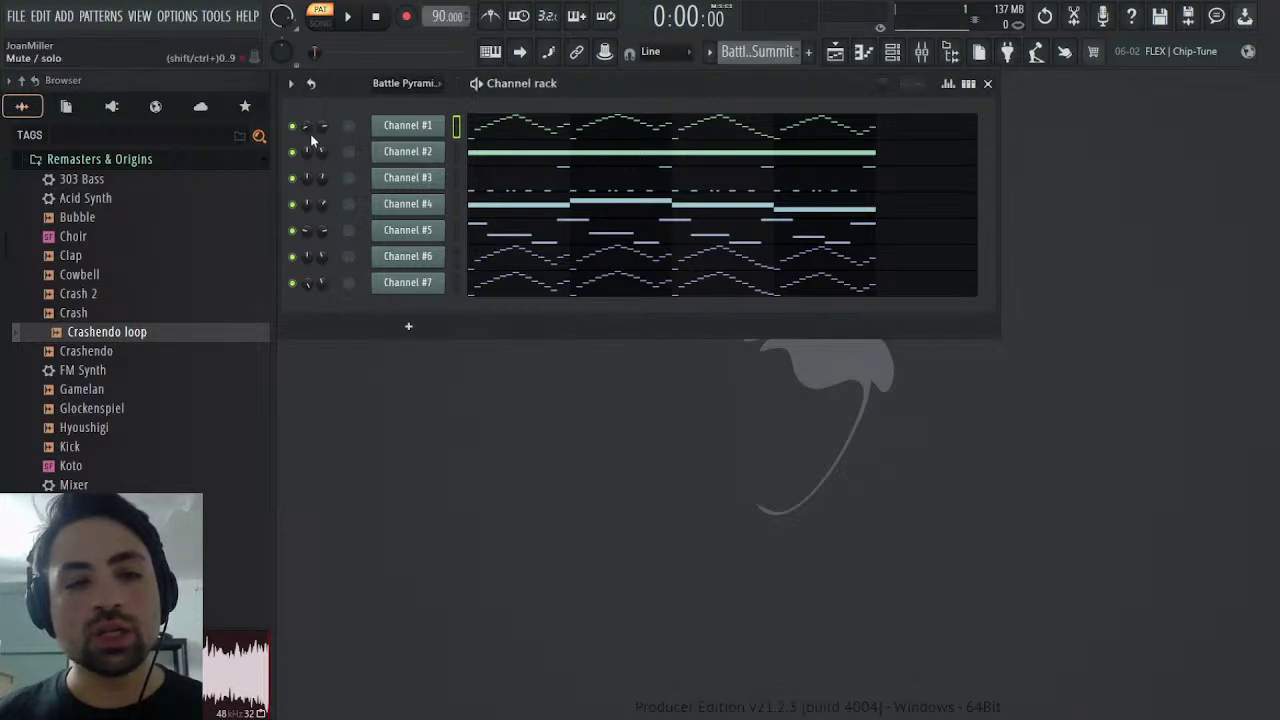
- Solo Channel #1 and open the Fruity LSD effect on mixer track Insert 1
{"action": "right_click", "coordinate": [292, 126]}
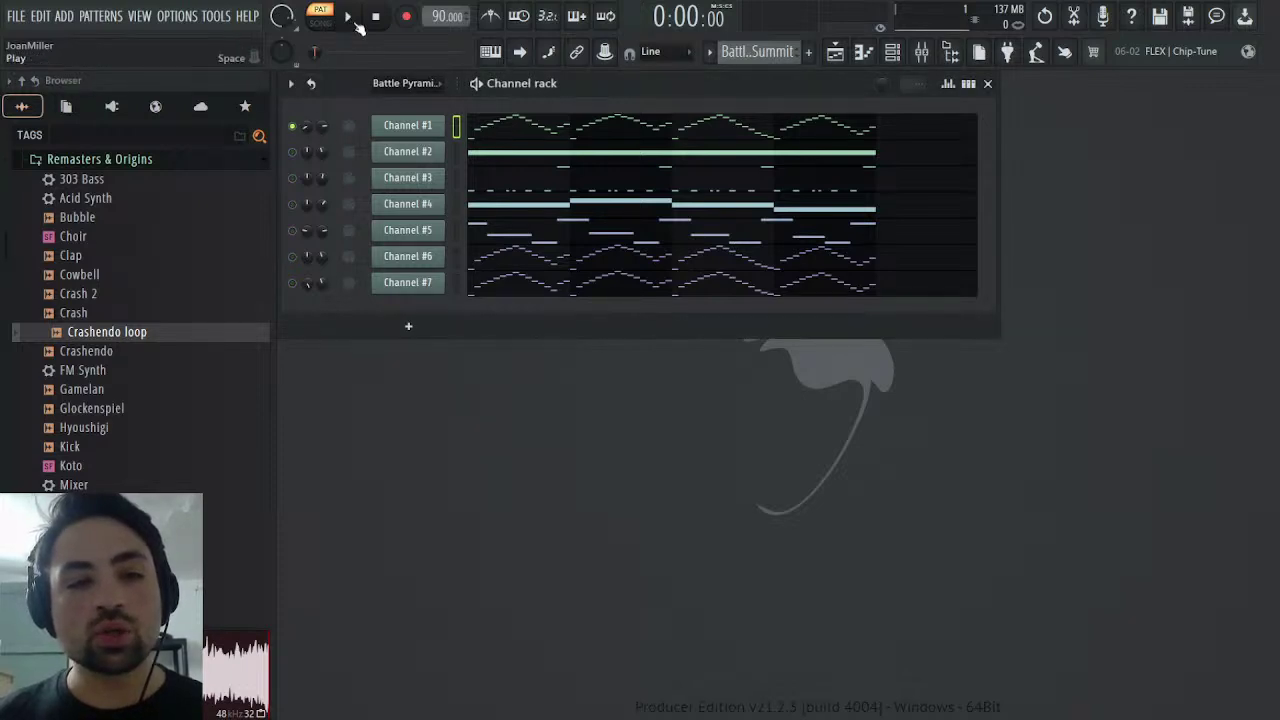
{"action": "left_click", "coordinate": [892, 51]}
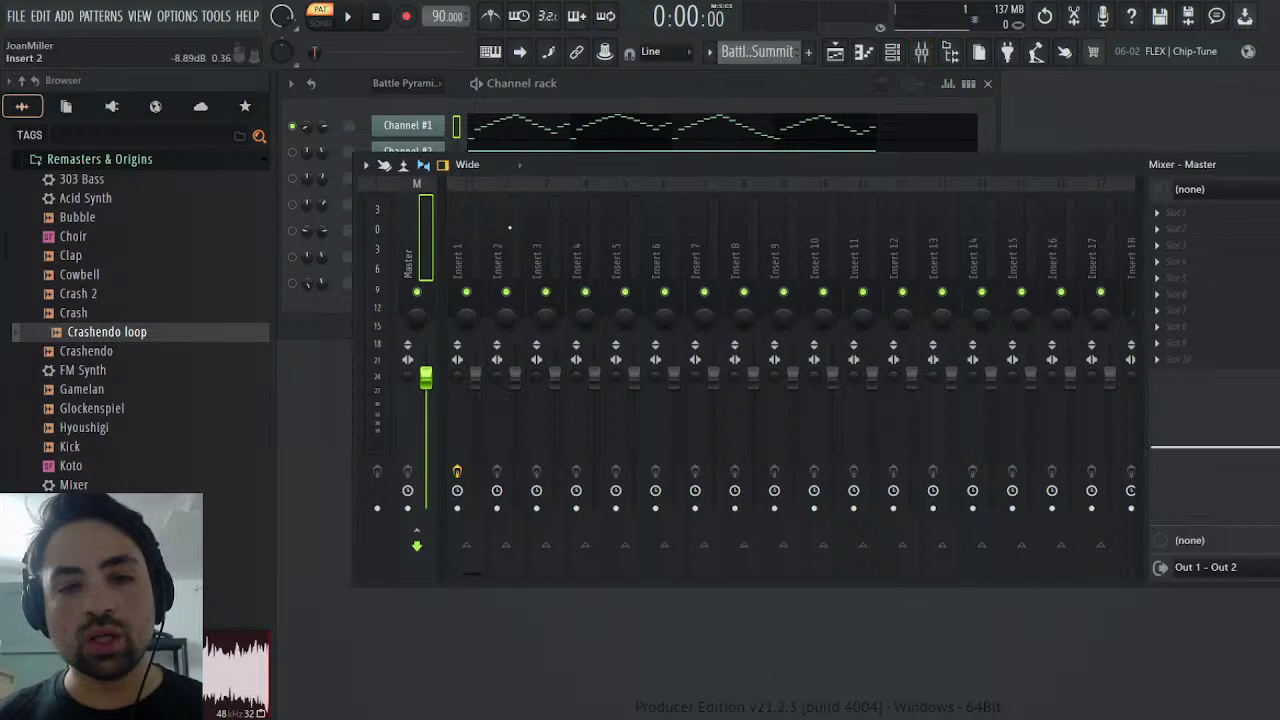
{"action": "left_click", "coordinate": [473, 245]}
{"action": "left_click", "coordinate": [1184, 216]}
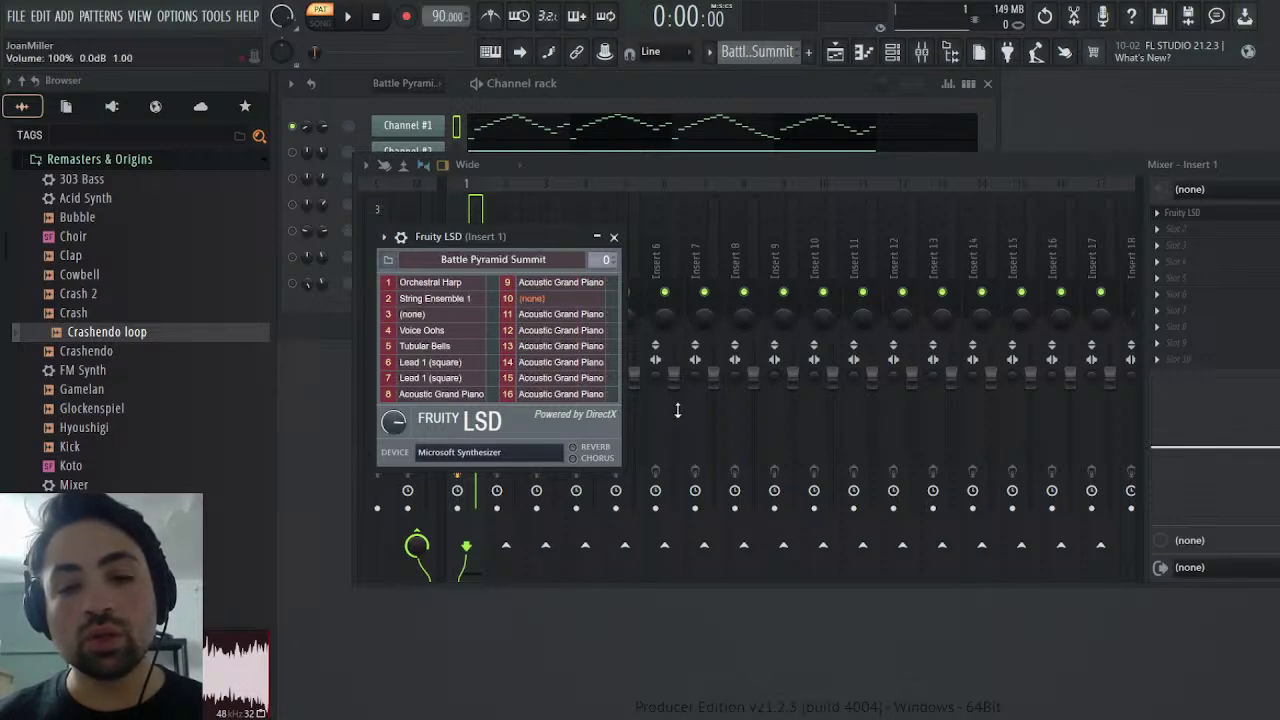
- Listen to the soloed Channel #1, then close the mixer and Fruity LSD and stop playback
{"action": "left_click", "coordinate": [367, 15]}
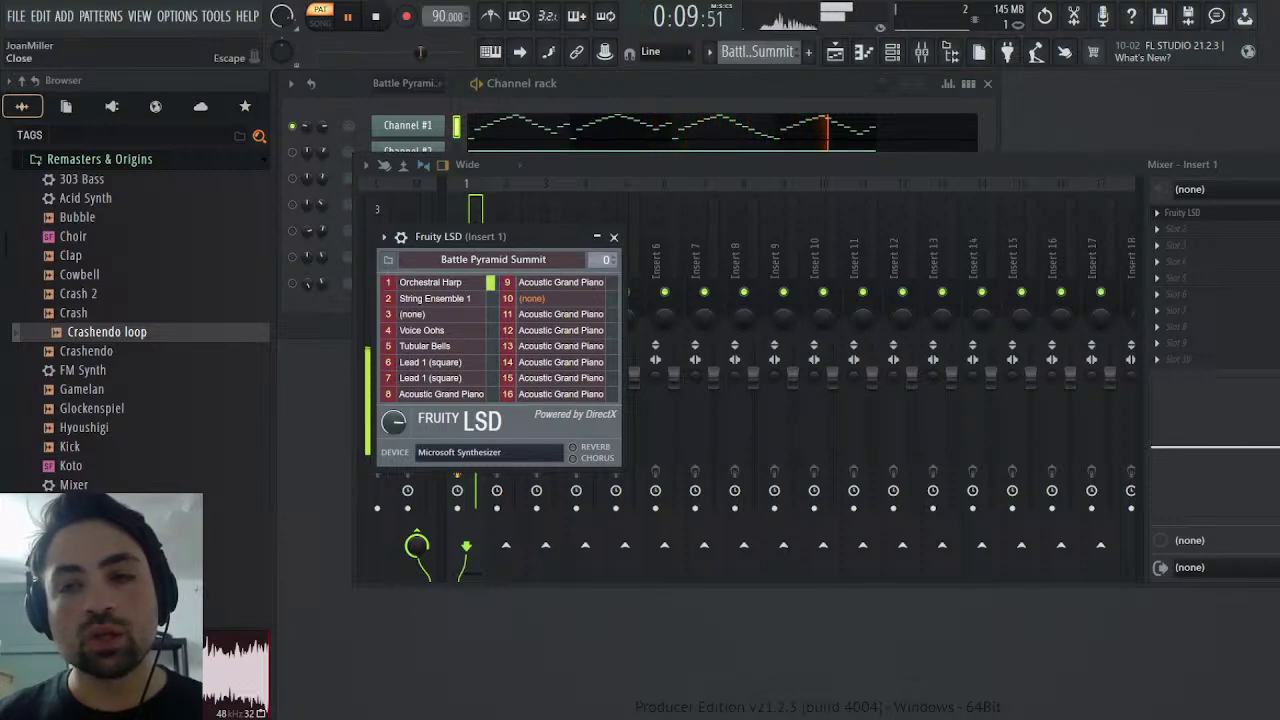
{"action": "key", "text": "F9"}
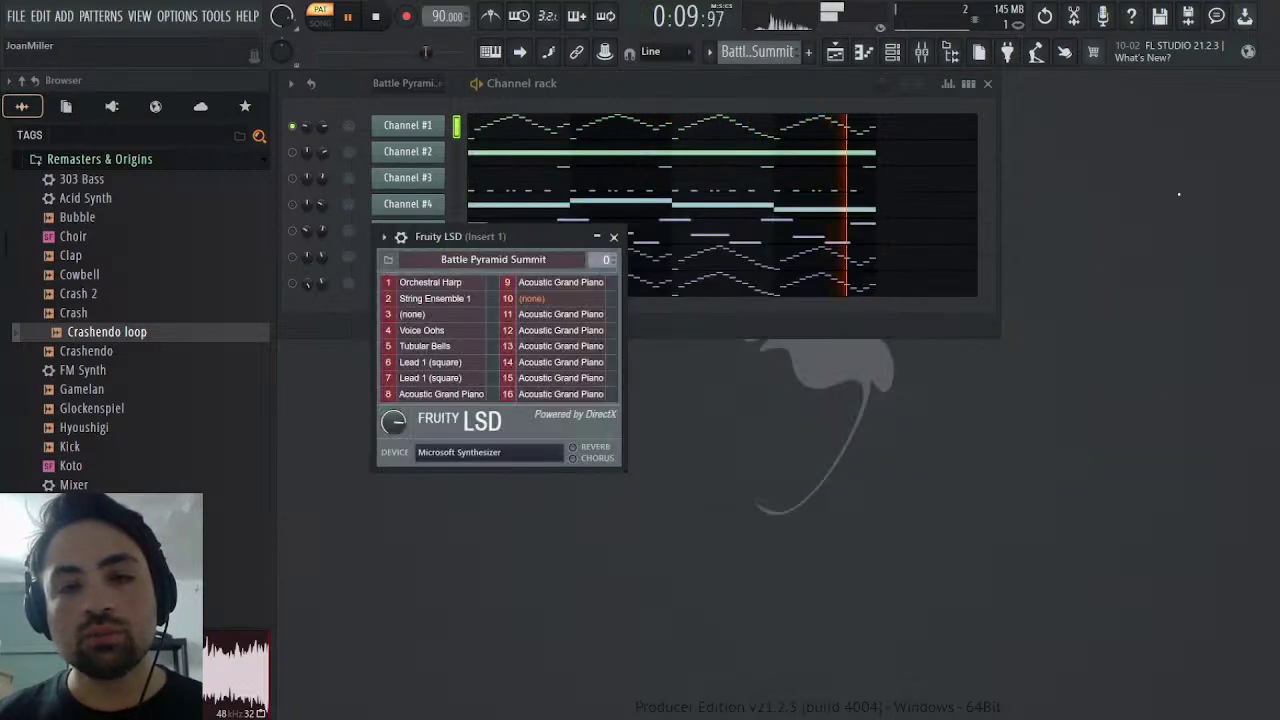
{"action": "left_click", "coordinate": [614, 236]}
{"action": "key", "text": "space"}
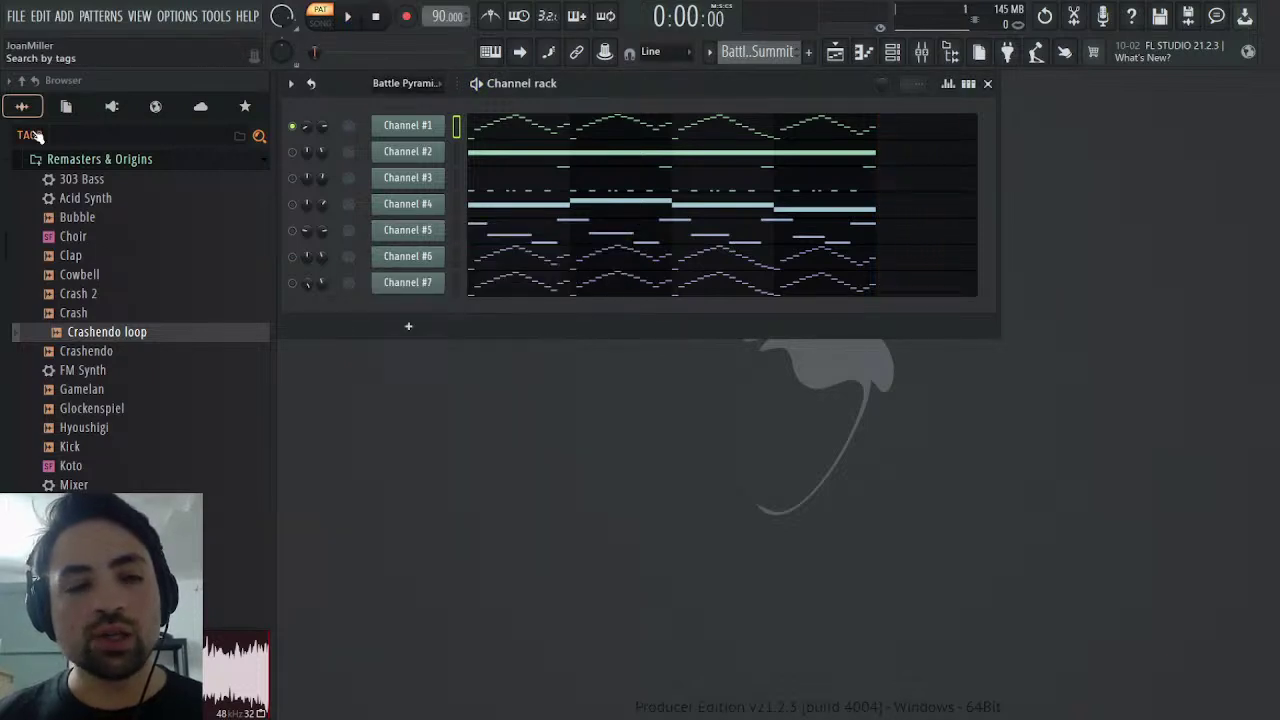
- Add the SOUND Canvas VA generator directly below Channel #1 and name the new channel Harp
{"action": "left_click", "coordinate": [112, 106]}
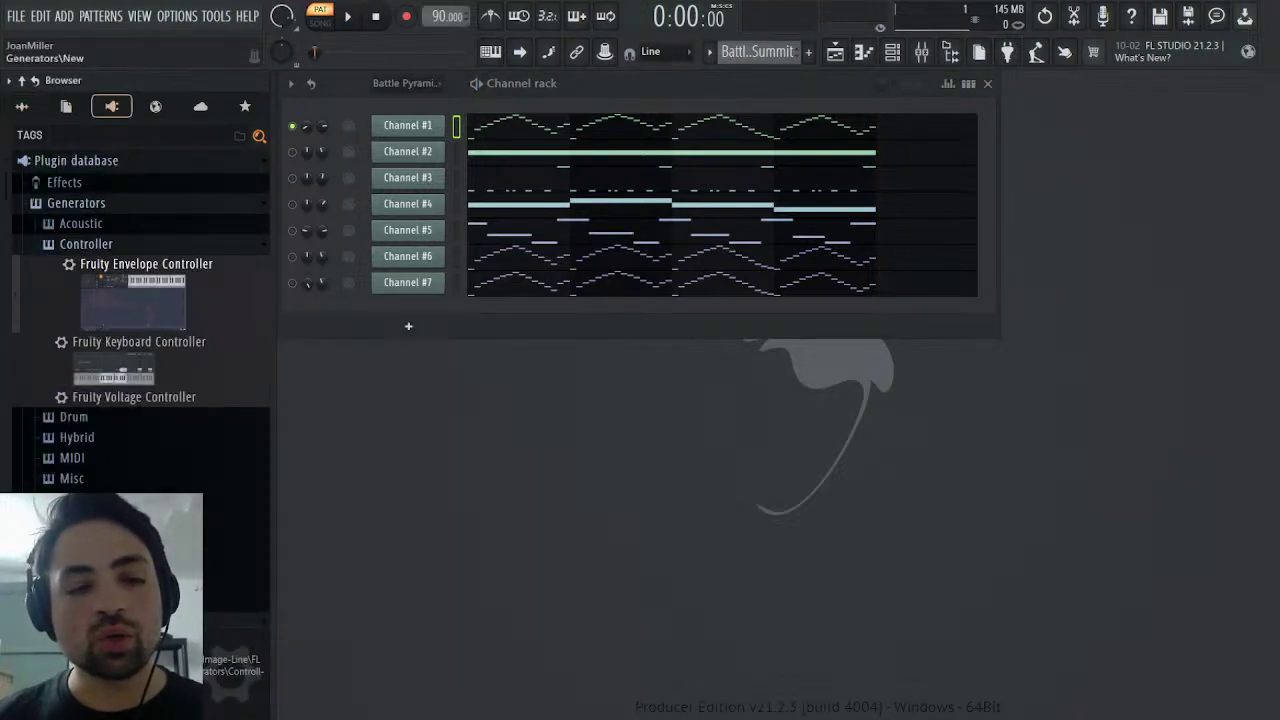
{"action": "scroll", "coordinate": [140, 300], "scroll_direction": "down", "scroll_amount": 10}
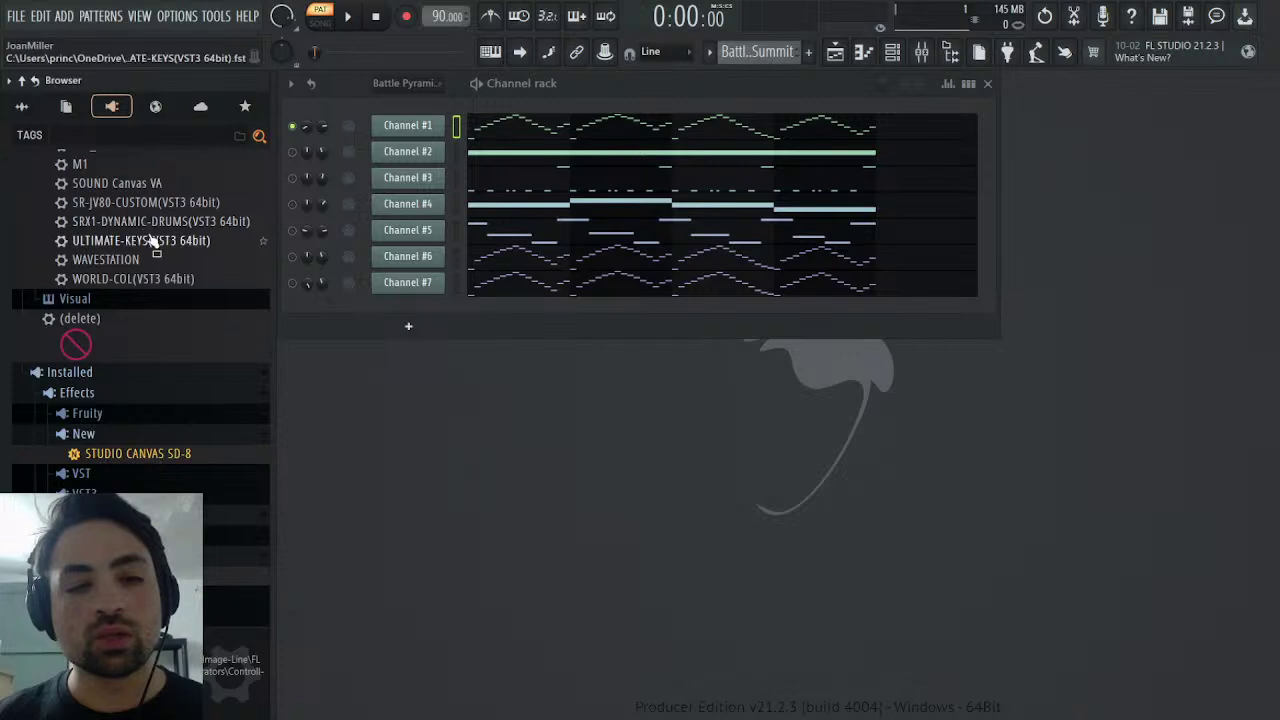
{"action": "scroll", "coordinate": [145, 290], "scroll_direction": "up", "scroll_amount": 3}
{"action": "left_click_drag", "start_coordinate": [145, 290], "coordinate": [435, 145]}
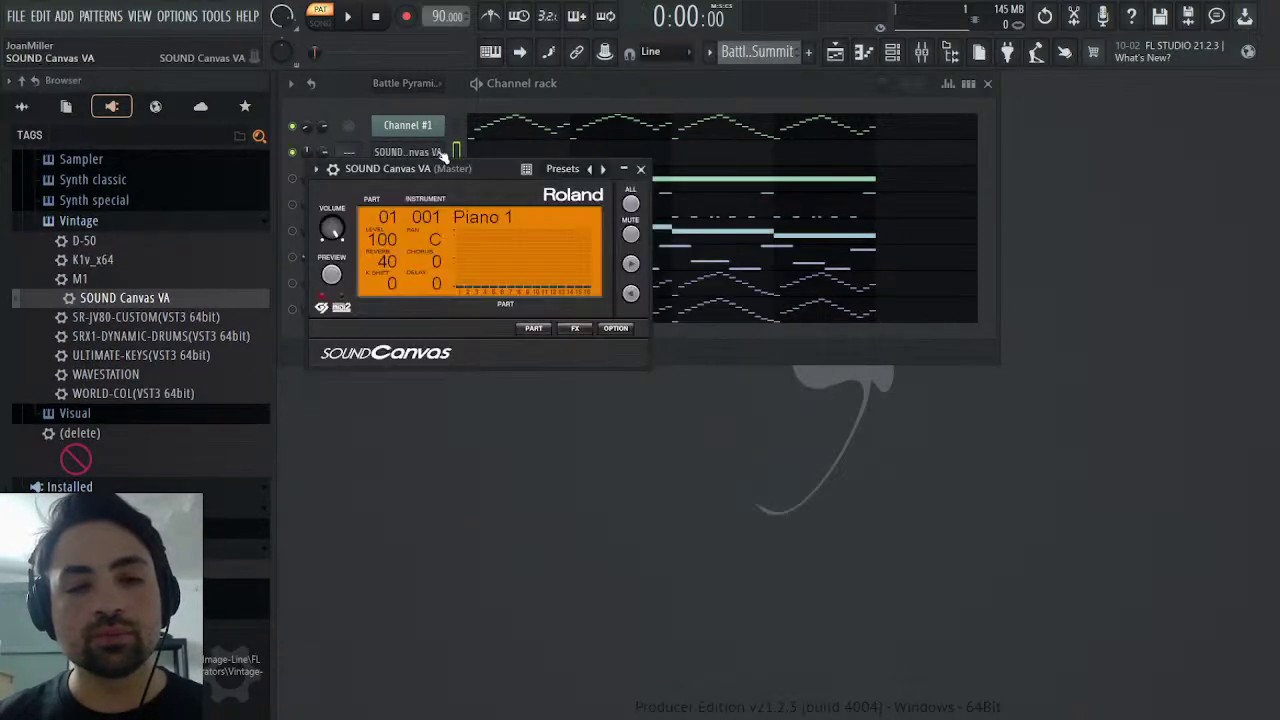
{"action": "left_click", "coordinate": [445, 154]}
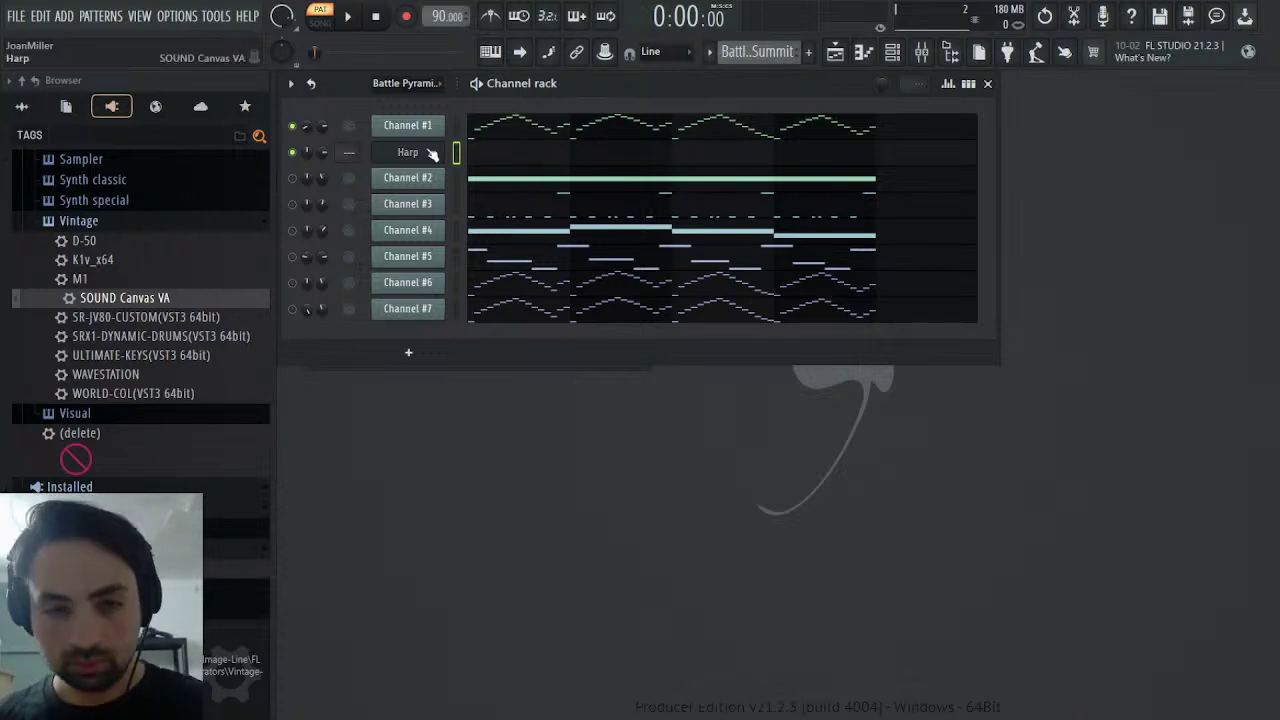
- Raise the Harp channel's volume multiplier to 150% in its levels adjustment settings and return to the plugin interface
{"action": "left_click", "coordinate": [428, 152]}
{"action": "left_click", "coordinate": [333, 168]}
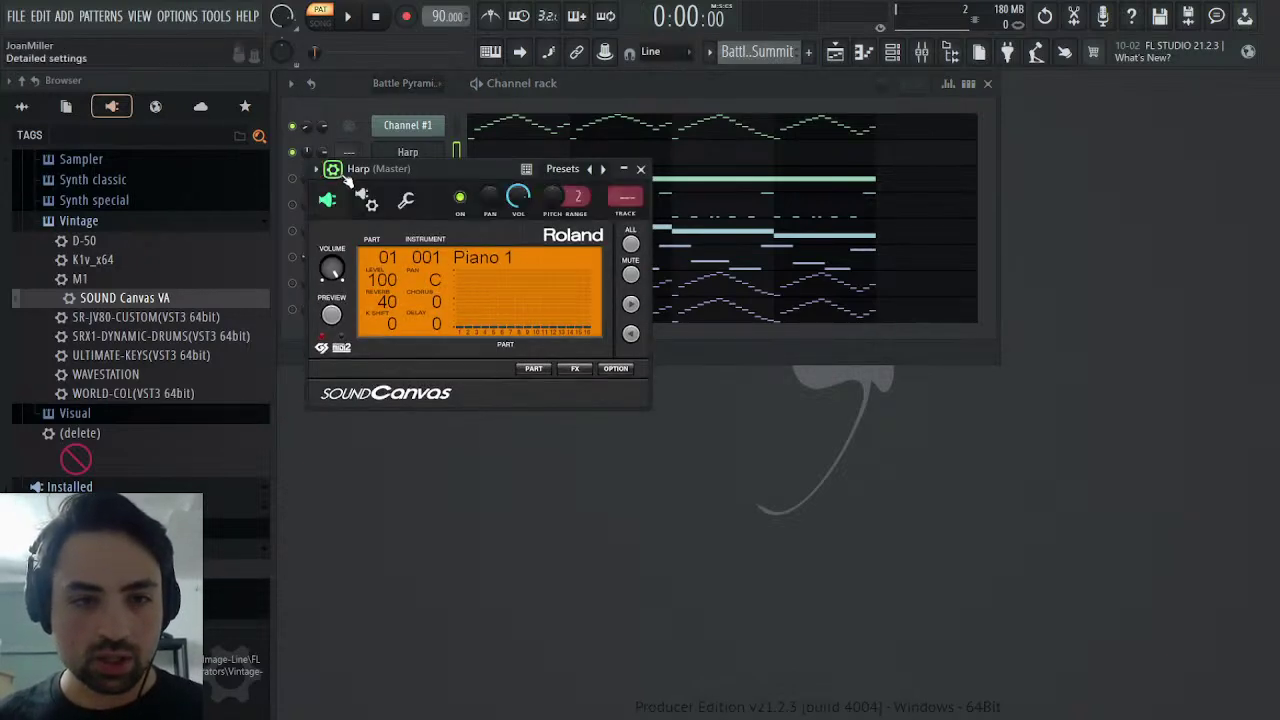
{"action": "left_click", "coordinate": [406, 200]}
{"action": "left_click_drag", "start_coordinate": [374, 262], "coordinate": [374, 248]}
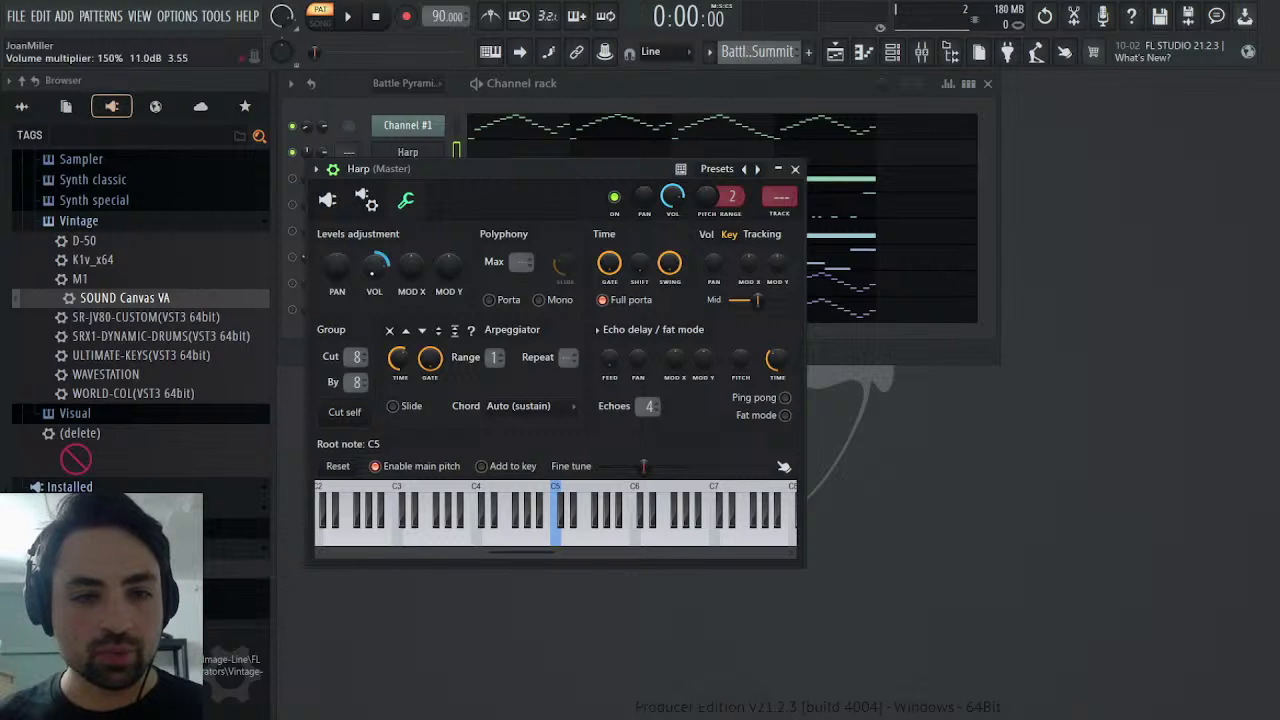
{"action": "left_click", "coordinate": [327, 200]}
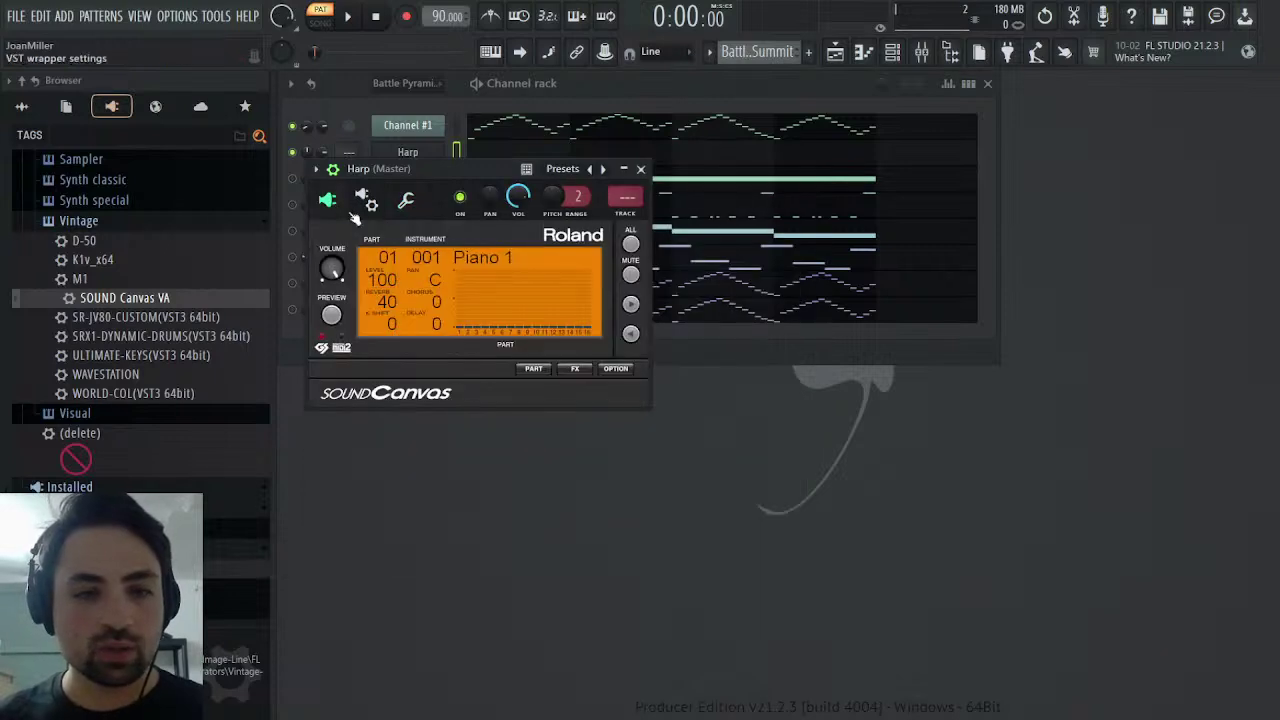
- Set the reverb of SOUND Canvas Part 1 to 0 and its instrument to Harp, then close the plugin
{"action": "left_click", "coordinate": [534, 369]}
{"action": "left_click", "coordinate": [596, 423]}
{"action": "left_click_drag", "start_coordinate": [354, 470], "coordinate": [354, 510]}
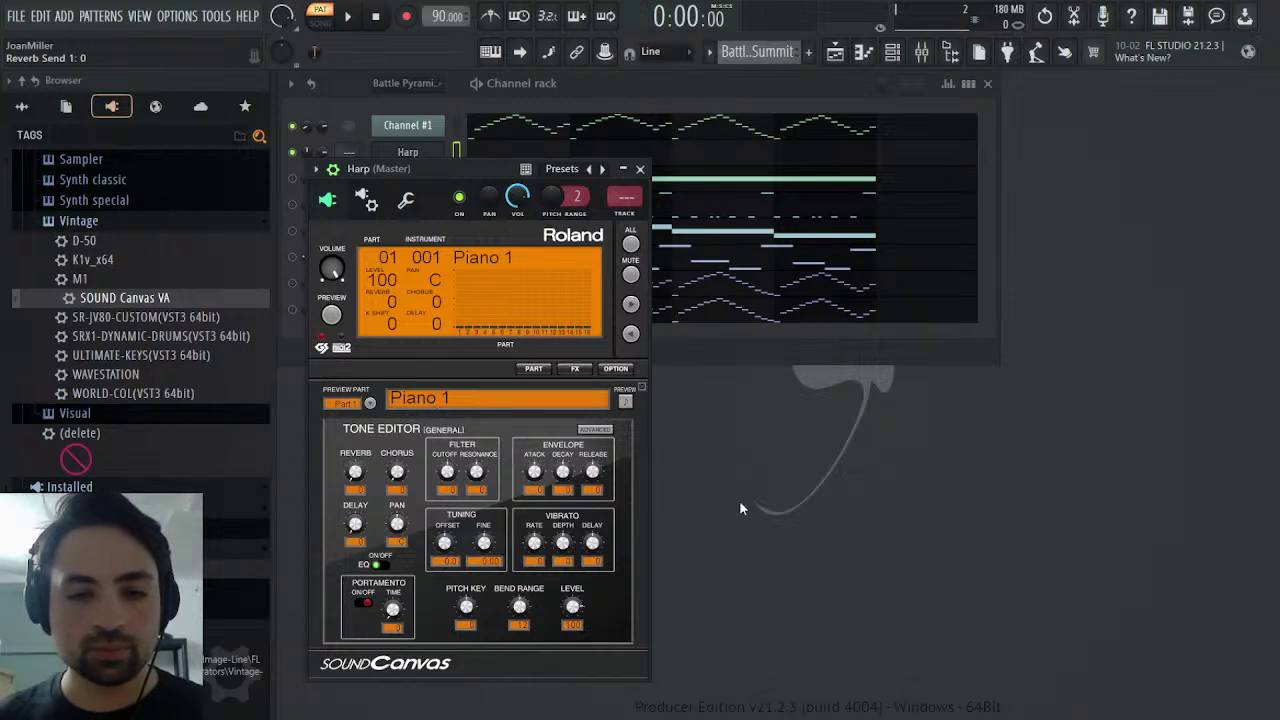
{"action": "left_click", "coordinate": [781, 481]}
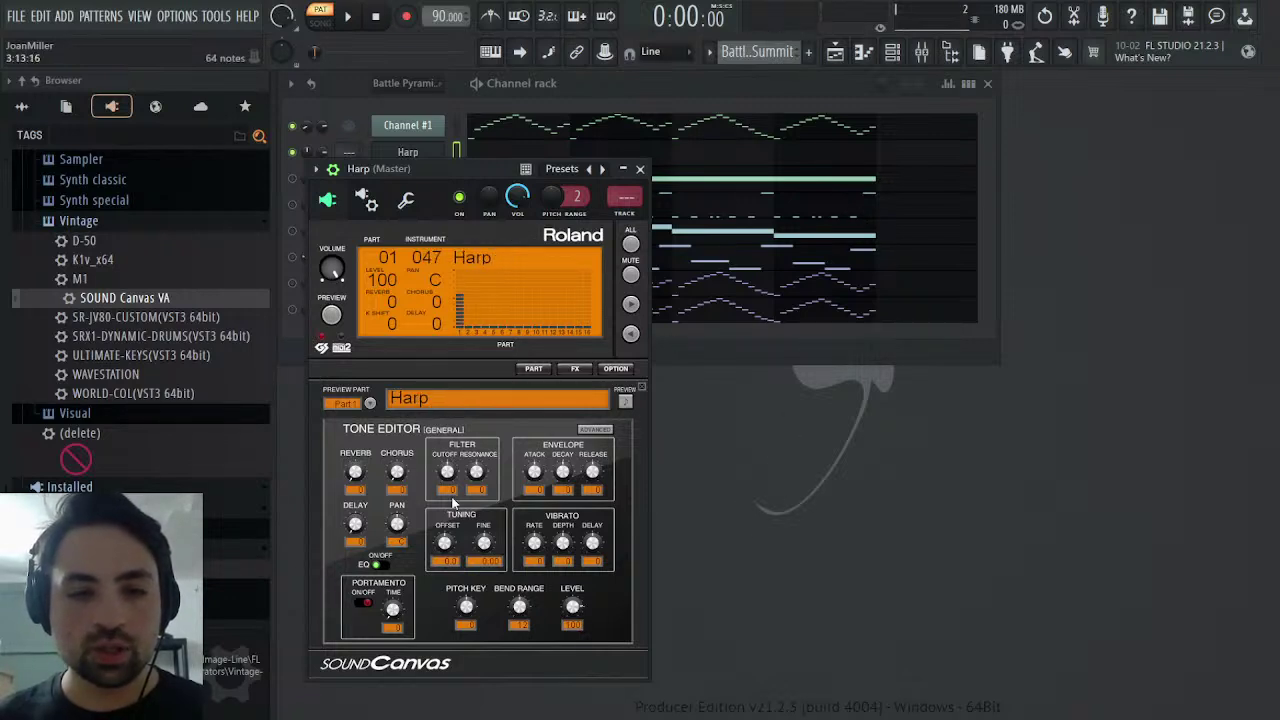
{"action": "left_click", "coordinate": [641, 169]}
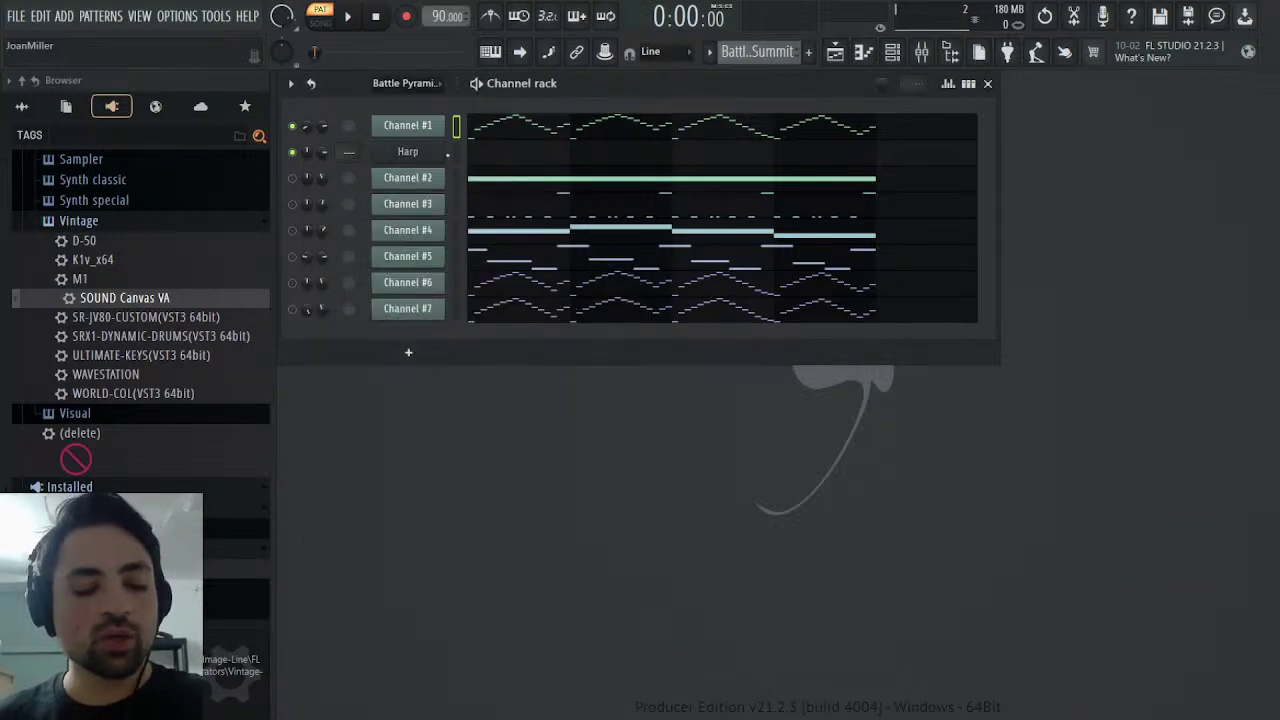
- Examine Channel #1's volume events and its MIDI Out patch and controller settings
{"action": "right_click", "coordinate": [322, 125]}
{"action": "left_click", "coordinate": [352, 151]}
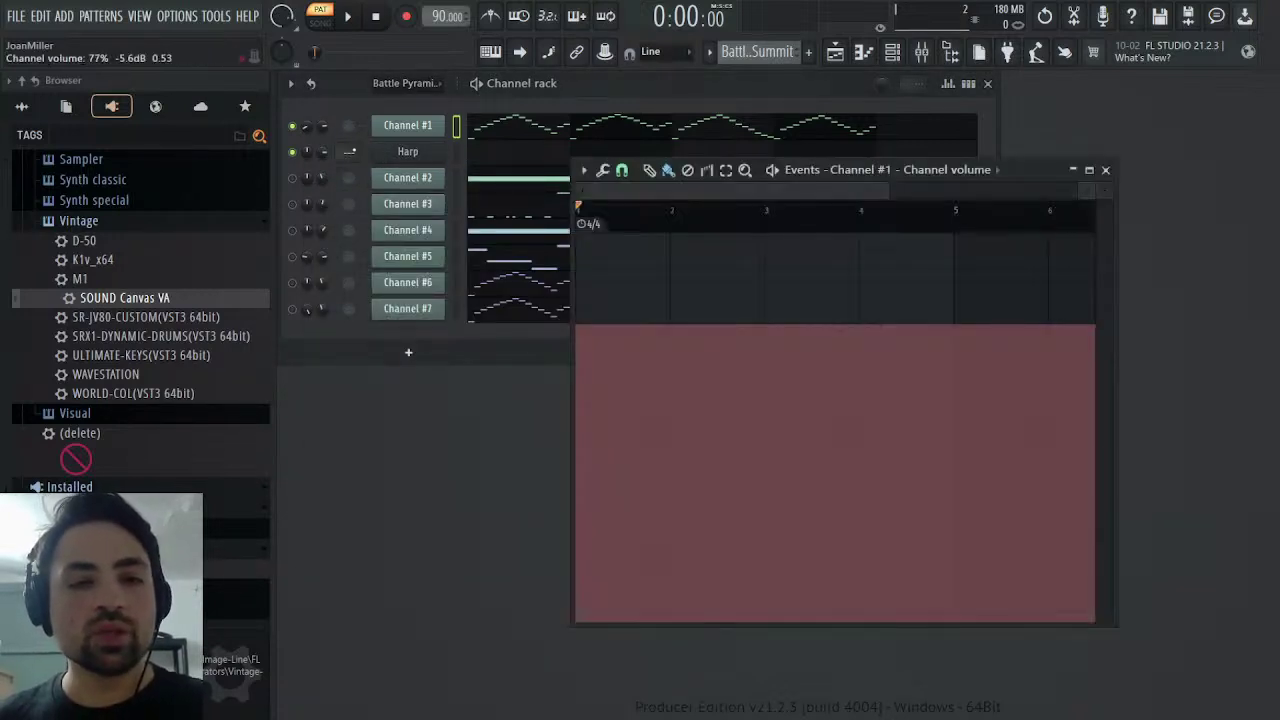
{"action": "left_click", "coordinate": [1105, 170]}
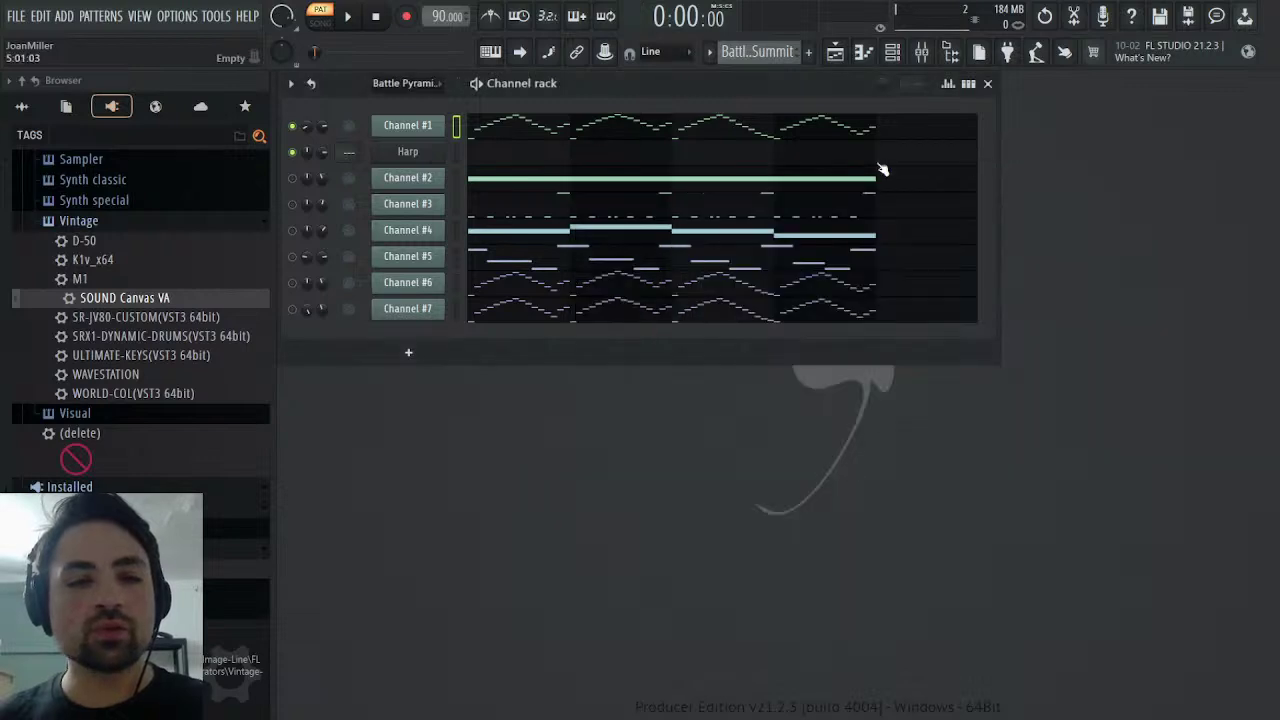
{"action": "left_click", "coordinate": [408, 125]}
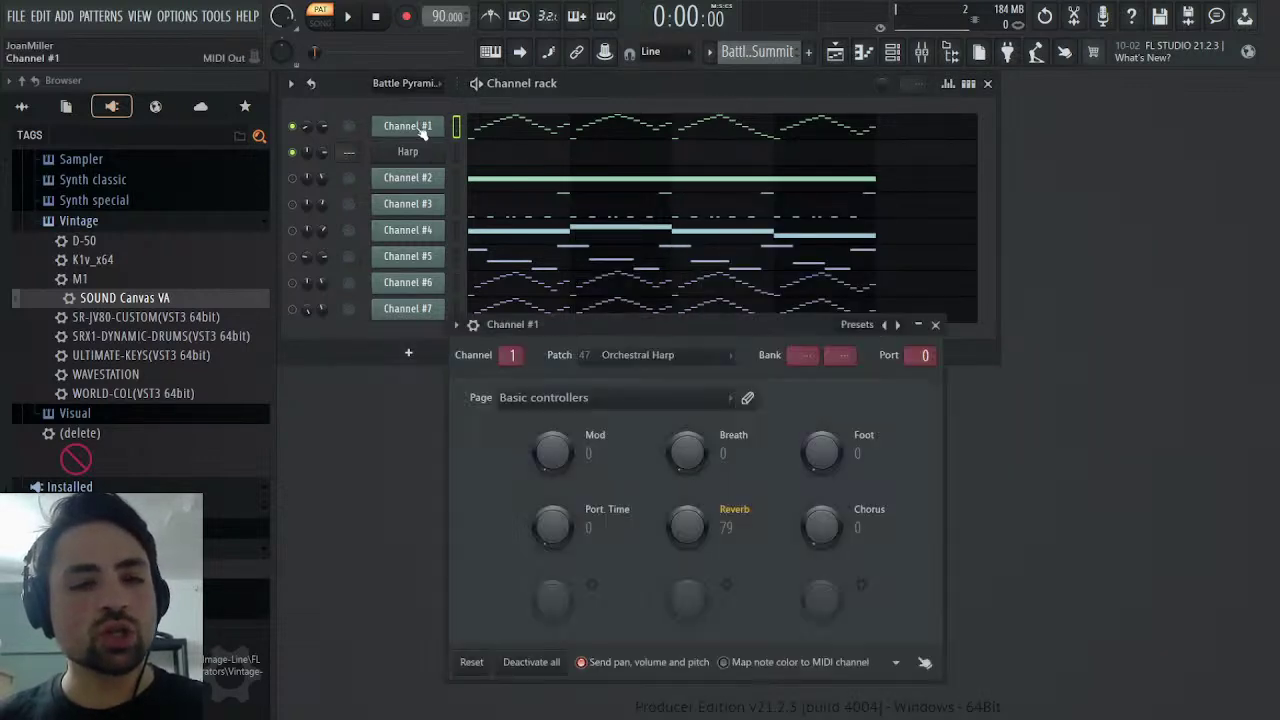
{"action": "left_click", "coordinate": [408, 125]}
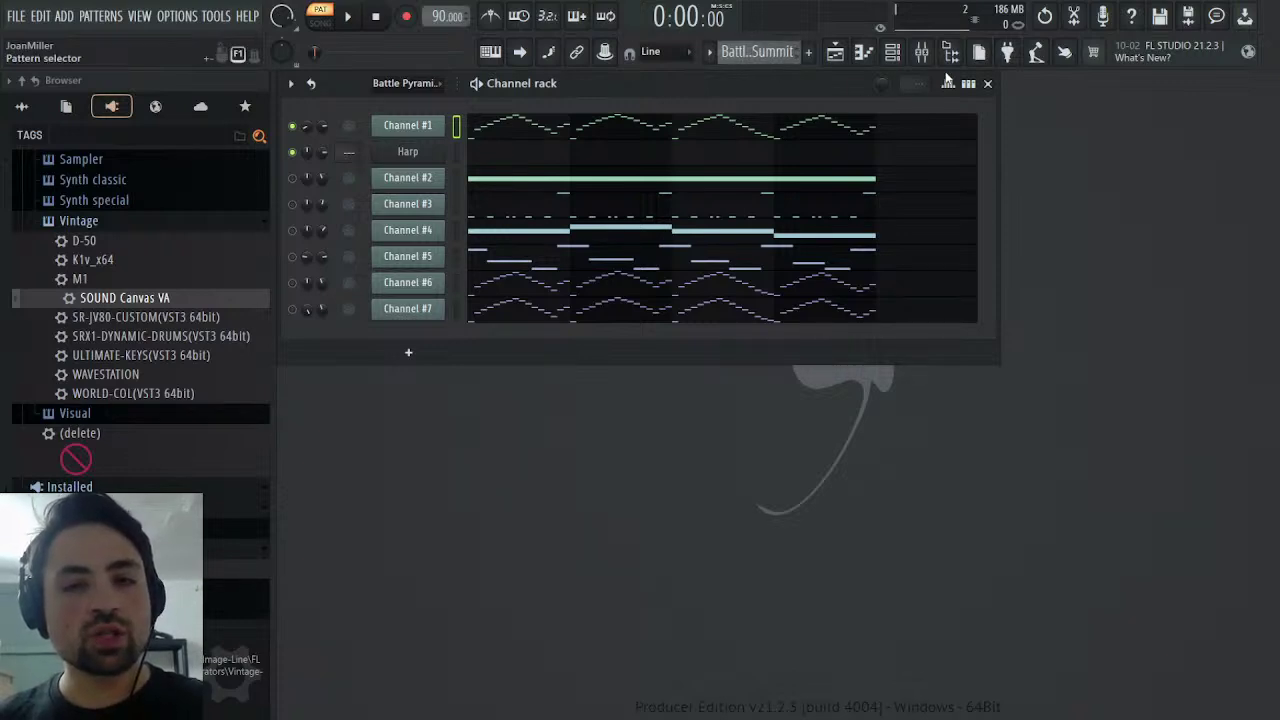
- Create a new pattern named Melody, paste Channel #1's notes into the Harp channel and play it
{"action": "key", "text": "F4"}
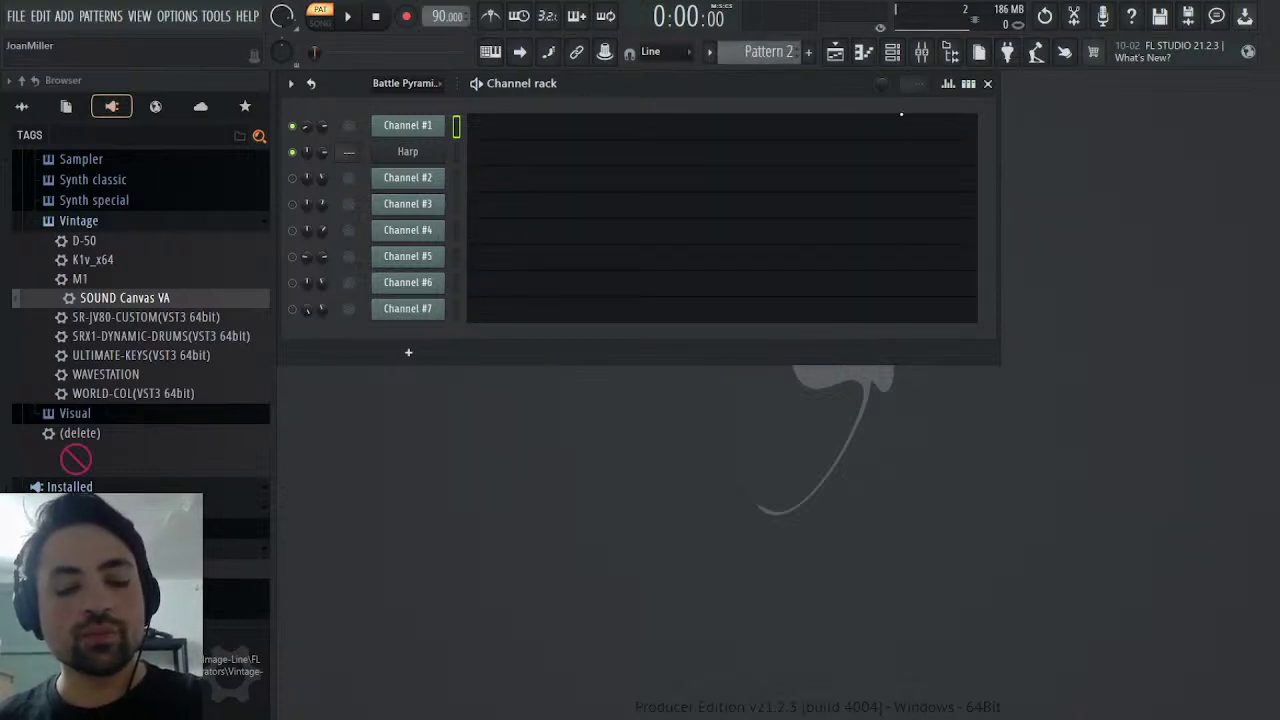
{"action": "key", "text": "KP_Add"}
{"action": "left_click", "coordinate": [456, 152]}
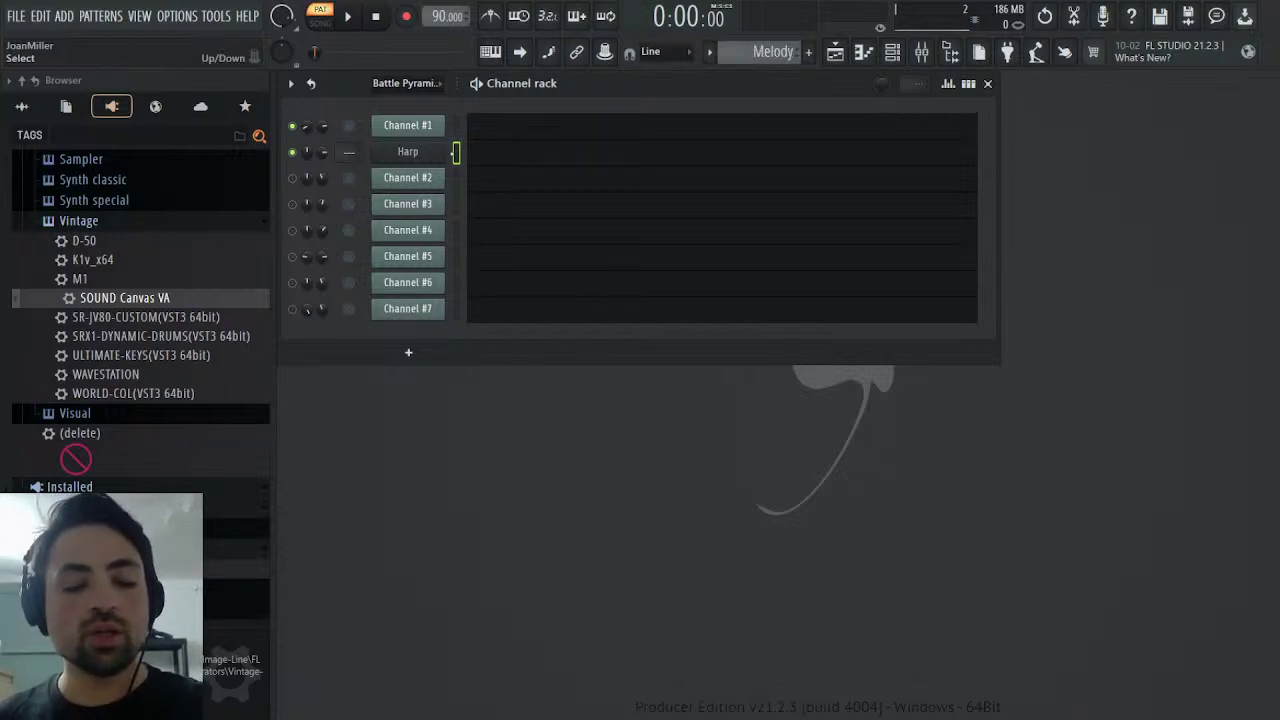
{"action": "key", "text": "ctrl+v"}
{"action": "key", "text": "space"}
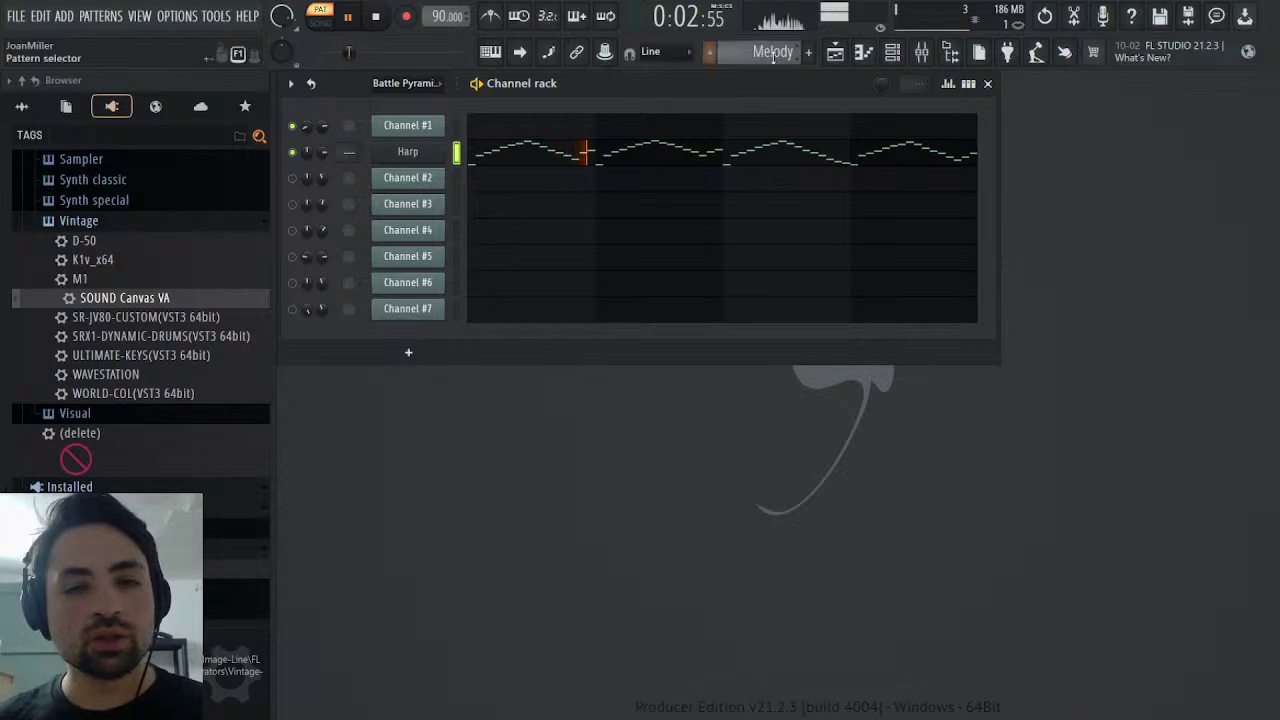
- Examine Channel #1's panning events in the Battle Pyramid Summit pattern while playing it back
{"action": "scroll", "coordinate": [766, 53], "scroll_direction": "up", "scroll_amount": 1}
{"action": "right_click", "coordinate": [306, 125]}
{"action": "left_click", "coordinate": [344, 153]}
{"action": "key", "text": "space"}
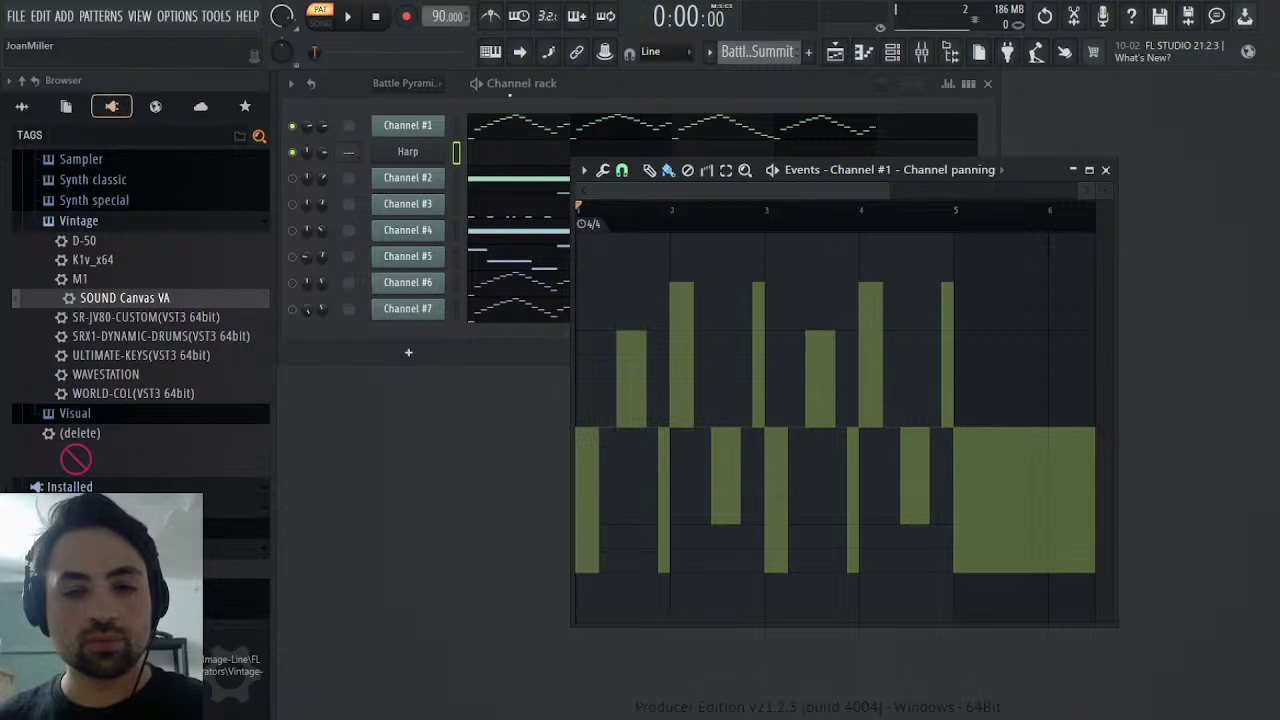
{"action": "key", "text": "space"}
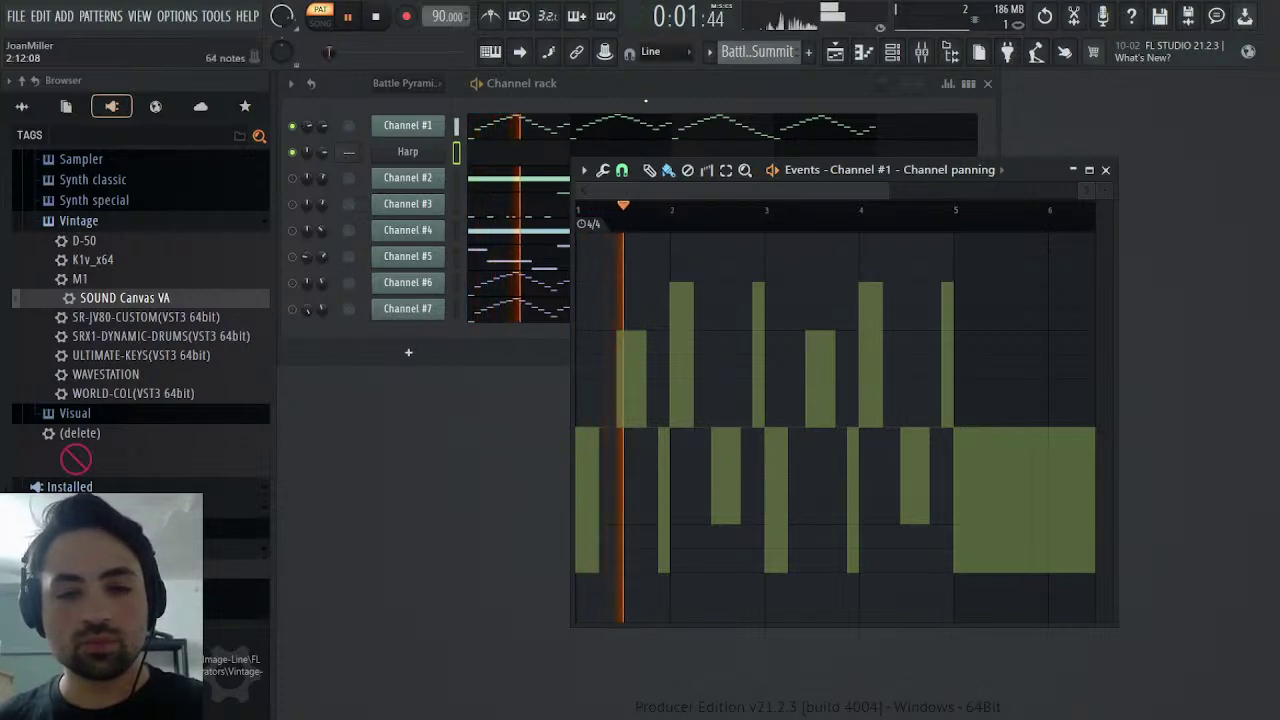
{"action": "key", "text": "space"}
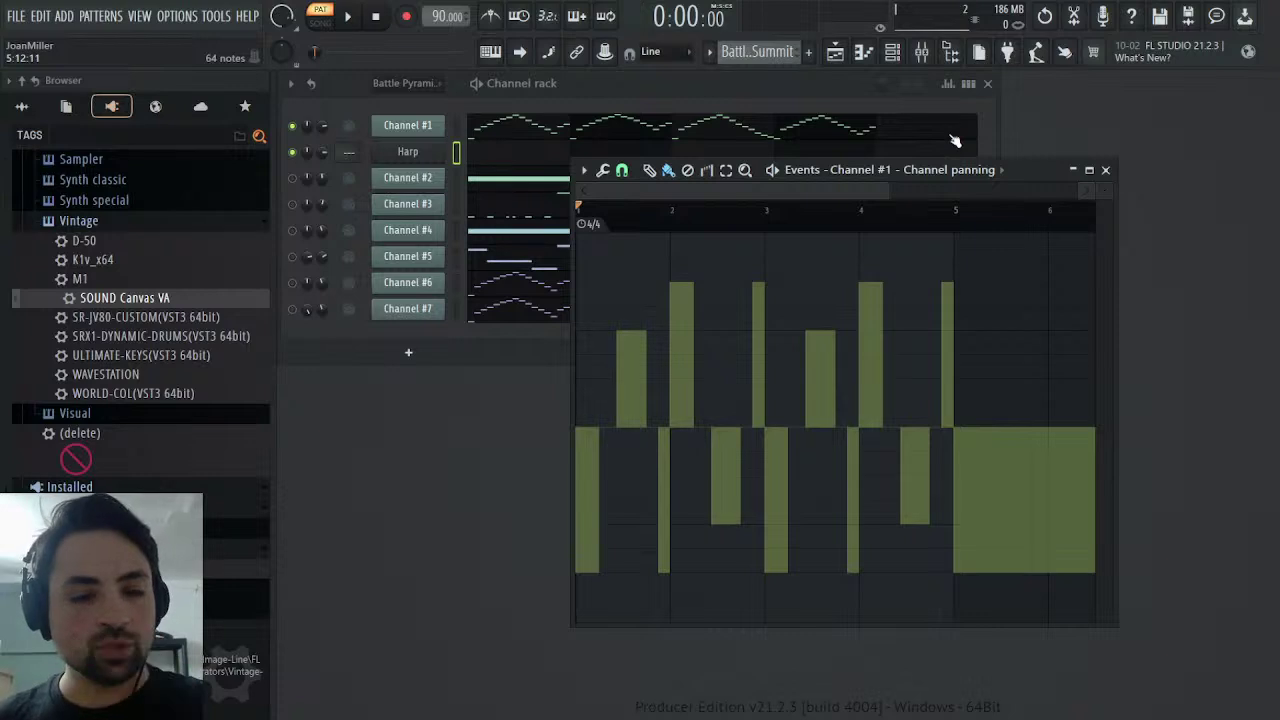
- In the Melody pattern, open the Harp generator's Pan 1 events and reproduce Channel #1's panning automation there
{"action": "left_click", "coordinate": [770, 52]}
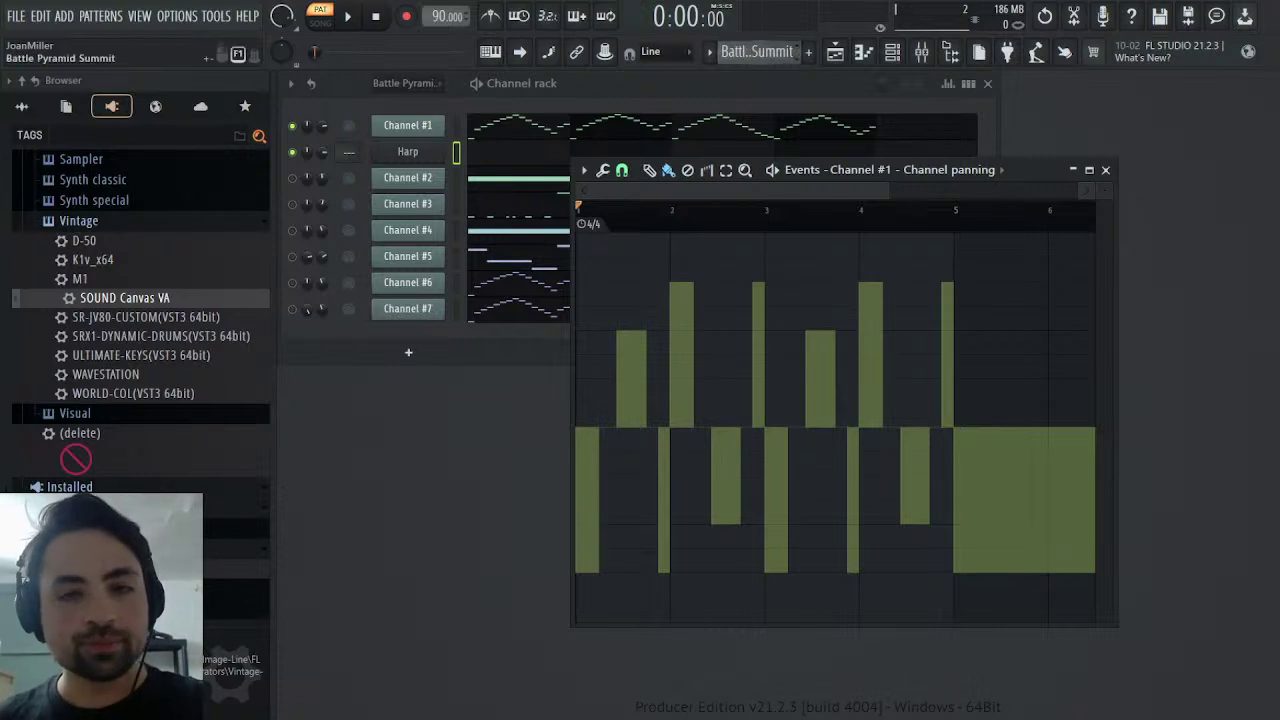
{"action": "left_click", "coordinate": [783, 80]}
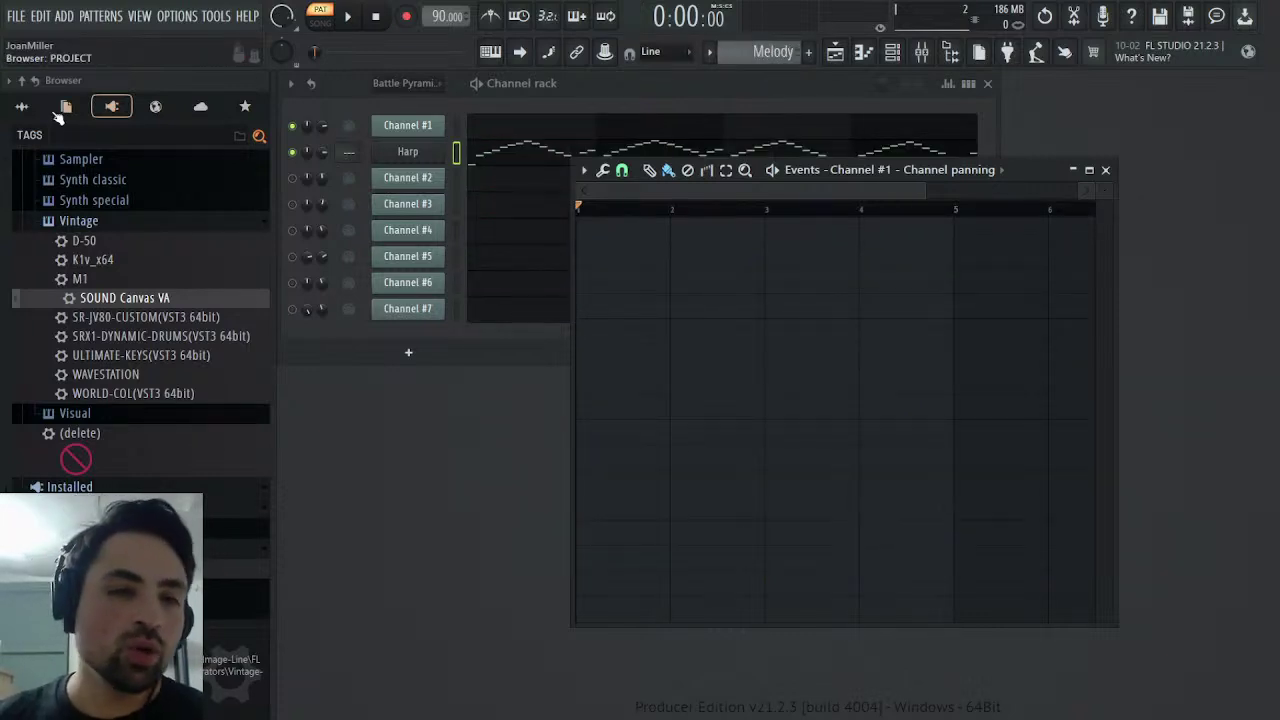
{"action": "left_click", "coordinate": [60, 109]}
{"action": "left_click", "coordinate": [58, 182]}
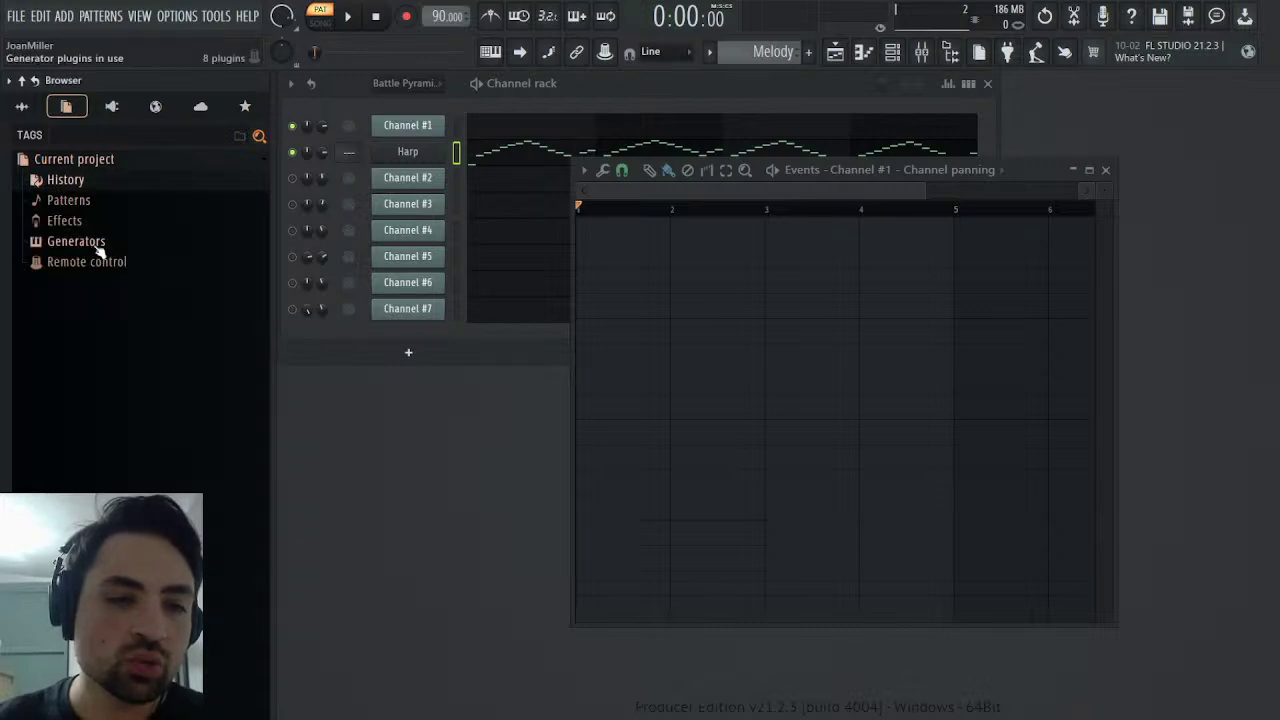
{"action": "left_click", "coordinate": [95, 244]}
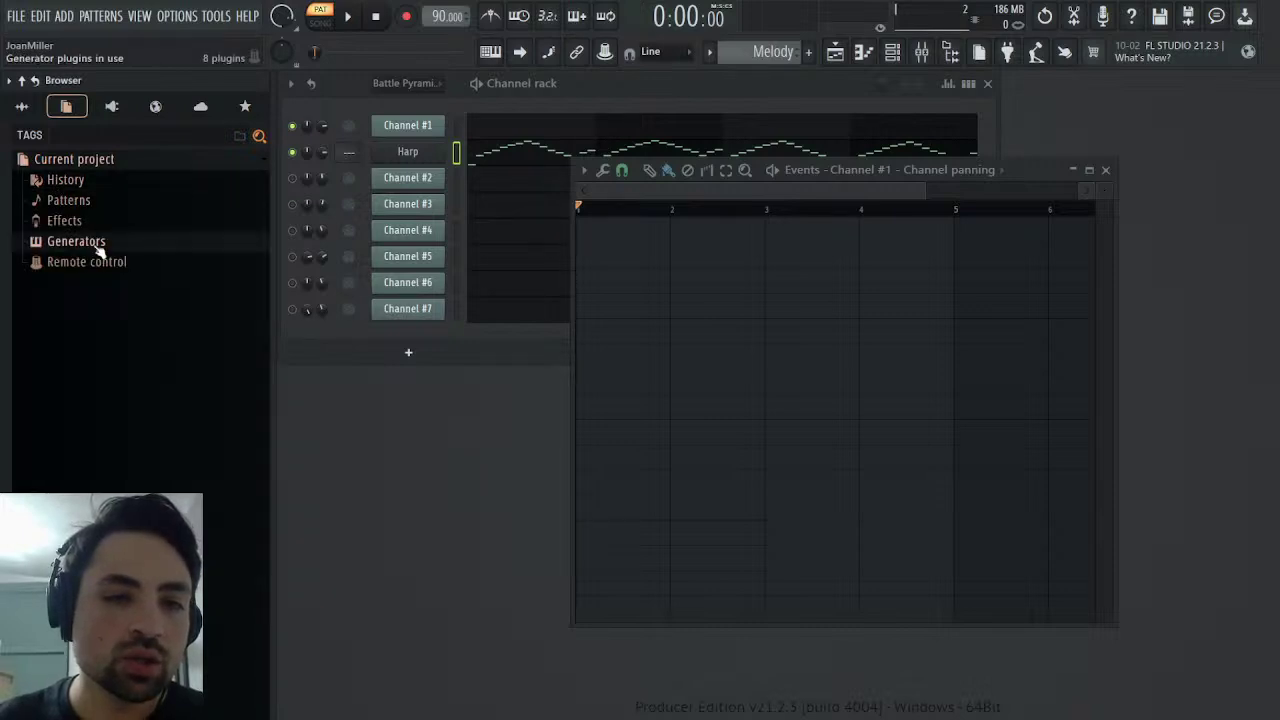
{"action": "left_click", "coordinate": [96, 344]}
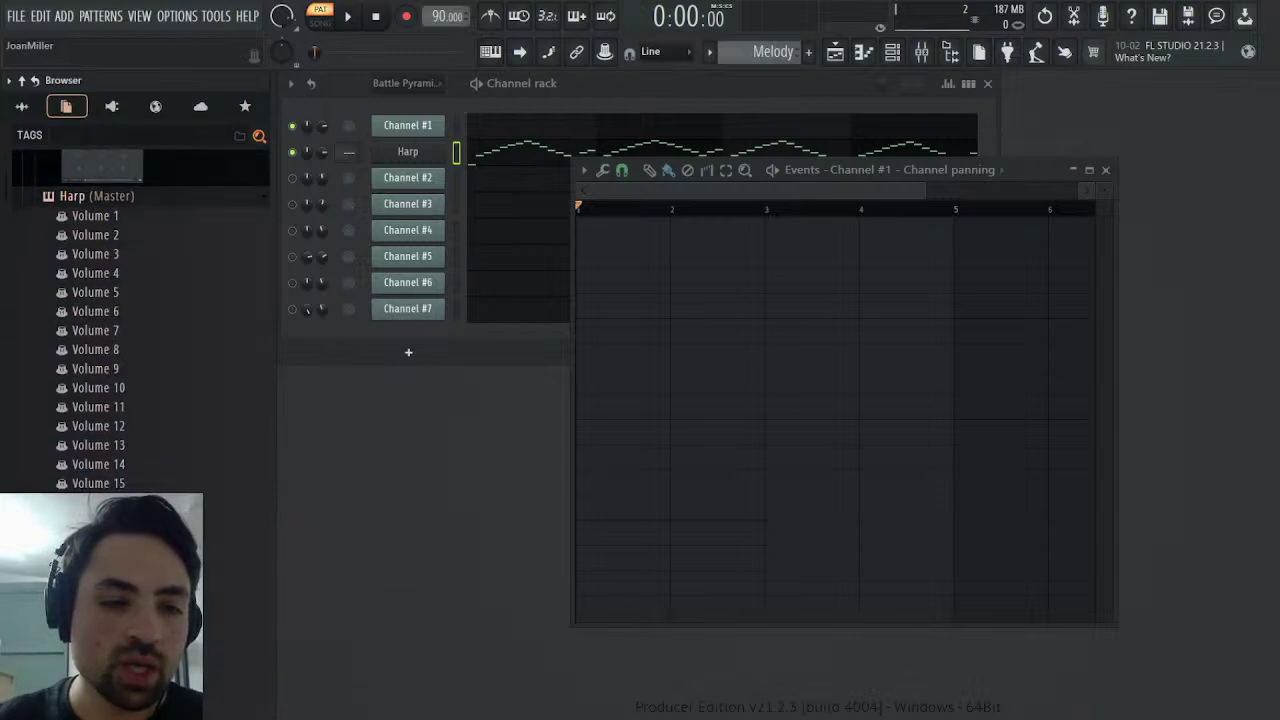
{"action": "left_click", "coordinate": [165, 482]}
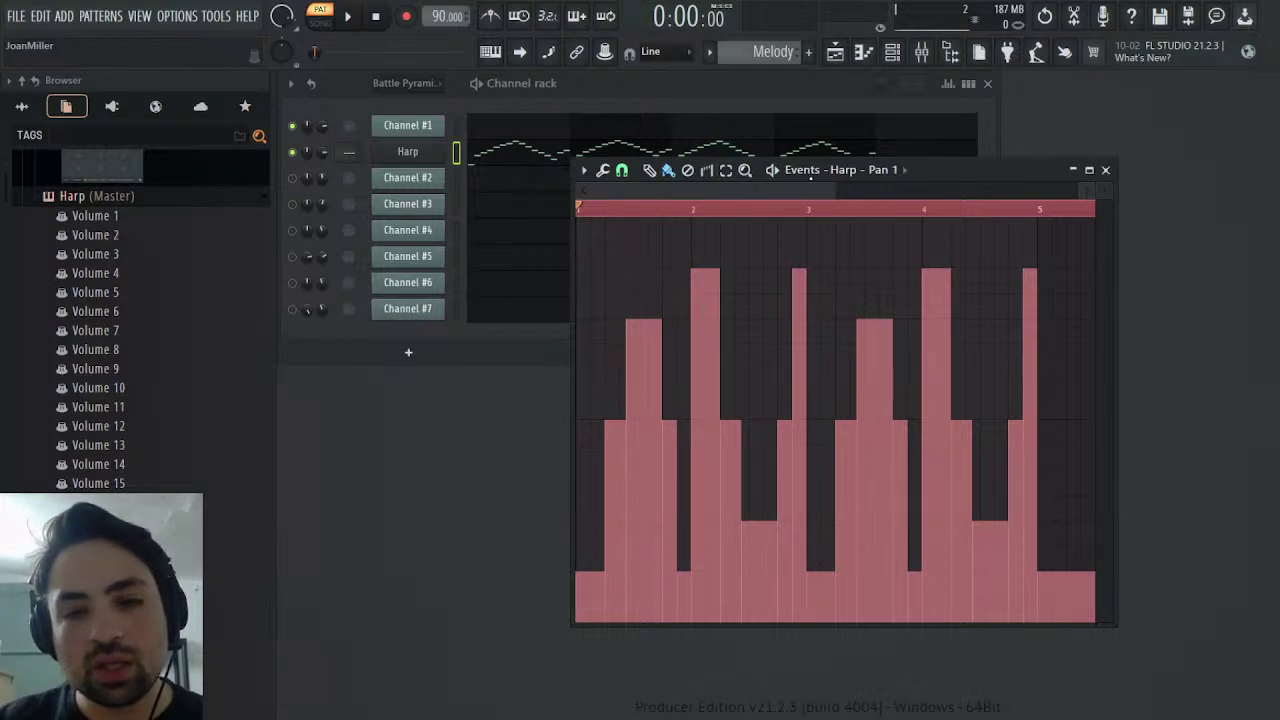
- Place the playhead at the first change in the Pan 1 events and open the Harp's piano roll to compare the notes
{"action": "left_click_drag", "start_coordinate": [834, 187], "coordinate": [693, 199]}
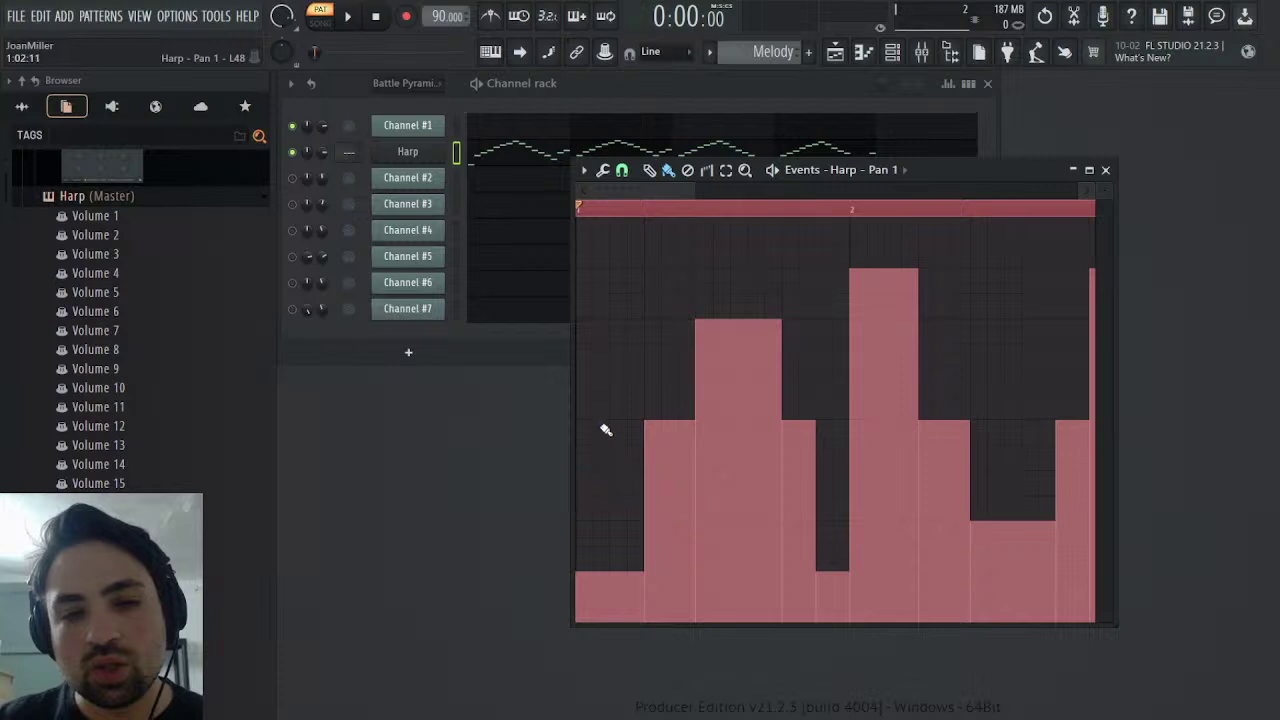
{"action": "left_click", "coordinate": [646, 210]}
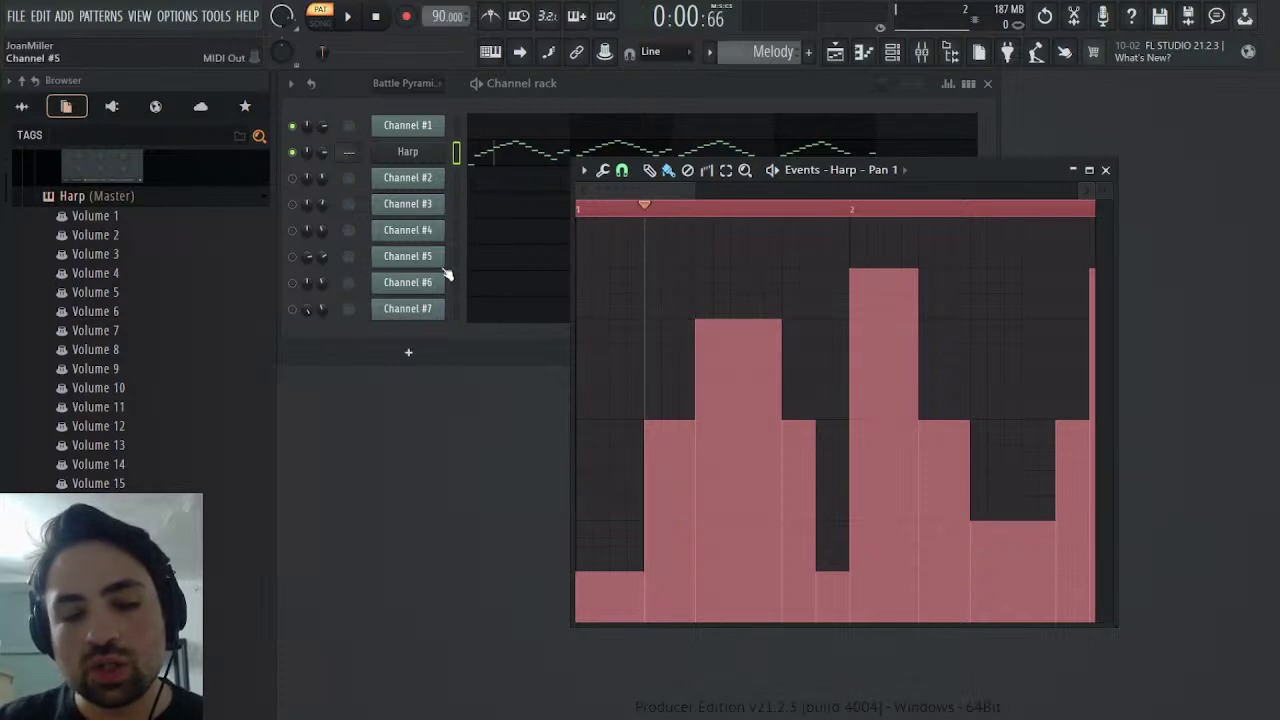
{"action": "left_click", "coordinate": [510, 157]}
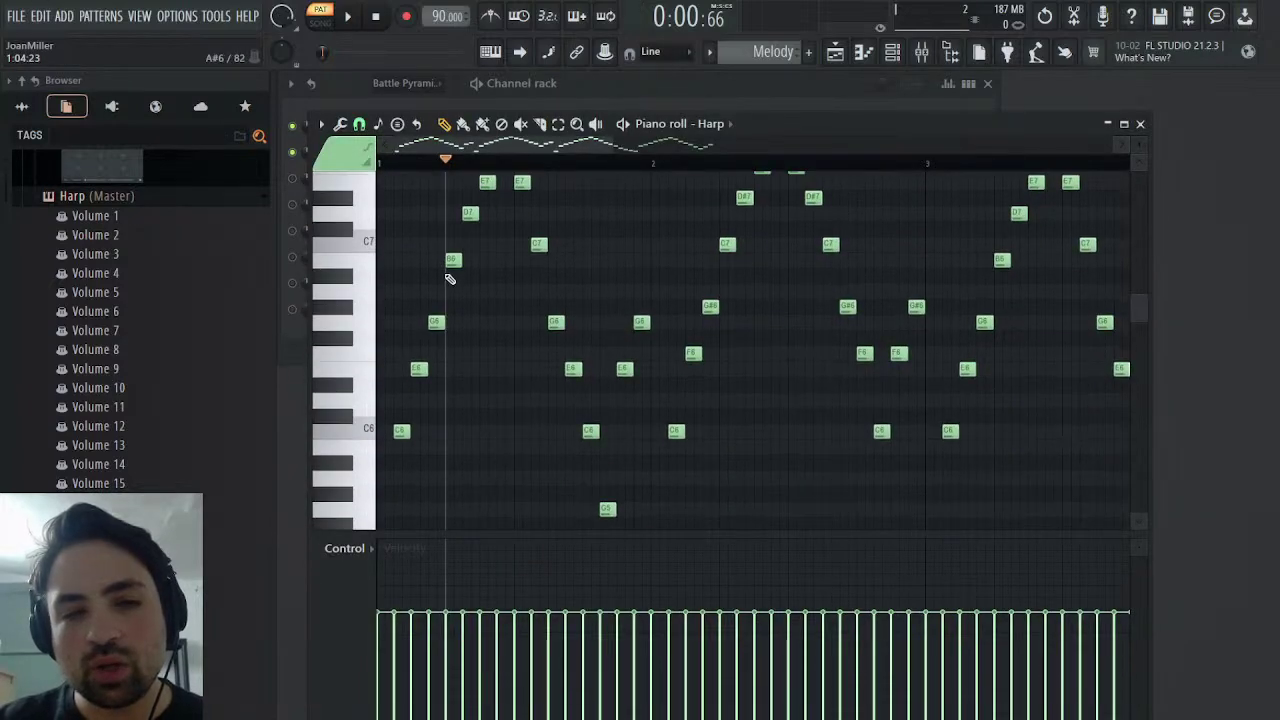
- Arrange the Harp's piano roll beside the Harp Pan 1 events so notes and panning can be compared
{"action": "left_click_drag", "start_coordinate": [832, 127], "coordinate": [1279, 99]}
{"action": "left_click", "coordinate": [674, 189]}
{"action": "left_click_drag", "start_coordinate": [674, 172], "coordinate": [438, 172]}
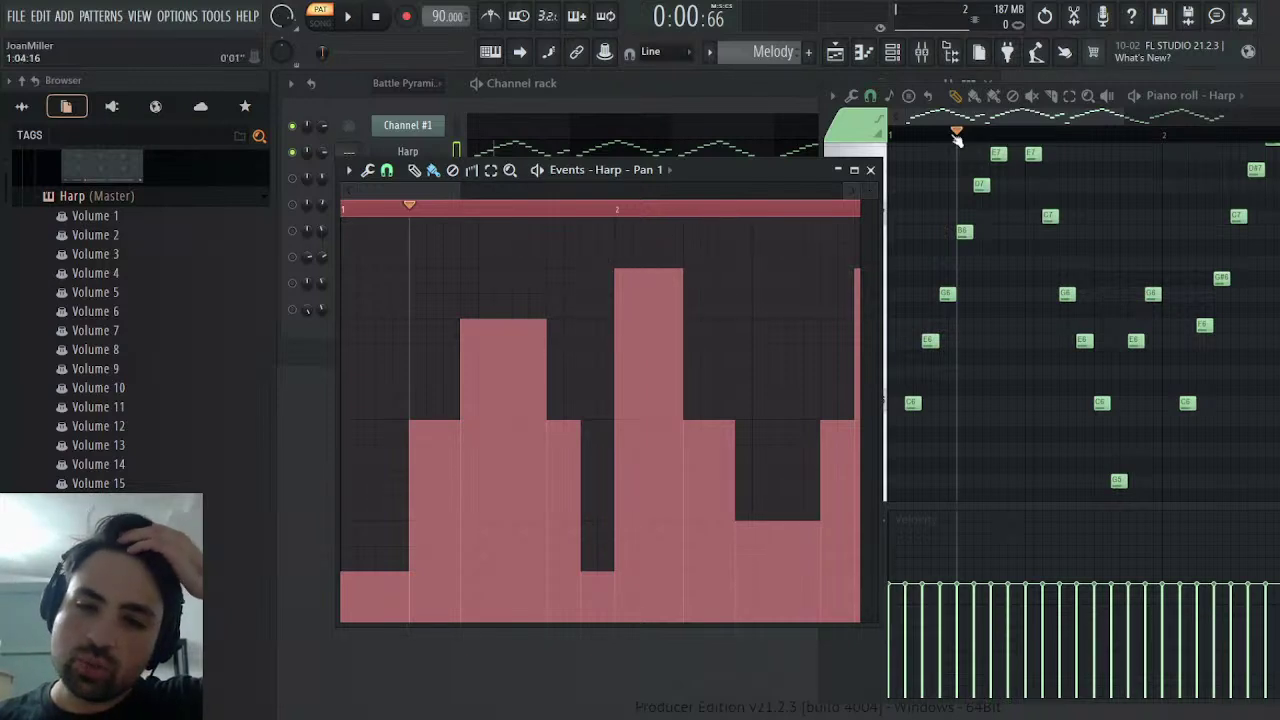
{"action": "key", "text": "F7"}
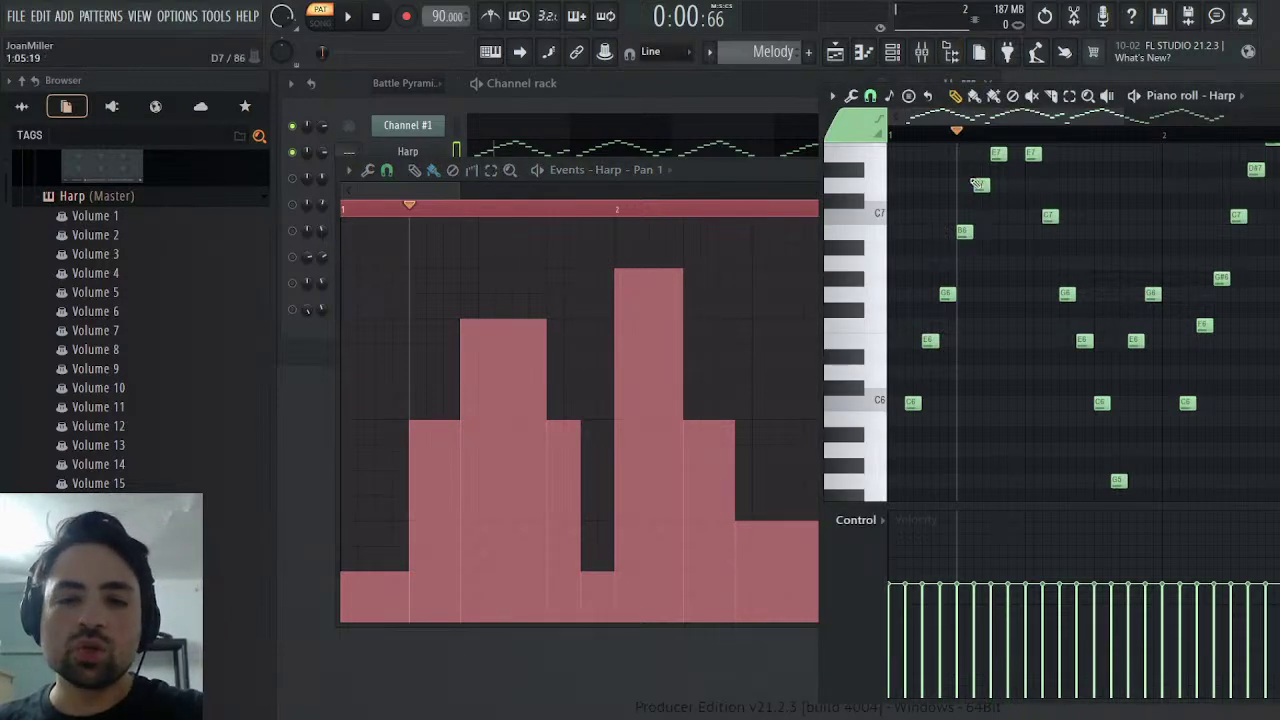
- Using the Pan 1 changes as a guide, select bar 1's centre-panned Harp notes: B6, D7, E7, C6 and G5
{"action": "scroll", "coordinate": [968, 260], "scroll_direction": "up", "scroll_amount": 3}
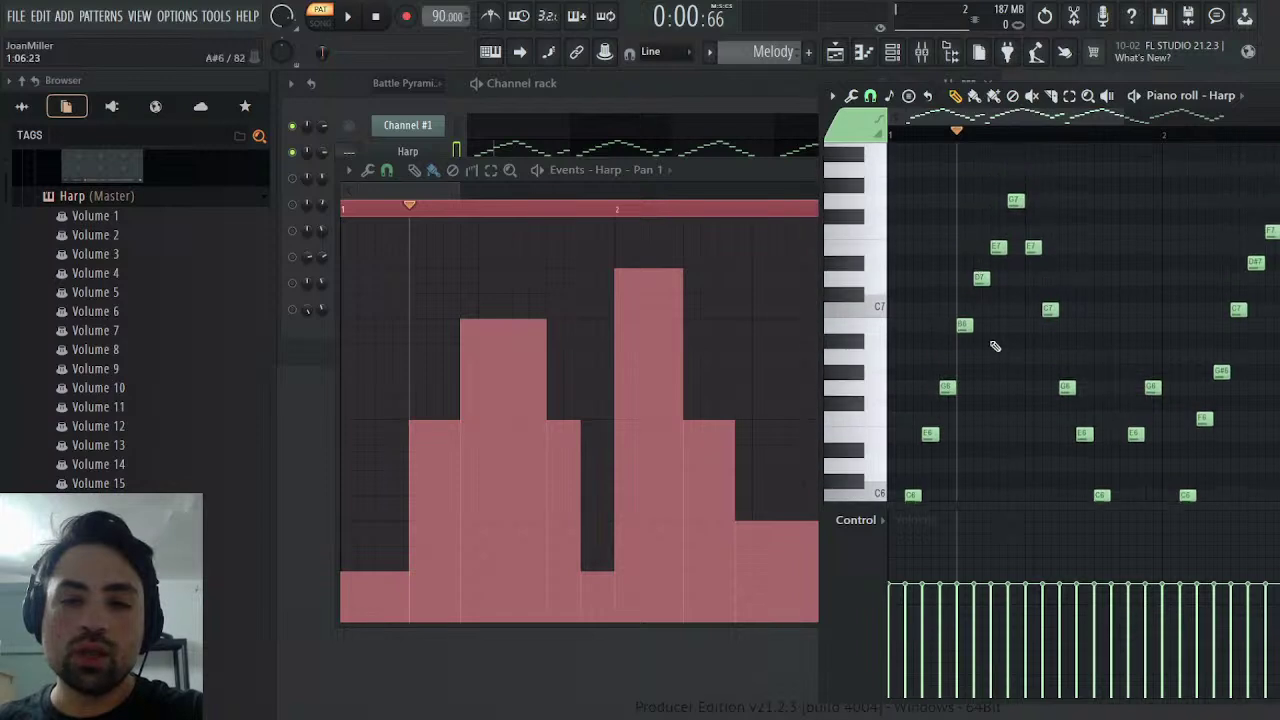
{"action": "left_click_drag", "start_coordinate": [965, 349], "coordinate": [998, 251]}
{"action": "left_click", "coordinate": [462, 208]}
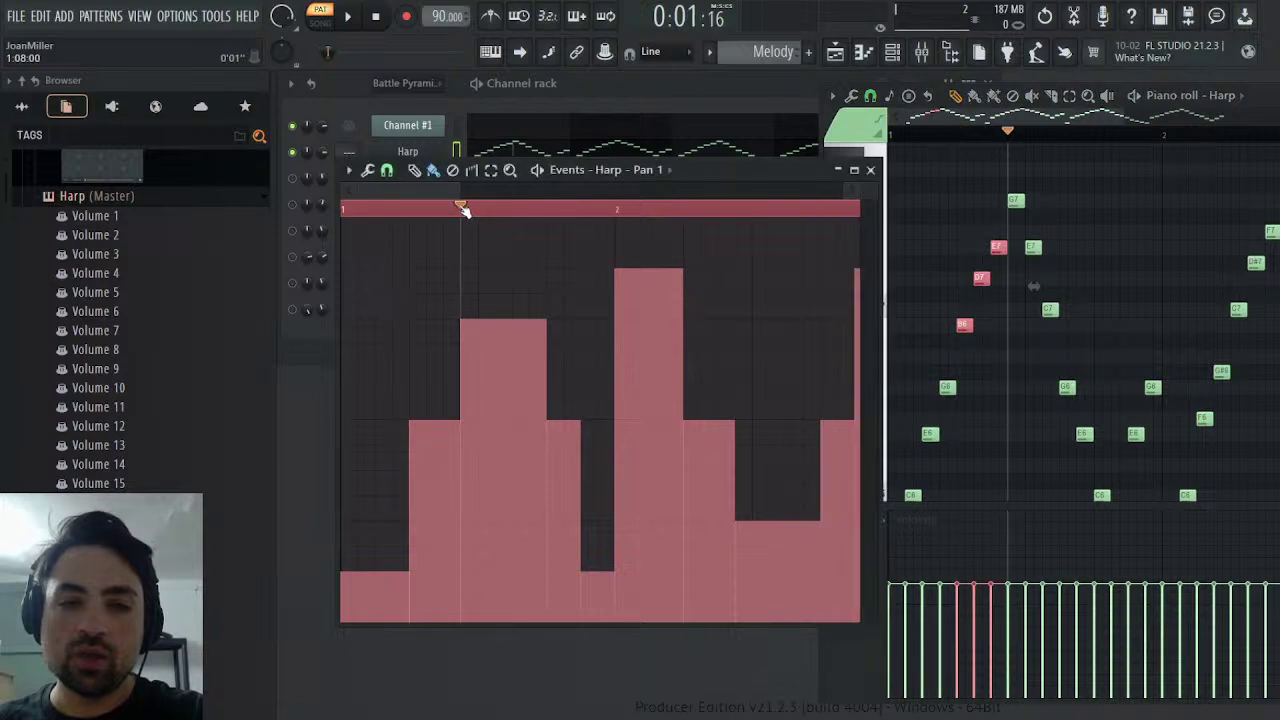
{"action": "left_click_drag", "start_coordinate": [1034, 286], "coordinate": [973, 286]}
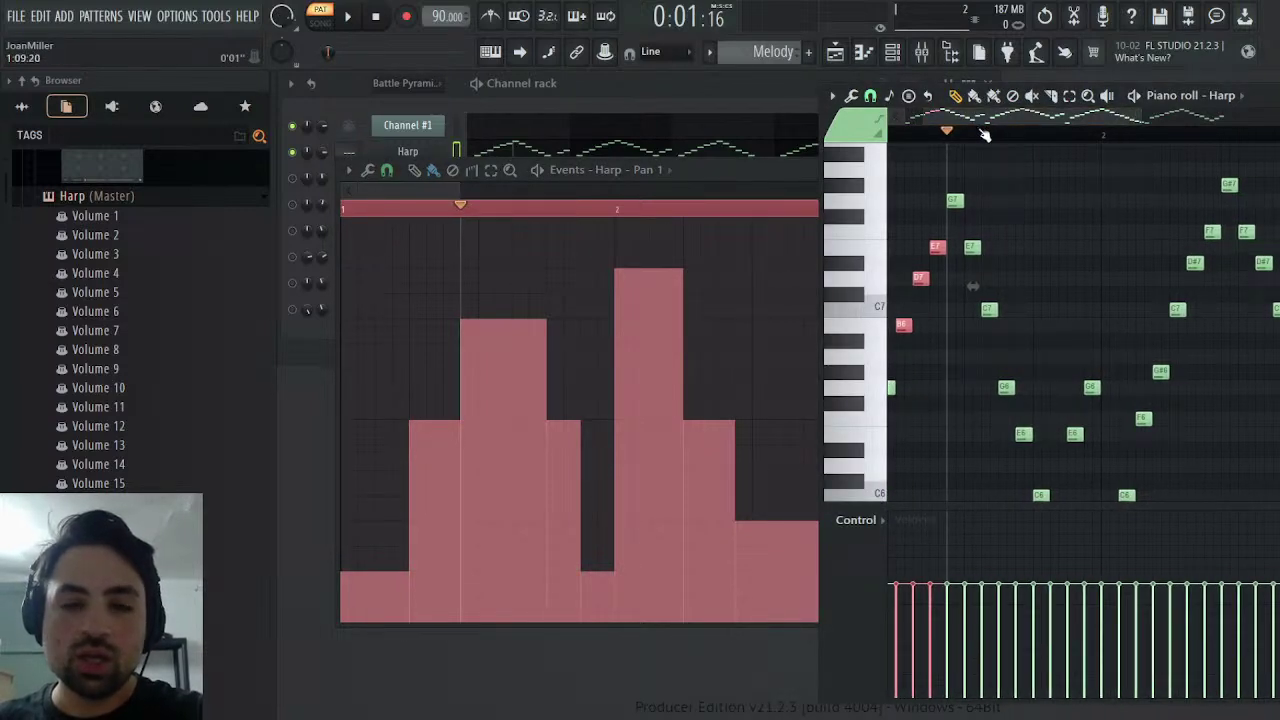
{"action": "left_click_drag", "start_coordinate": [1006, 130], "coordinate": [1036, 141]}
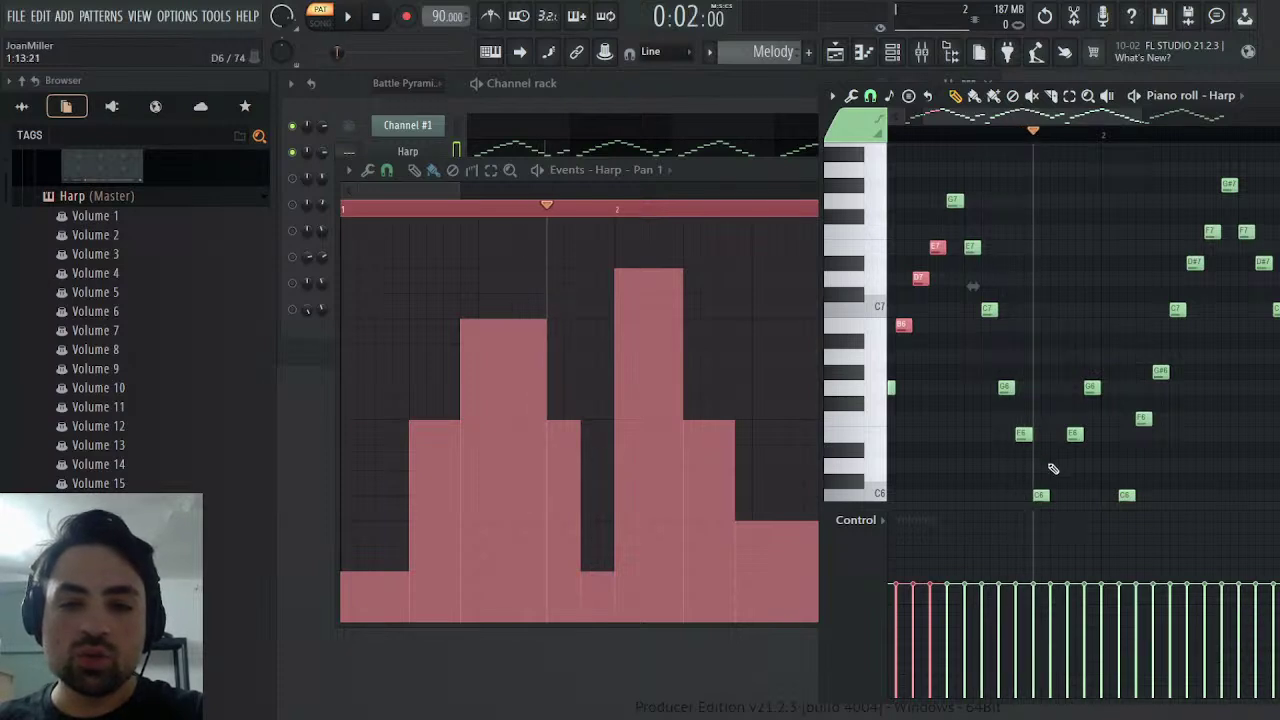
{"action": "scroll", "coordinate": [1052, 467], "scroll_direction": "down", "scroll_amount": 3}
{"action": "left_click_drag", "start_coordinate": [1038, 398], "coordinate": [1078, 486]}
{"action": "left_click_drag", "start_coordinate": [1070, 132], "coordinate": [1075, 140]}
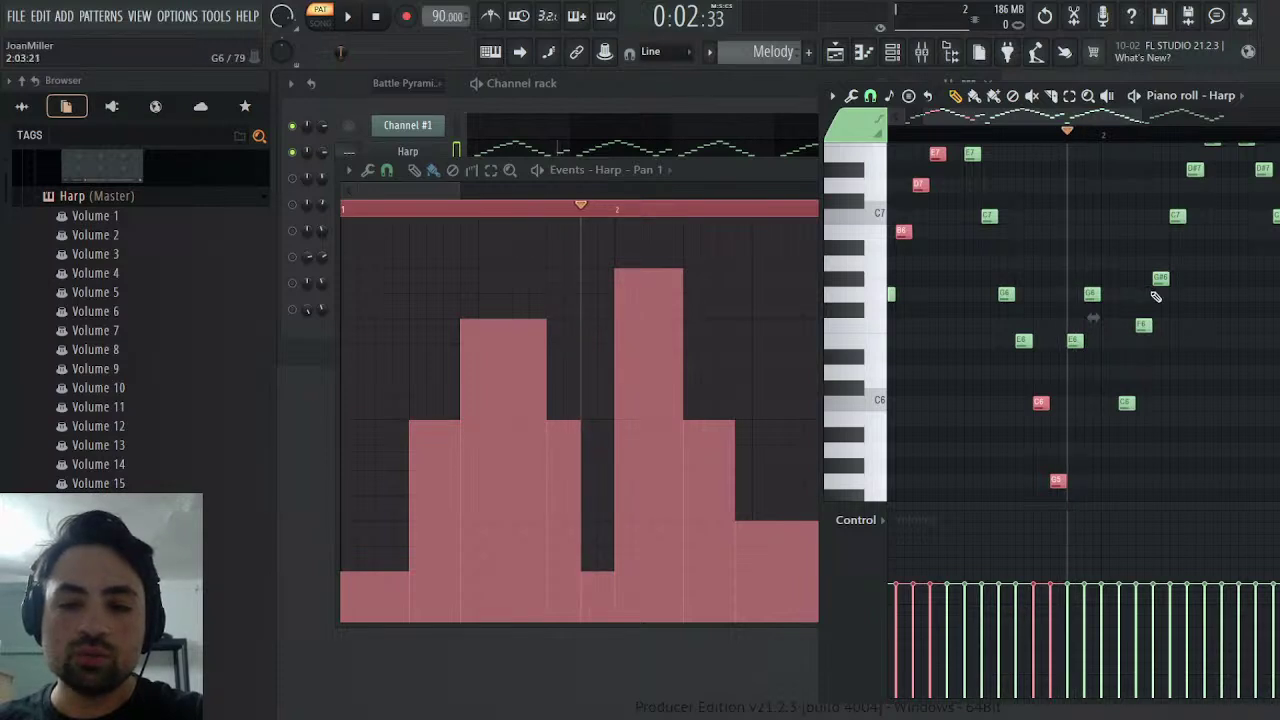
- Add bar 2's centre-panned notes C7, D#7, F7, F6 and C6 to the Harp note selection
{"action": "scroll", "coordinate": [1200, 290], "scroll_direction": "up", "scroll_amount": 3}
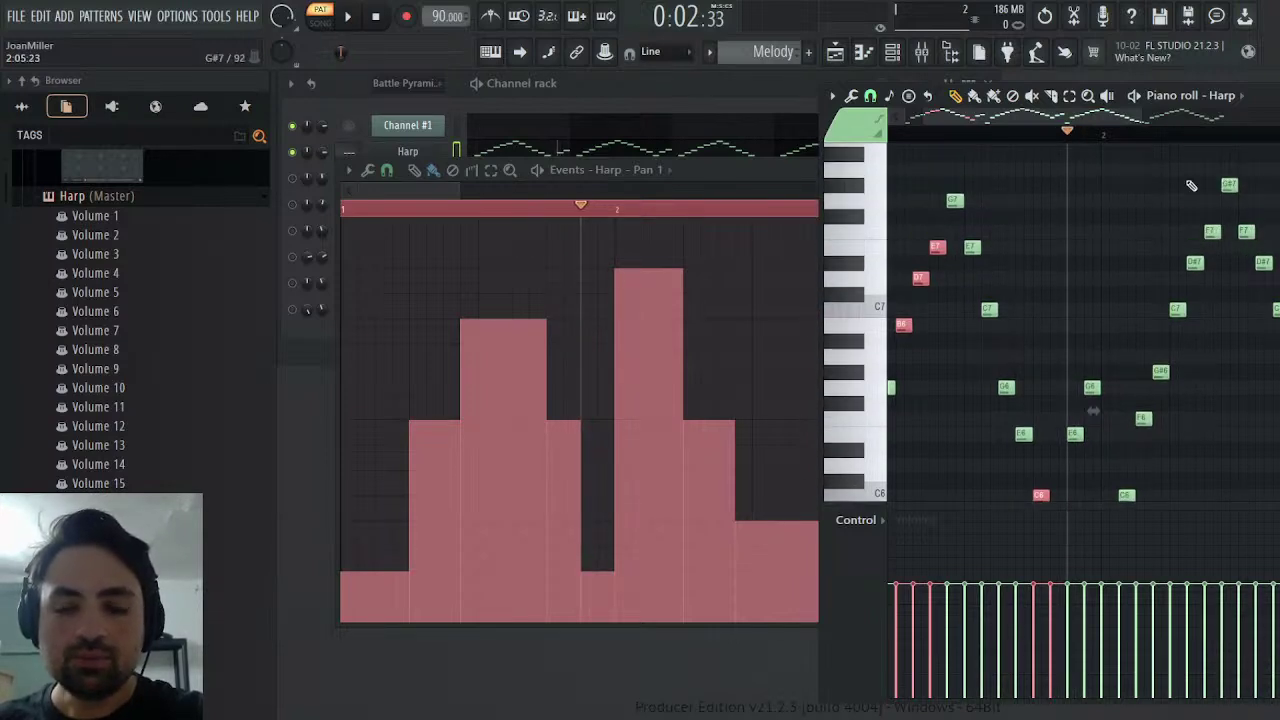
{"action": "left_click_drag", "start_coordinate": [1151, 130], "coordinate": [1175, 140]}
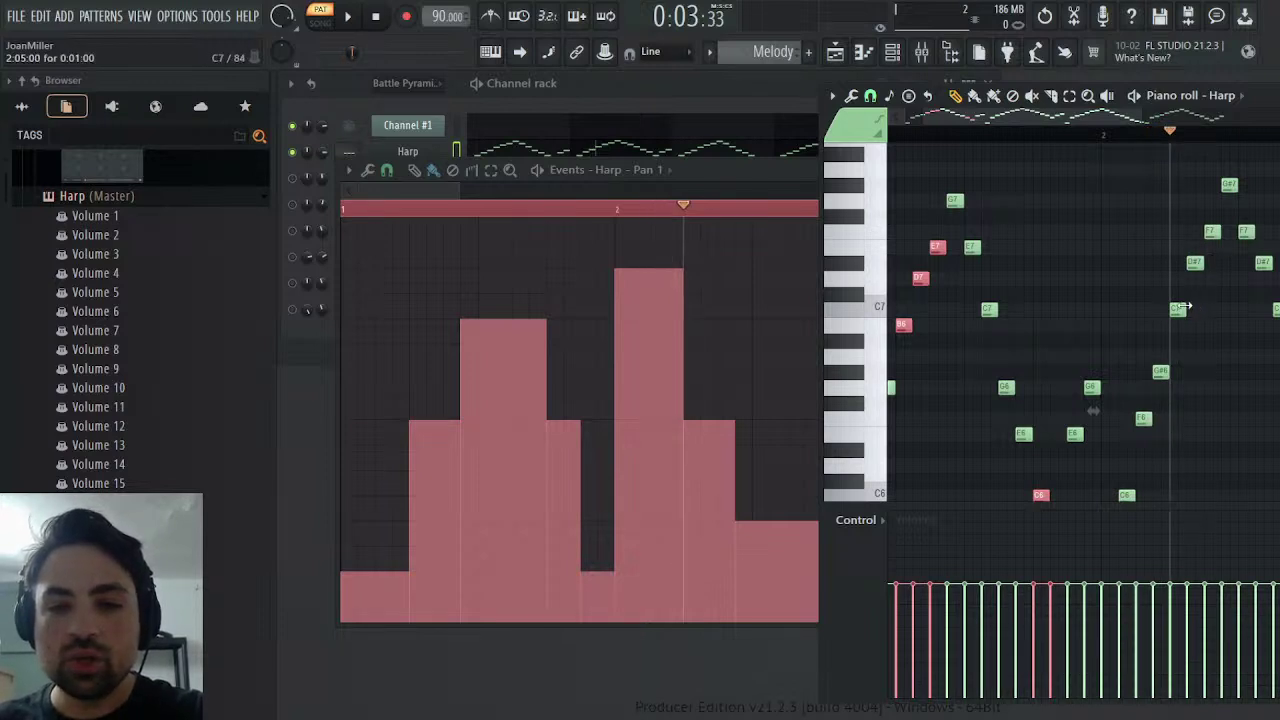
{"action": "left_click_drag", "start_coordinate": [1180, 311], "coordinate": [1230, 210]}
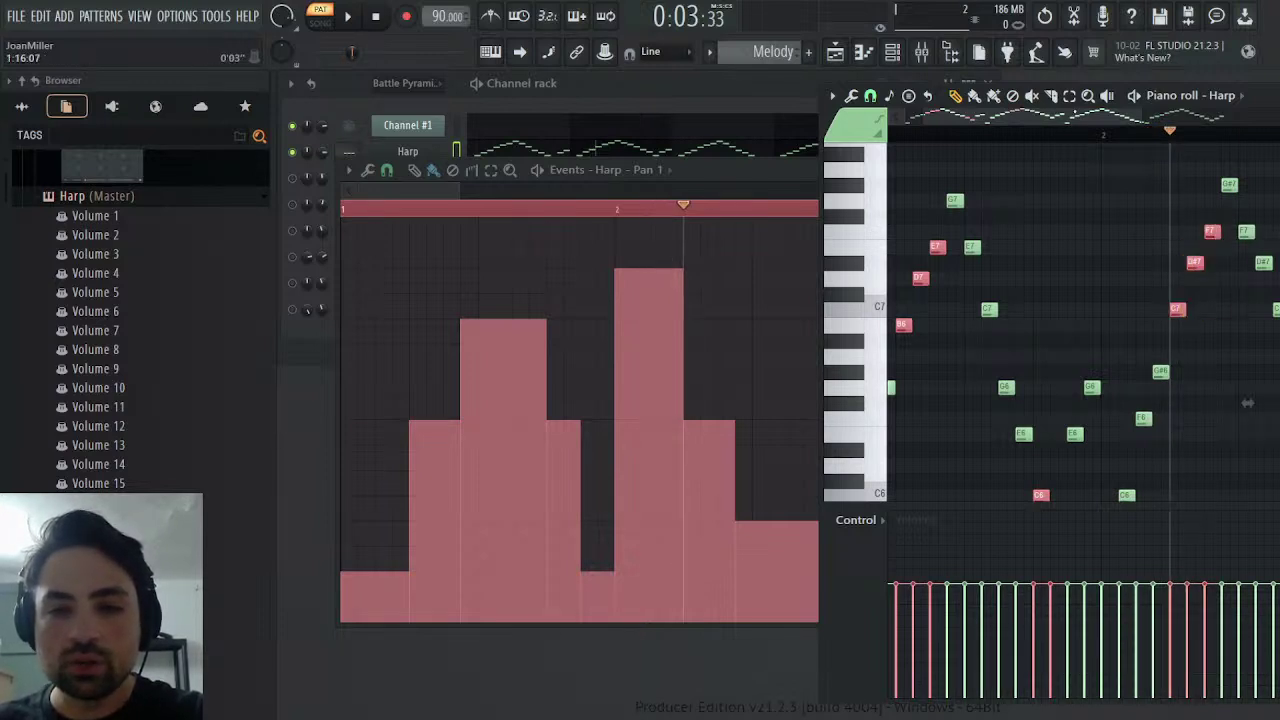
{"action": "scroll", "coordinate": [1248, 403], "scroll_direction": "right", "scroll_amount": 4}
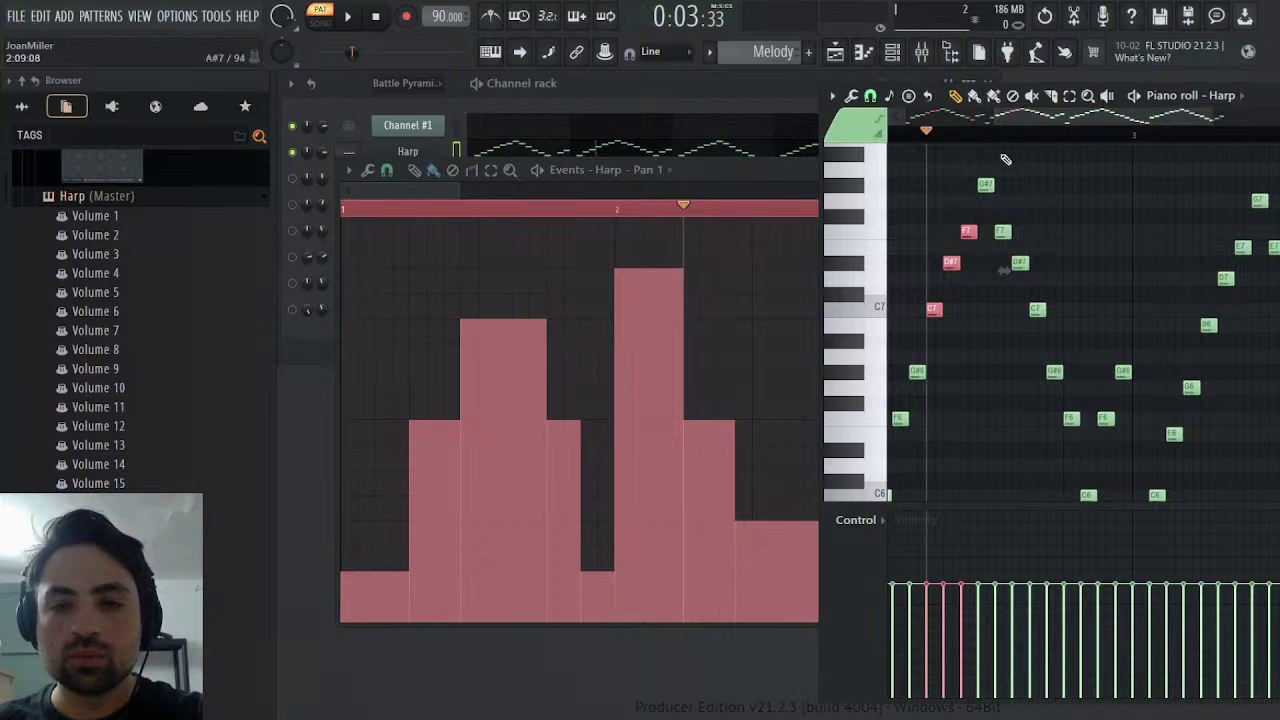
{"action": "left_click_drag", "start_coordinate": [1020, 135], "coordinate": [1038, 133]}
{"action": "left_click_drag", "start_coordinate": [432, 190], "coordinate": [491, 190]}
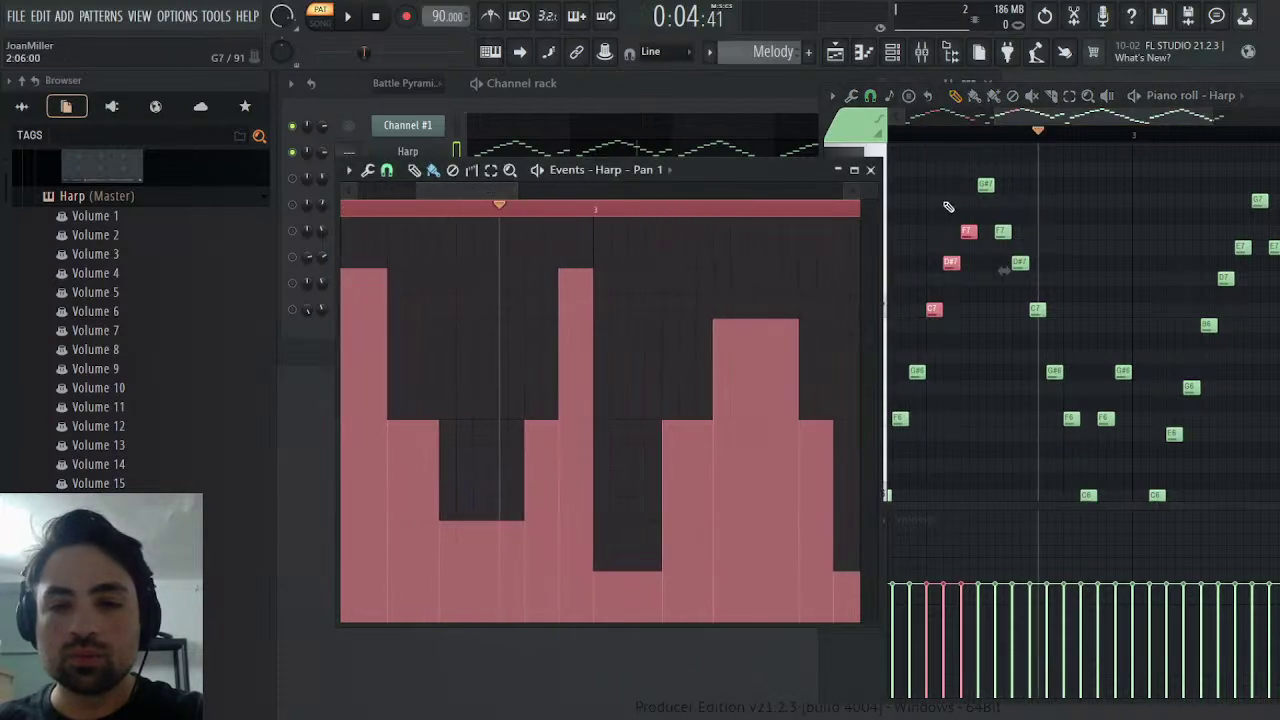
{"action": "left_click", "coordinate": [1083, 143]}
{"action": "left_click_drag", "start_coordinate": [1066, 411], "coordinate": [1084, 508]}
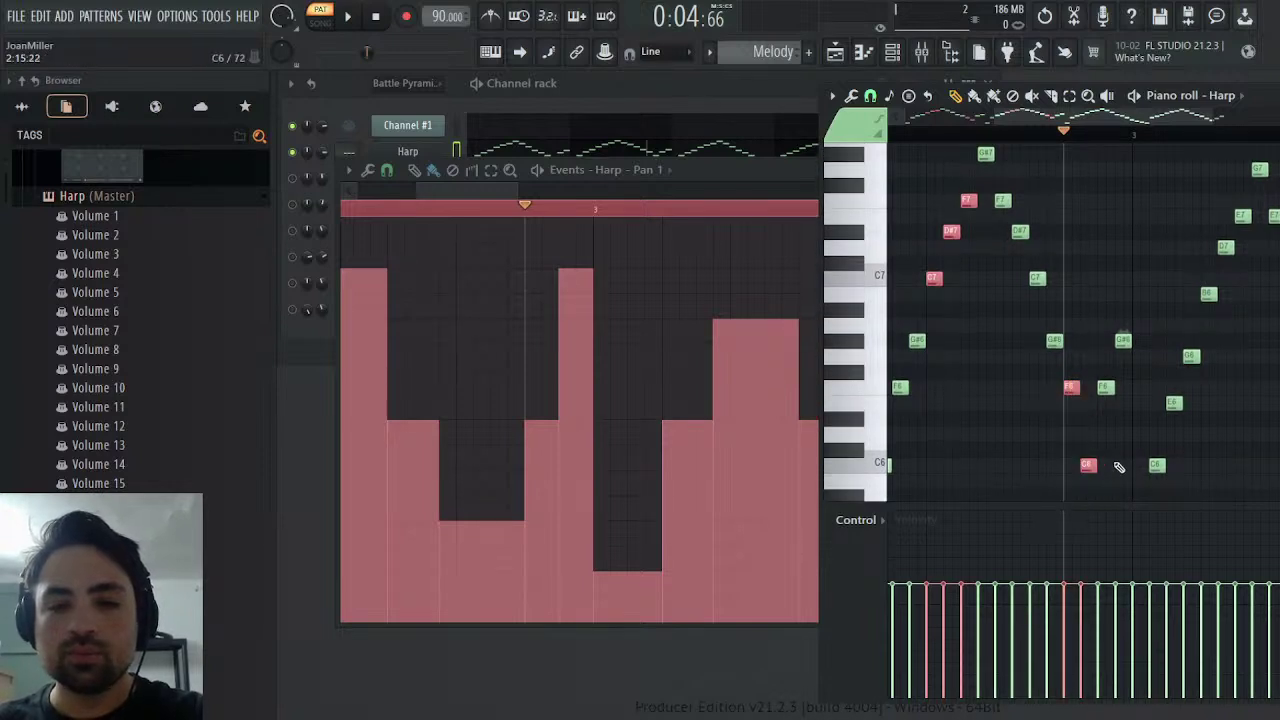
{"action": "scroll", "coordinate": [1117, 336], "scroll_direction": "up", "scroll_amount": 1}
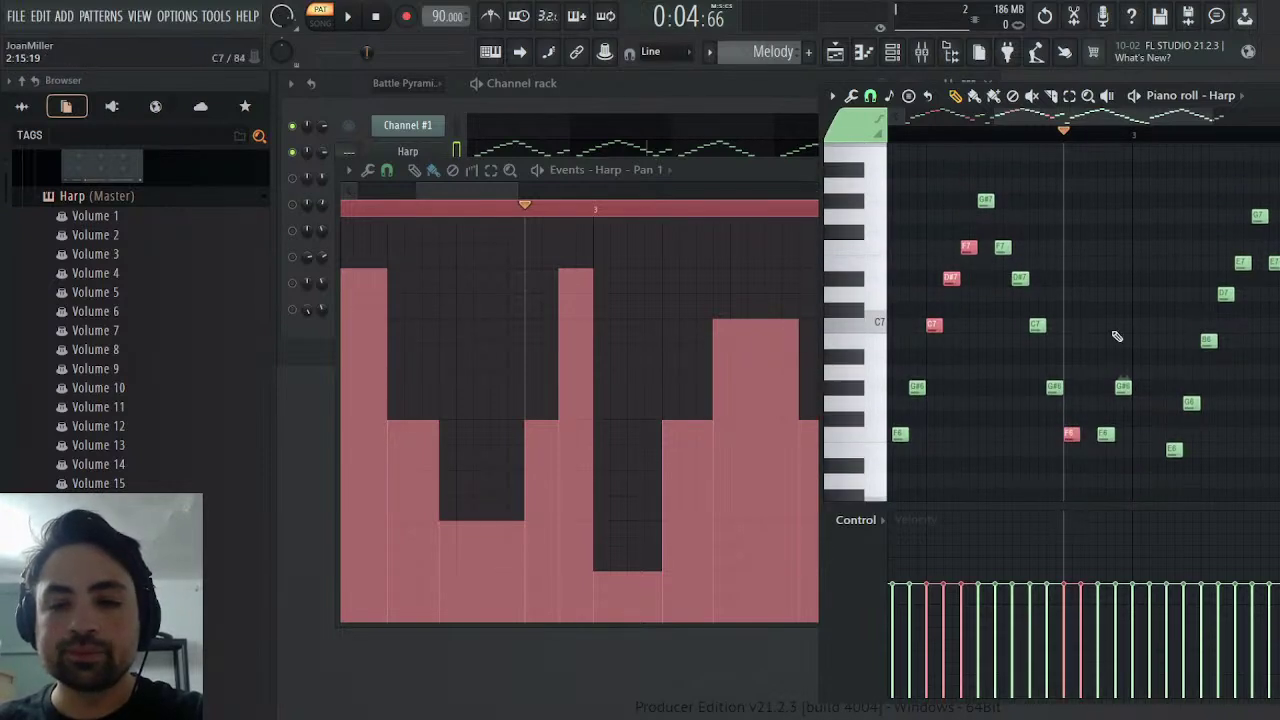
{"action": "left_click", "coordinate": [1091, 131]}
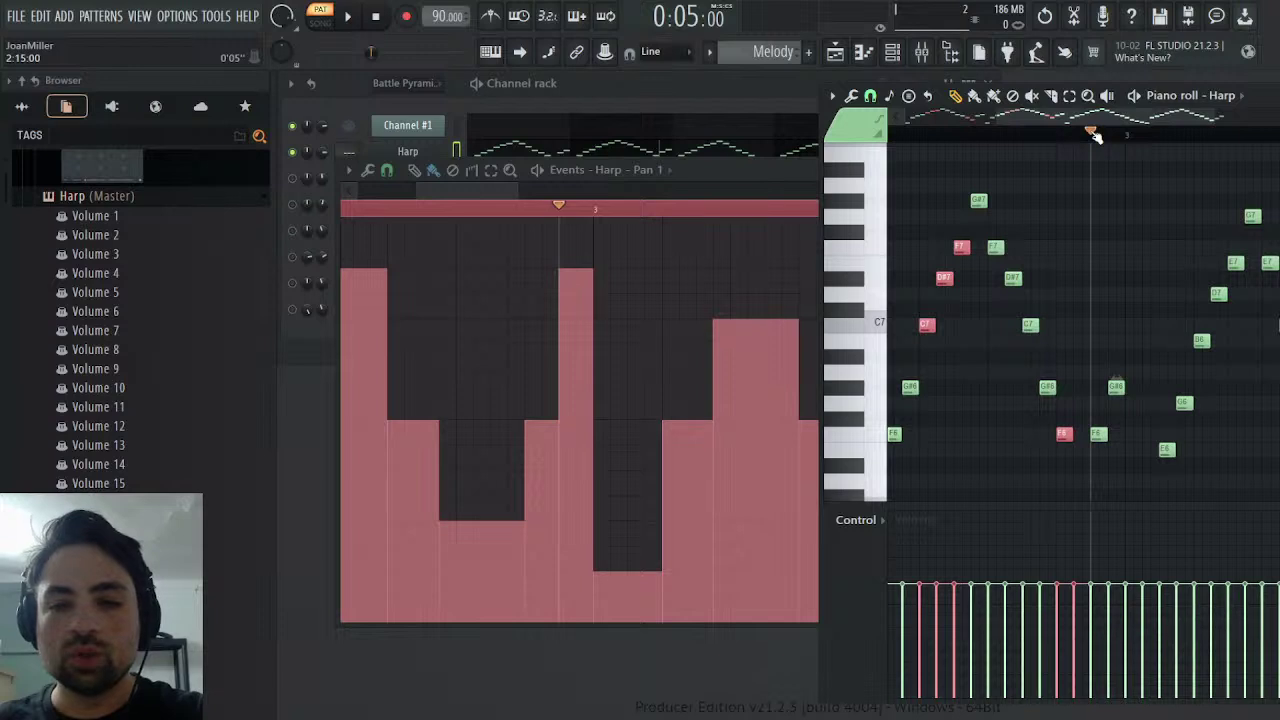
- Add bar 3's centre-panned notes B6, D7, E7, C6 and G5 to the Harp note selection
{"action": "left_click_drag", "start_coordinate": [1095, 136], "coordinate": [1194, 133]}
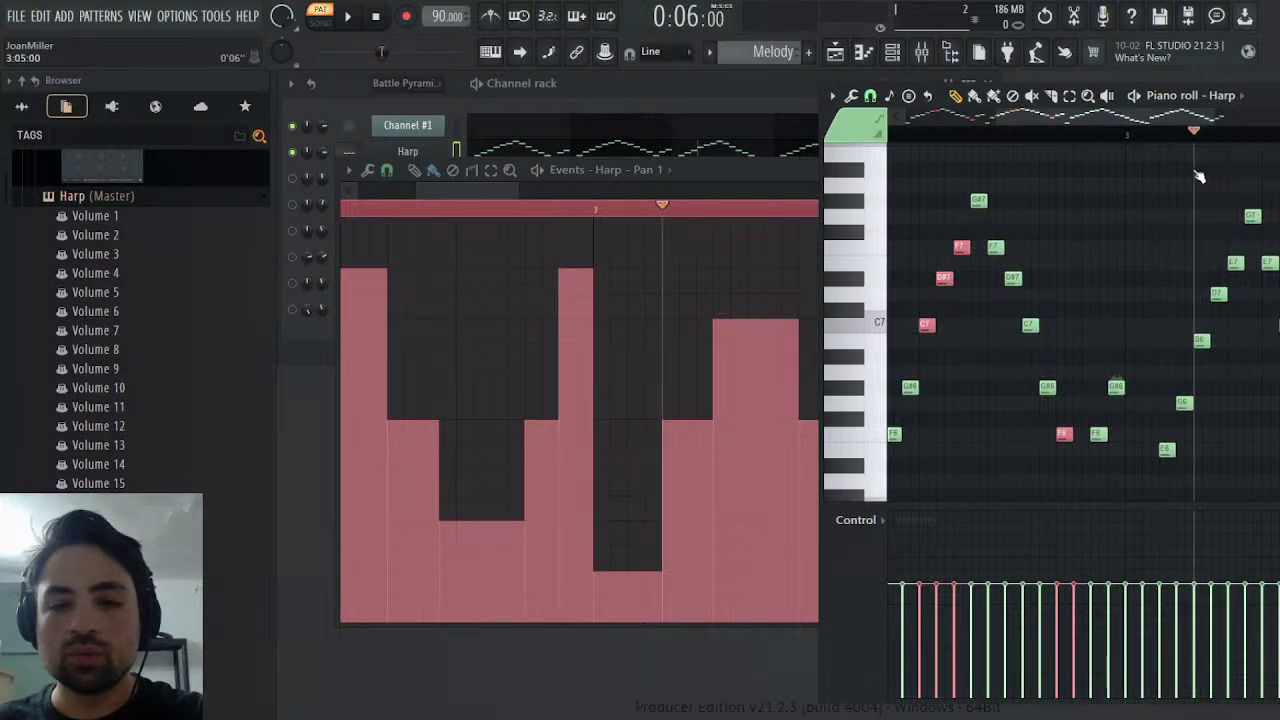
{"action": "left_click_drag", "start_coordinate": [1201, 350], "coordinate": [1247, 240]}
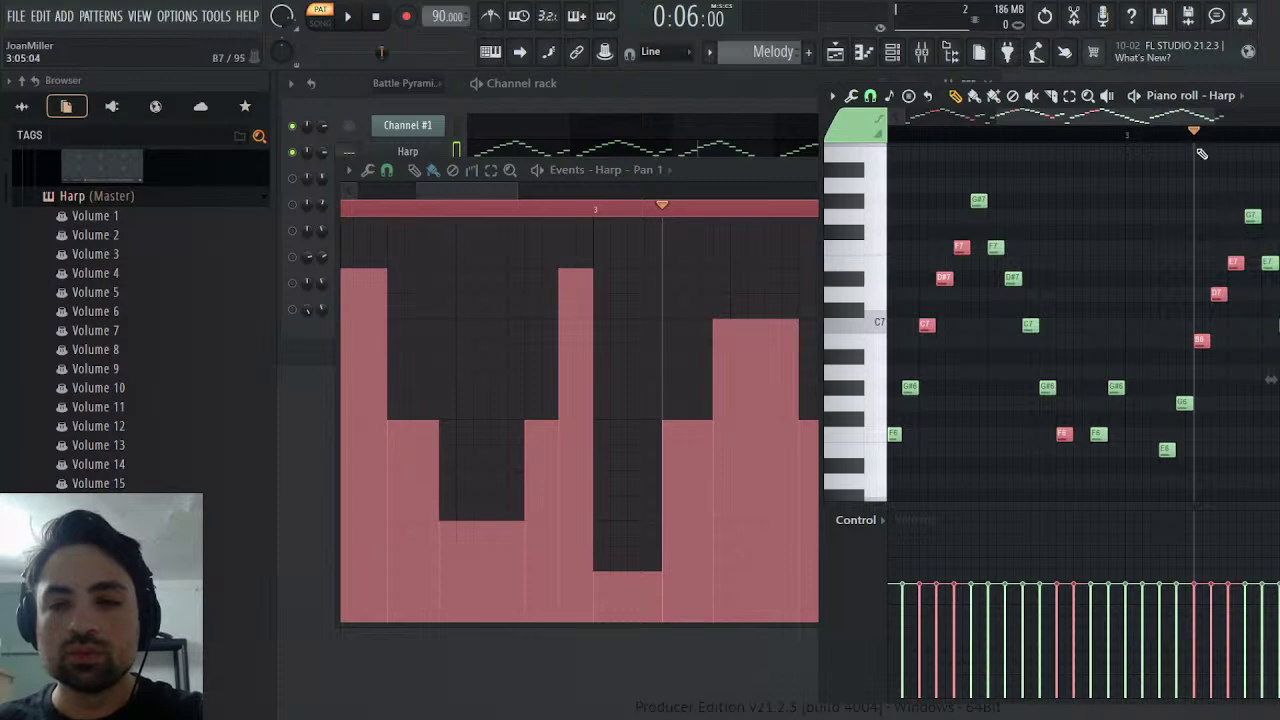
{"action": "left_click_drag", "start_coordinate": [1200, 146], "coordinate": [1251, 146]}
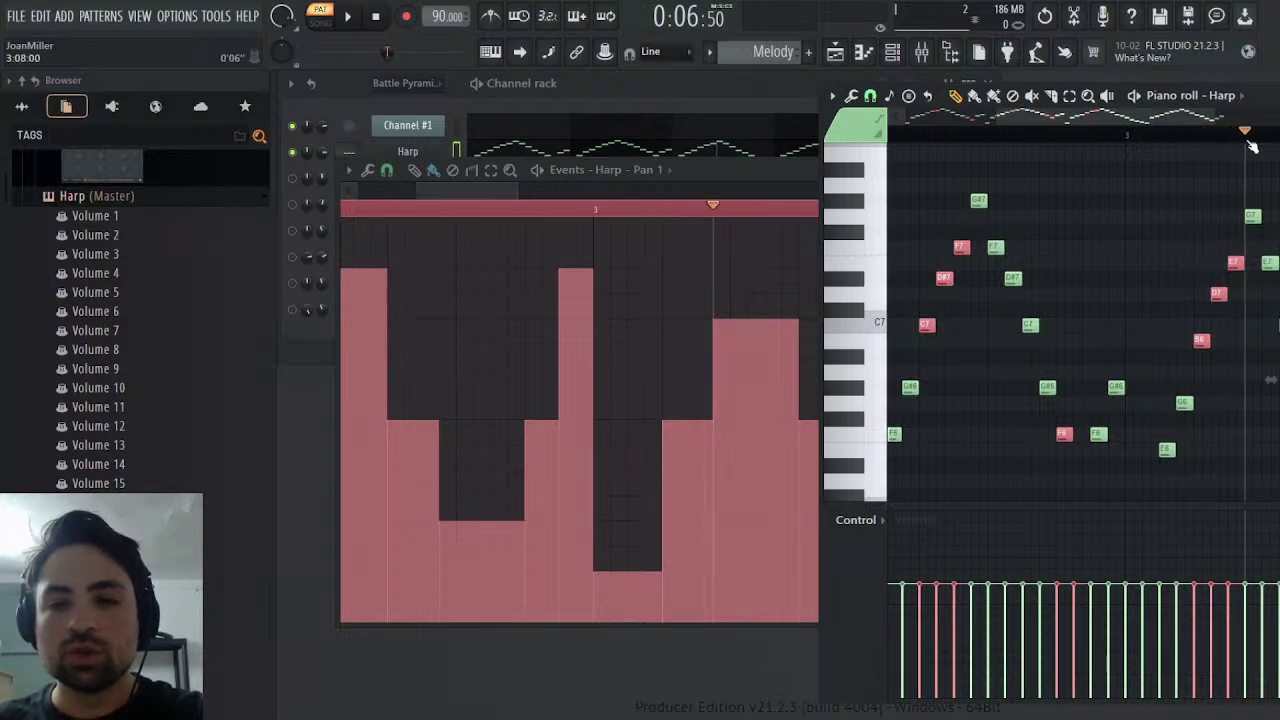
{"action": "left_click_drag", "start_coordinate": [1100, 116], "coordinate": [1171, 116]}
{"action": "left_click_drag", "start_coordinate": [507, 190], "coordinate": [565, 190]}
{"action": "left_click_drag", "start_coordinate": [1051, 130], "coordinate": [1089, 134]}
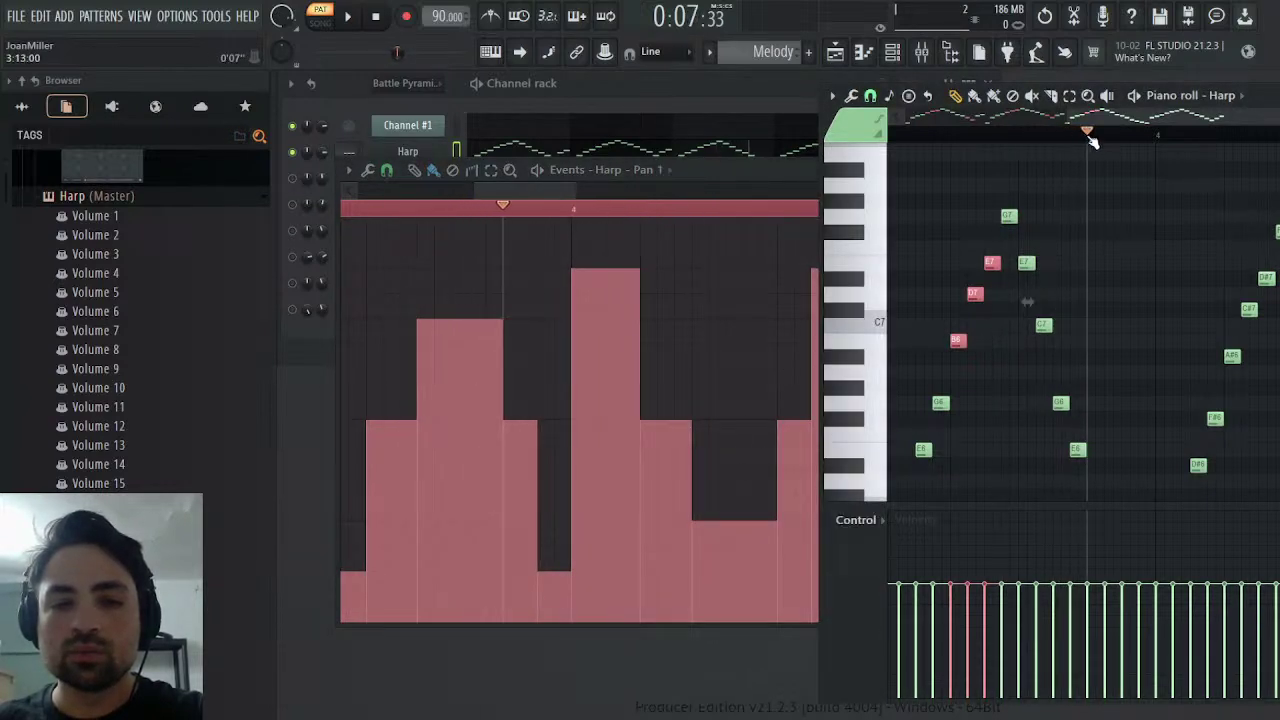
{"action": "scroll", "coordinate": [1086, 330], "scroll_direction": "down", "scroll_amount": 3}
{"action": "left_click", "coordinate": [1094, 372]}
{"action": "left_click_drag", "start_coordinate": [1094, 386], "coordinate": [1128, 496]}
{"action": "left_click", "coordinate": [1127, 134]}
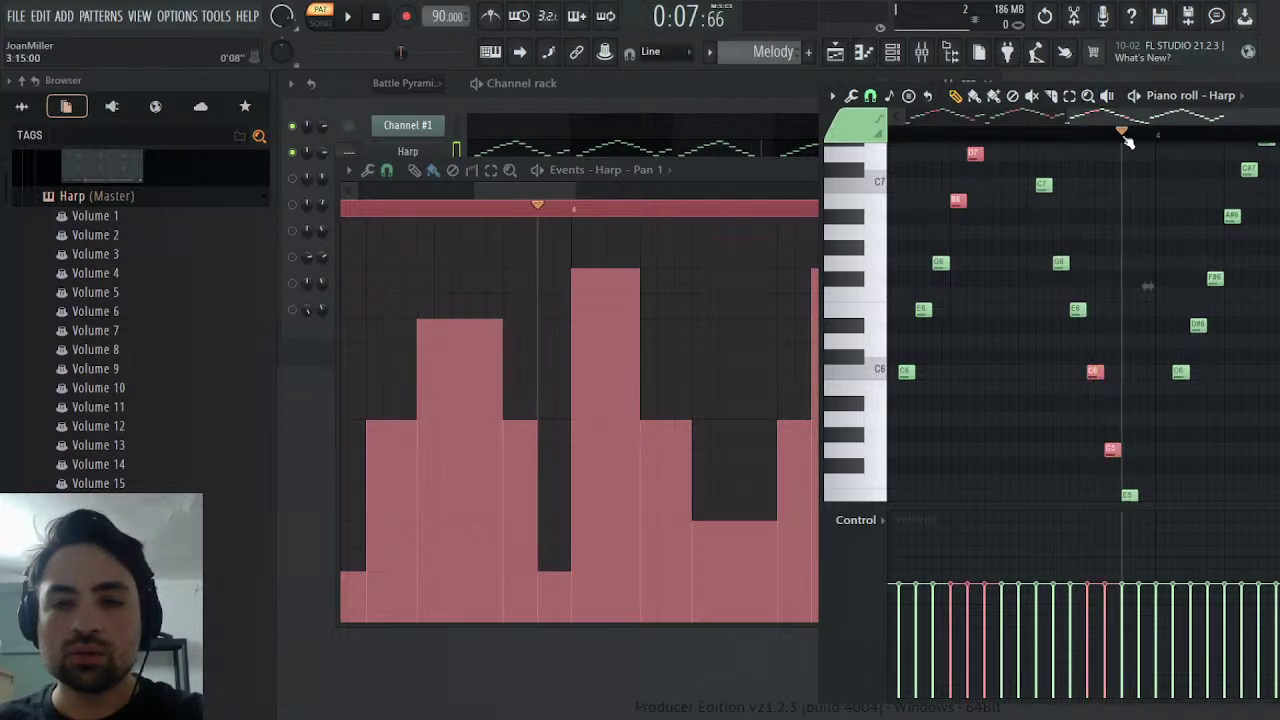
- Add bar 4's centre-panned notes A#6, C#7, D#7, A#5 and F#5, then assign the selected notes to another MIDI channel color group and deselect them
{"action": "left_click_drag", "start_coordinate": [1125, 137], "coordinate": [1225, 158]}
{"action": "scroll", "coordinate": [1244, 258], "scroll_direction": "up", "scroll_amount": 3}
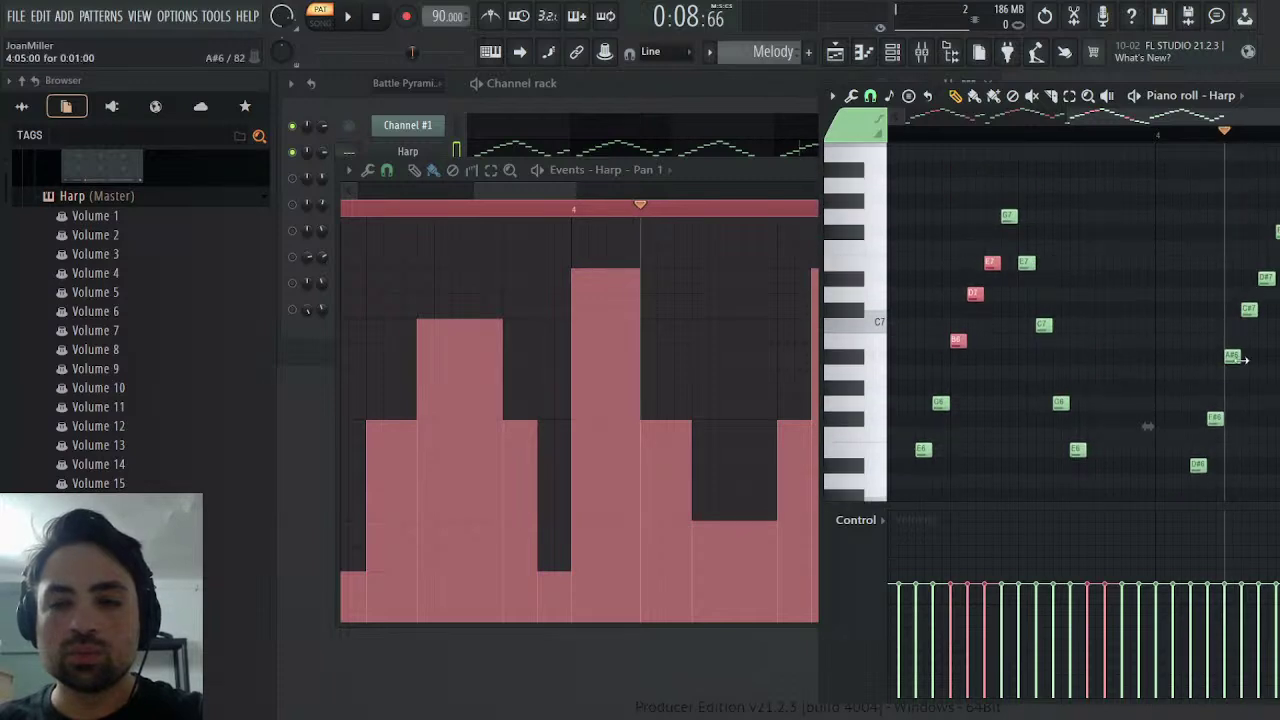
{"action": "left_click_drag", "start_coordinate": [1232, 358], "coordinate": [1274, 255]}
{"action": "left_click_drag", "start_coordinate": [1279, 426], "coordinate": [1051, 317]}
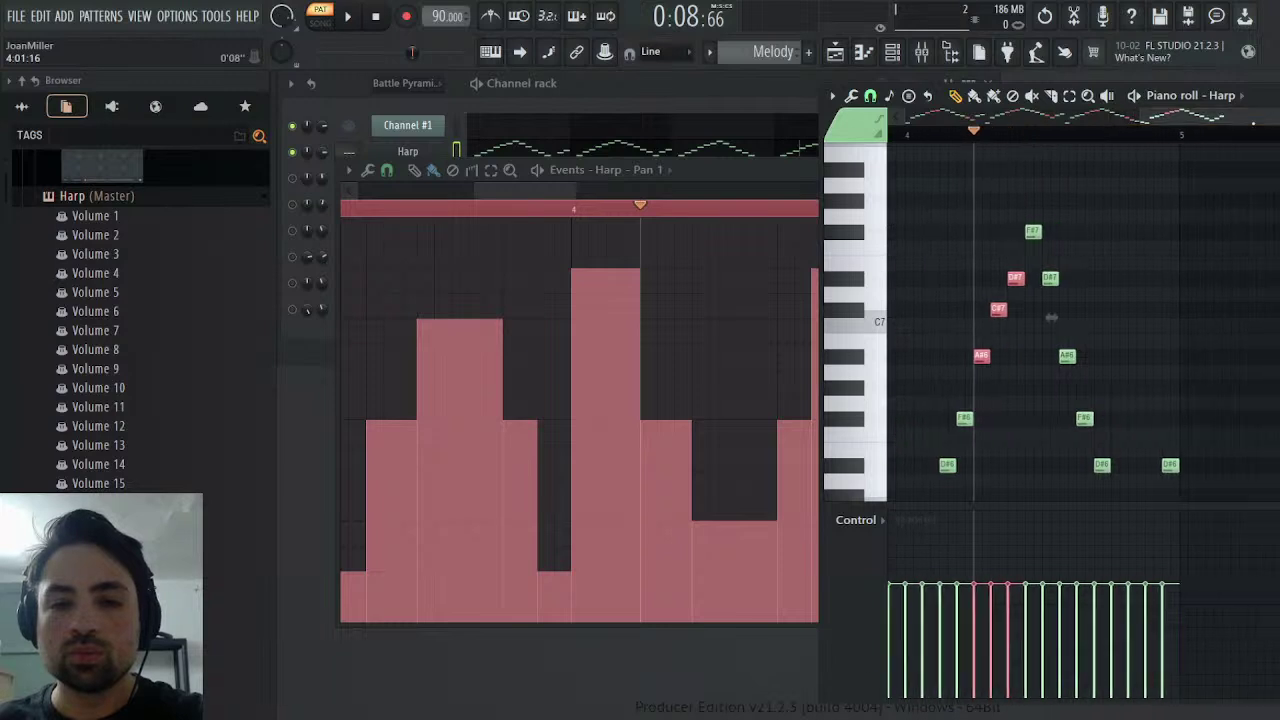
{"action": "left_click", "coordinate": [777, 207]}
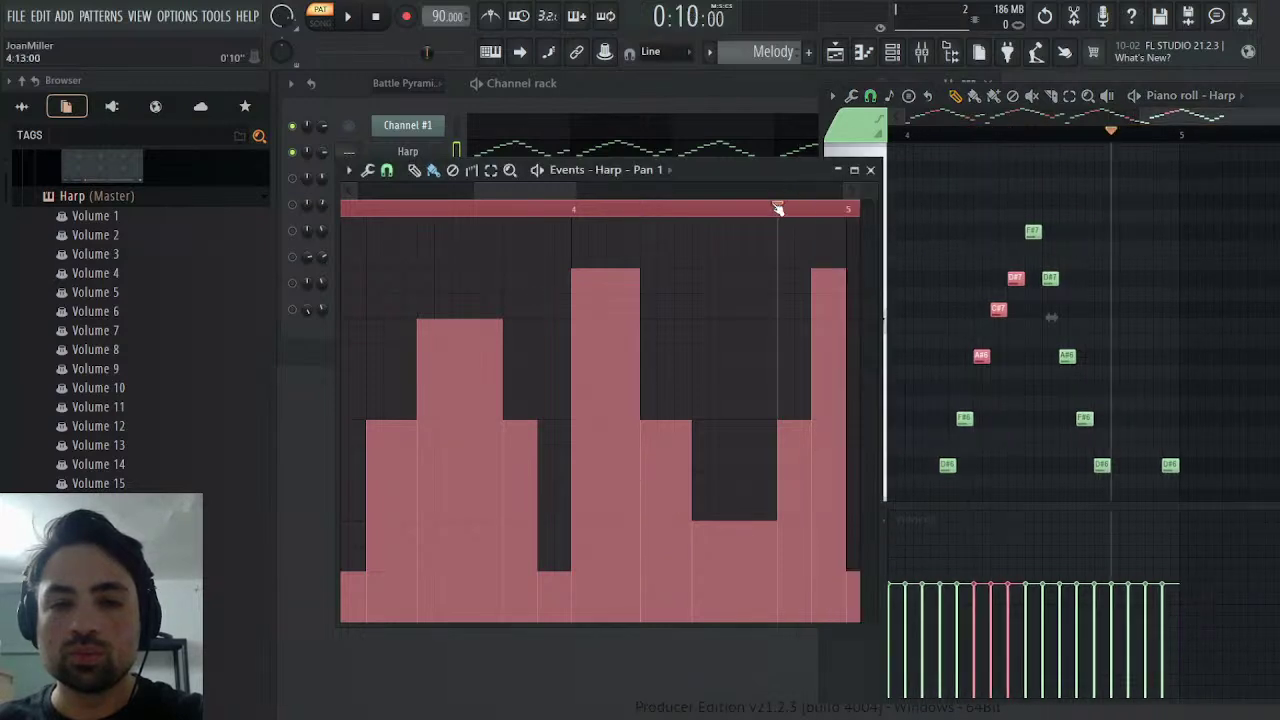
{"action": "scroll", "coordinate": [1105, 275], "scroll_direction": "down", "scroll_amount": 2}
{"action": "left_click_drag", "start_coordinate": [1113, 349], "coordinate": [1146, 444]}
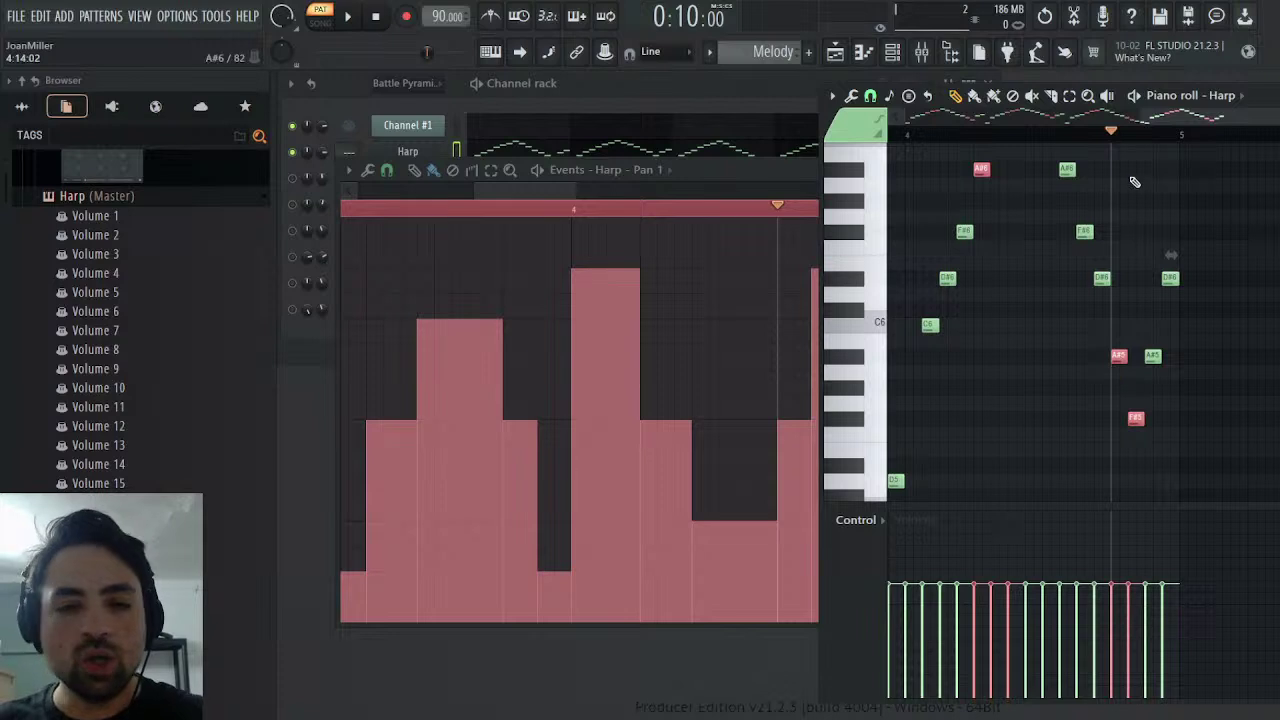
{"action": "left_click_drag", "start_coordinate": [1176, 117], "coordinate": [905, 117]}
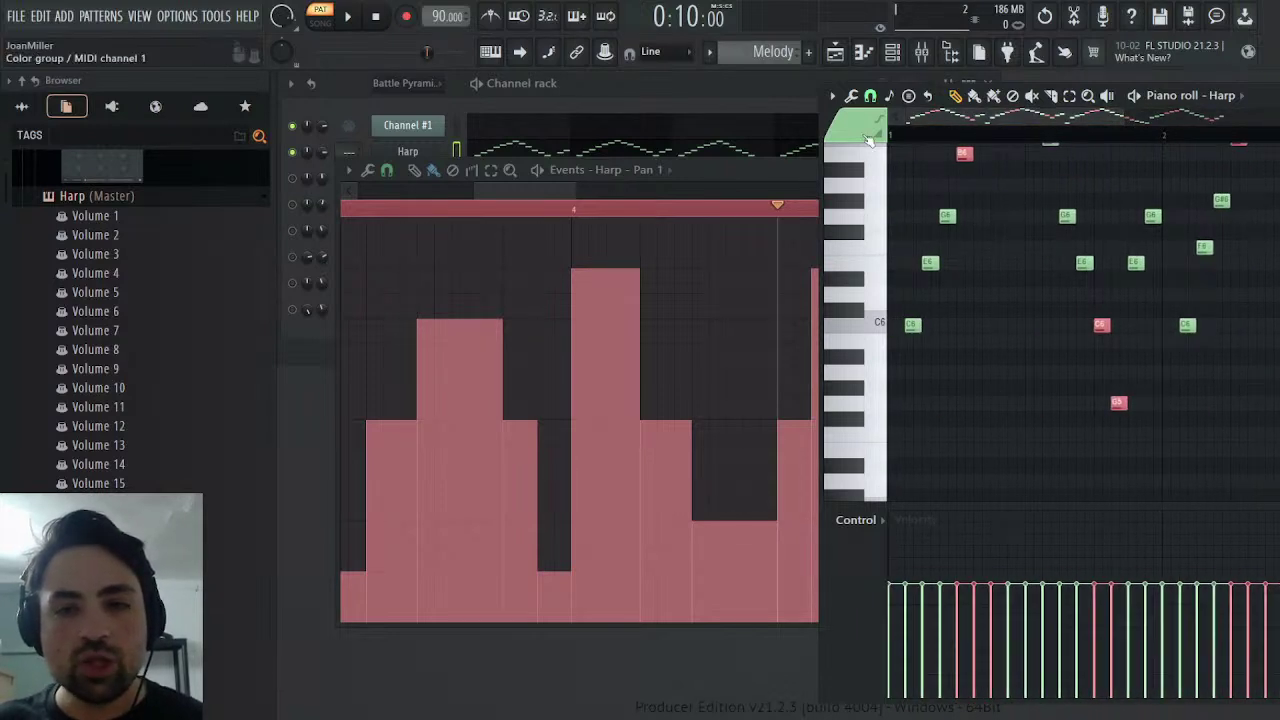
{"action": "left_click", "coordinate": [949, 256], "text": "ctrl"}
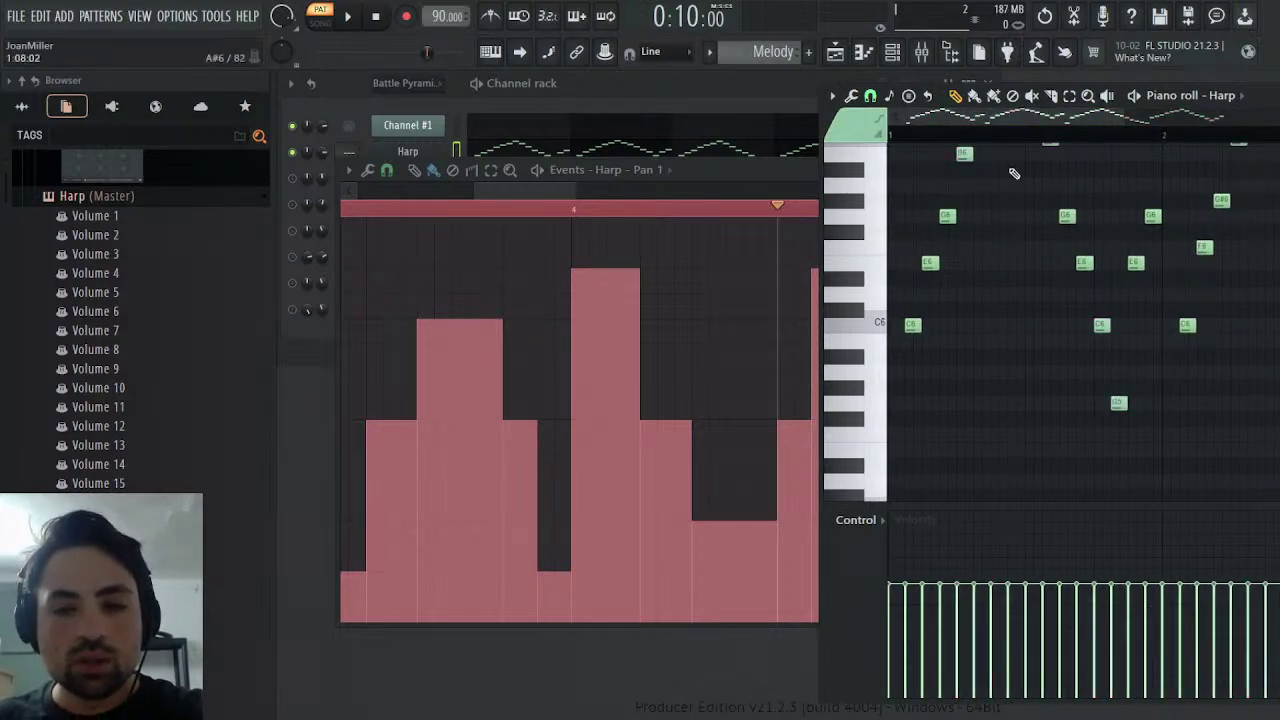
- Open the Harp's SOUND Canvas VA interface and check the Part 2 tone settings
{"action": "left_click", "coordinate": [412, 152]}
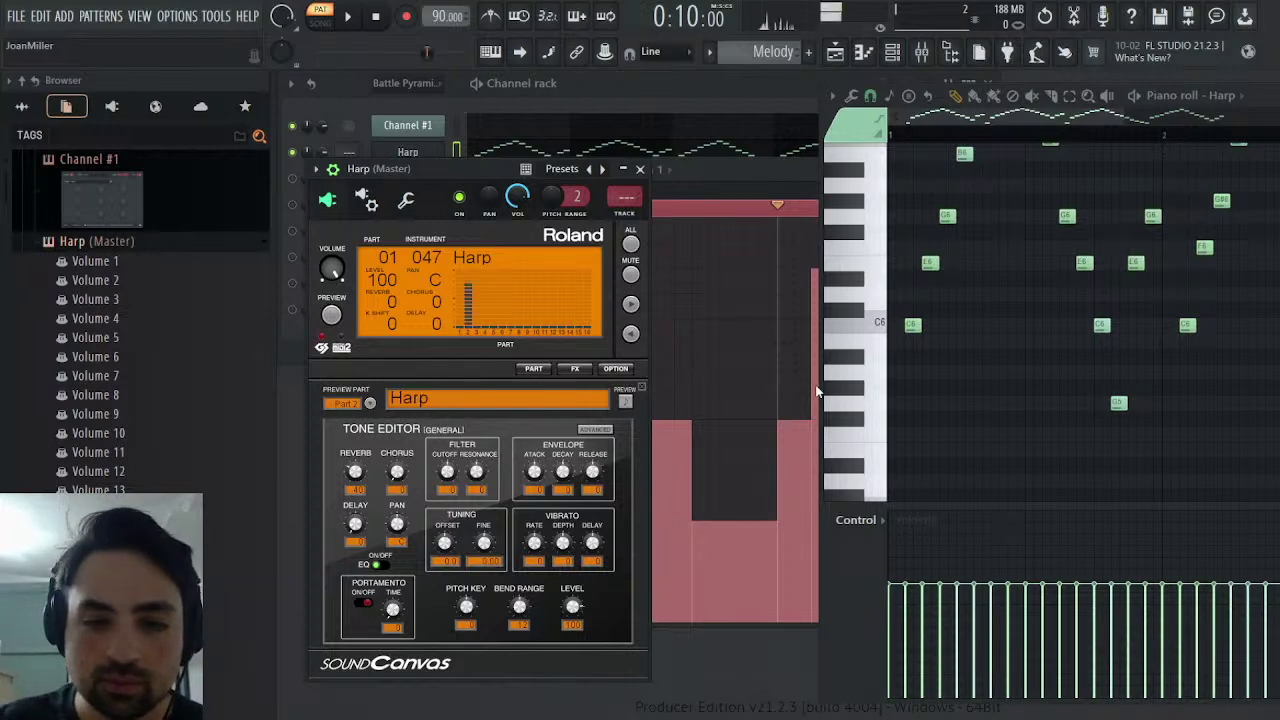
{"action": "left_click", "coordinate": [794, 229]}
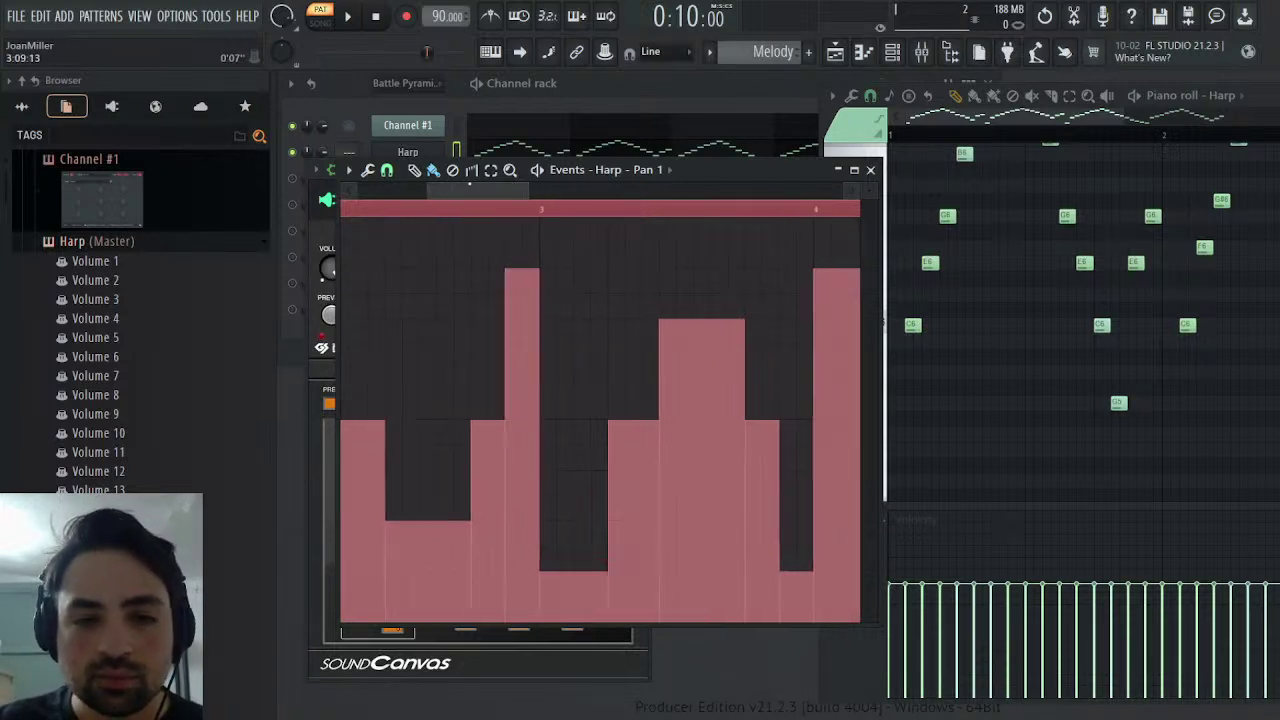
- Delete the centre-value events across bars 1 to 4 in the Harp's Pan 1 automation, keeping the other panning events
{"action": "left_click_drag", "start_coordinate": [500, 190], "coordinate": [589, 186]}
{"action": "left_click", "coordinate": [454, 172]}
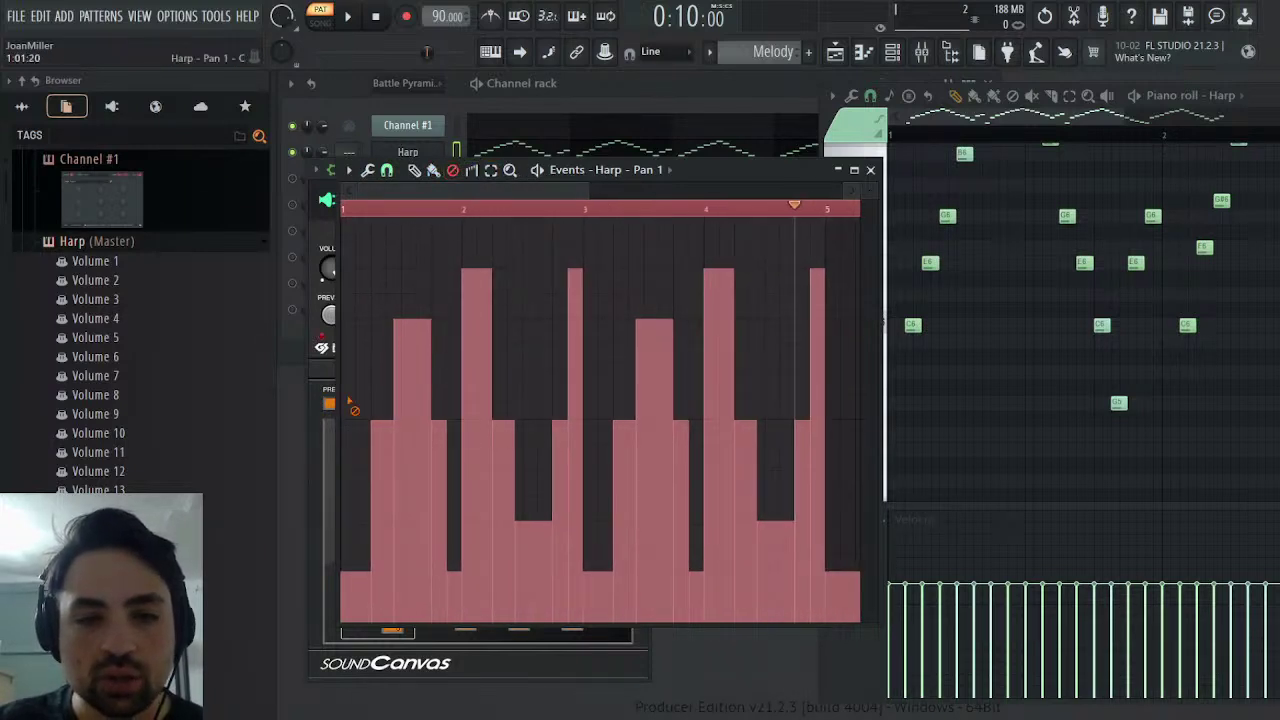
{"action": "left_click_drag", "start_coordinate": [371, 404], "coordinate": [455, 410]}
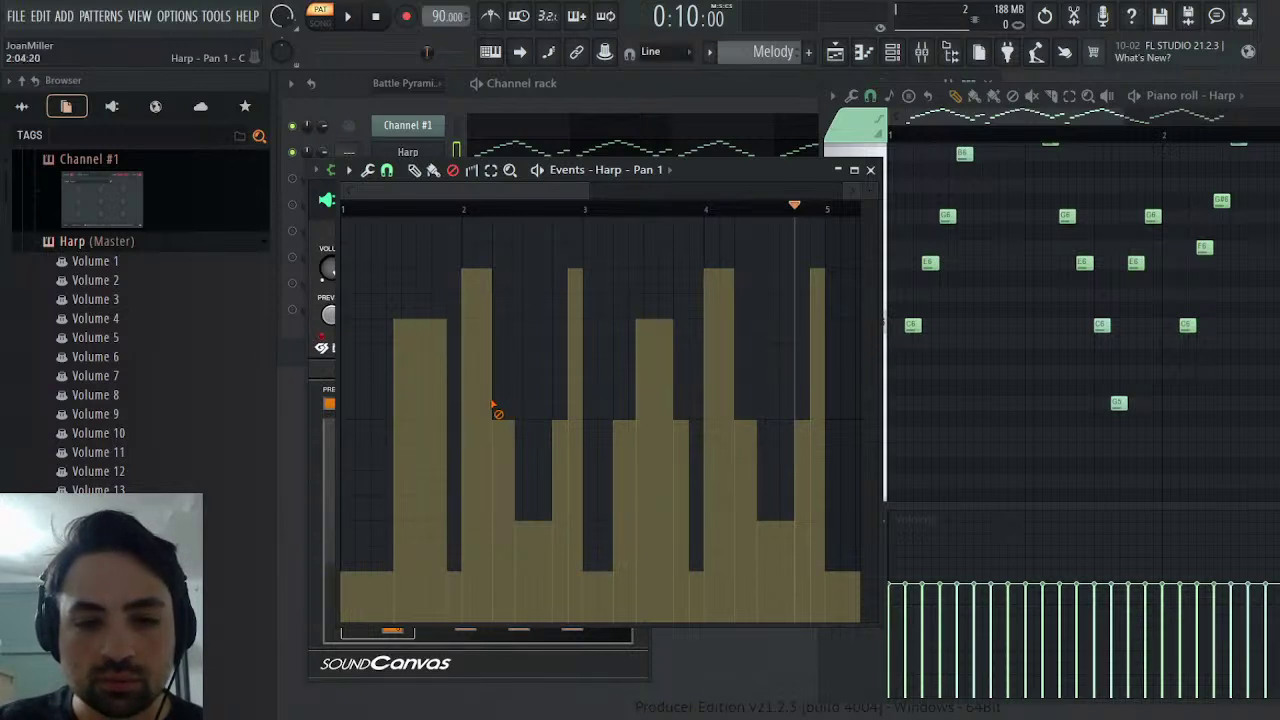
{"action": "left_click_drag", "start_coordinate": [494, 410], "coordinate": [577, 410]}
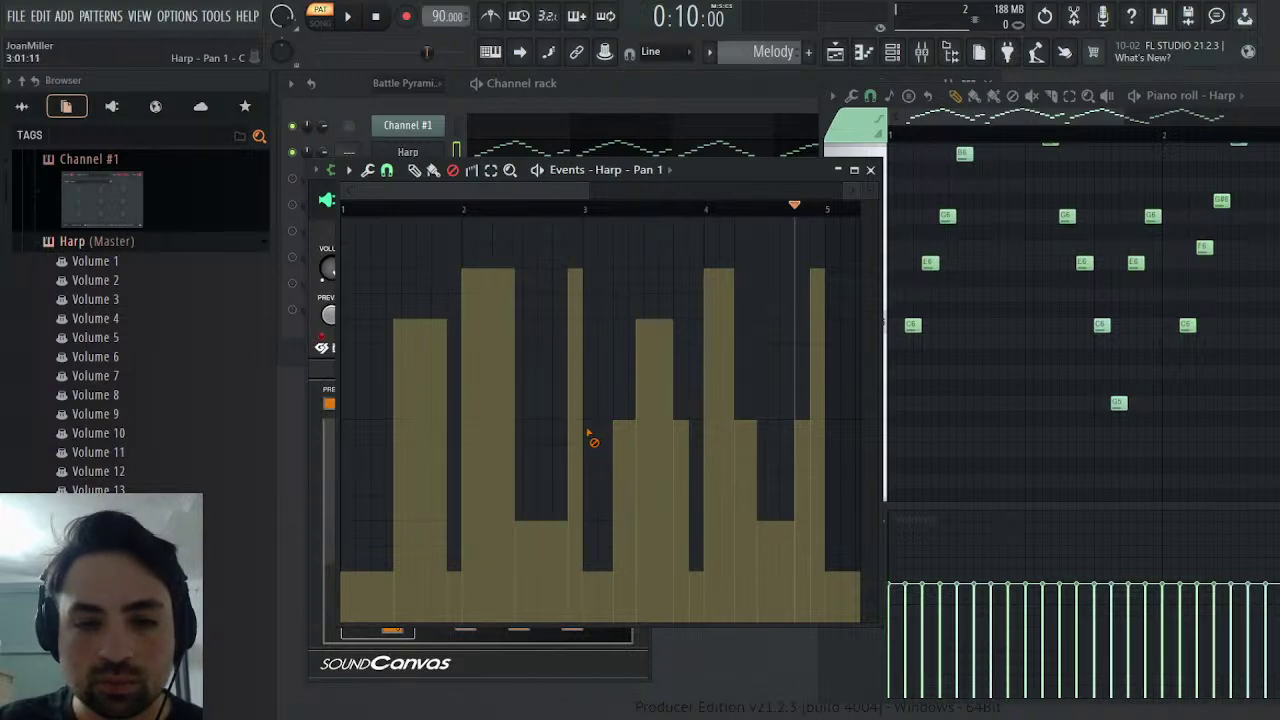
{"action": "left_click_drag", "start_coordinate": [587, 430], "coordinate": [628, 433]}
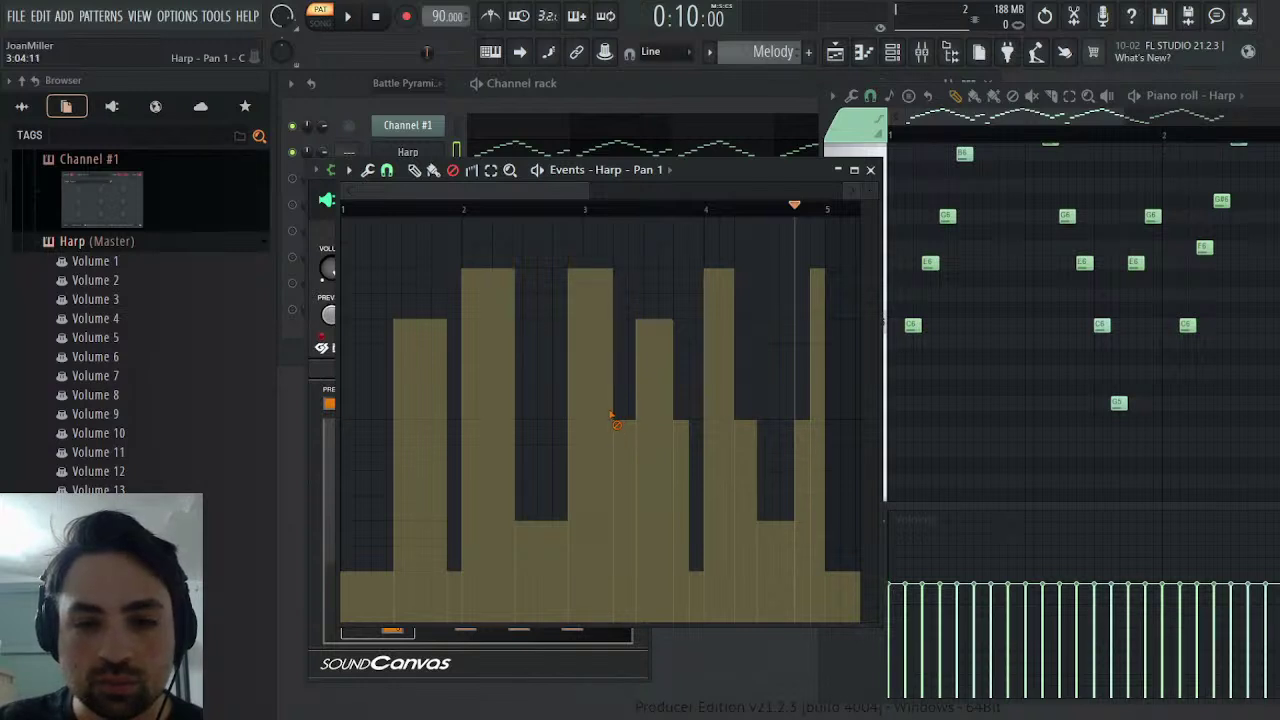
{"action": "left_click", "coordinate": [1050, 22]}
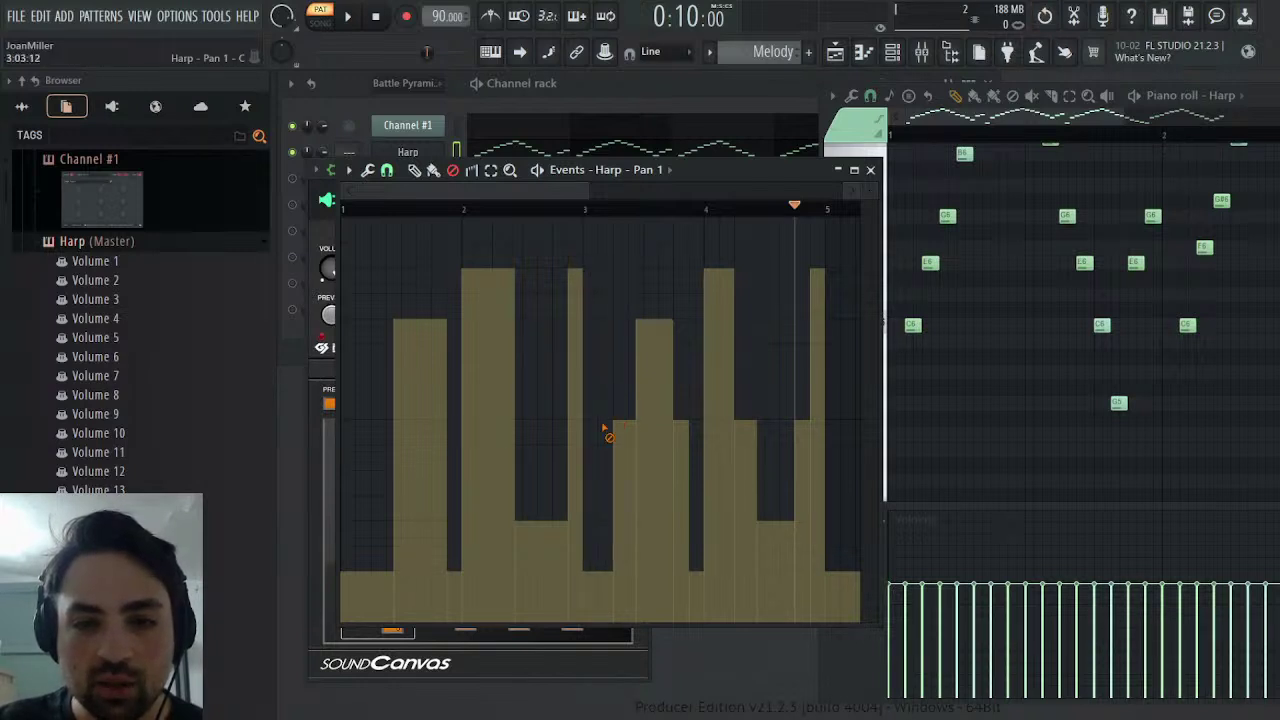
{"action": "left_click_drag", "start_coordinate": [620, 428], "coordinate": [808, 423]}
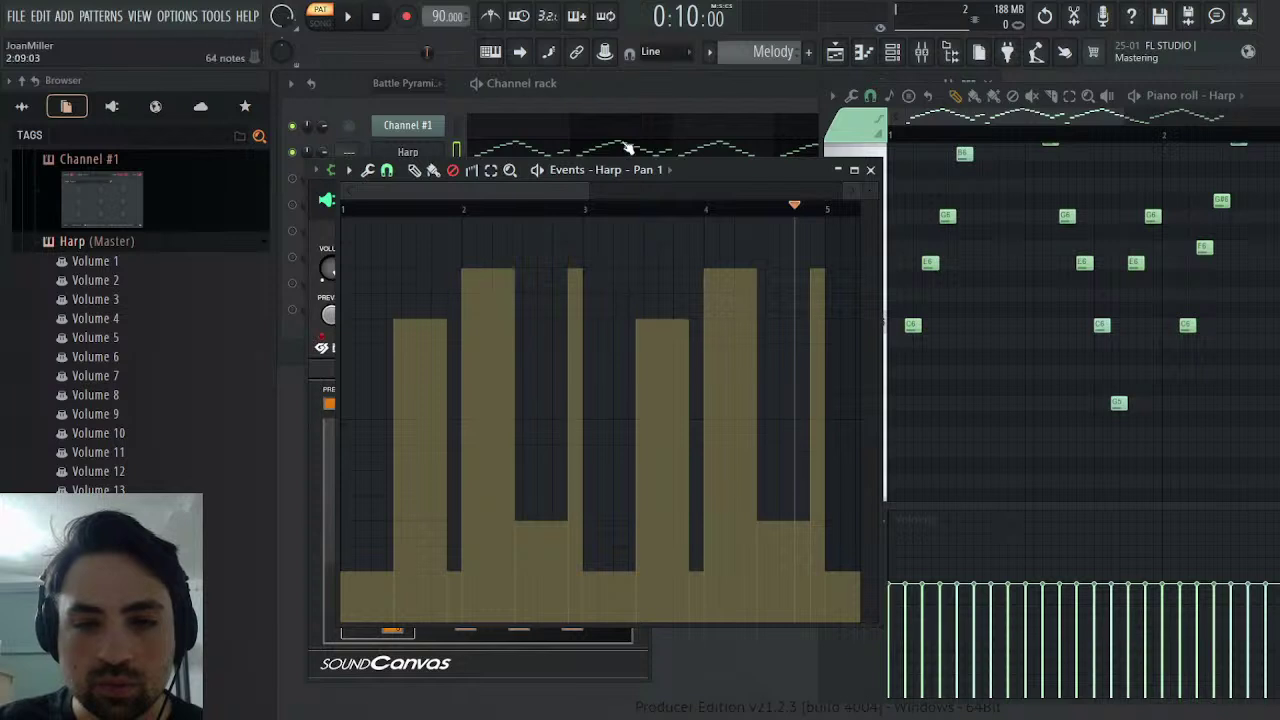
{"action": "left_click_drag", "start_coordinate": [542, 192], "coordinate": [440, 206]}
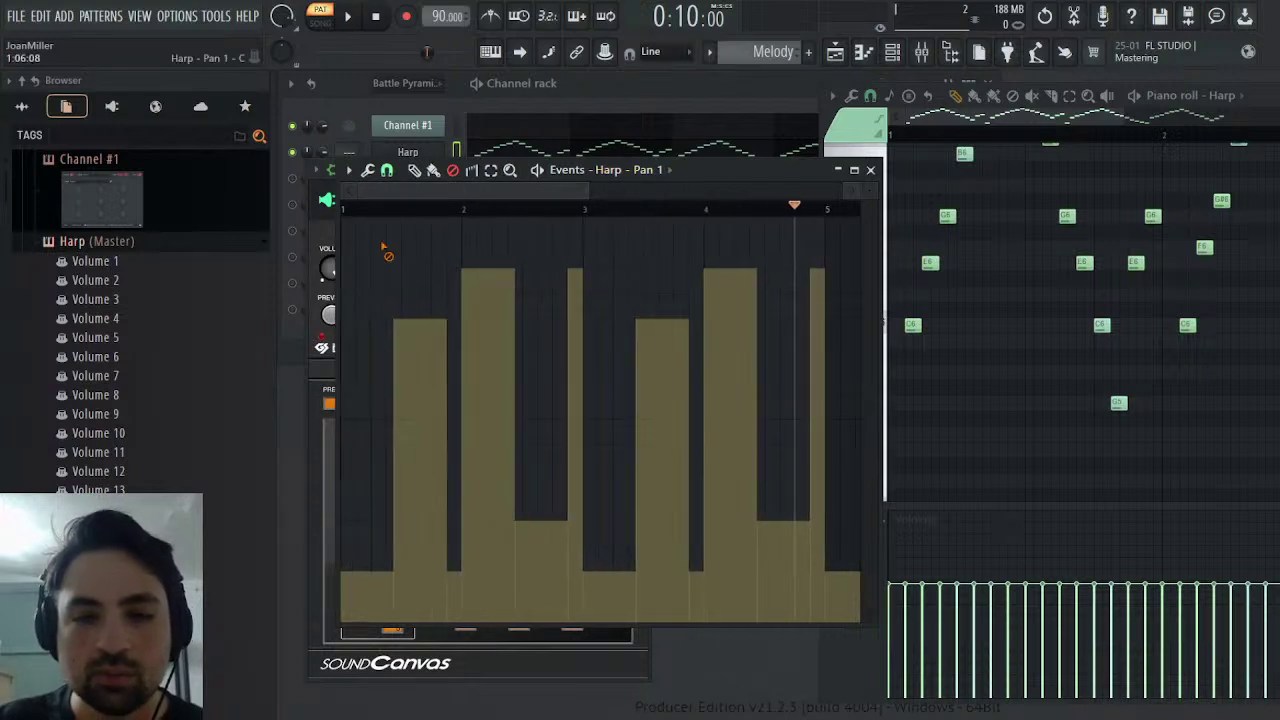
- Play the Harp pattern from the start to hear the cleaned panning, and stop playback
{"action": "left_click", "coordinate": [375, 17]}
{"action": "left_click", "coordinate": [349, 16]}
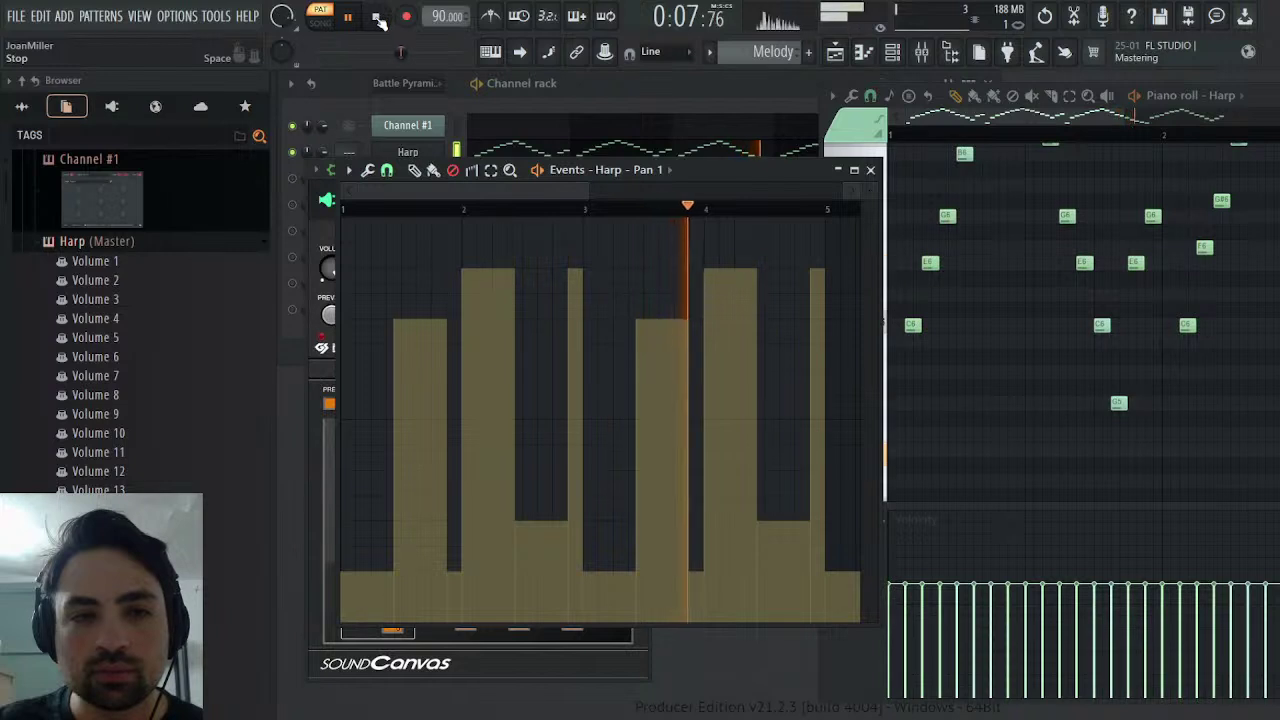
{"action": "left_click", "coordinate": [379, 20]}
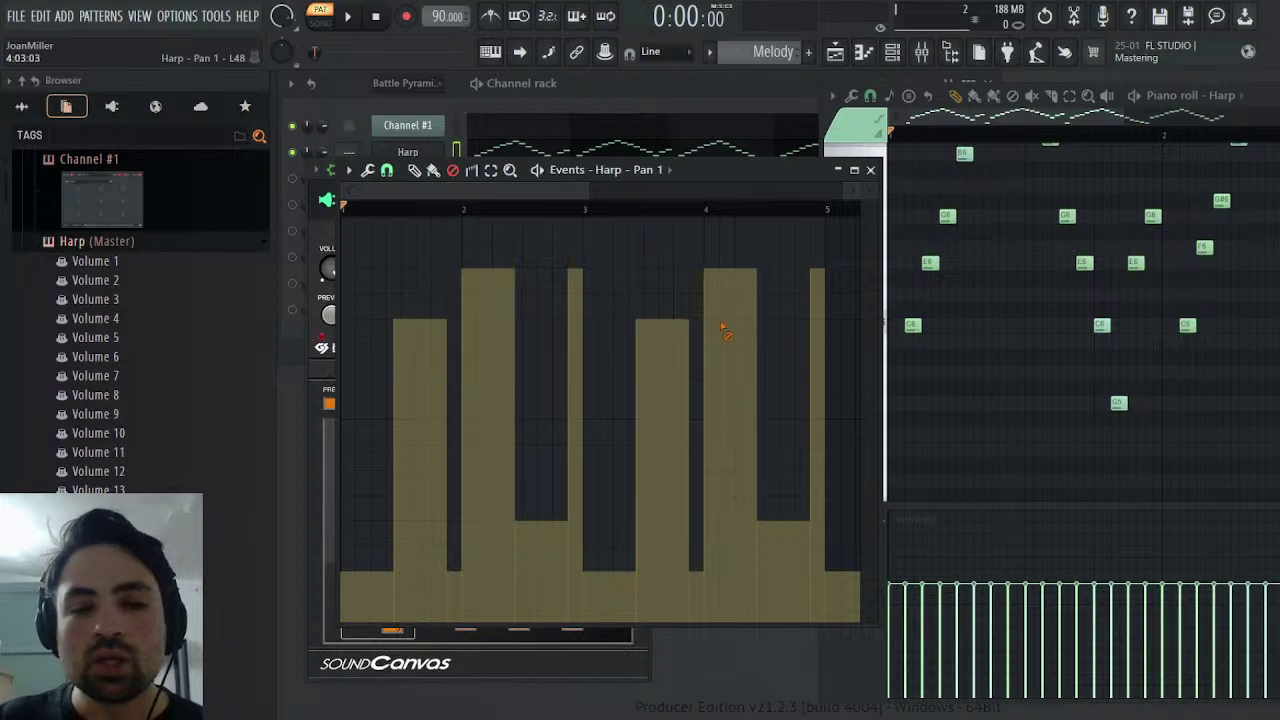
- Select bar 1's right-panned Harp notes G7, E7, C7, G6, E6, C6 and G5, following the Pan 1 event boundaries
{"action": "scroll", "coordinate": [1037, 286], "scroll_direction": "up", "scroll_amount": 3}
{"action": "scroll", "coordinate": [1039, 289], "scroll_direction": "up", "scroll_amount": 2}
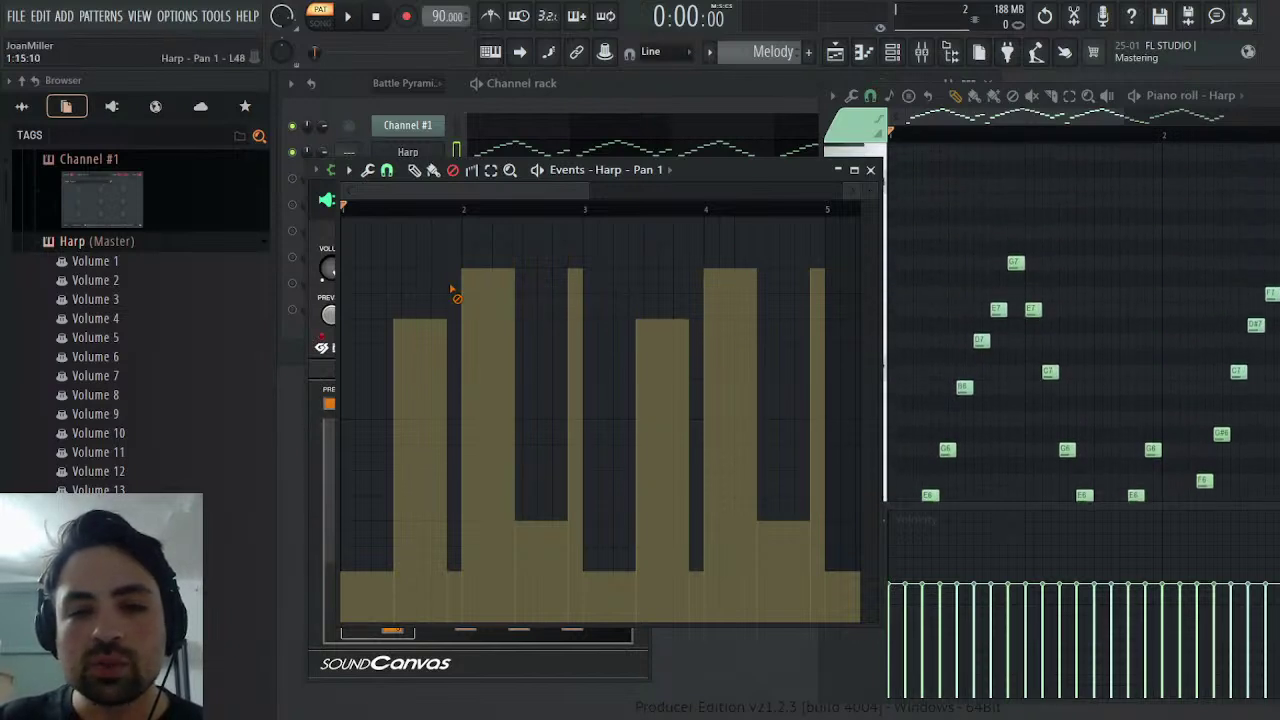
{"action": "left_click", "coordinate": [394, 208]}
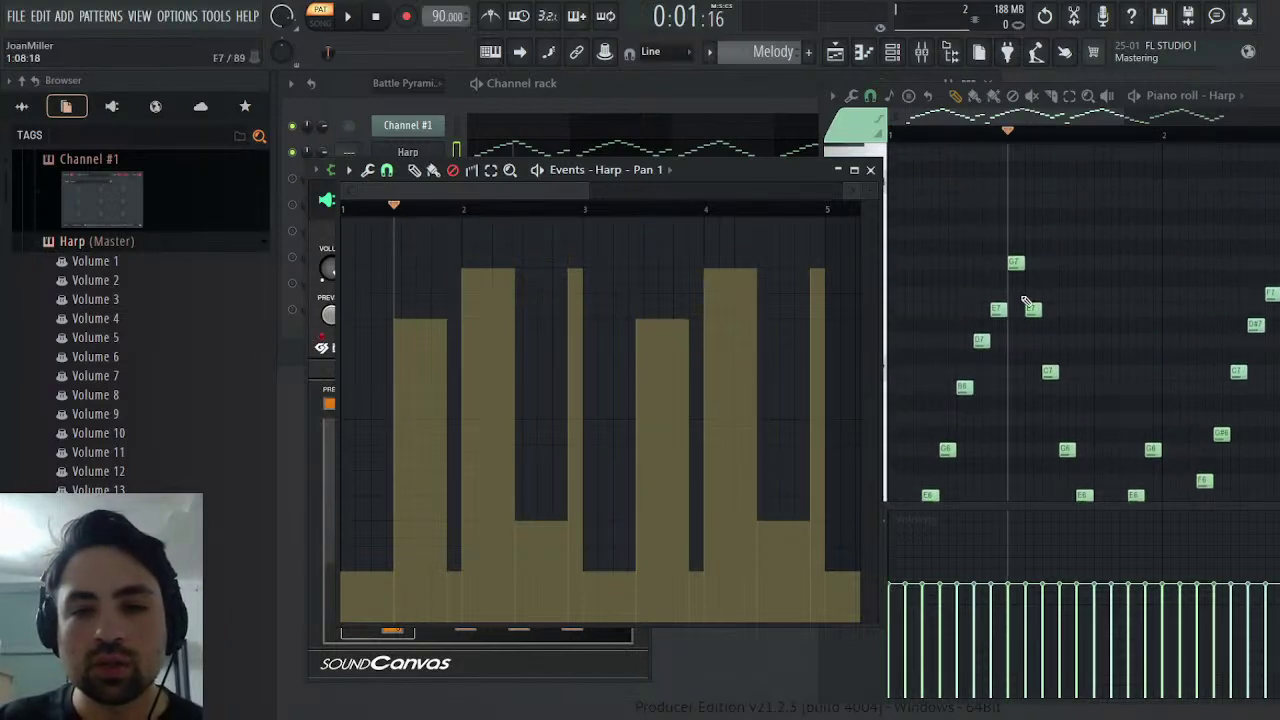
{"action": "left_click_drag", "start_coordinate": [1015, 262], "coordinate": [1068, 425]}
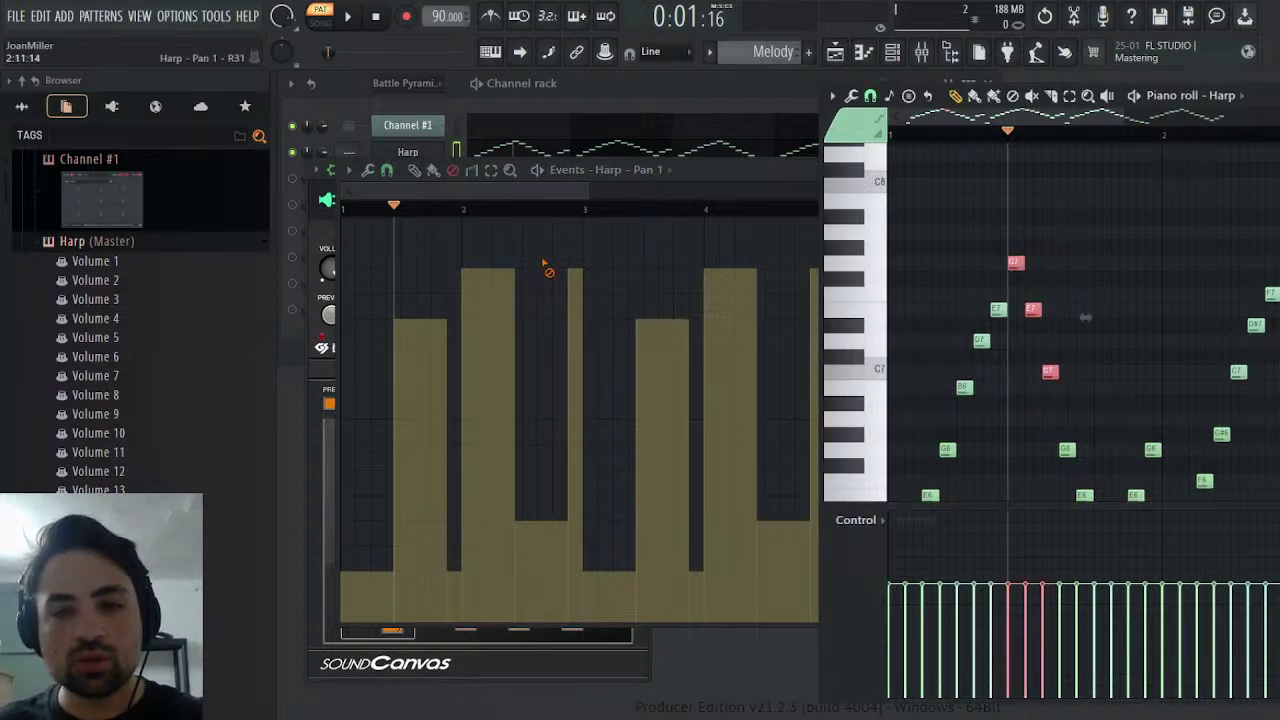
{"action": "left_click", "coordinate": [449, 209]}
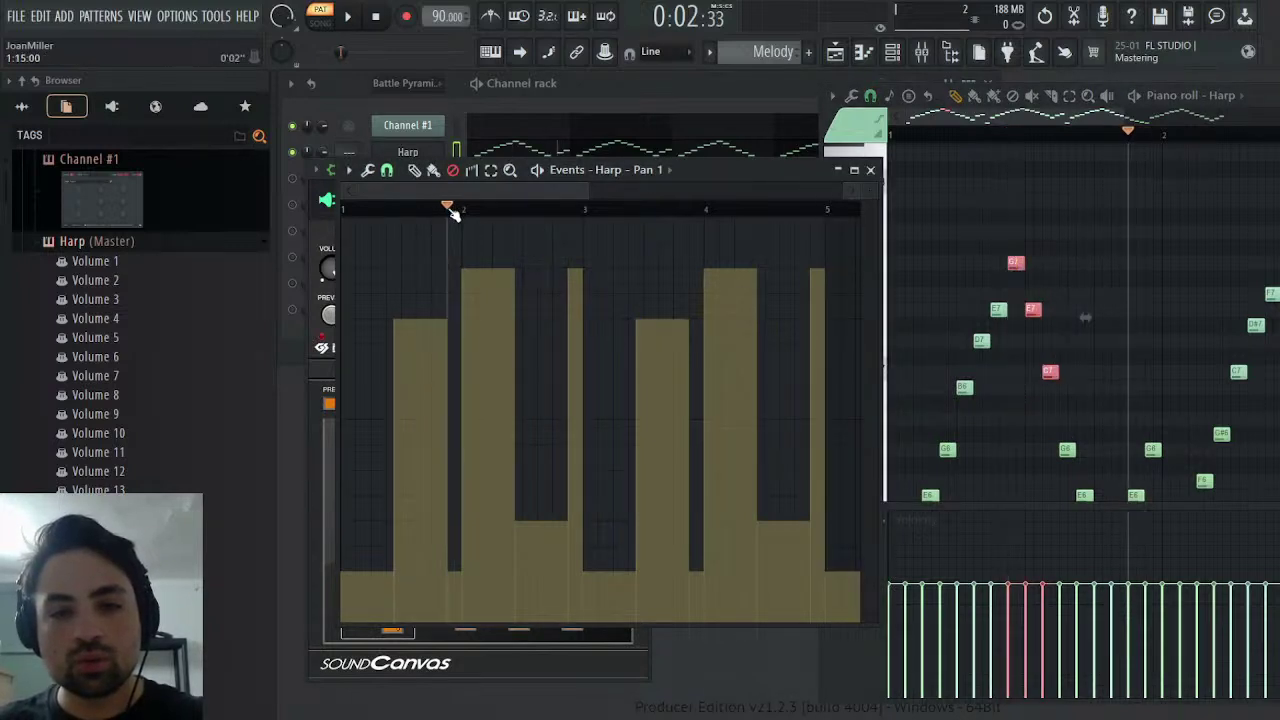
{"action": "scroll", "coordinate": [1019, 315], "scroll_direction": "down", "scroll_amount": 4}
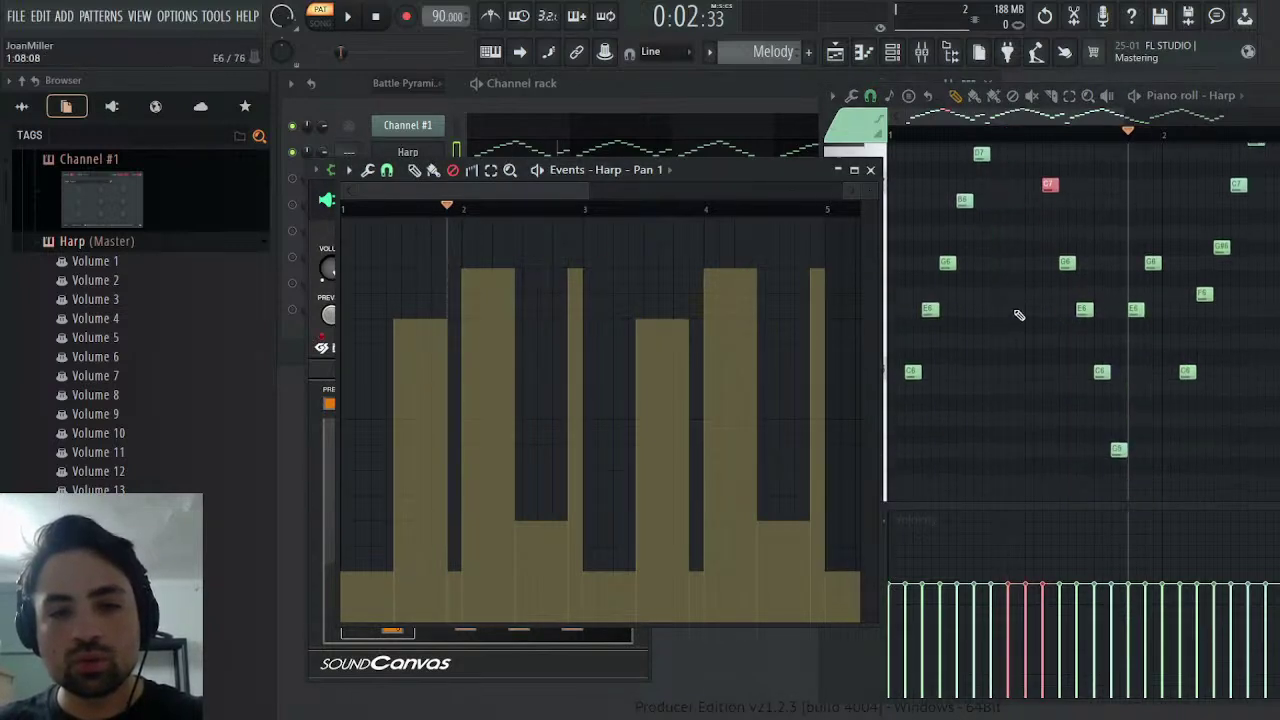
{"action": "left_click", "coordinate": [1119, 450]}
{"action": "left_click_drag", "start_coordinate": [1124, 460], "coordinate": [1023, 203]}
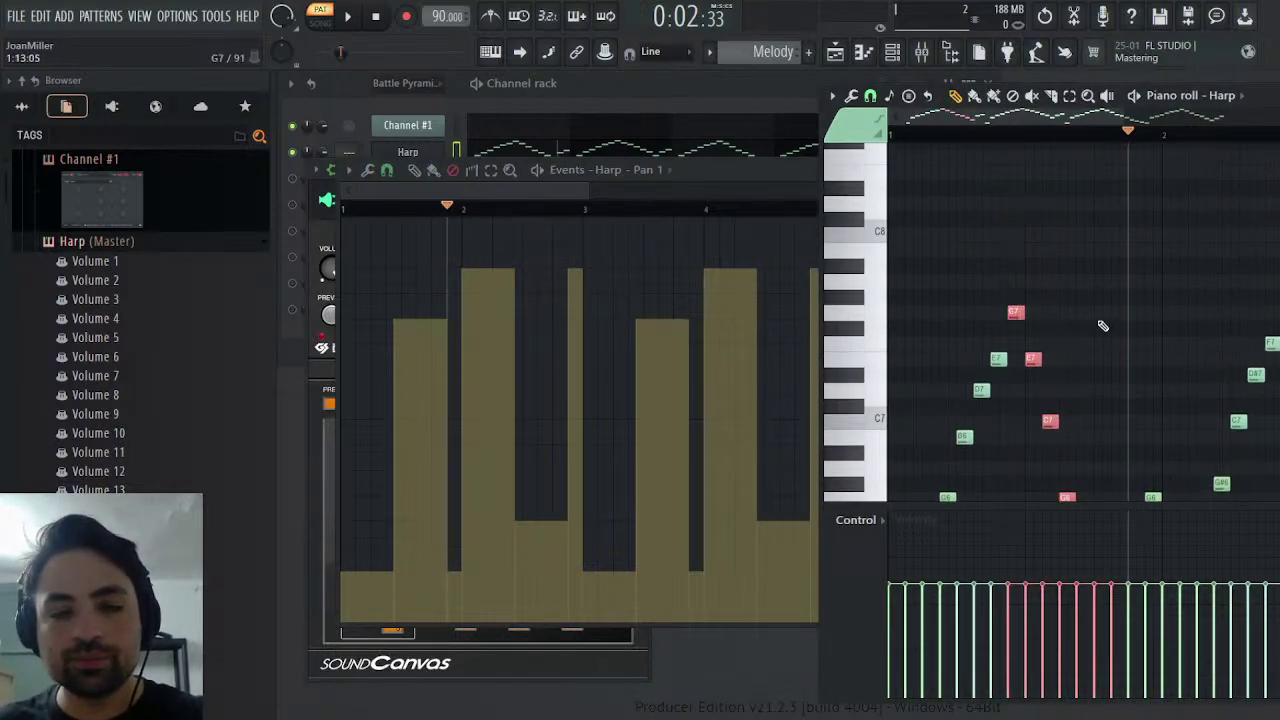
{"action": "scroll", "coordinate": [1094, 301], "scroll_direction": "down", "scroll_amount": 6}
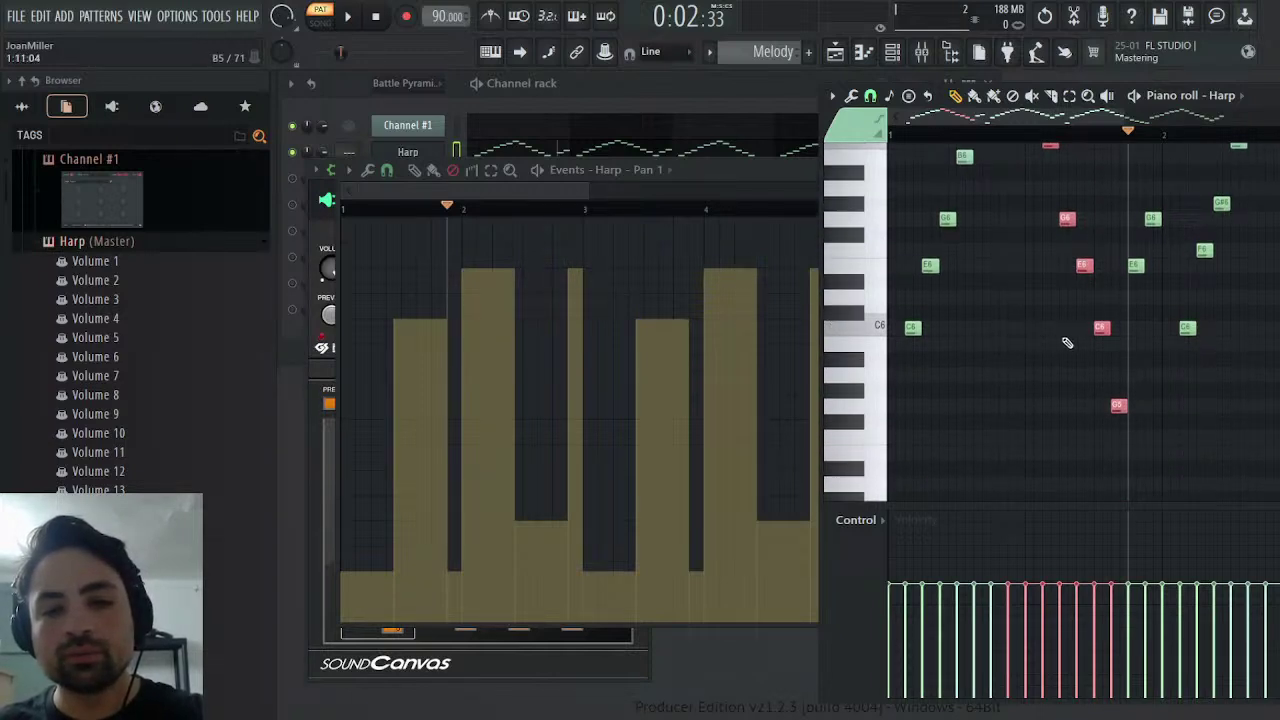
{"action": "scroll", "coordinate": [1079, 338], "scroll_direction": "up", "scroll_amount": 3}
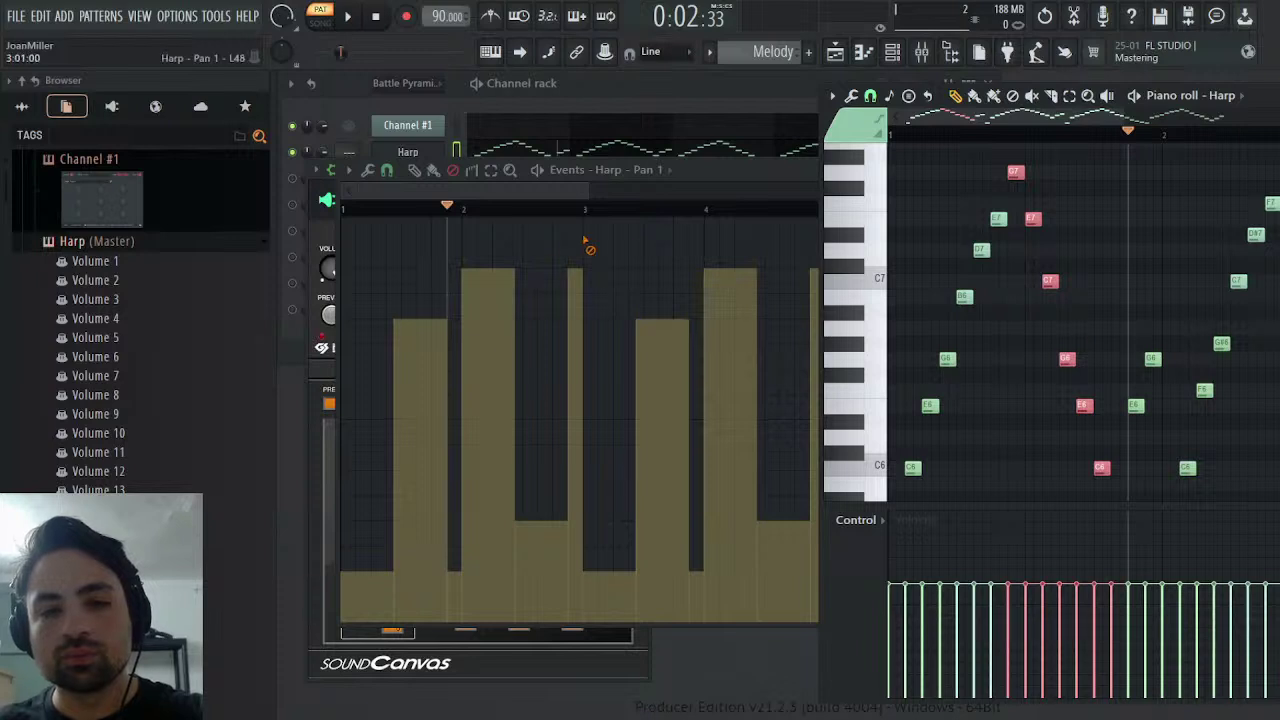
- Add bar 2's right-panned notes C5, C6, F6, G#6, C7, D#7 and F7 and its closing F6 and G#6 to the selection
{"action": "left_click", "coordinate": [469, 206]}
{"action": "scroll", "coordinate": [1194, 310], "scroll_direction": "down", "scroll_amount": 5}
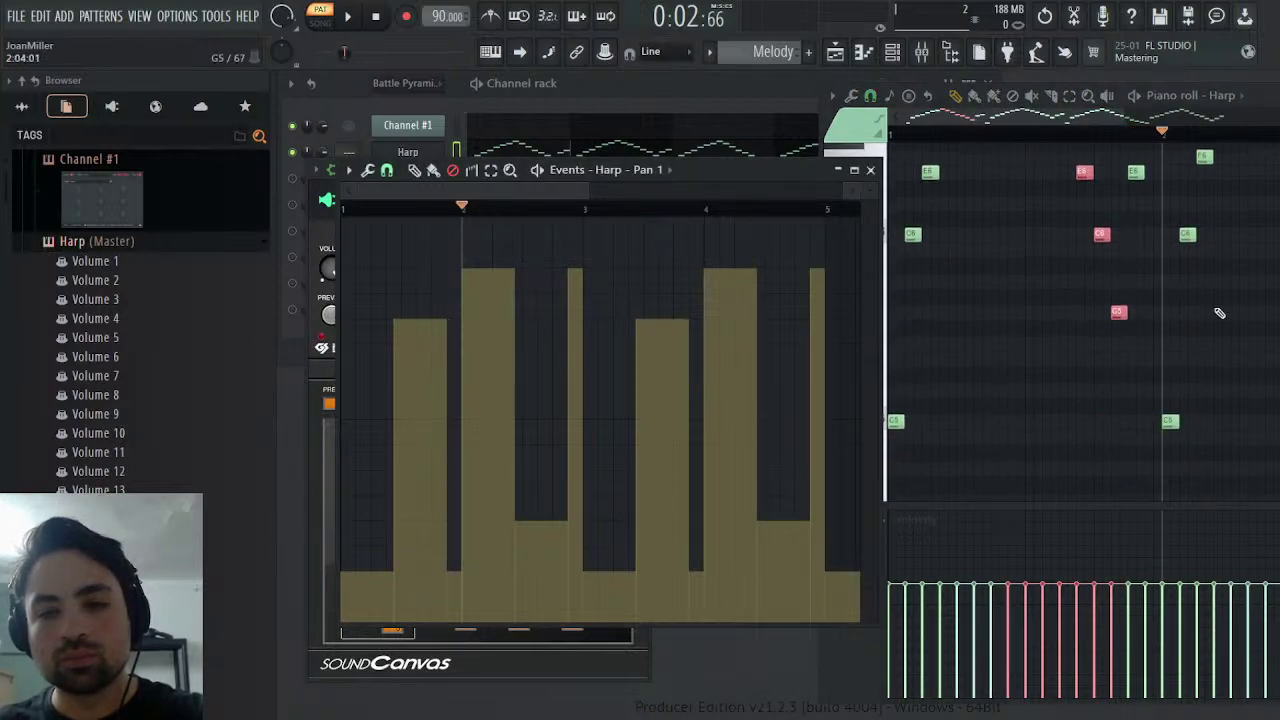
{"action": "left_click", "coordinate": [513, 212]}
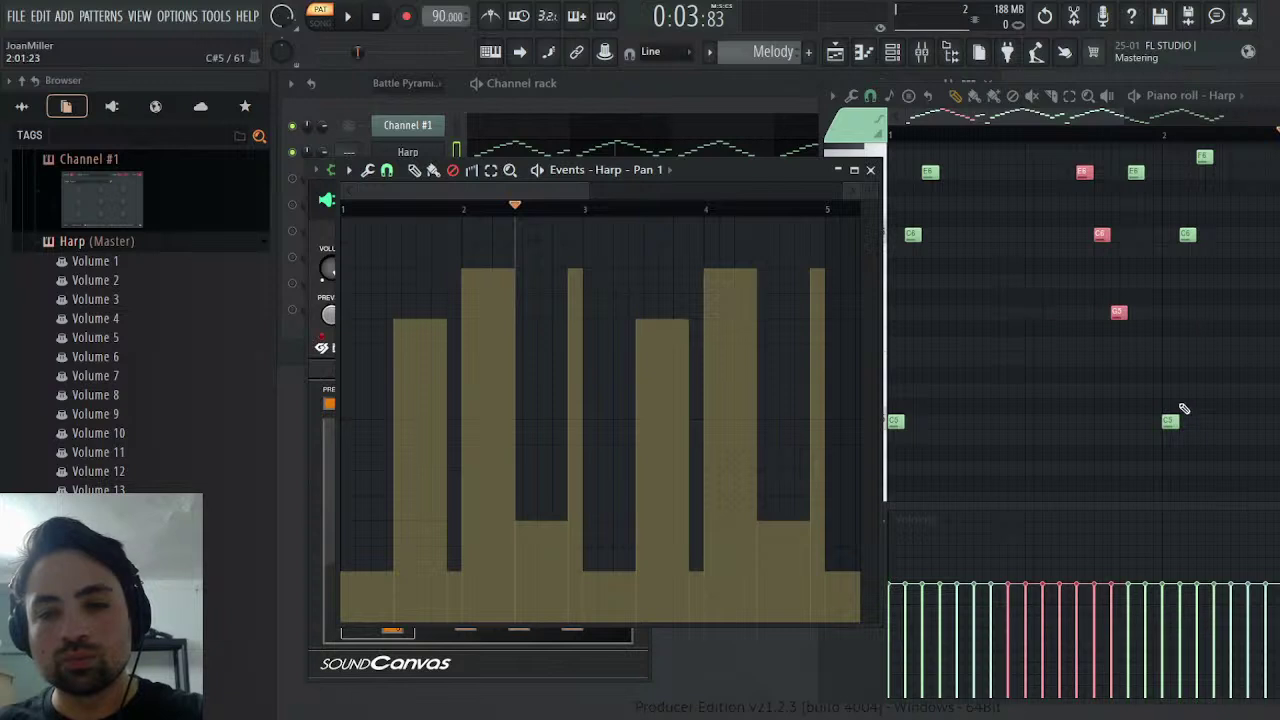
{"action": "left_click_drag", "start_coordinate": [1170, 418], "coordinate": [1274, 244]}
{"action": "left_click_drag", "start_coordinate": [979, 117], "coordinate": [1058, 117]}
{"action": "scroll", "coordinate": [1069, 223], "scroll_direction": "down", "scroll_amount": 2}
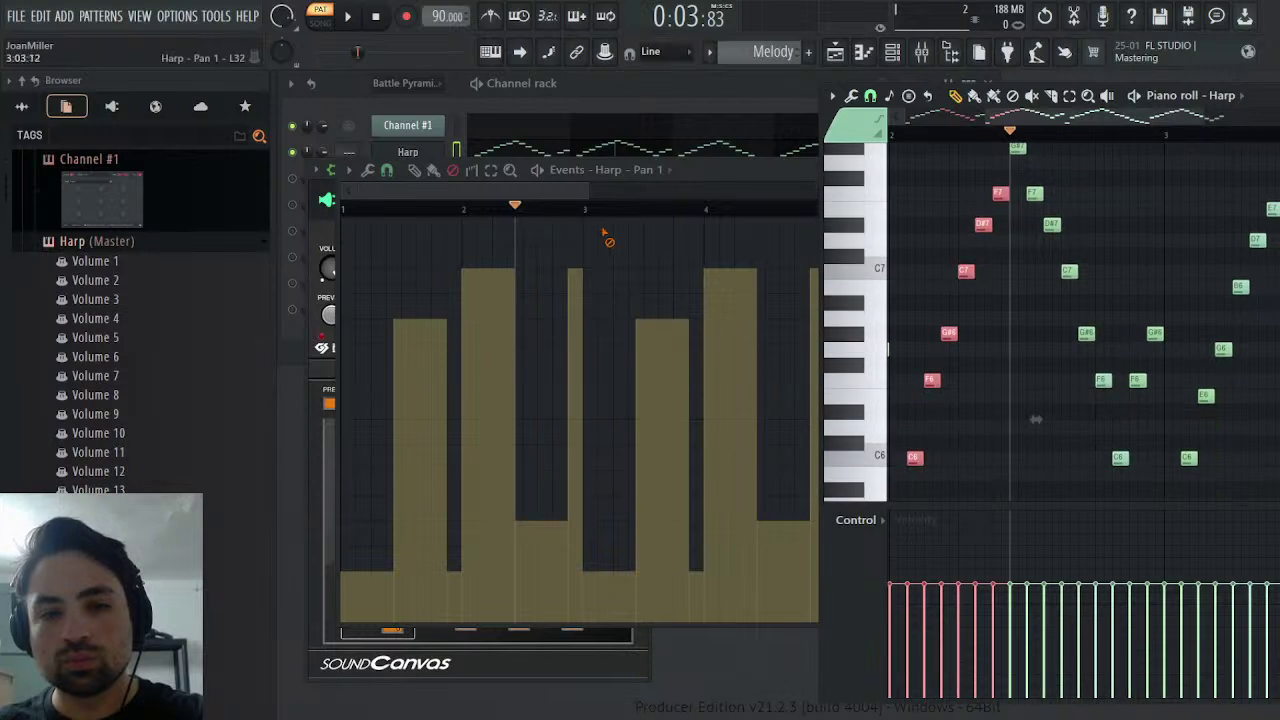
{"action": "left_click", "coordinate": [565, 210]}
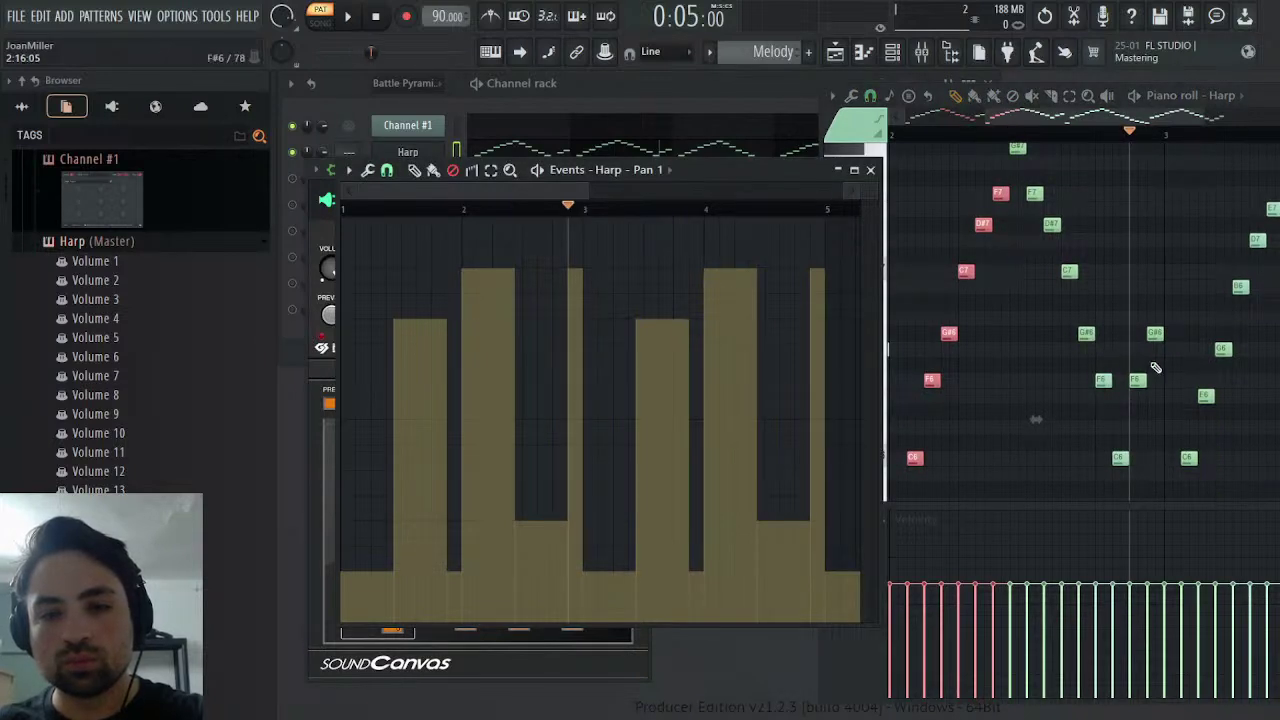
{"action": "left_click_drag", "start_coordinate": [1138, 378], "coordinate": [1168, 324]}
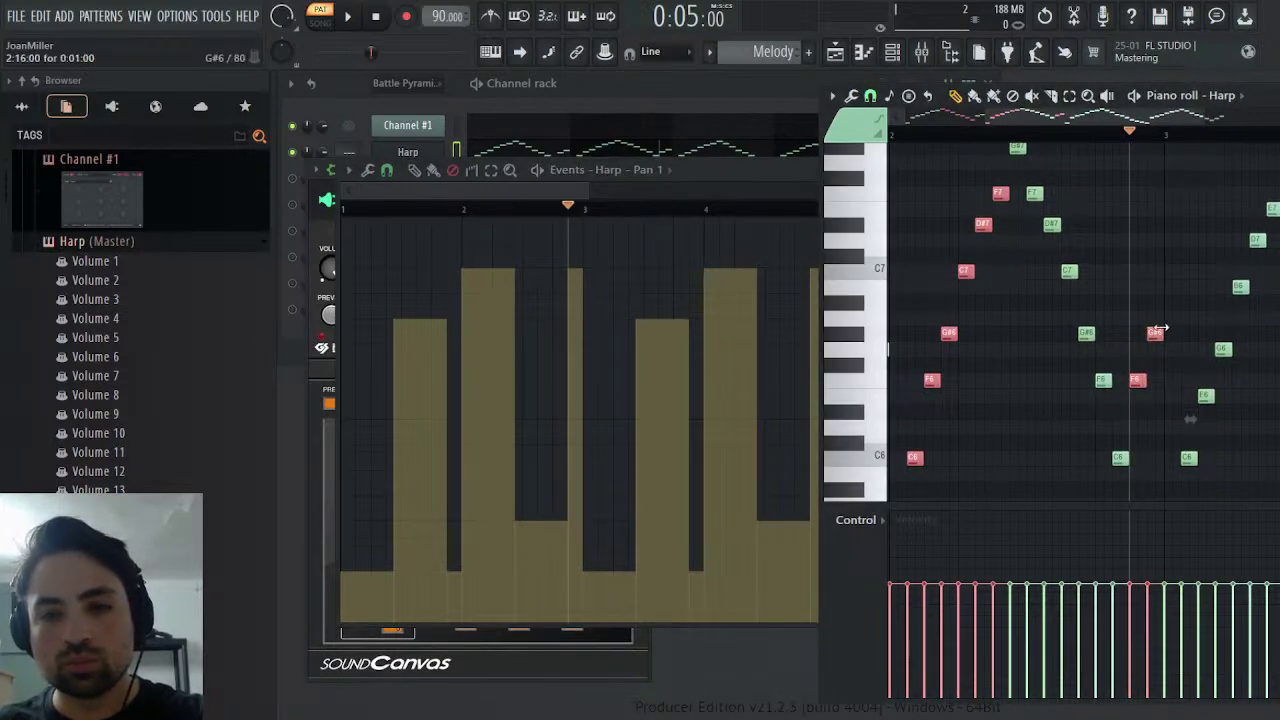
- Compare the start and end of bar 3's right-panned section with the Harp notes at those positions
{"action": "left_click", "coordinate": [636, 210]}
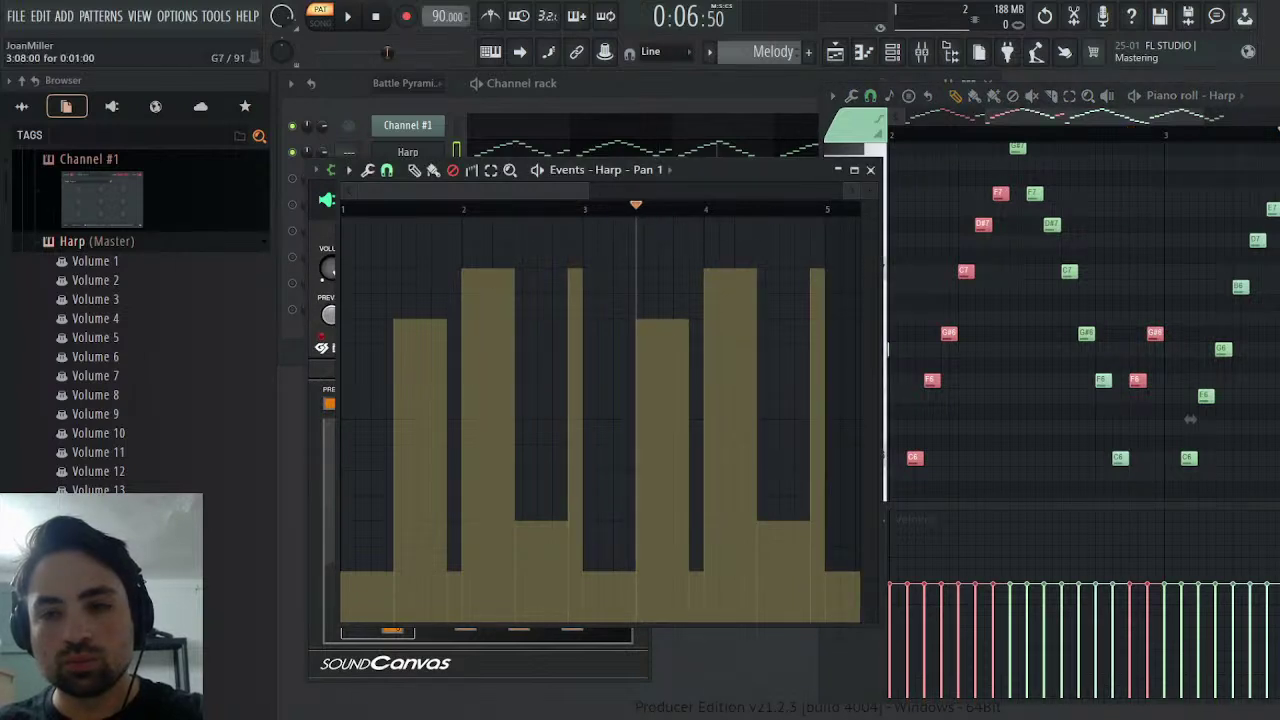
{"action": "left_click", "coordinate": [691, 211]}
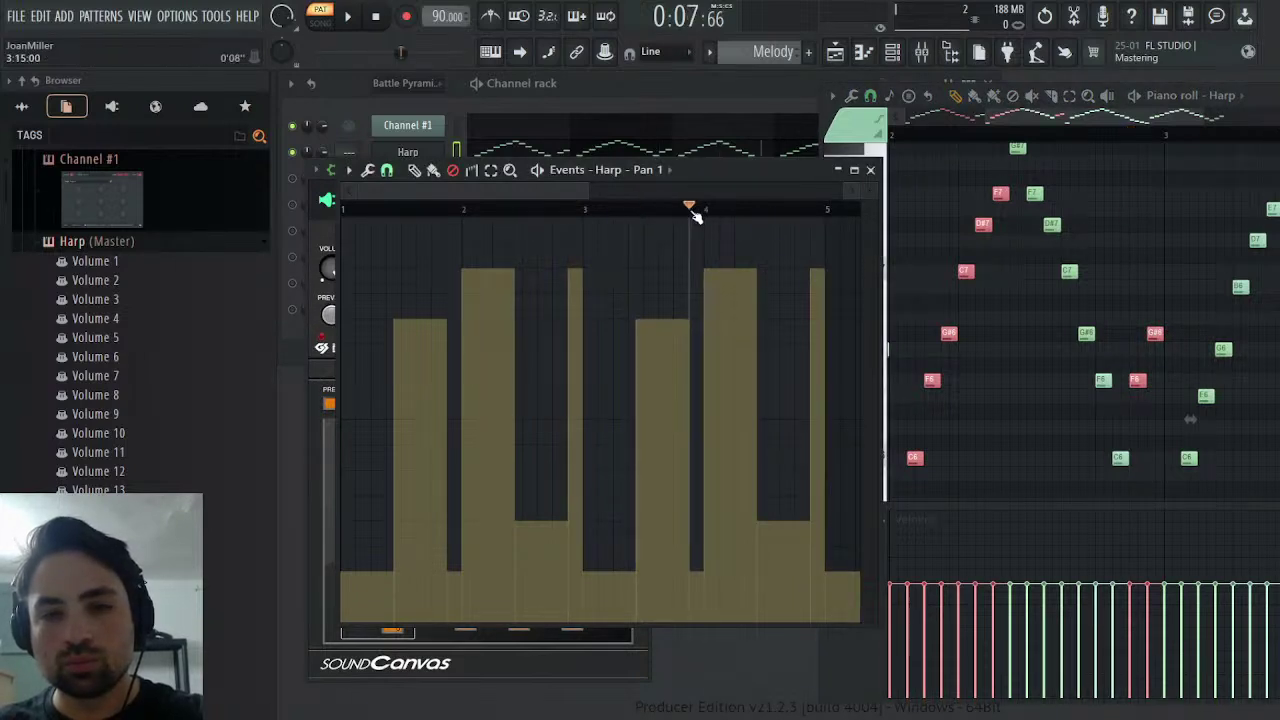
{"action": "left_click_drag", "start_coordinate": [1068, 117], "coordinate": [1136, 117]}
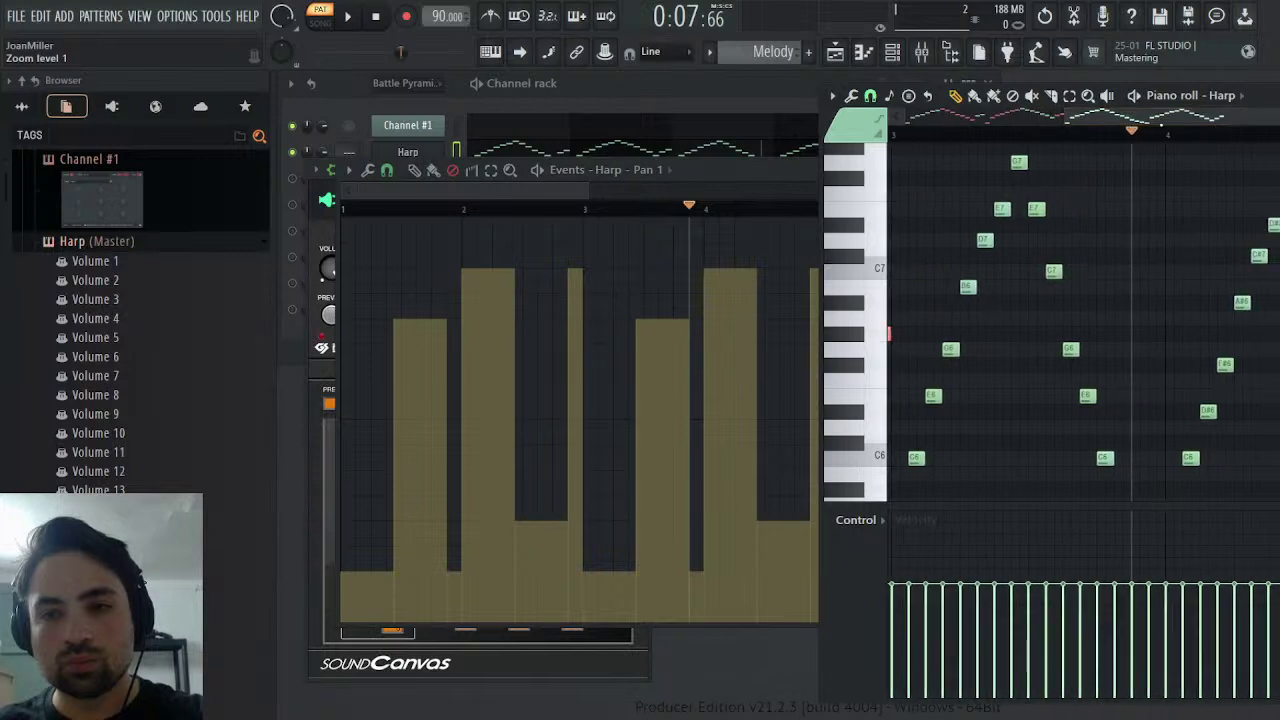
{"action": "scroll", "coordinate": [1118, 288], "scroll_direction": "down", "scroll_amount": 5}
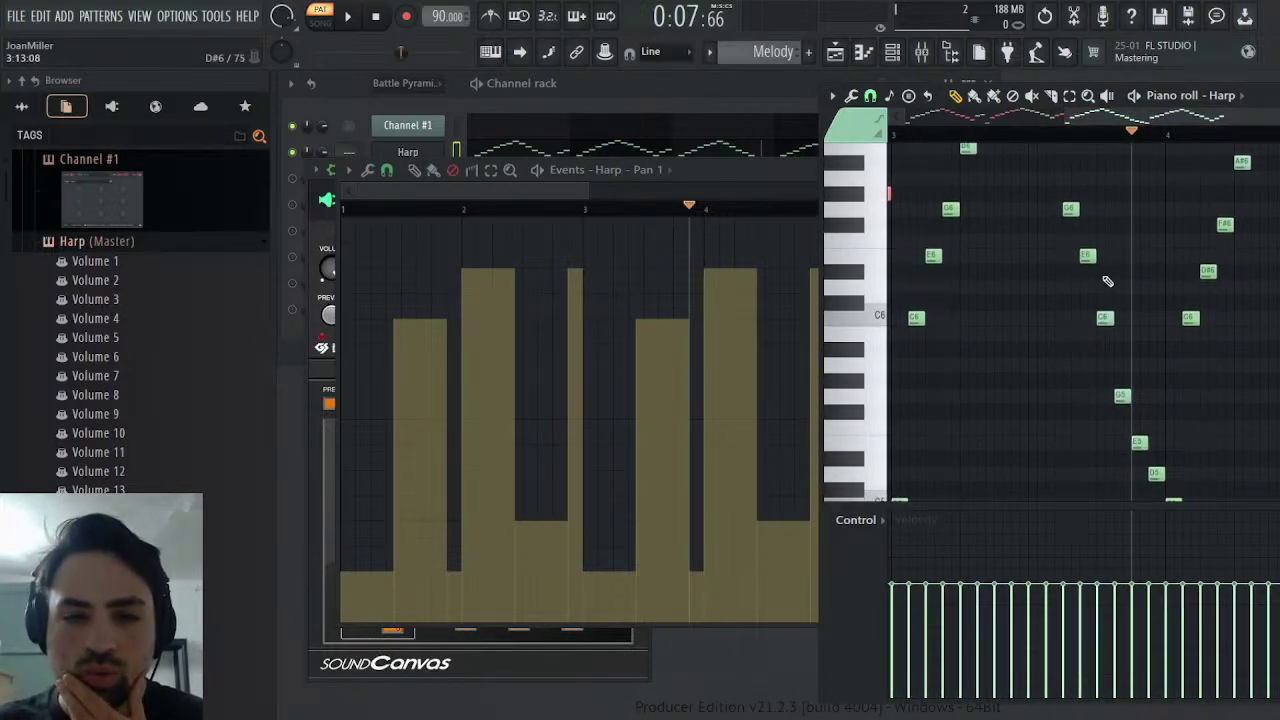
{"action": "scroll", "coordinate": [1109, 280], "scroll_direction": "up", "scroll_amount": 2}
{"action": "scroll", "coordinate": [1109, 280], "scroll_direction": "up", "scroll_amount": 4}
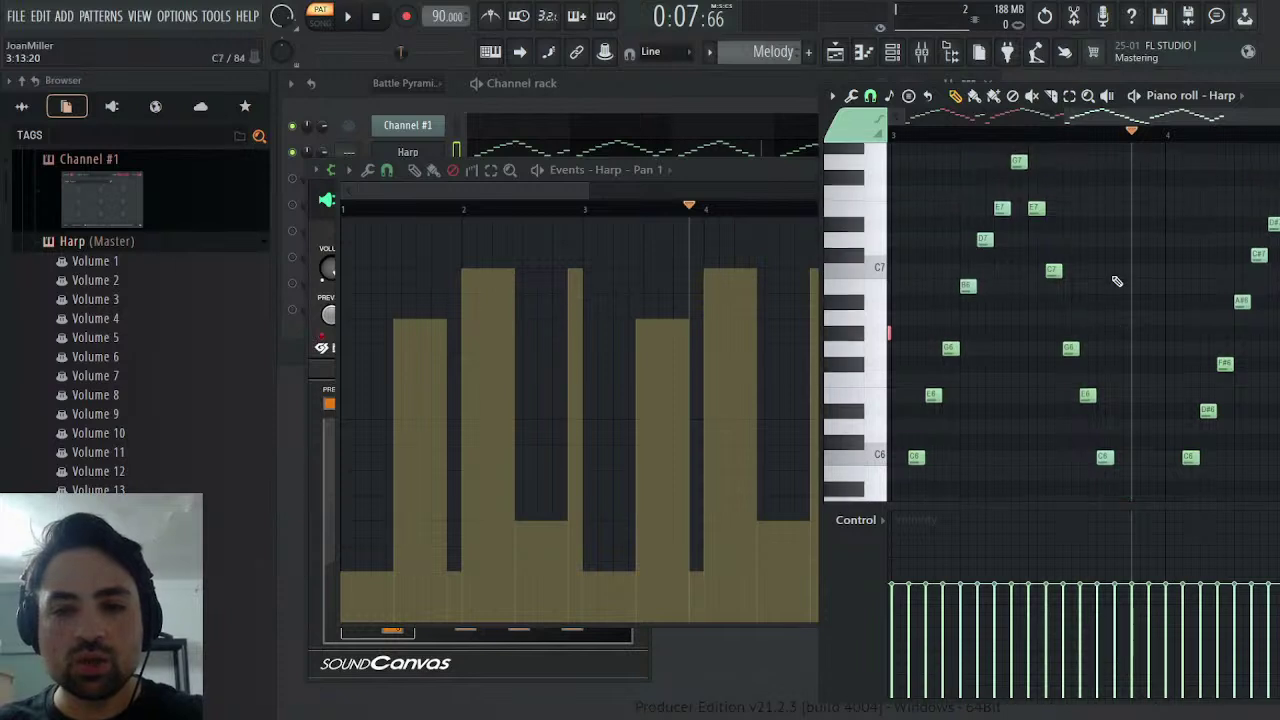
- Select bar 1's right-panned Harp notes G7, E7, C7, G6 and E6, leaving out C6 and G5
{"action": "scroll", "coordinate": [953, 135], "scroll_direction": "left", "scroll_amount": 4}
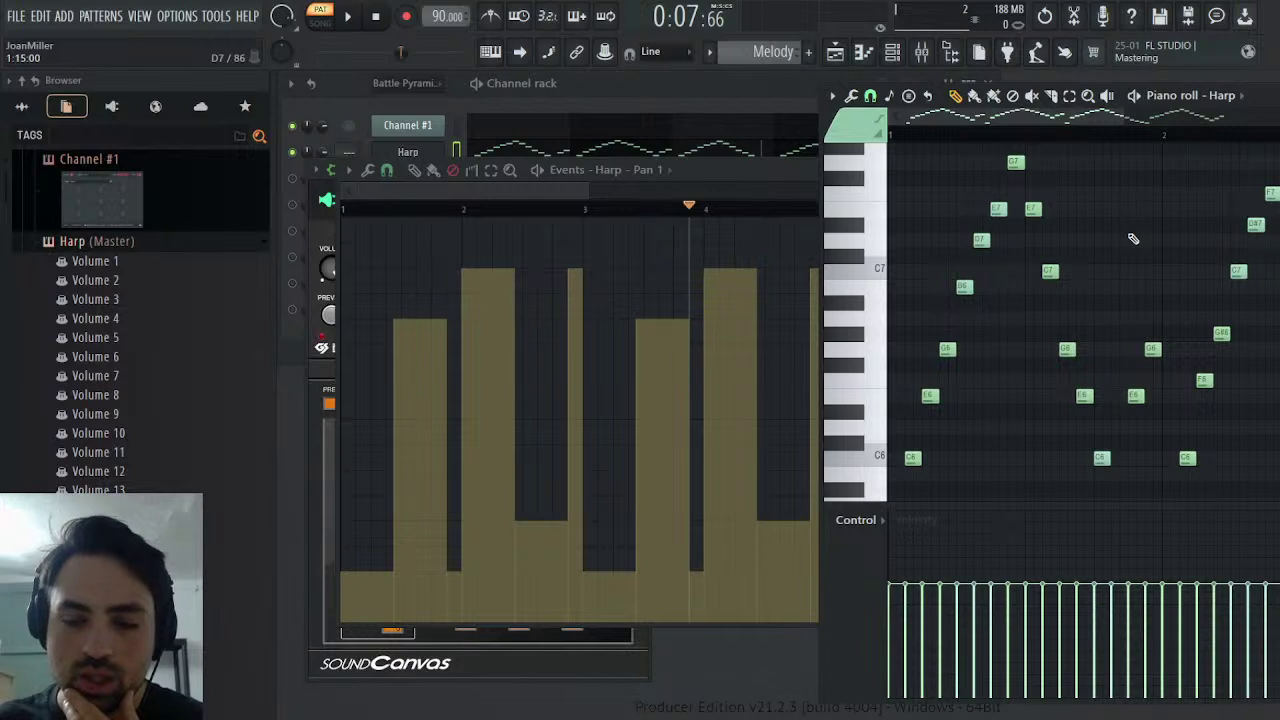
{"action": "left_click", "coordinate": [1005, 141]}
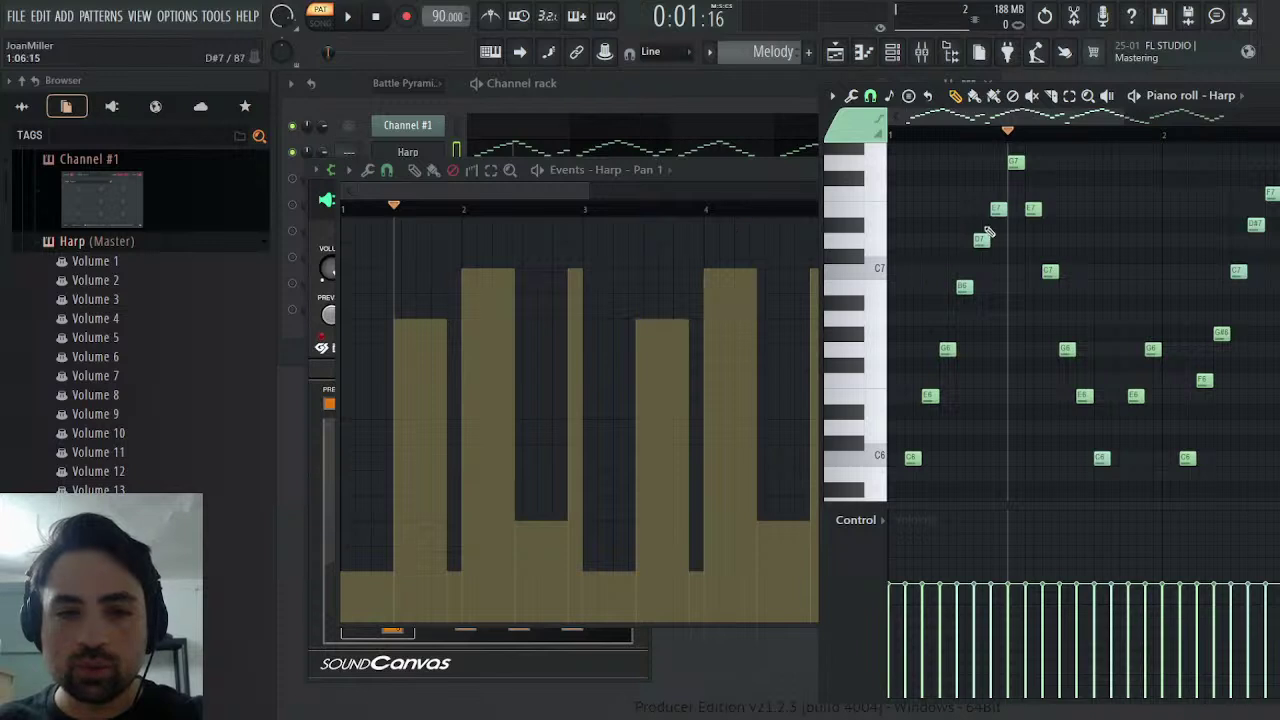
{"action": "left_click_drag", "start_coordinate": [1020, 158], "coordinate": [1095, 428]}
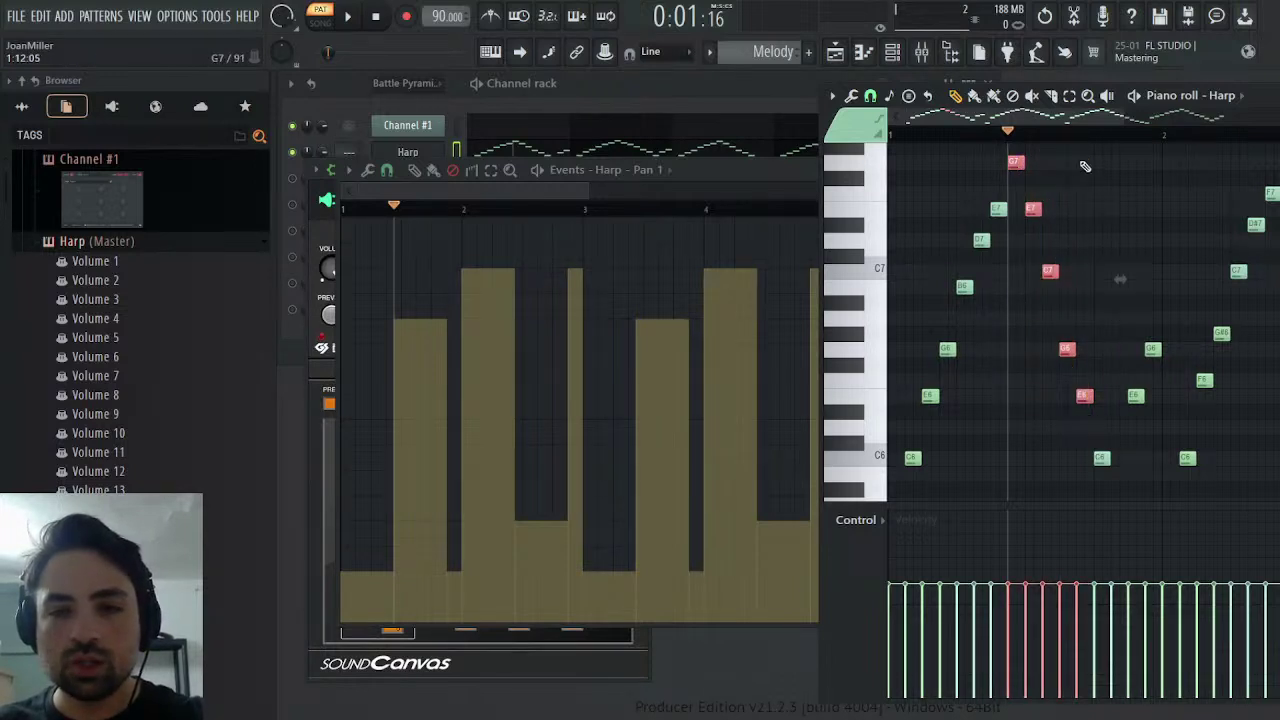
- Add bar 2's opening right-panned notes up to the first G#6, plus its closing F6 and G#6, to the selection
{"action": "left_click_drag", "start_coordinate": [1100, 134], "coordinate": [1166, 148]}
{"action": "scroll", "coordinate": [1151, 425], "scroll_direction": "down", "scroll_amount": 4}
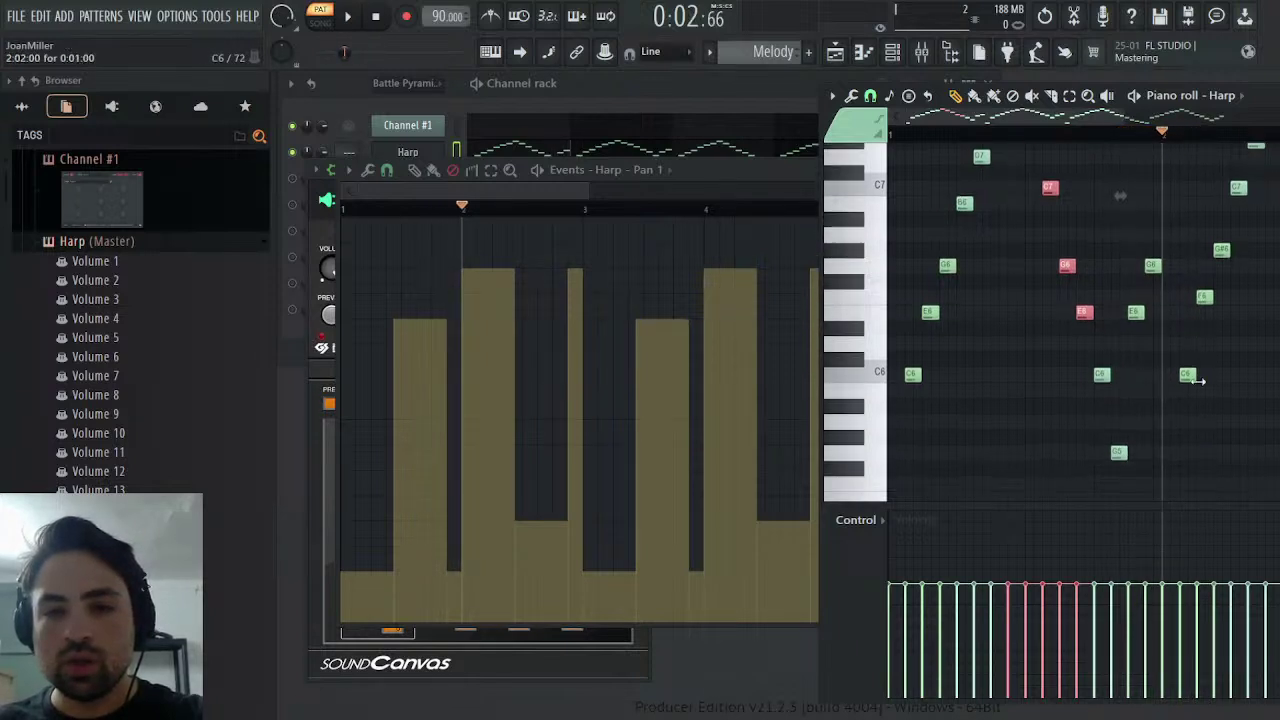
{"action": "mouse_move", "coordinate": [1171, 457]}
{"action": "left_mouse_down"}
{"action": "mouse_move", "coordinate": [1246, 140]}
{"action": "mouse_move", "coordinate": [1204, 307]}
{"action": "mouse_move", "coordinate": [1215, 378]}
{"action": "mouse_move", "coordinate": [1236, 378]}
{"action": "left_mouse_up"}
{"action": "left_click_drag", "start_coordinate": [1090, 118], "coordinate": [1173, 120]}
{"action": "scroll", "coordinate": [1075, 346], "scroll_direction": "right", "scroll_amount": 2}
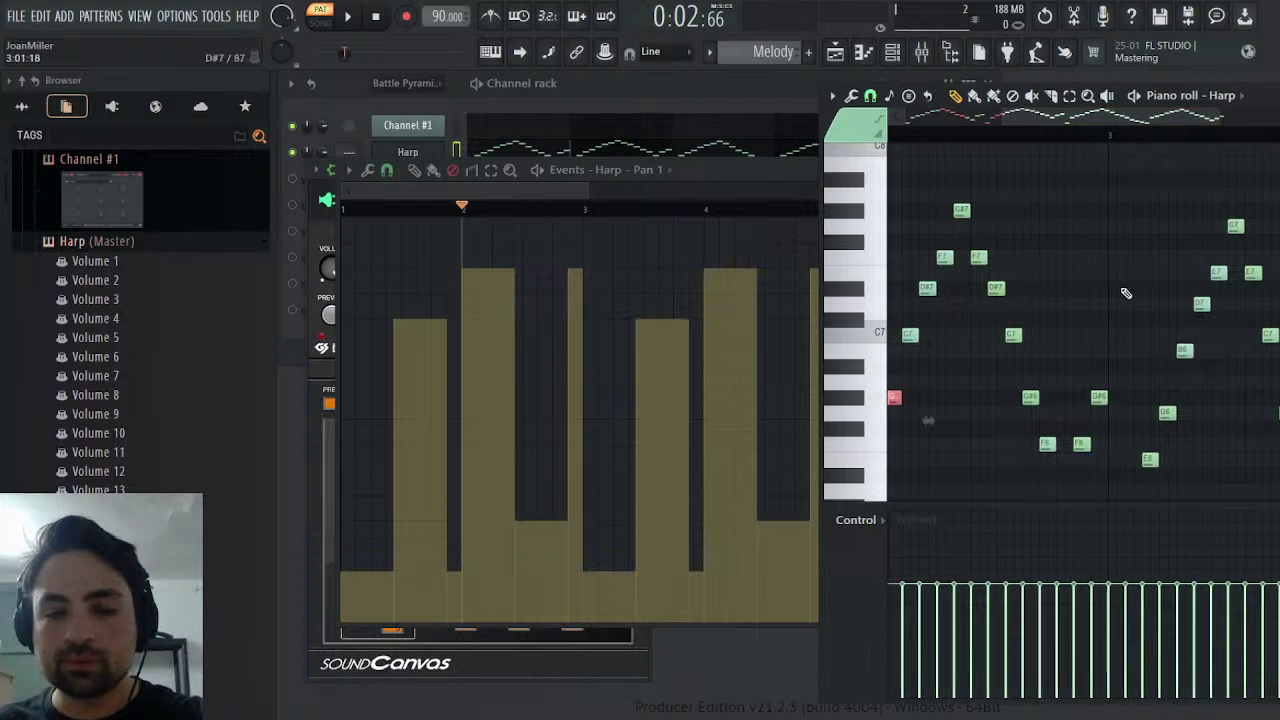
{"action": "scroll", "coordinate": [1075, 346], "scroll_direction": "down", "scroll_amount": 2}
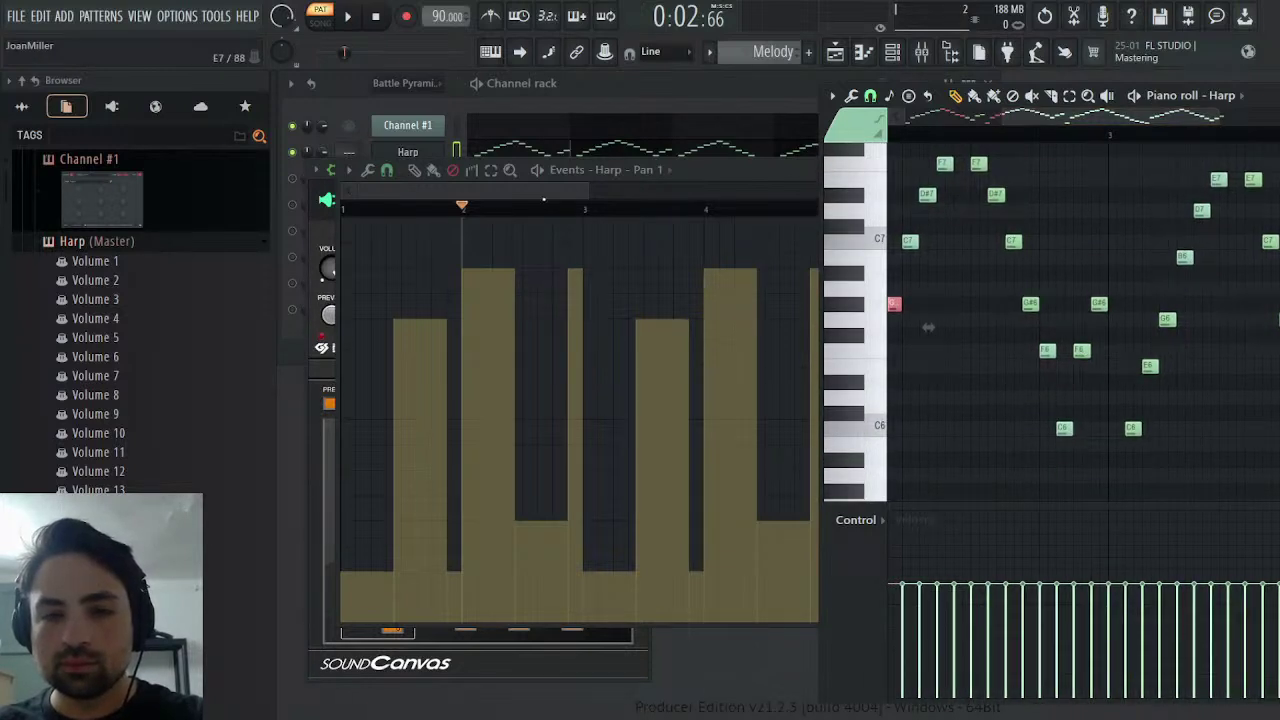
{"action": "left_click", "coordinate": [568, 209]}
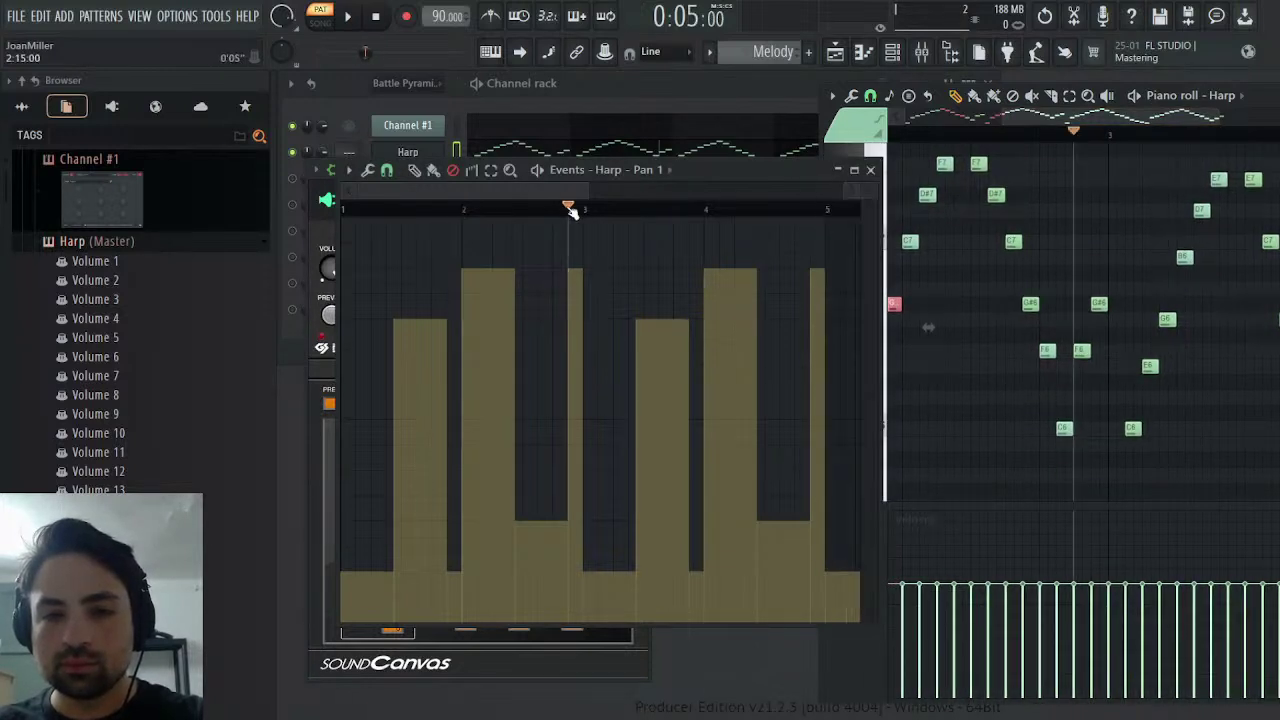
{"action": "left_click", "coordinate": [1083, 349]}
{"action": "left_click_drag", "start_coordinate": [1088, 315], "coordinate": [896, 326]}
- Add bar 3's right-panned notes G7, E7, C7, G6 and E6 to the Harp note selection
{"action": "left_click", "coordinate": [630, 200]}
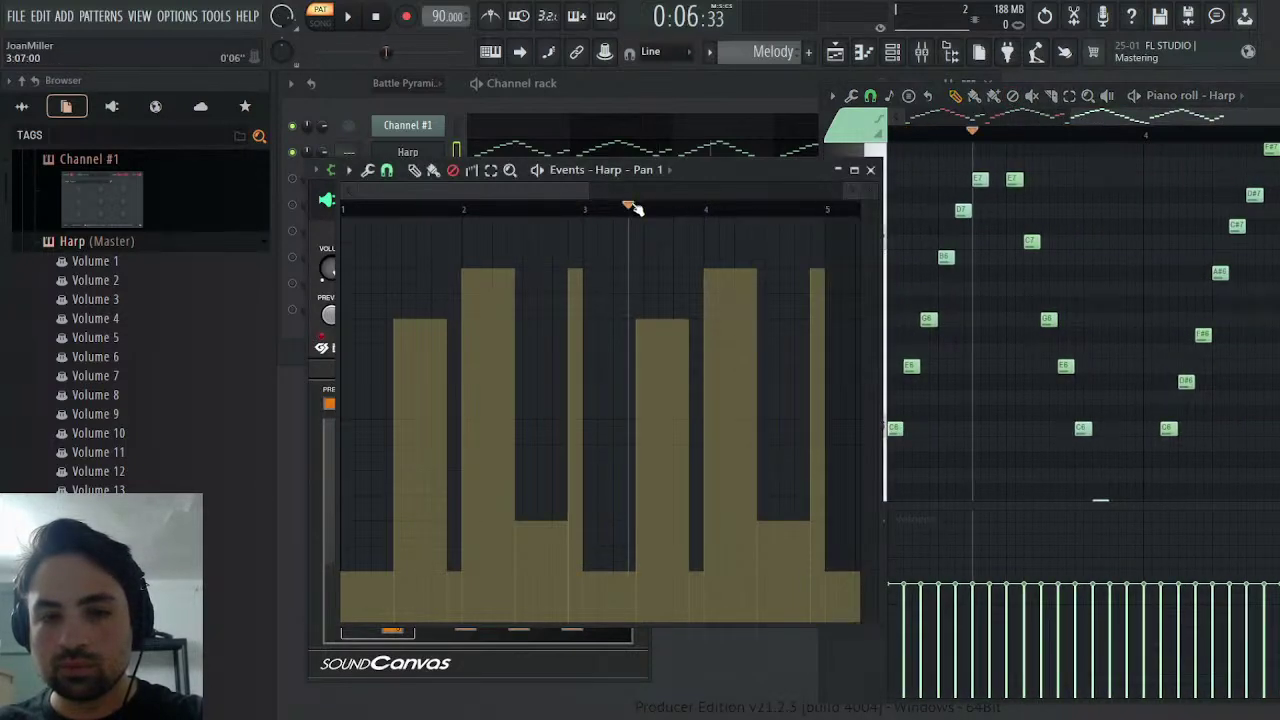
{"action": "scroll", "coordinate": [1010, 305], "scroll_direction": "up", "scroll_amount": 3}
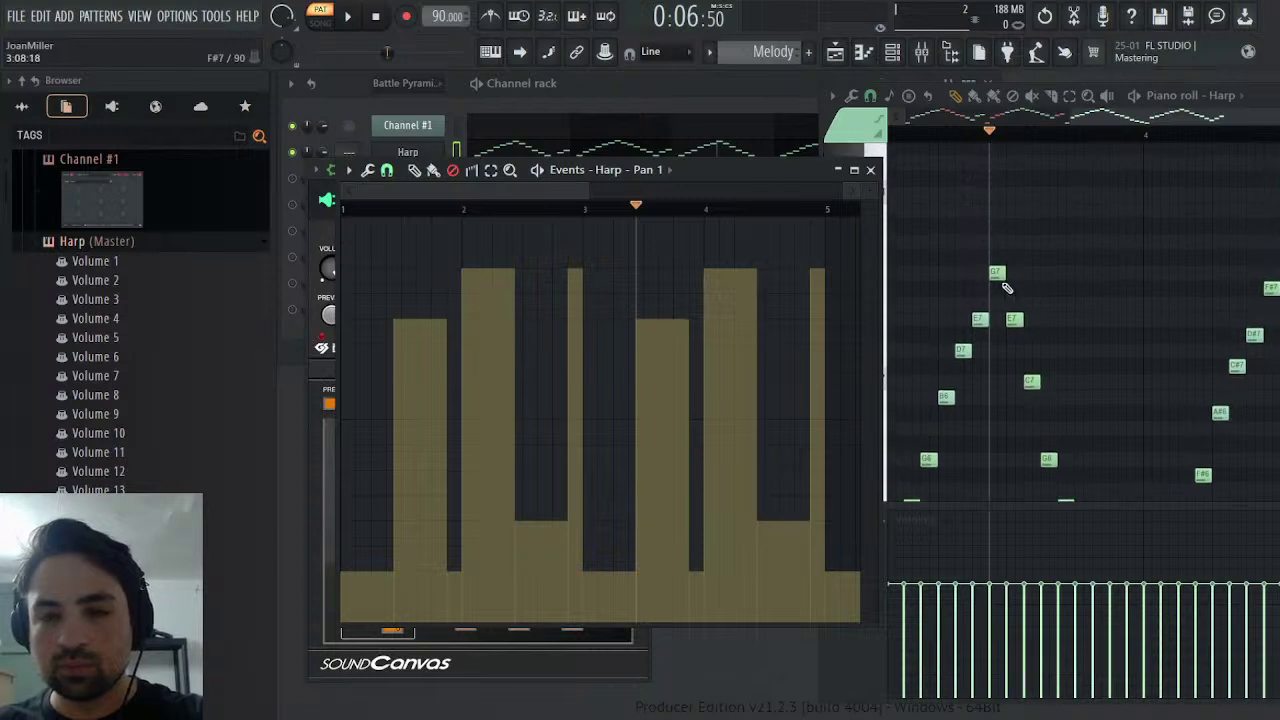
{"action": "left_click_drag", "start_coordinate": [998, 268], "coordinate": [1075, 347]}
{"action": "left_click_drag", "start_coordinate": [1055, 131], "coordinate": [1114, 151]}
{"action": "scroll", "coordinate": [1116, 250], "scroll_direction": "down", "scroll_amount": 5}
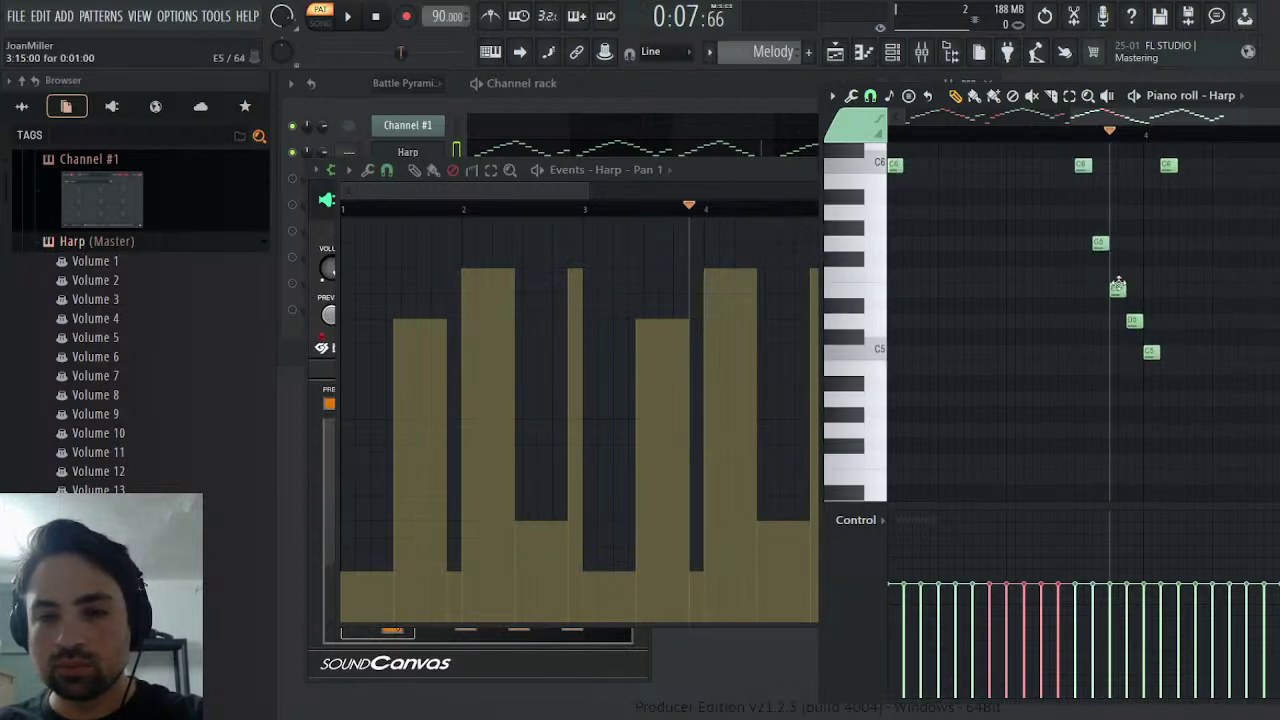
{"action": "scroll", "coordinate": [1118, 290], "scroll_direction": "up", "scroll_amount": 4}
{"action": "left_click", "coordinate": [1063, 288], "text": "ctrl"}
{"action": "scroll", "coordinate": [1090, 296], "scroll_direction": "down", "scroll_amount": 3}
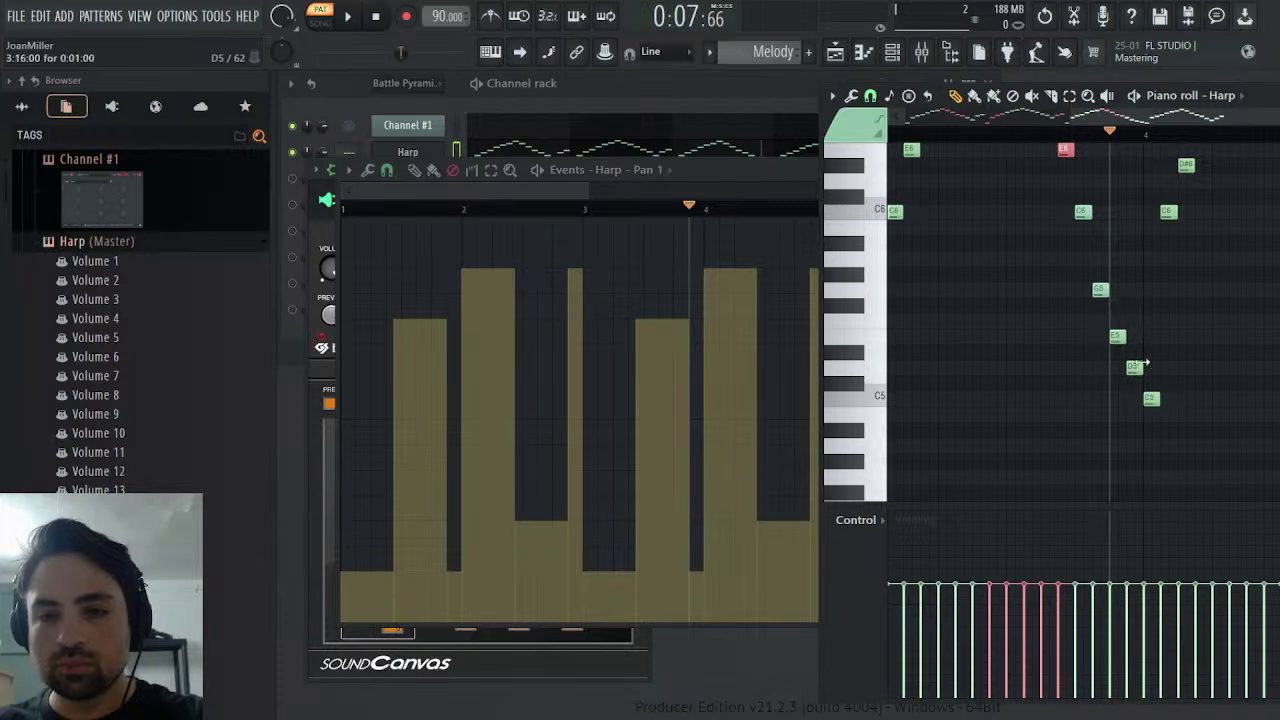
{"action": "scroll", "coordinate": [1135, 340], "scroll_direction": "up", "scroll_amount": 4}
{"action": "scroll", "coordinate": [1145, 373], "scroll_direction": "down", "scroll_amount": 2}
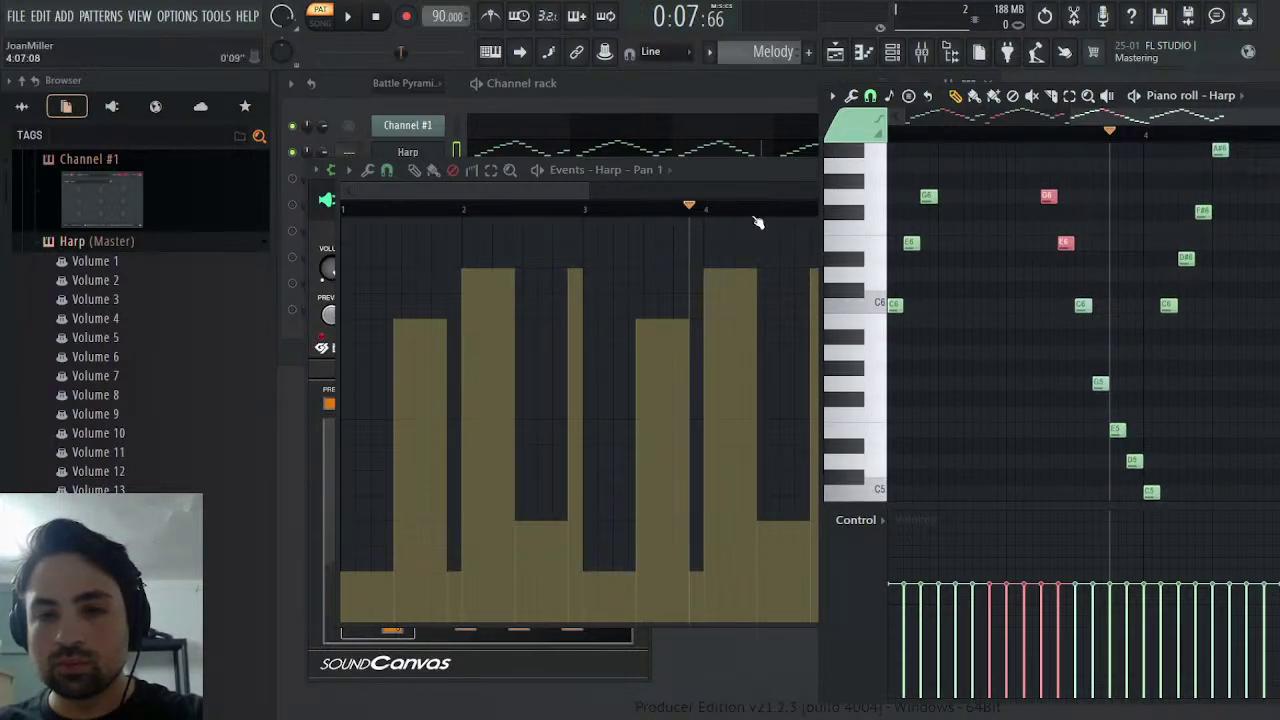
- Add bar 4's opening right-panned notes C5, C6, D#6 and F#6 to the selection
{"action": "left_click", "coordinate": [712, 214]}
{"action": "left_click", "coordinate": [708, 209]}
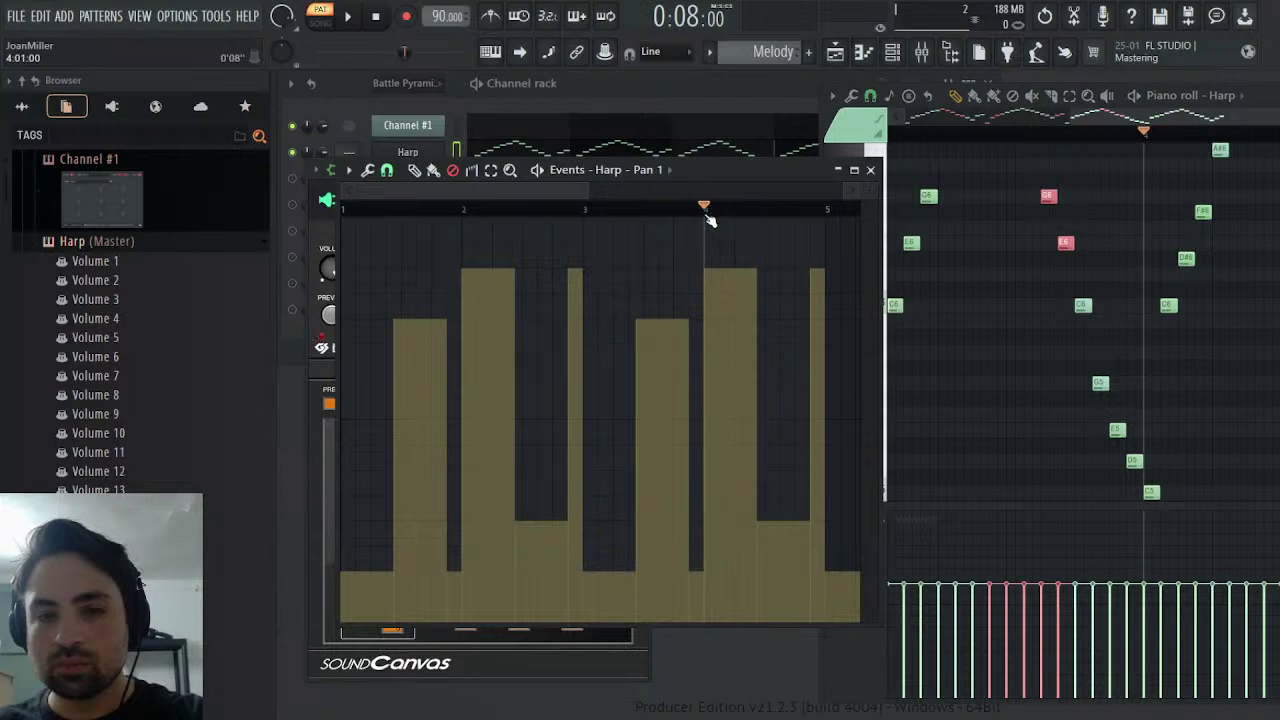
{"action": "scroll", "coordinate": [1118, 337], "scroll_direction": "down", "scroll_amount": 2}
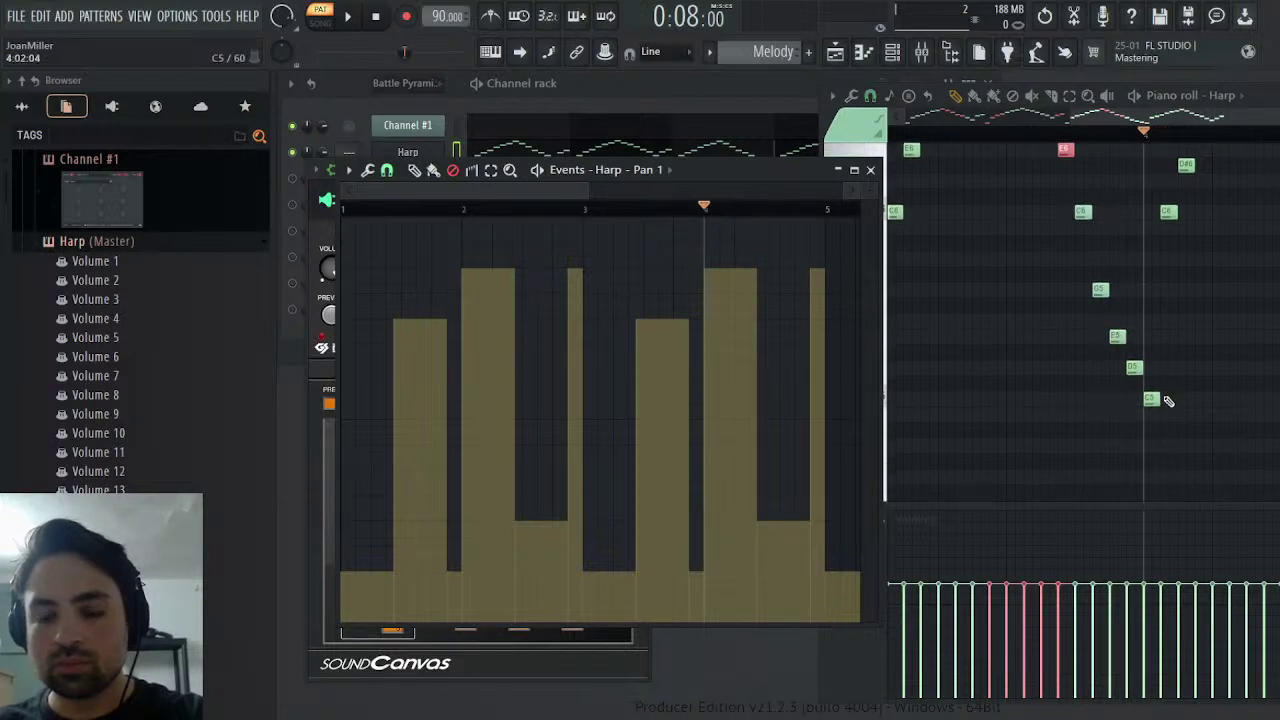
{"action": "left_click_drag", "start_coordinate": [1158, 398], "coordinate": [1208, 212]}
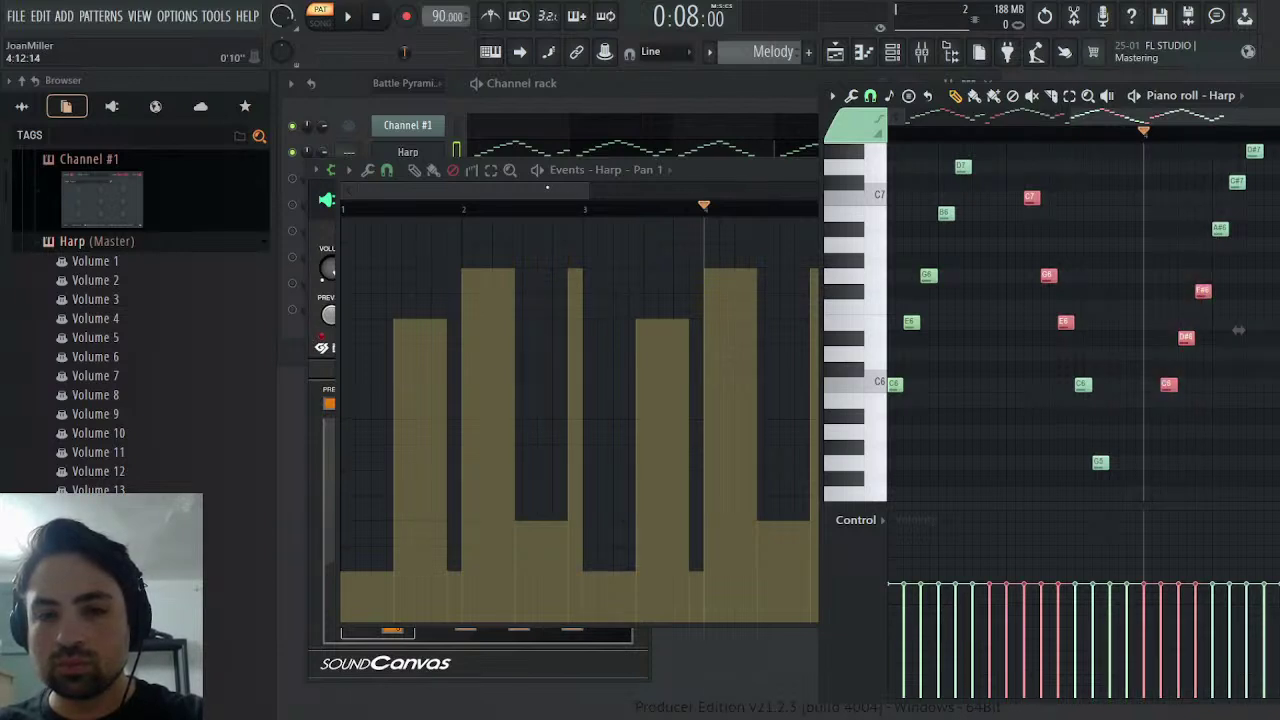
- Add bar 4's closing right-panned notes A#5 and D#6 to the selection and give all selected notes the other channel's note colour
{"action": "left_click", "coordinate": [548, 186]}
{"action": "scroll", "coordinate": [552, 205], "scroll_direction": "right", "scroll_amount": 5}
{"action": "left_click", "coordinate": [545, 208]}
{"action": "left_click", "coordinate": [1213, 138]}
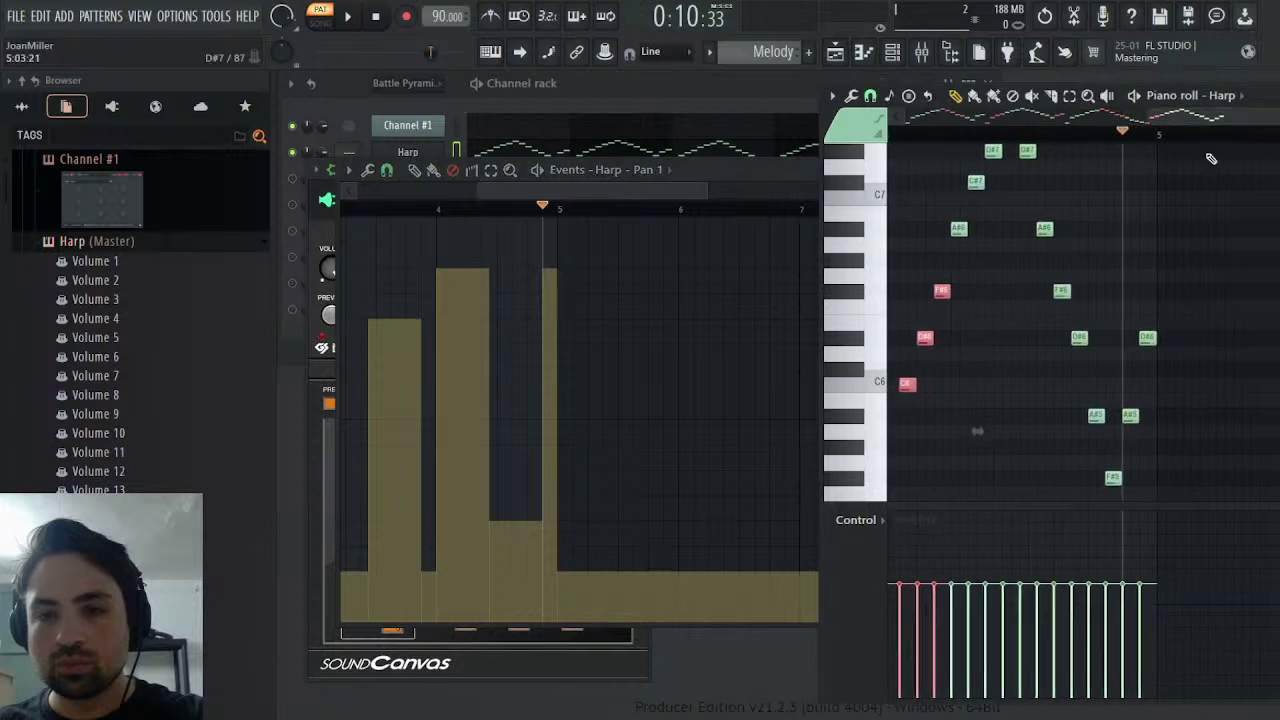
{"action": "left_click_drag", "start_coordinate": [1128, 423], "coordinate": [1160, 338]}
{"action": "left_click_drag", "start_coordinate": [1188, 116], "coordinate": [754, 128]}
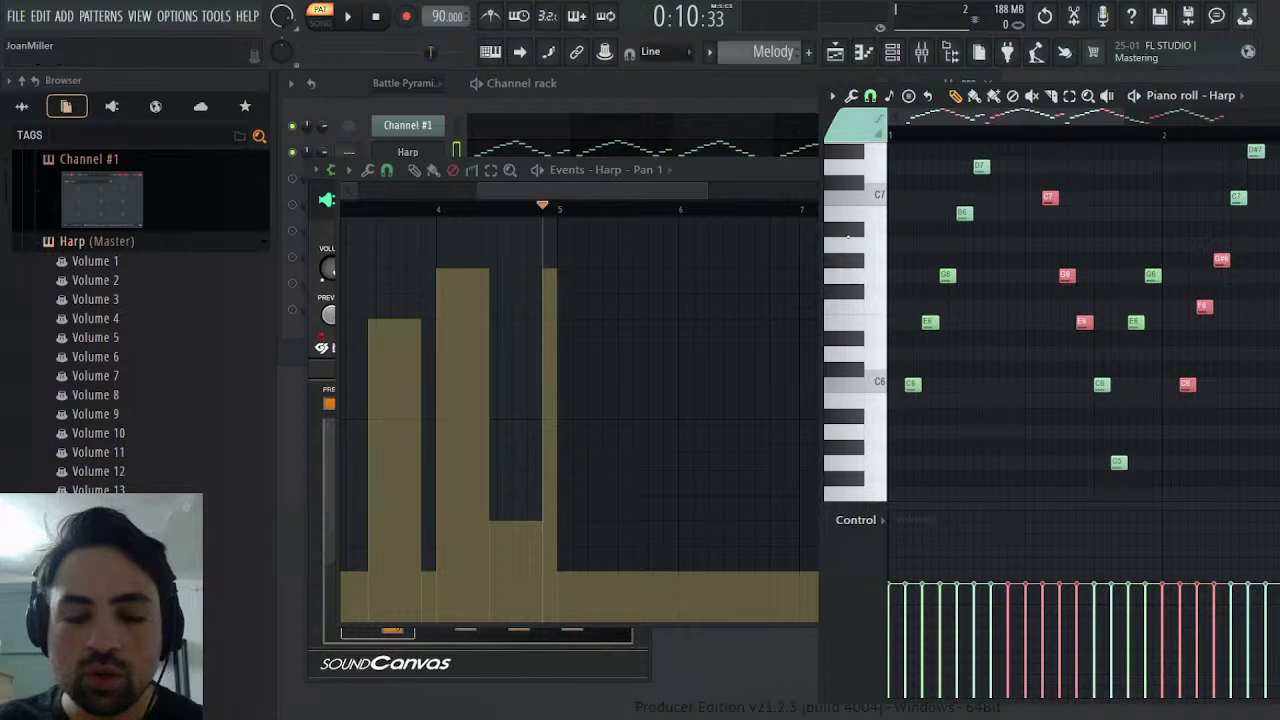
{"action": "key", "text": "ctrl+d"}
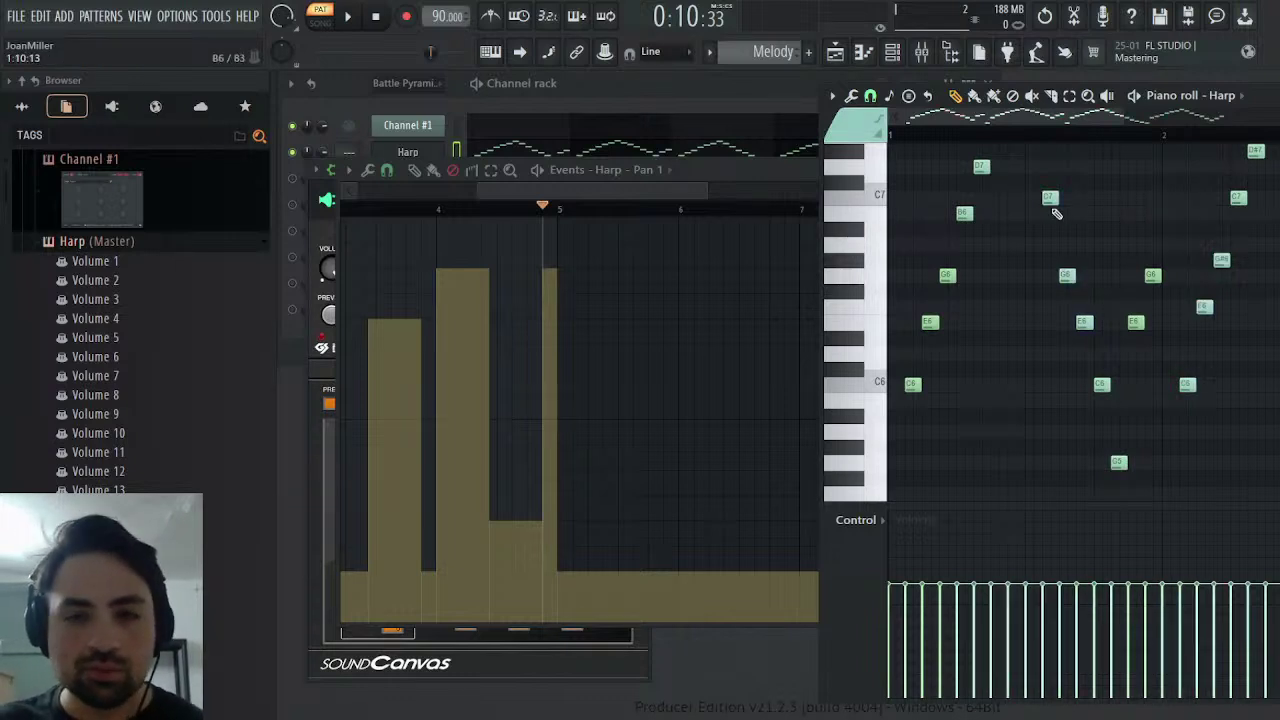
- Uncover the Harp's SOUND Canvas window, choose the preview part and set its reverb to 0 in the Tone Editor
{"action": "left_click_drag", "start_coordinate": [680, 178], "coordinate": [1094, 187]}
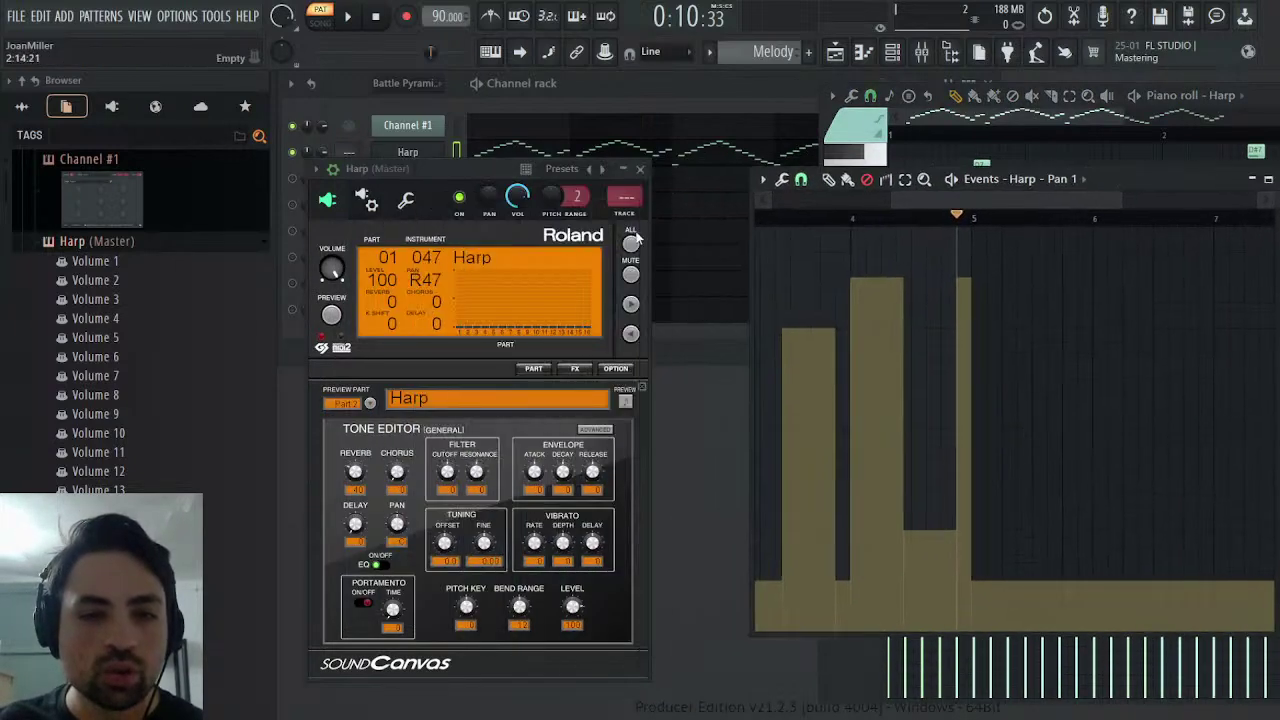
{"action": "left_click", "coordinate": [371, 404]}
{"action": "left_click", "coordinate": [356, 449]}
{"action": "left_click_drag", "start_coordinate": [355, 470], "coordinate": [355, 540]}
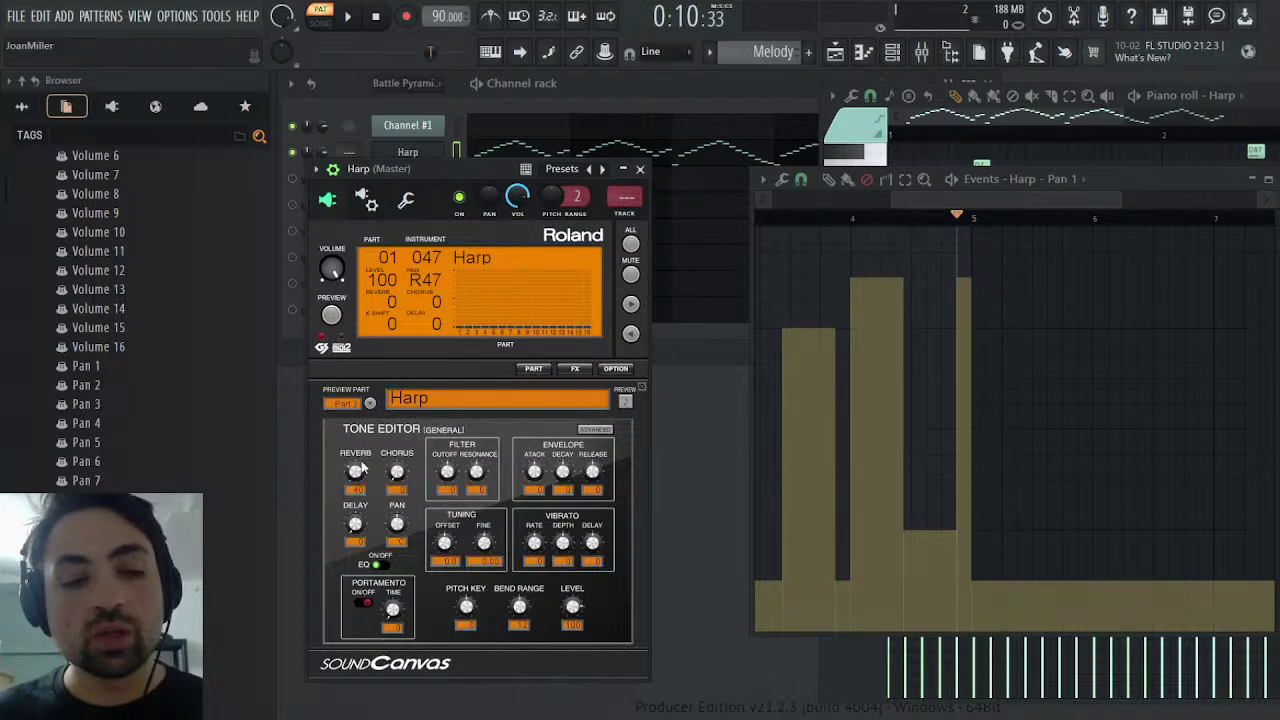
{"action": "left_click_drag", "start_coordinate": [355, 471], "coordinate": [351, 478]}
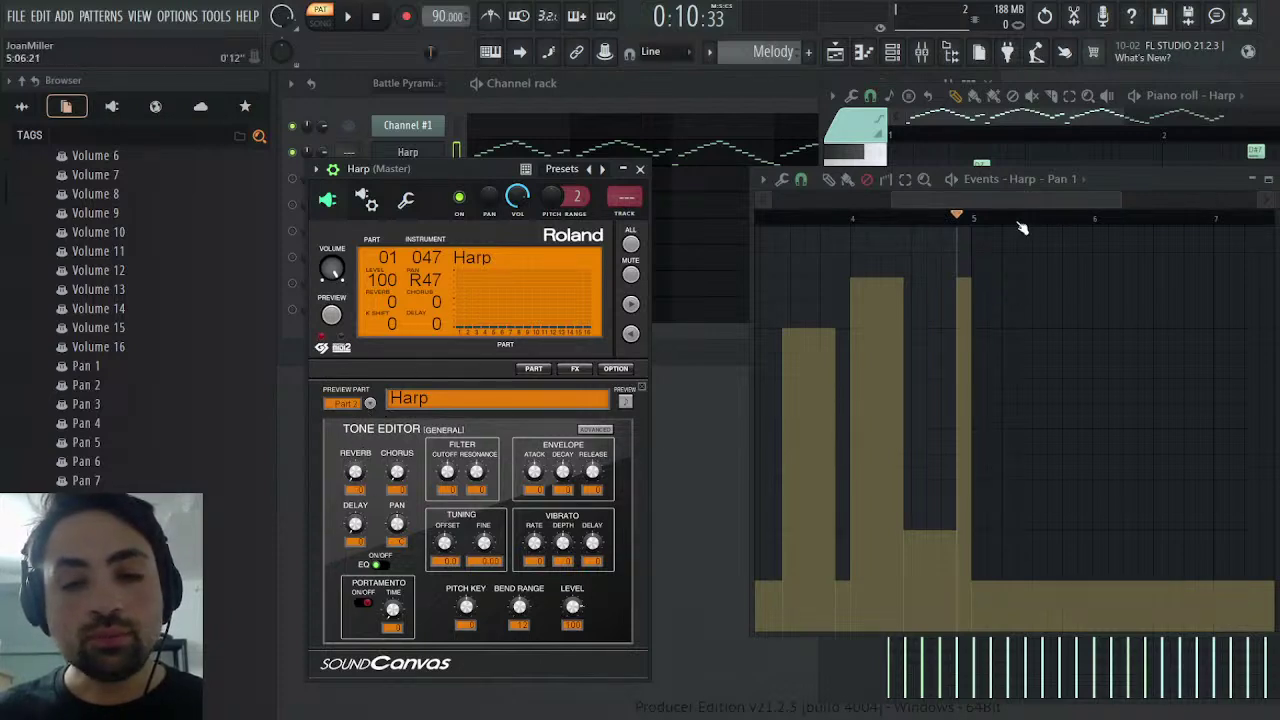
- Paste the Harp's Pan 1 automation into Pan 3, starting at bar 1
{"action": "left_click_drag", "start_coordinate": [1010, 203], "coordinate": [791, 212]}
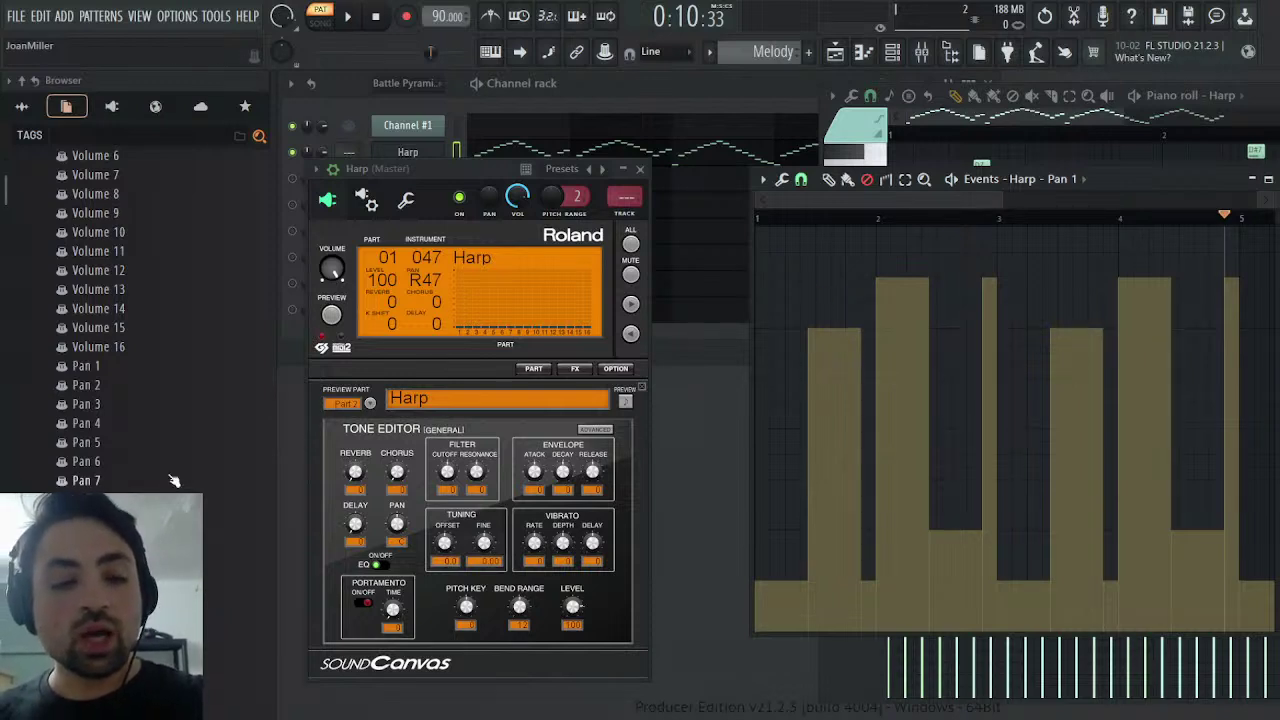
{"action": "left_click", "coordinate": [94, 408]}
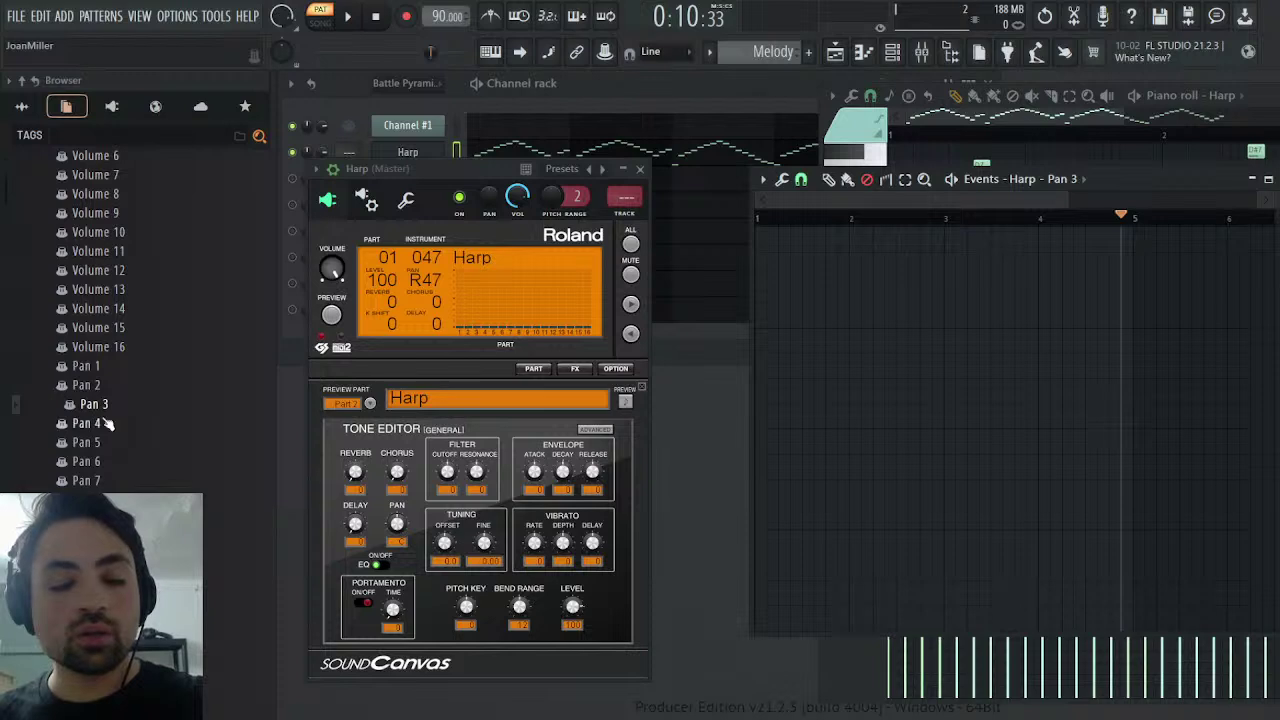
{"action": "key", "text": "ctrl+v"}
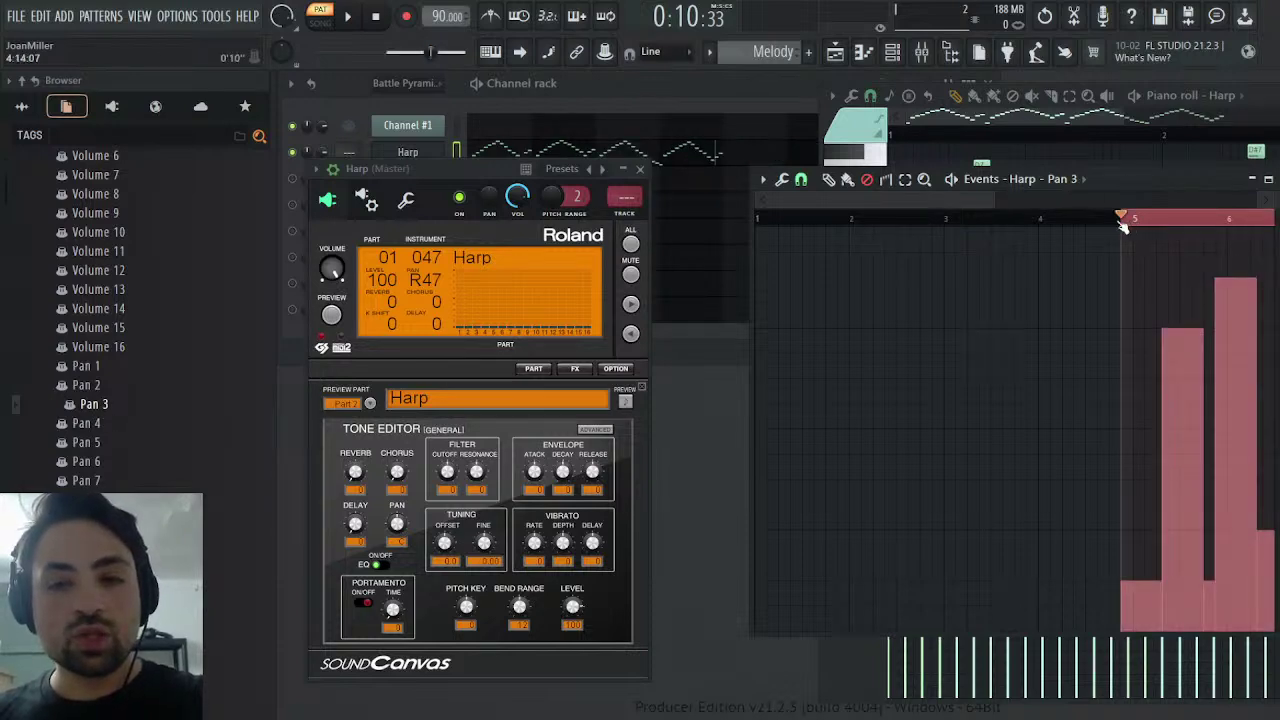
{"action": "left_click_drag", "start_coordinate": [1124, 220], "coordinate": [486, 257]}
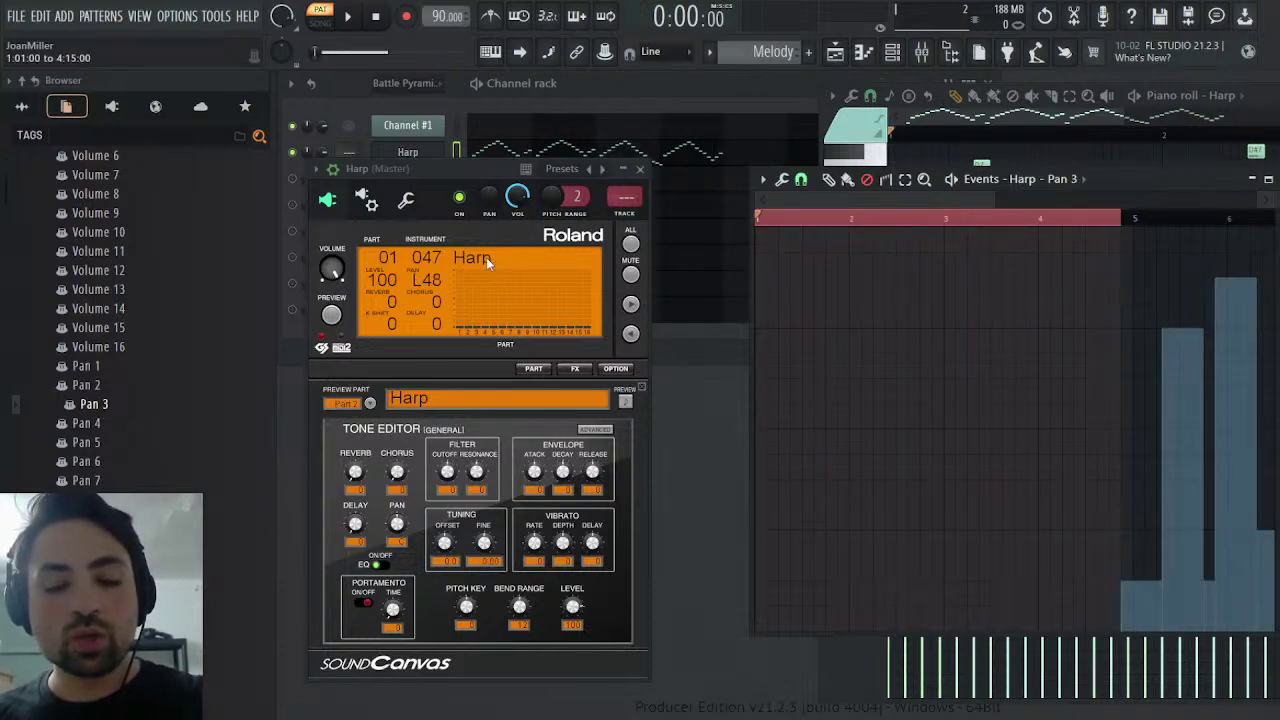
{"action": "key", "text": "ctrl+v"}
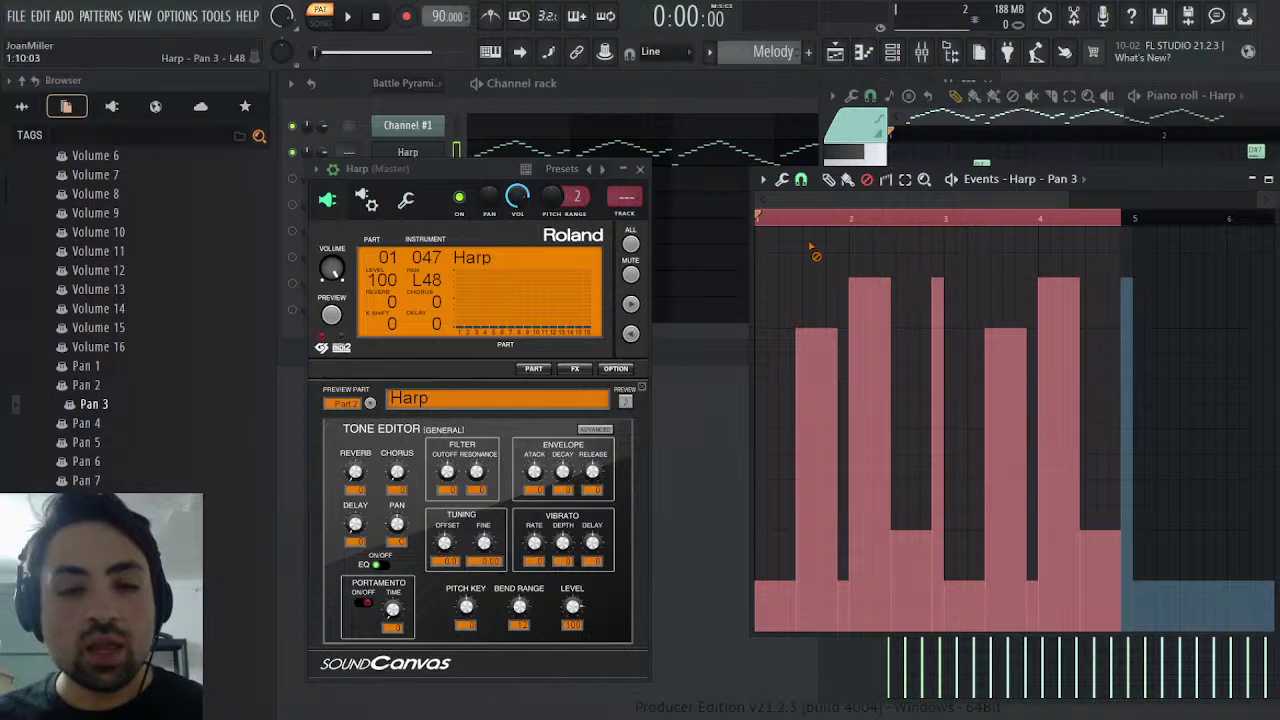
{"action": "left_click", "coordinate": [815, 222]}
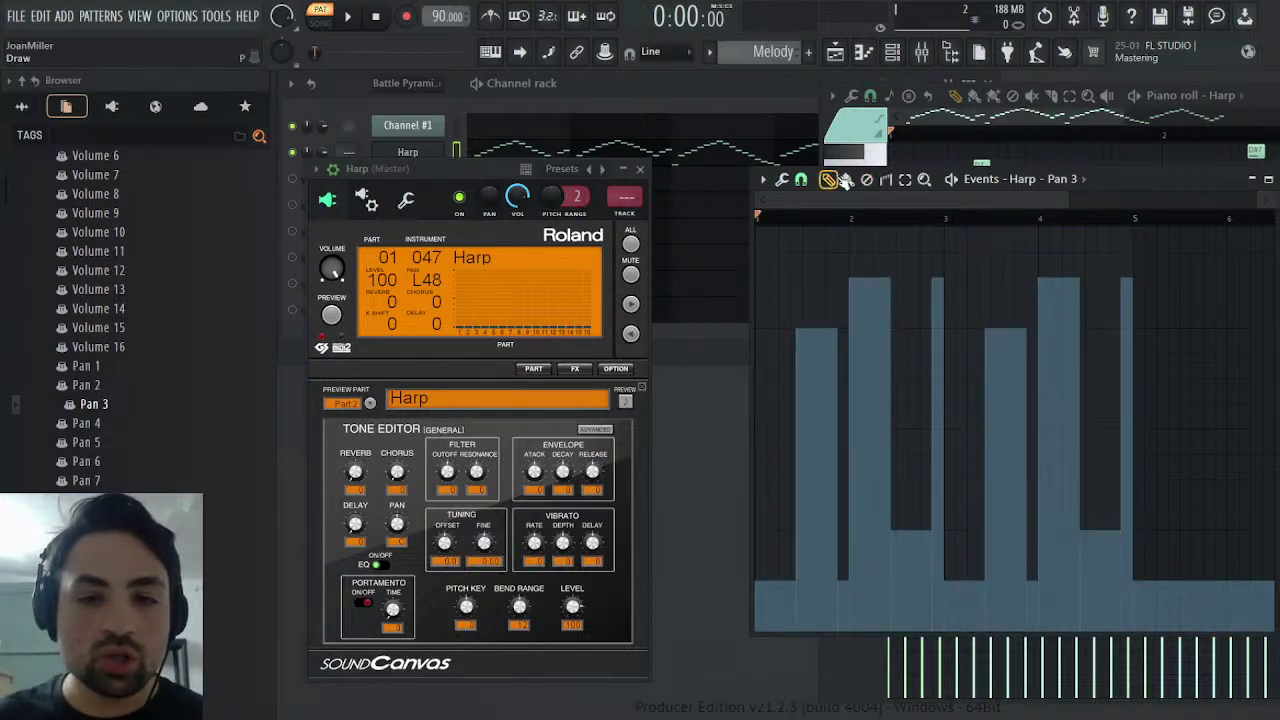
- Delete the low-level events from the Harp's Pan 3 automation and raise its opening value to the first right-panned level
{"action": "left_click", "coordinate": [867, 179]}
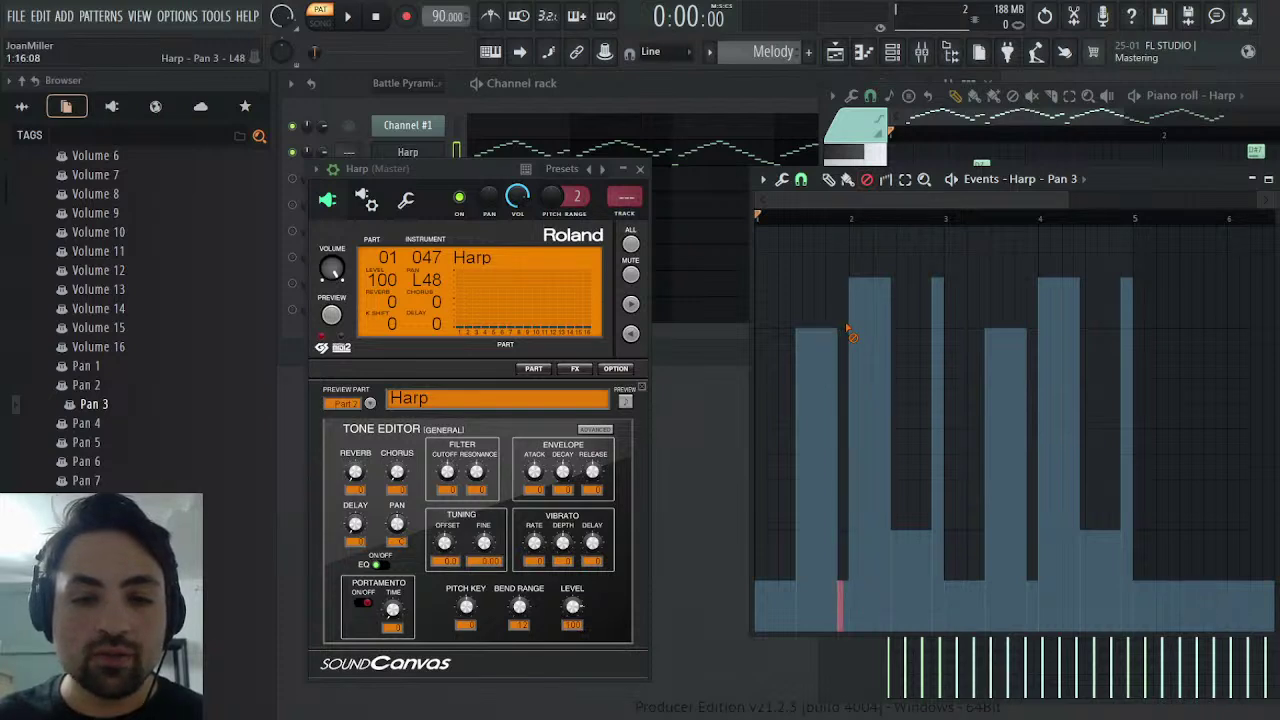
{"action": "left_click", "coordinate": [847, 330]}
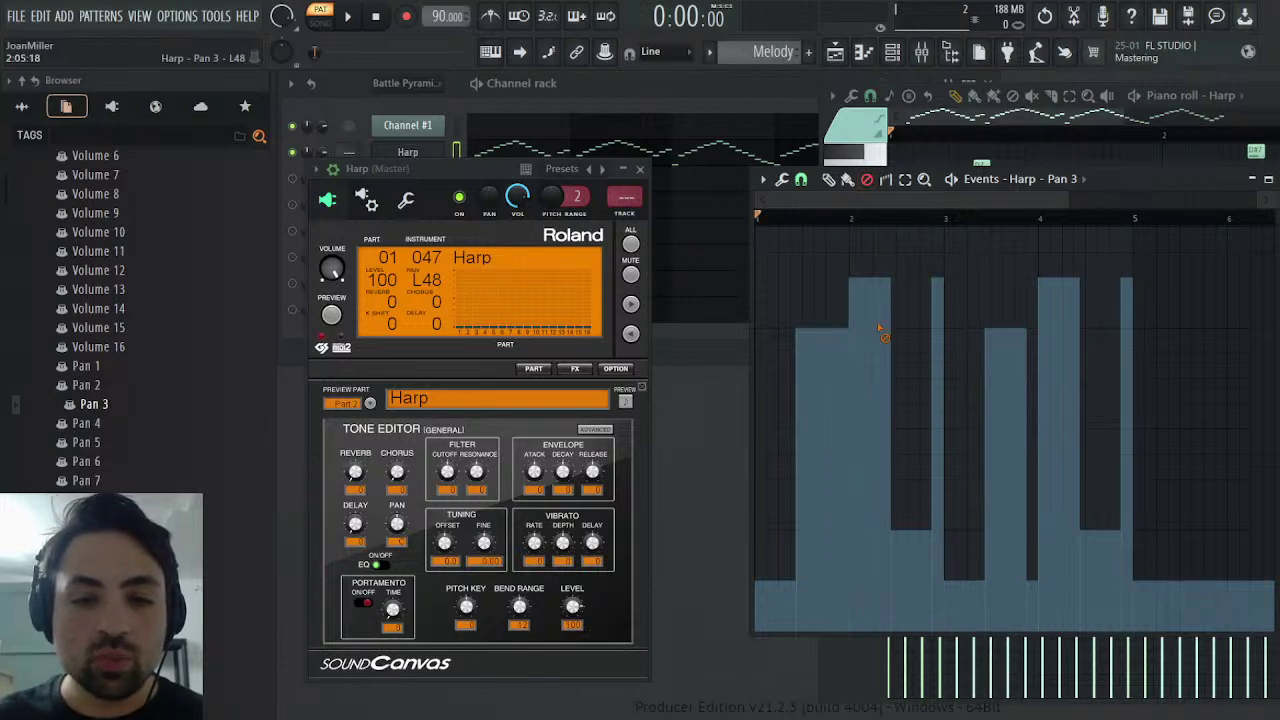
{"action": "left_click", "coordinate": [898, 389]}
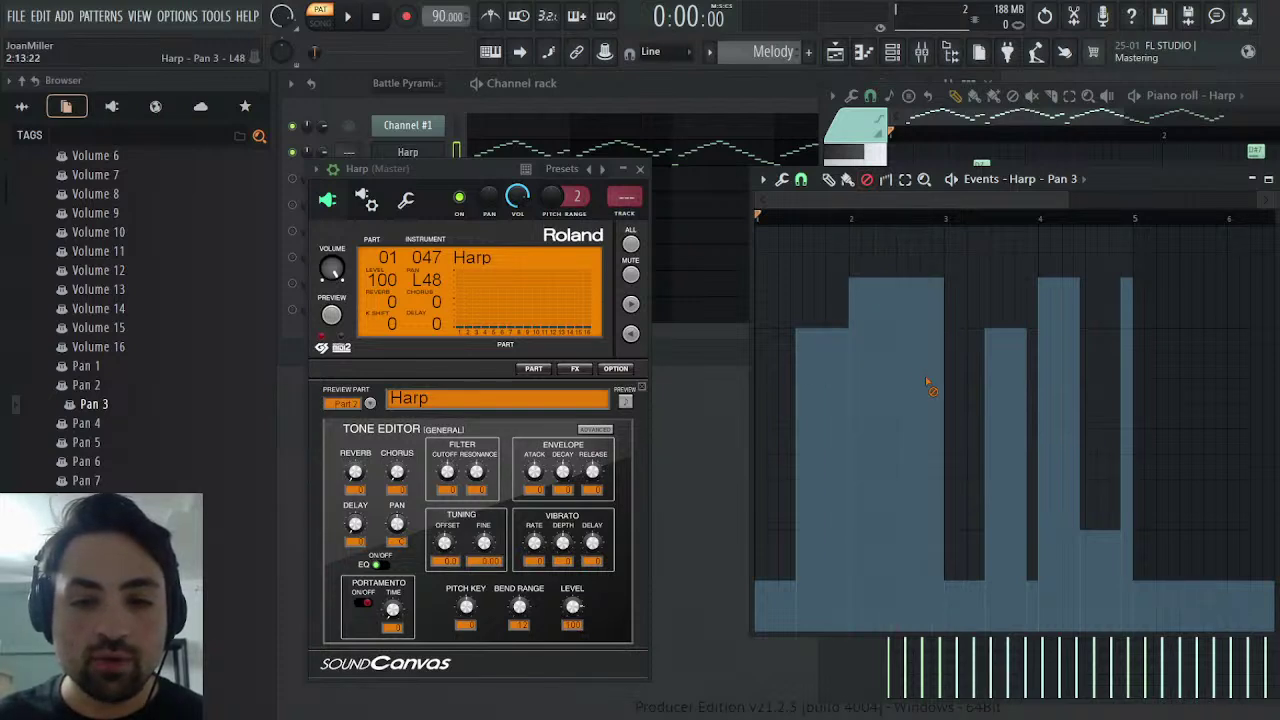
{"action": "left_click", "coordinate": [962, 471]}
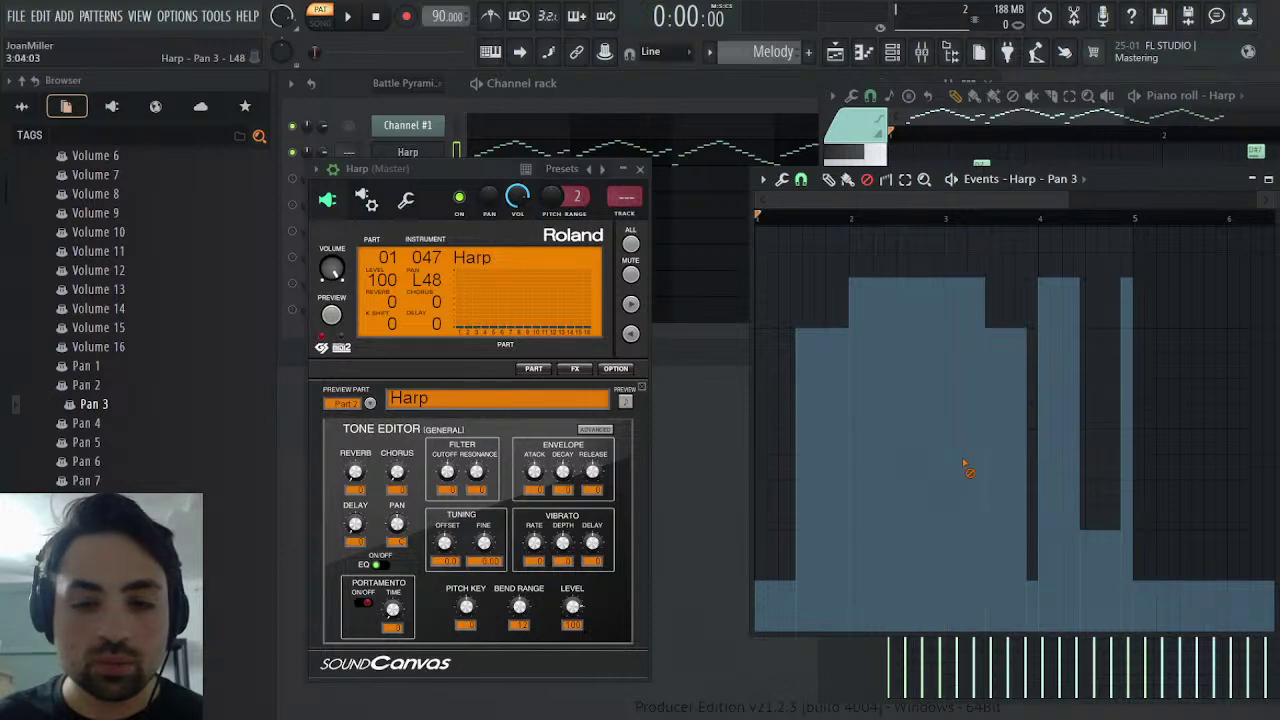
{"action": "left_click", "coordinate": [1031, 395]}
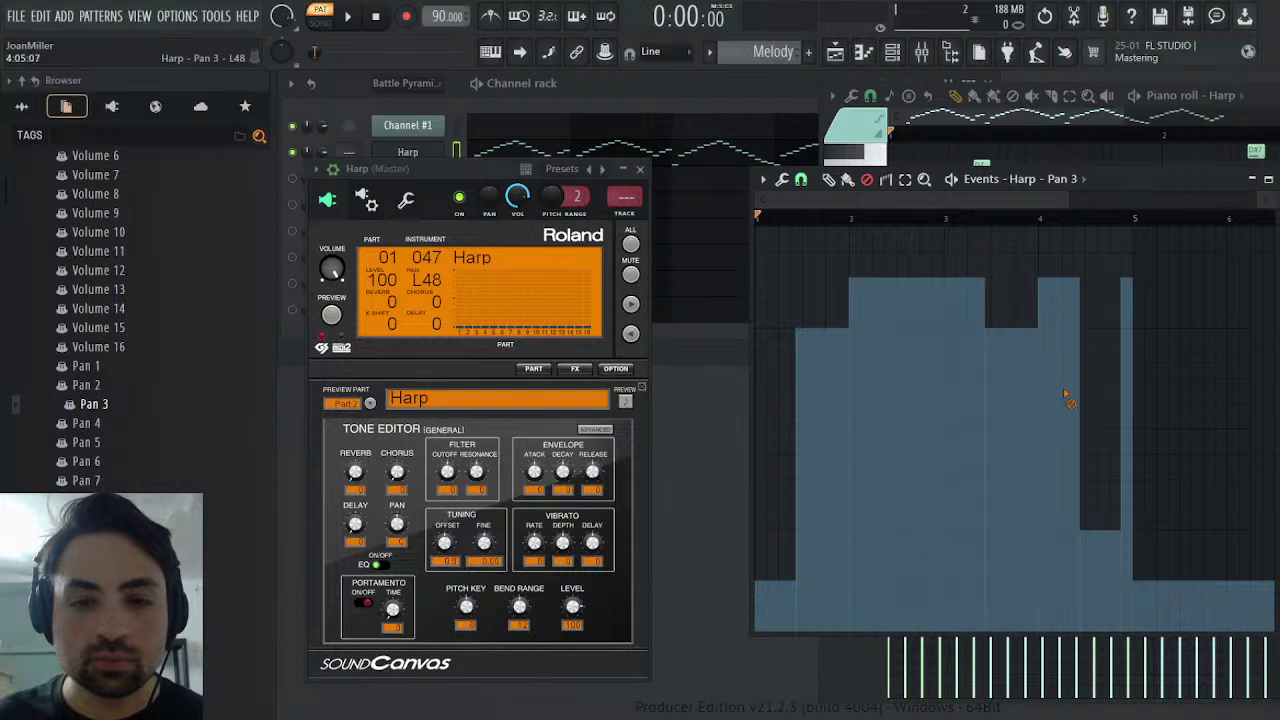
{"action": "left_click", "coordinate": [1088, 400]}
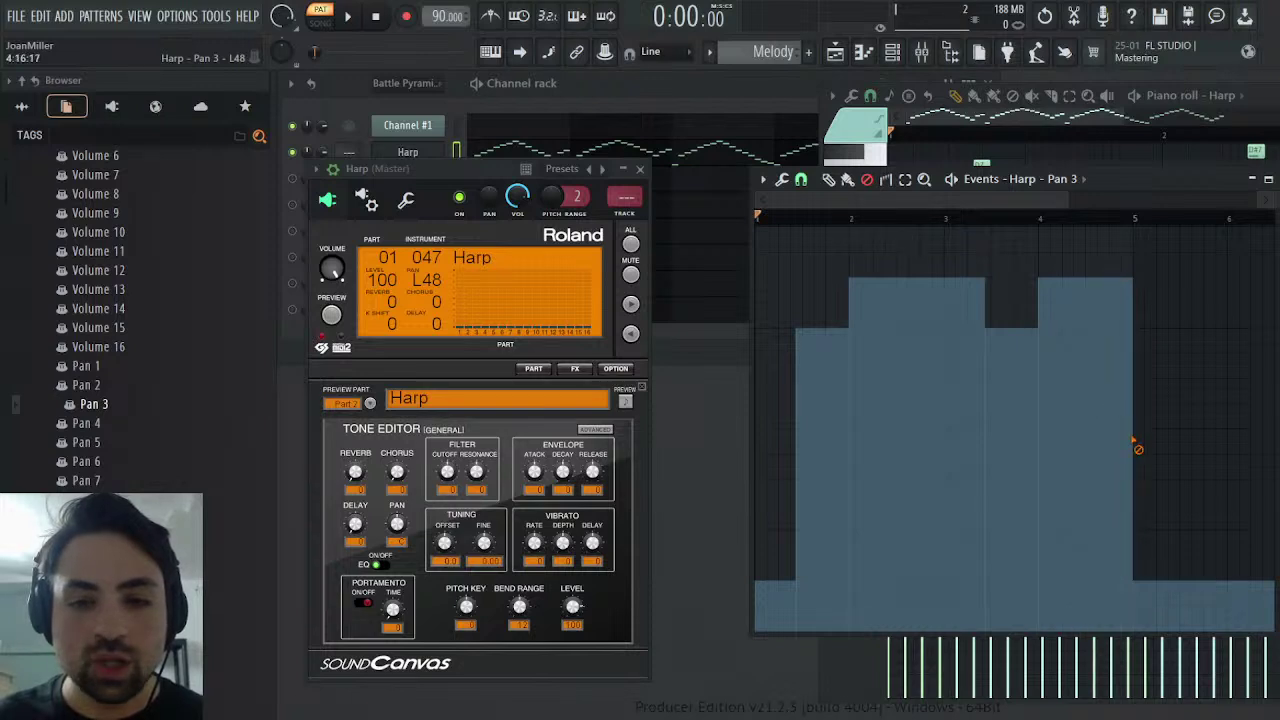
{"action": "left_click", "coordinate": [1140, 440]}
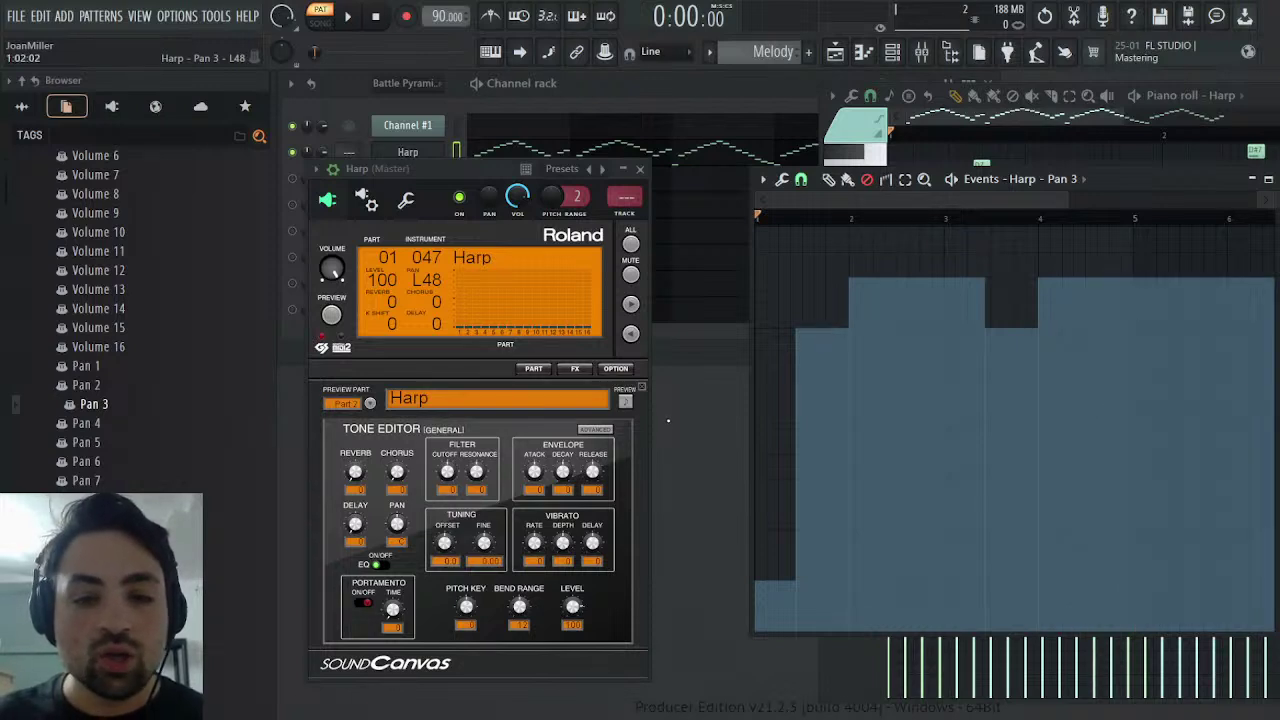
{"action": "left_click", "coordinate": [829, 179]}
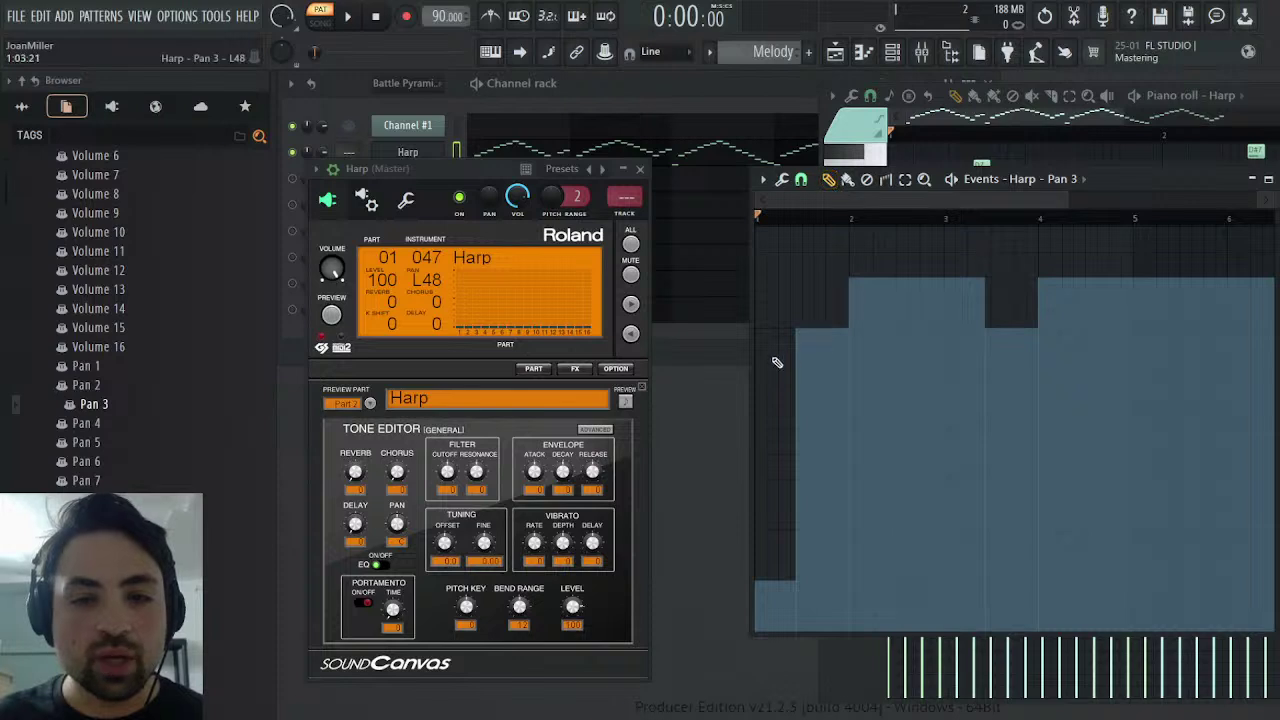
{"action": "left_click", "coordinate": [762, 336]}
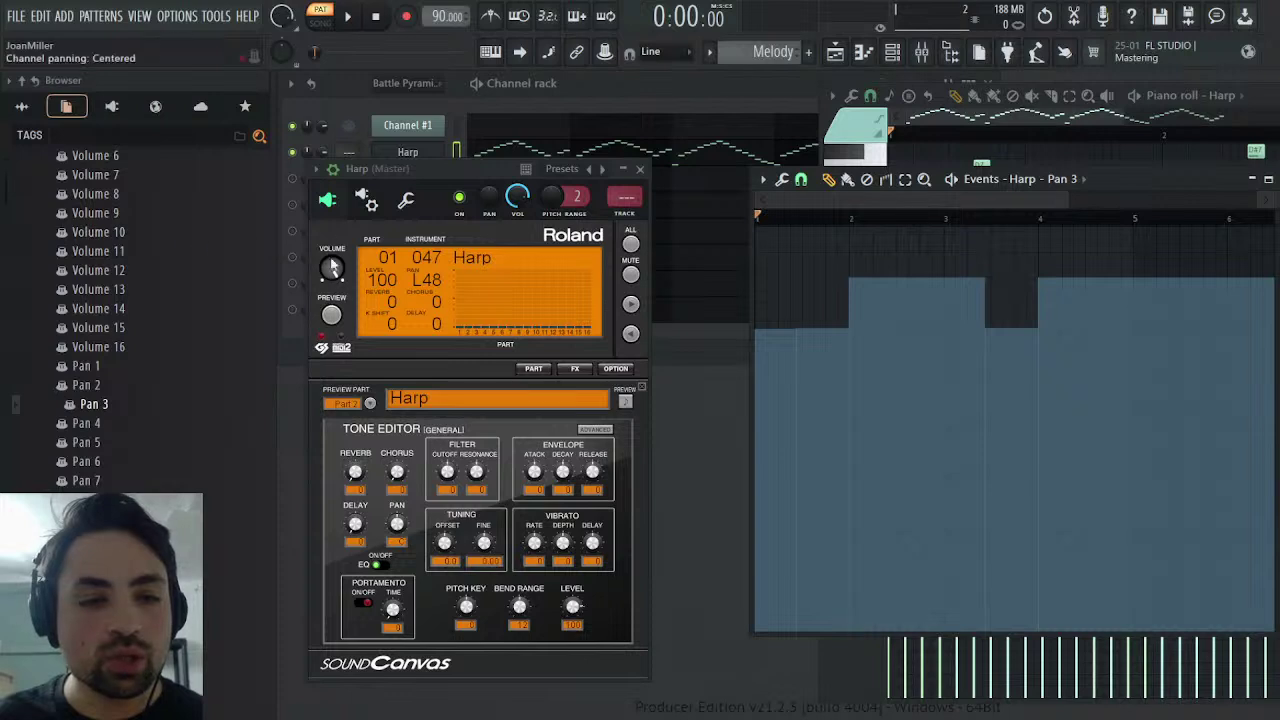
- Delete all the high right-panned events from the Harp's Pan 1 automation, keeping only the low levels
{"action": "left_click", "coordinate": [90, 366]}
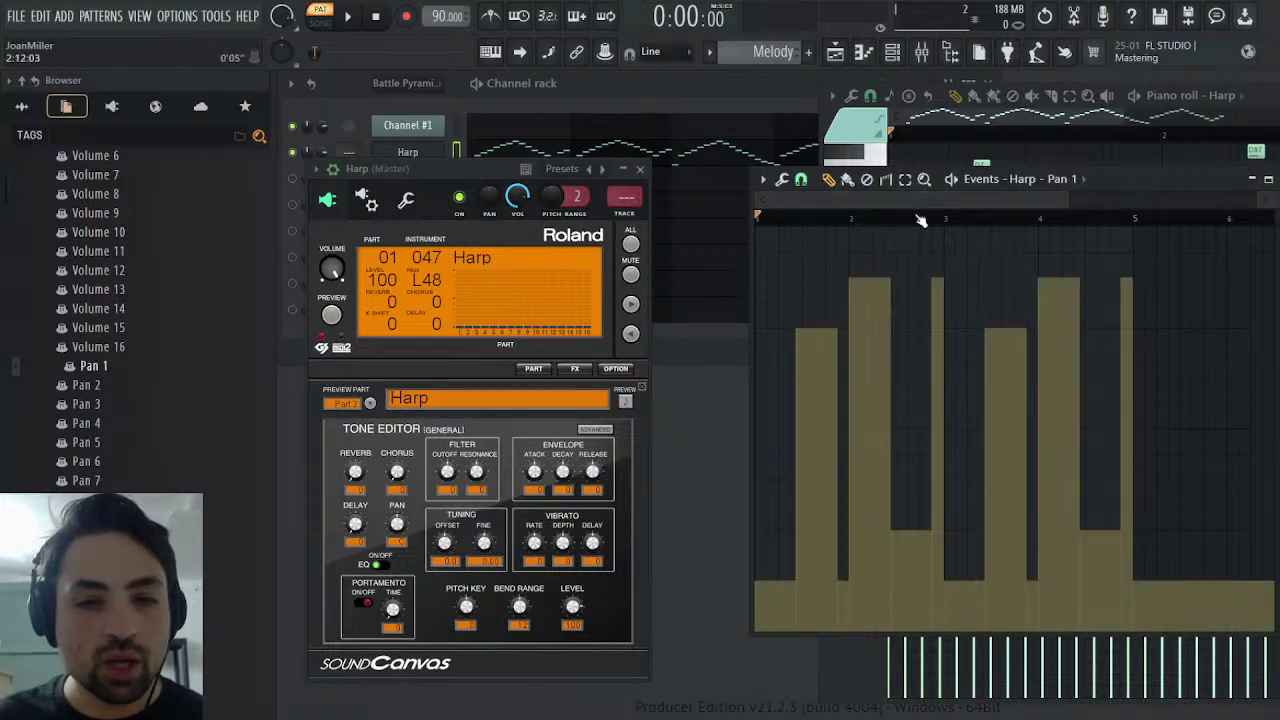
{"action": "left_click", "coordinate": [864, 185]}
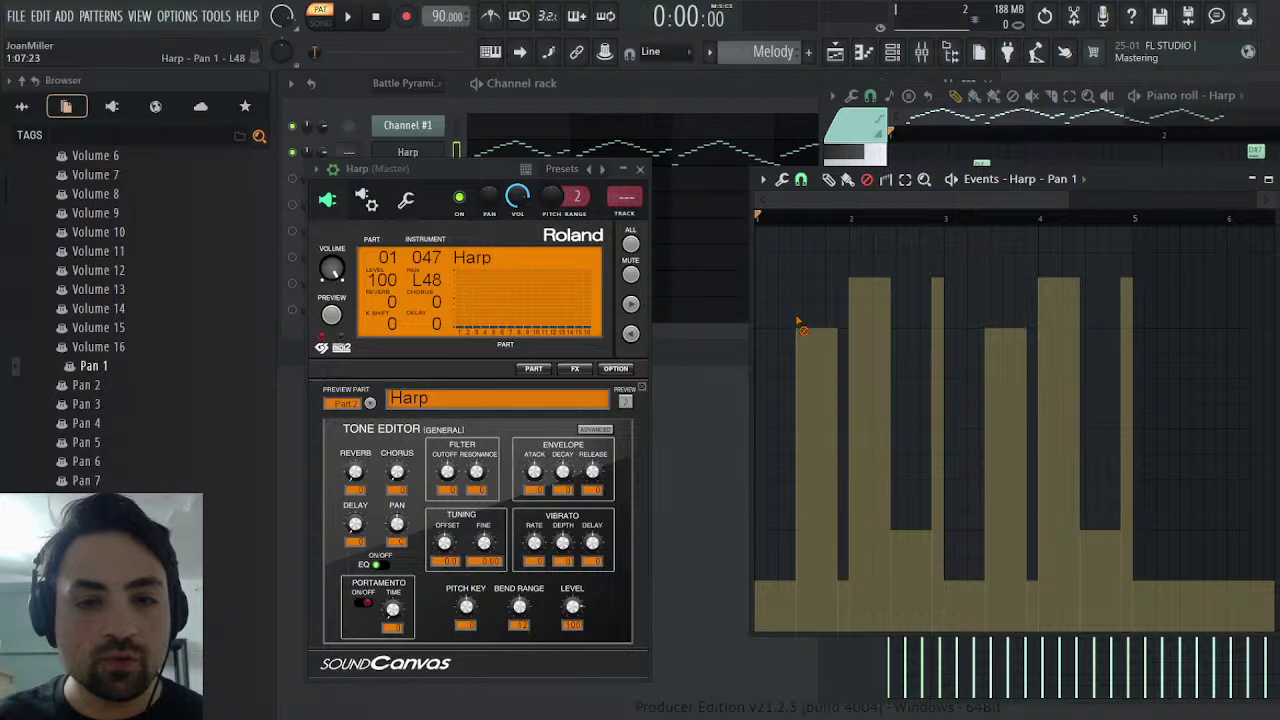
{"action": "left_click_drag", "start_coordinate": [802, 327], "coordinate": [832, 332]}
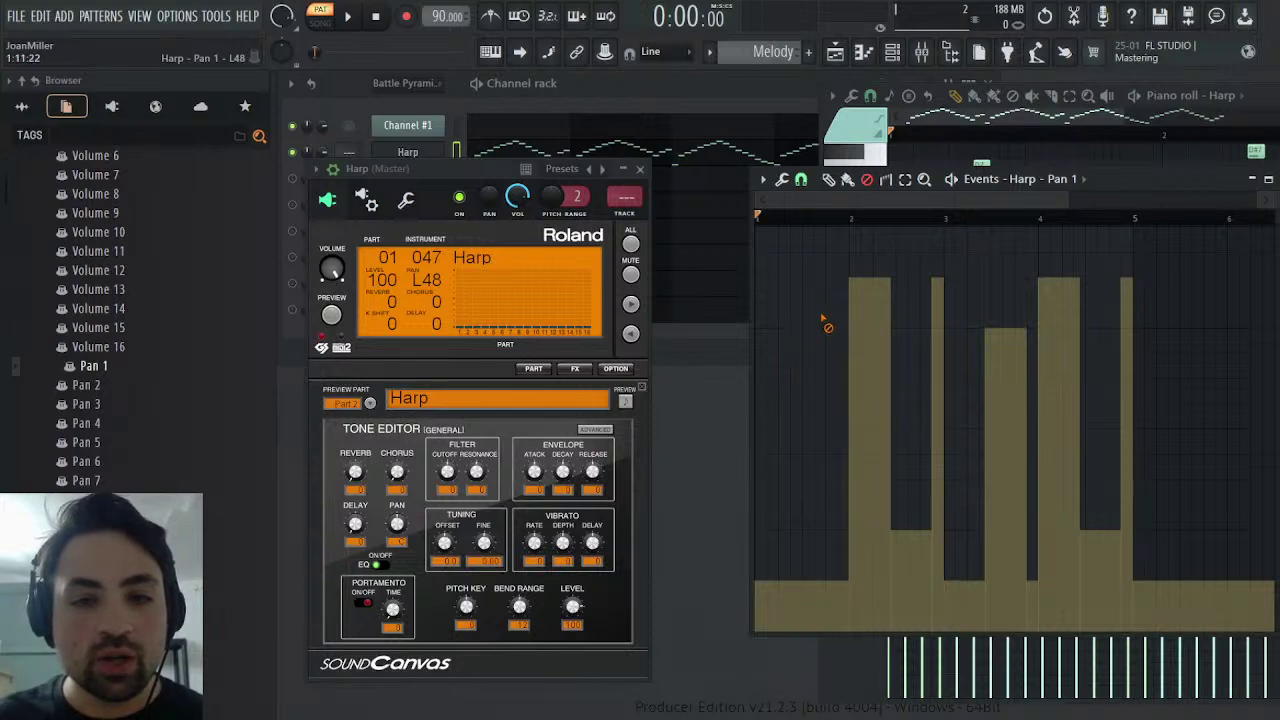
{"action": "left_click_drag", "start_coordinate": [855, 290], "coordinate": [860, 300]}
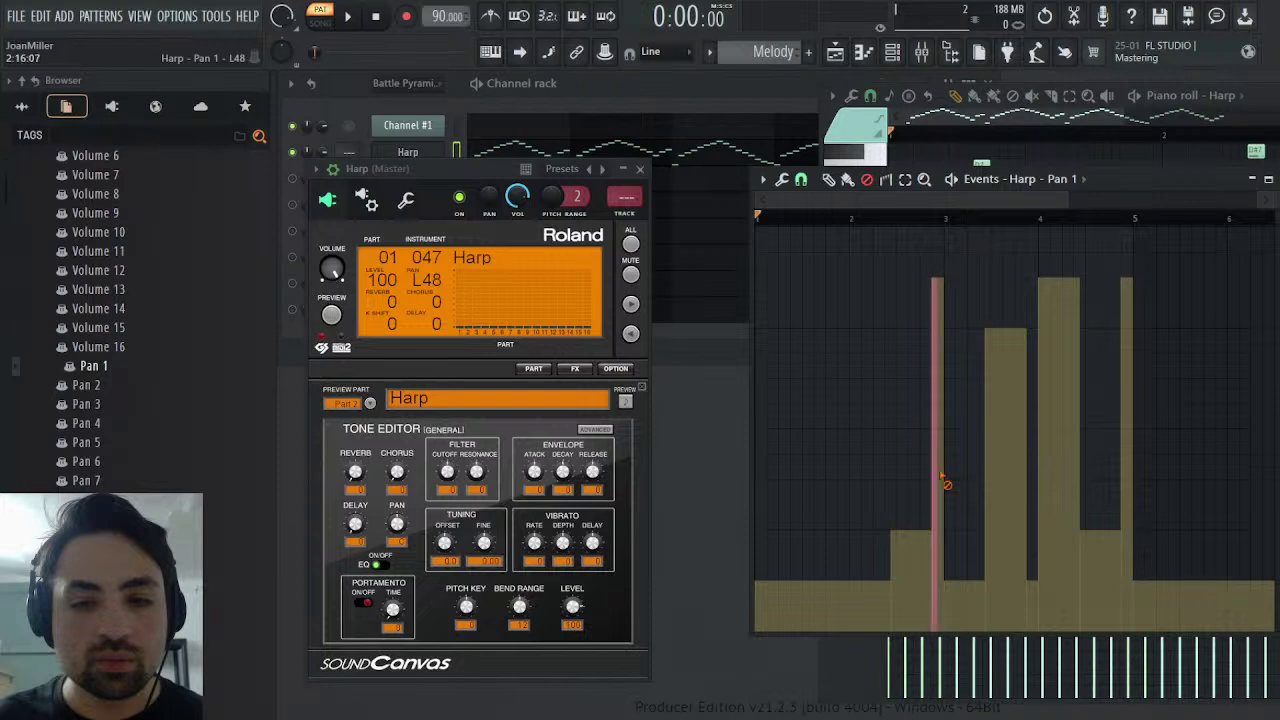
{"action": "right_click", "coordinate": [942, 478]}
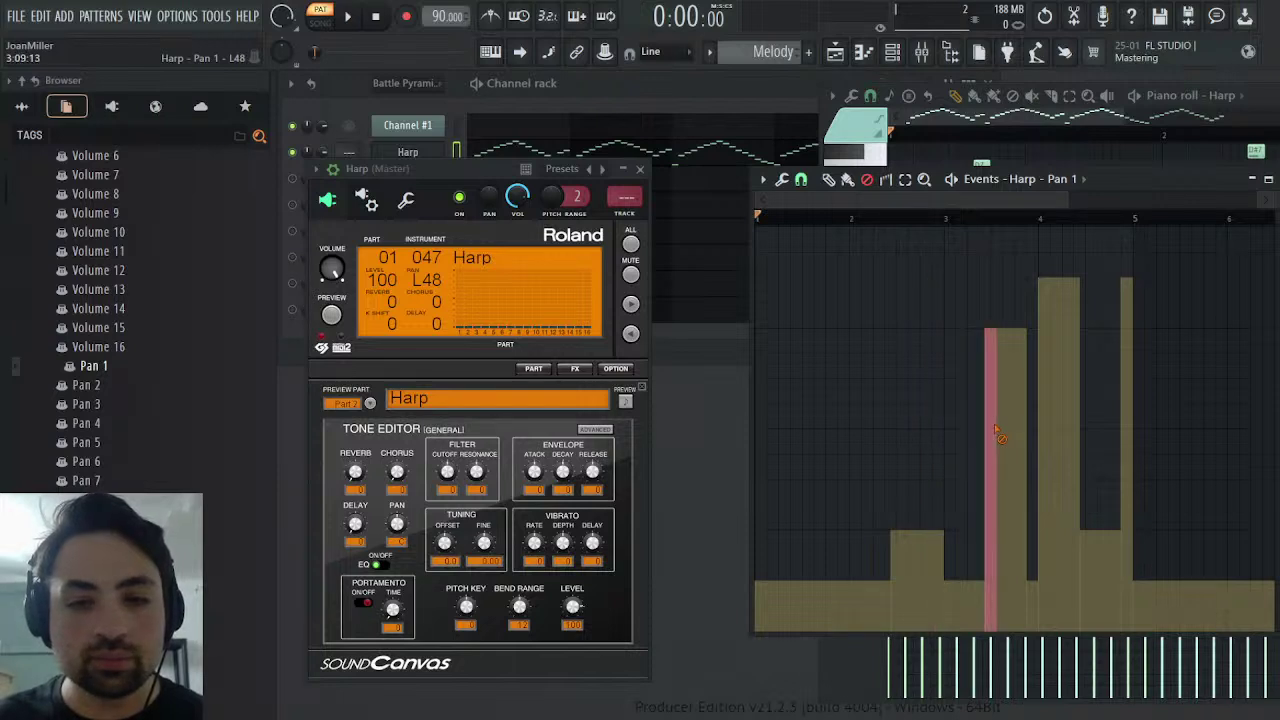
{"action": "right_click", "coordinate": [995, 432]}
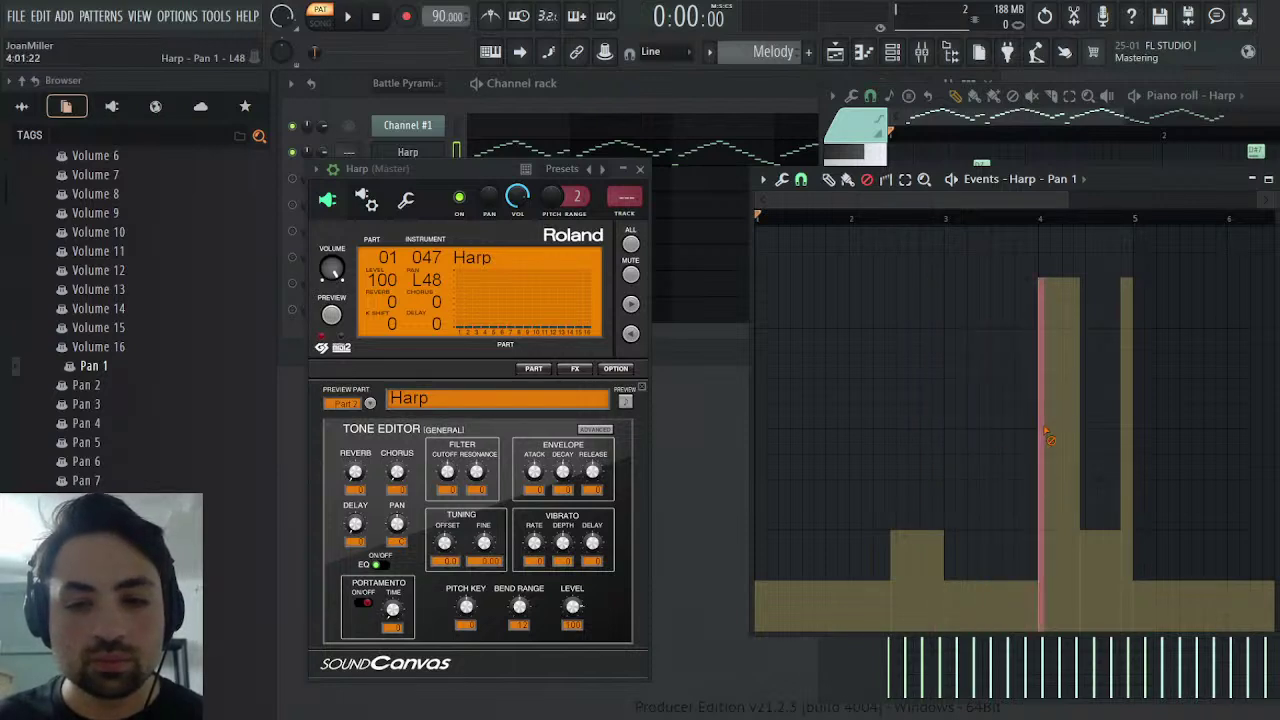
{"action": "right_click", "coordinate": [1048, 440]}
{"action": "right_click", "coordinate": [1128, 513]}
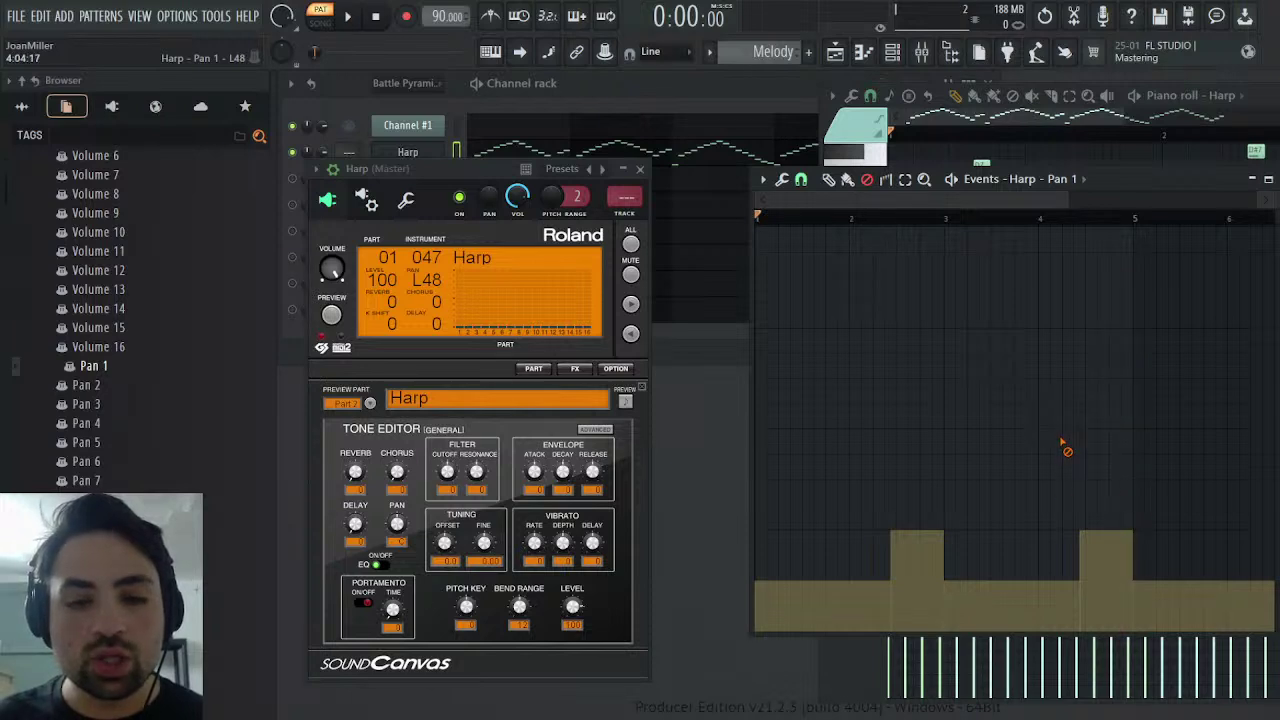
- Close the SOUND Canvas window and play the Melody pattern to check the split harp panning
{"action": "left_click", "coordinate": [641, 169]}
{"action": "left_click", "coordinate": [350, 18]}
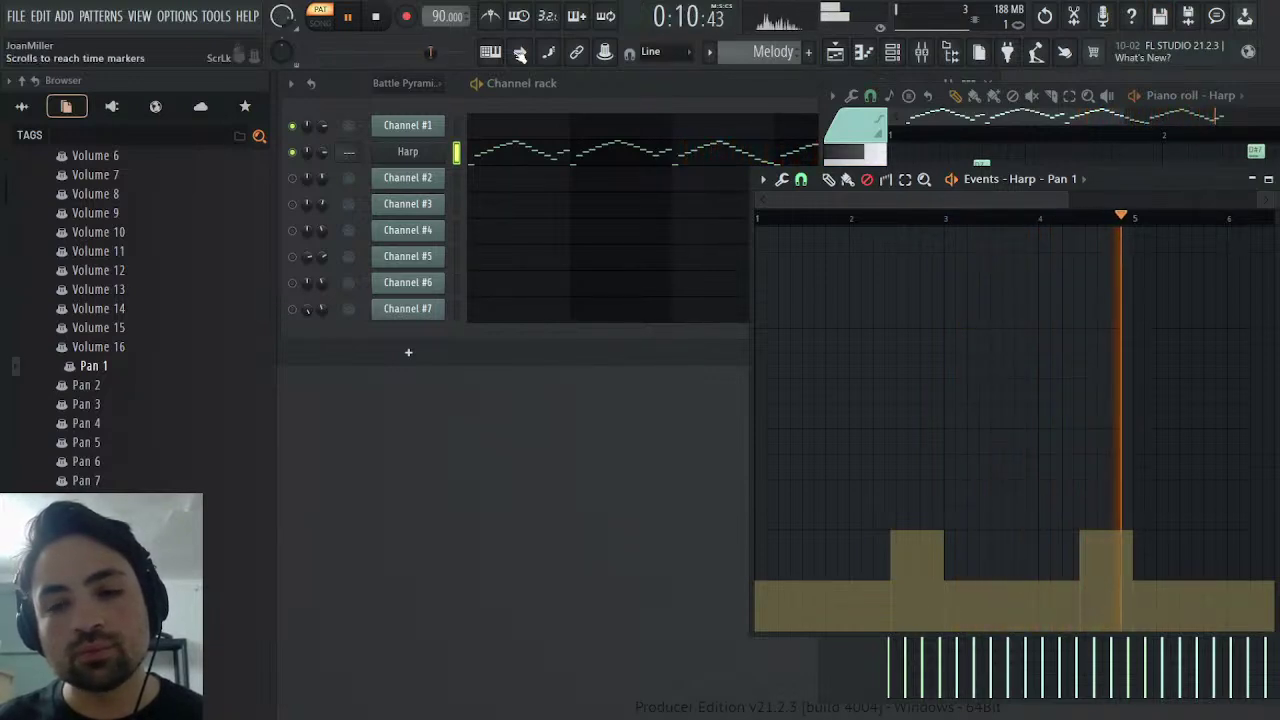
{"action": "left_click", "coordinate": [376, 16]}
- Close the event editor and piano roll, switch to the Battle Pyramid Summit pattern, and play Channel #2 with Channel #1 muted
{"action": "left_click", "coordinate": [1275, 179]}
{"action": "left_click_drag", "start_coordinate": [1260, 95], "coordinate": [955, 92]}
{"action": "key", "text": "Escape"}
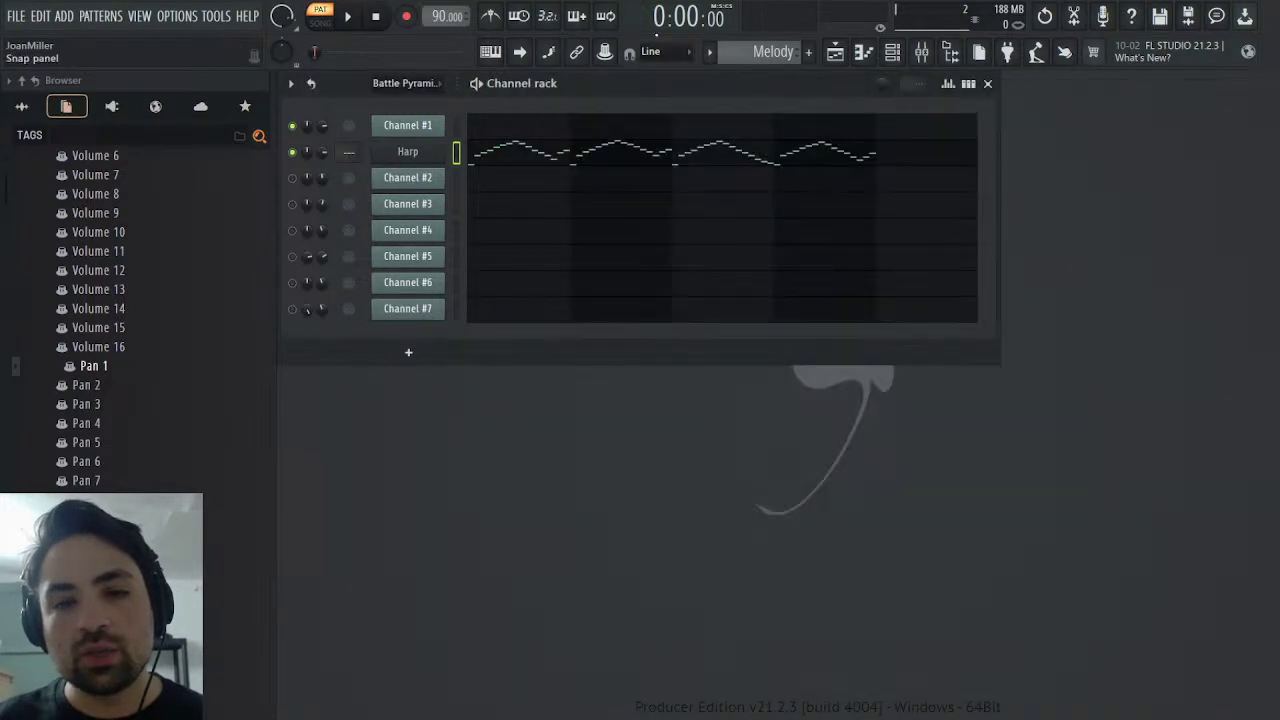
{"action": "scroll", "coordinate": [785, 53], "scroll_direction": "up", "scroll_amount": 1}
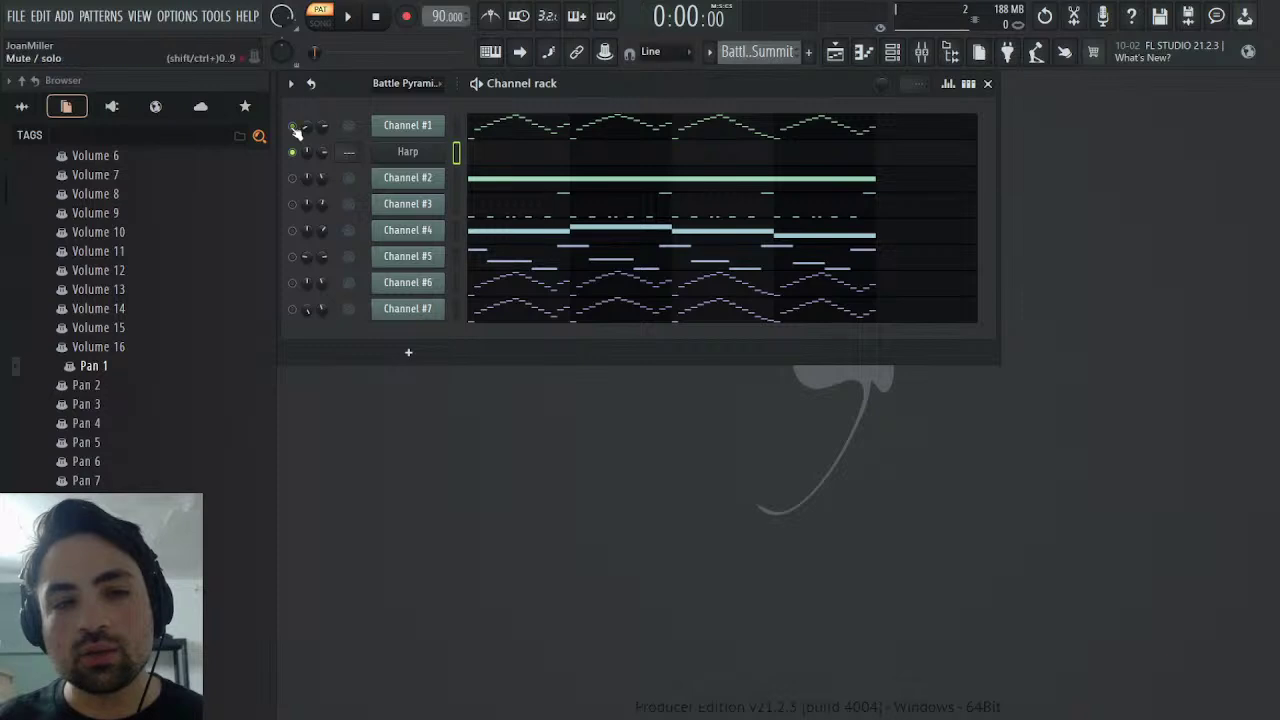
{"action": "left_click", "coordinate": [343, 18]}
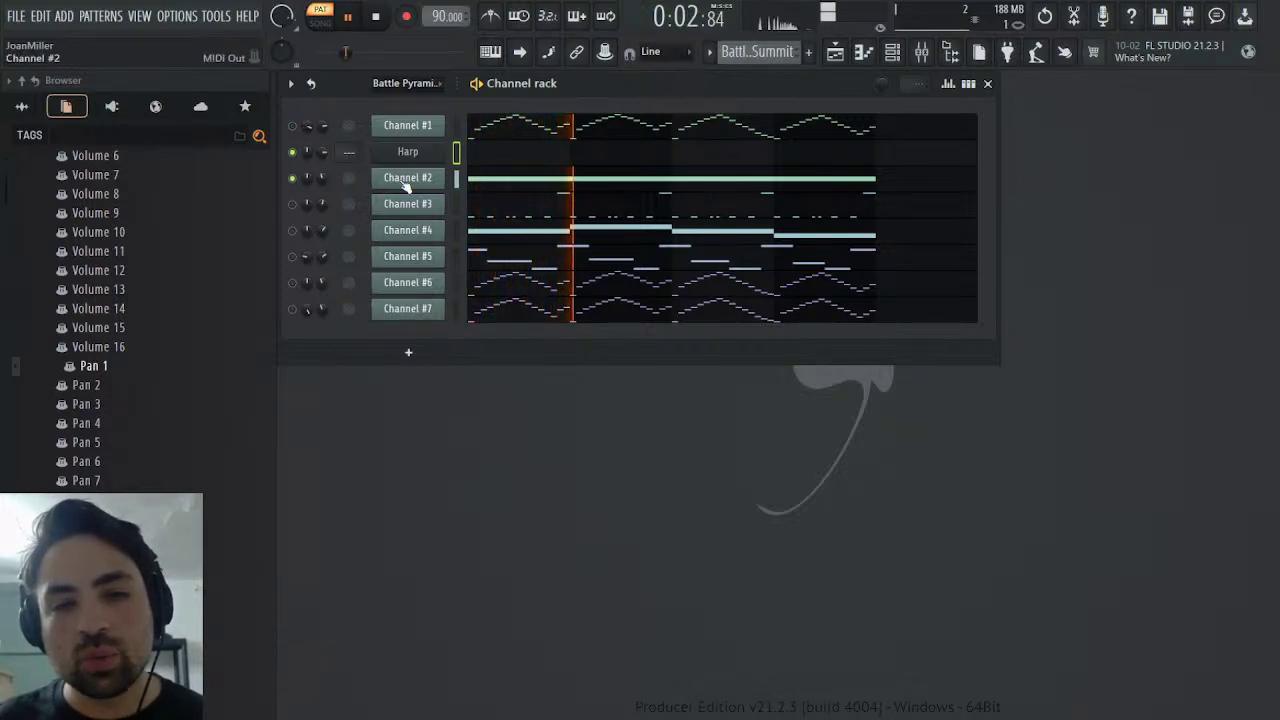
{"action": "left_click", "coordinate": [456, 179]}
- Clone the Harp channel as a second SOUND Canvas VA instance and close the copy's plugin window
{"action": "right_click", "coordinate": [417, 154]}
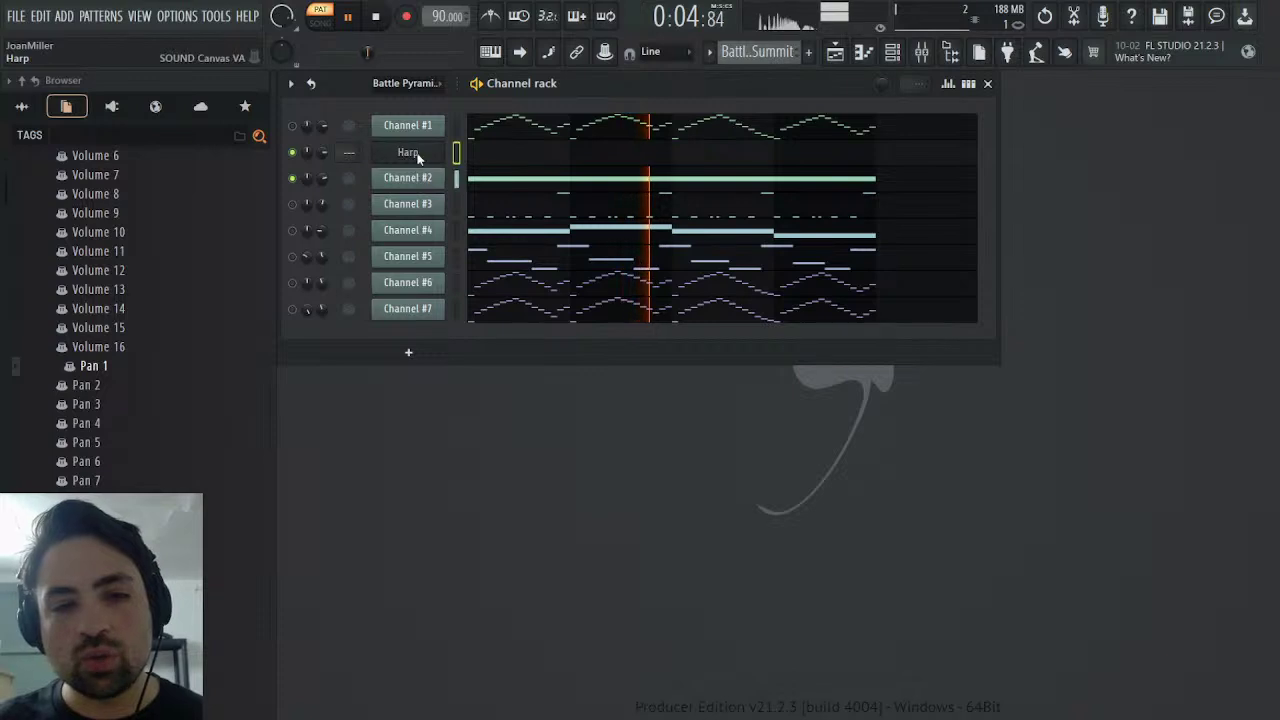
{"action": "left_click", "coordinate": [477, 309]}
{"action": "left_click", "coordinate": [407, 151]}
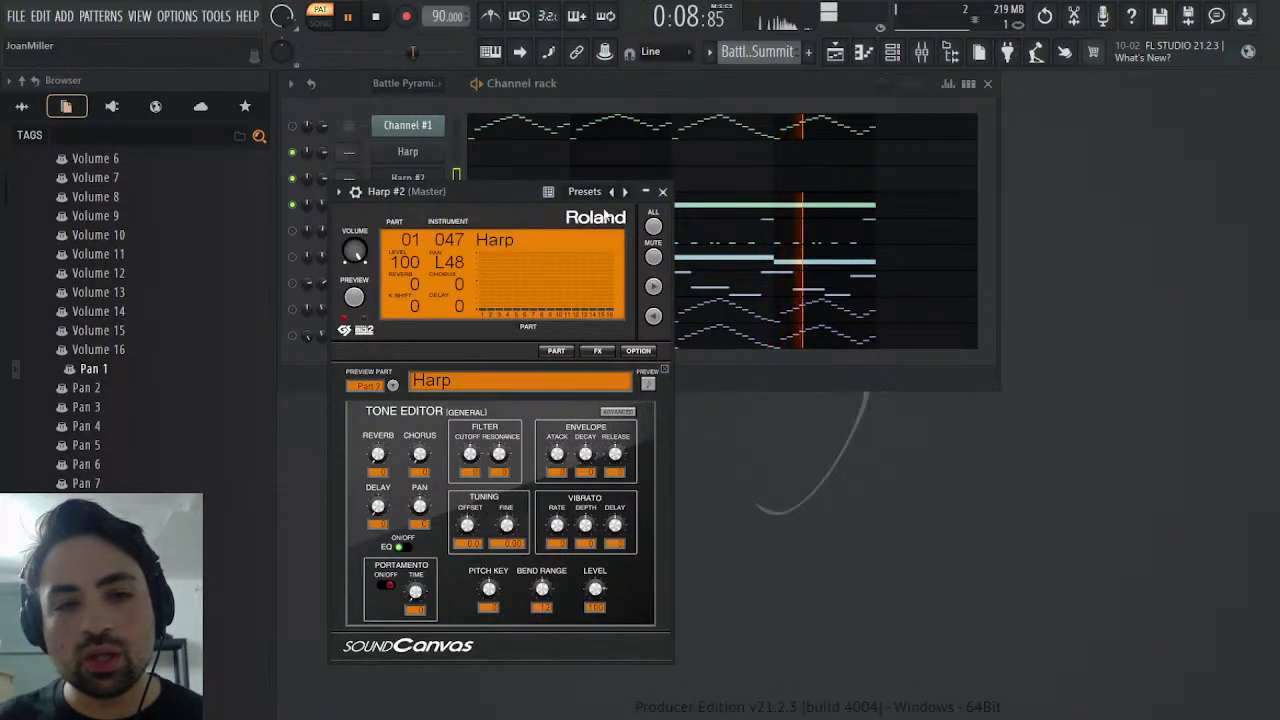
{"action": "left_click", "coordinate": [665, 192]}
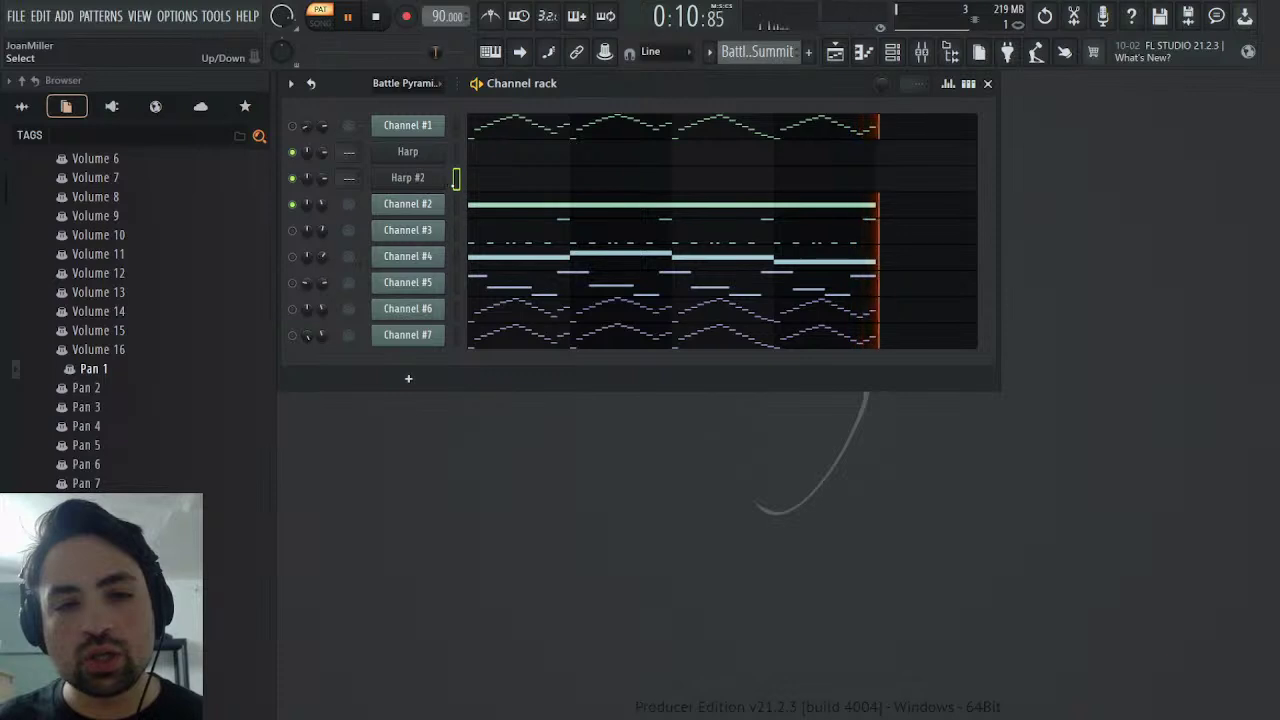
- Move Harp #2 below Channel #2, rename it Strings, load the Strings instrument in its SOUND Canvas VA, and close the plugin window
{"action": "key", "text": "alt+Down"}
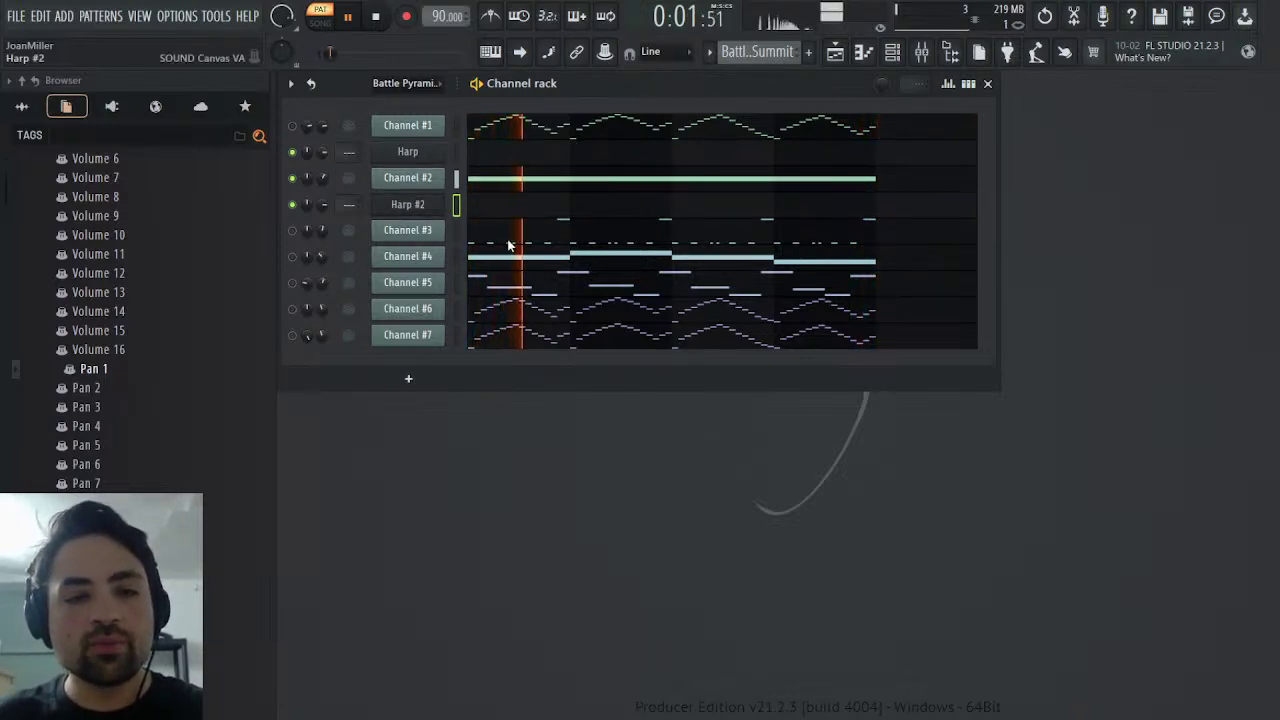
{"action": "type", "text": "Strings"}
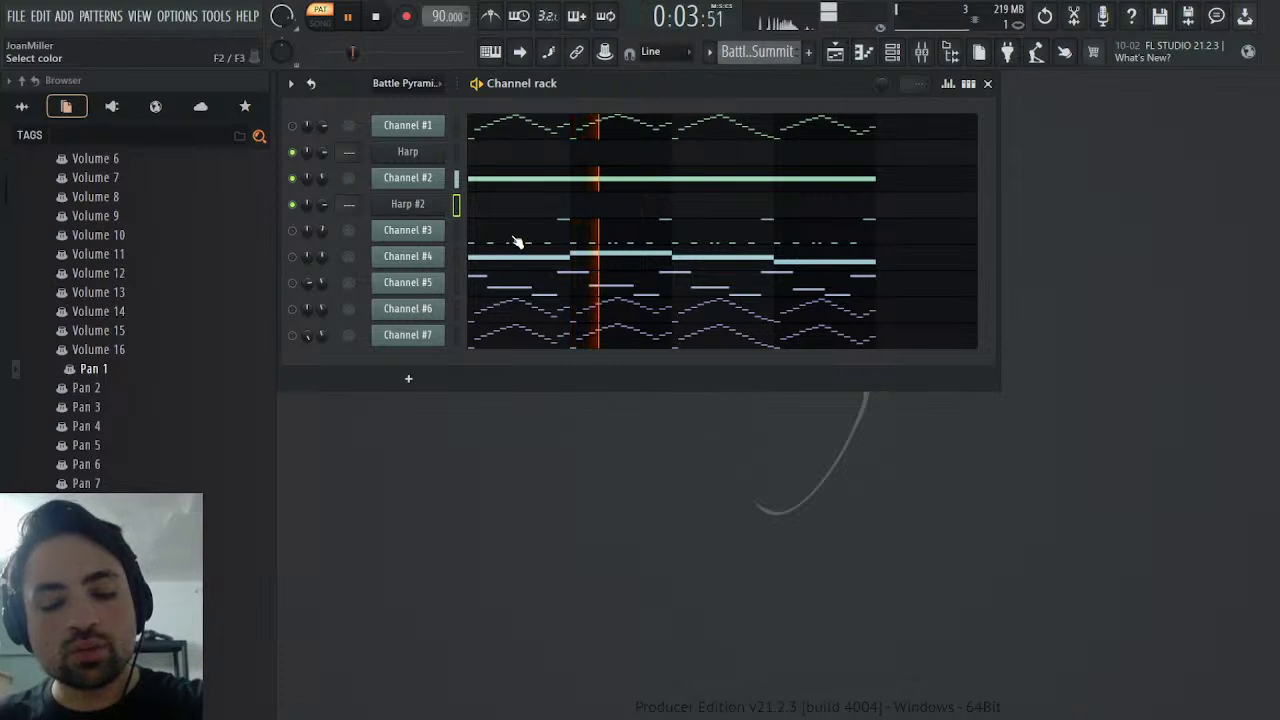
{"action": "key", "text": "Return"}
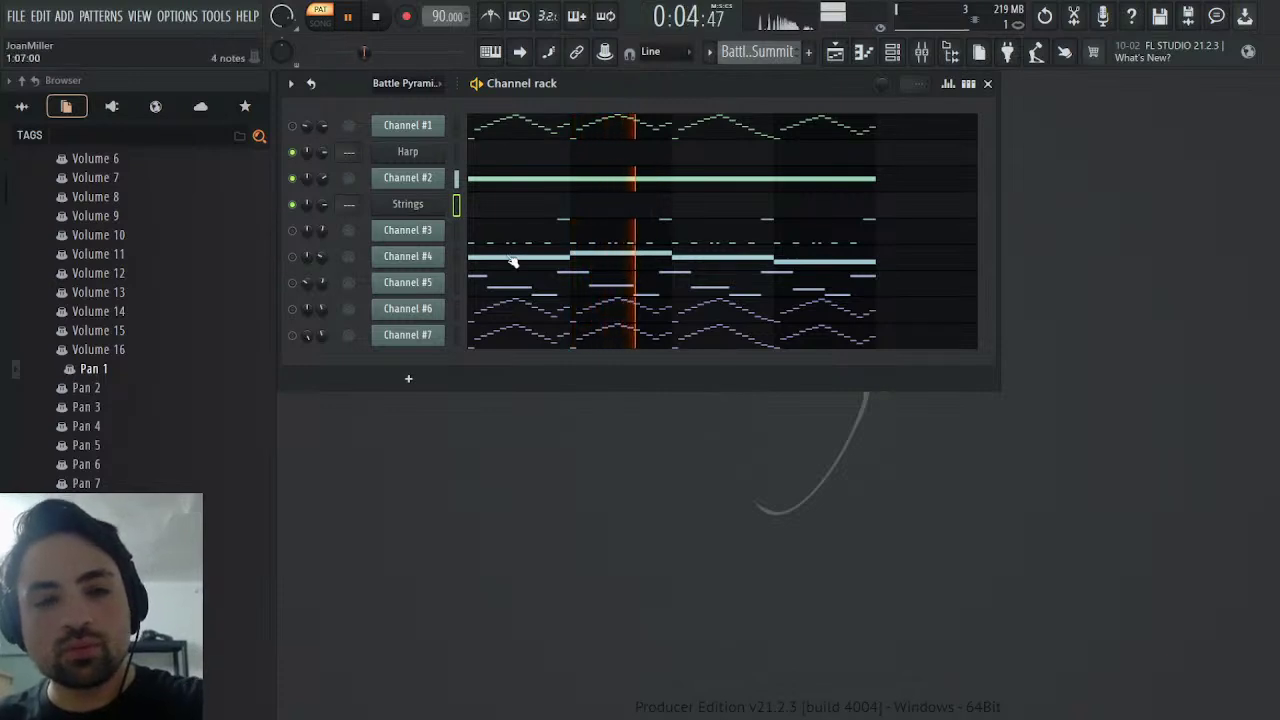
{"action": "left_click", "coordinate": [410, 205]}
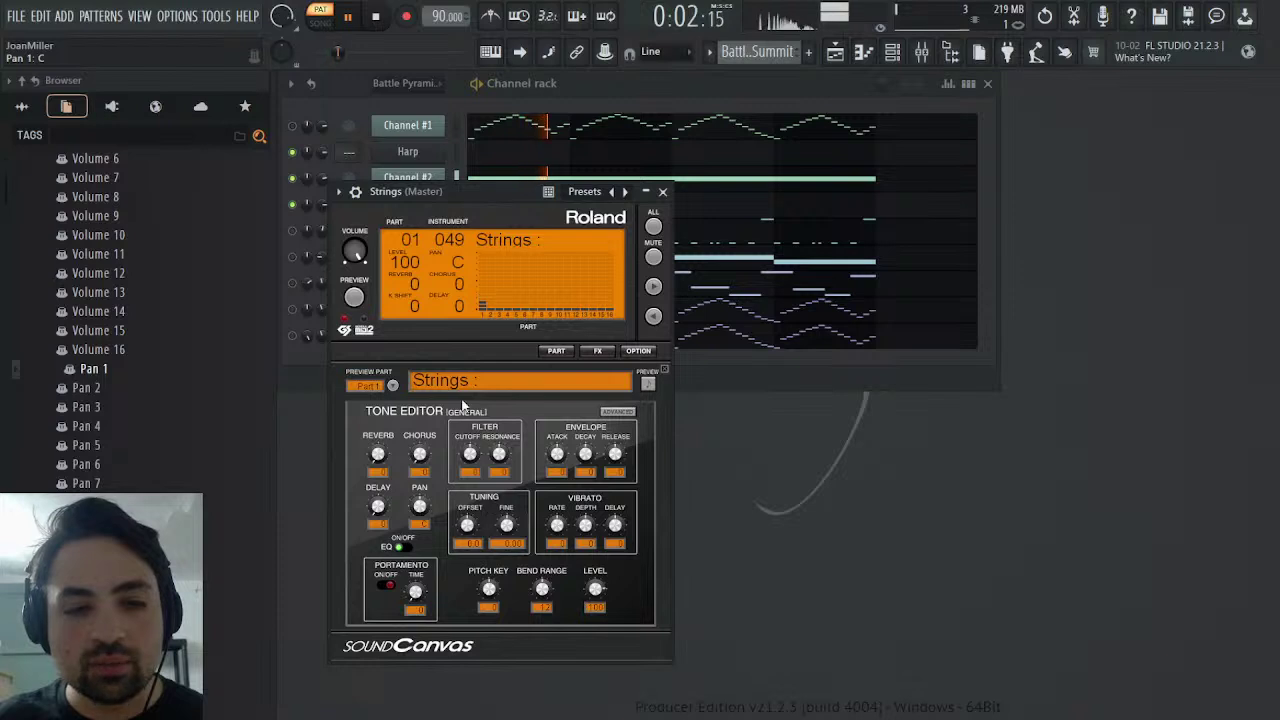
{"action": "left_click", "coordinate": [662, 191]}
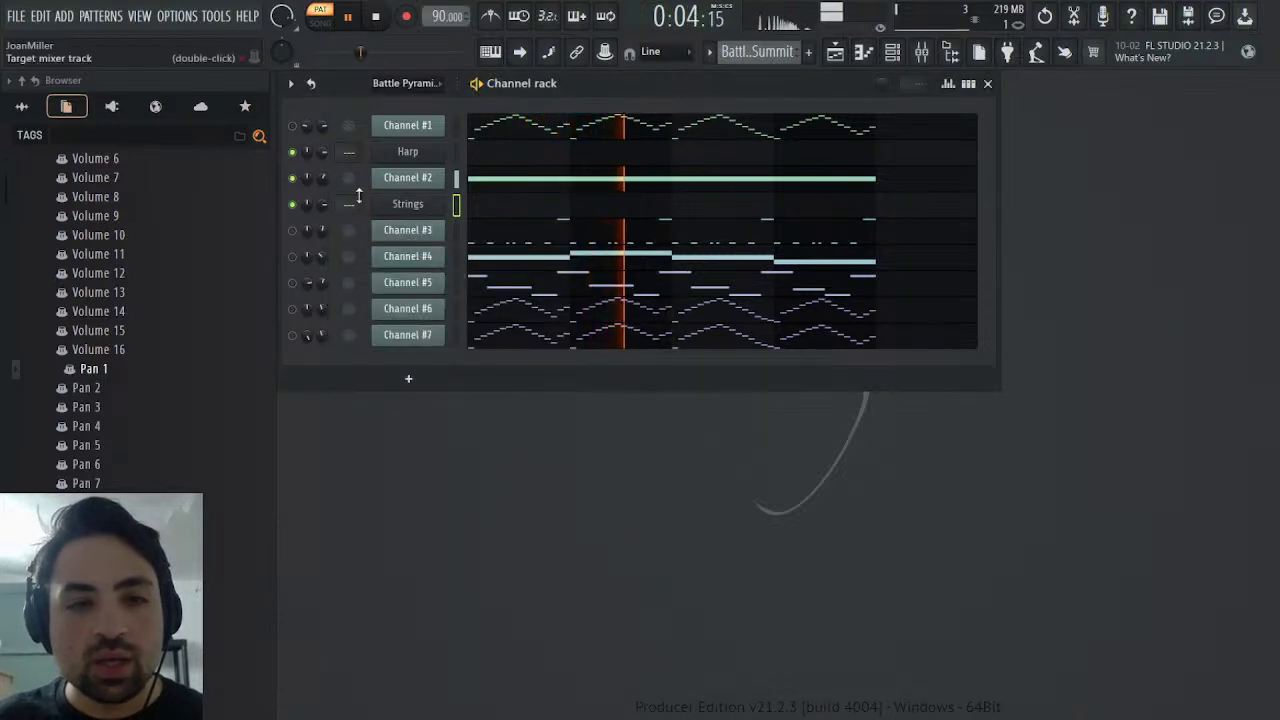
- Stop playback and copy Channel #2's sustained C5 note and its channel volume events
{"action": "left_click", "coordinate": [456, 178]}
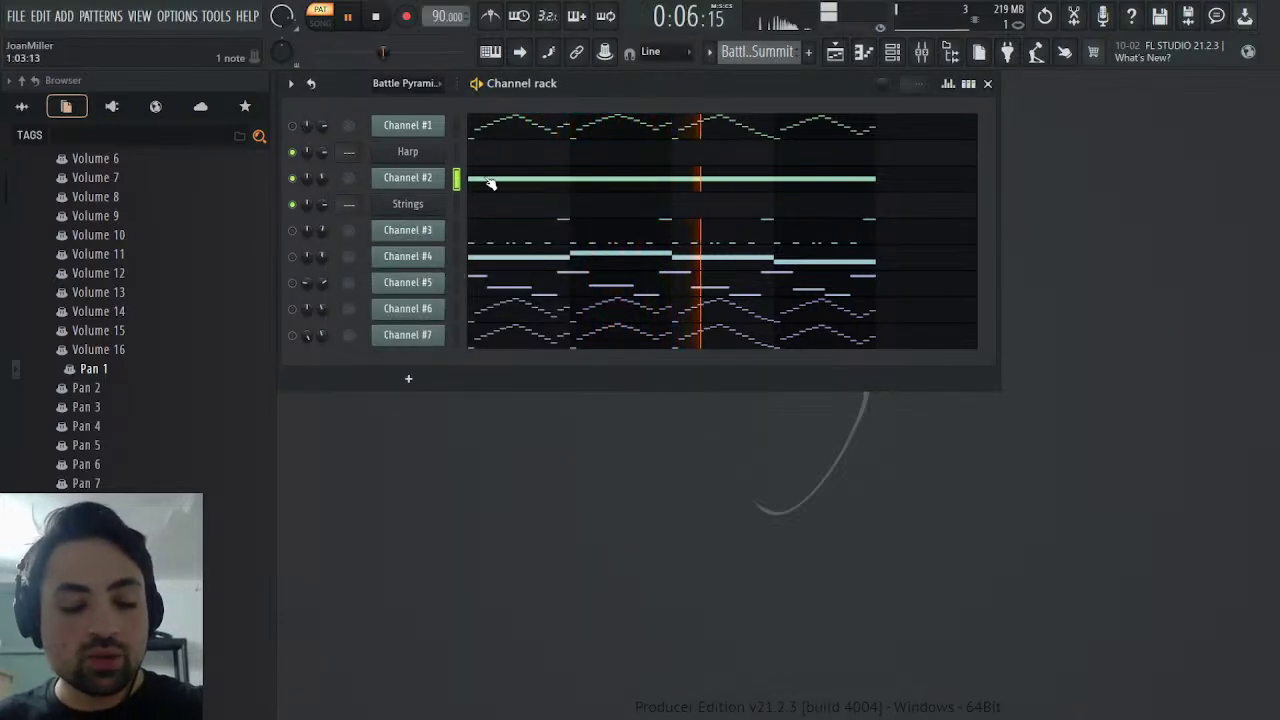
{"action": "left_click", "coordinate": [530, 175]}
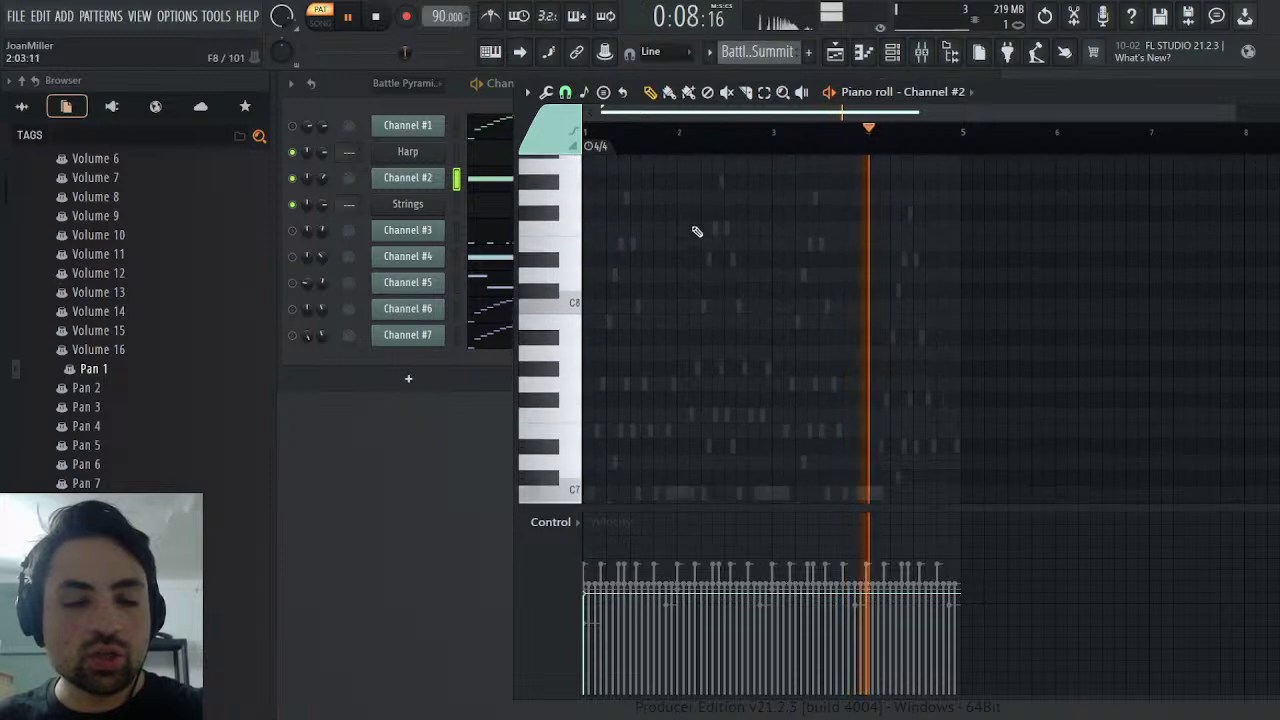
{"action": "scroll", "coordinate": [700, 225], "scroll_direction": "down", "scroll_amount": 1}
{"action": "key", "text": "space"}
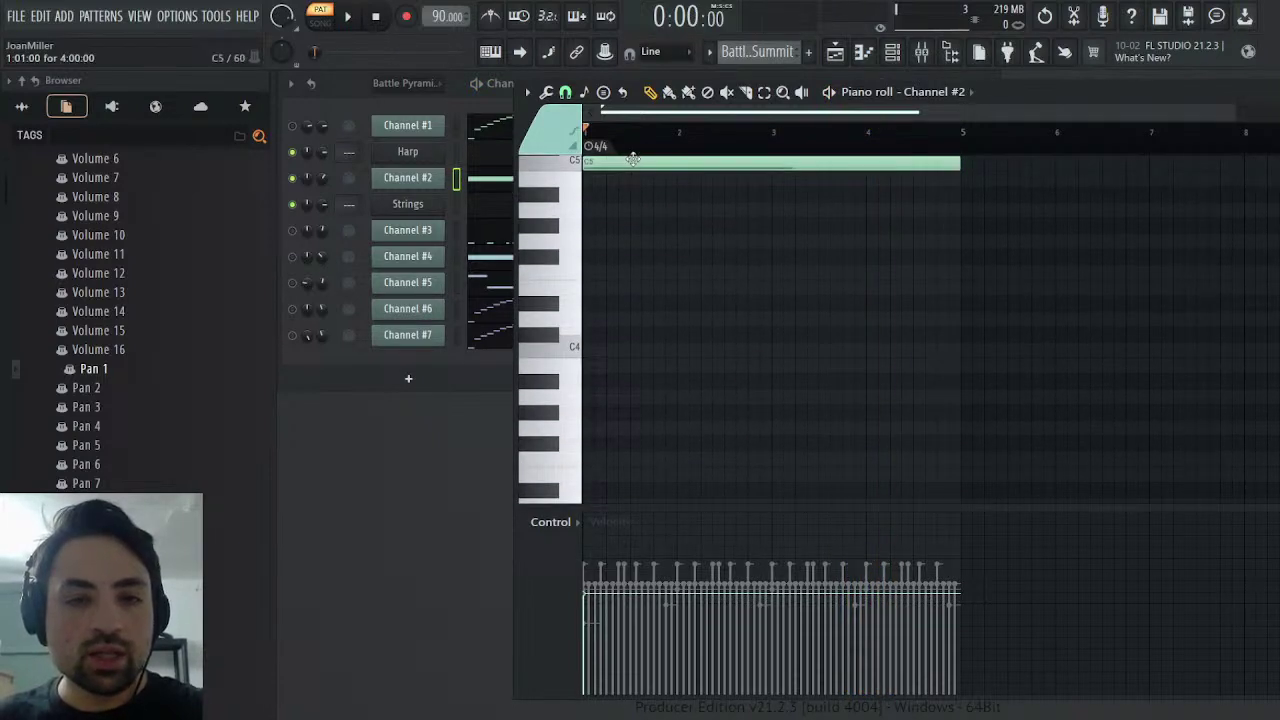
{"action": "scroll", "coordinate": [680, 245], "scroll_direction": "up", "scroll_amount": 5}
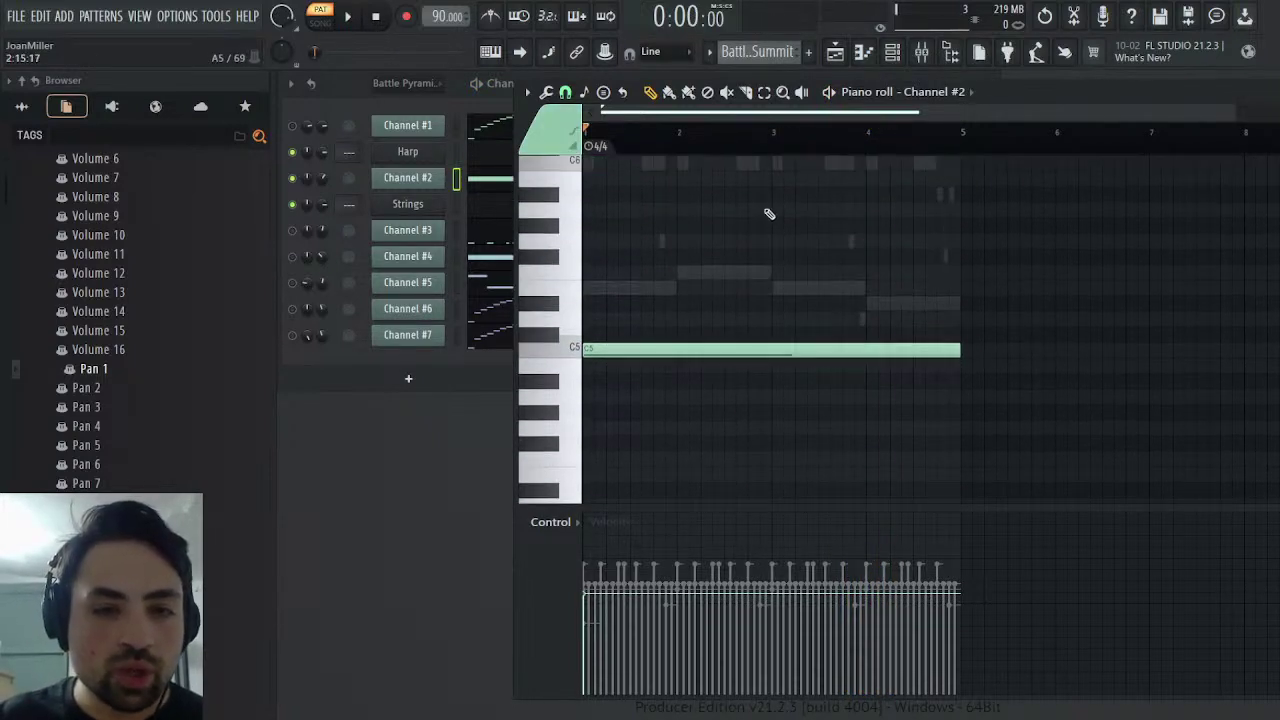
{"action": "key", "text": "Escape"}
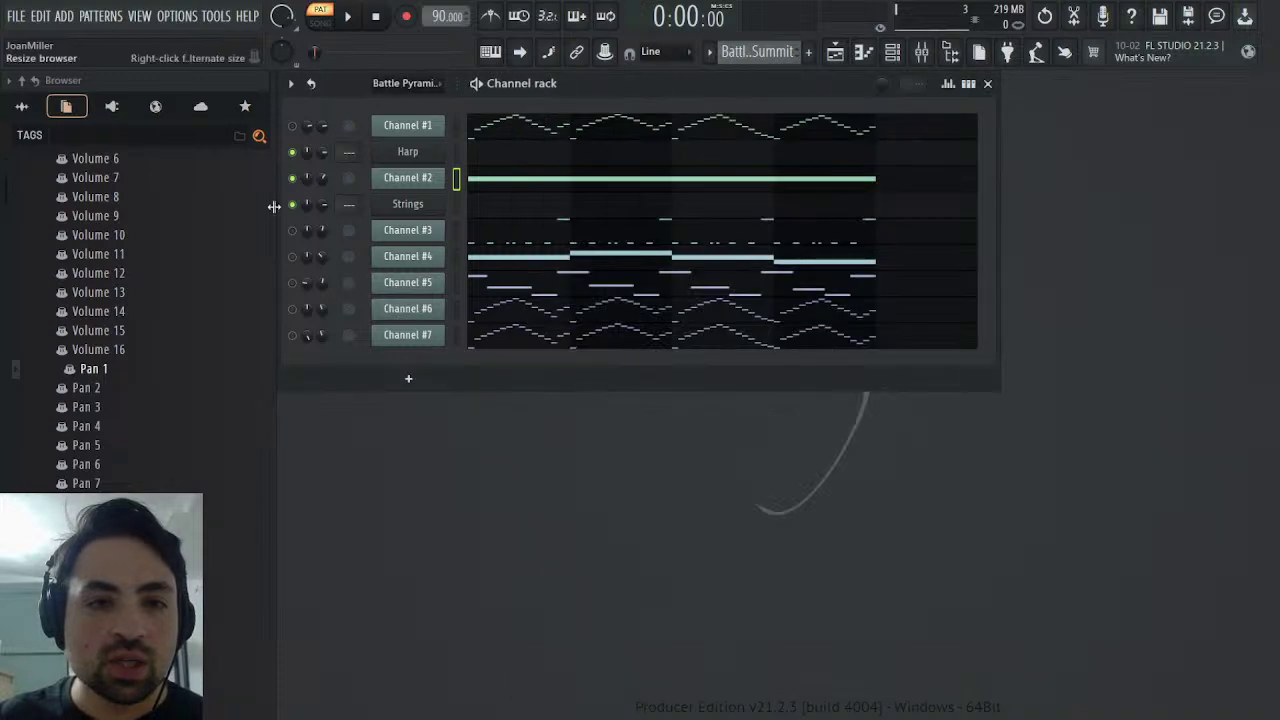
{"action": "left_click", "coordinate": [340, 203]}
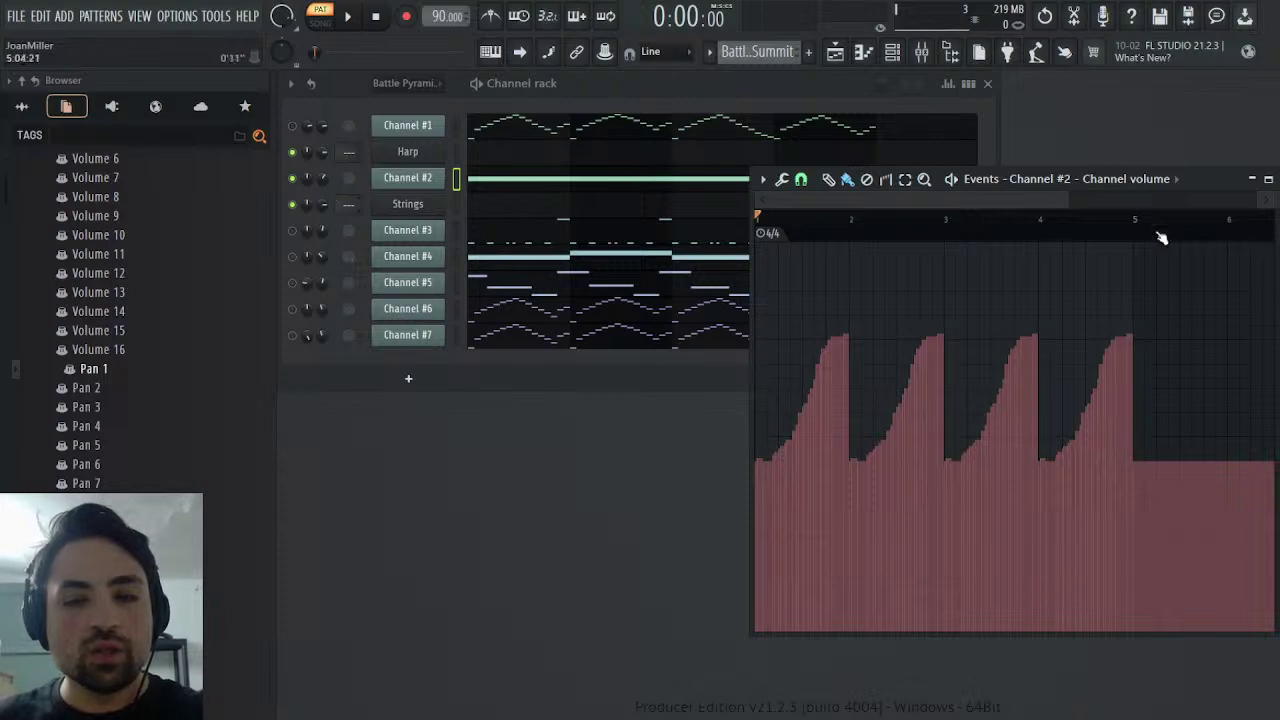
{"action": "key", "text": "Escape"}
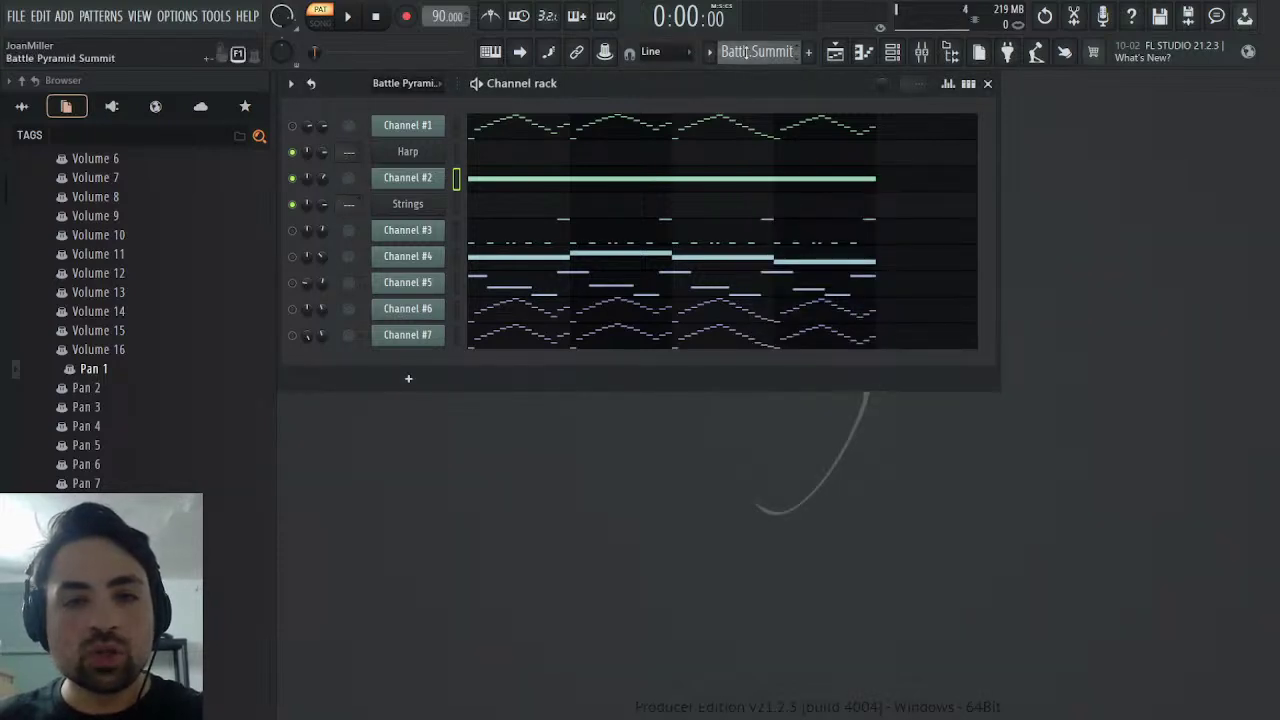
- Switch to the Melody pattern, paste the sustained C5 note into the Strings piano roll, and briefly play it
{"action": "key", "text": "plus"}
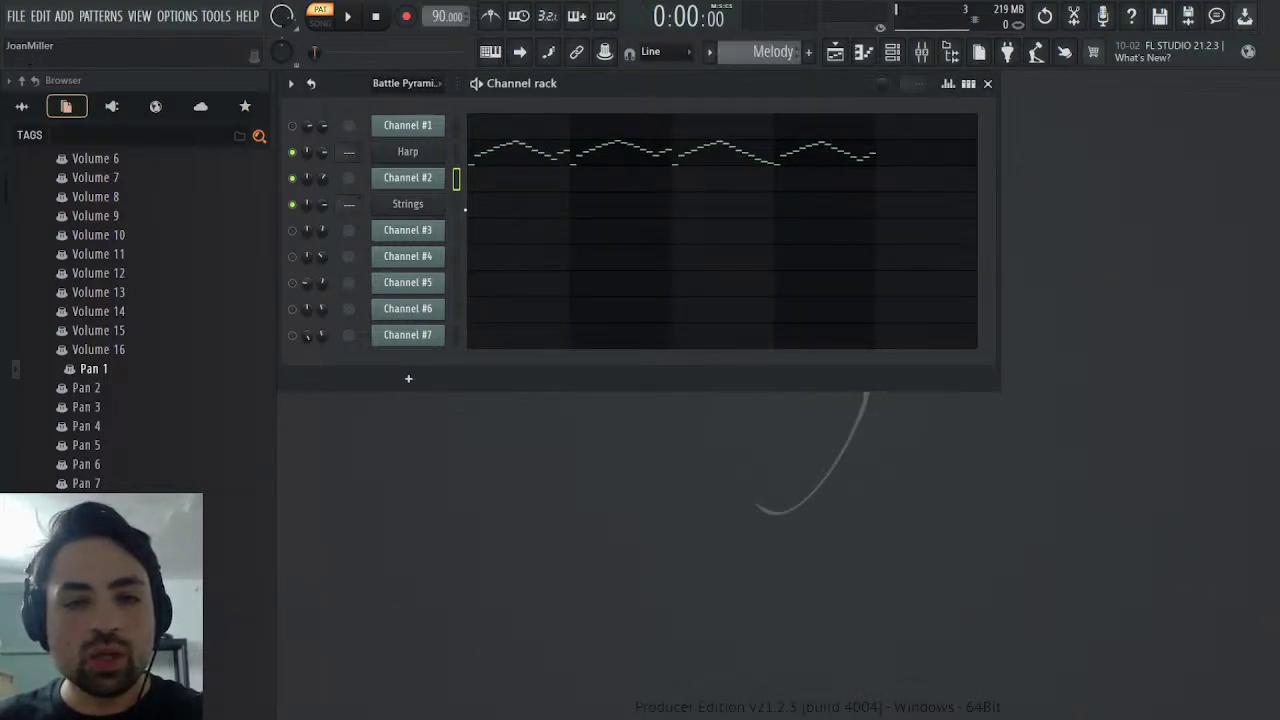
{"action": "left_click", "coordinate": [466, 208]}
{"action": "left_click", "coordinate": [590, 335]}
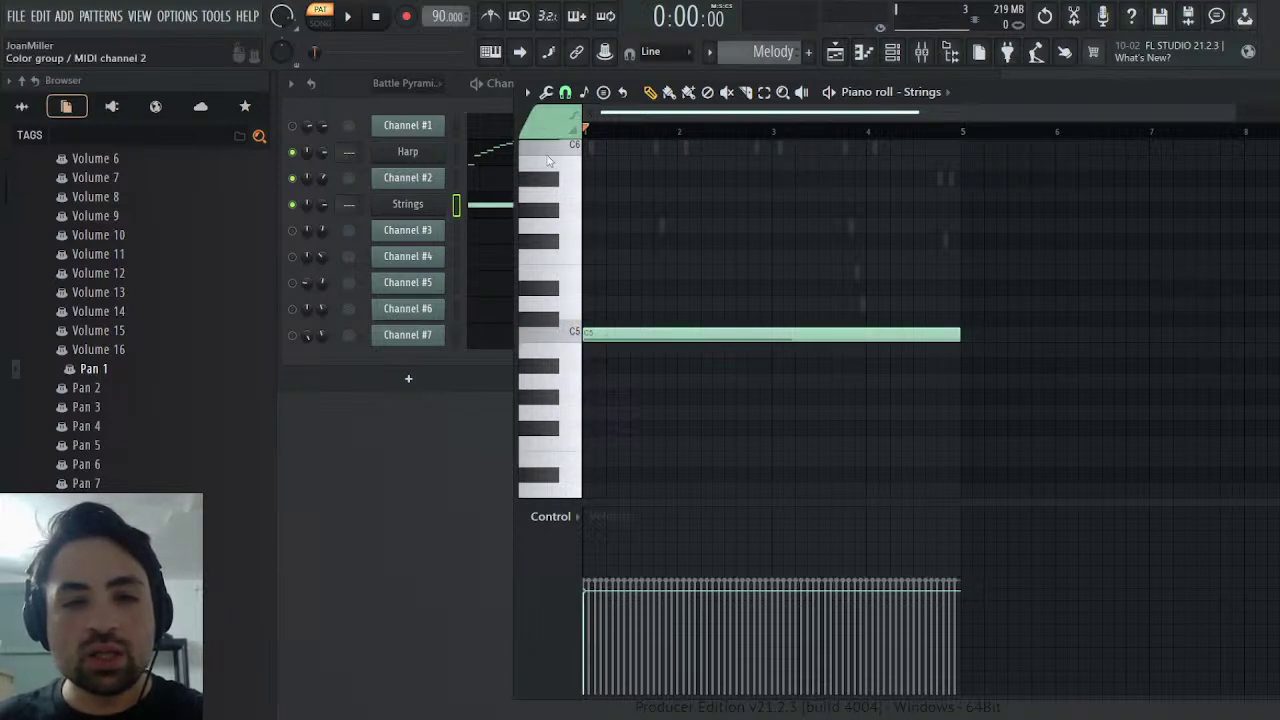
{"action": "key", "text": "space"}
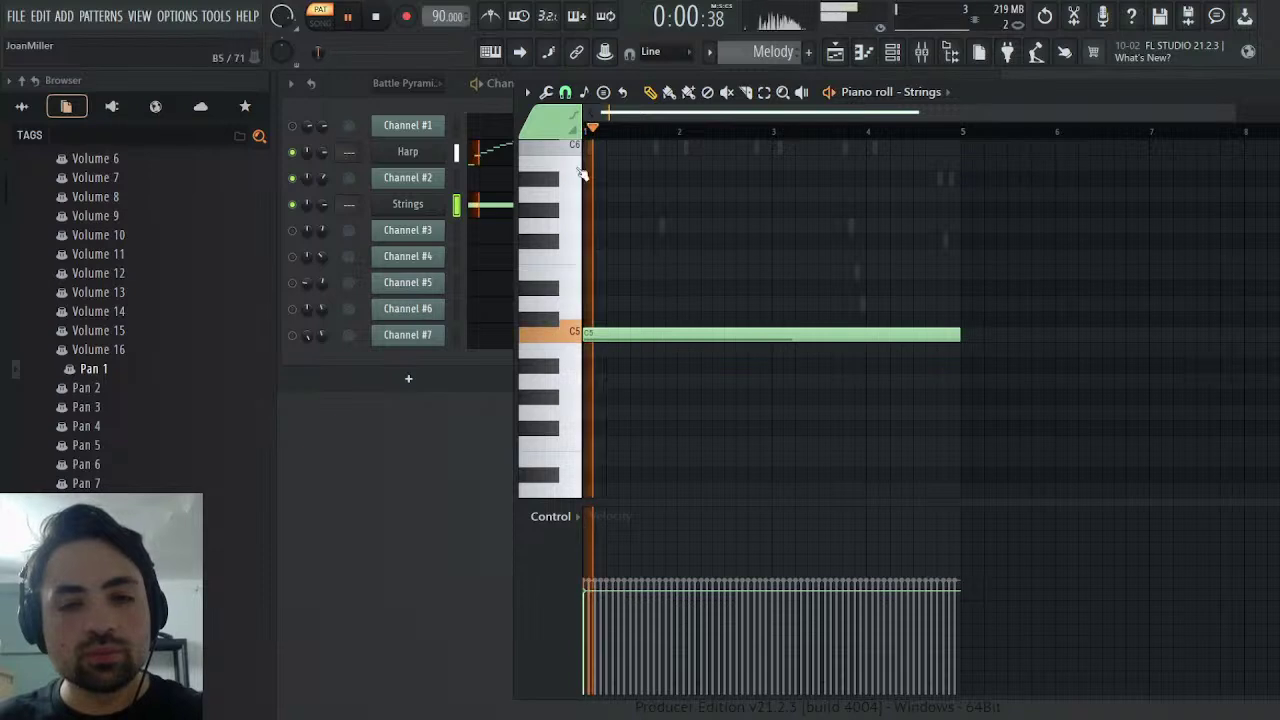
{"action": "key", "text": "space"}
- Paste the copied volume swells into Strings' channel volume events, play the pattern, and close the event editor and piano roll
{"action": "left_click", "coordinate": [324, 205]}
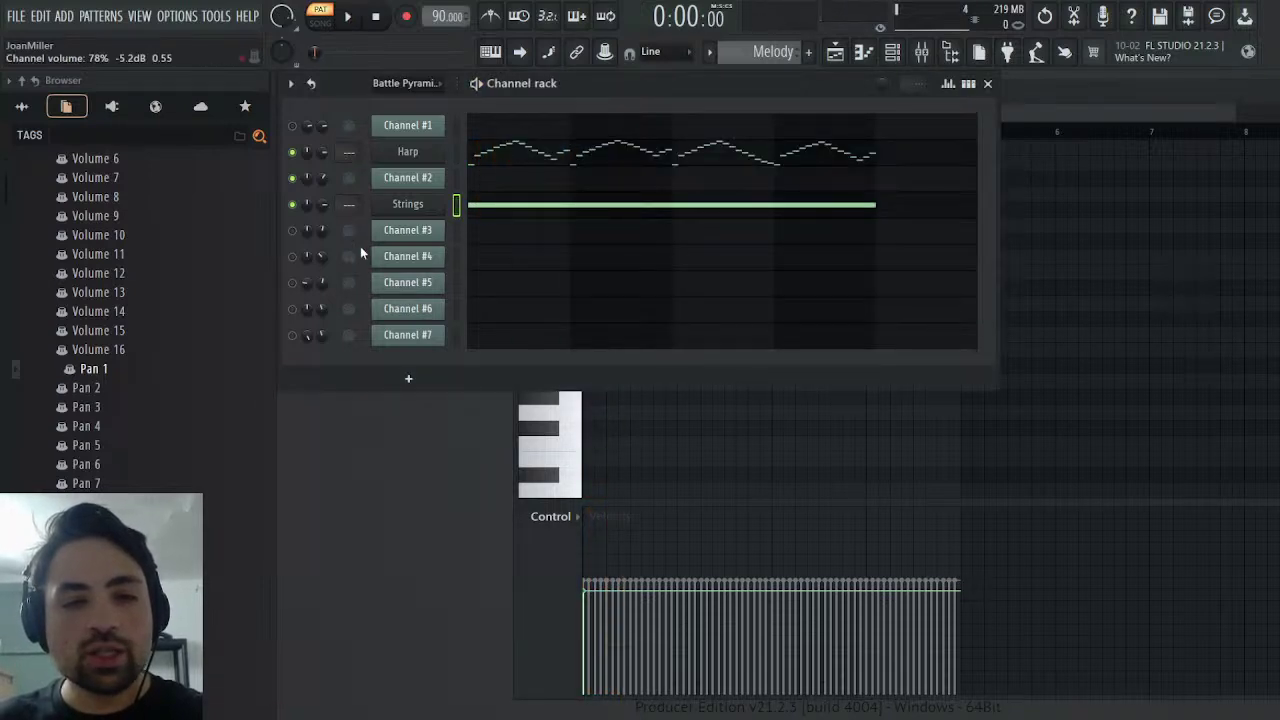
{"action": "left_click", "coordinate": [361, 248]}
{"action": "key", "text": "space"}
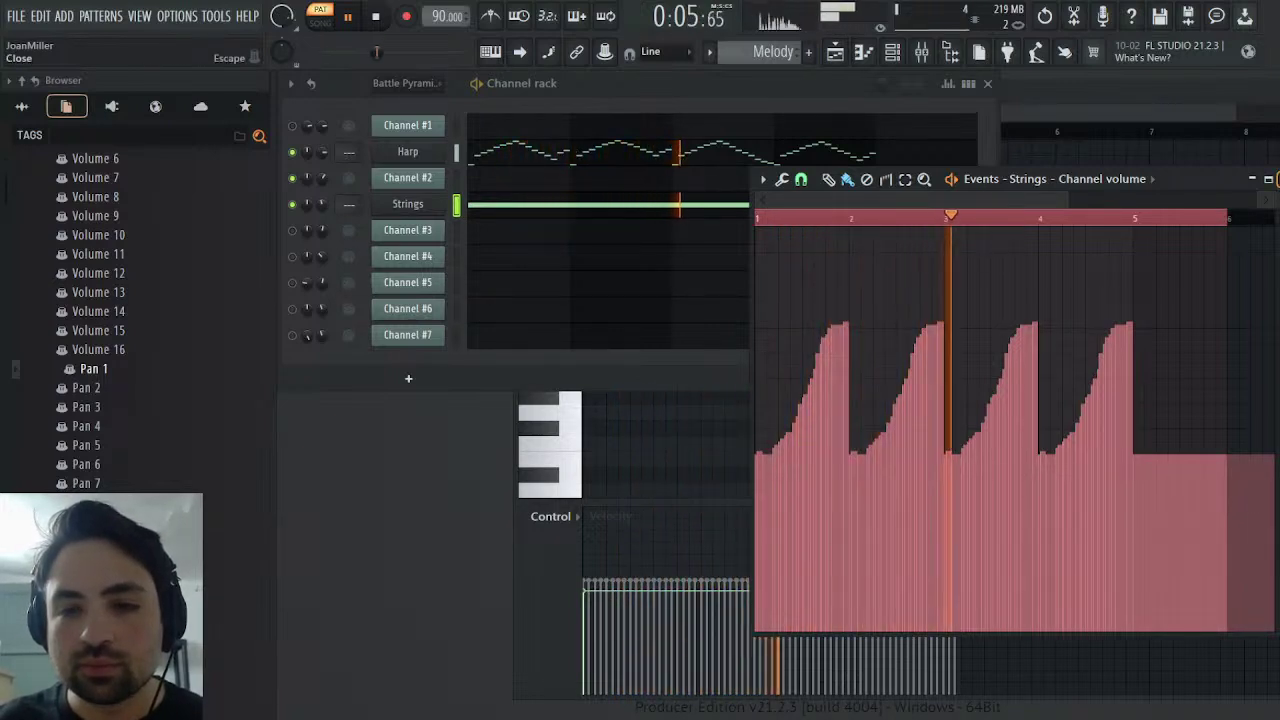
{"action": "left_click", "coordinate": [1276, 179]}
{"action": "key", "text": "Escape"}
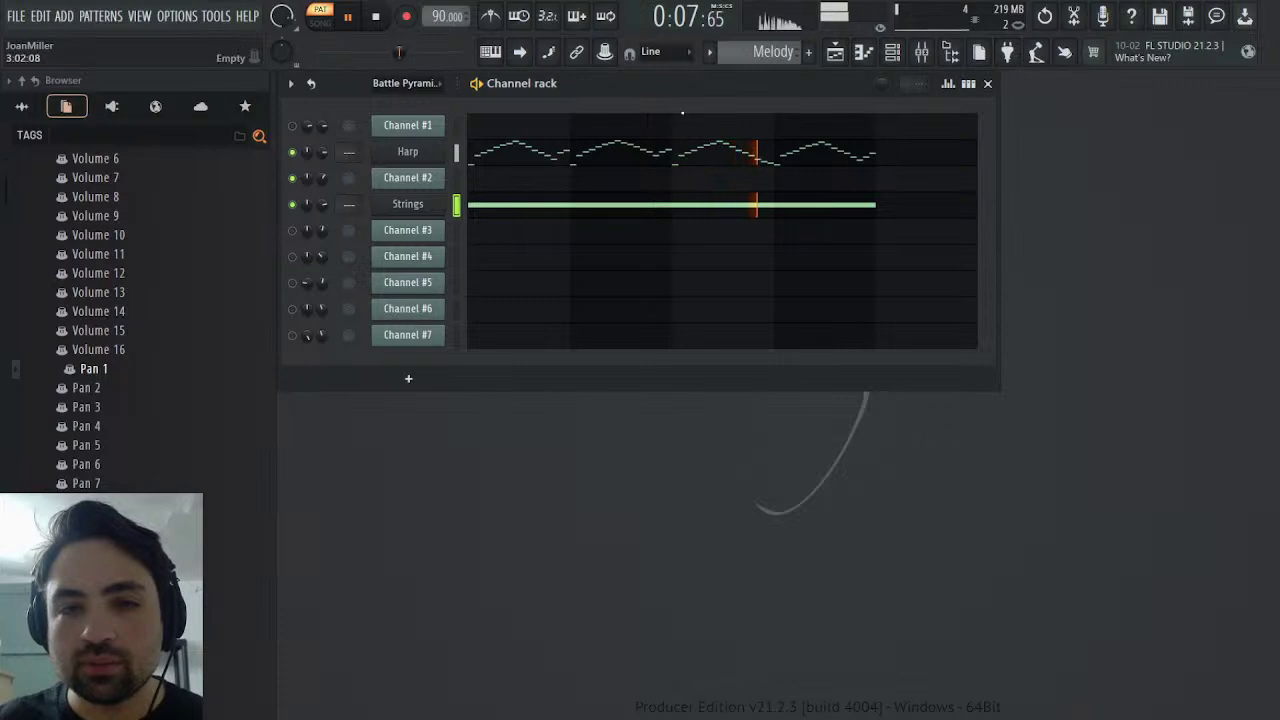
- Return to the Battle Pyramid Summit pattern, mute Channel #2, unmute Channel #3, and play it
{"action": "scroll", "coordinate": [772, 50], "scroll_direction": "up", "scroll_amount": 1}
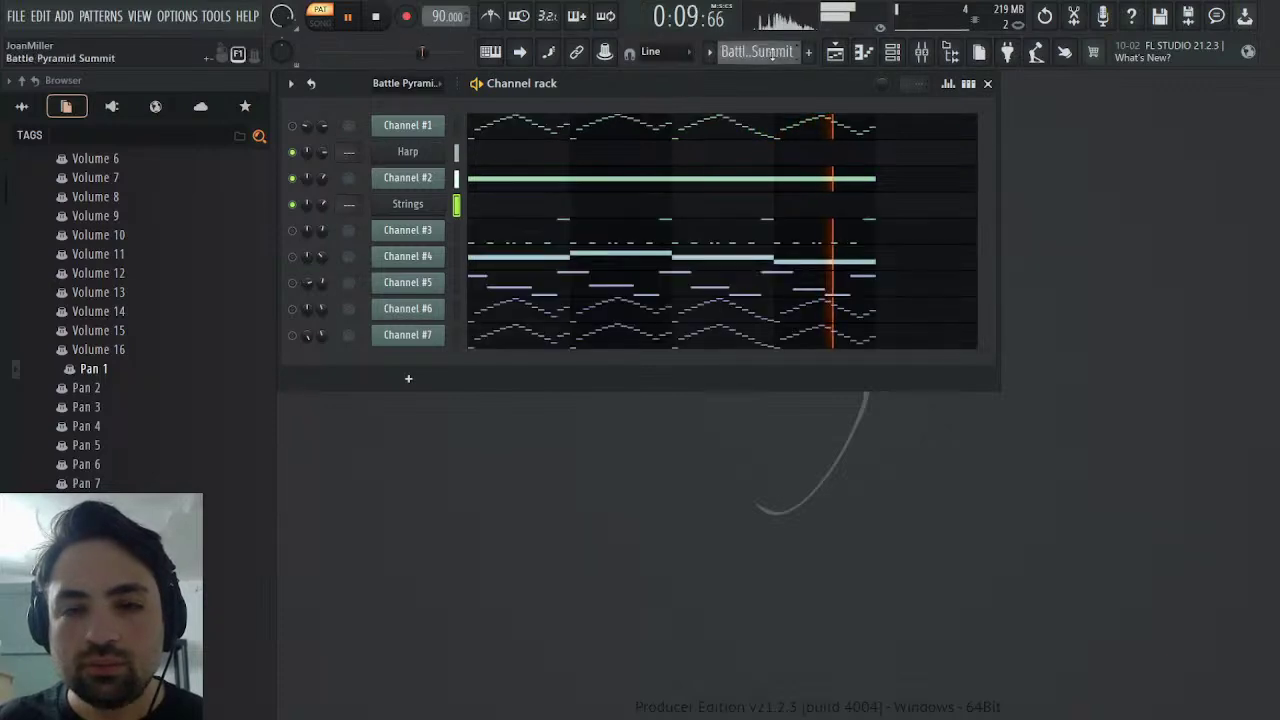
{"action": "left_click", "coordinate": [375, 17]}
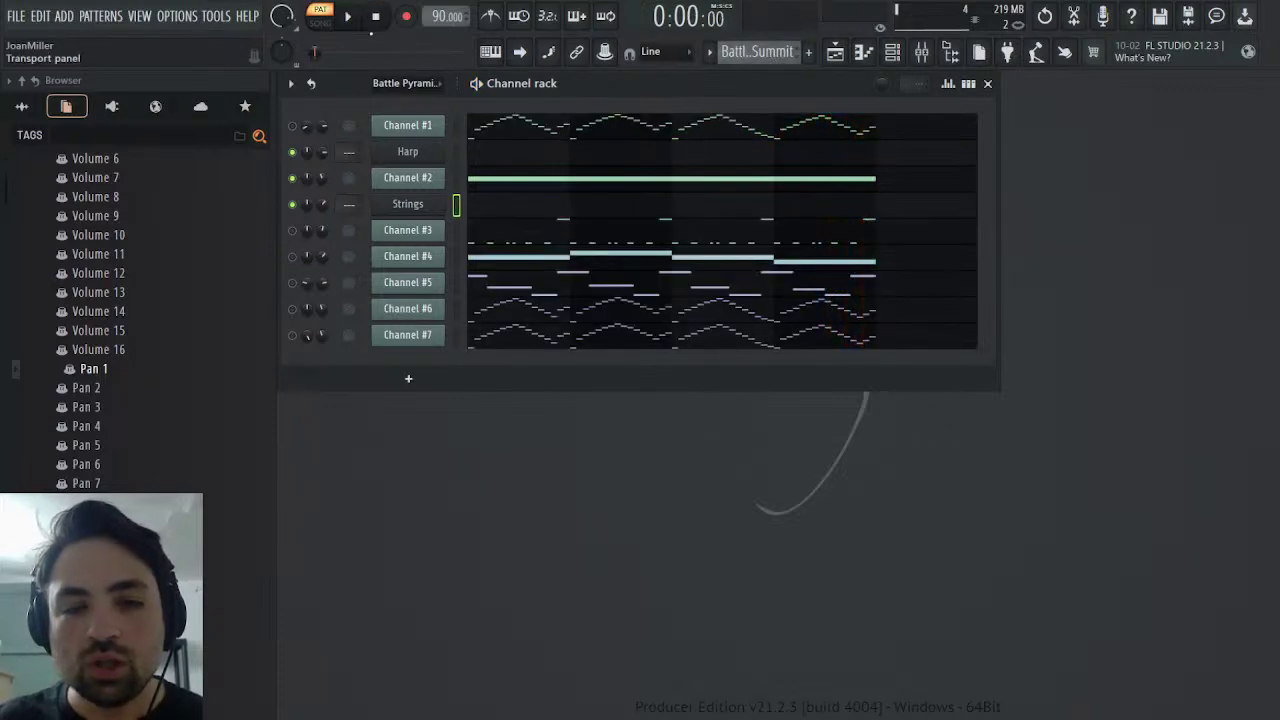
{"action": "left_click", "coordinate": [432, 180]}
{"action": "left_click", "coordinate": [379, 214]}
{"action": "left_click", "coordinate": [379, 214]}
{"action": "left_click", "coordinate": [840, 214]}
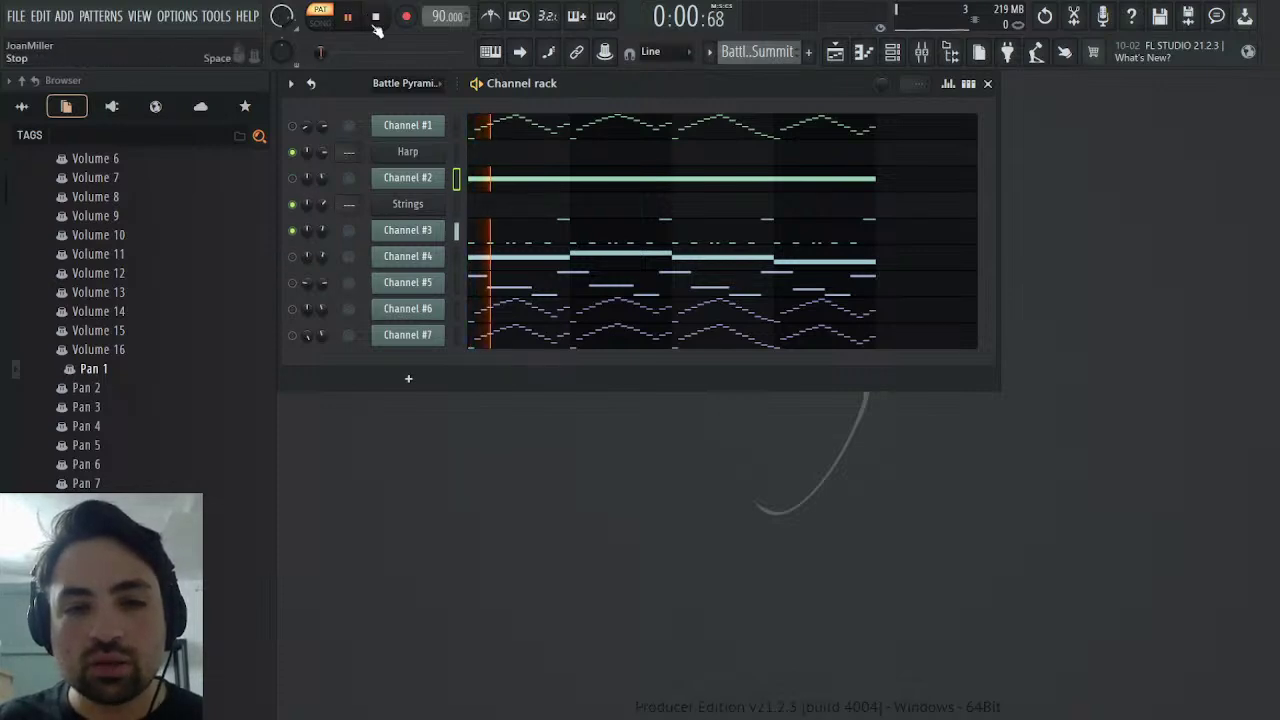
- Examine Channel #3's MIDI Out patch settings and its notes in the piano roll
{"action": "left_click", "coordinate": [430, 231]}
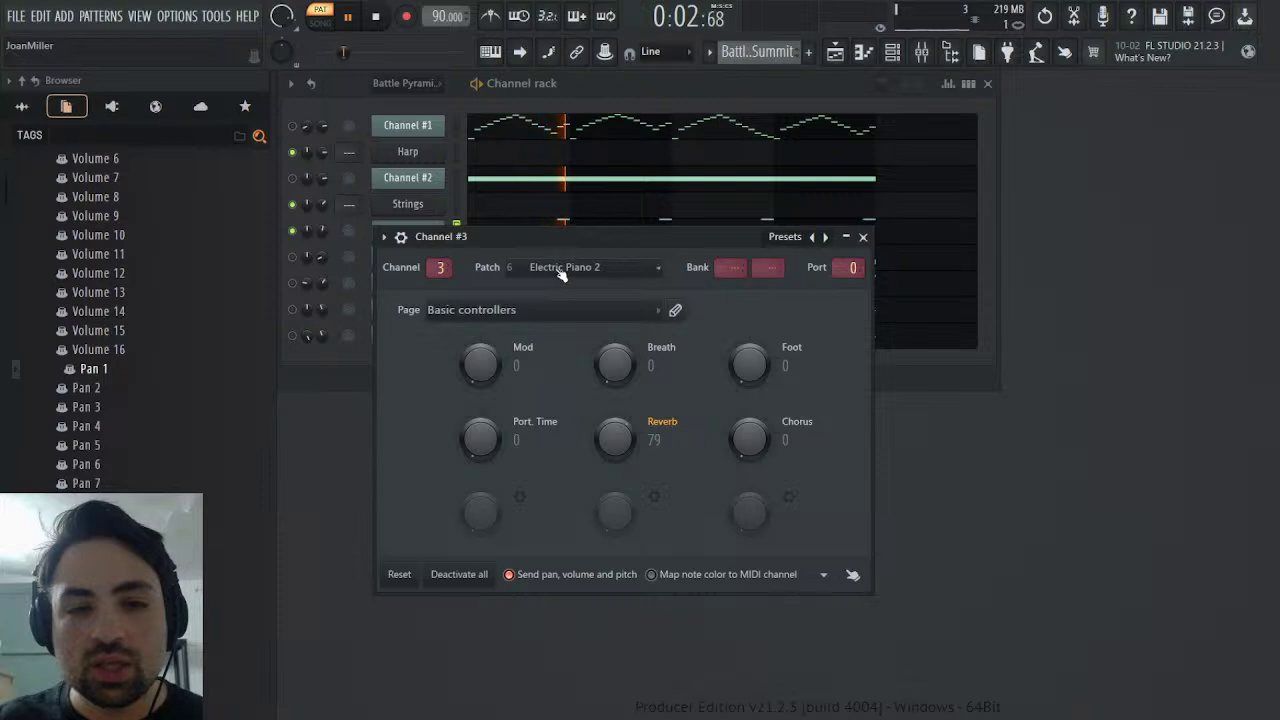
{"action": "left_click", "coordinate": [863, 237]}
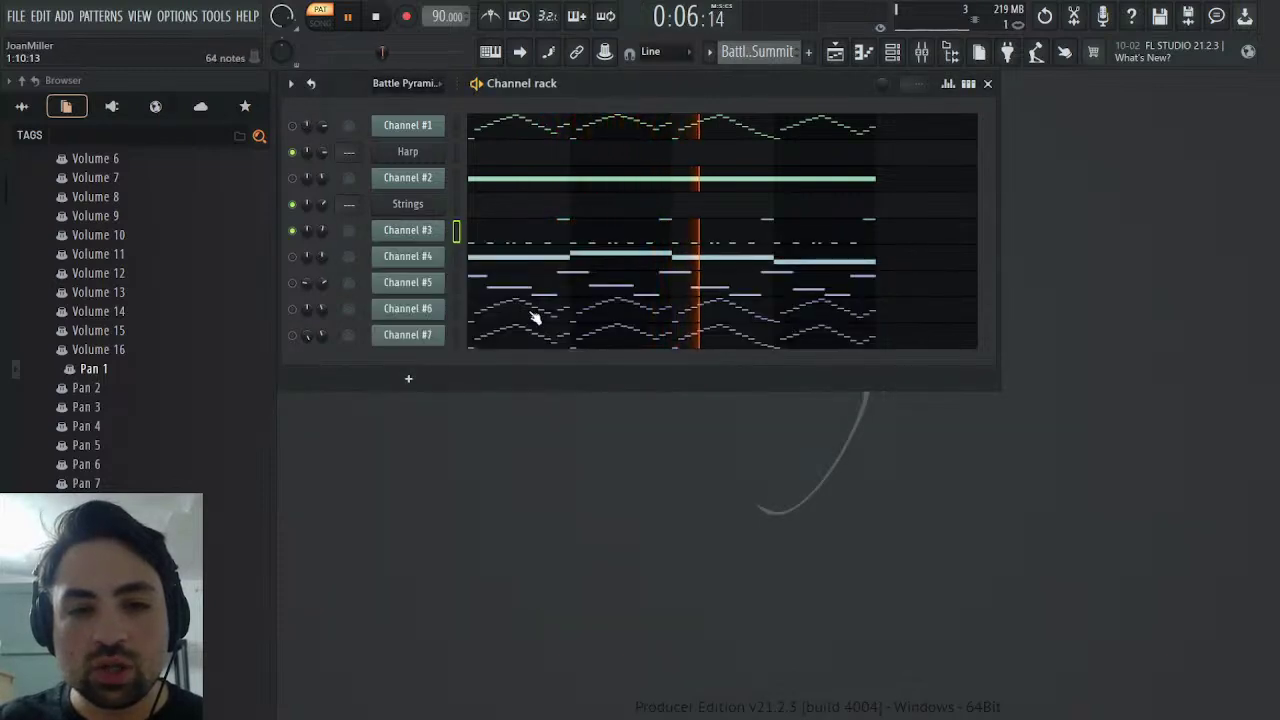
{"action": "left_click", "coordinate": [529, 230]}
{"action": "scroll", "coordinate": [748, 282], "scroll_direction": "down", "scroll_amount": 4}
{"action": "scroll", "coordinate": [748, 281], "scroll_direction": "up", "scroll_amount": 1}
{"action": "scroll", "coordinate": [752, 284], "scroll_direction": "up", "scroll_amount": 4}
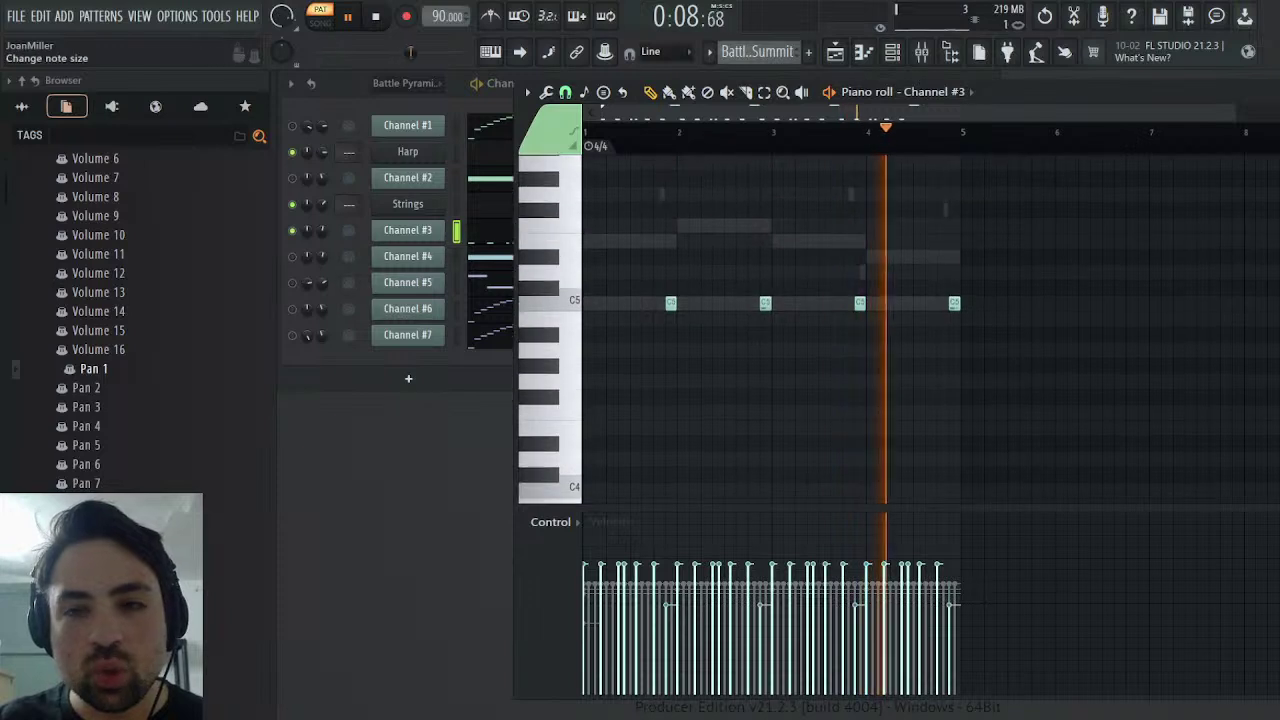
{"action": "key", "text": "Escape"}
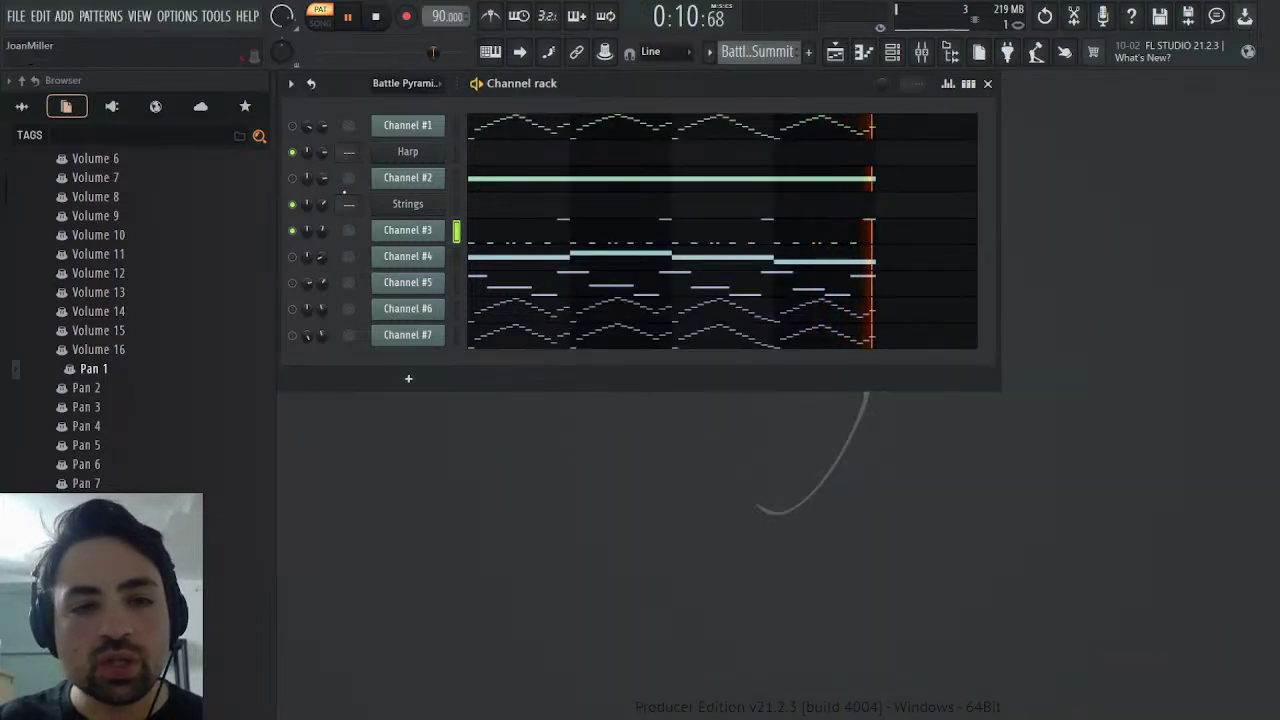
- Set channel 3's patch to Lead 1 (square) in the Fruity LSD on mixer Insert 1, then close the plugin and mixer
{"action": "left_click", "coordinate": [921, 52]}
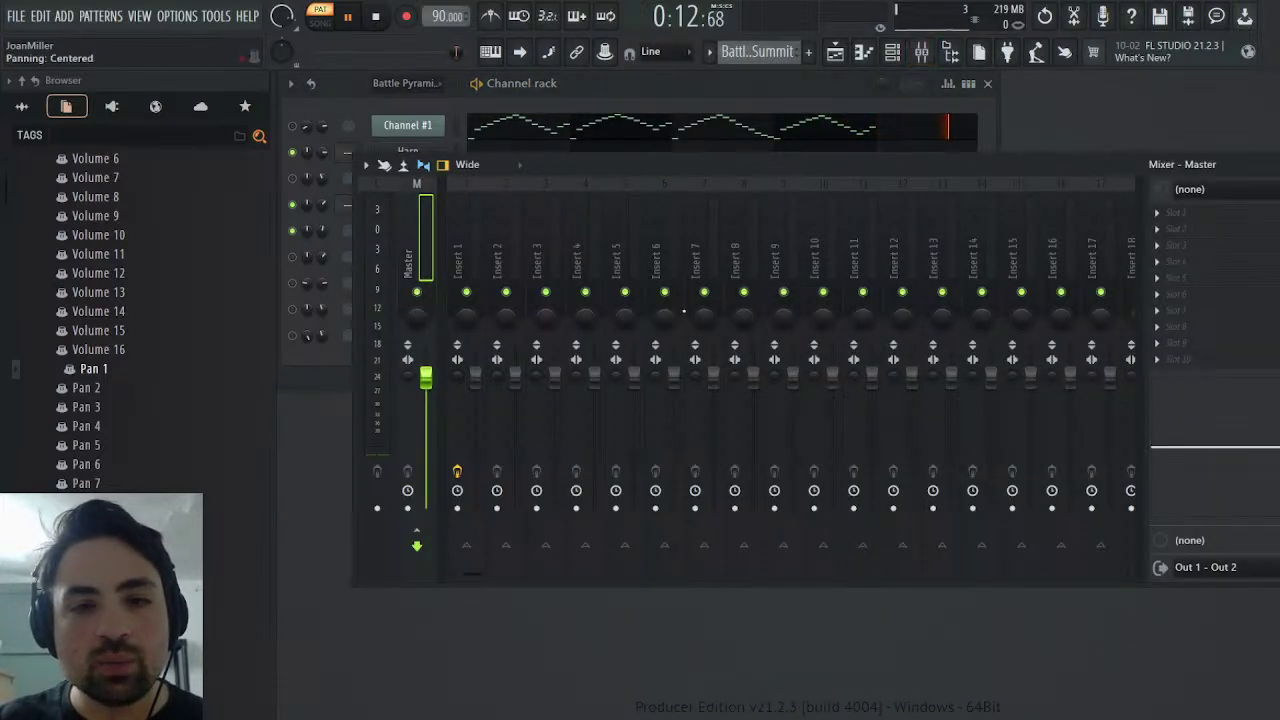
{"action": "left_click", "coordinate": [480, 262]}
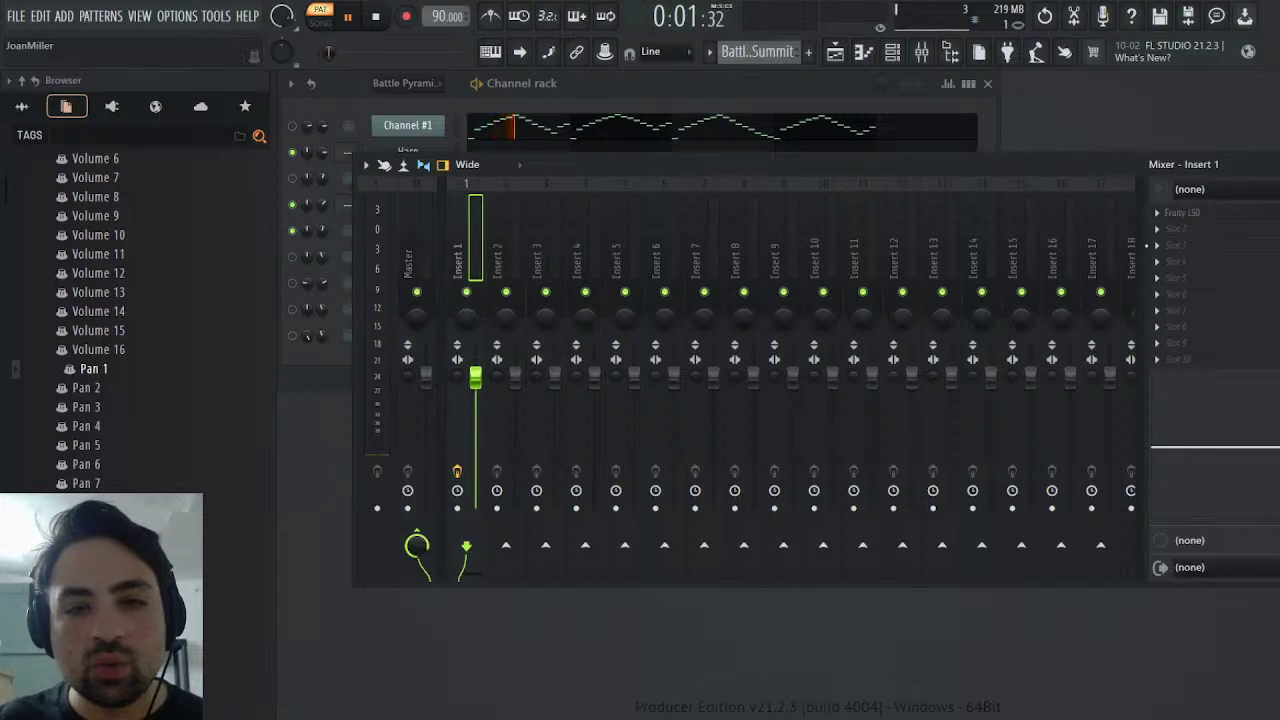
{"action": "left_click", "coordinate": [1191, 218]}
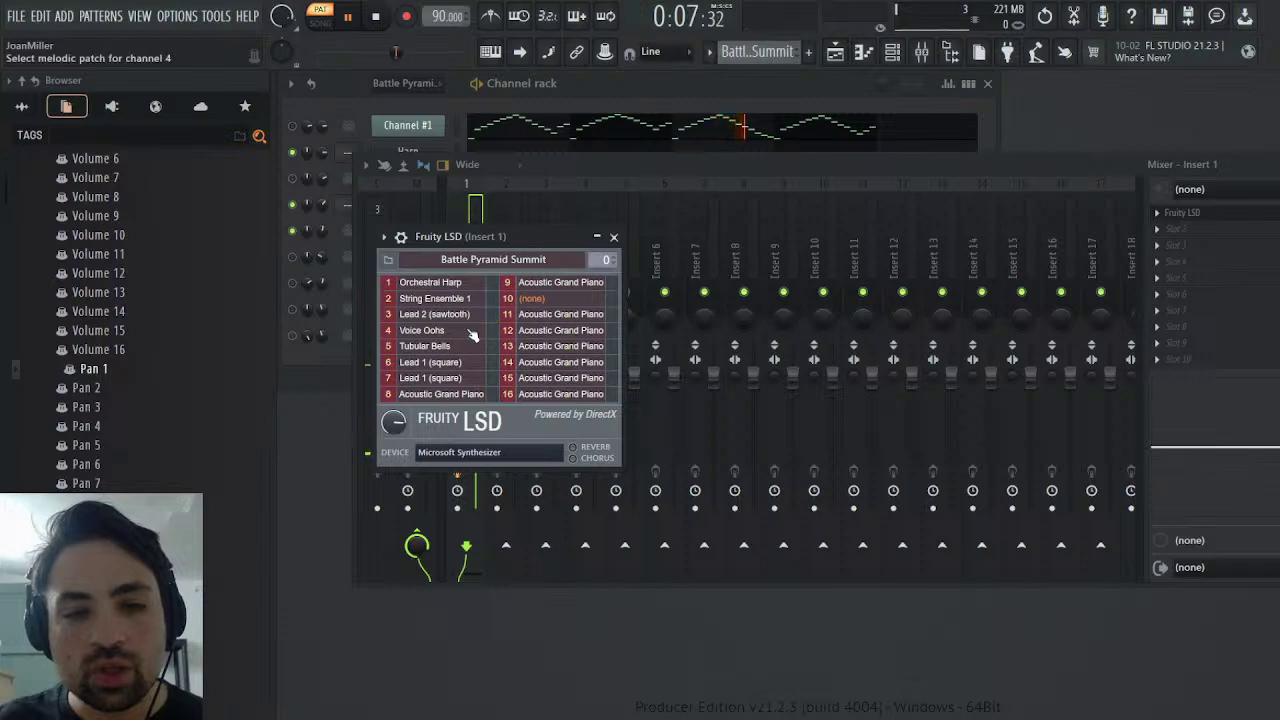
{"action": "scroll", "coordinate": [460, 318], "scroll_direction": "down", "scroll_amount": 1}
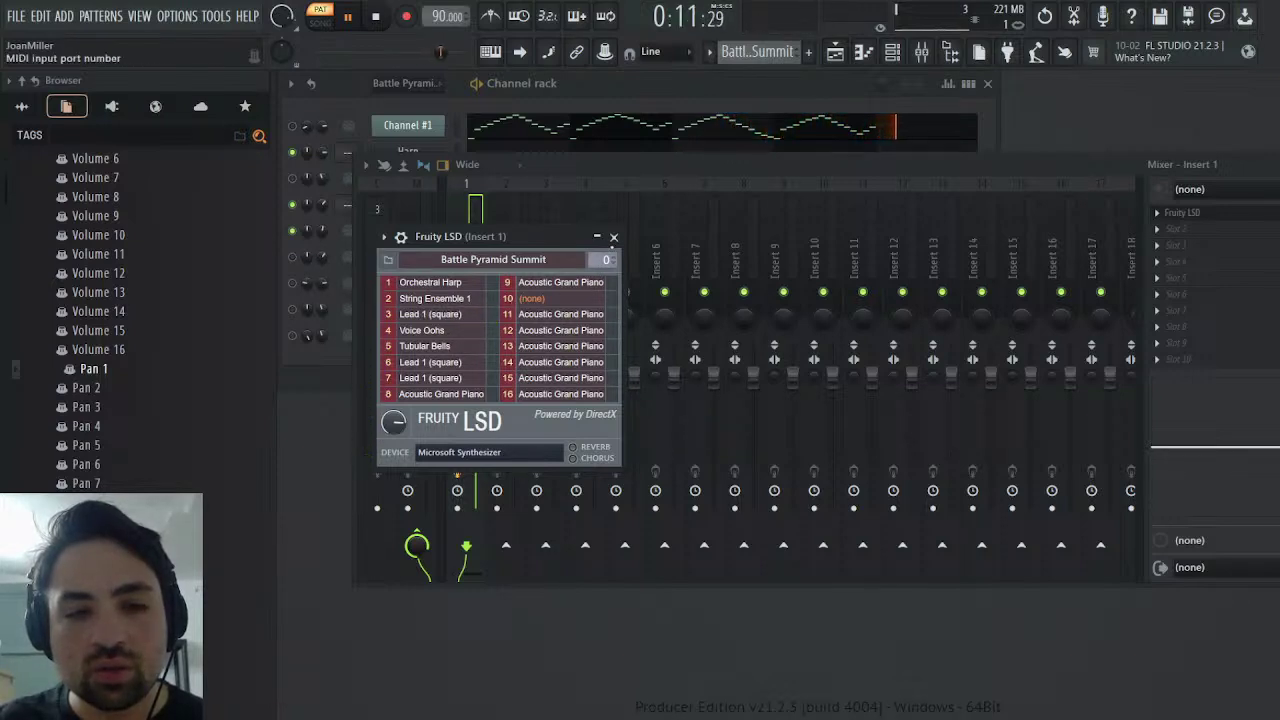
{"action": "left_click", "coordinate": [614, 237]}
{"action": "key", "text": "F9"}
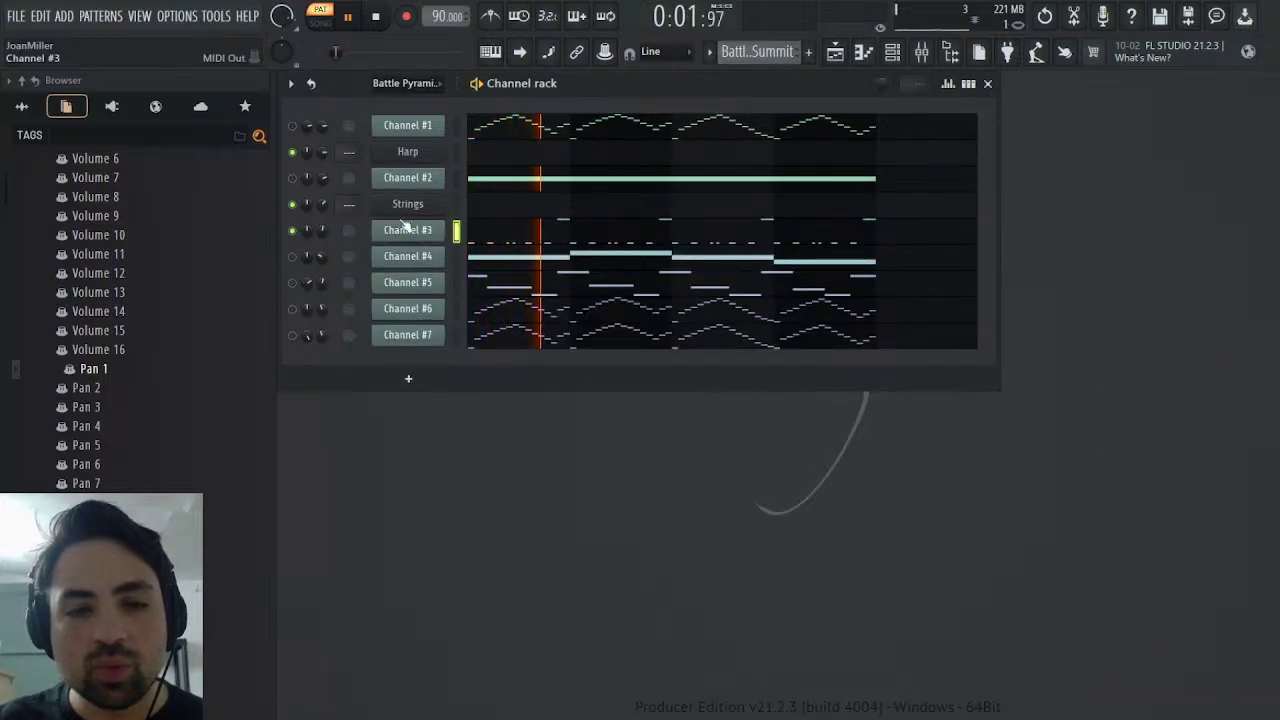
- Stop playback and place 4.13_Battle_Pyramid_Summit from the Emerald Exclusives folder on Track 1 of the playlist, starting after bar 3
{"action": "key", "text": "space"}
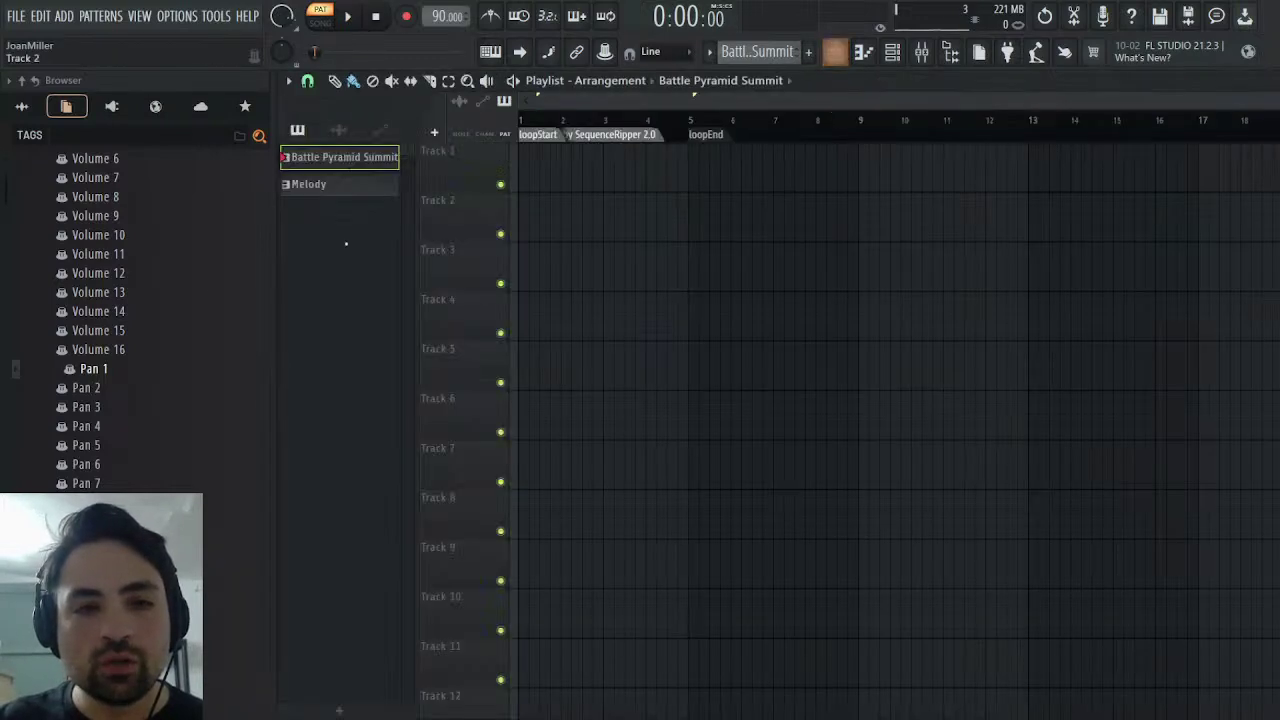
{"action": "left_click", "coordinate": [836, 52]}
{"action": "scroll", "coordinate": [86, 306], "scroll_direction": "up", "scroll_amount": 5}
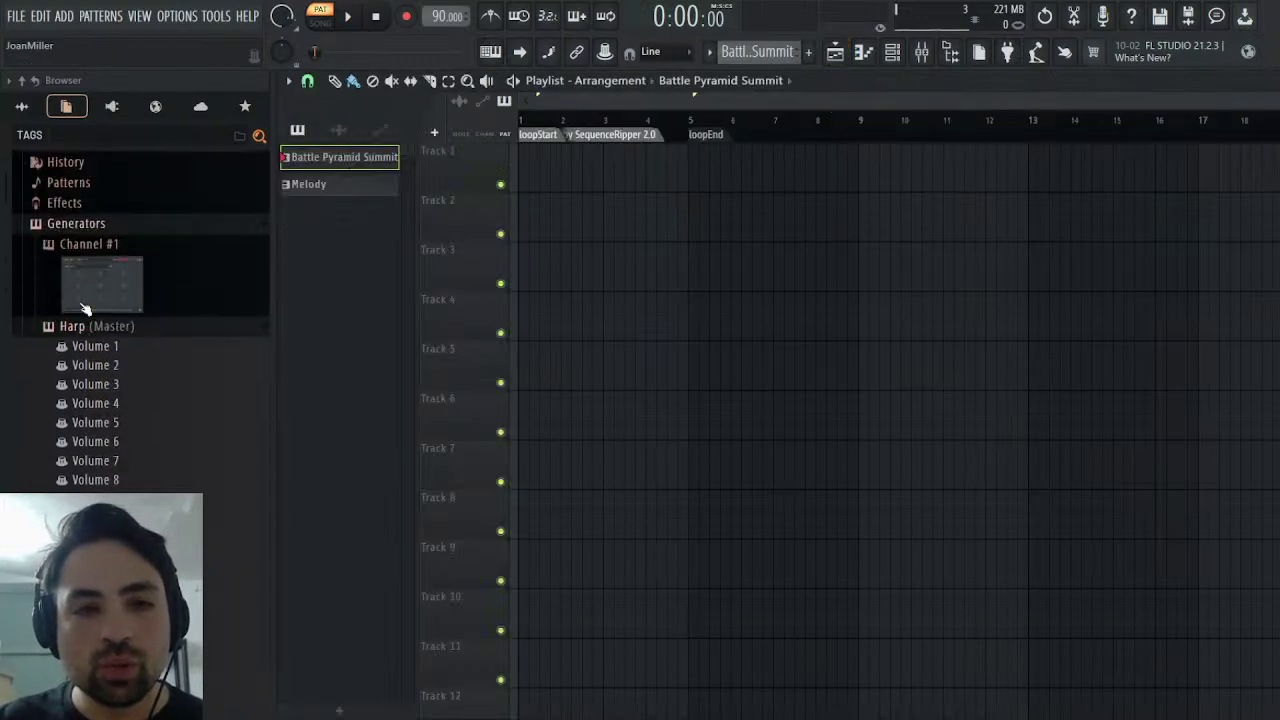
{"action": "left_click", "coordinate": [38, 101]}
{"action": "left_click", "coordinate": [107, 159]}
{"action": "scroll", "coordinate": [131, 274], "scroll_direction": "up", "scroll_amount": 4}
{"action": "scroll", "coordinate": [137, 286], "scroll_direction": "down", "scroll_amount": 3}
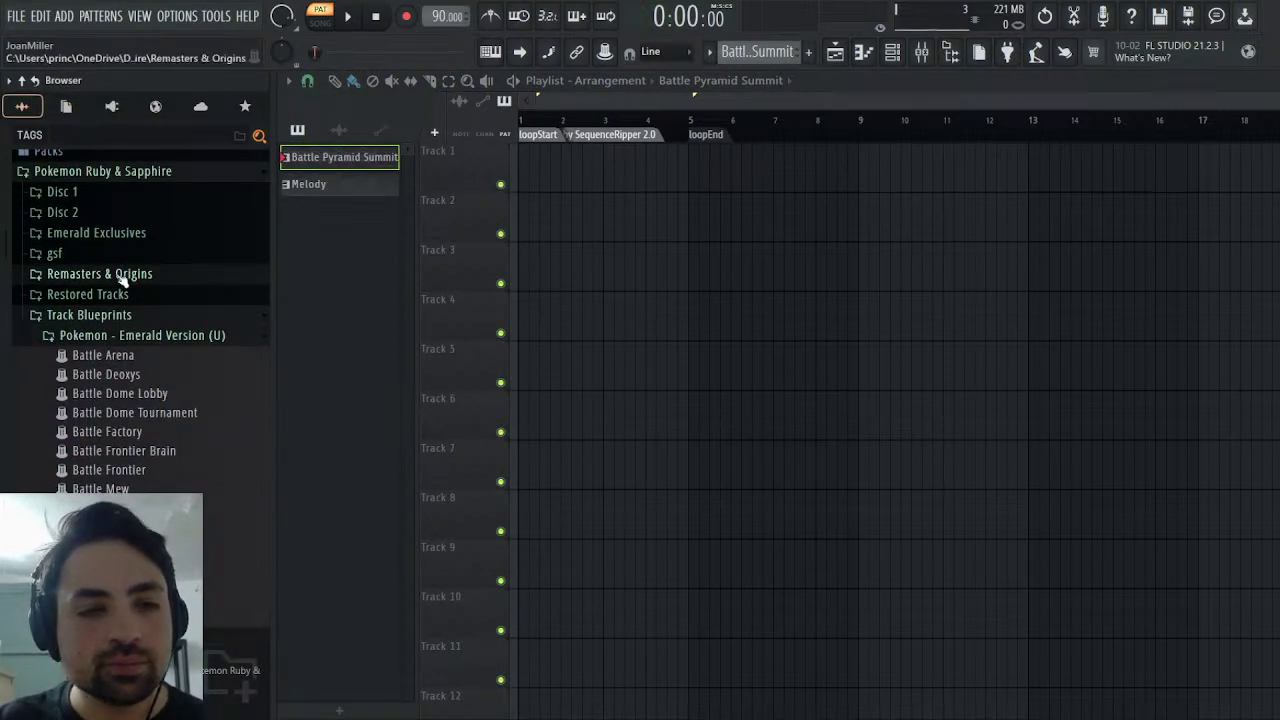
{"action": "left_click", "coordinate": [117, 236]}
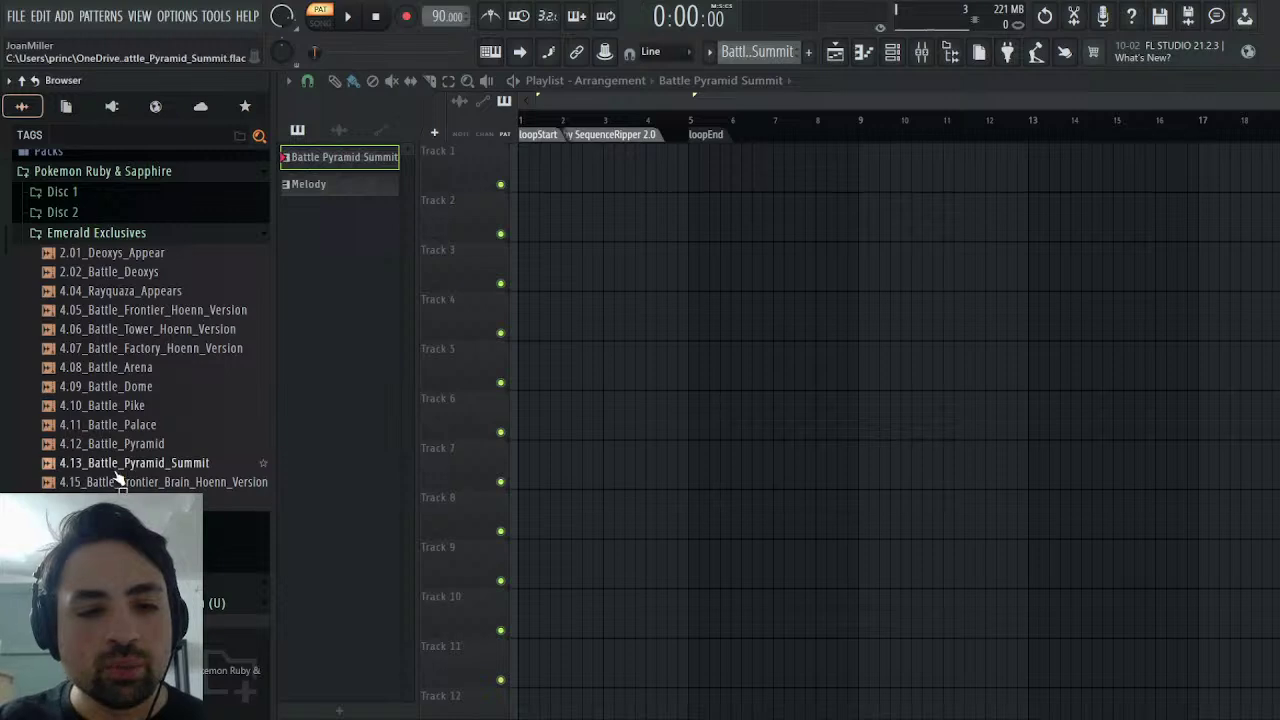
{"action": "left_click_drag", "start_coordinate": [128, 469], "coordinate": [622, 166]}
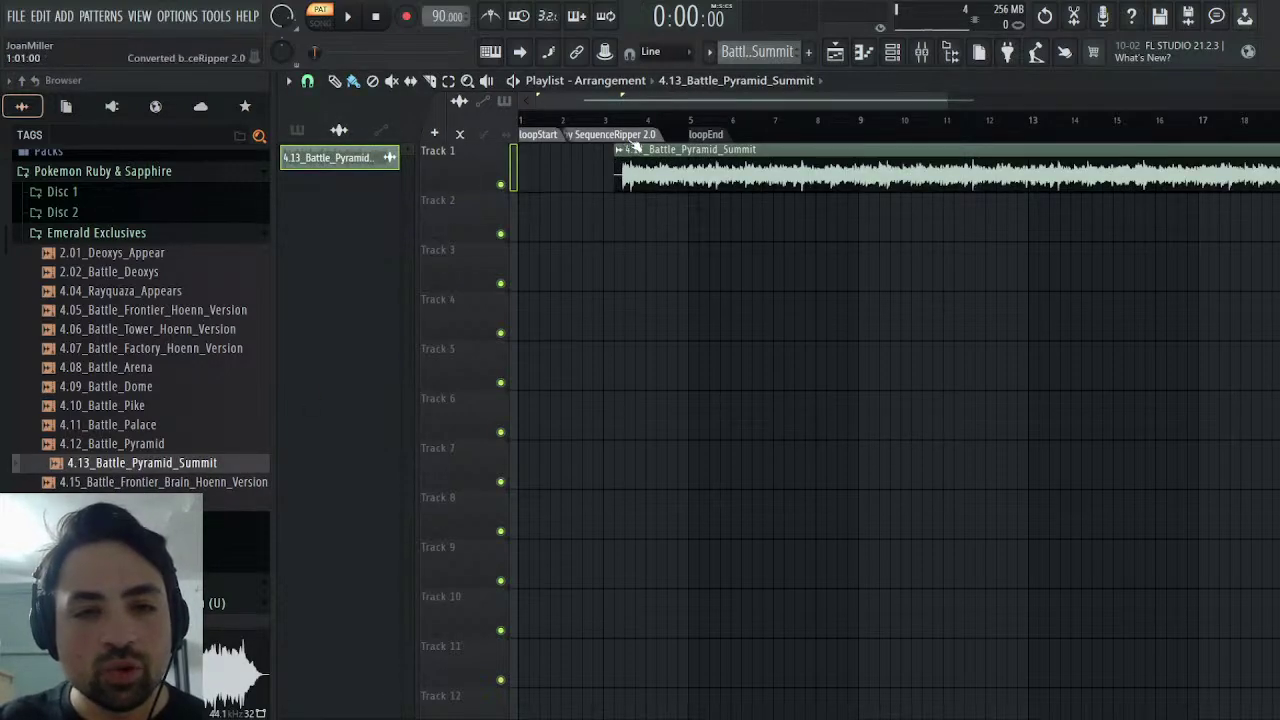
- Move the 4.13_Battle_Pyramid_Summit clip to the start of Track 1 and trim the silence from its audio
{"action": "left_click_drag", "start_coordinate": [690, 176], "coordinate": [601, 183]}
{"action": "double_click", "coordinate": [601, 183]}
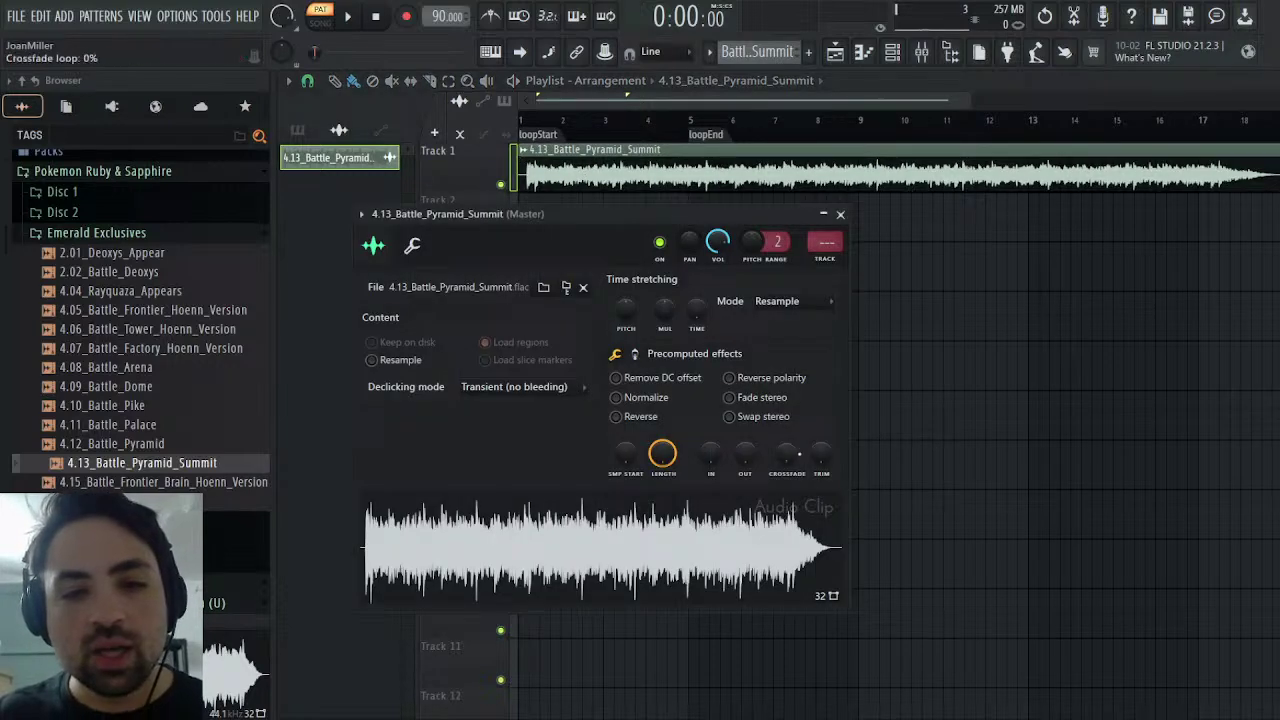
{"action": "left_click_drag", "start_coordinate": [823, 456], "coordinate": [835, 376]}
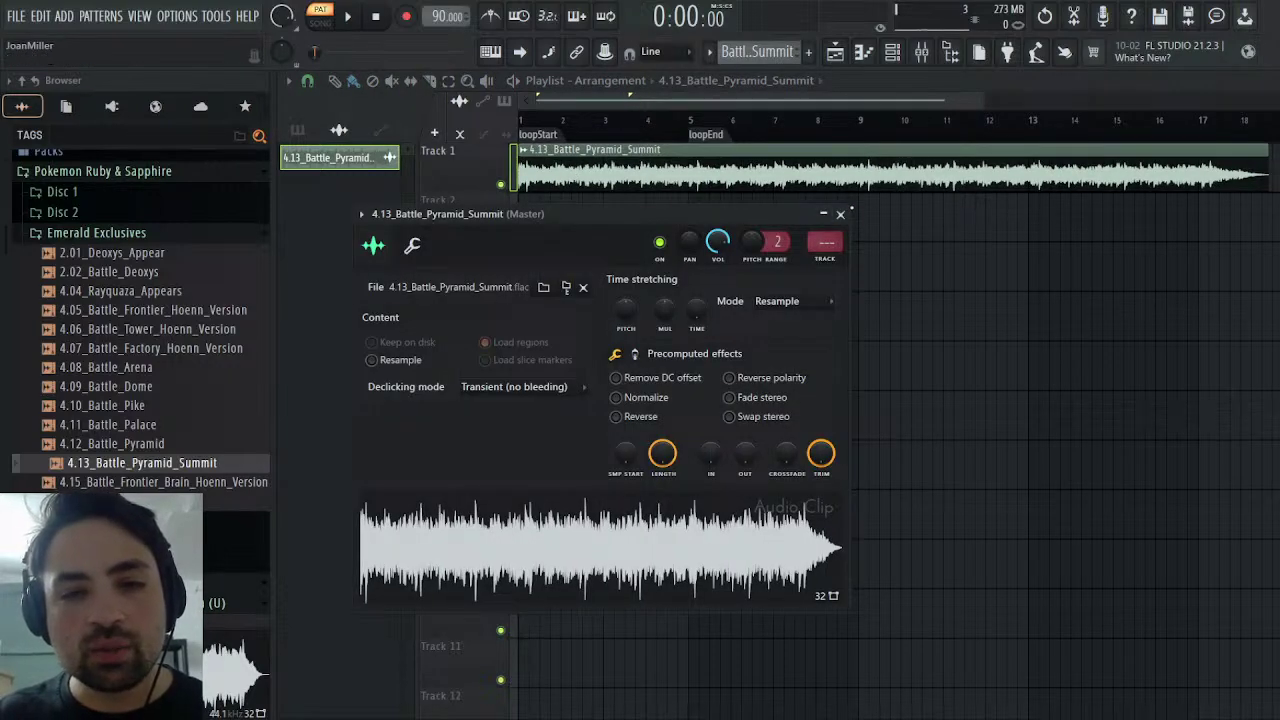
{"action": "left_click", "coordinate": [841, 215]}
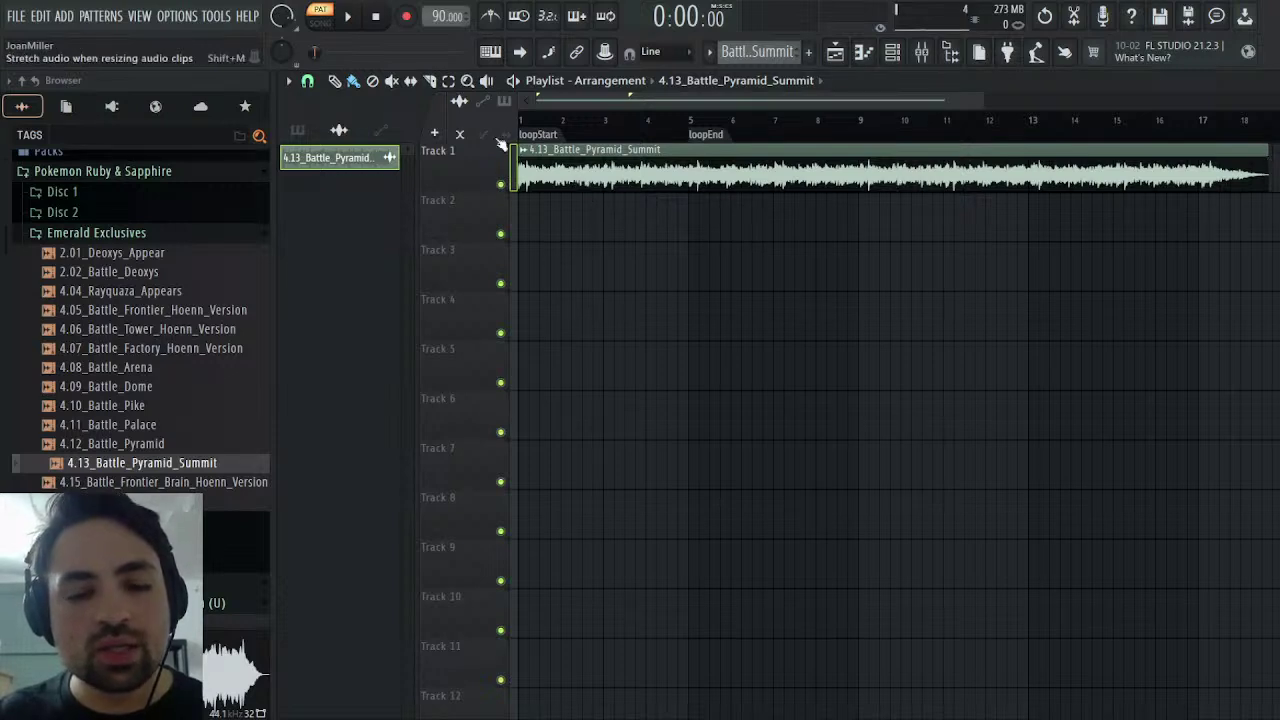
- Listen to the original track in song mode, stop it, and show all channels in the channel rack
{"action": "left_click", "coordinate": [322, 20]}
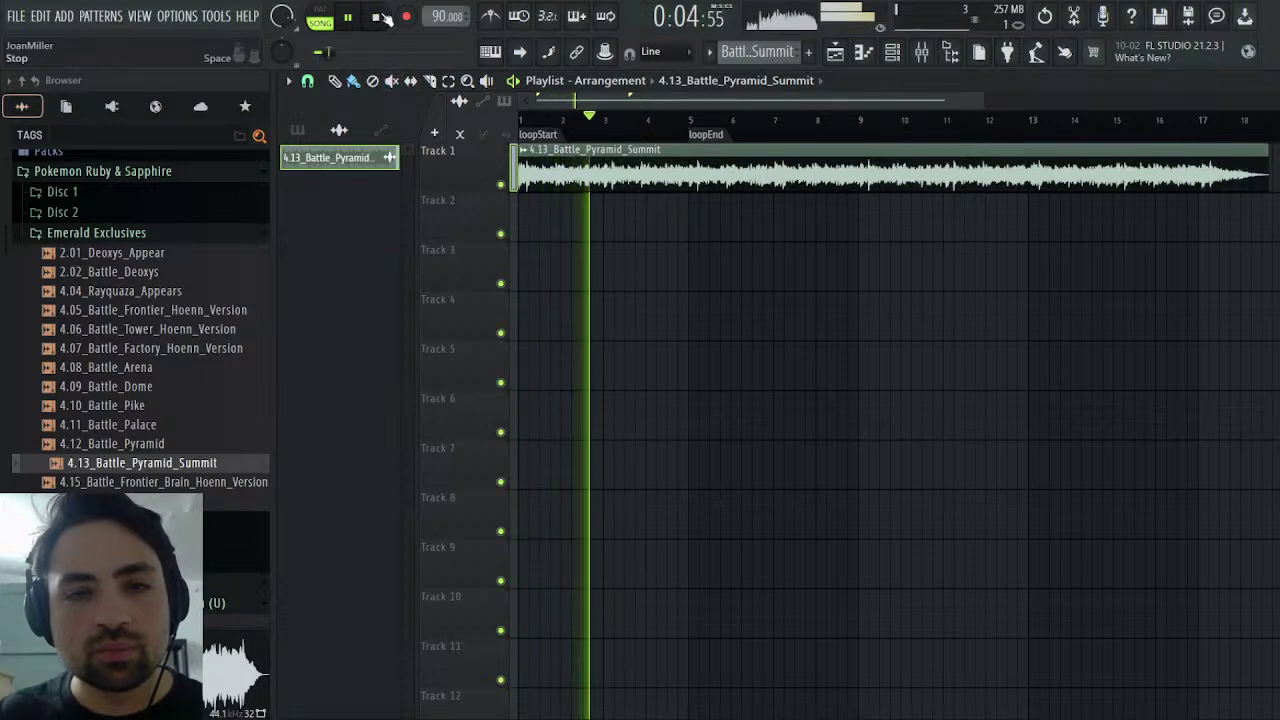
{"action": "left_click", "coordinate": [386, 19]}
{"action": "left_click", "coordinate": [459, 133]}
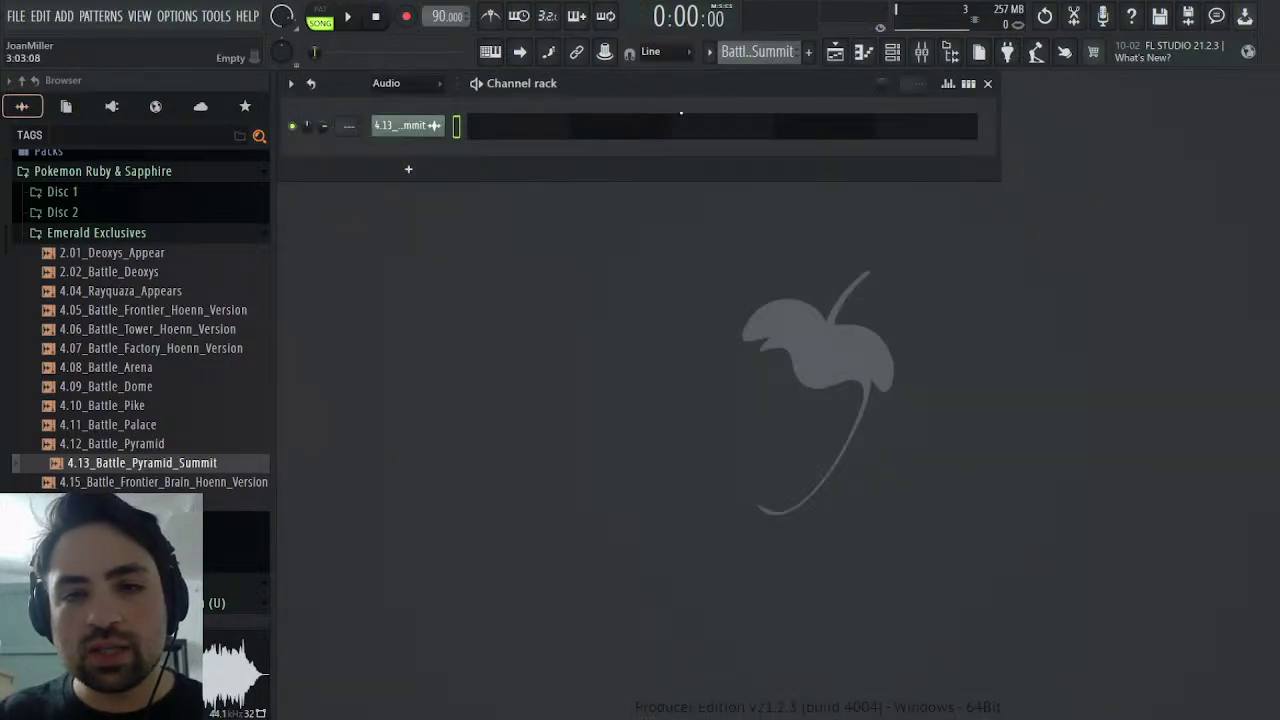
{"action": "left_click", "coordinate": [388, 105]}
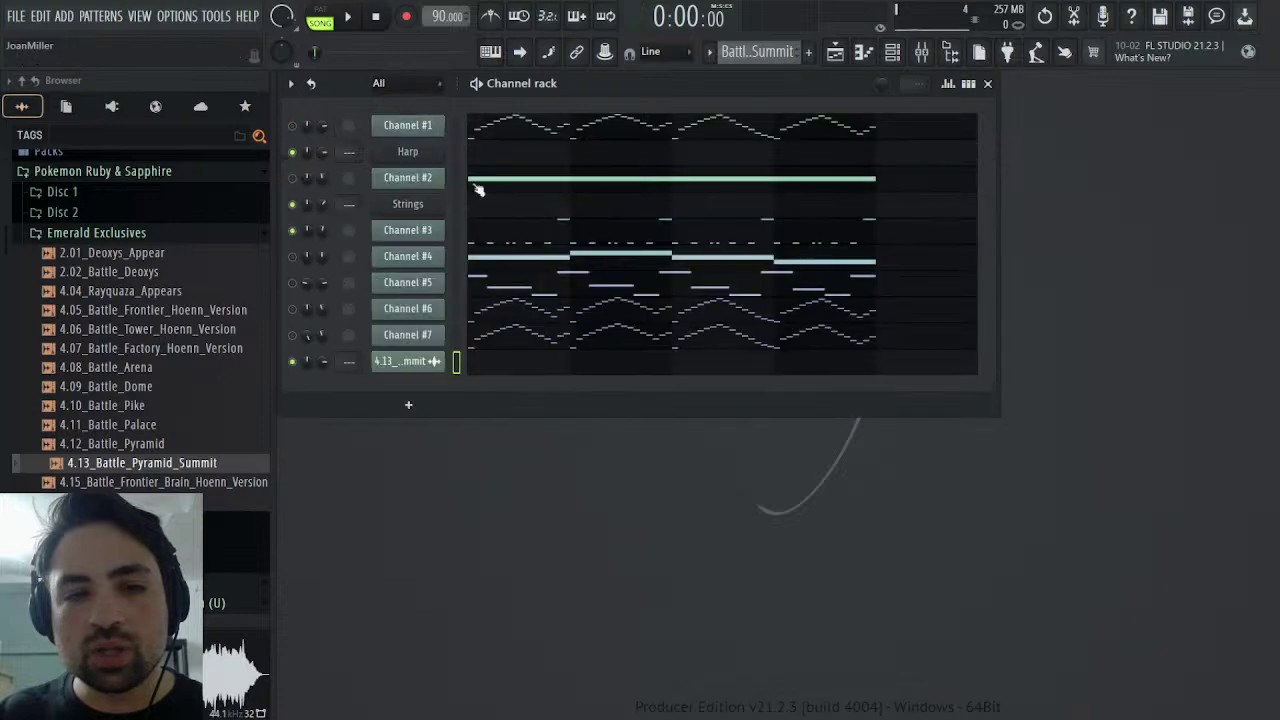
- Add the Square preset from the Remasters & Origins folder as a channel below Channel #3 and close its plugin window
{"action": "left_click", "coordinate": [92, 233]}
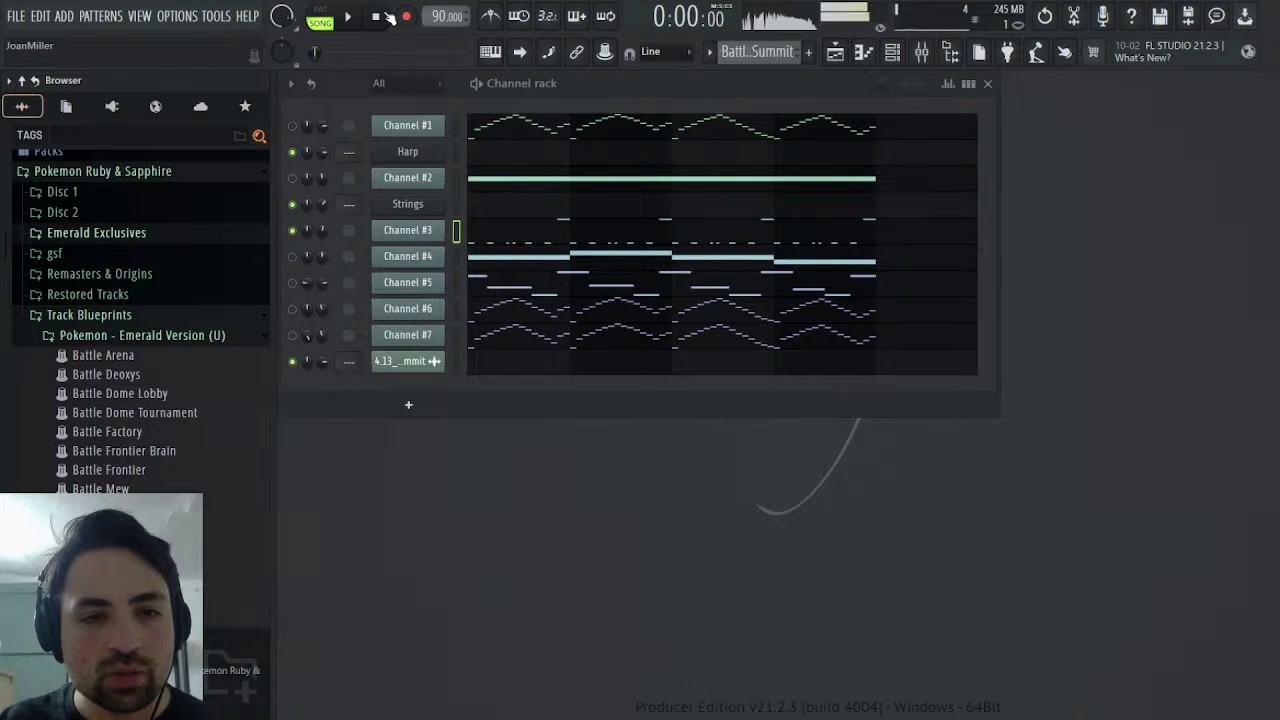
{"action": "scroll", "coordinate": [30, 230], "scroll_direction": "down", "scroll_amount": 5}
{"action": "scroll", "coordinate": [18, 246], "scroll_direction": "up", "scroll_amount": 8}
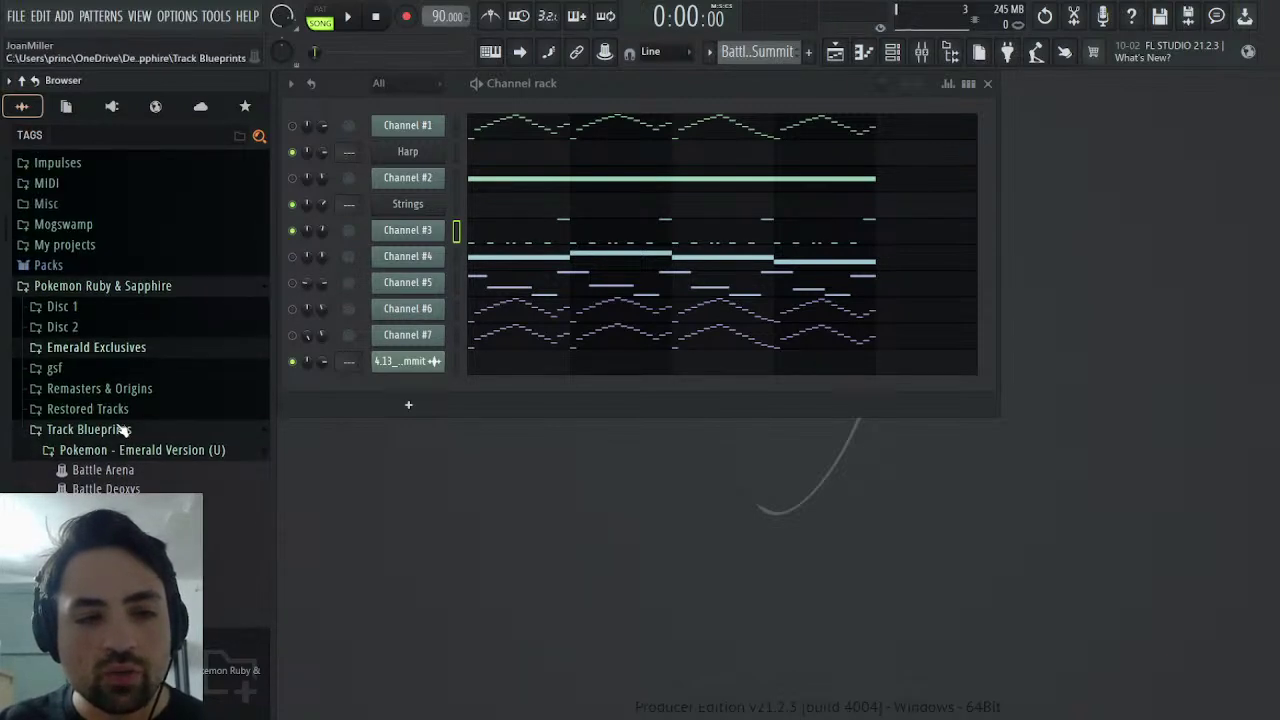
{"action": "left_click", "coordinate": [125, 393]}
{"action": "scroll", "coordinate": [107, 415], "scroll_direction": "down", "scroll_amount": 4}
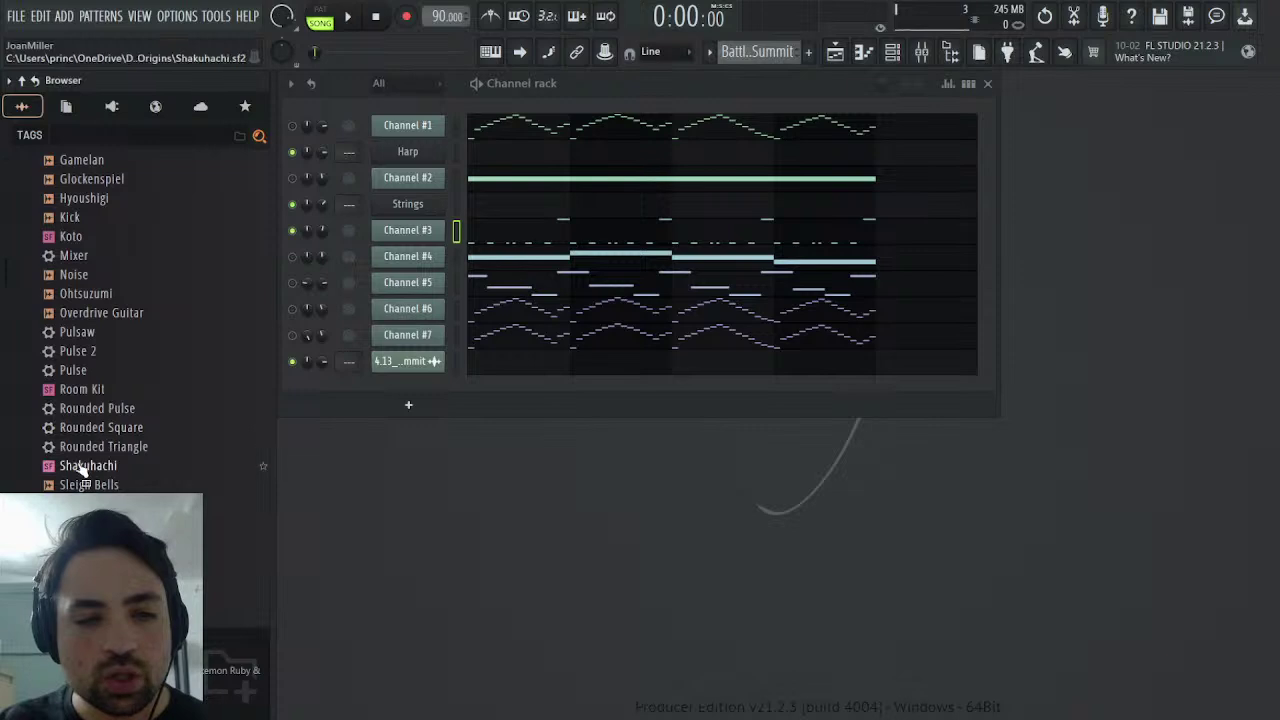
{"action": "scroll", "coordinate": [95, 440], "scroll_direction": "down", "scroll_amount": 4}
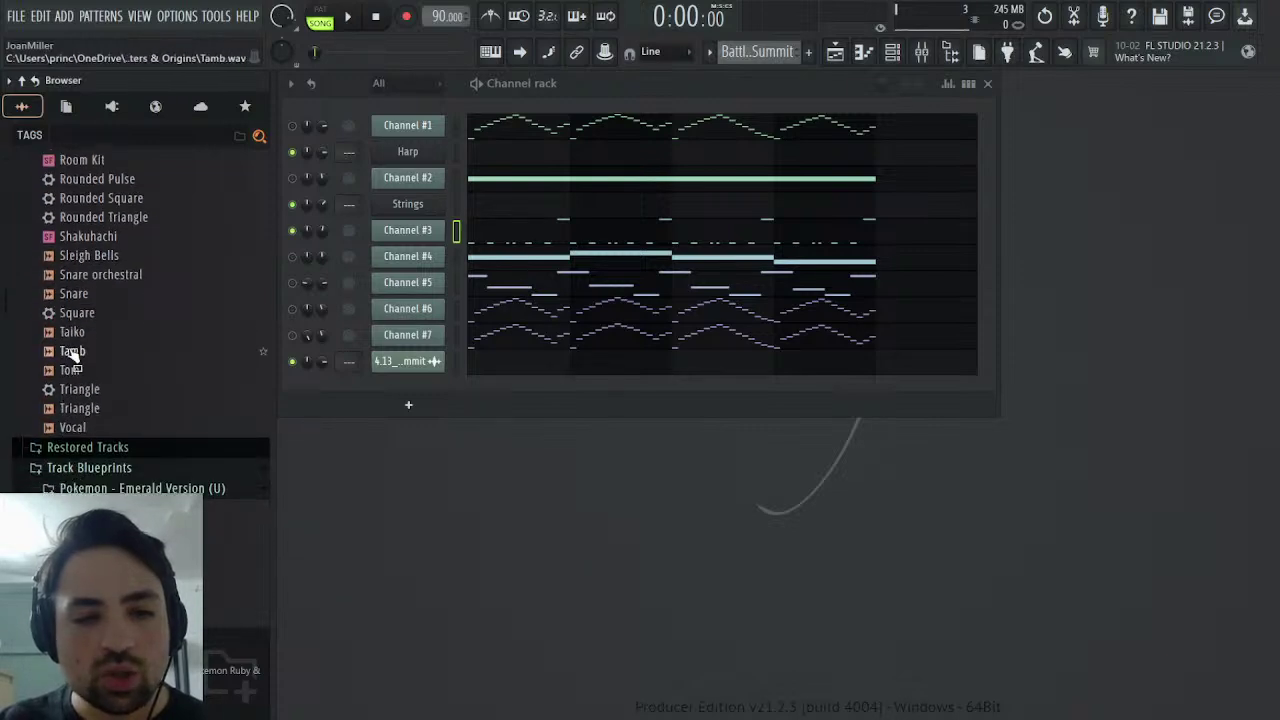
{"action": "left_click_drag", "start_coordinate": [71, 322], "coordinate": [446, 253]}
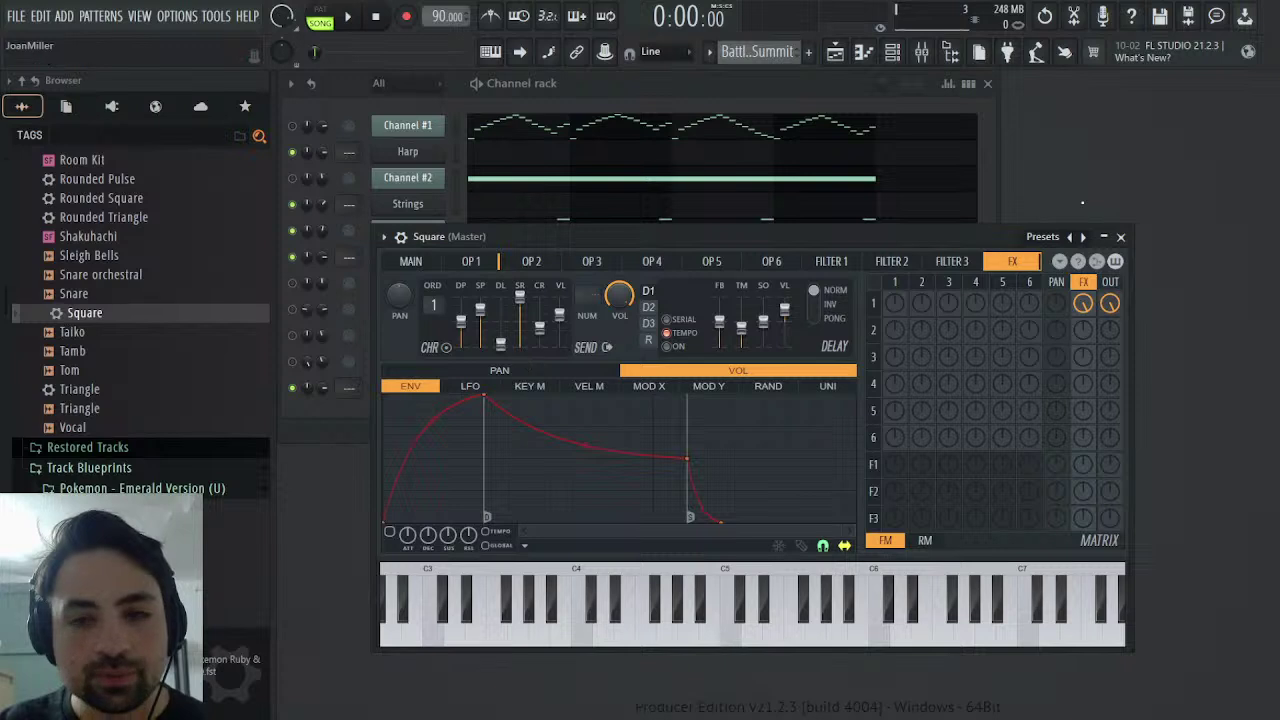
{"action": "left_click", "coordinate": [1121, 237]}
- Create a new pattern named Bass and copy Channel #3's notes into its Square channel
{"action": "left_click", "coordinate": [454, 230]}
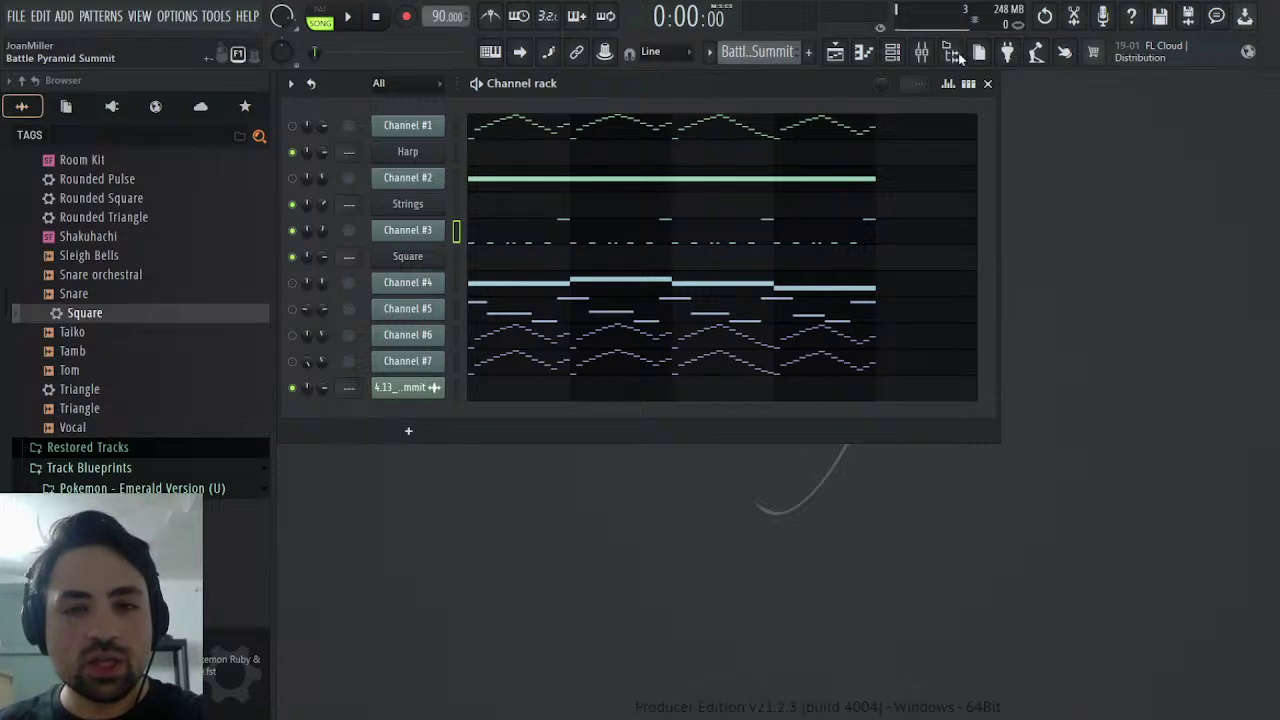
{"action": "key", "text": "F4"}
{"action": "type", "text": "Bass"}
{"action": "key", "text": "Return"}
{"action": "left_click", "coordinate": [456, 256]}
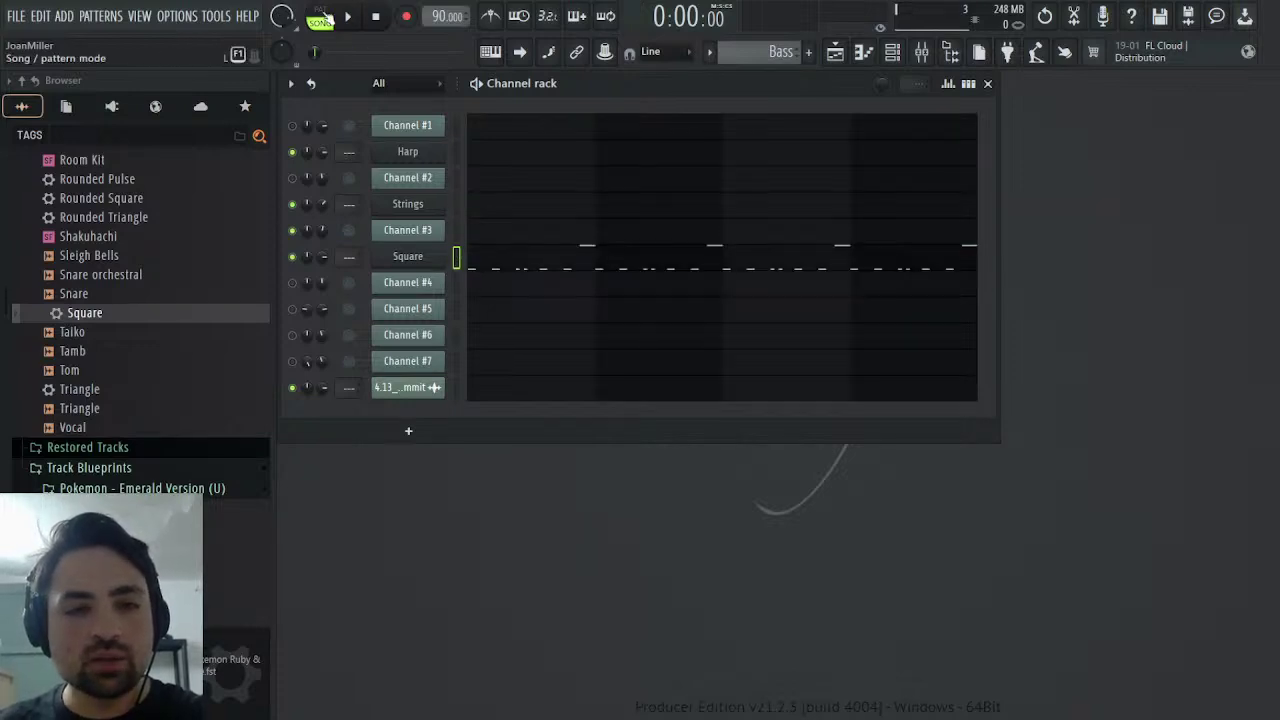
- Play the Bass pattern in pattern mode and adjust the release of Square's operator 1 volume envelope
{"action": "left_click", "coordinate": [320, 16]}
{"action": "key", "text": "space"}
{"action": "left_click", "coordinate": [408, 256]}
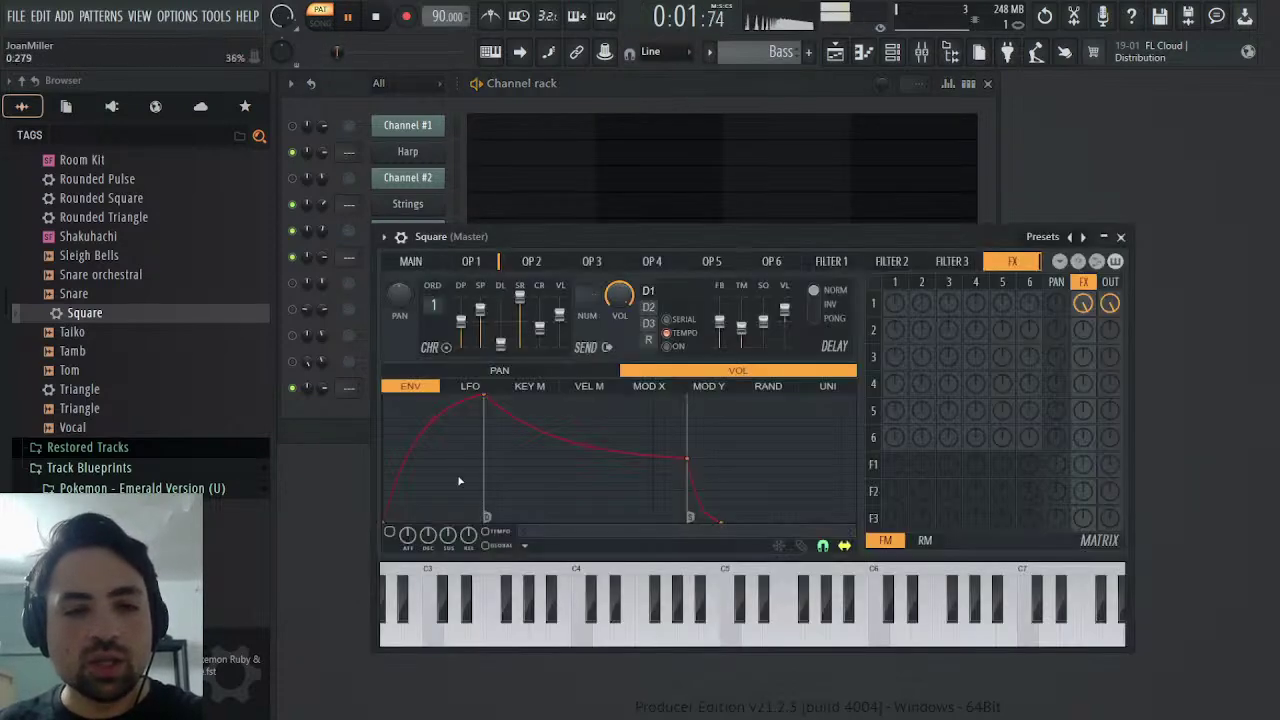
{"action": "left_click", "coordinate": [467, 261]}
{"action": "left_click_drag", "start_coordinate": [468, 535], "coordinate": [468, 538]}
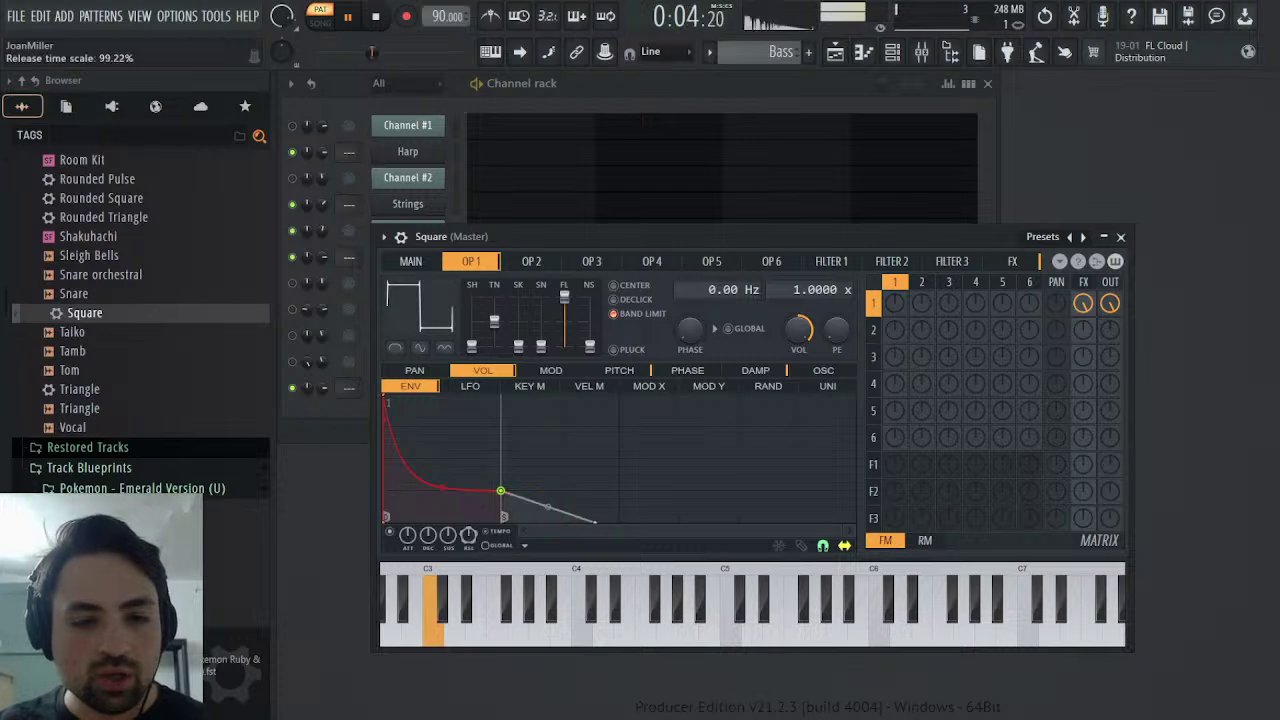
- Compare the original track in the playlist with the Bass pattern, then close Square and stop playback
{"action": "left_click", "coordinate": [852, 52]}
{"action": "left_click", "coordinate": [320, 20]}
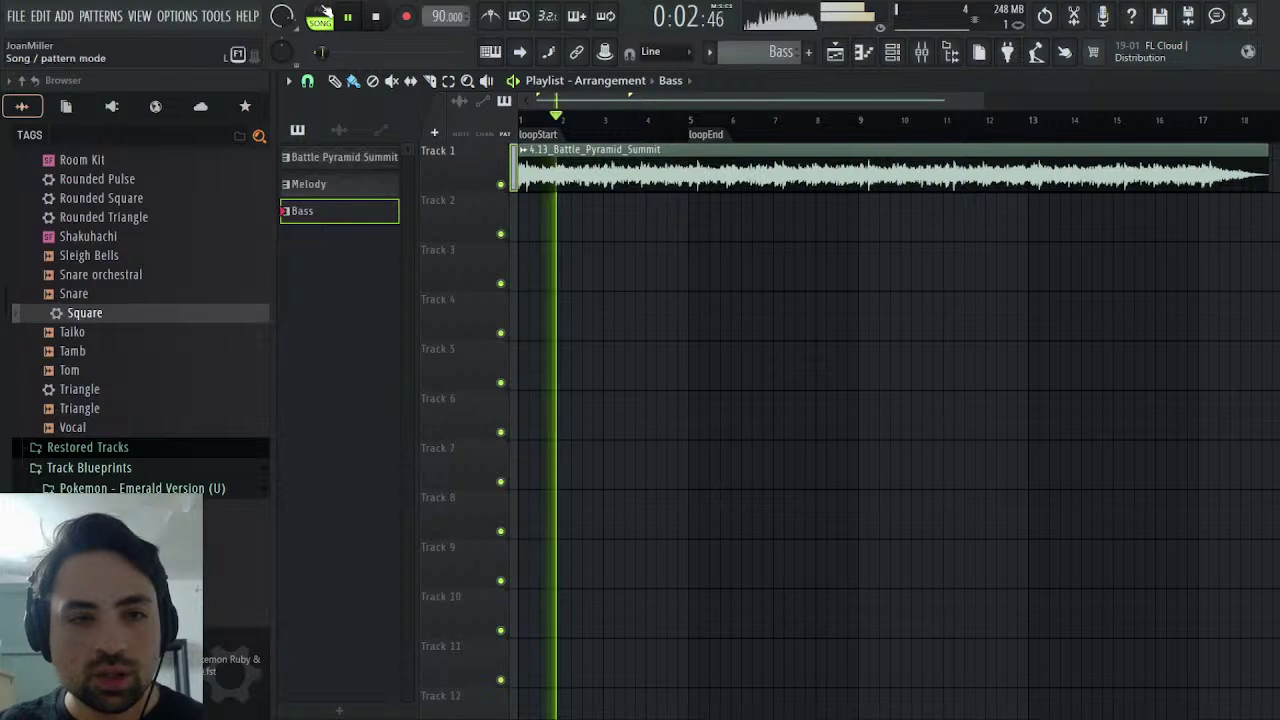
{"action": "left_click", "coordinate": [321, 19]}
{"action": "left_click", "coordinate": [1267, 80]}
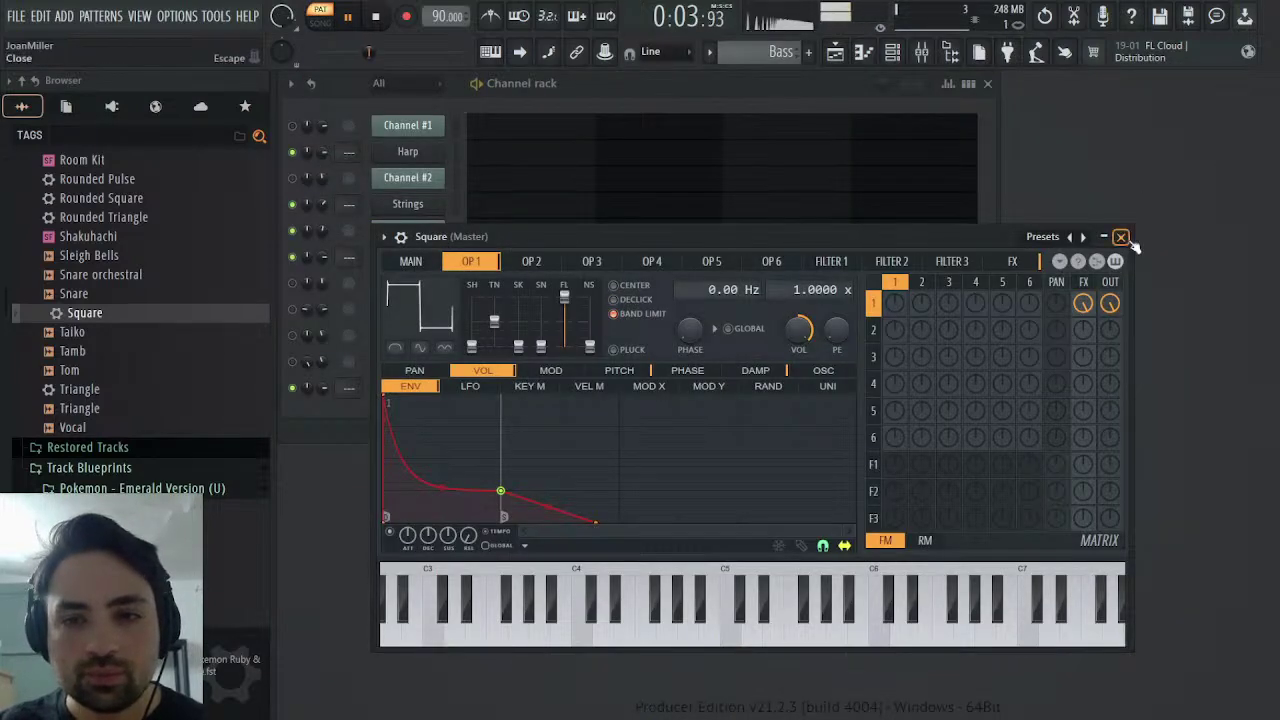
{"action": "left_click", "coordinate": [1120, 236]}
{"action": "left_click", "coordinate": [375, 16]}
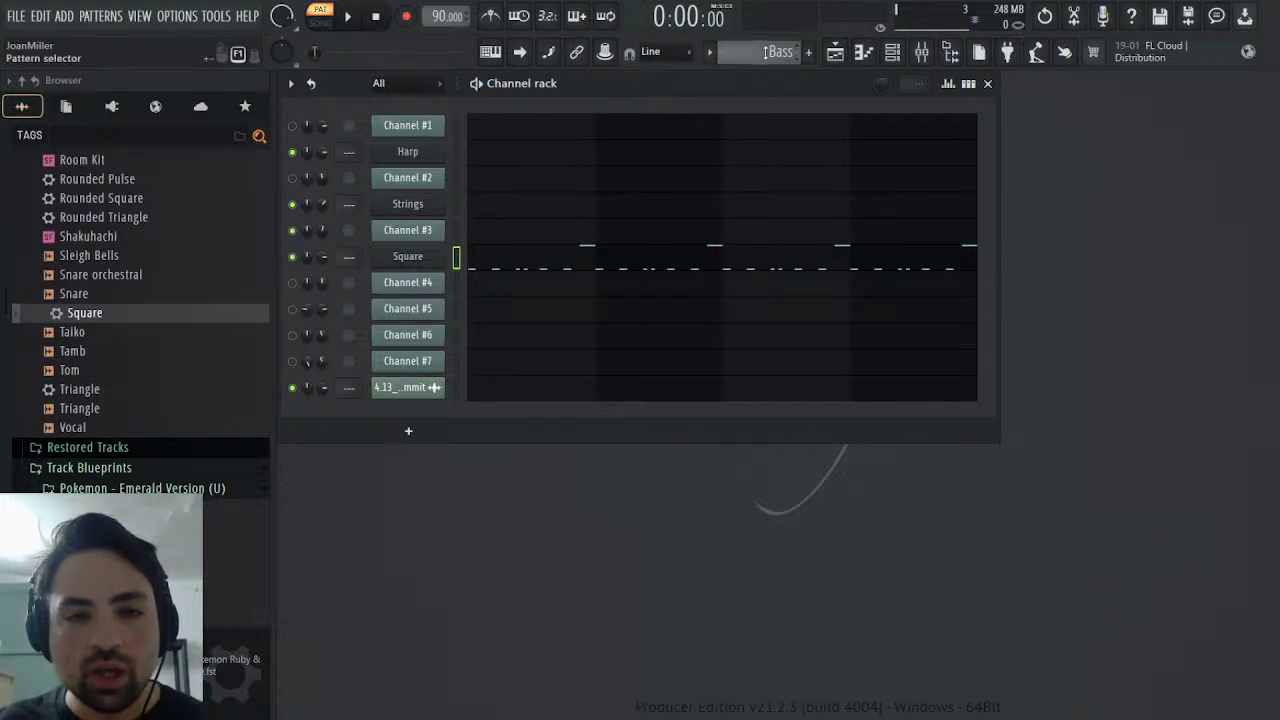
- Return to the Battle Pyramid Summit pattern, mute Channel #3, unmute Channel #4, and audition it
{"action": "scroll", "coordinate": [779, 53], "scroll_direction": "up", "scroll_amount": 1}
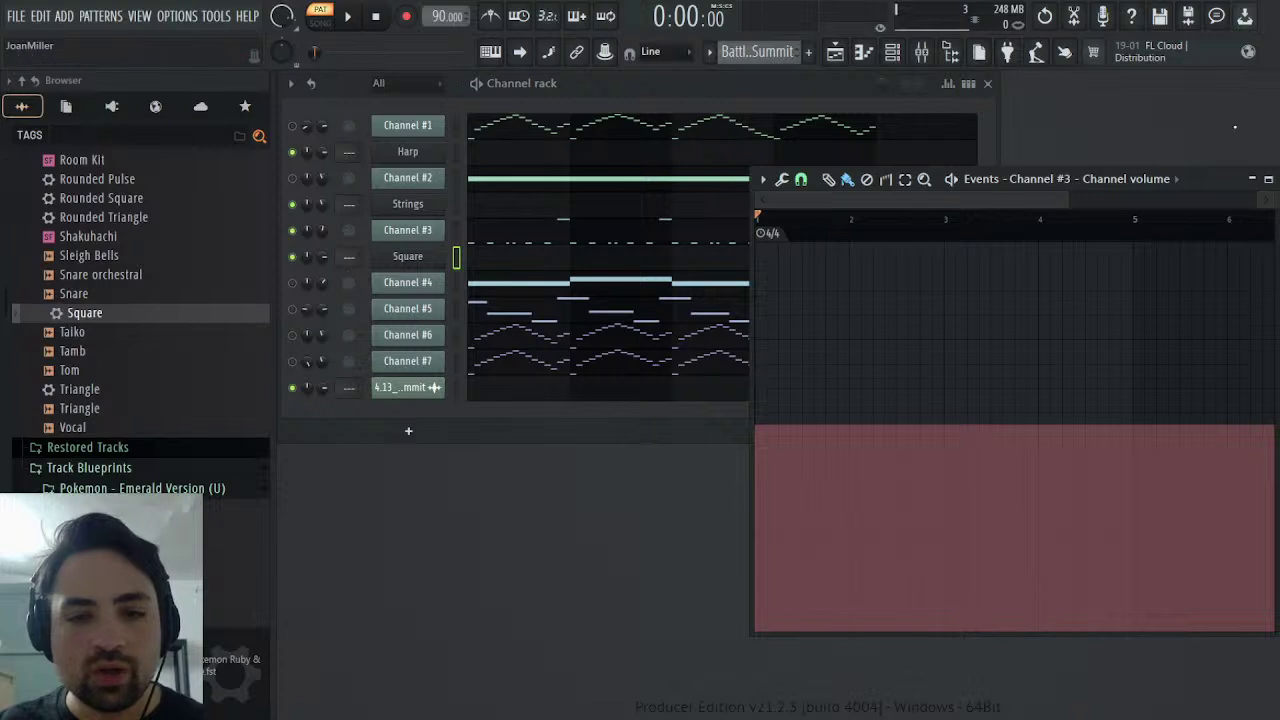
{"action": "left_click", "coordinate": [1268, 180]}
{"action": "key", "text": "Escape"}
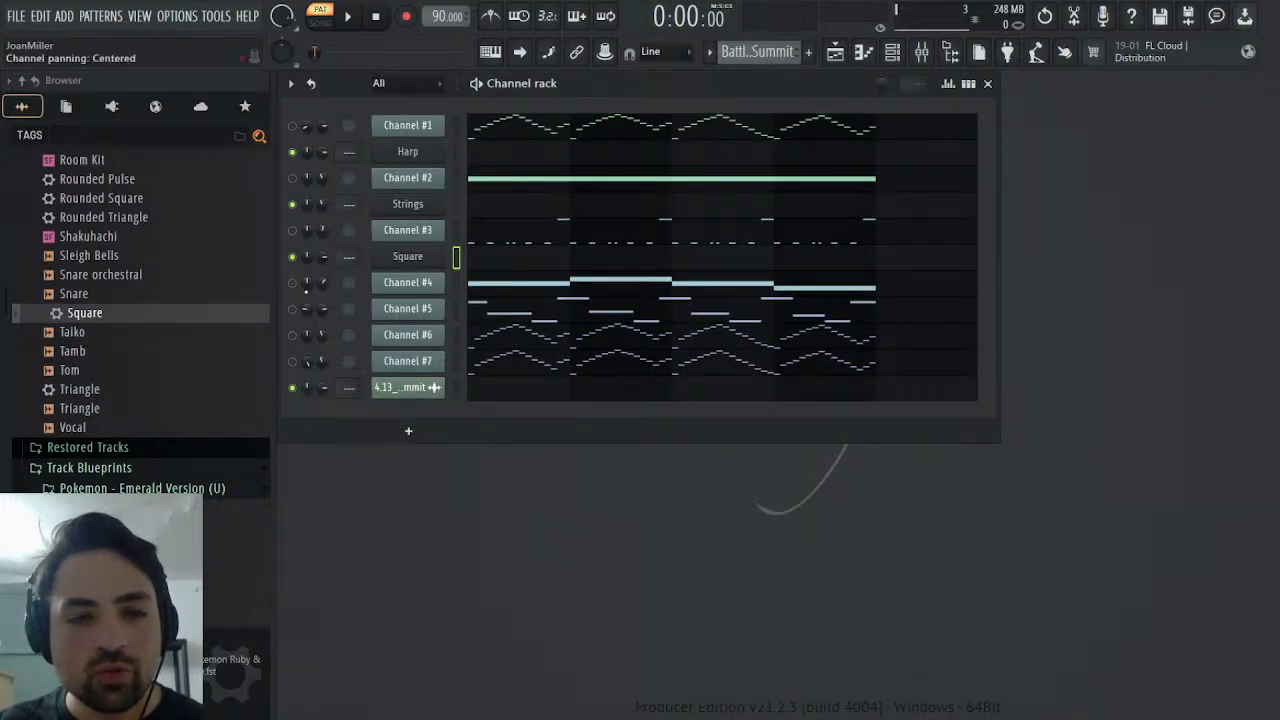
{"action": "left_click", "coordinate": [292, 282]}
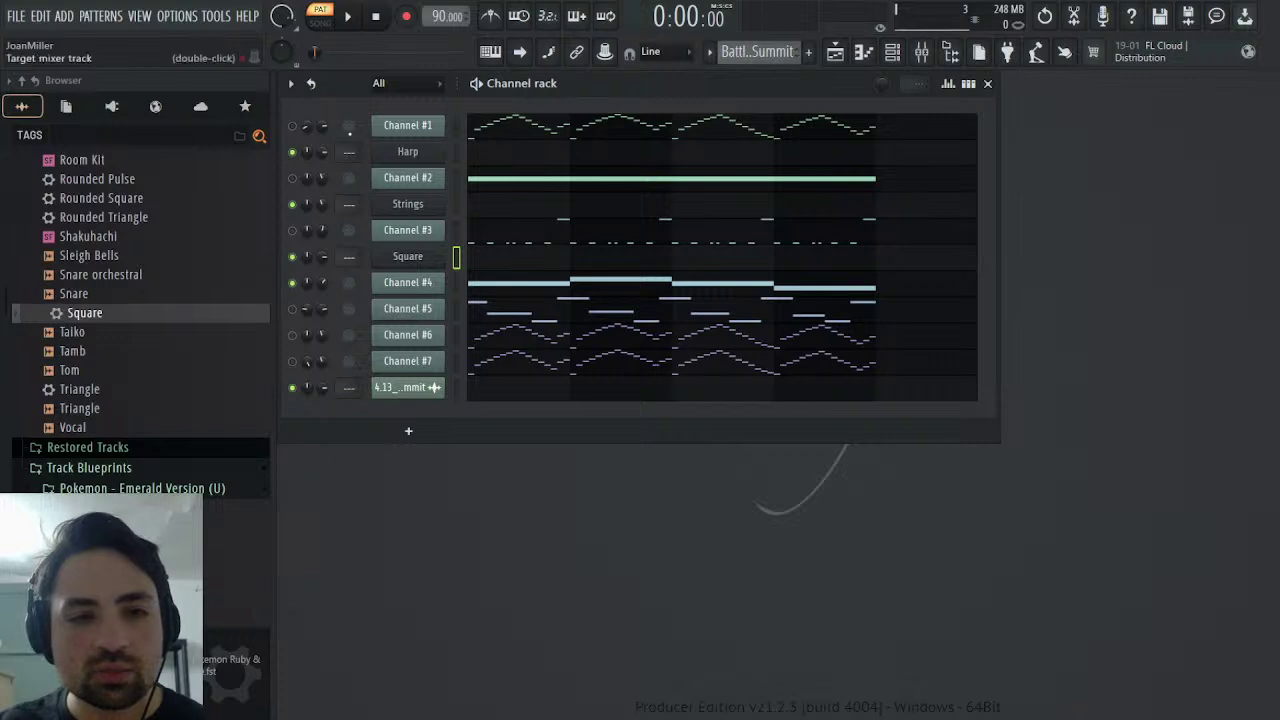
{"action": "left_click", "coordinate": [348, 16]}
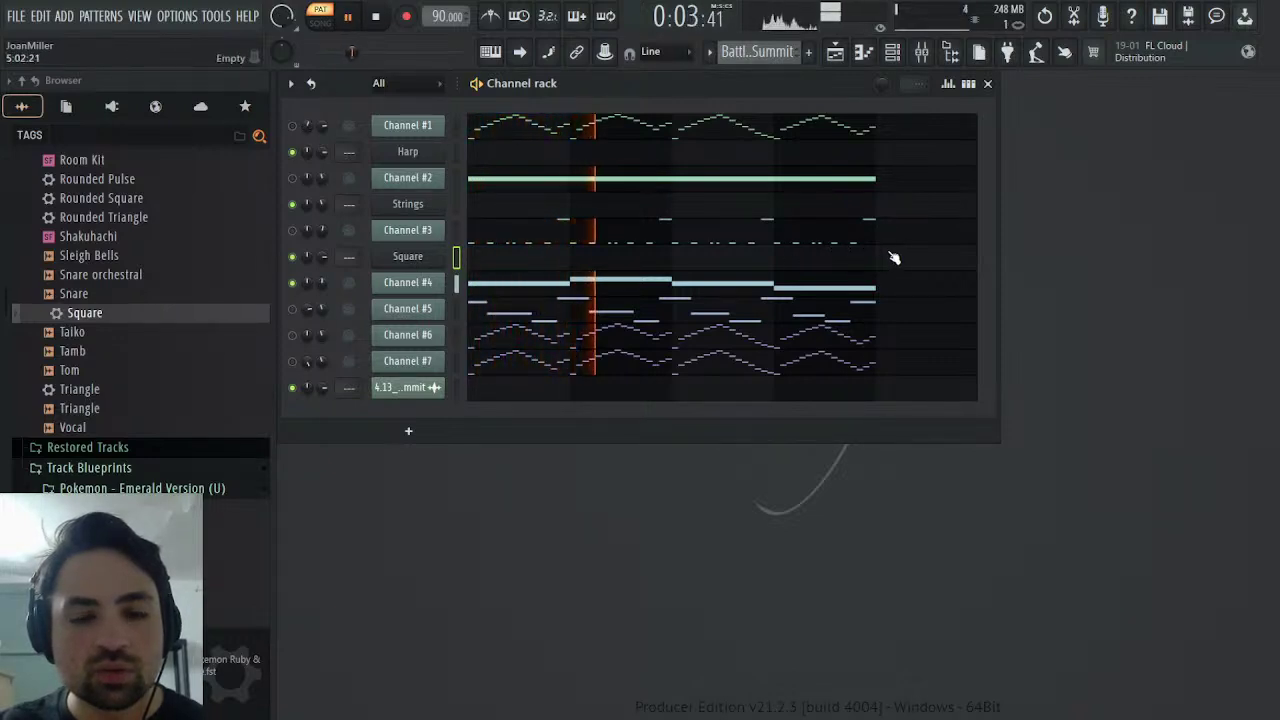
{"action": "left_click", "coordinate": [375, 16]}
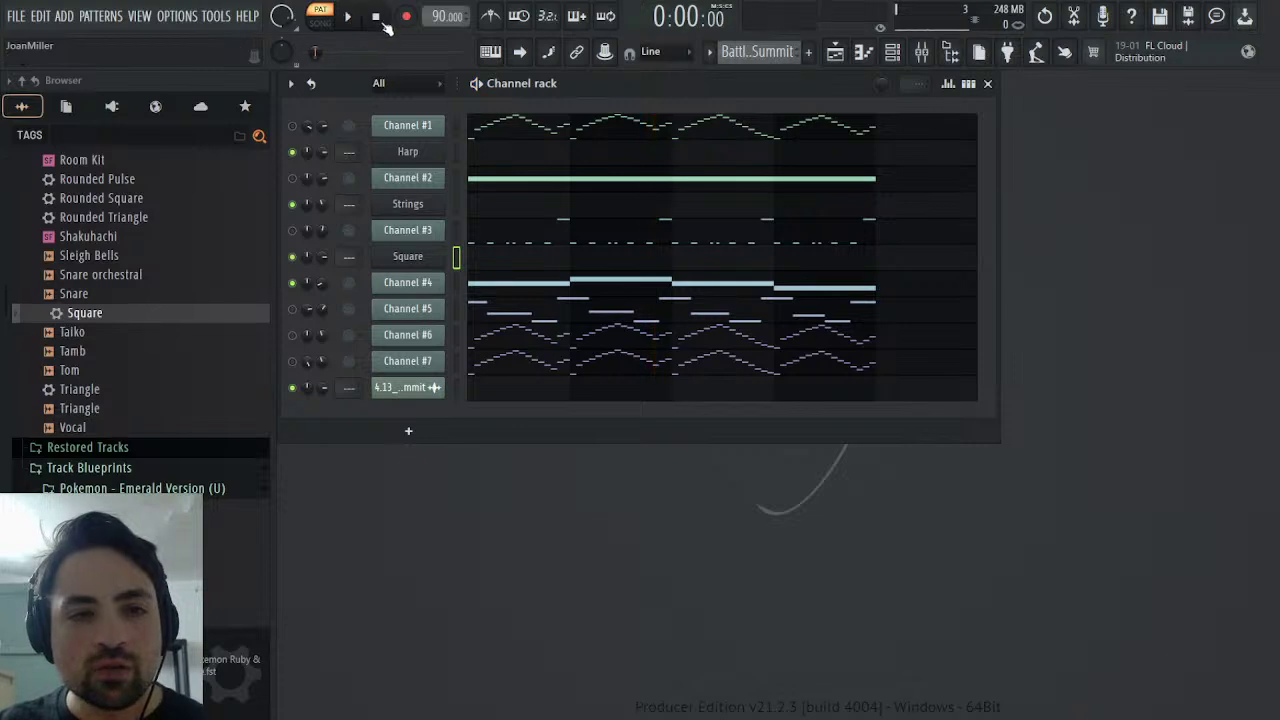
- Add the Choir soundfont from Remasters & Origins as a channel below Channel #4 and move its window aside
{"action": "scroll", "coordinate": [175, 335], "scroll_direction": "up", "scroll_amount": 8}
{"action": "scroll", "coordinate": [175, 333], "scroll_direction": "up", "scroll_amount": 2}
{"action": "scroll", "coordinate": [210, 345], "scroll_direction": "down", "scroll_amount": 6}
{"action": "scroll", "coordinate": [206, 360], "scroll_direction": "up", "scroll_amount": 6}
{"action": "left_click_drag", "start_coordinate": [88, 346], "coordinate": [443, 300]}
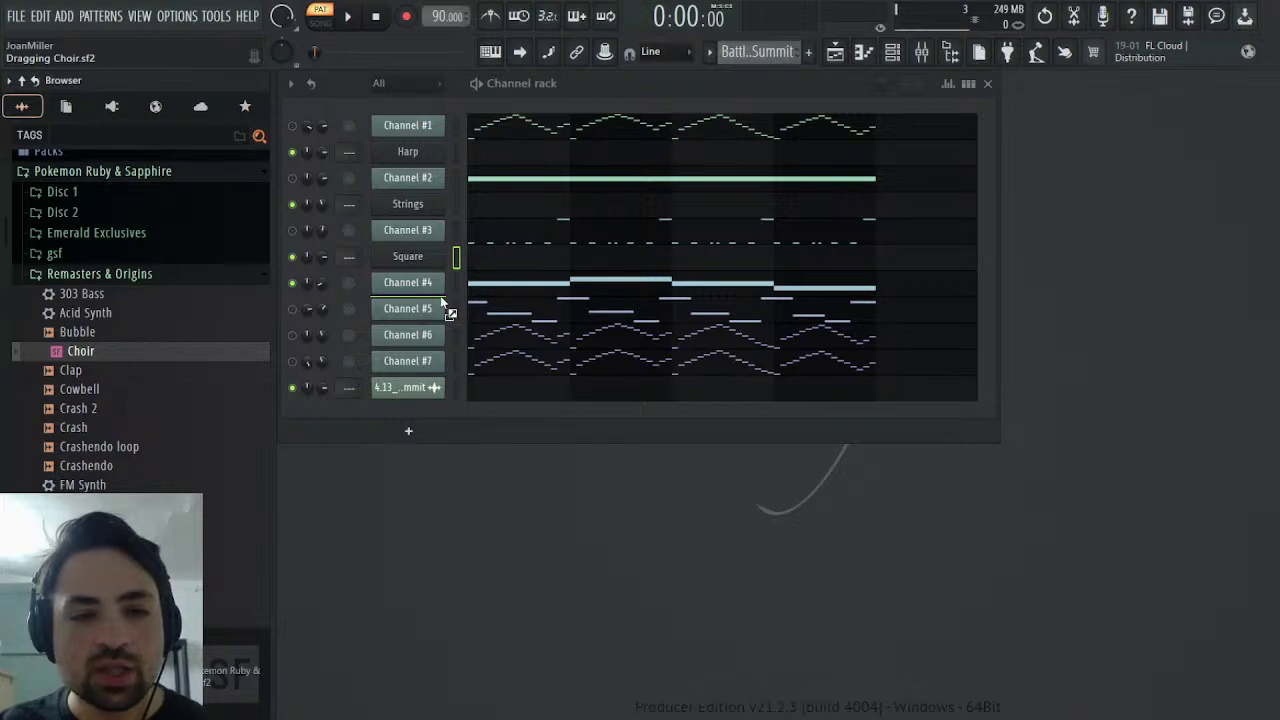
{"action": "left_click_drag", "start_coordinate": [442, 303], "coordinate": [443, 303]}
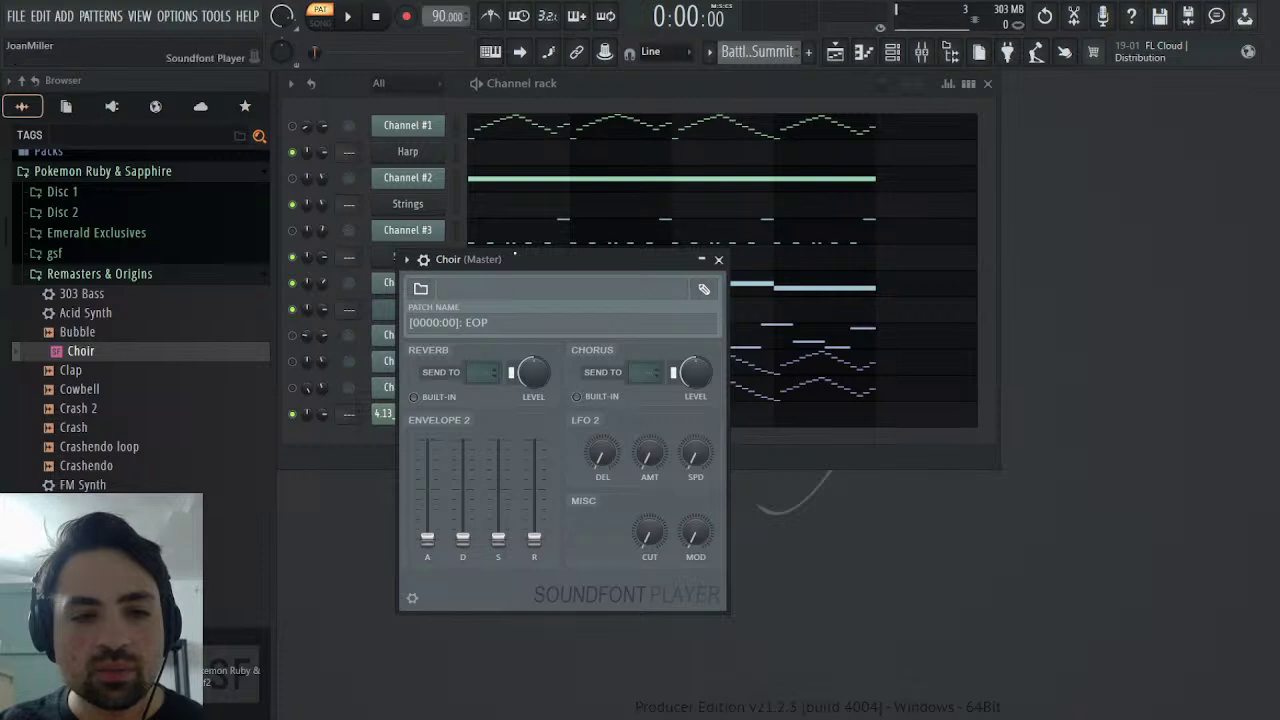
{"action": "left_click_drag", "start_coordinate": [498, 259], "coordinate": [838, 215]}
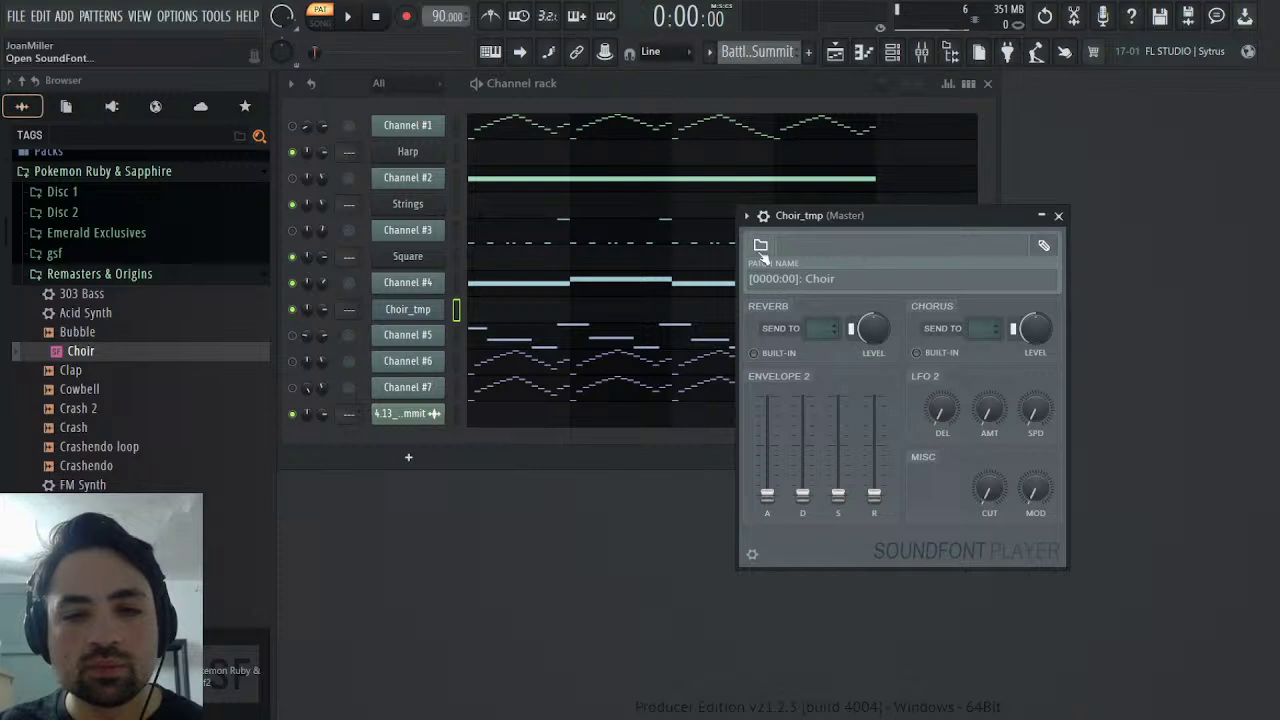
- Load the Choir_tmp soundfont in the player and delete the old Choir file from Remasters & Origins
{"action": "double_click", "coordinate": [634, 305]}
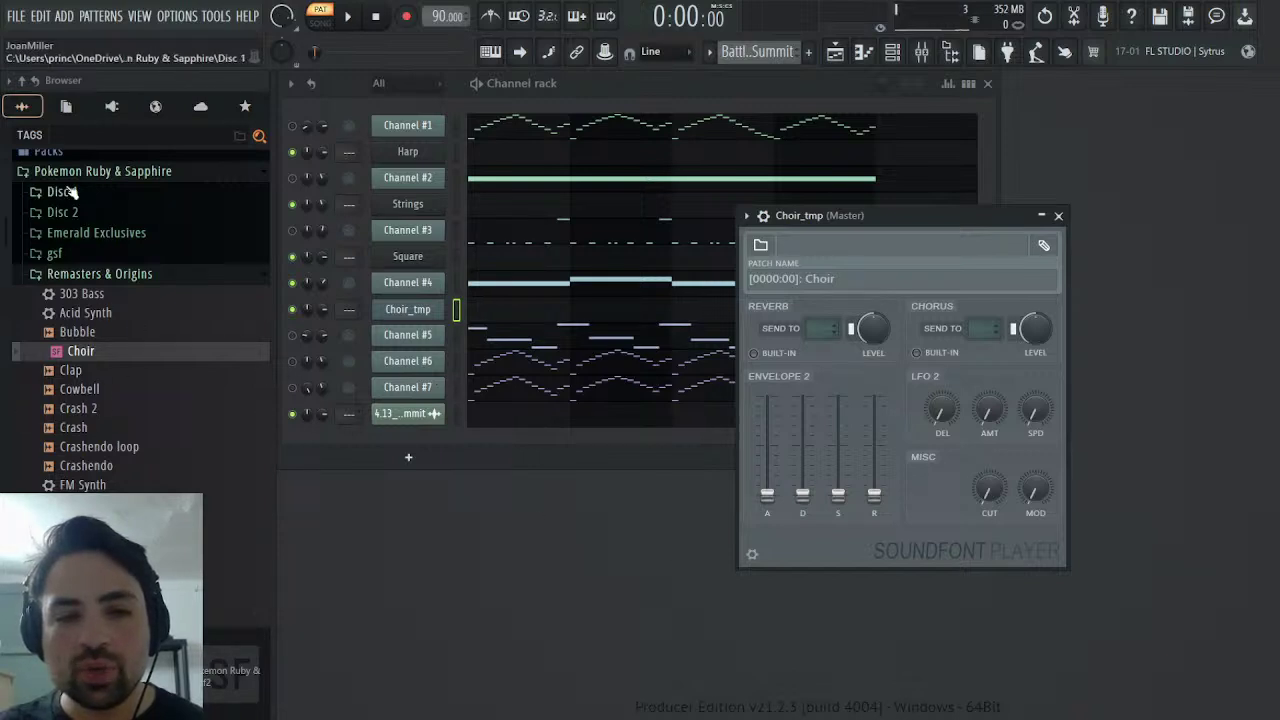
{"action": "left_click", "coordinate": [38, 81]}
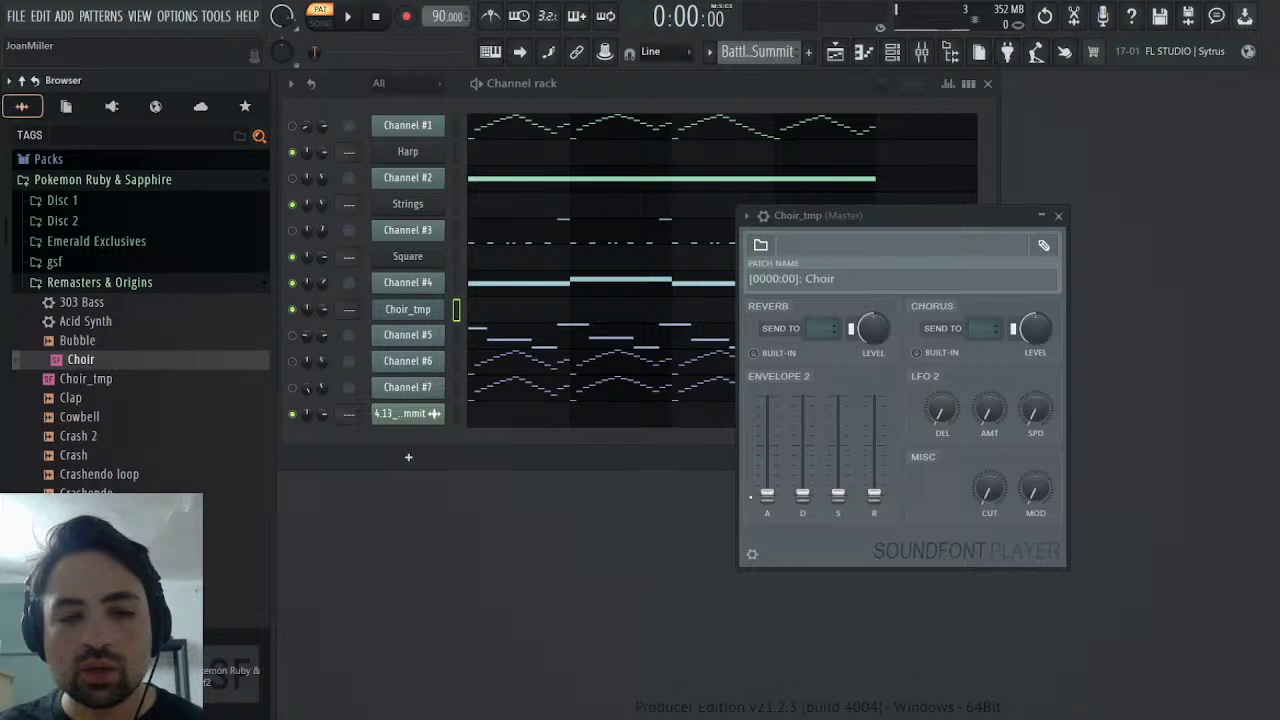
{"action": "right_click", "coordinate": [99, 360]}
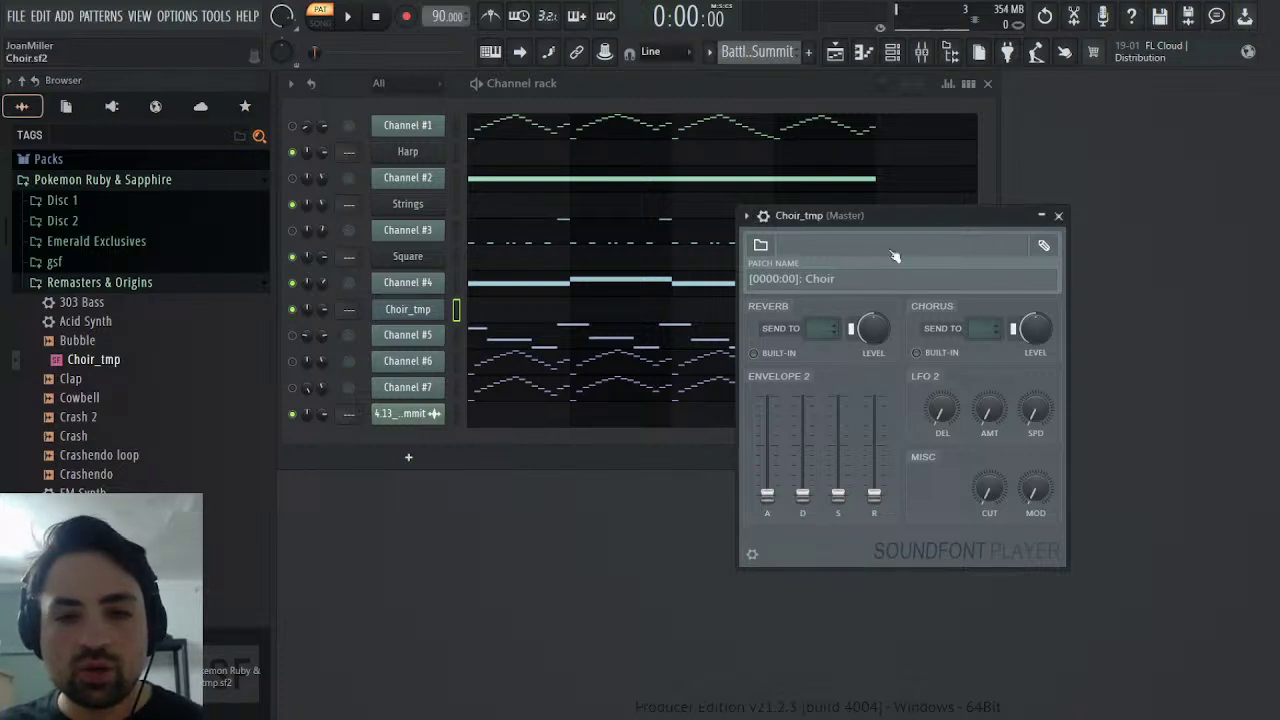
- Rename Choir_tmp to Choir while Koto.sf2 is loaded in the player, and load the renamed Choir soundfont into the channel
{"action": "key", "text": "ctrl+s"}
{"action": "key", "text": "ctrl+z"}
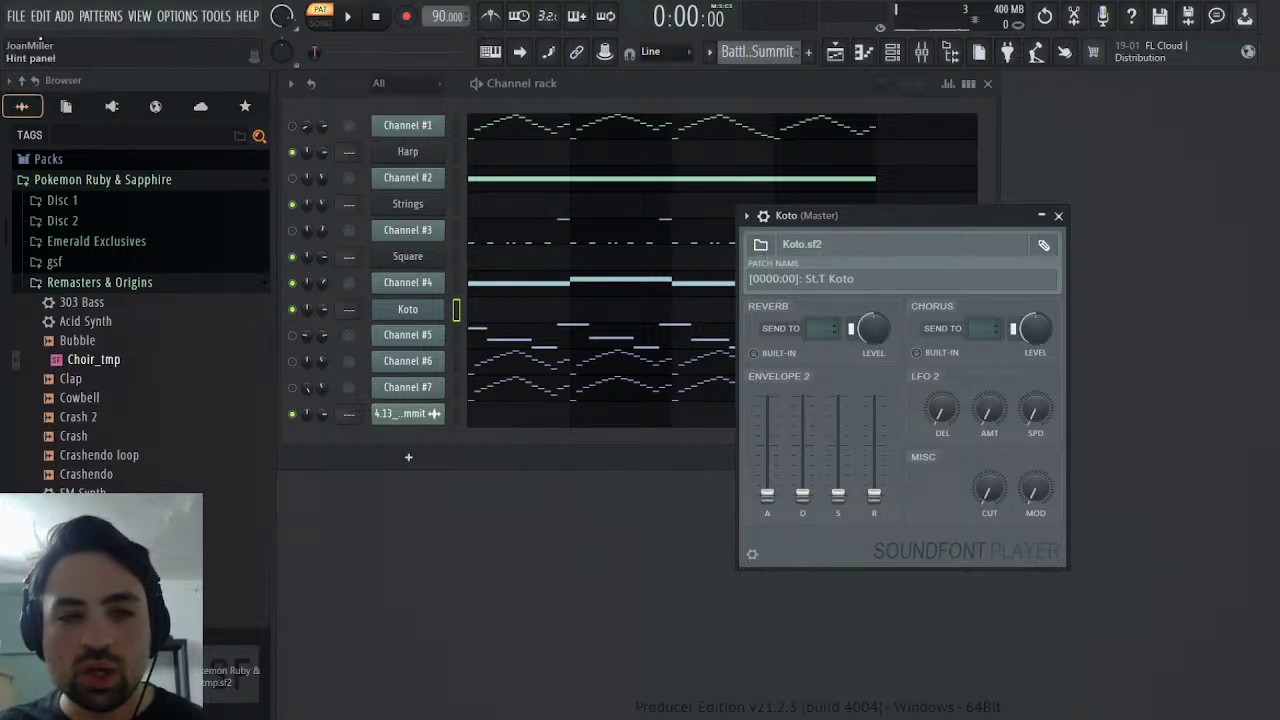
{"action": "left_click", "coordinate": [35, 81]}
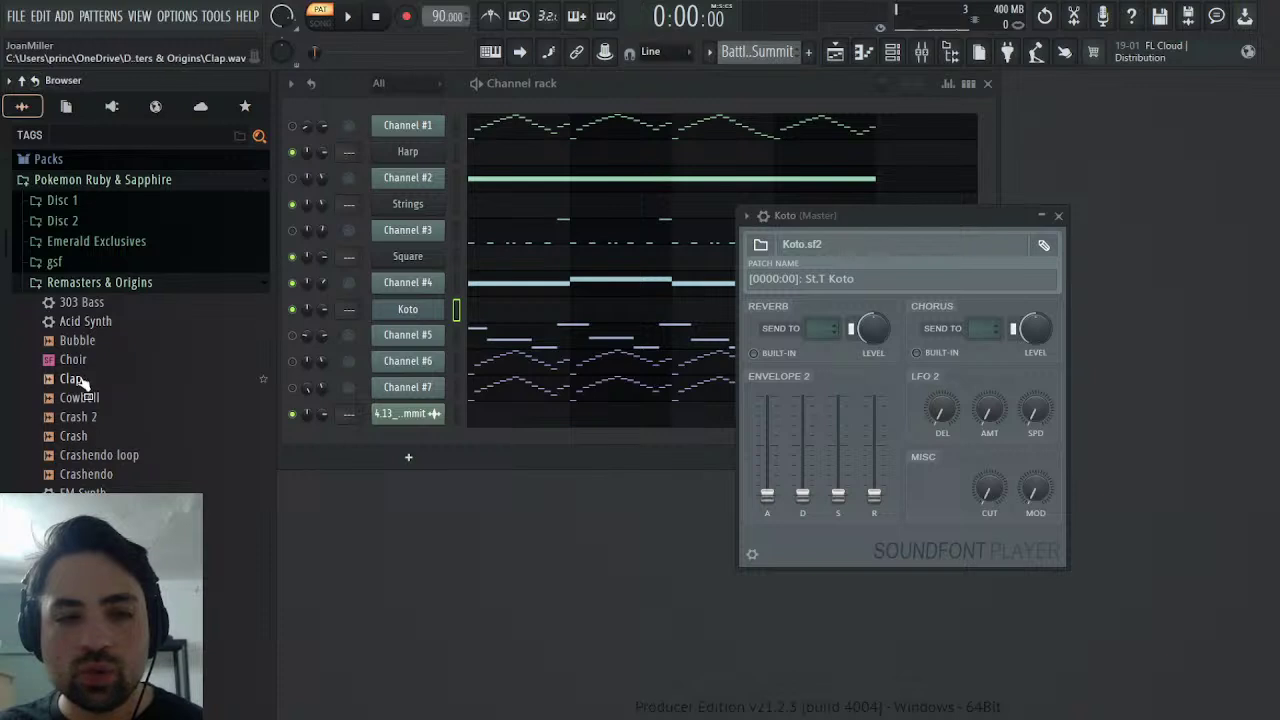
{"action": "left_click_drag", "start_coordinate": [83, 372], "coordinate": [420, 313]}
{"action": "left_click", "coordinate": [420, 313]}
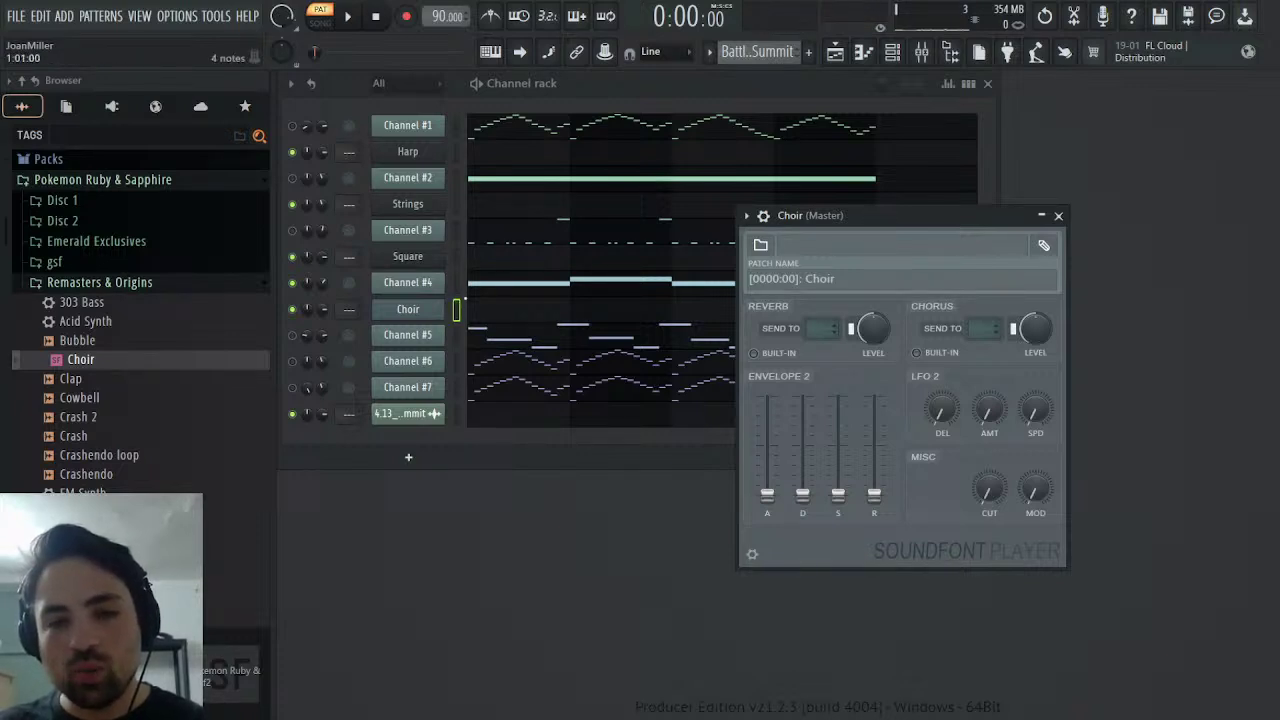
- Copy Channel #4's notes from the Battle Pyramid Summit pattern to the Choir channel in the Melody pattern and audition it
{"action": "left_click", "coordinate": [455, 284]}
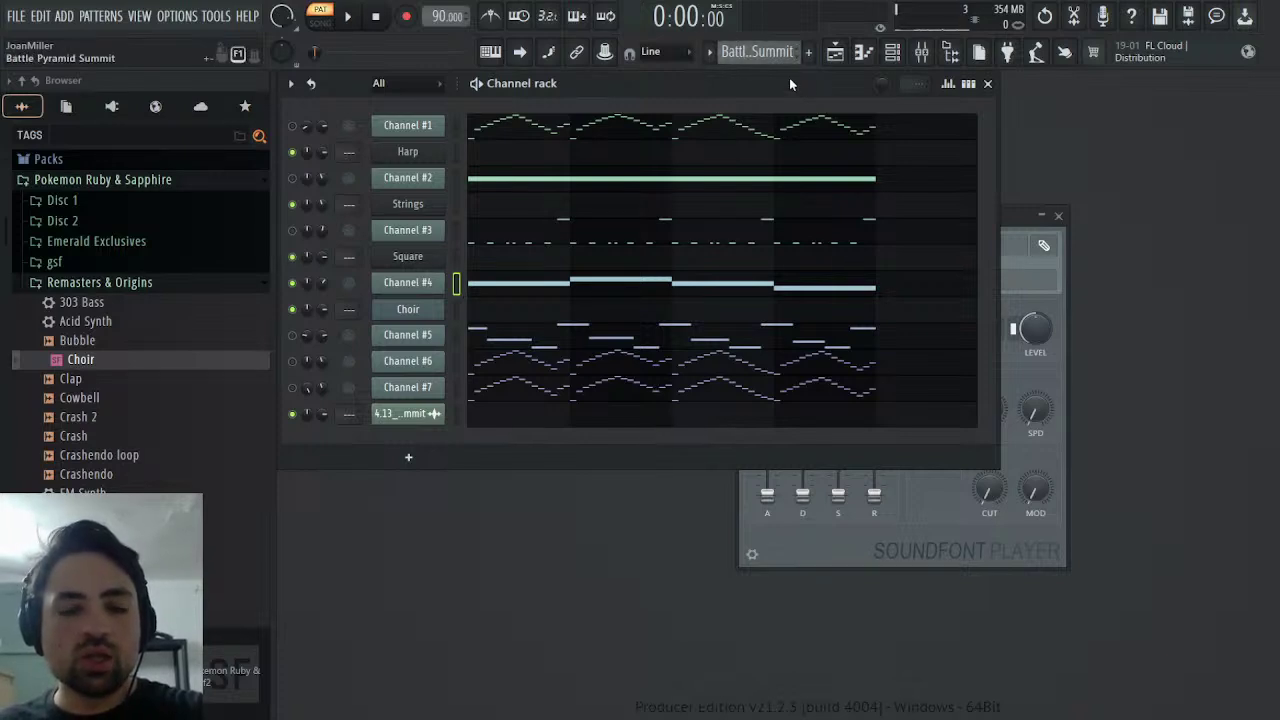
{"action": "scroll", "coordinate": [789, 72], "scroll_direction": "down", "scroll_amount": 1}
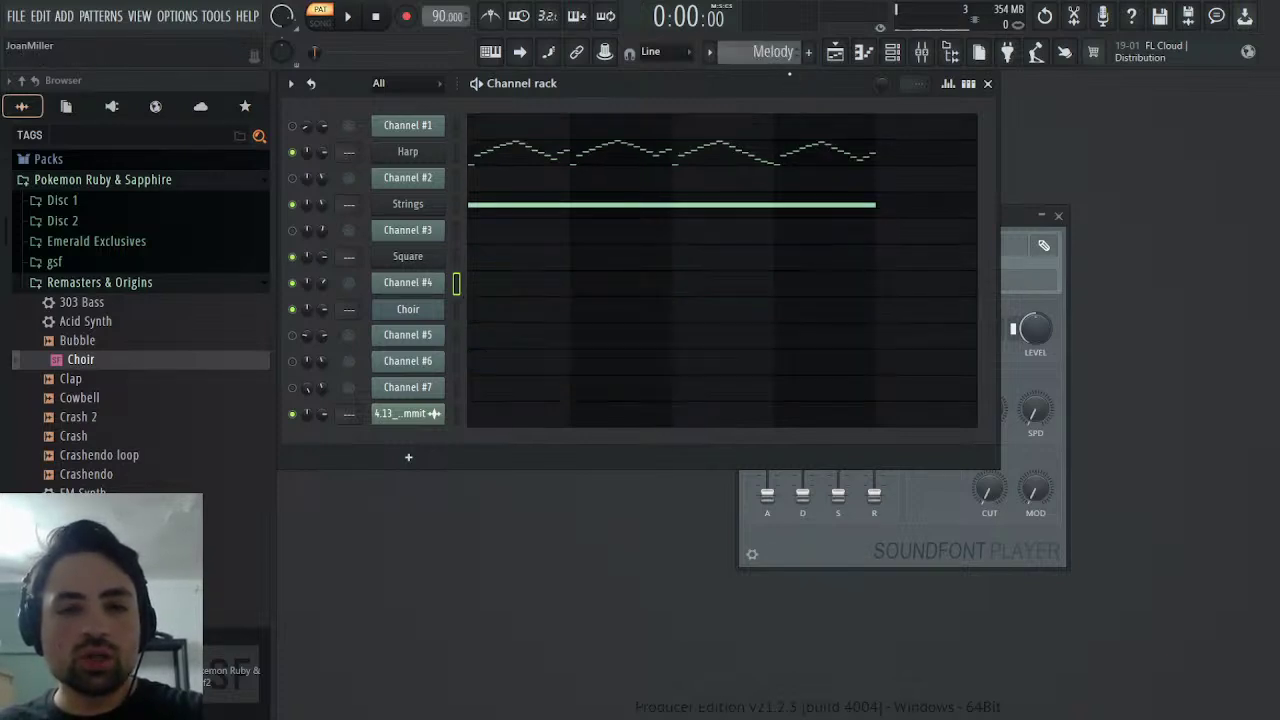
{"action": "left_click", "coordinate": [456, 309]}
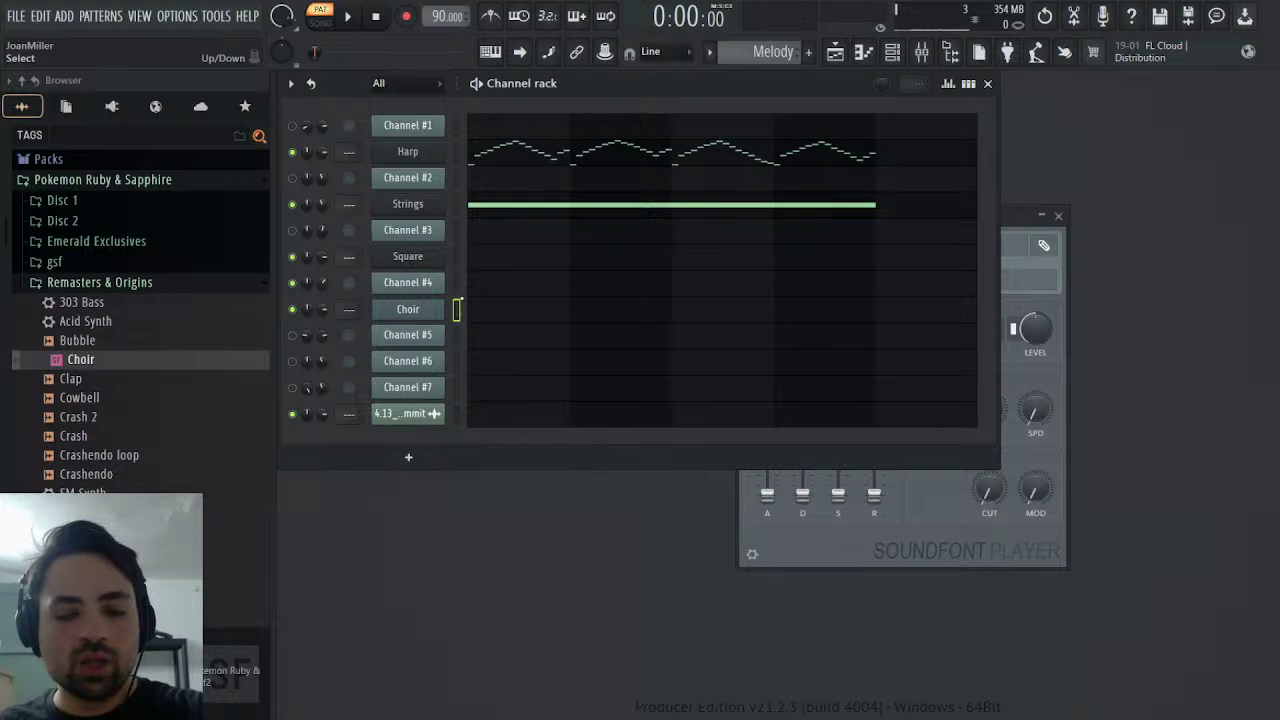
{"action": "key", "text": "ctrl+v"}
{"action": "key", "text": "space"}
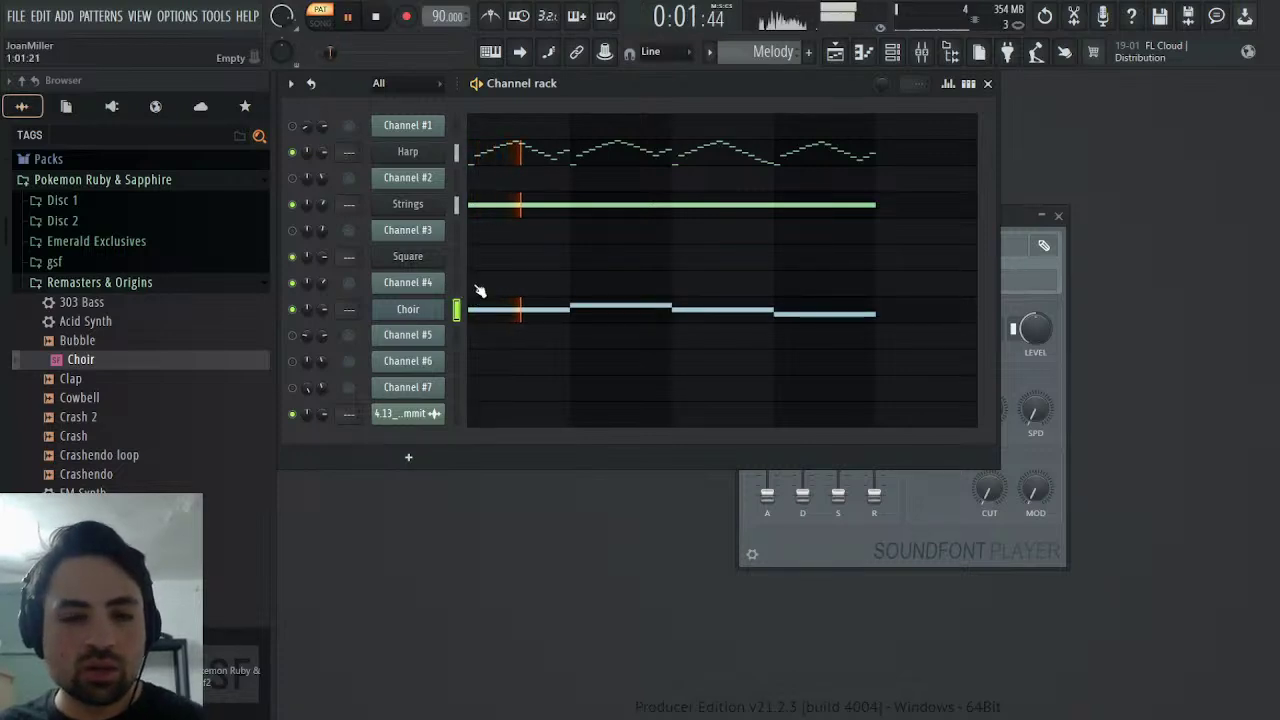
{"action": "key", "text": "space"}
- Check the Choir channel's notes in the piano roll and audition individual pitches around E5 and F5
{"action": "left_click", "coordinate": [577, 310]}
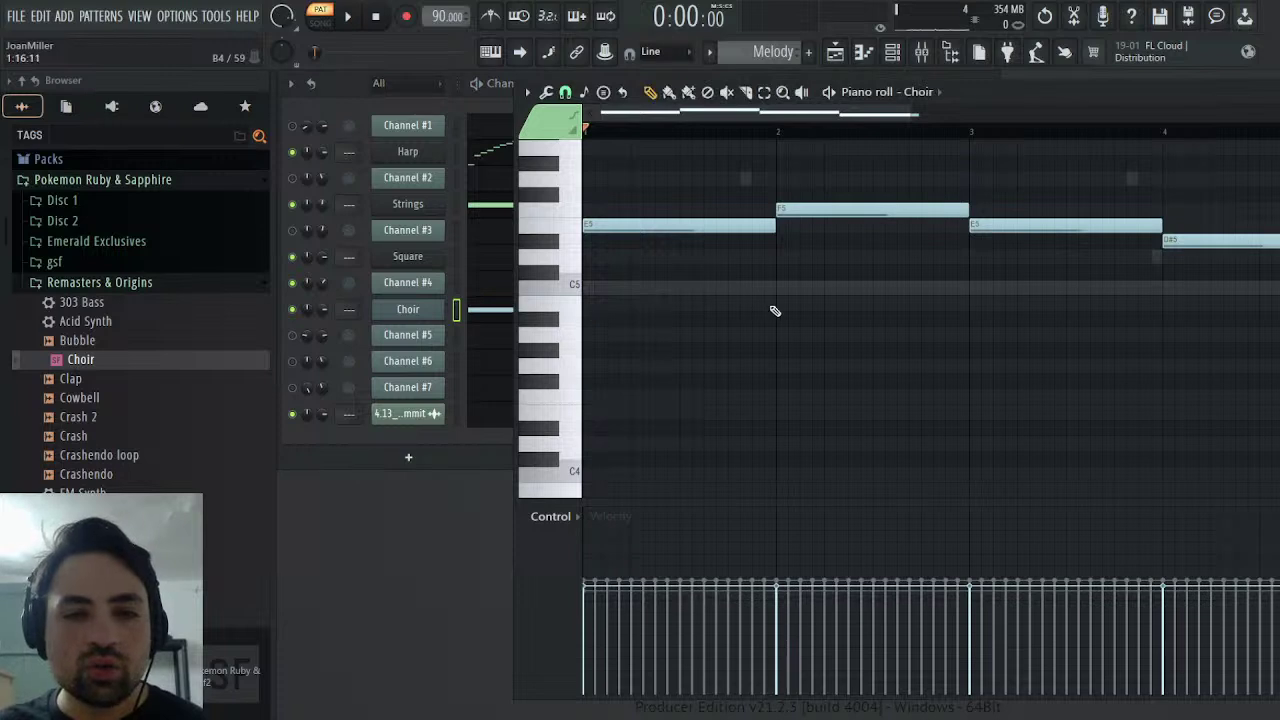
{"action": "left_click", "coordinate": [576, 228]}
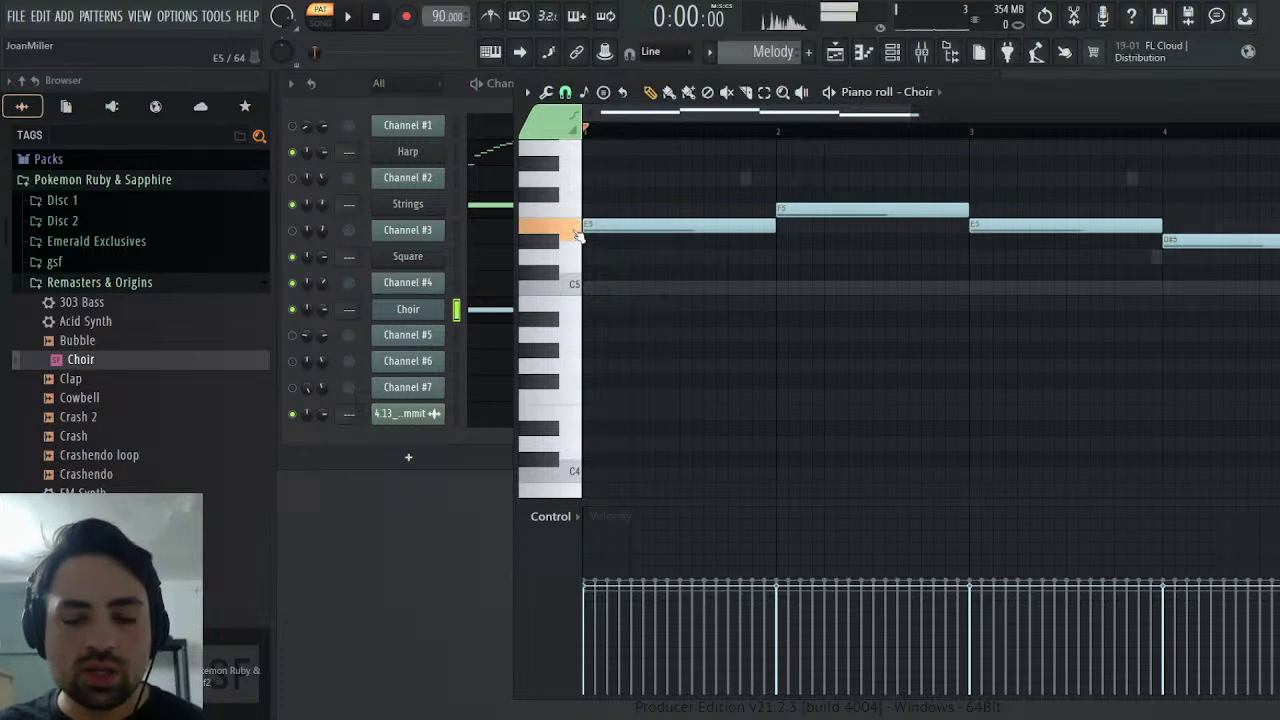
{"action": "mouse_move", "coordinate": [576, 235]}
{"action": "left_mouse_down"}
{"action": "mouse_move", "coordinate": [576, 214]}
{"action": "mouse_move", "coordinate": [579, 232]}
{"action": "left_mouse_up"}
{"action": "left_click", "coordinate": [580, 214]}
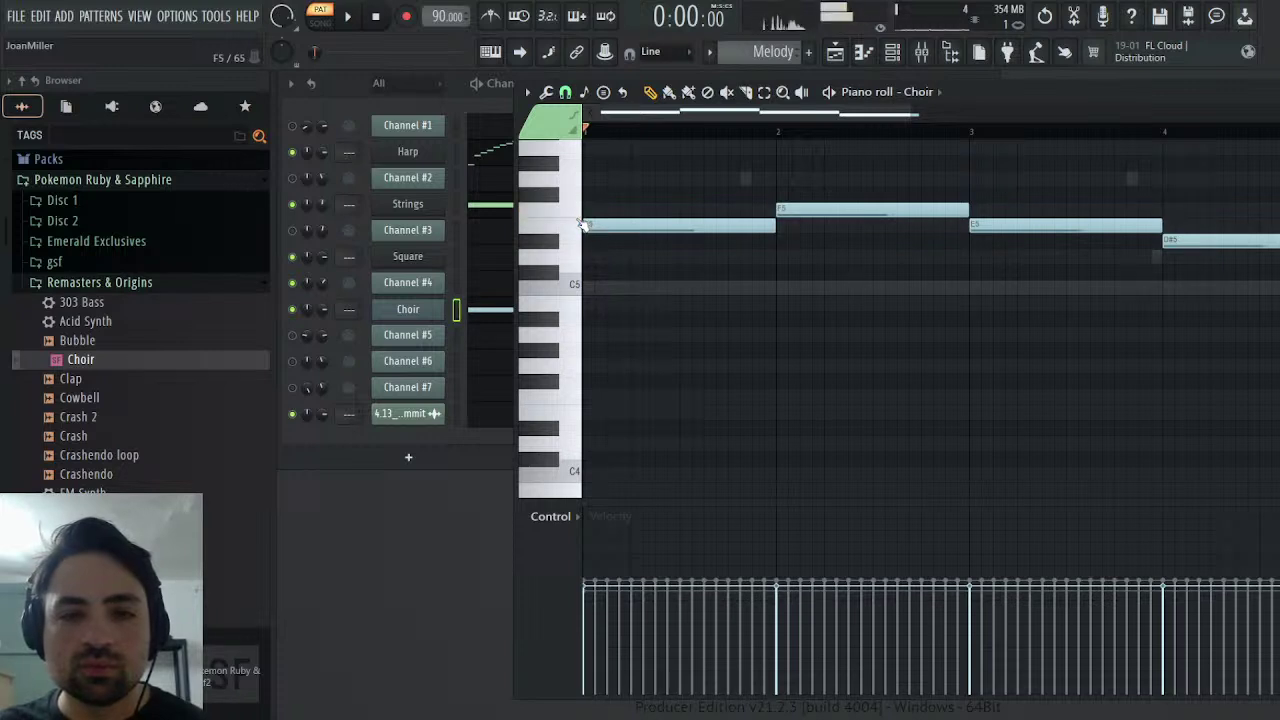
{"action": "left_click", "coordinate": [586, 228]}
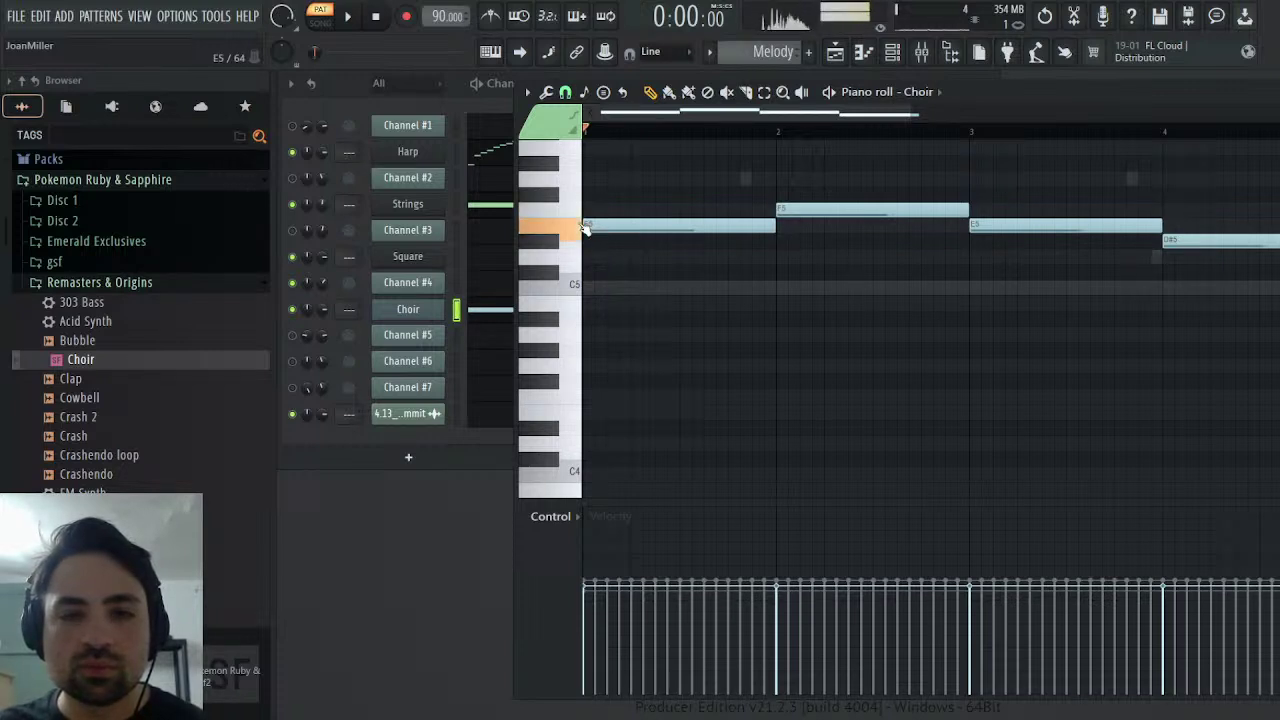
{"action": "left_click", "coordinate": [560, 245]}
{"action": "left_click", "coordinate": [565, 229]}
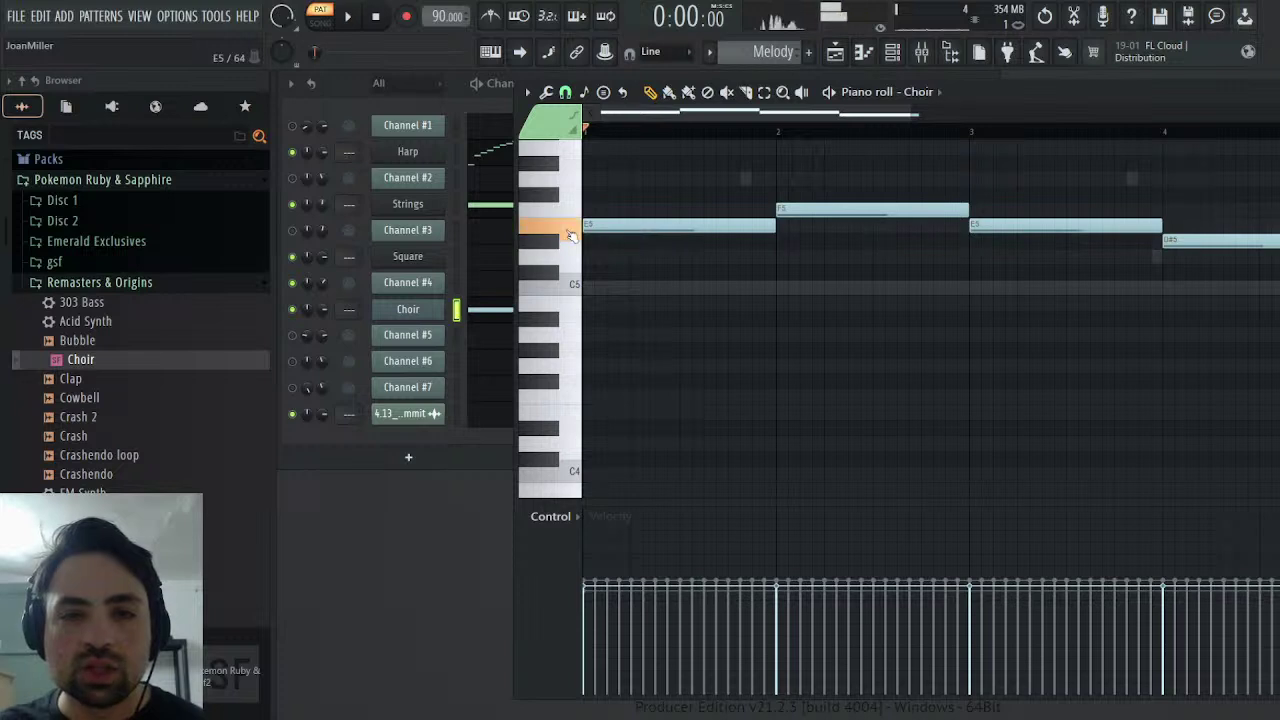
{"action": "key", "text": "Escape"}
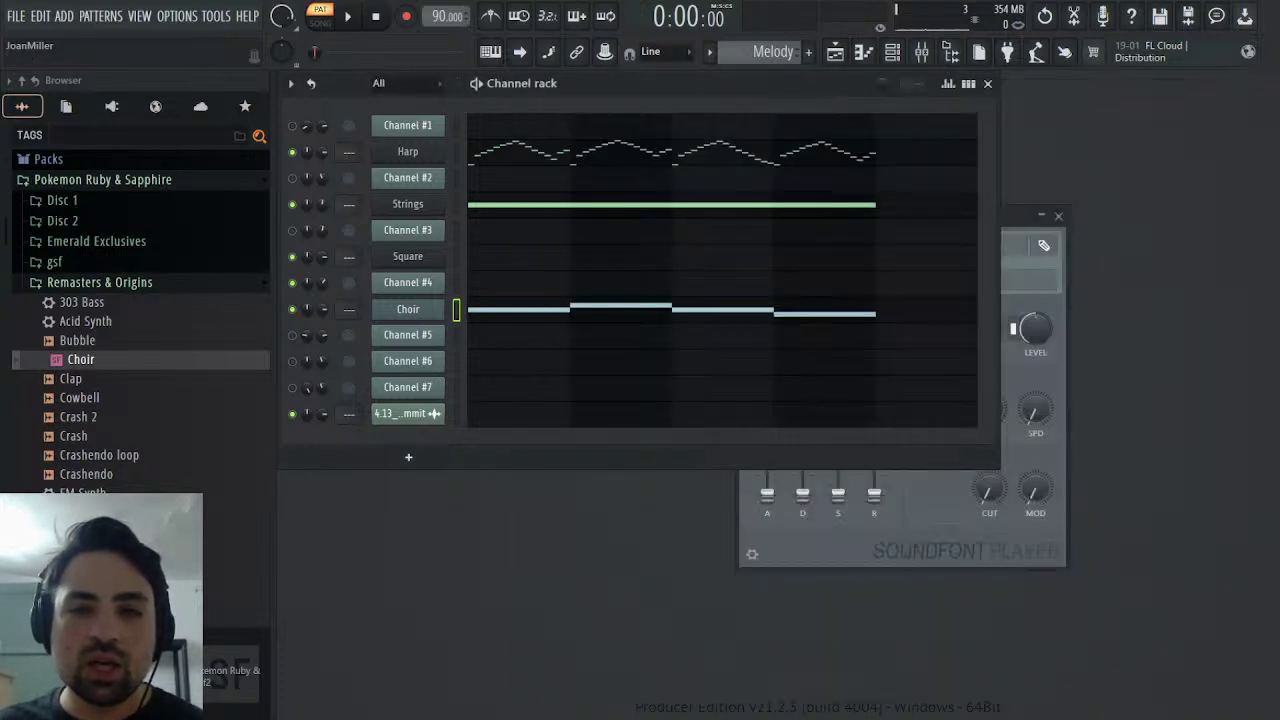
- Play E4, E5 and F5 live through the Choir soundfont to examine how its pitches sound
{"action": "left_click", "coordinate": [1060, 258]}
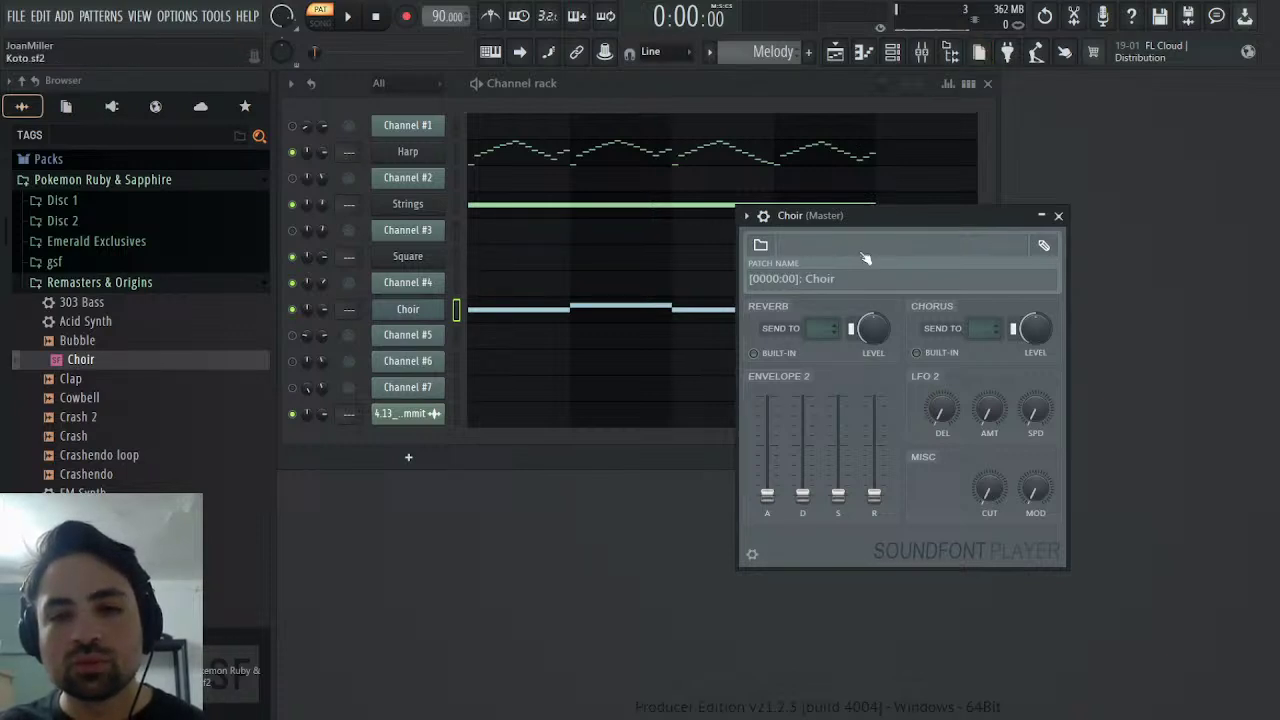
{"action": "left_click", "coordinate": [552, 309]}
{"action": "key", "text": "c"}
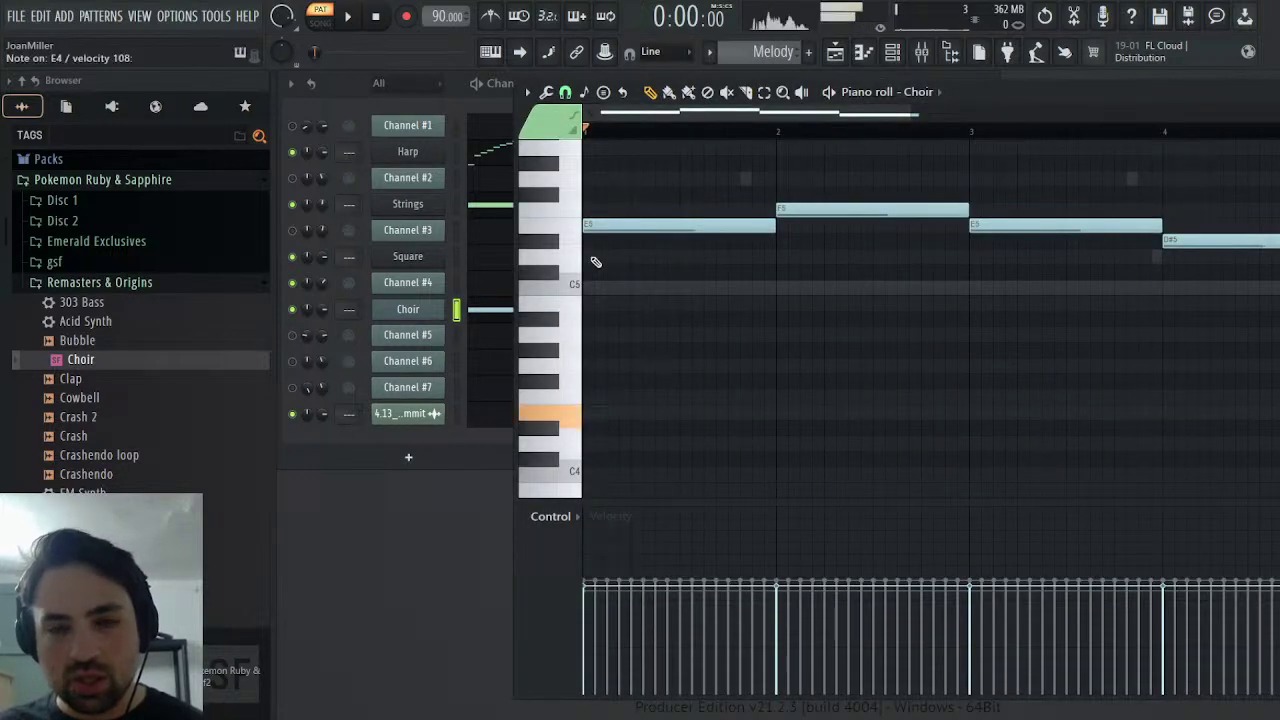
{"action": "key", "text": "e"}
{"action": "key", "text": "e"}
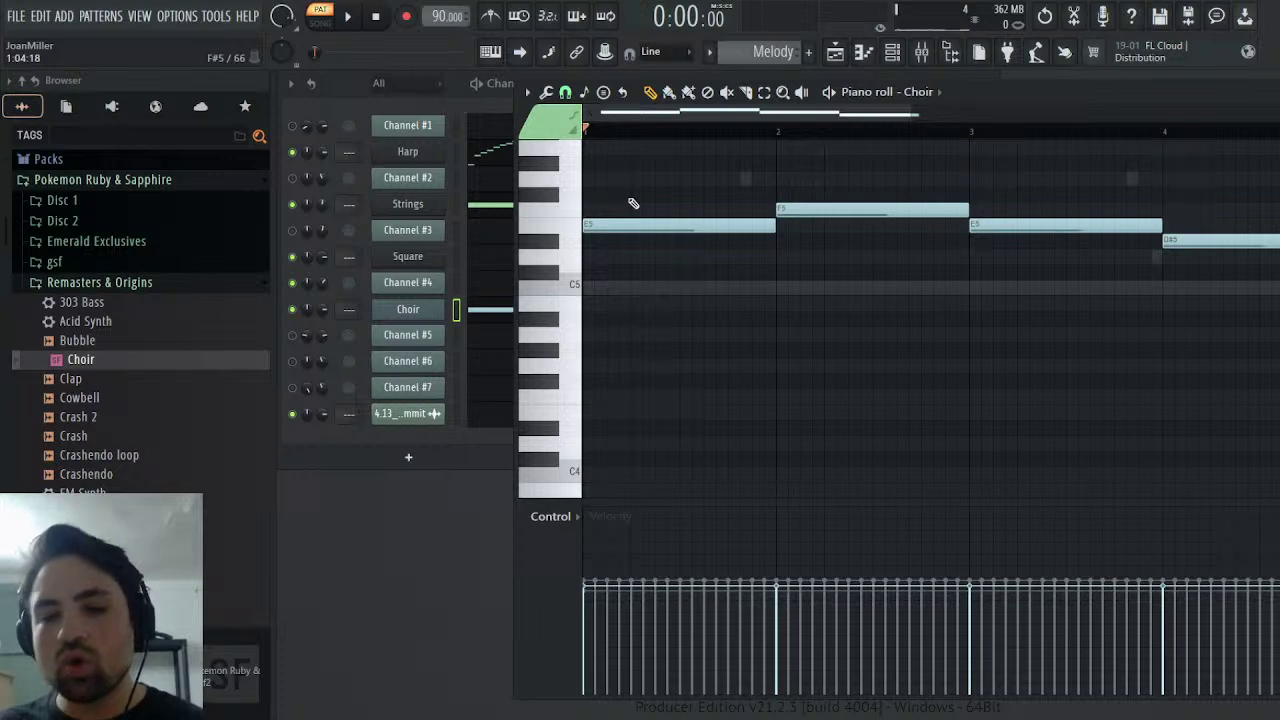
{"action": "key", "text": "r"}
{"action": "key", "text": "r"}
{"action": "key", "text": "r"}
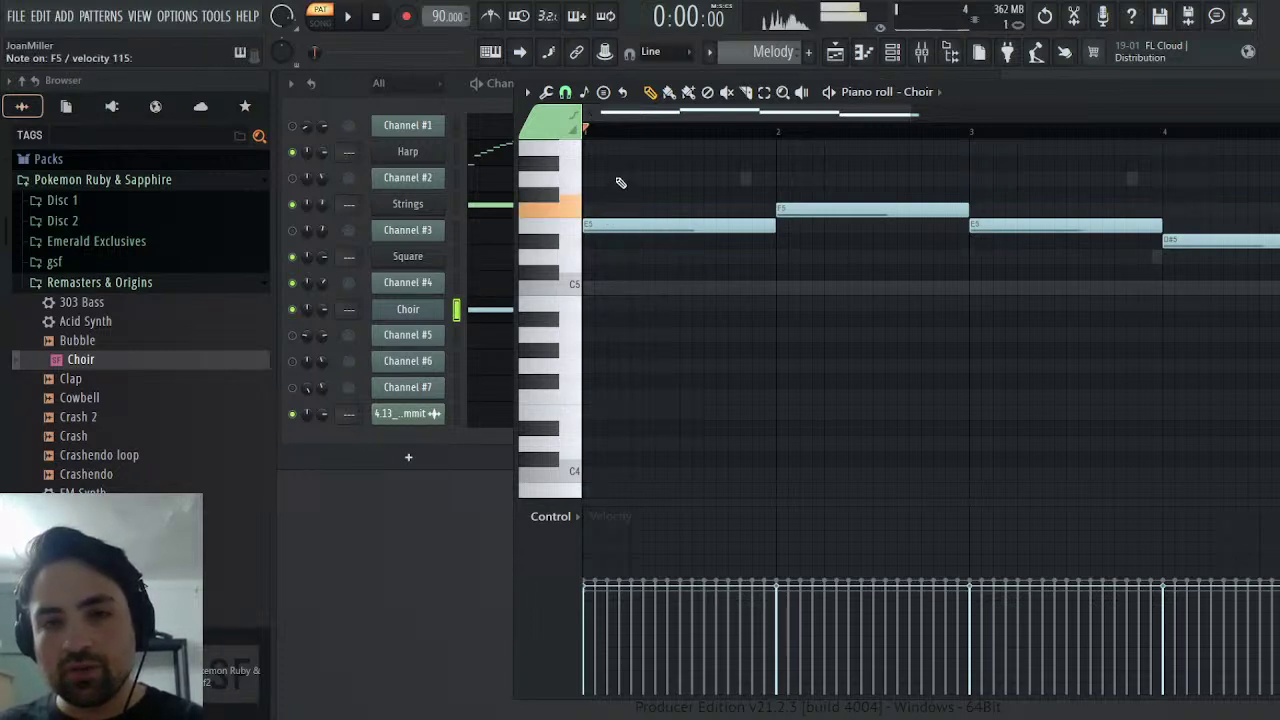
{"action": "key", "text": "e"}
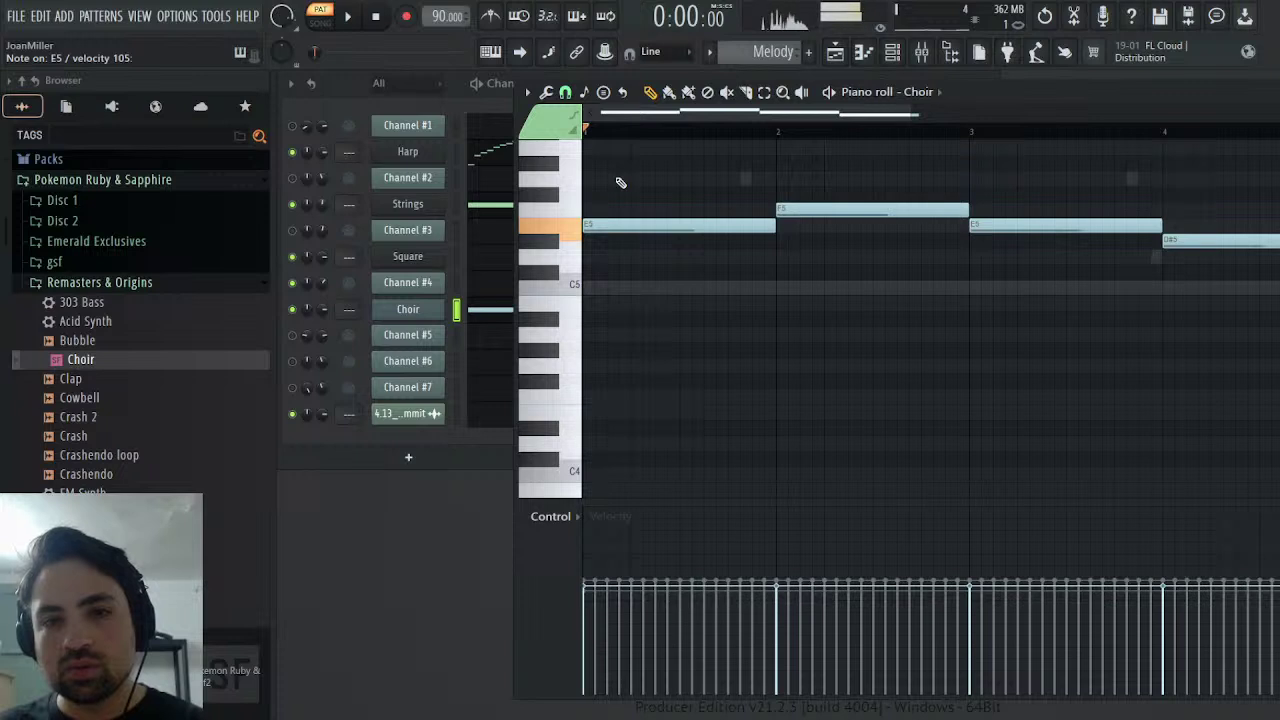
- Load Edison on the Master mixer track and record two sustained Choir notes
{"action": "left_click", "coordinate": [922, 54]}
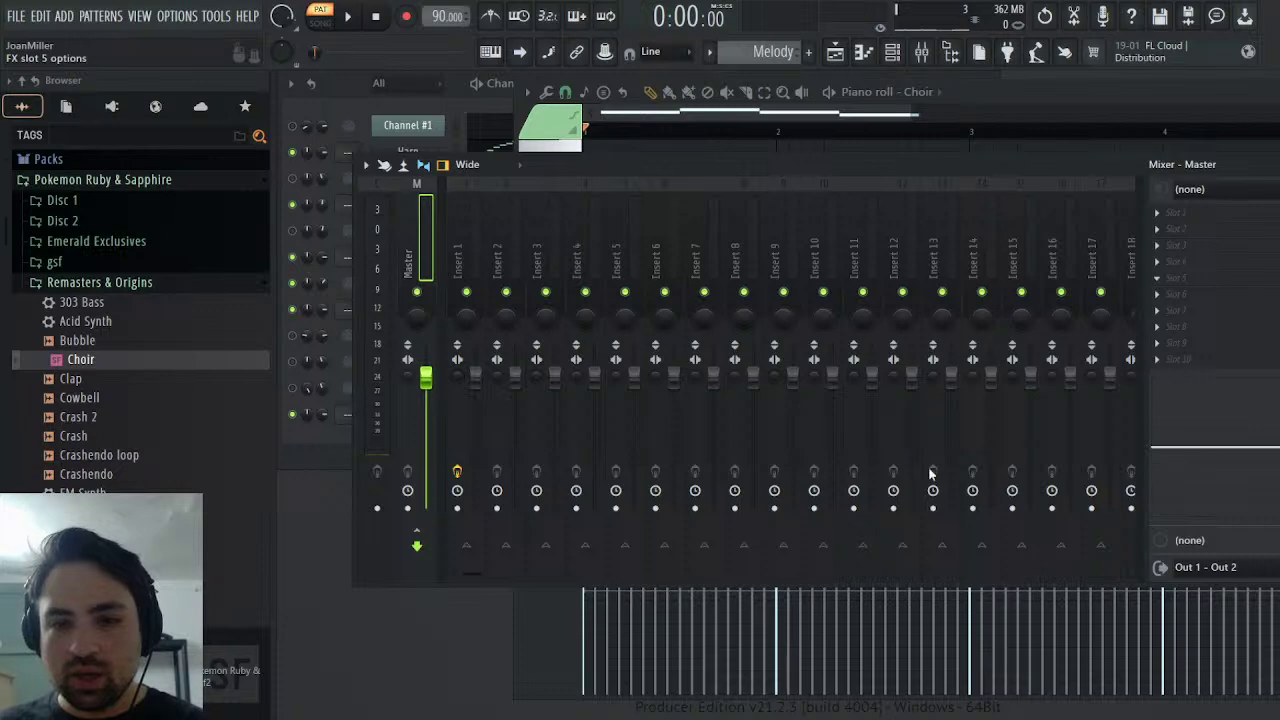
{"action": "key", "text": "ctrl+e"}
{"action": "left_click", "coordinate": [572, 312]}
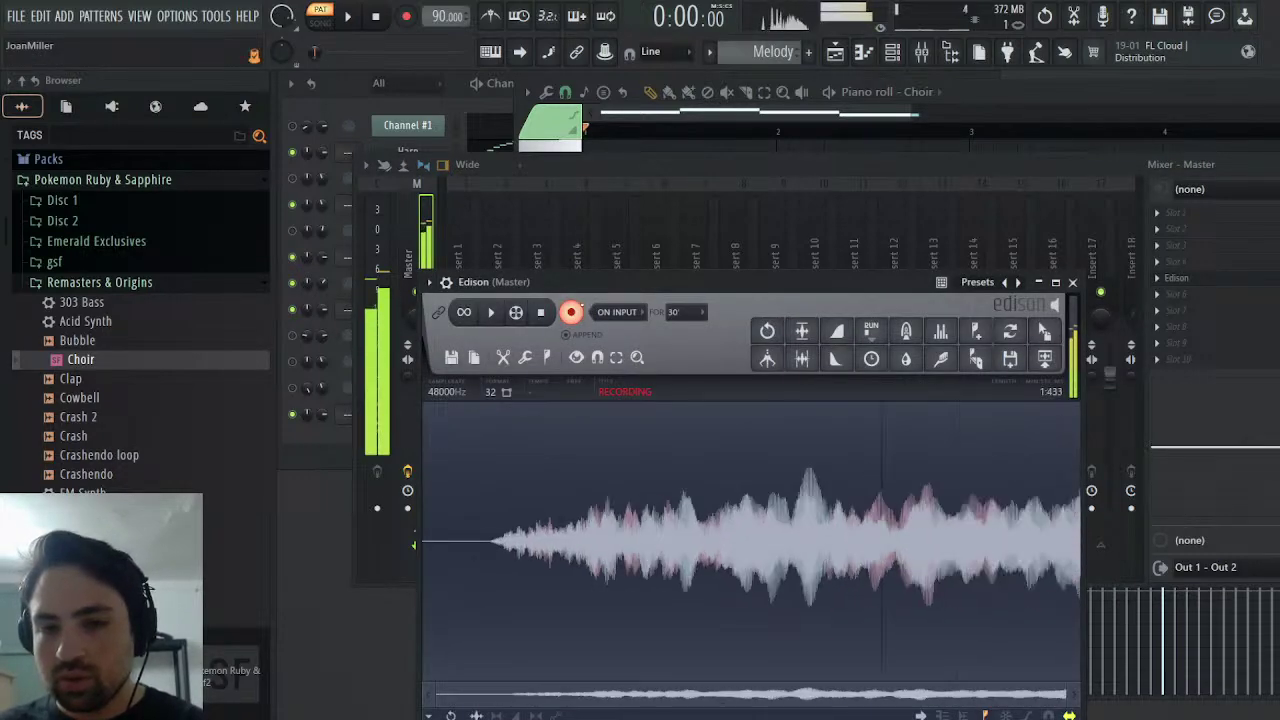
{"action": "left_click", "coordinate": [572, 312]}
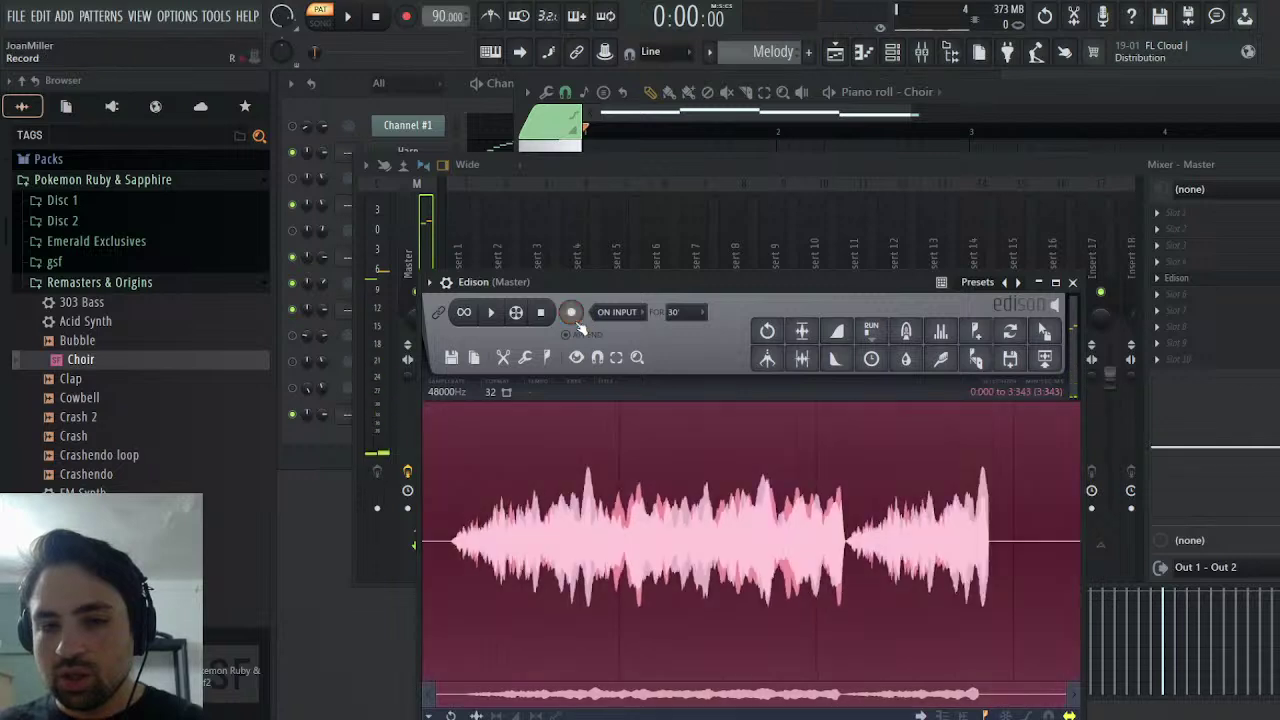
- Trim the Edison recording to its first note without the silent start, and normalize it
{"action": "left_click_drag", "start_coordinate": [993, 515], "coordinate": [878, 533]}
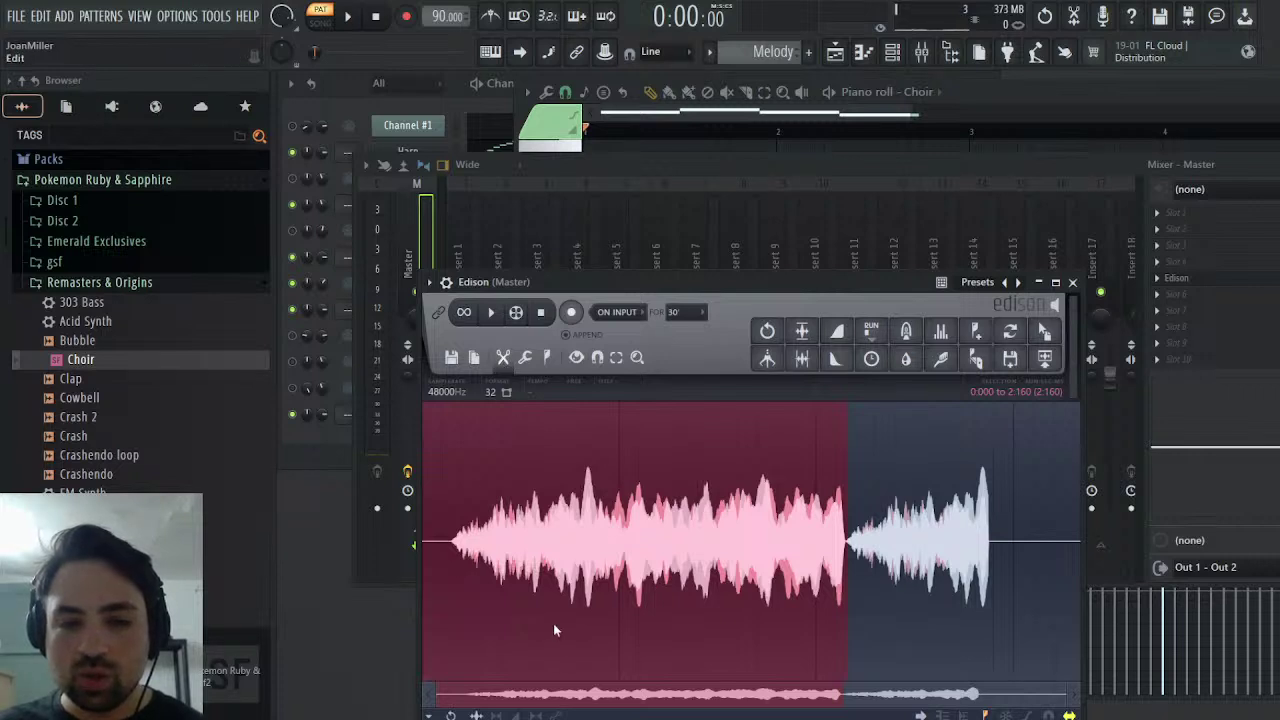
{"action": "key", "text": "ctrl+Delete"}
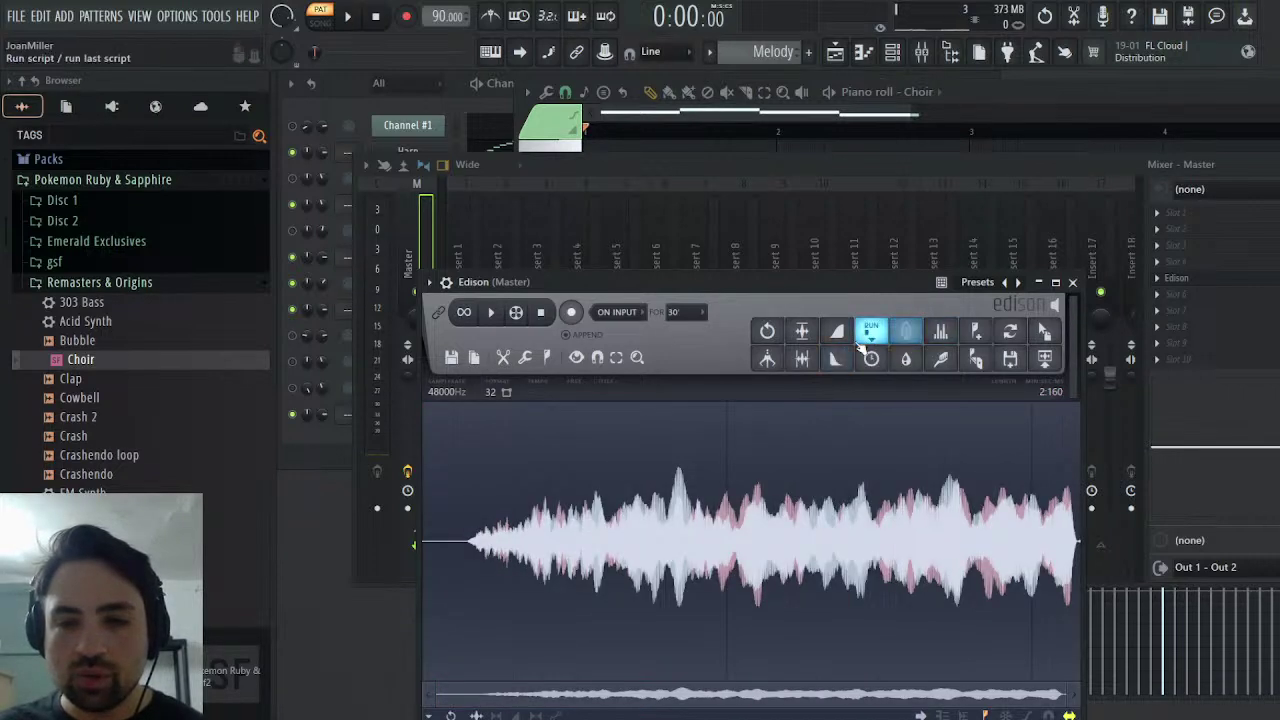
{"action": "left_click", "coordinate": [767, 358]}
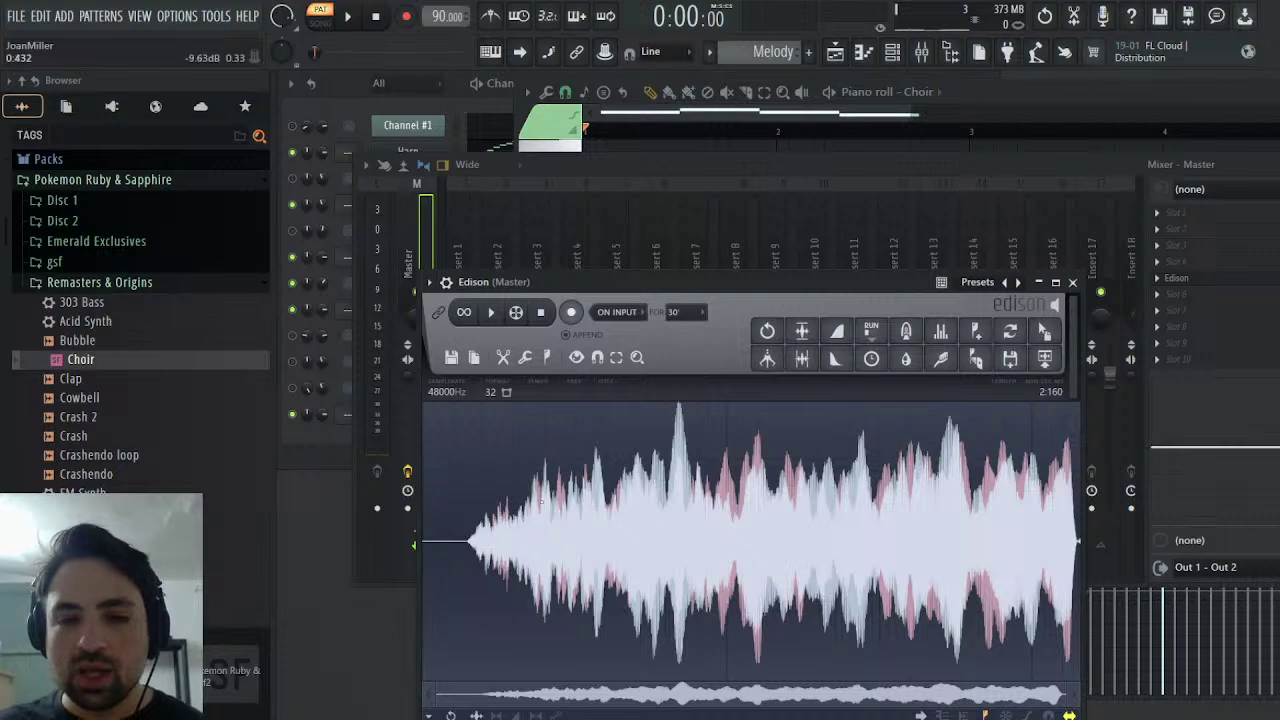
{"action": "left_click_drag", "start_coordinate": [491, 505], "coordinate": [447, 515]}
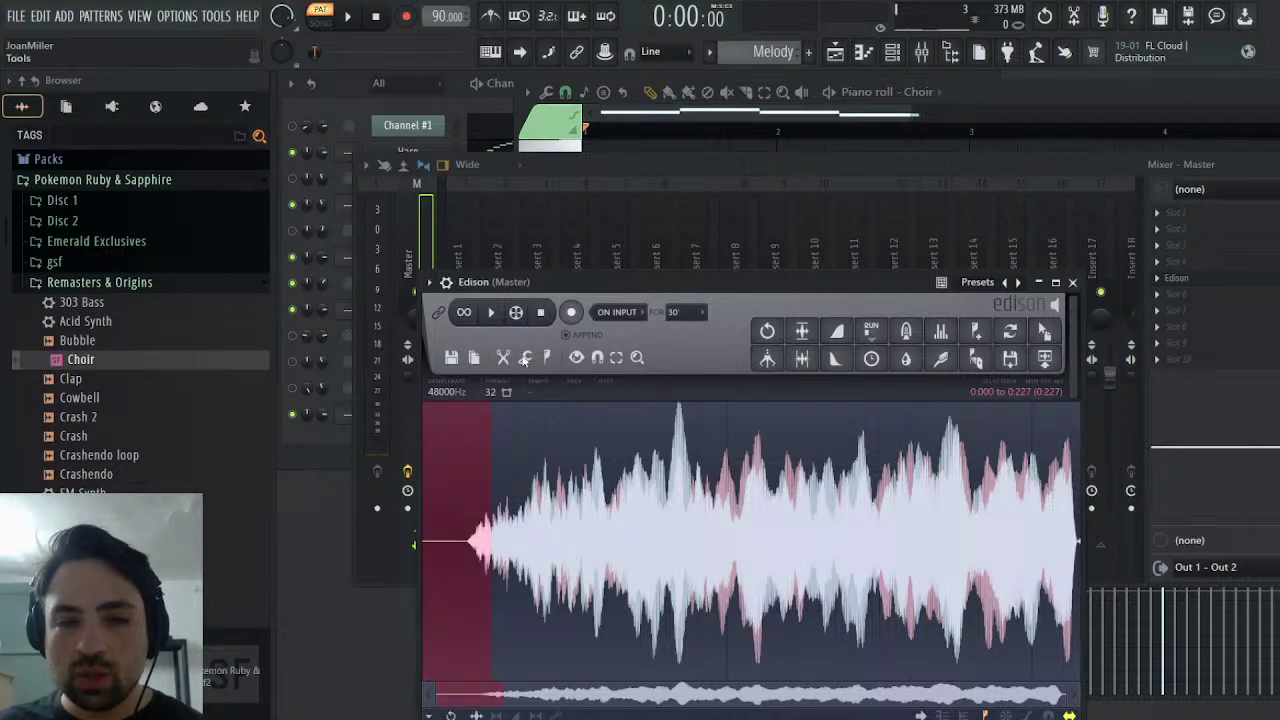
{"action": "key", "text": "Delete"}
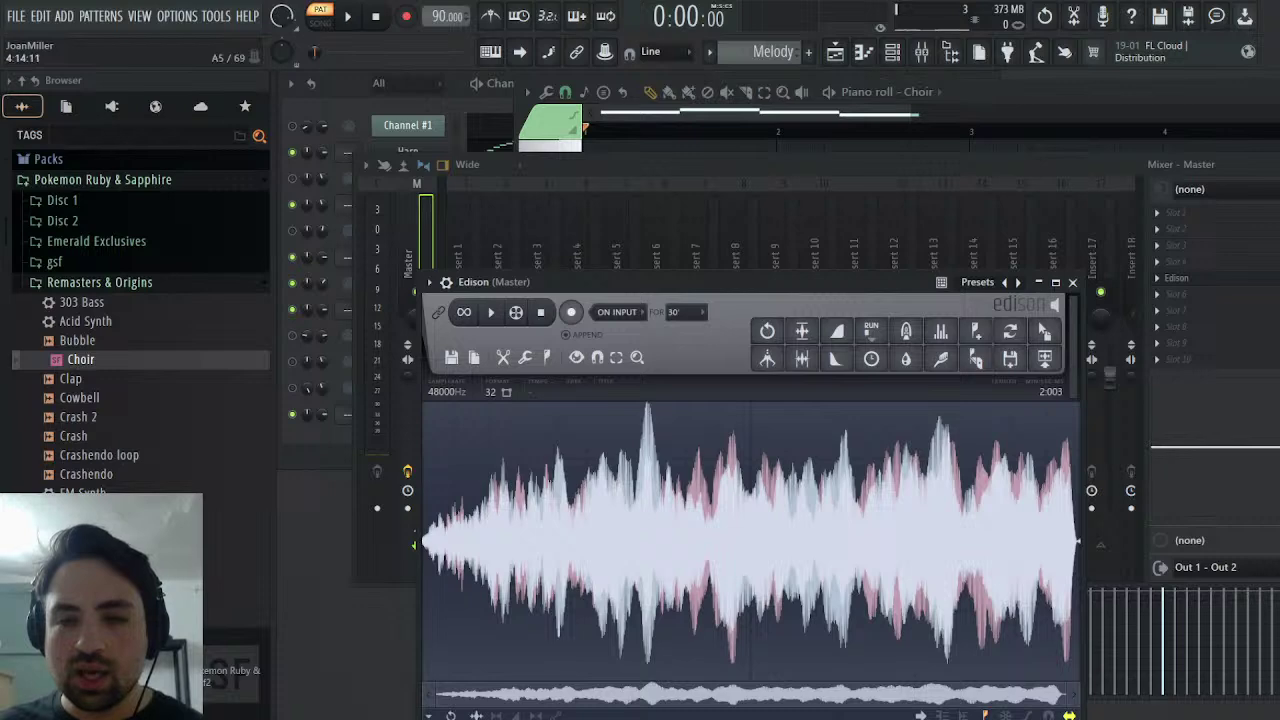
- Add the trimmed recording as a channel below Choir and move the Choir notes in the Melody pattern onto it
{"action": "left_click", "coordinate": [1264, 164]}
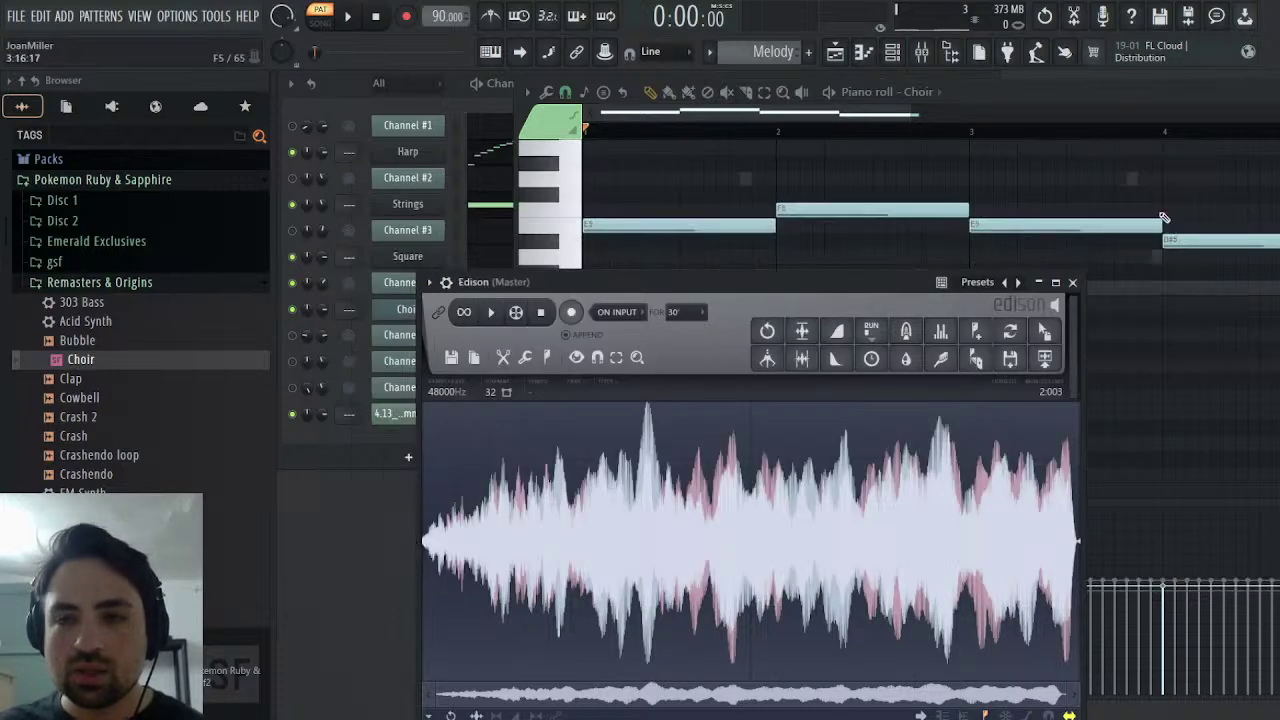
{"action": "left_click", "coordinate": [1272, 92]}
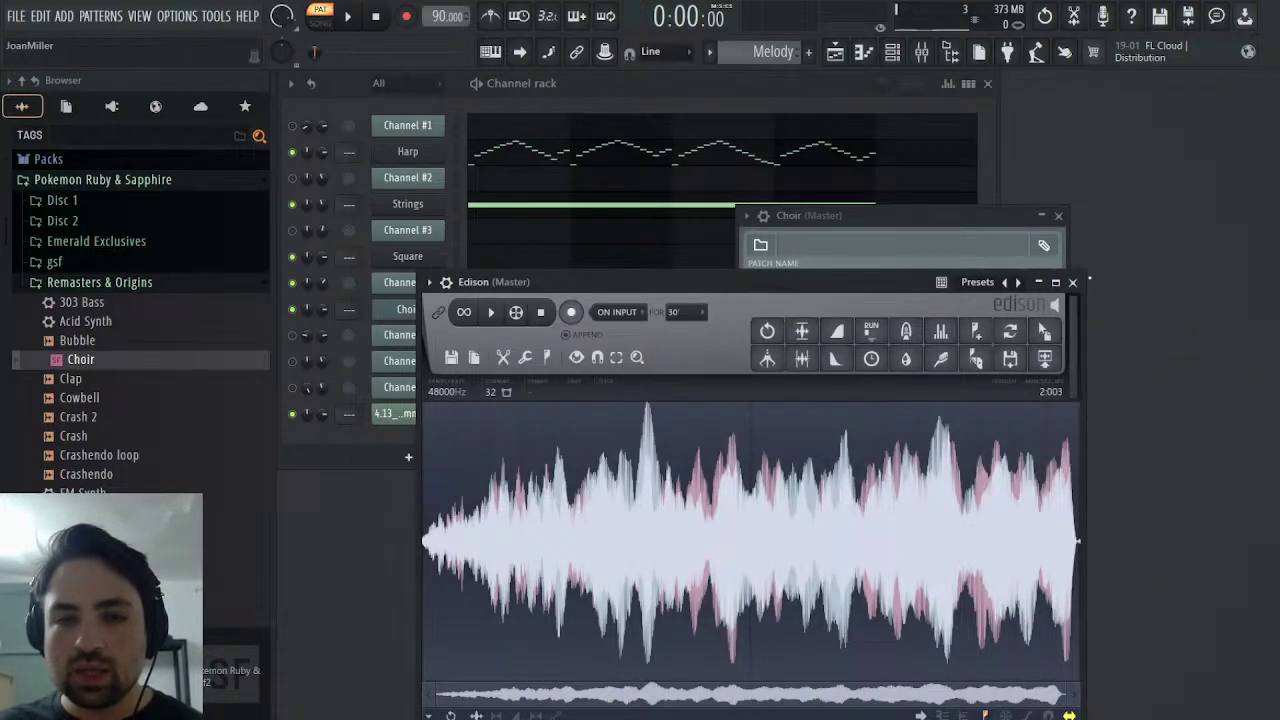
{"action": "left_click", "coordinate": [1038, 282]}
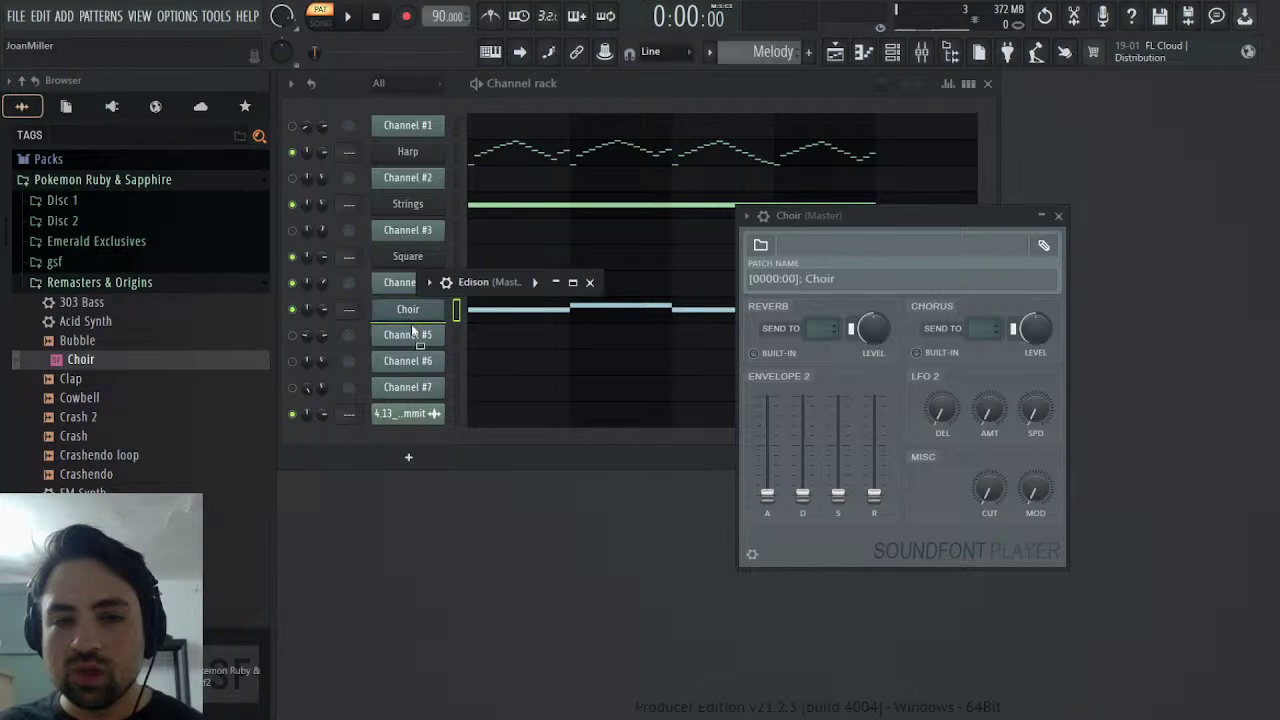
{"action": "left_click_drag", "start_coordinate": [412, 330], "coordinate": [416, 331]}
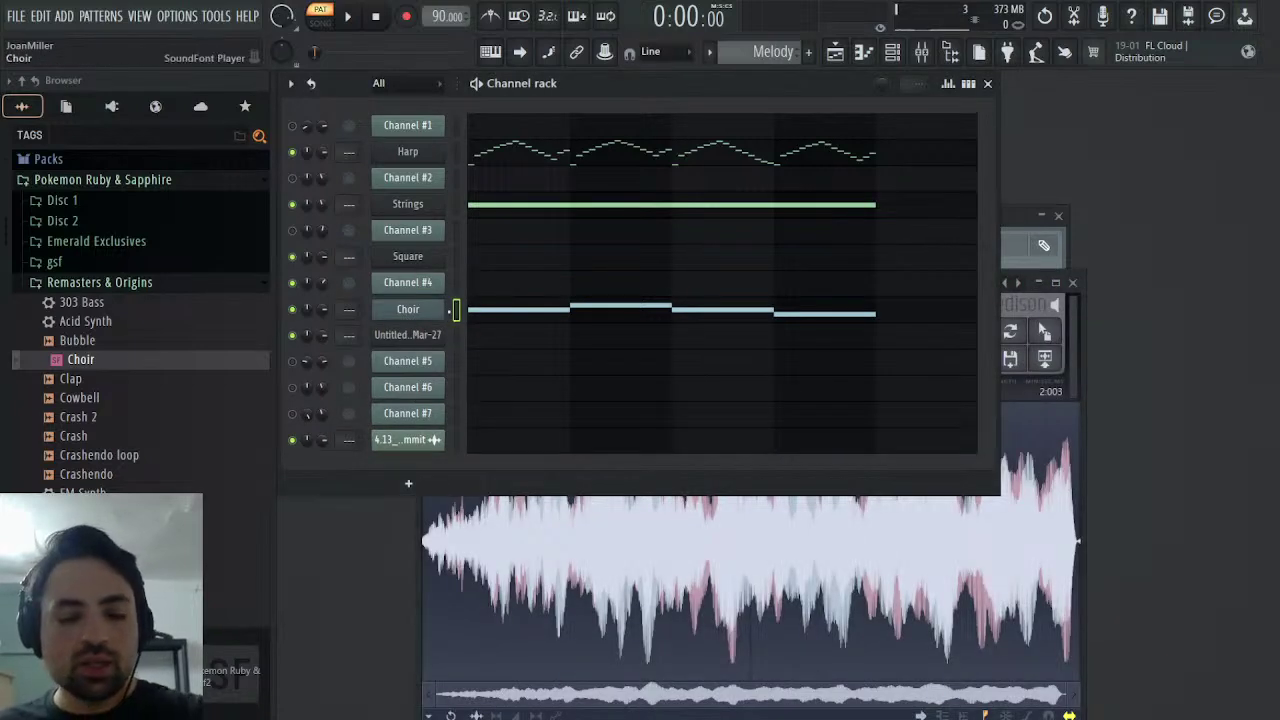
{"action": "key", "text": "ctrl+x"}
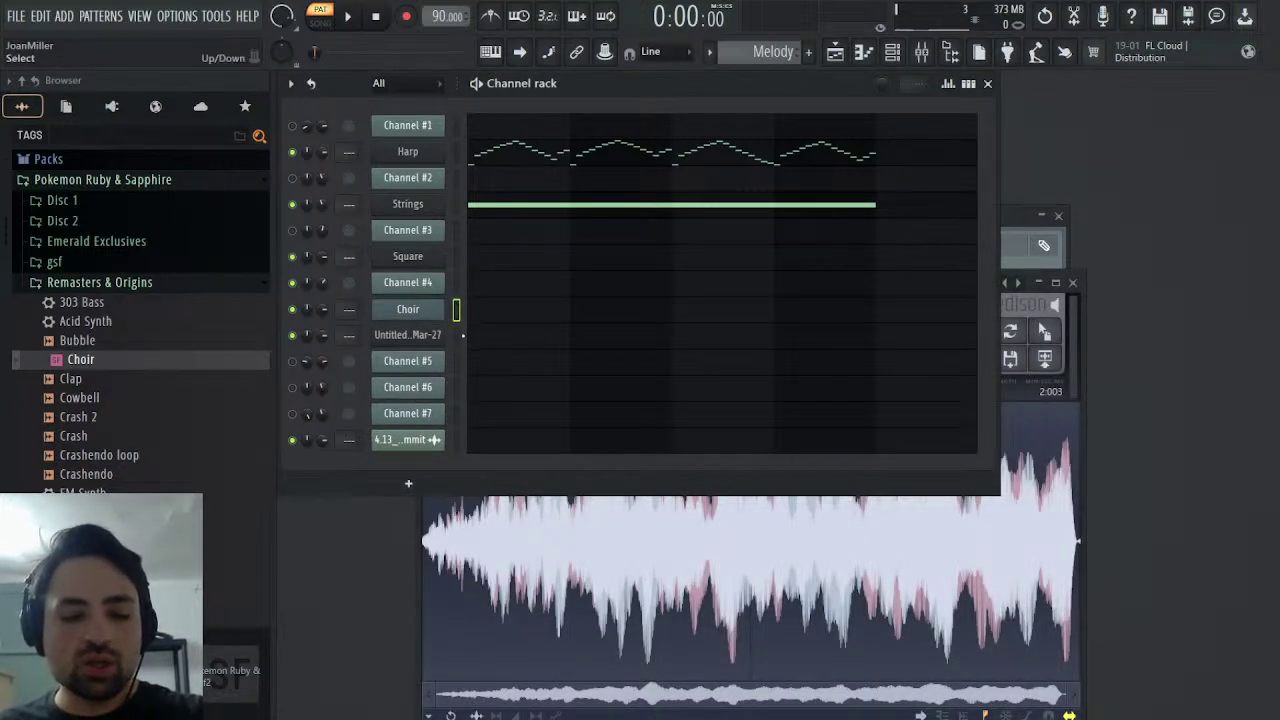
{"action": "key", "text": "ctrl+v"}
- Set the recorded sample channel's root note to E5 and audition it with the Melody pattern
{"action": "left_click", "coordinate": [434, 340]}
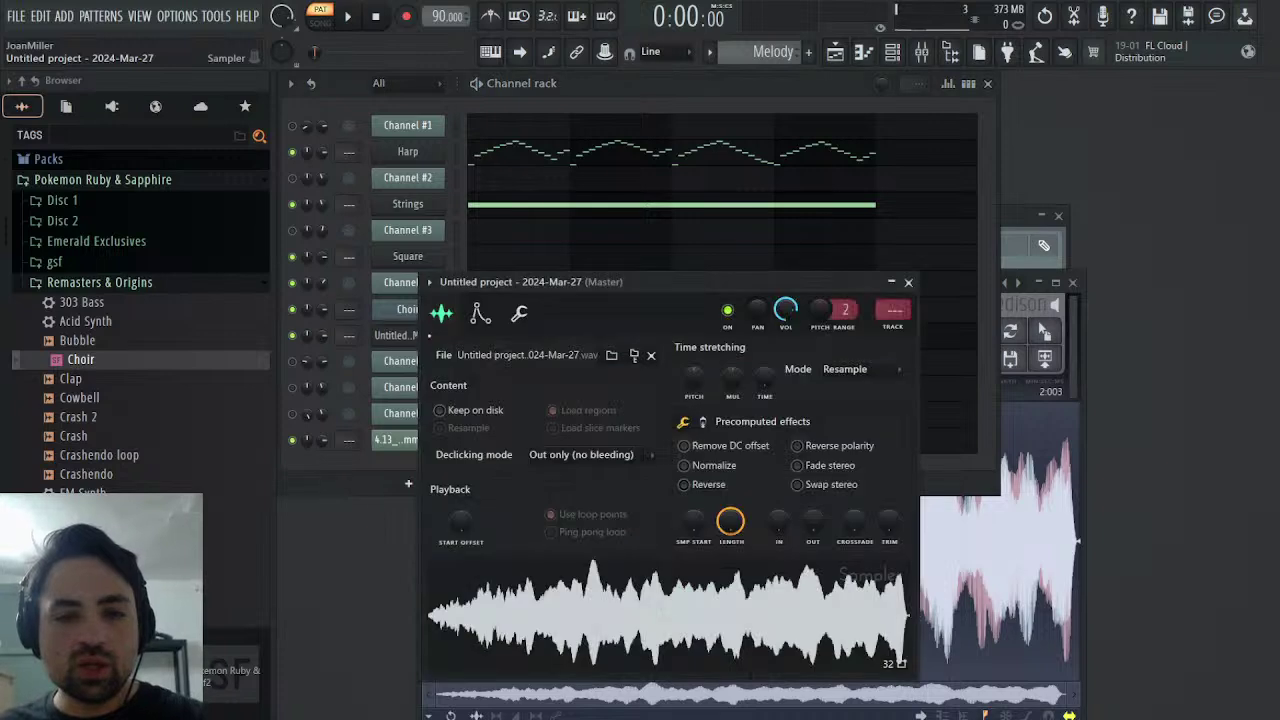
{"action": "left_click", "coordinate": [519, 314]}
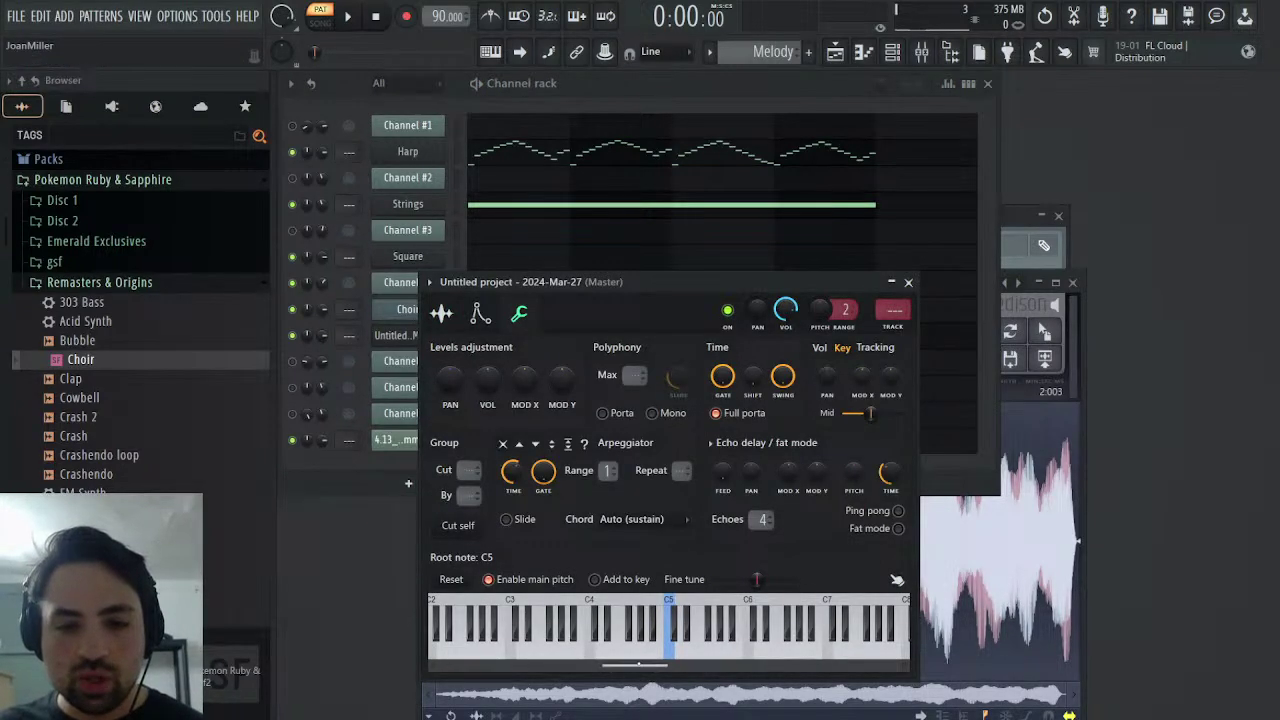
{"action": "left_click_drag", "start_coordinate": [628, 655], "coordinate": [618, 655]}
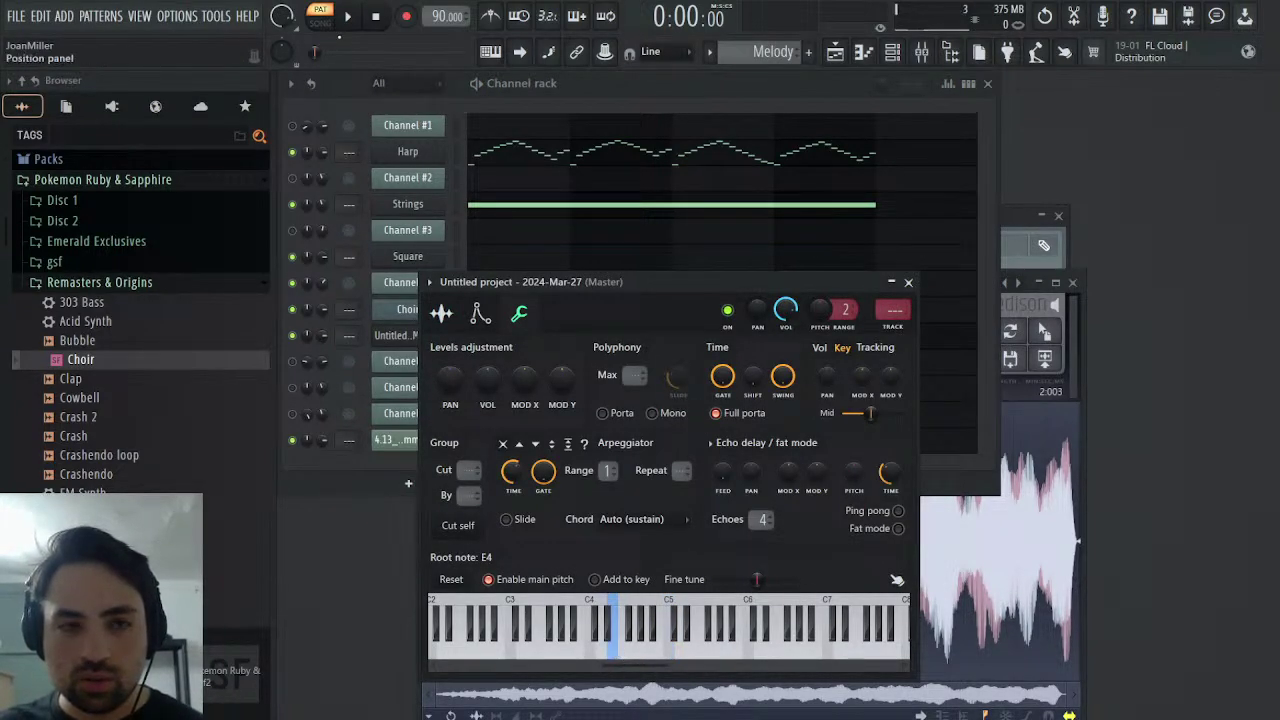
{"action": "key", "text": "space"}
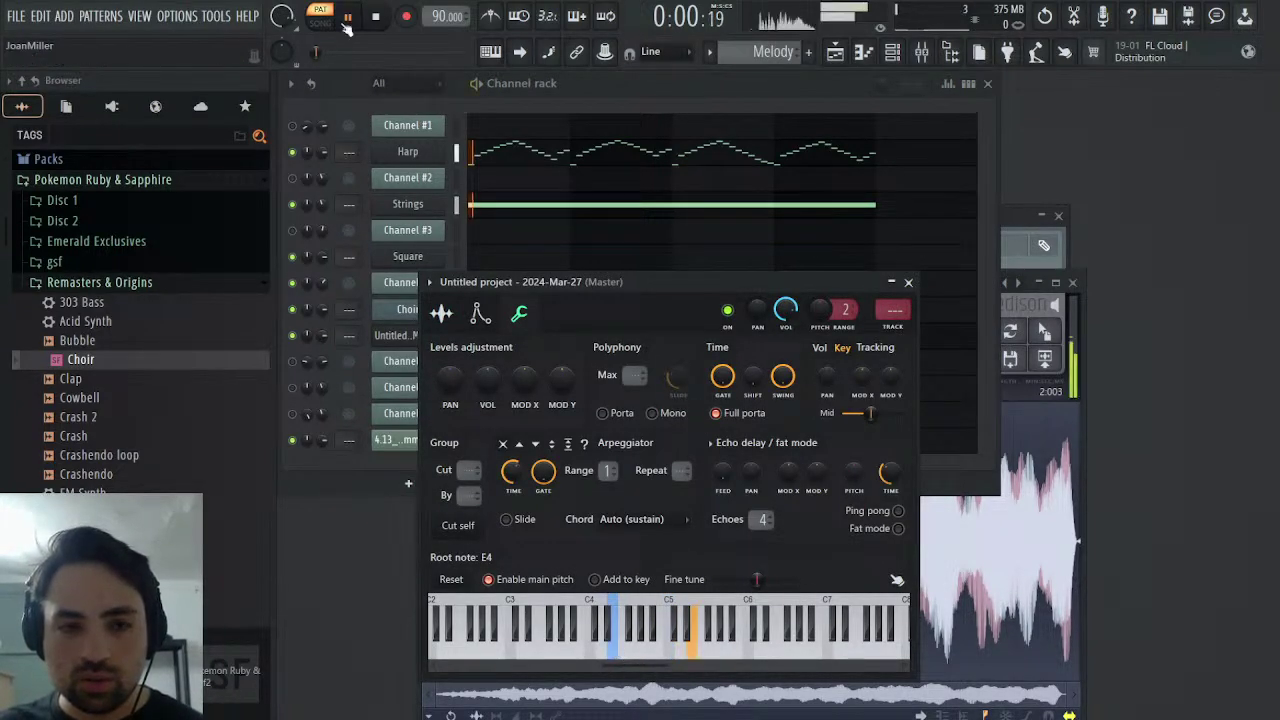
{"action": "left_click", "coordinate": [693, 630]}
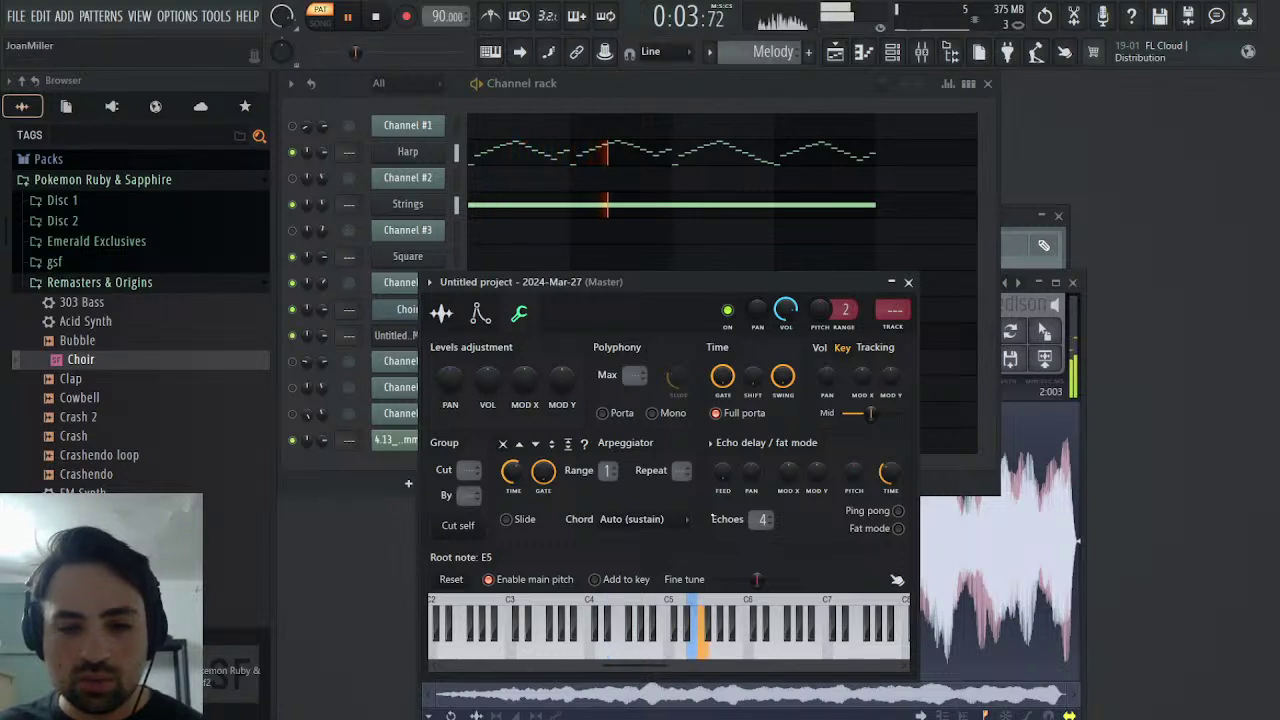
{"action": "left_click", "coordinate": [441, 314]}
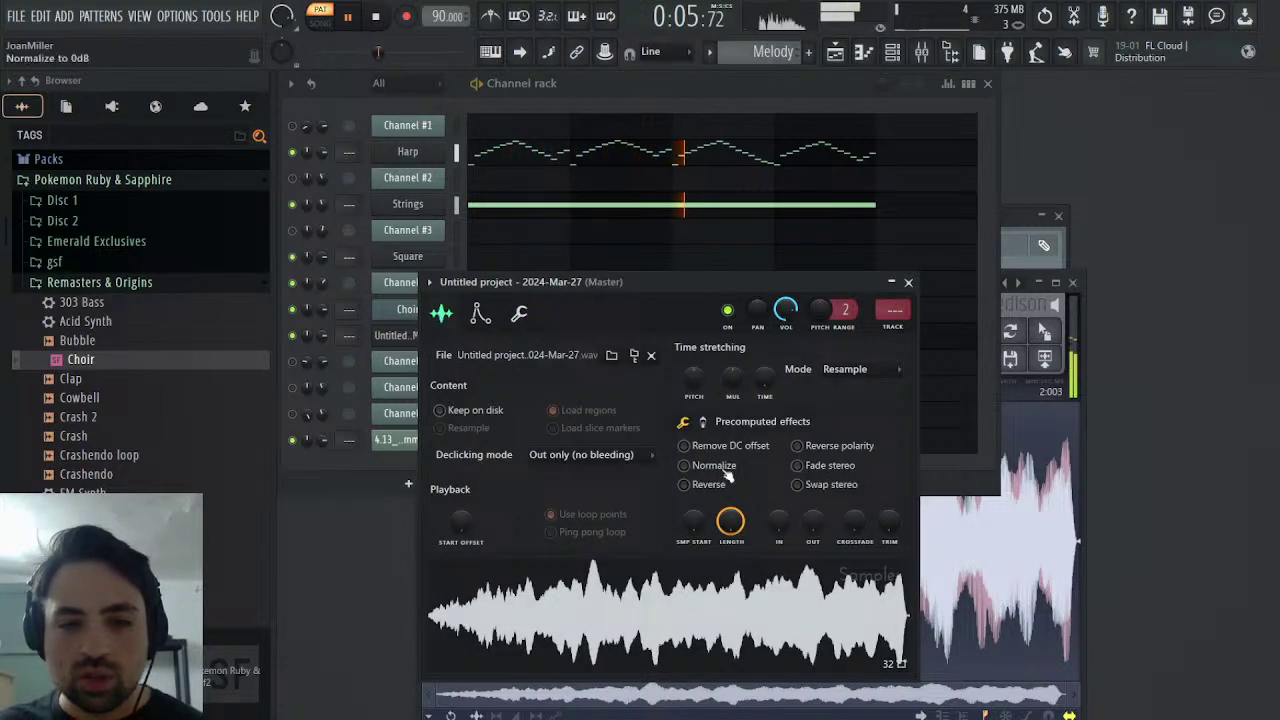
{"action": "key", "text": "space"}
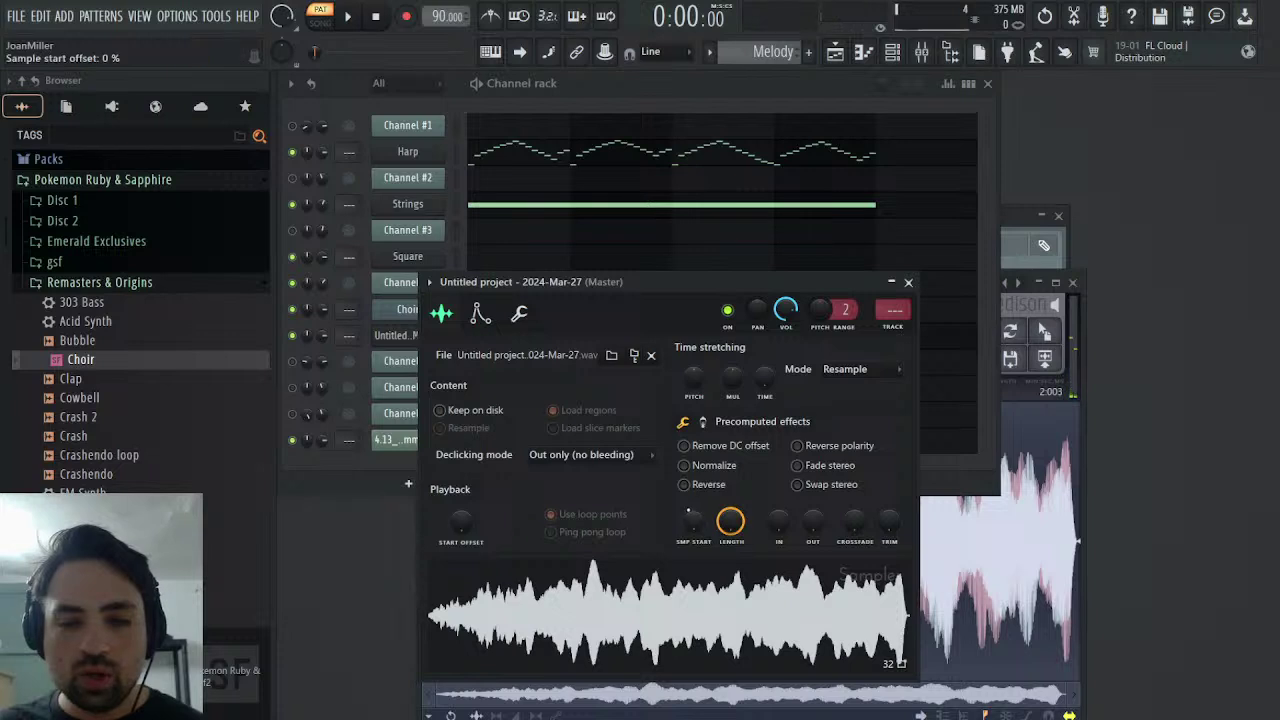
- Try a crossfade loop on the recorded Choir sample channel at 100% and 69%, auditioning it with different sample lengths
{"action": "left_click_drag", "start_coordinate": [730, 521], "coordinate": [730, 519]}
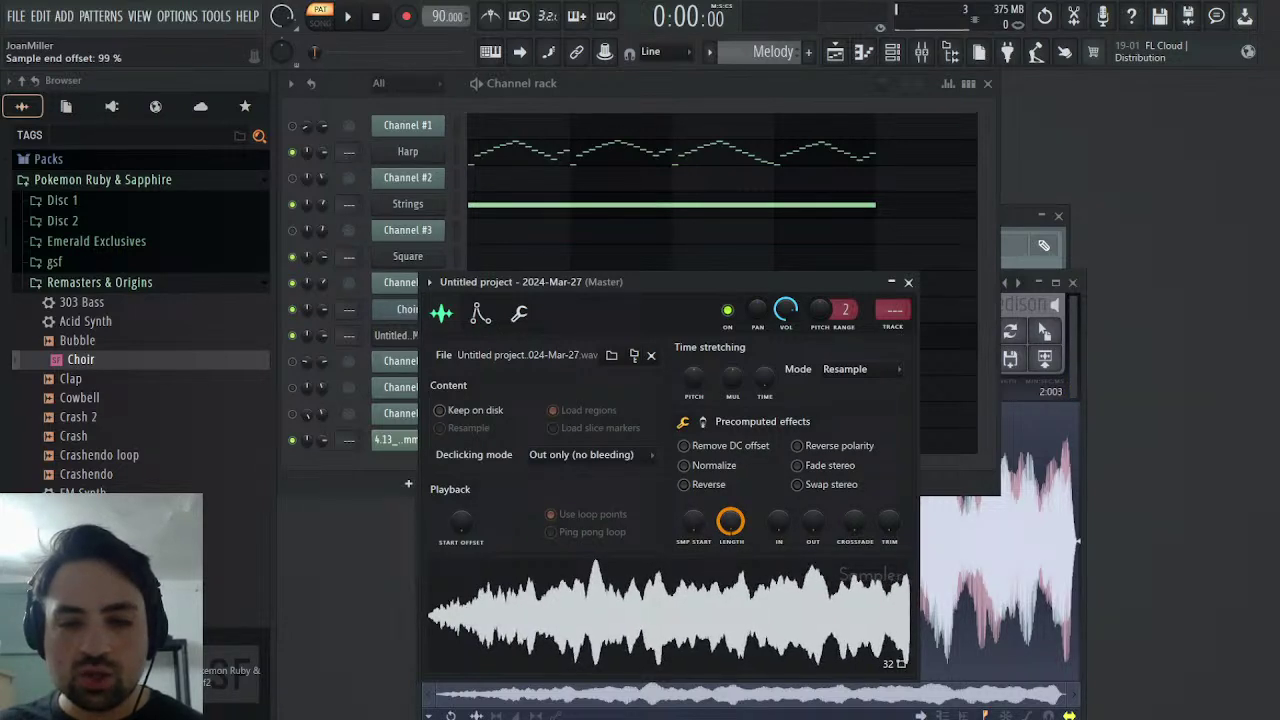
{"action": "left_click_drag", "start_coordinate": [854, 521], "coordinate": [854, 425]}
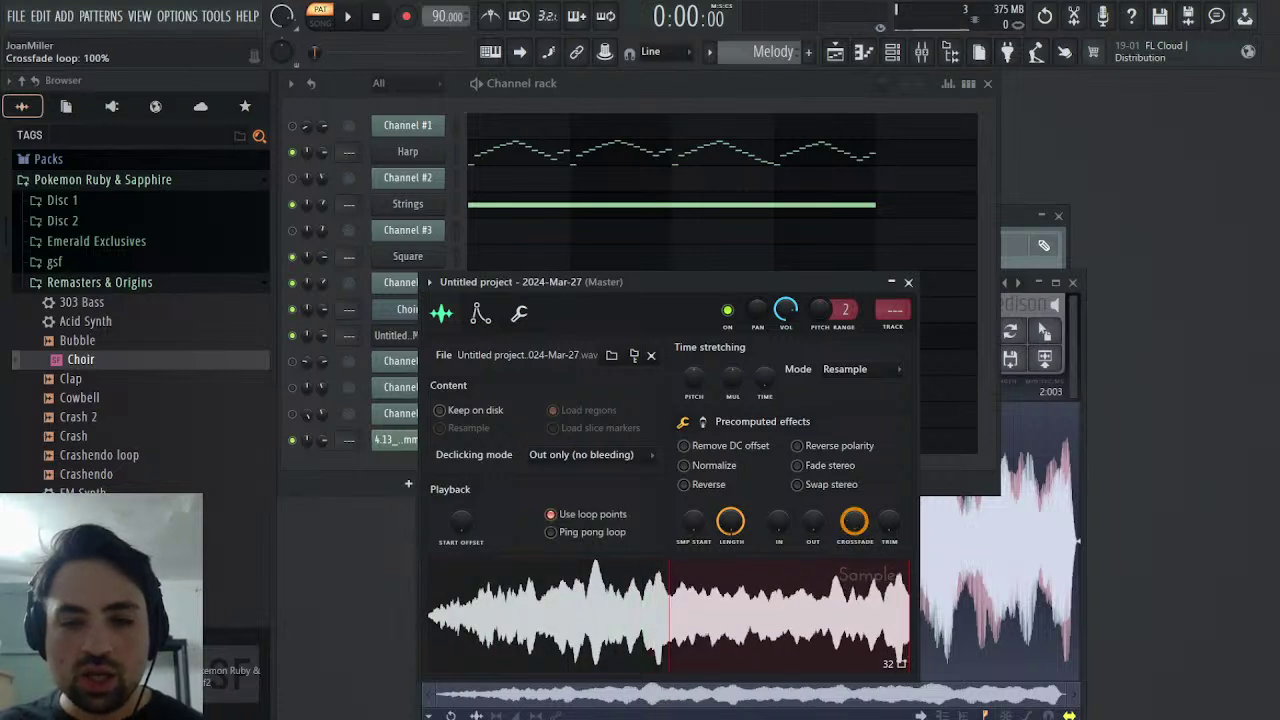
{"action": "left_click", "coordinate": [750, 642]}
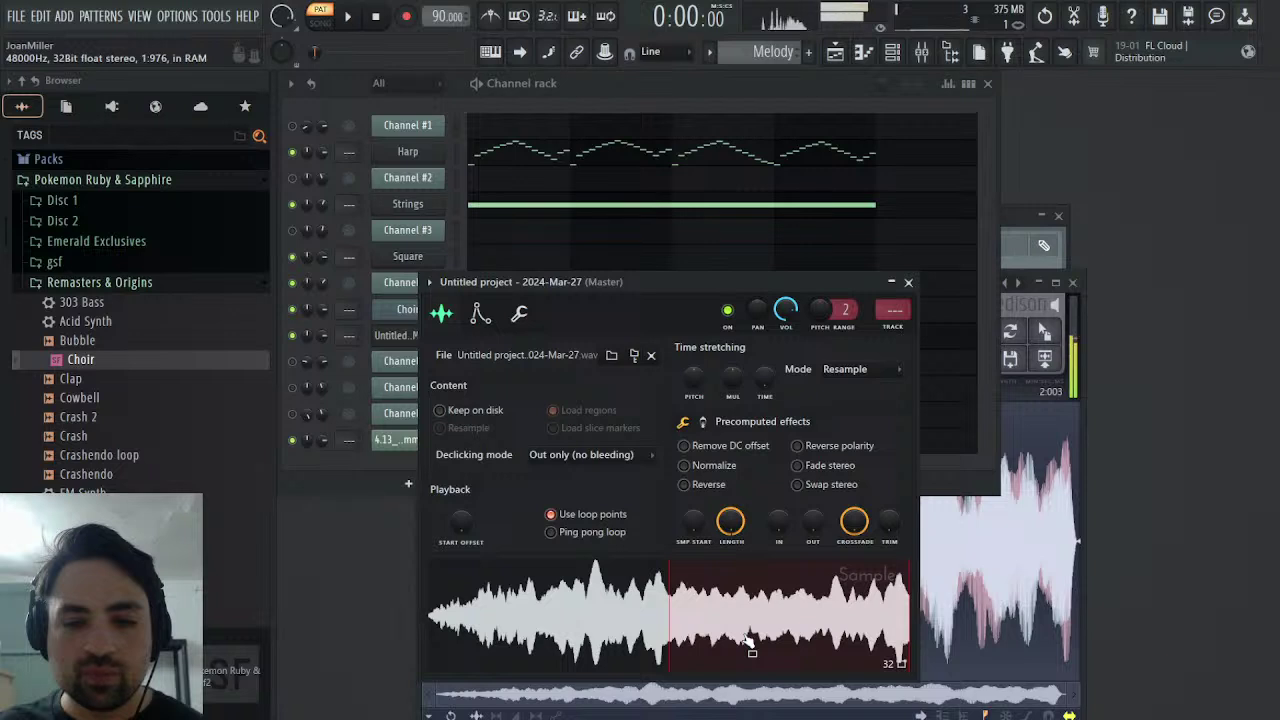
{"action": "left_click_drag", "start_coordinate": [731, 521], "coordinate": [731, 552]}
{"action": "left_click", "coordinate": [755, 605]}
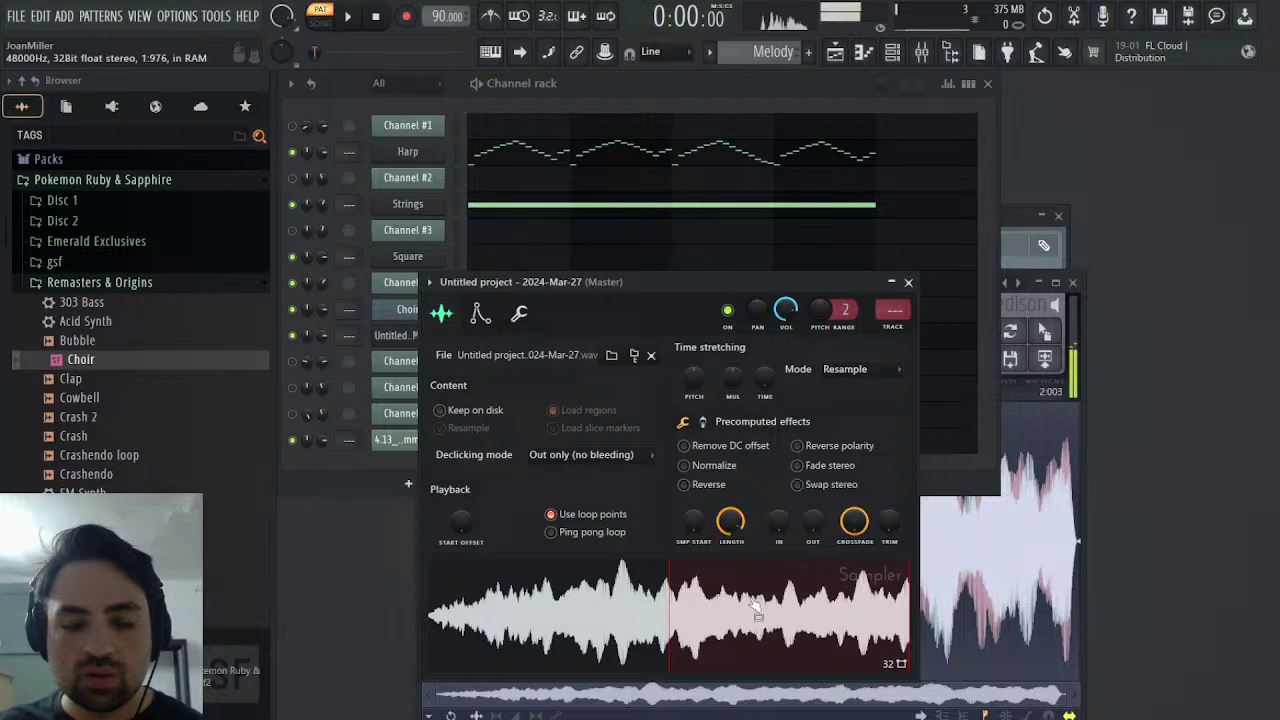
{"action": "mouse_move", "coordinate": [731, 530]}
{"action": "left_mouse_down"}
{"action": "mouse_move", "coordinate": [731, 505]}
{"action": "mouse_move", "coordinate": [731, 521]}
{"action": "left_mouse_up"}
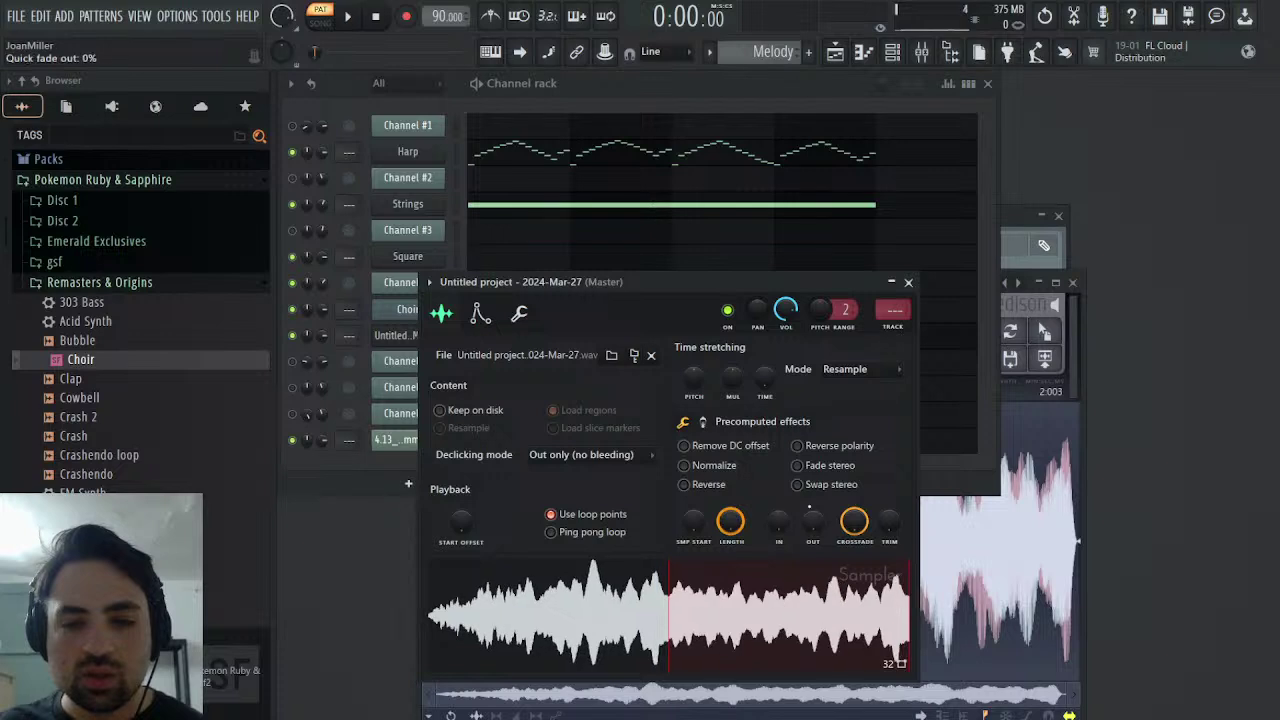
{"action": "left_click_drag", "start_coordinate": [854, 521], "coordinate": [854, 540]}
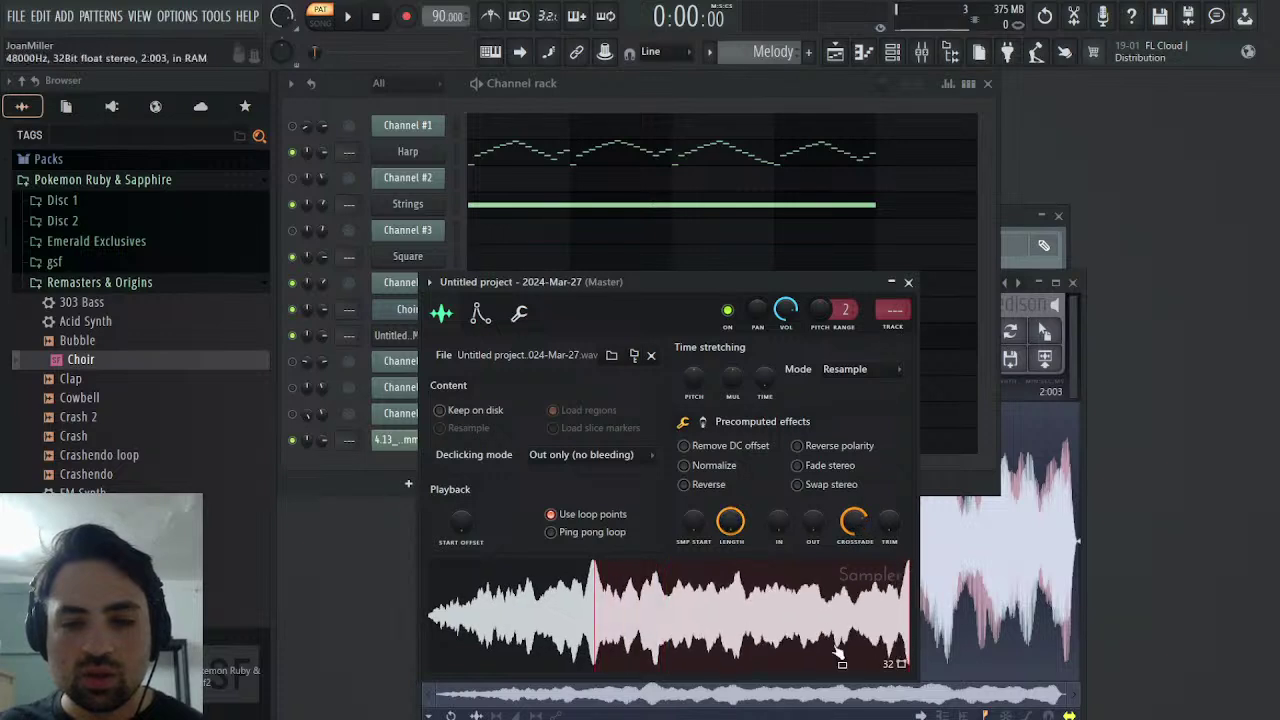
{"action": "left_click", "coordinate": [838, 651]}
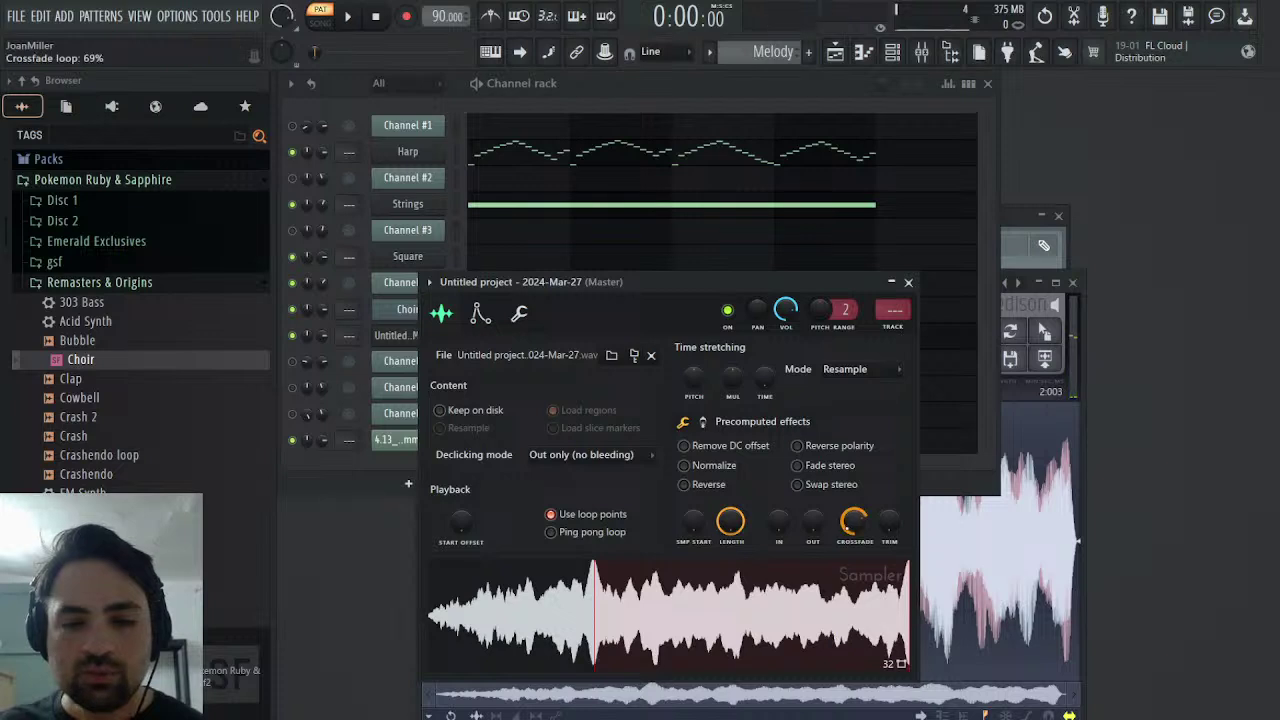
{"action": "left_click_drag", "start_coordinate": [854, 521], "coordinate": [854, 560]}
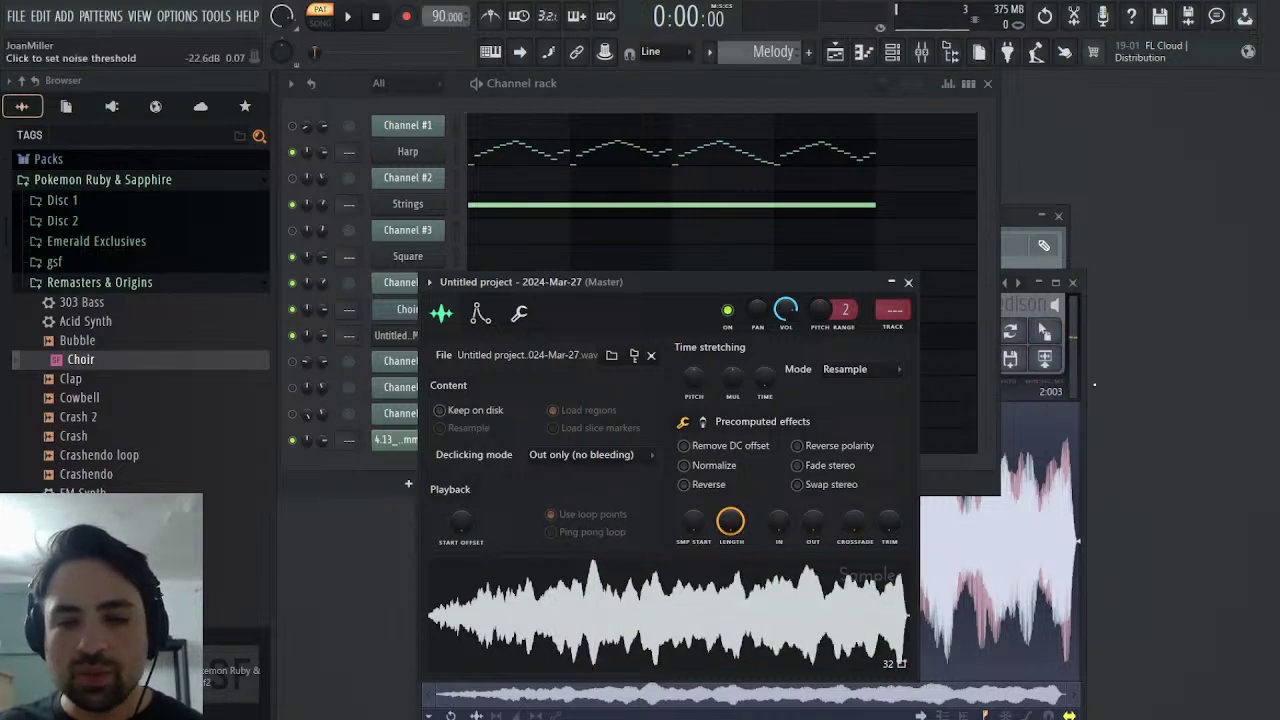
- Select about 0:922 to 1:945 of the Choir recording in Edison and audition it as a loop
{"action": "left_click", "coordinate": [1076, 384]}
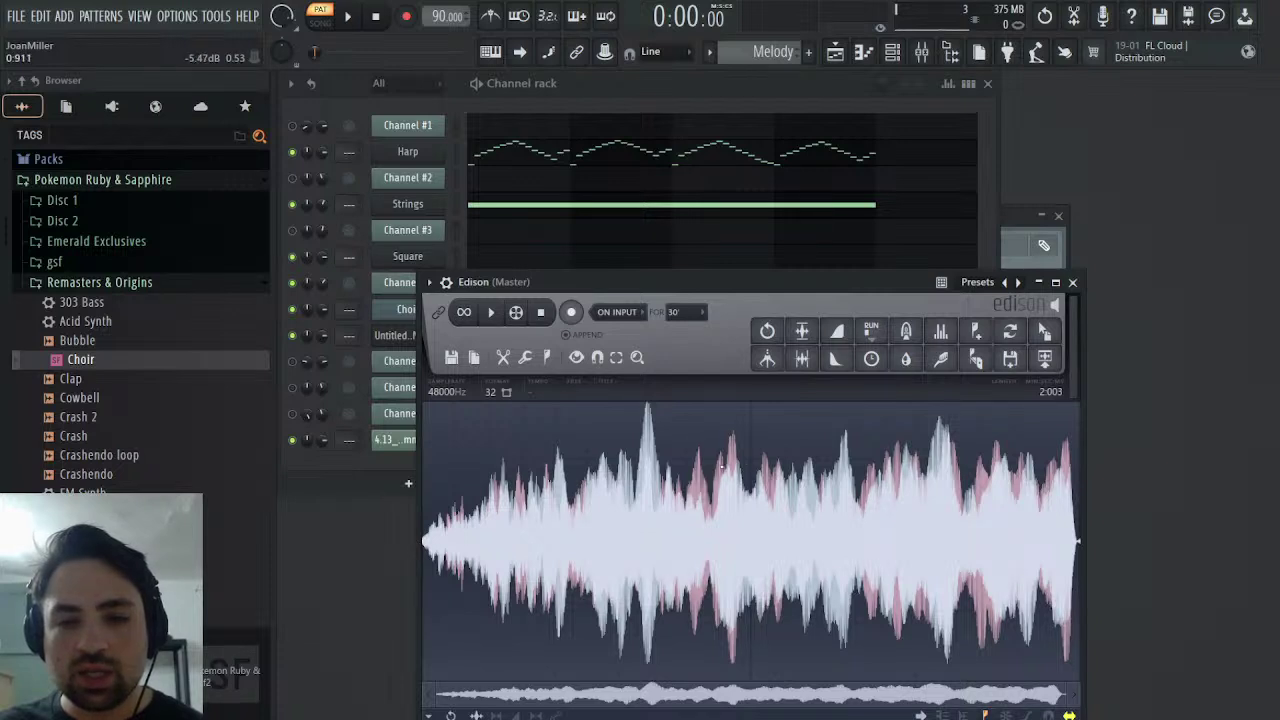
{"action": "left_click_drag", "start_coordinate": [726, 466], "coordinate": [1058, 490]}
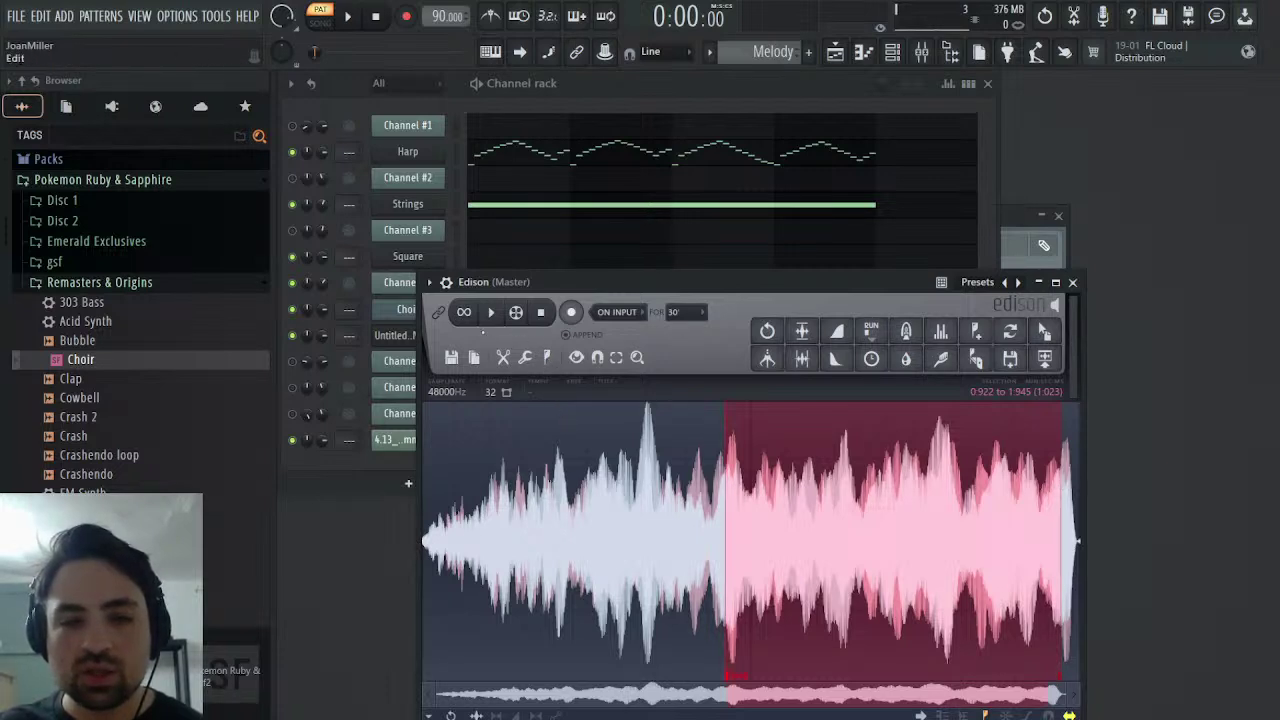
{"action": "left_click", "coordinate": [464, 312]}
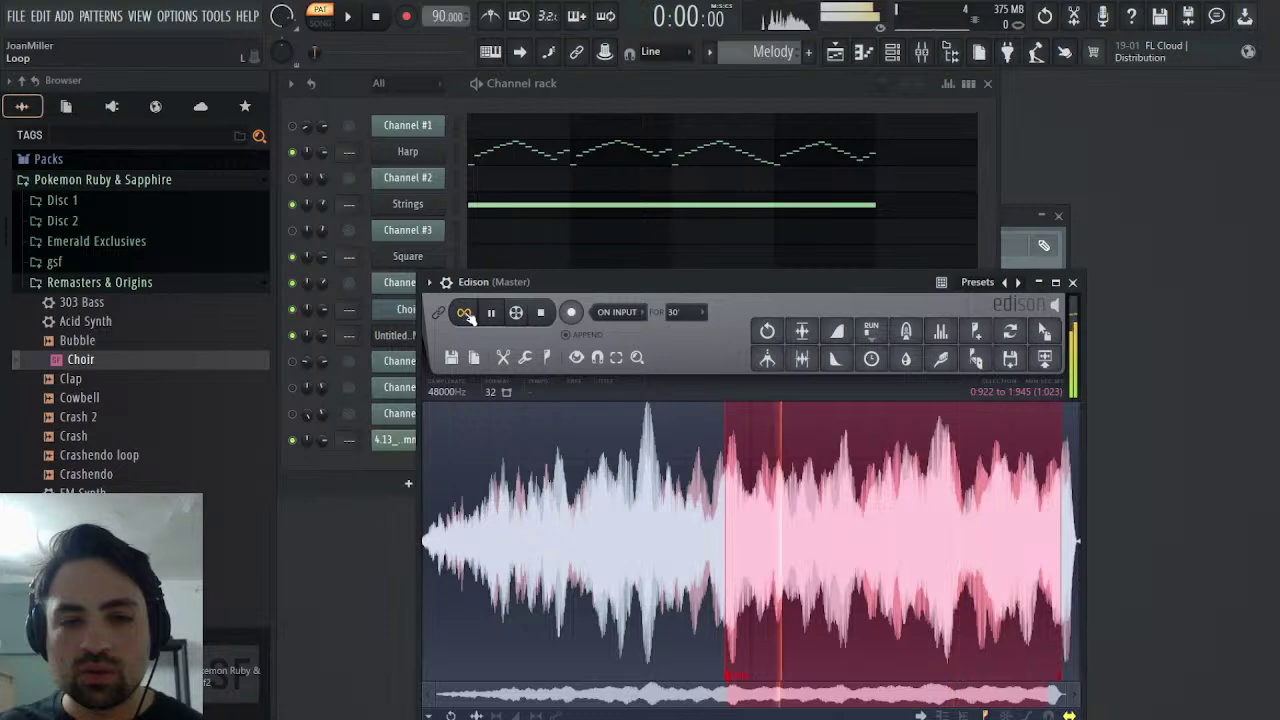
{"action": "left_click", "coordinate": [543, 314]}
- Align the loop's start and end with waveform crossings at about 0:922 and 1:946, clear the selection and audition the loop
{"action": "left_click_drag", "start_coordinate": [437, 692], "coordinate": [1046, 606]}
{"action": "left_click_drag", "start_coordinate": [1060, 697], "coordinate": [1046, 705]}
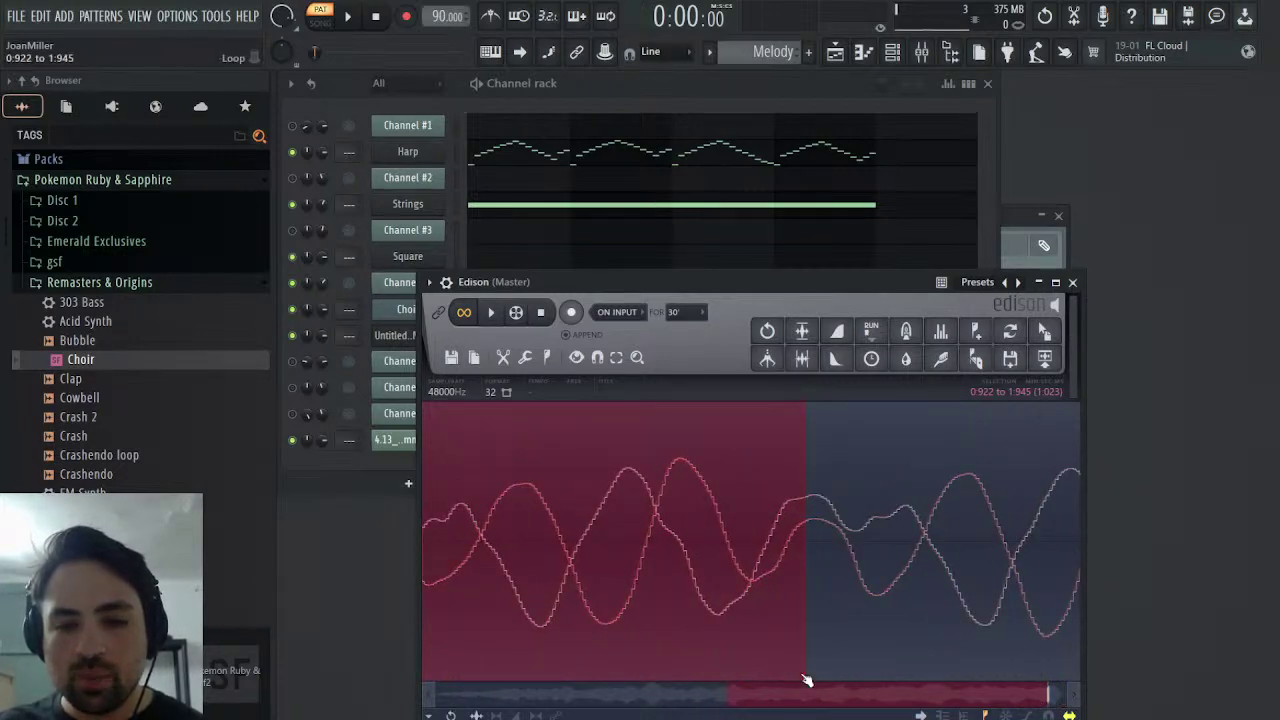
{"action": "mouse_move", "coordinate": [806, 678]}
{"action": "left_mouse_down"}
{"action": "mouse_move", "coordinate": [752, 666]}
{"action": "mouse_move", "coordinate": [922, 655]}
{"action": "left_mouse_up"}
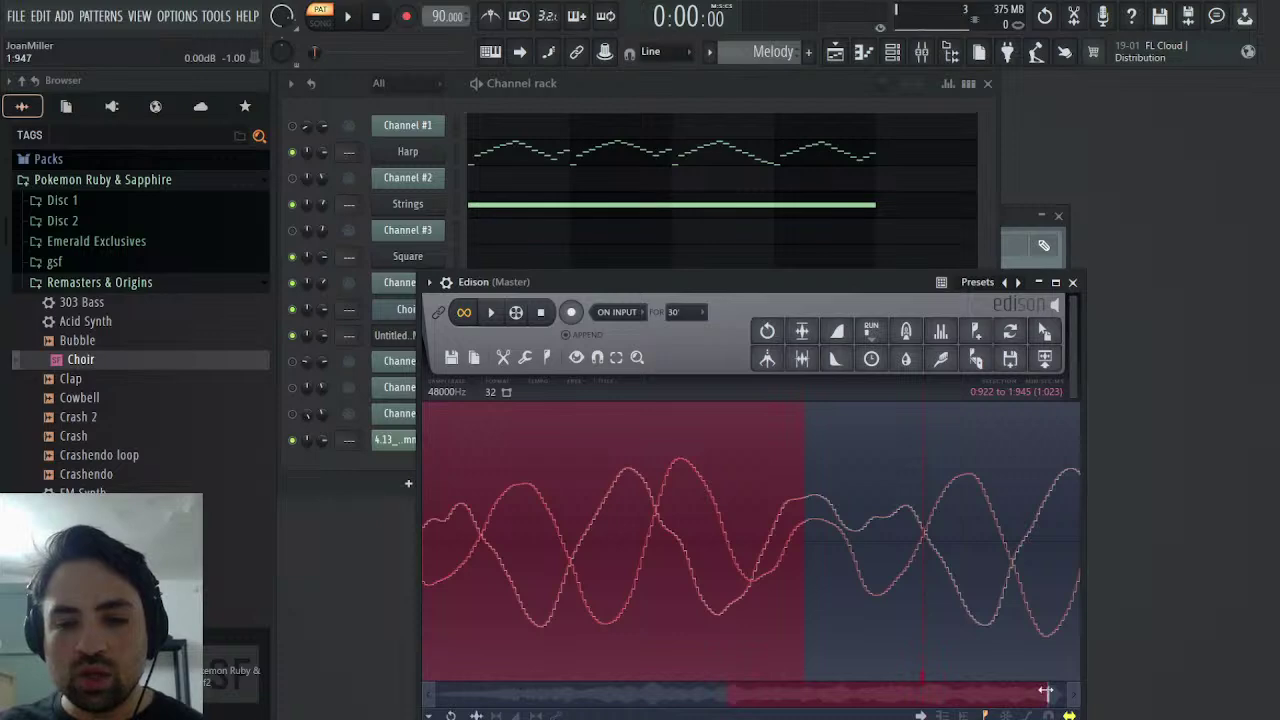
{"action": "left_click_drag", "start_coordinate": [1046, 690], "coordinate": [723, 688]}
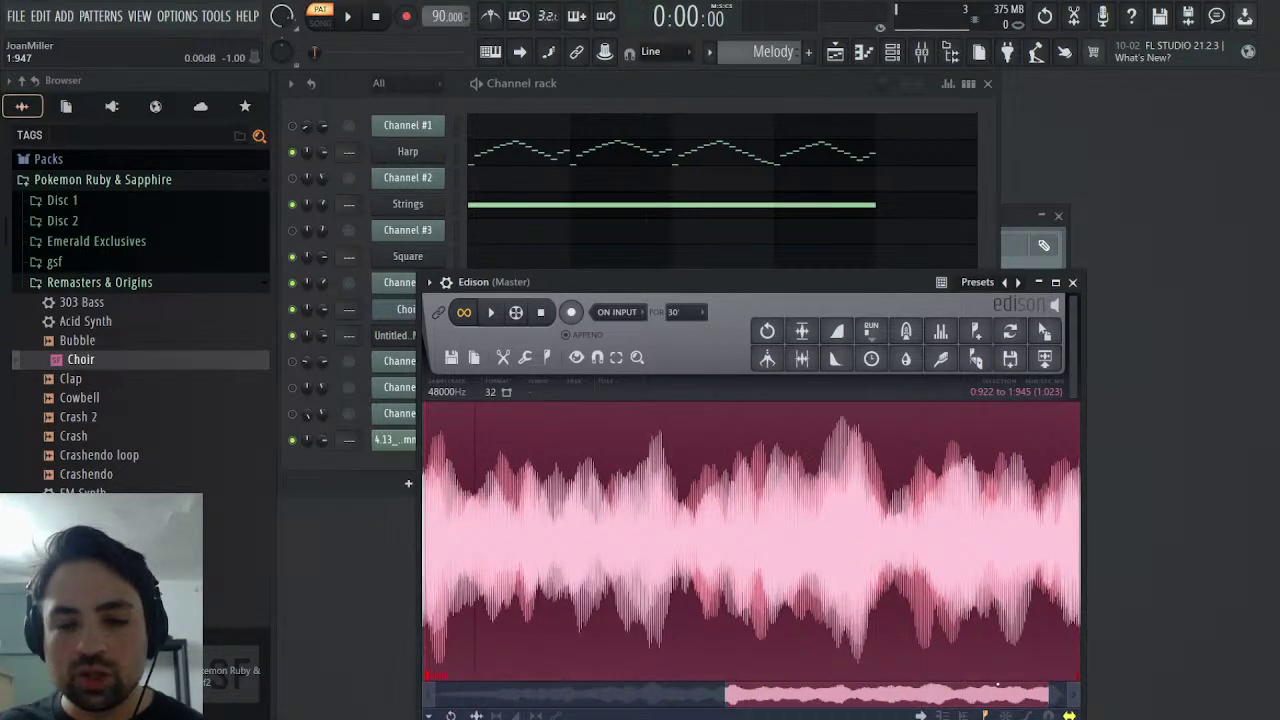
{"action": "left_click_drag", "start_coordinate": [1050, 685], "coordinate": [727, 688]}
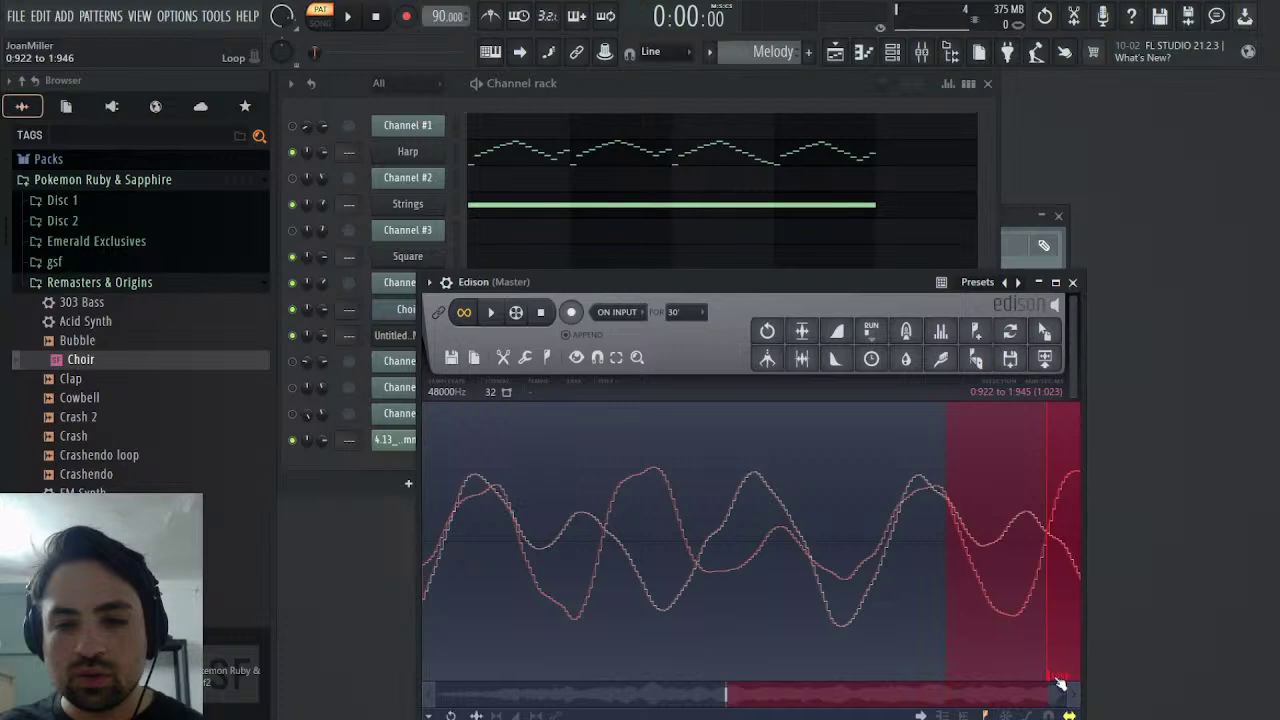
{"action": "key", "text": "ctrl+d"}
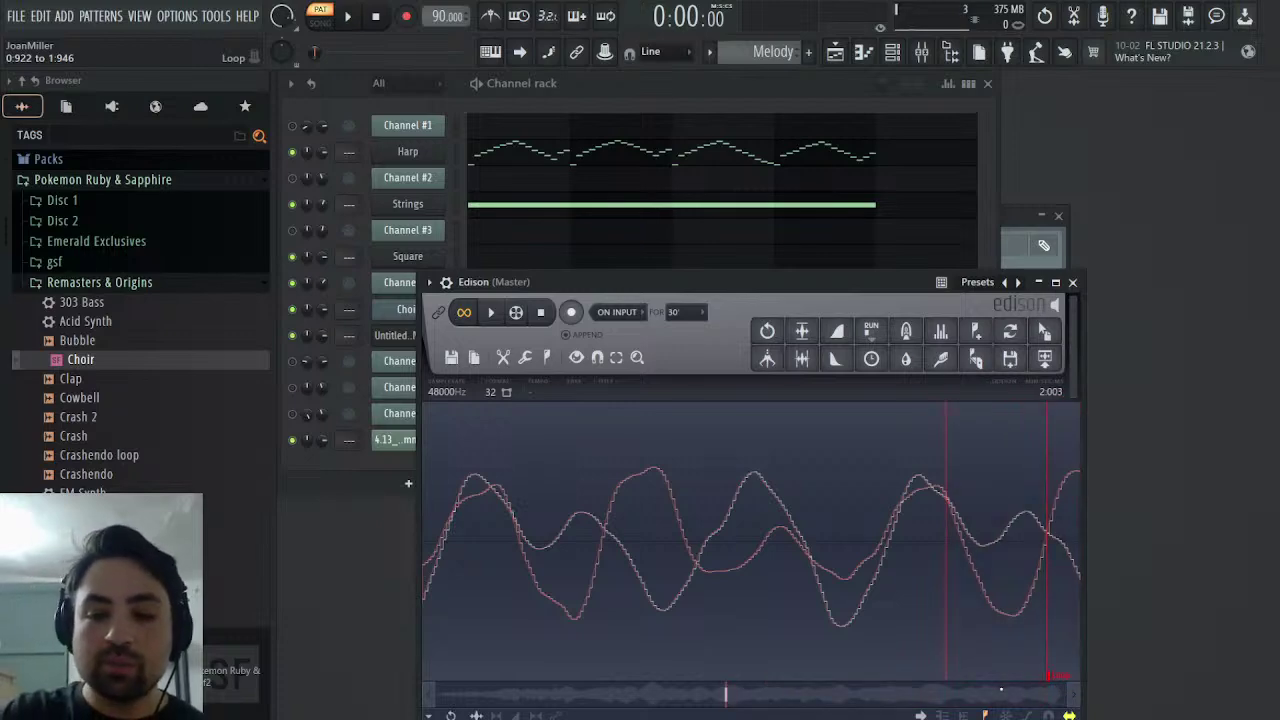
{"action": "left_click", "coordinate": [493, 313]}
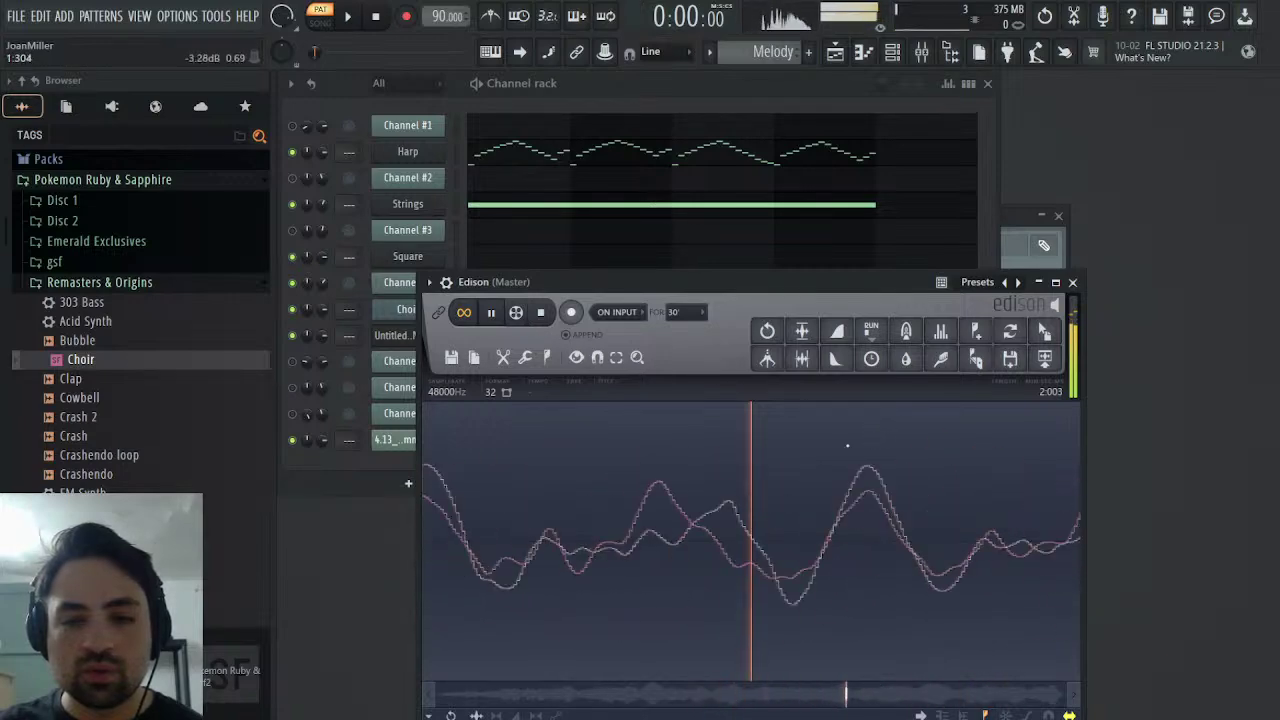
{"action": "left_click", "coordinate": [542, 313]}
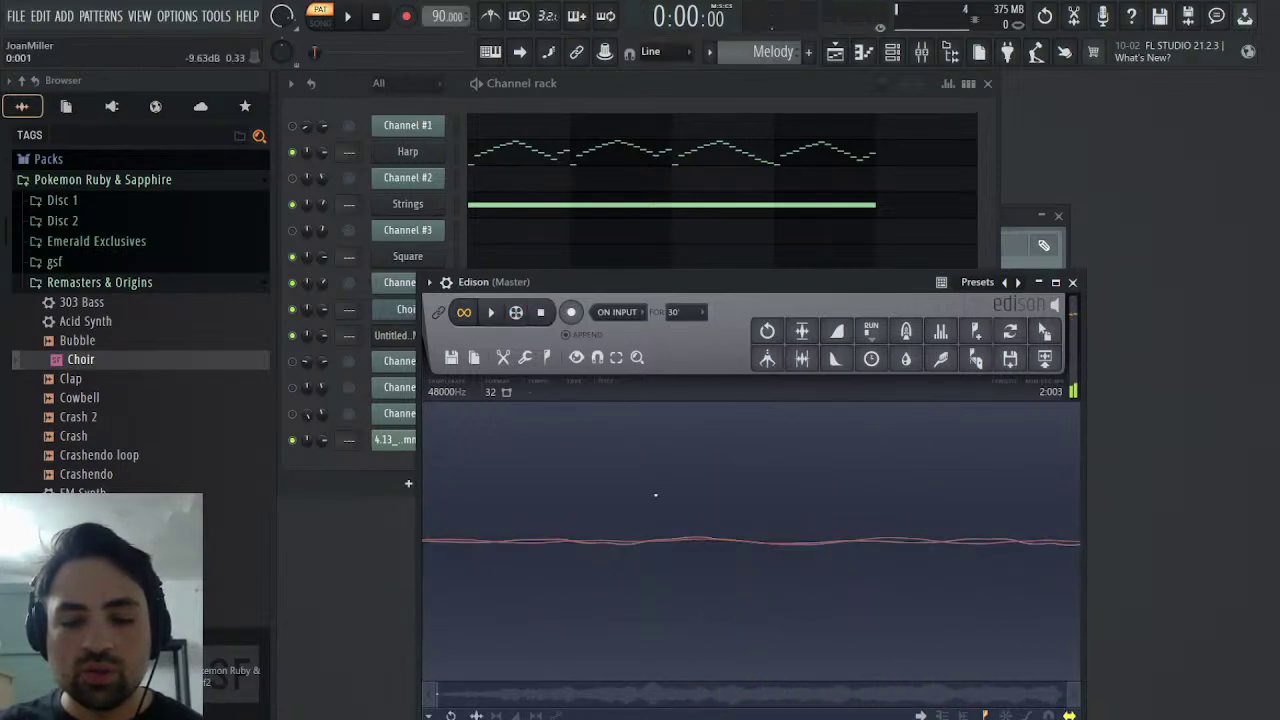
- Move the loop's start earlier to the quiet dip in the waveform at about 0:876
{"action": "left_click_drag", "start_coordinate": [438, 692], "coordinate": [836, 692]}
{"action": "left_click_drag", "start_coordinate": [436, 692], "coordinate": [725, 696]}
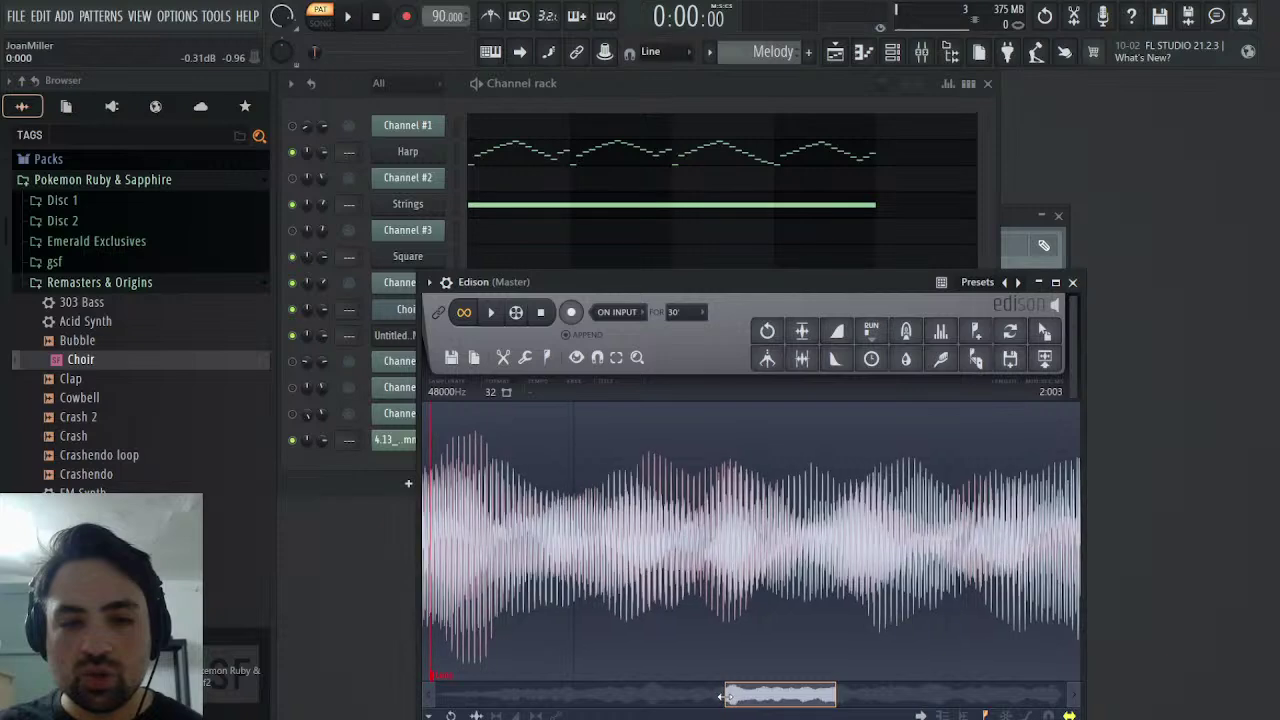
{"action": "left_click_drag", "start_coordinate": [834, 692], "coordinate": [729, 695]}
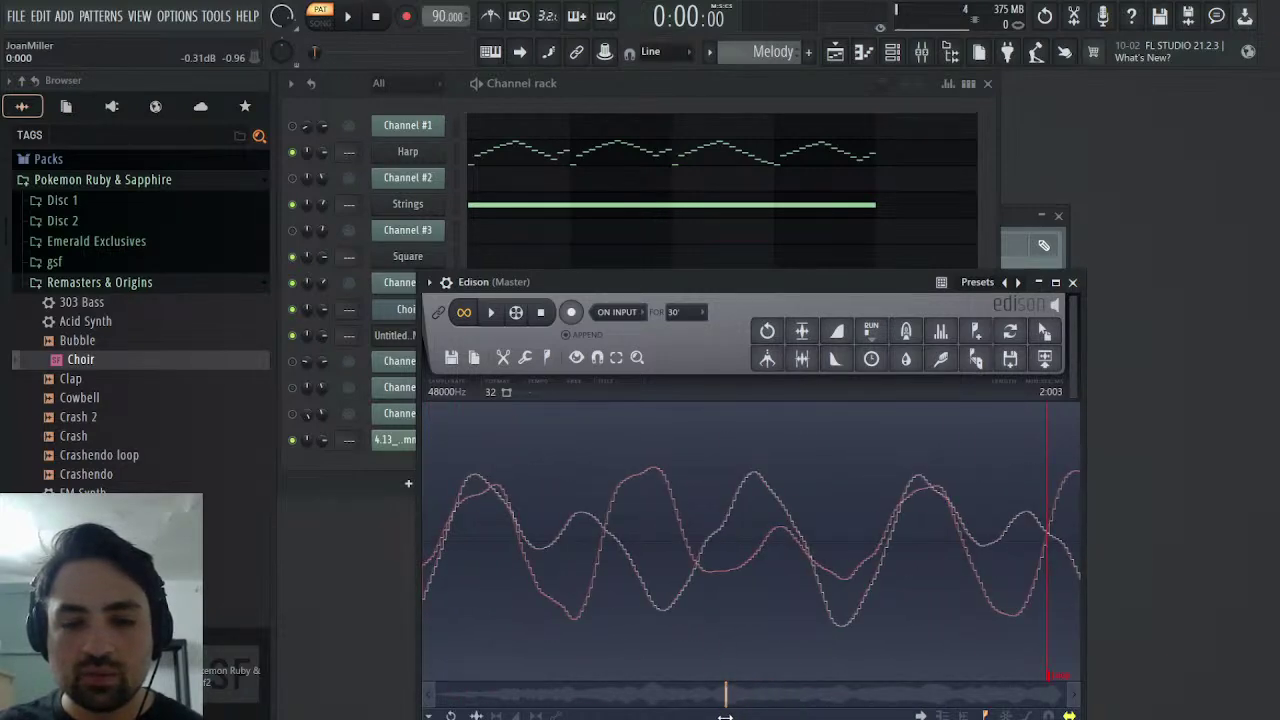
{"action": "left_click_drag", "start_coordinate": [1057, 680], "coordinate": [521, 675]}
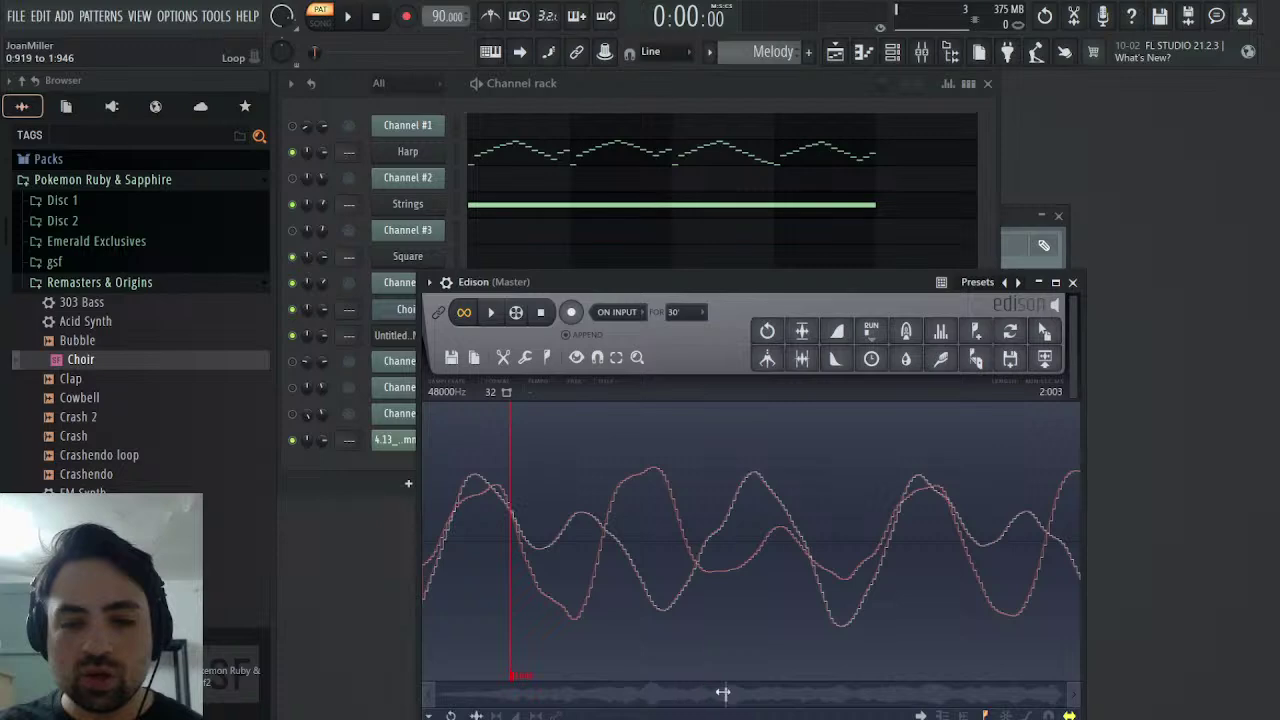
{"action": "mouse_move", "coordinate": [728, 694]}
{"action": "left_mouse_down"}
{"action": "mouse_move", "coordinate": [808, 694]}
{"action": "mouse_move", "coordinate": [753, 692]}
{"action": "left_mouse_up"}
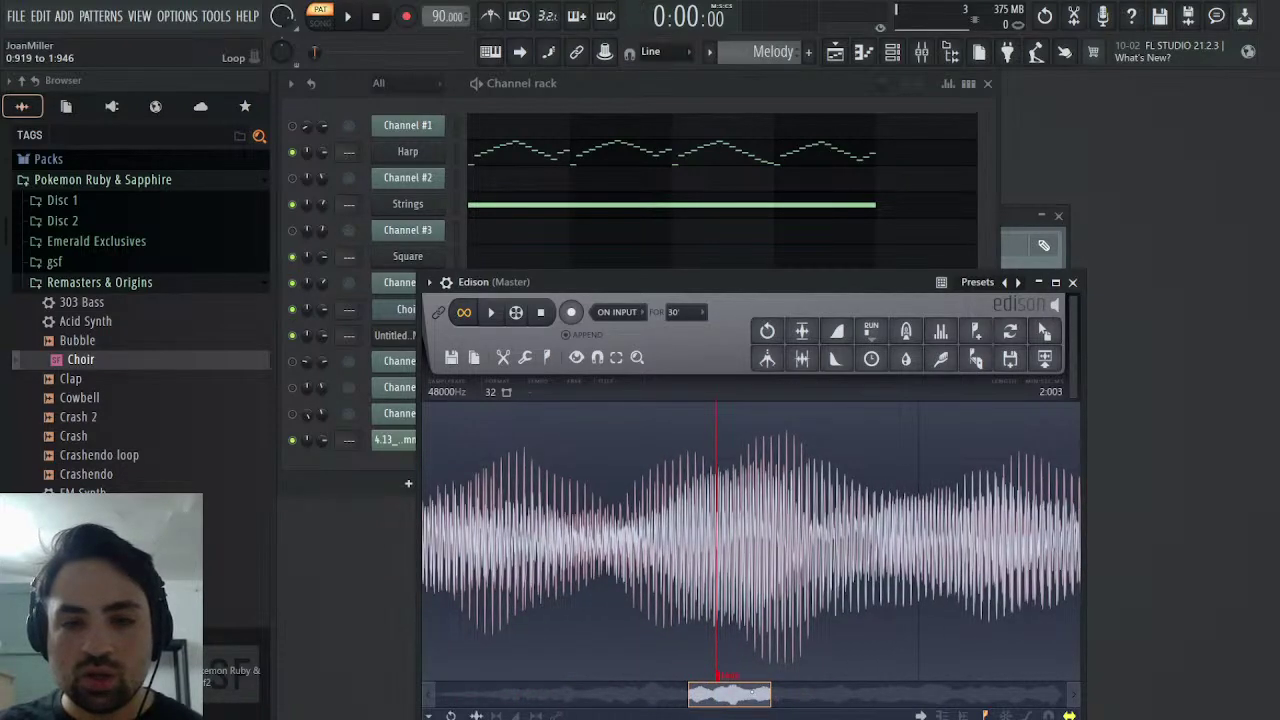
{"action": "left_click_drag", "start_coordinate": [683, 676], "coordinate": [623, 677]}
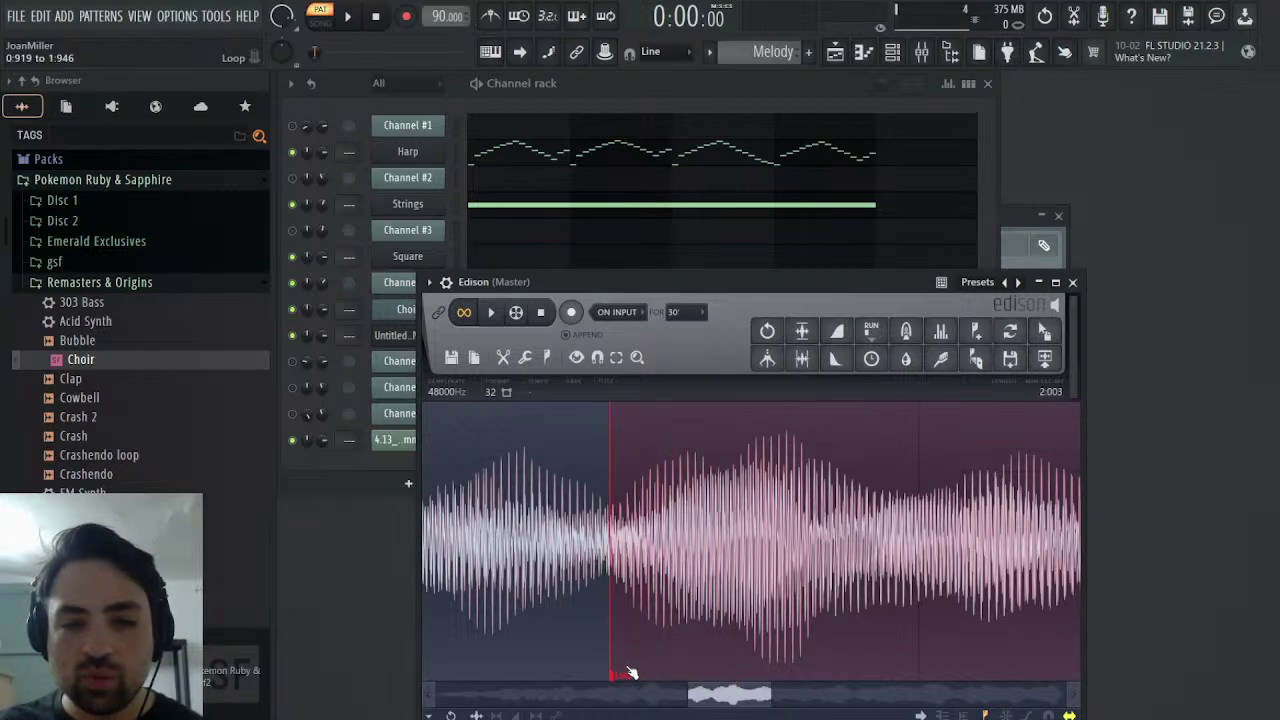
- Move the loop's end back to the matching quiet dip in the waveform at about 1:885
{"action": "left_click_drag", "start_coordinate": [730, 693], "coordinate": [1094, 681]}
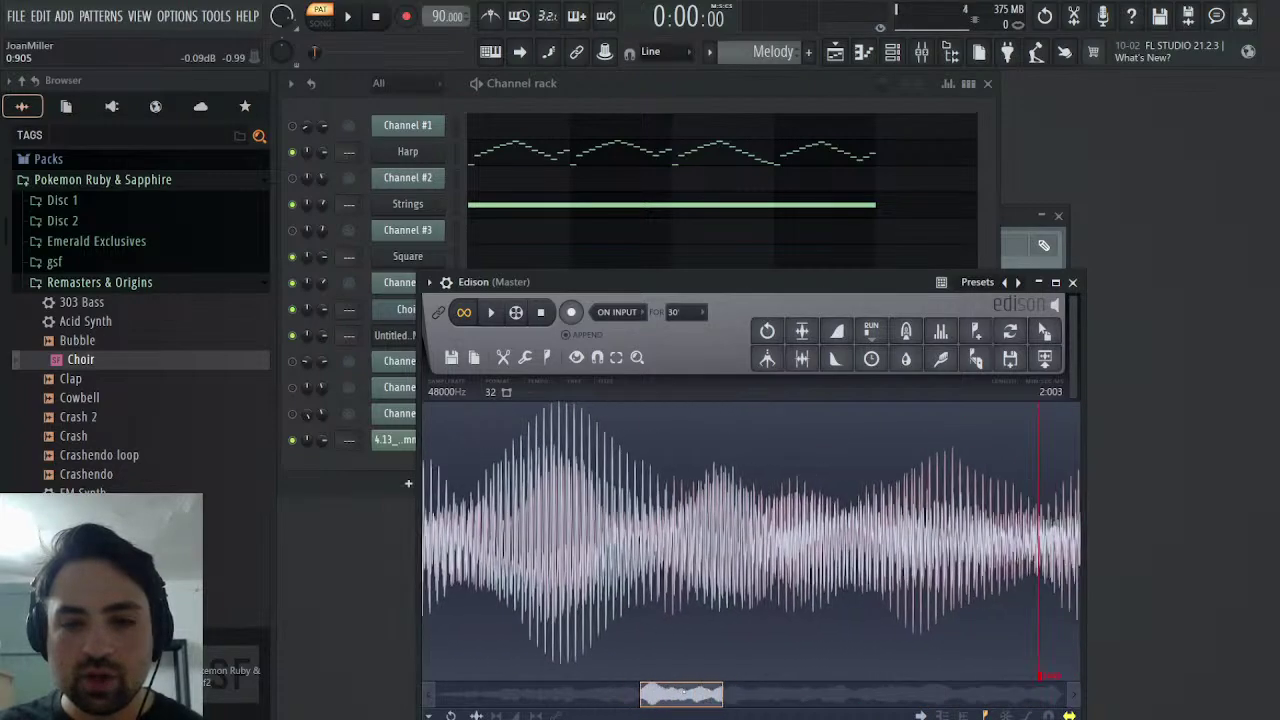
{"action": "left_click_drag", "start_coordinate": [698, 694], "coordinate": [1211, 701]}
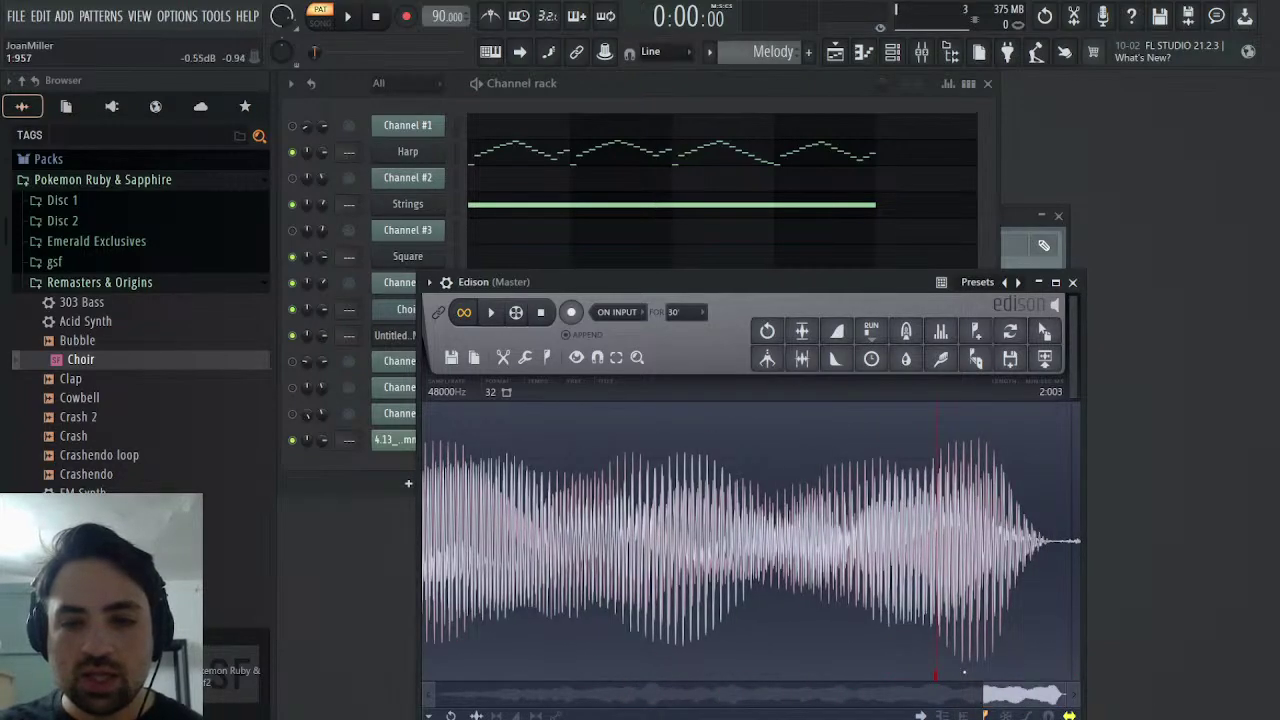
{"action": "left_click_drag", "start_coordinate": [940, 681], "coordinate": [777, 688]}
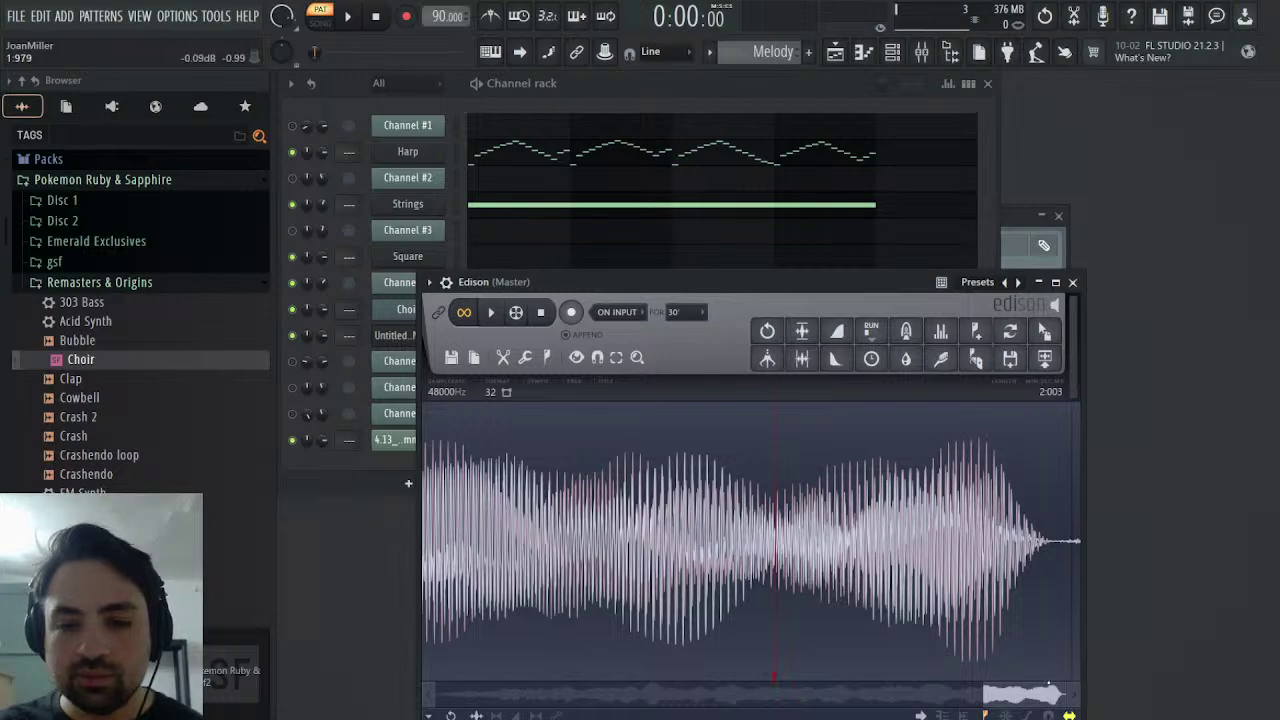
{"action": "left_click_drag", "start_coordinate": [1068, 698], "coordinate": [1025, 689]}
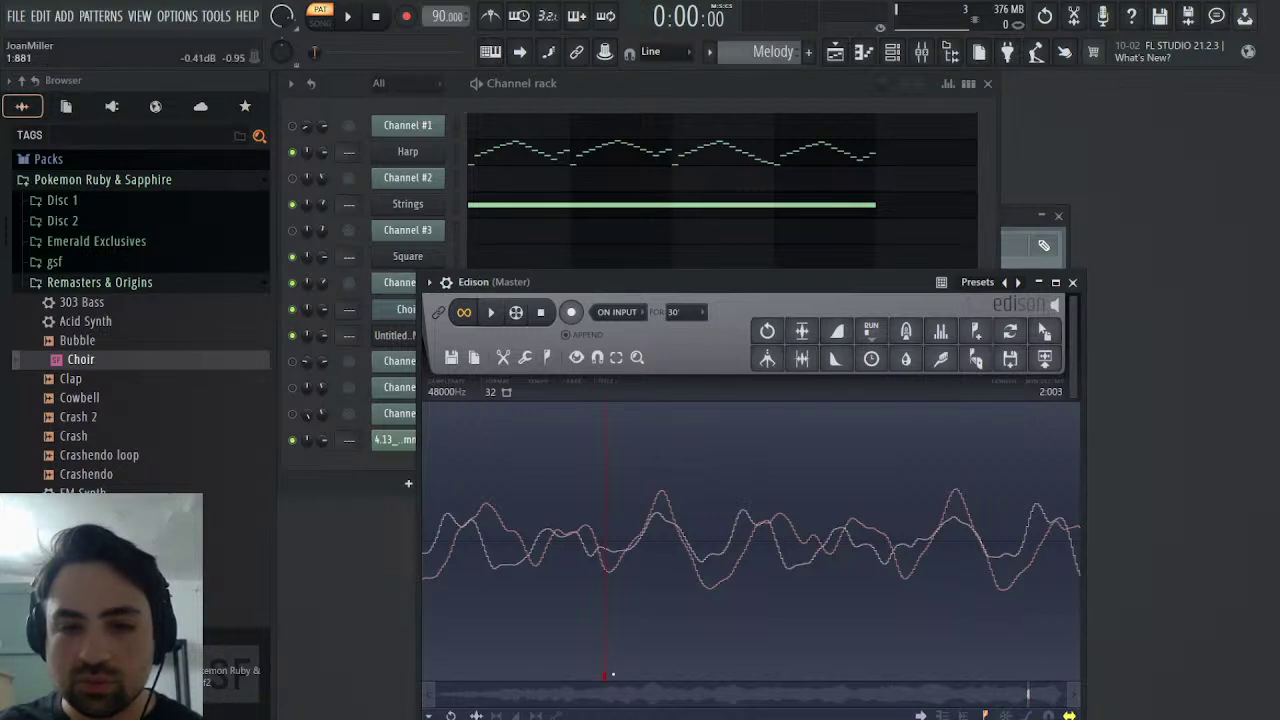
{"action": "left_click_drag", "start_coordinate": [665, 670], "coordinate": [982, 653]}
{"action": "left_click", "coordinate": [984, 652]}
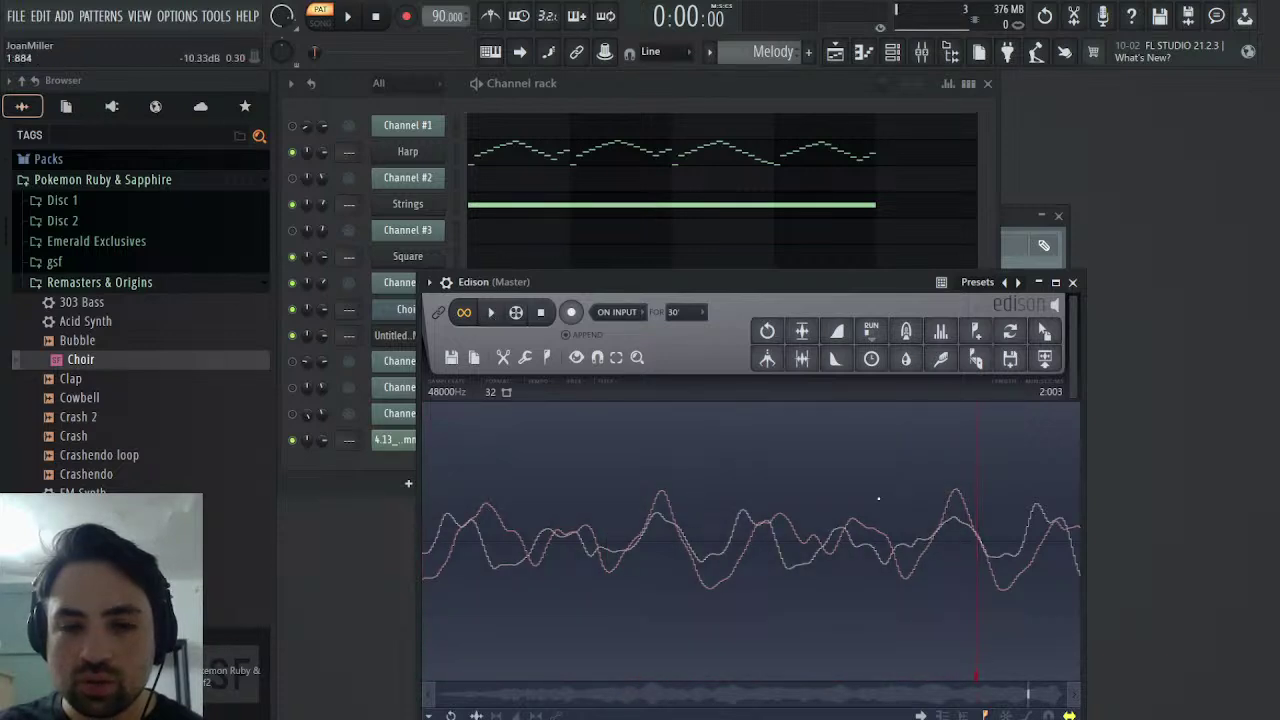
- Fine-tune the loop's end to about 1:881 and audition the loop
{"action": "left_click", "coordinate": [493, 313]}
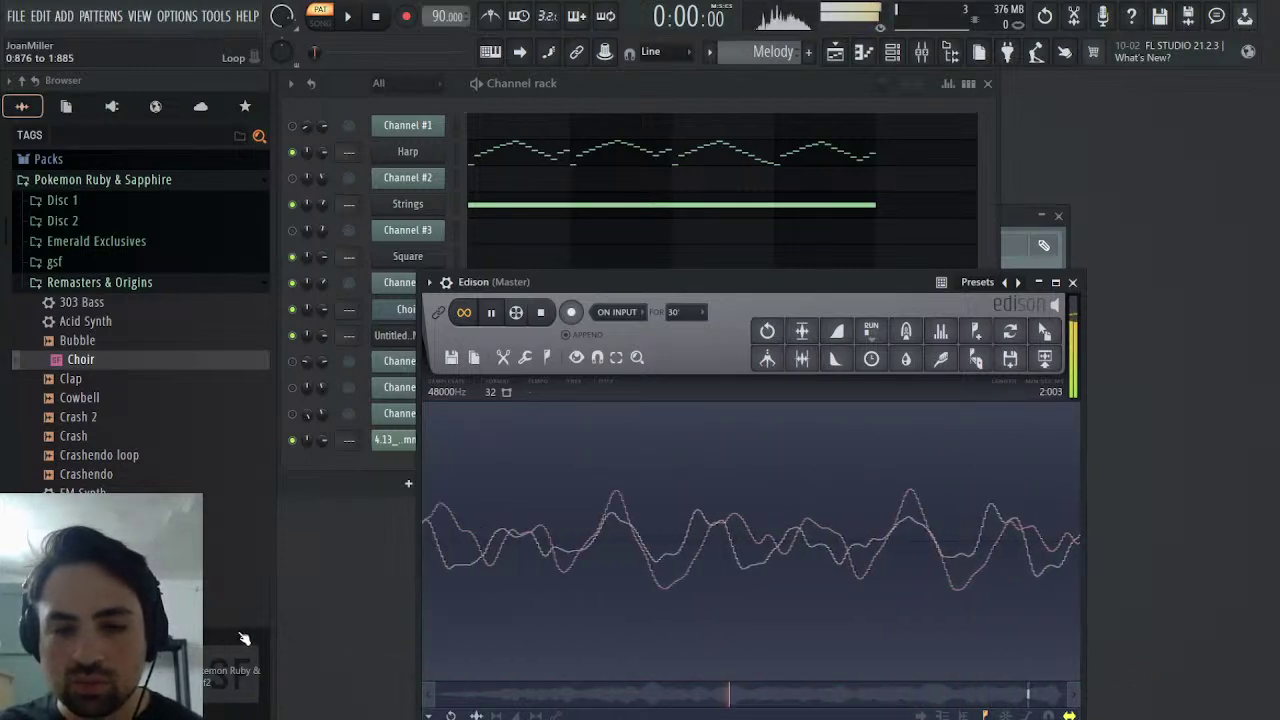
{"action": "left_click", "coordinate": [770, 625]}
{"action": "left_click_drag", "start_coordinate": [770, 627], "coordinate": [680, 623]}
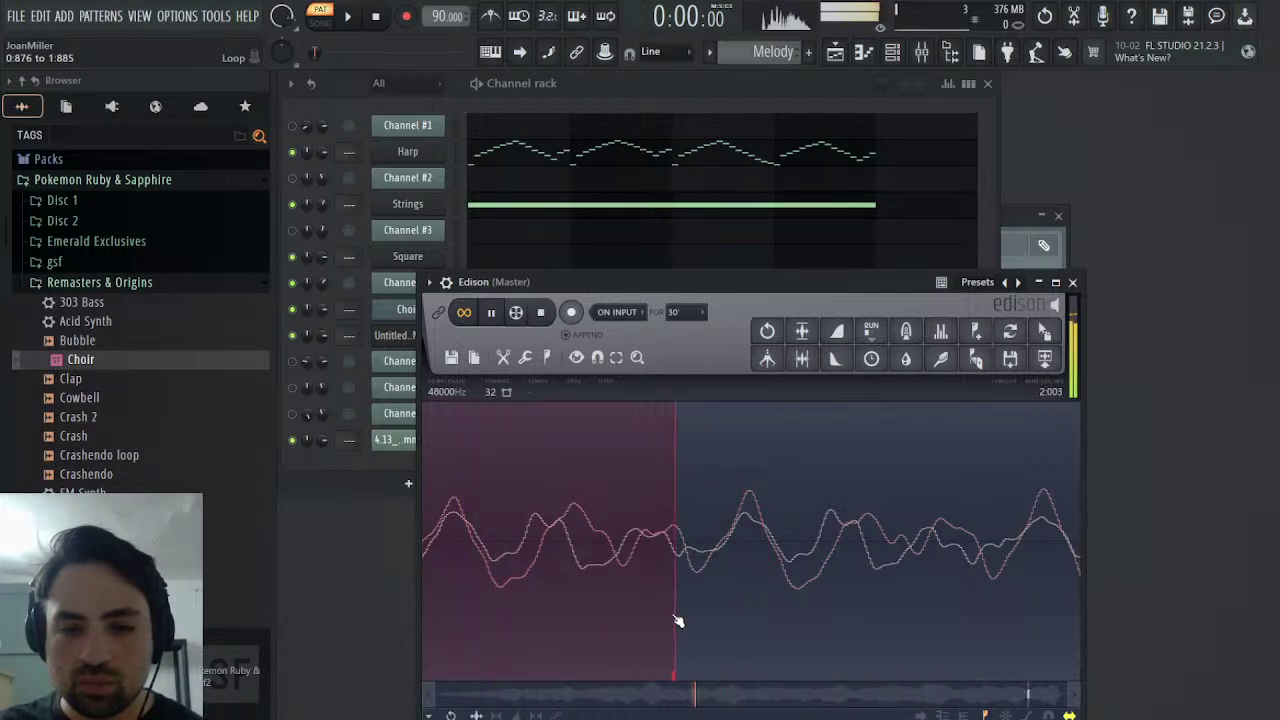
{"action": "left_click", "coordinate": [495, 313]}
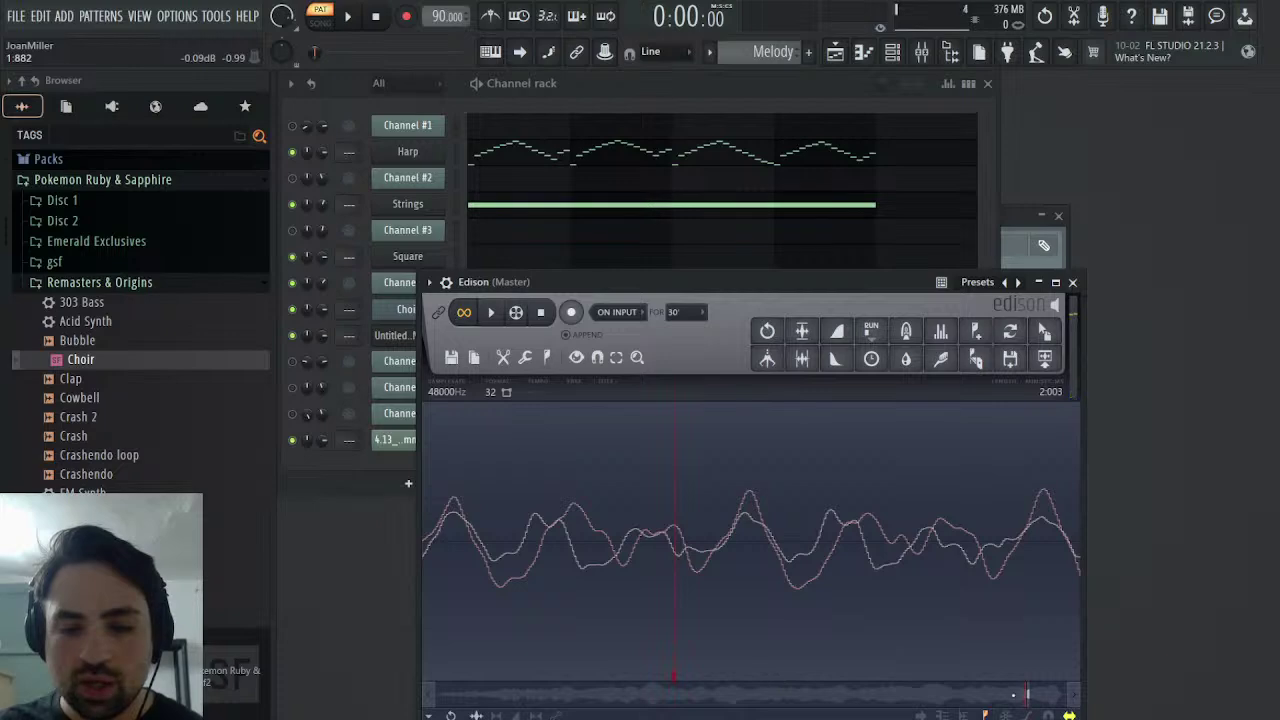
{"action": "left_click_drag", "start_coordinate": [1030, 691], "coordinate": [1208, 690]}
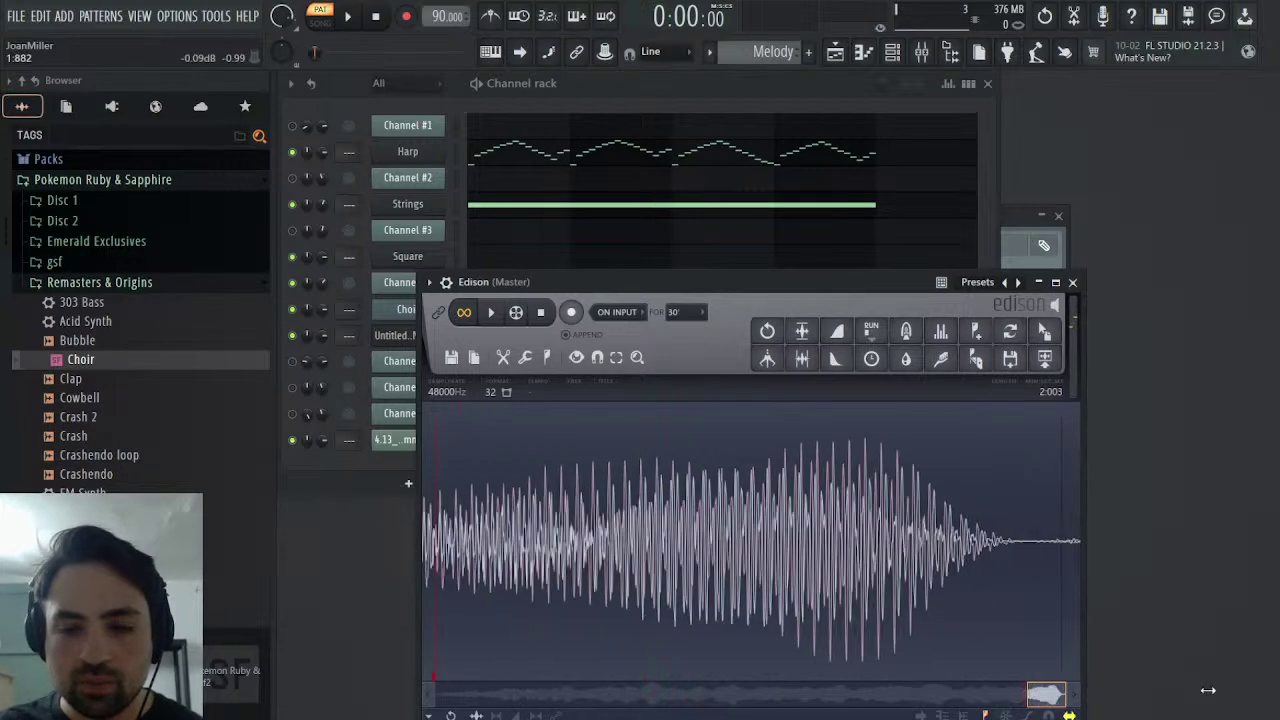
{"action": "left_click_drag", "start_coordinate": [1028, 695], "coordinate": [666, 666]}
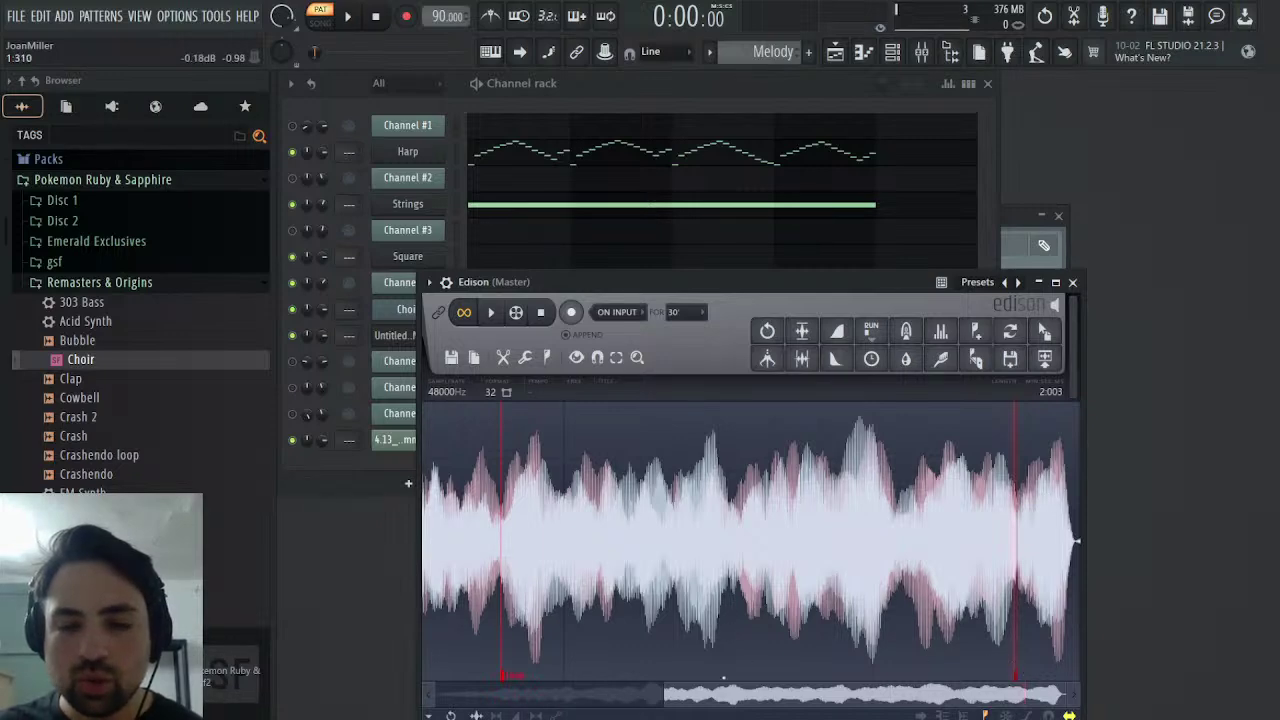
{"action": "left_click_drag", "start_coordinate": [664, 693], "coordinate": [434, 693]}
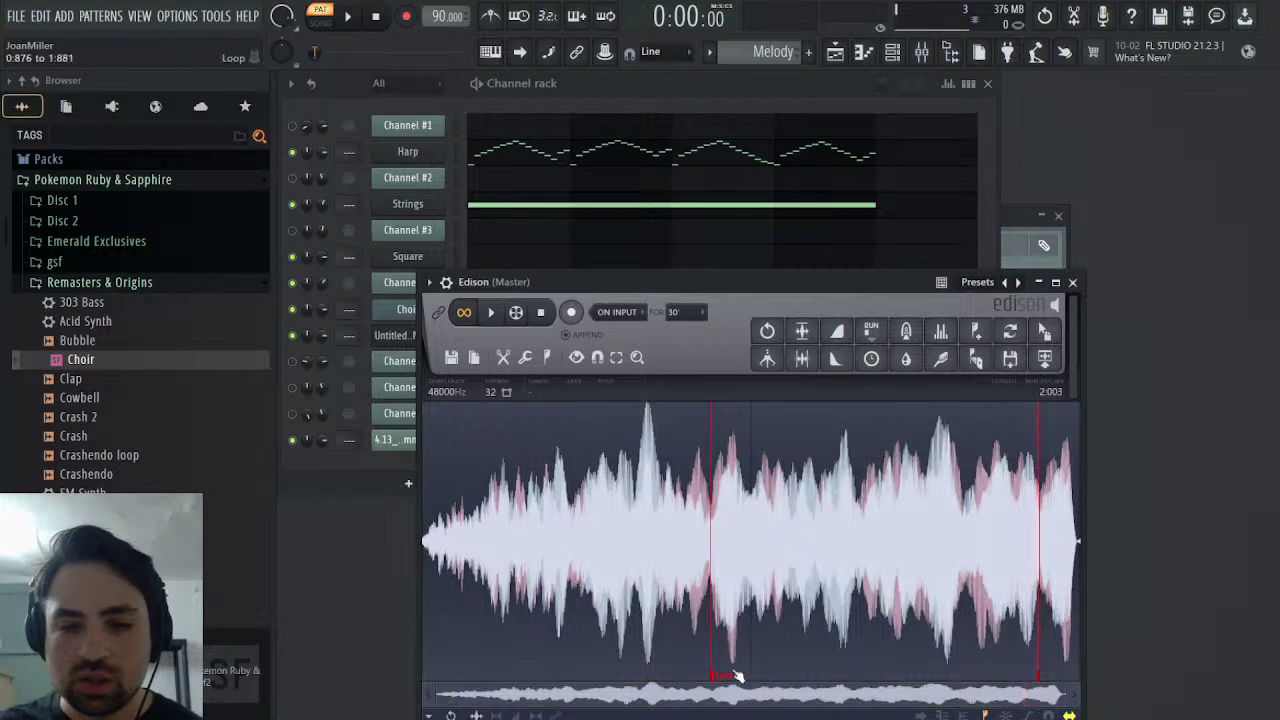
{"action": "left_click", "coordinate": [488, 314]}
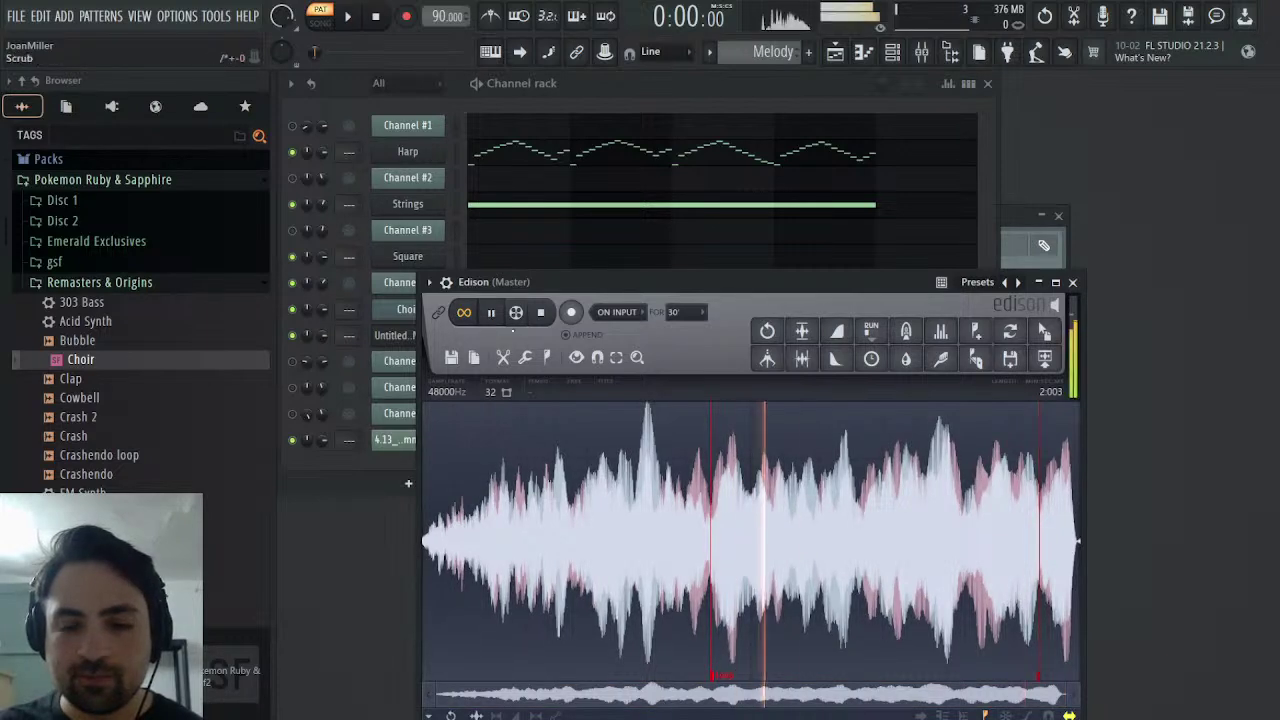
- Move the loop's end slightly later in the waveform, audition the loop and pause it
{"action": "left_click", "coordinate": [1047, 678]}
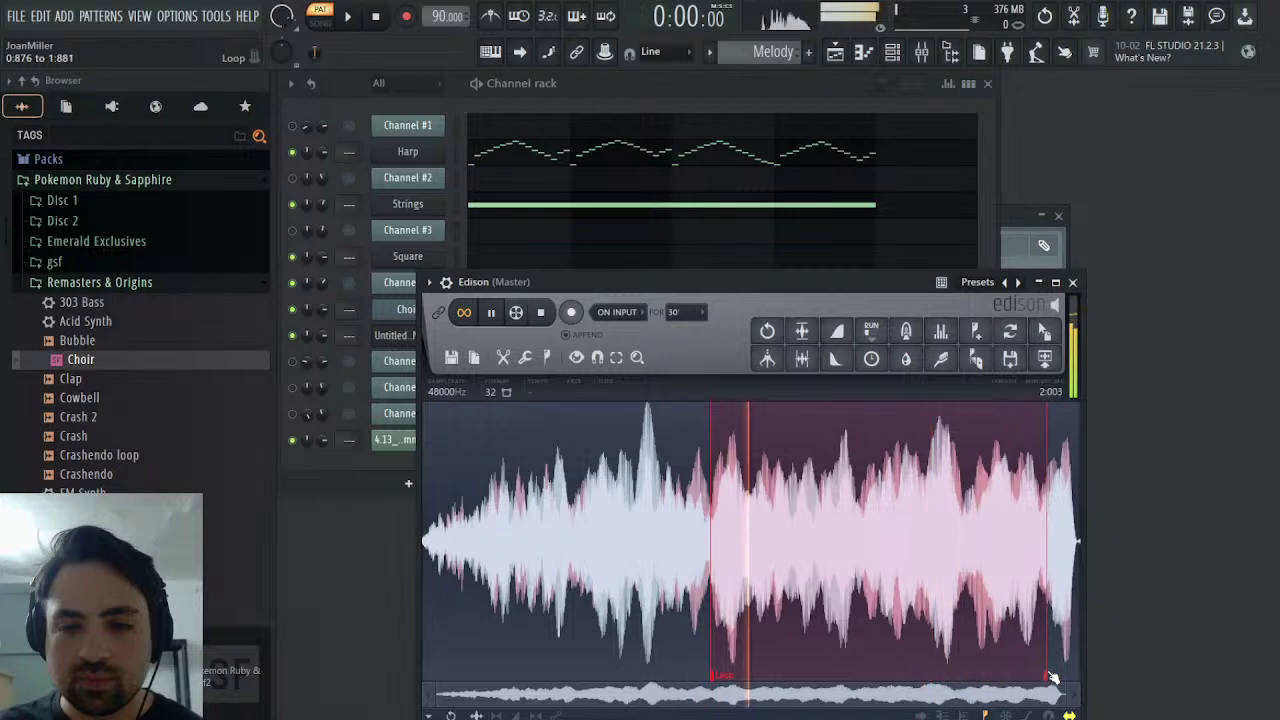
{"action": "left_click_drag", "start_coordinate": [1047, 675], "coordinate": [1050, 671]}
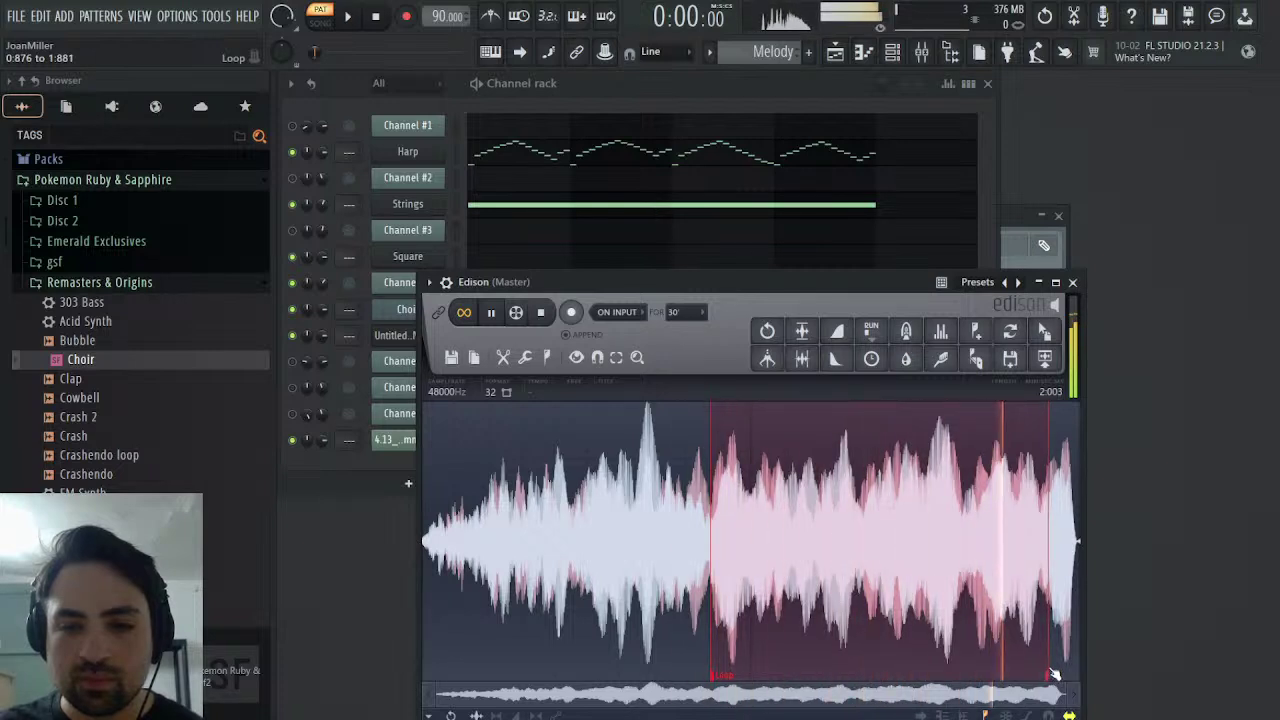
{"action": "left_click", "coordinate": [1054, 673]}
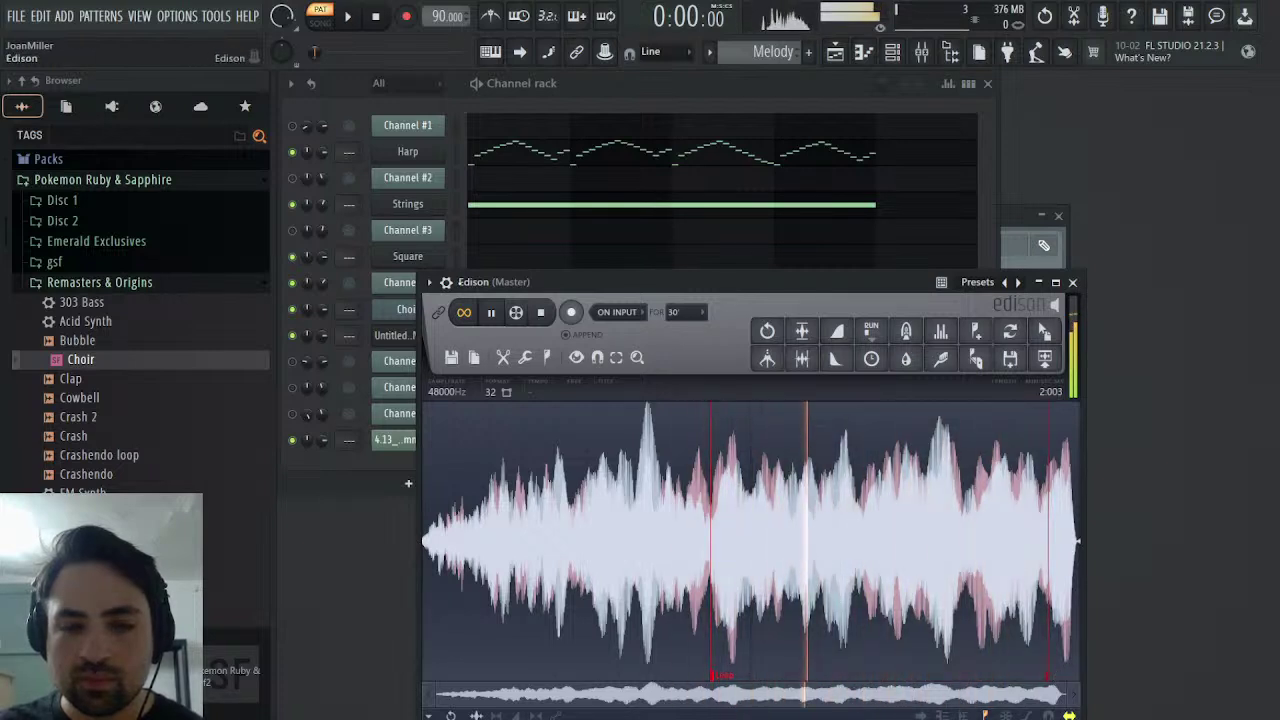
{"action": "left_click", "coordinate": [491, 312]}
- Move the loop's end to the next matching waveform crossing at about 1:885 and audition the loop
{"action": "left_click_drag", "start_coordinate": [436, 695], "coordinate": [1043, 692]}
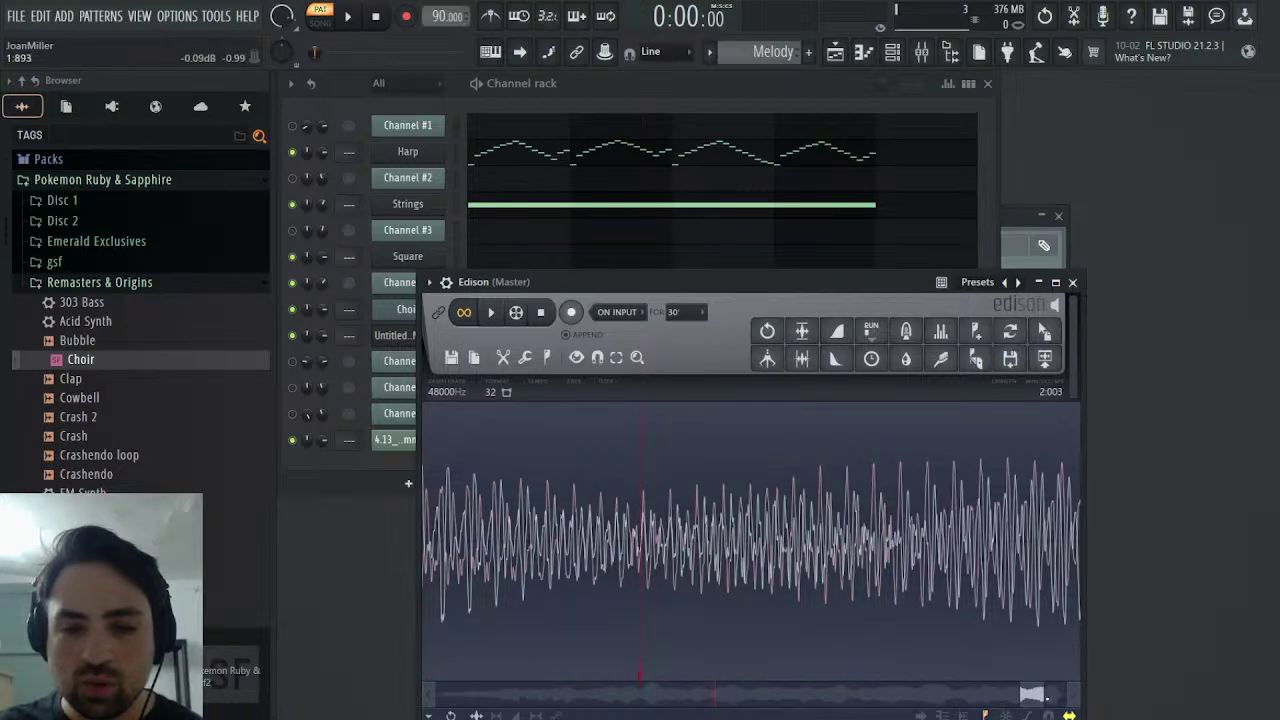
{"action": "left_click_drag", "start_coordinate": [1040, 694], "coordinate": [1026, 694]}
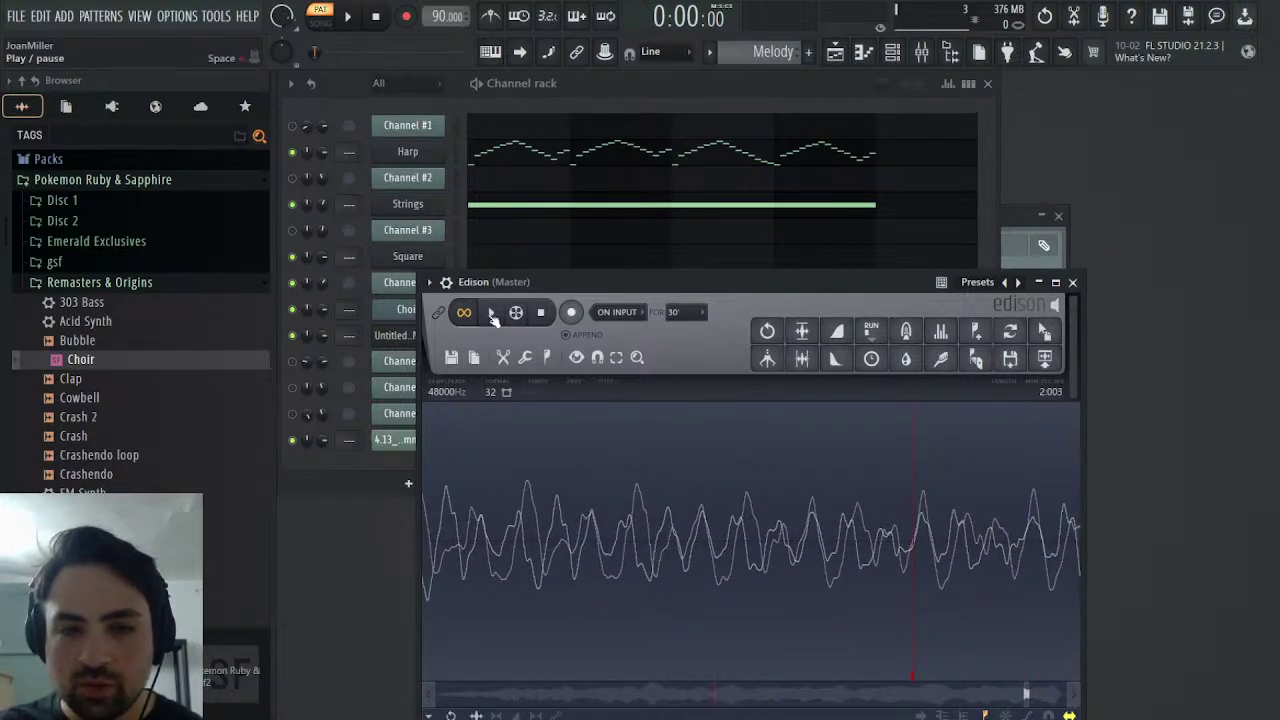
{"action": "left_click", "coordinate": [490, 313]}
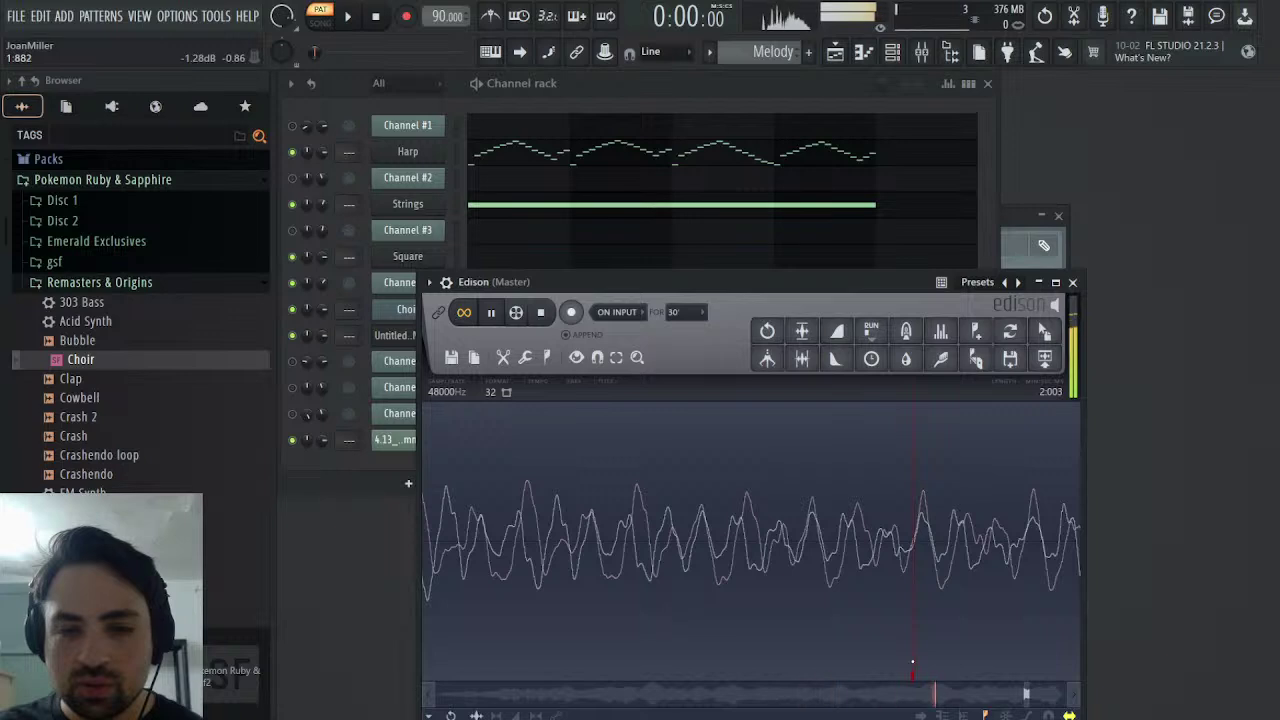
{"action": "mouse_move", "coordinate": [924, 678]}
{"action": "left_mouse_down"}
{"action": "mouse_move", "coordinate": [940, 678]}
{"action": "mouse_move", "coordinate": [909, 673]}
{"action": "mouse_move", "coordinate": [1028, 663]}
{"action": "left_mouse_up"}
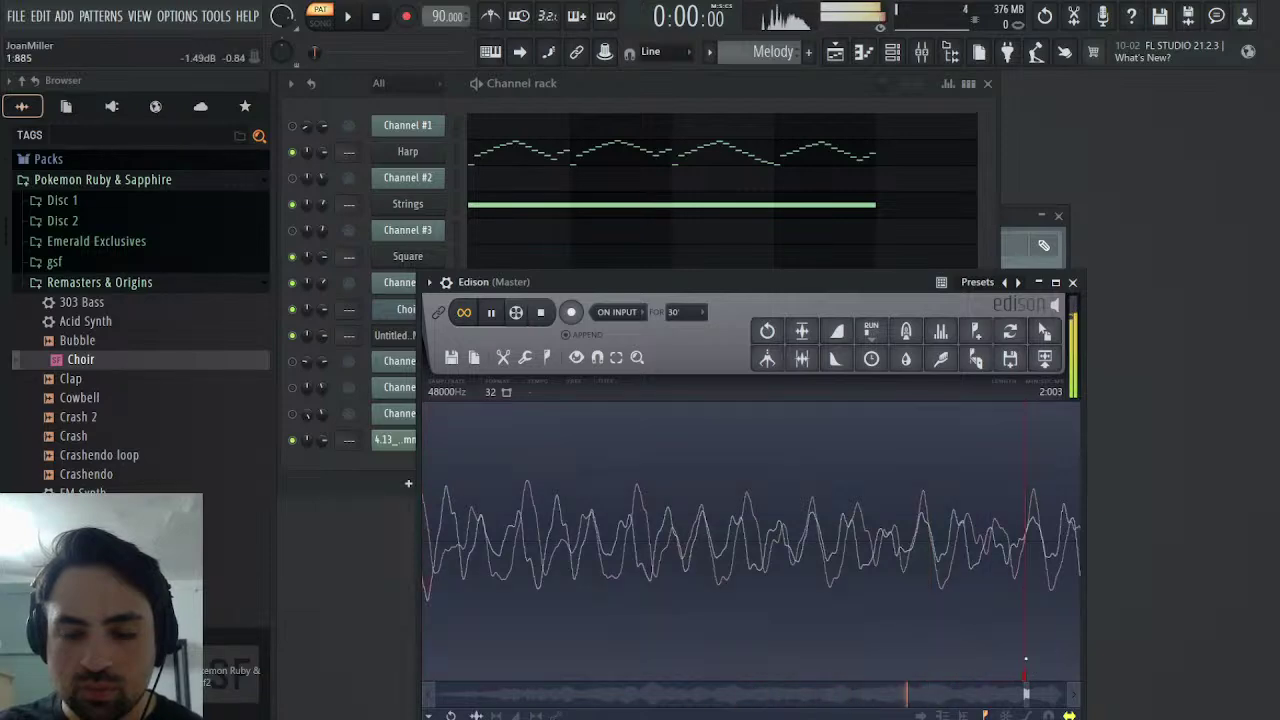
{"action": "left_click", "coordinate": [549, 309]}
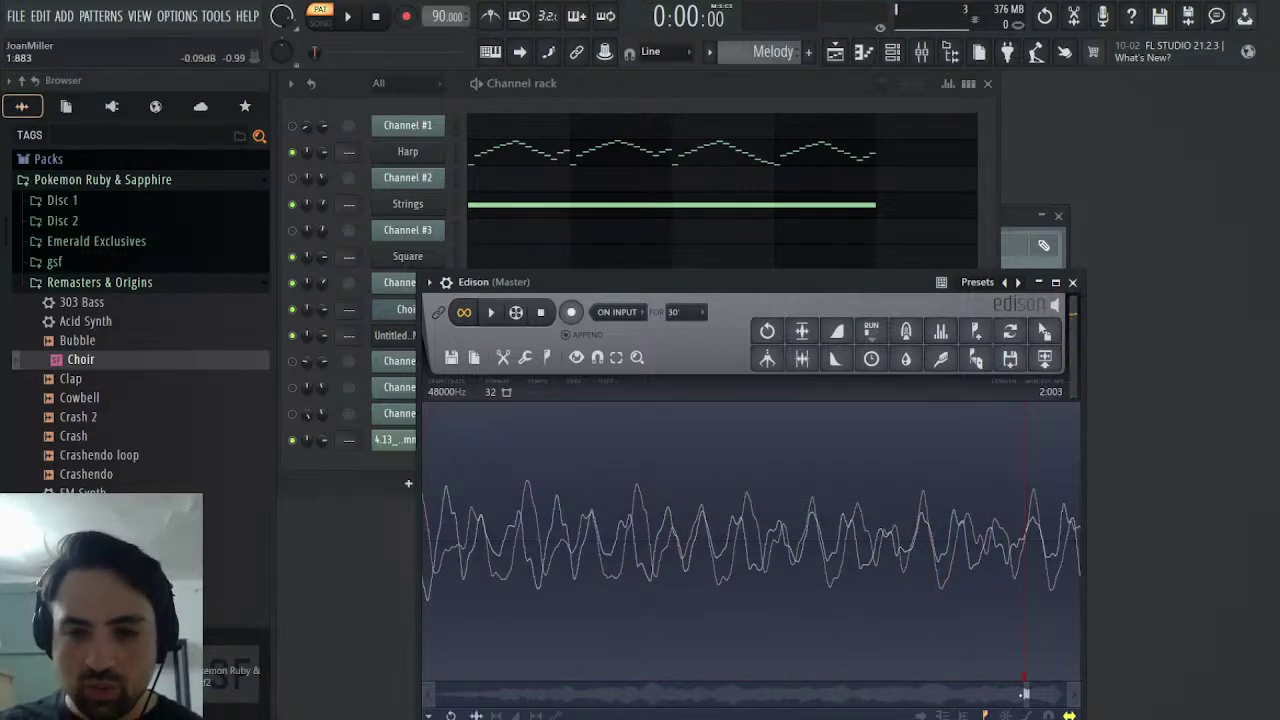
- Try tuning the loop with its start at about 0:967 and its end at 1:885
{"action": "left_click_drag", "start_coordinate": [1022, 694], "coordinate": [475, 694]}
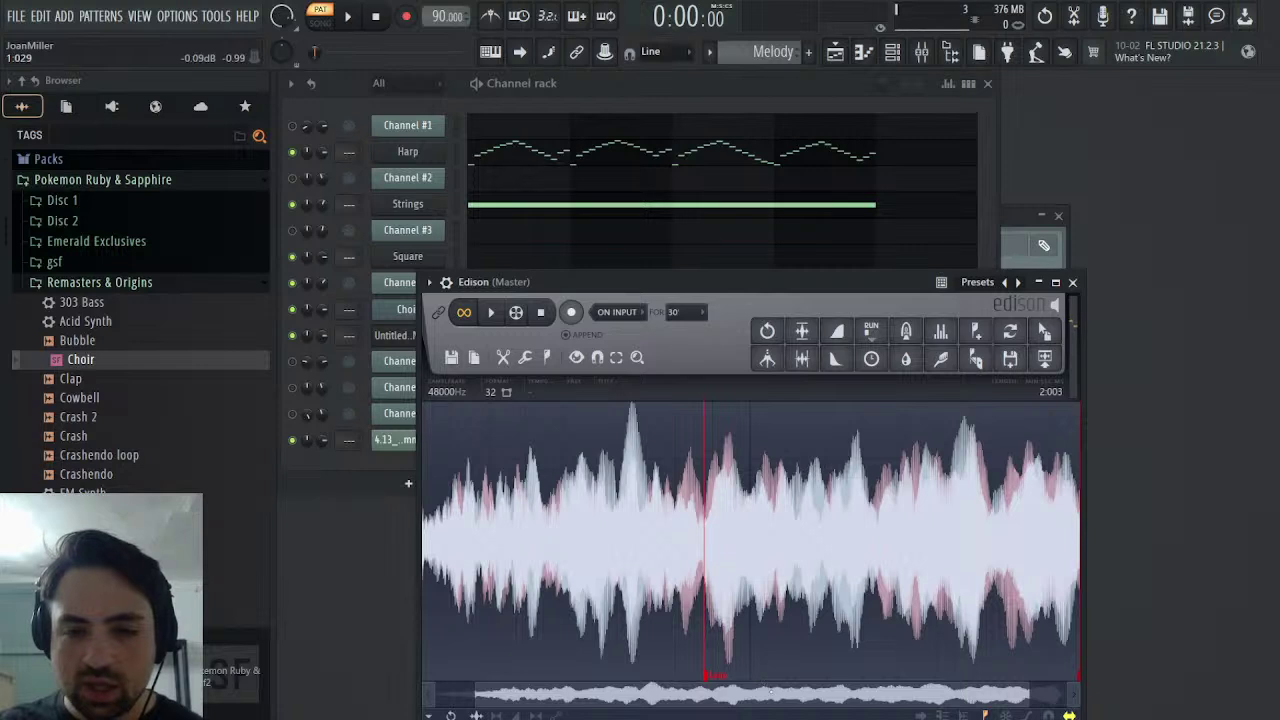
{"action": "left_click_drag", "start_coordinate": [771, 692], "coordinate": [808, 692]}
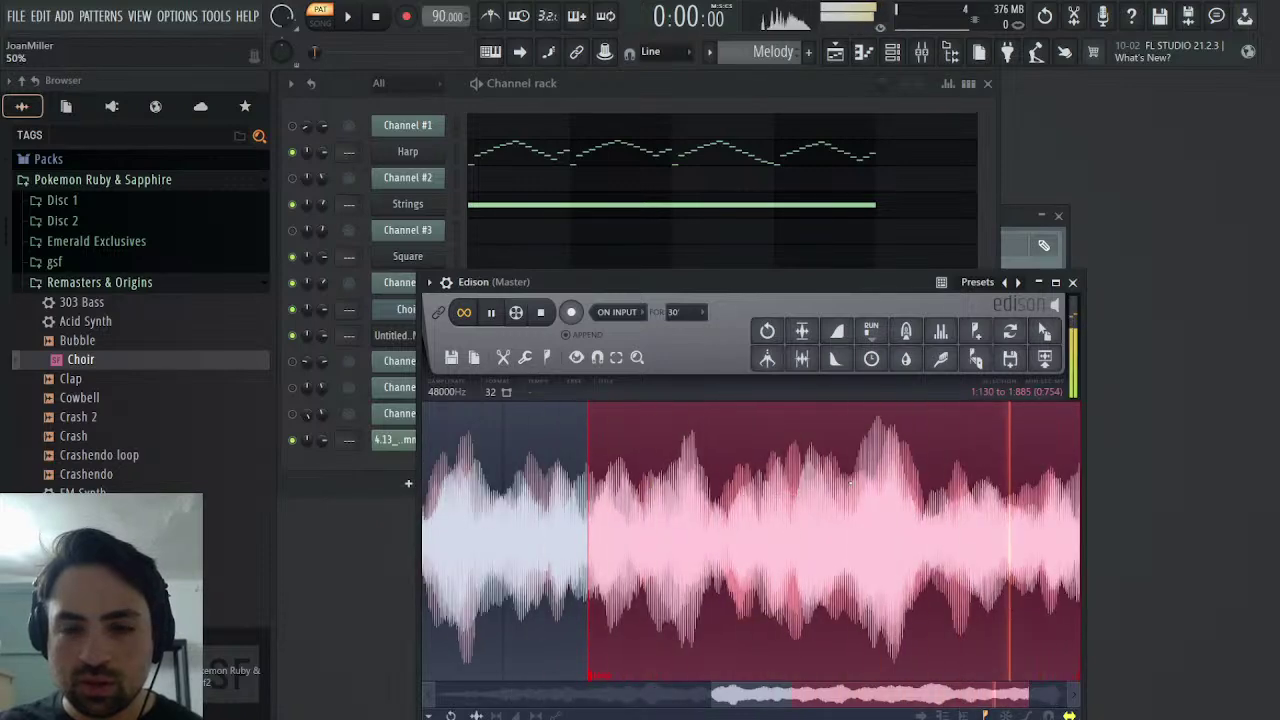
{"action": "left_click_drag", "start_coordinate": [983, 254], "coordinate": [983, 320]}
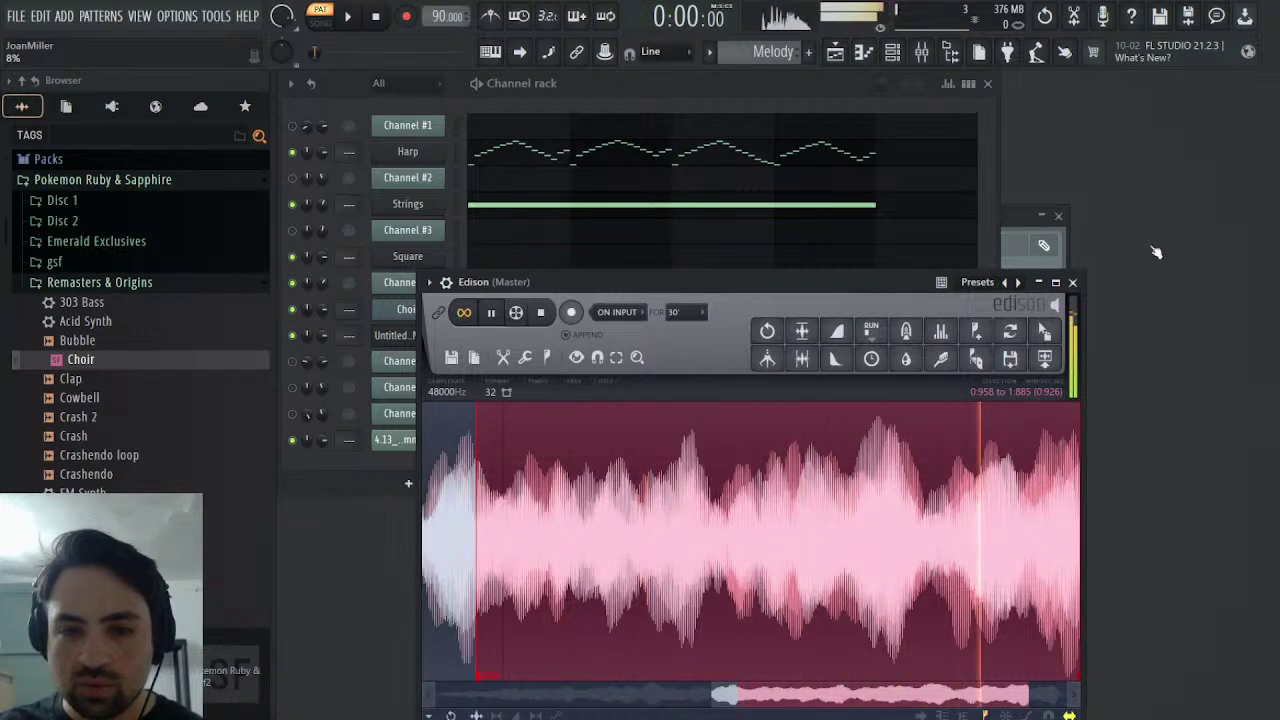
{"action": "left_click_drag", "start_coordinate": [1218, 248], "coordinate": [1218, 228]}
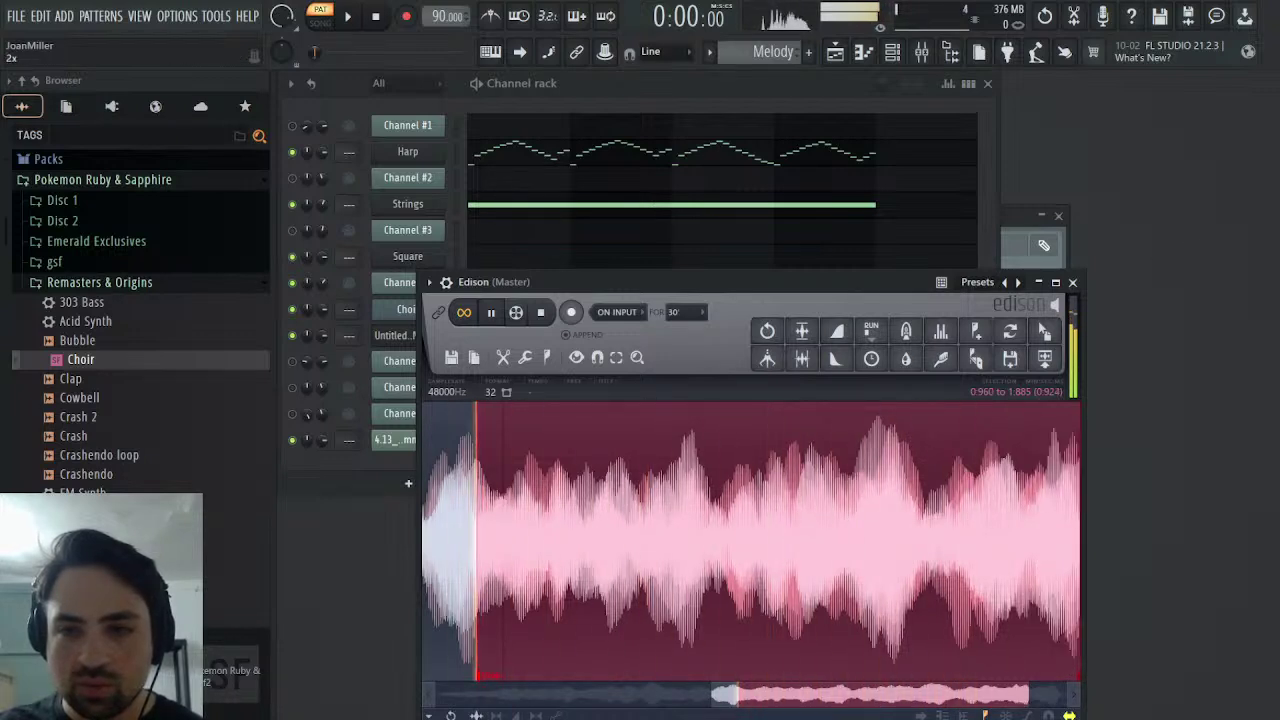
{"action": "left_click_drag", "start_coordinate": [943, 254], "coordinate": [943, 240]}
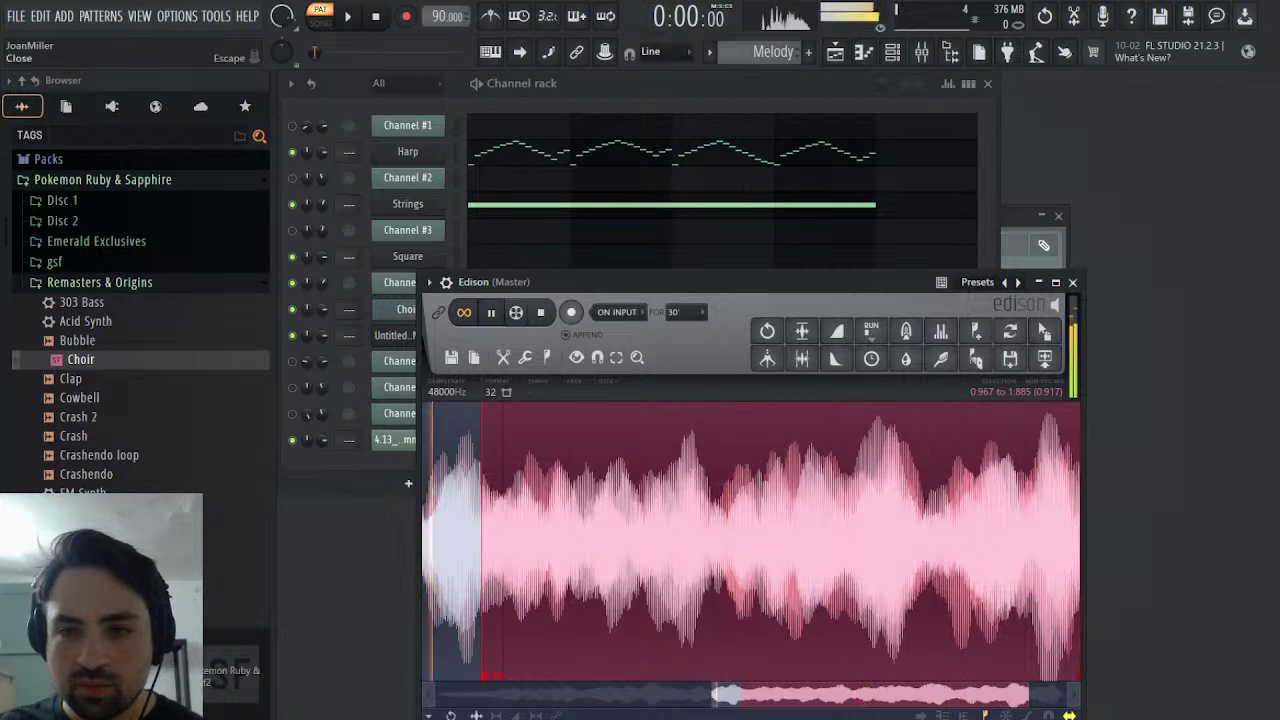
{"action": "key", "text": "ctrl+z"}
{"action": "key", "text": "space"}
- Move the loop's end to about 1:976 and its start to about 0:454, play it and clear the selection
{"action": "left_click_drag", "start_coordinate": [1022, 695], "coordinate": [1070, 672]}
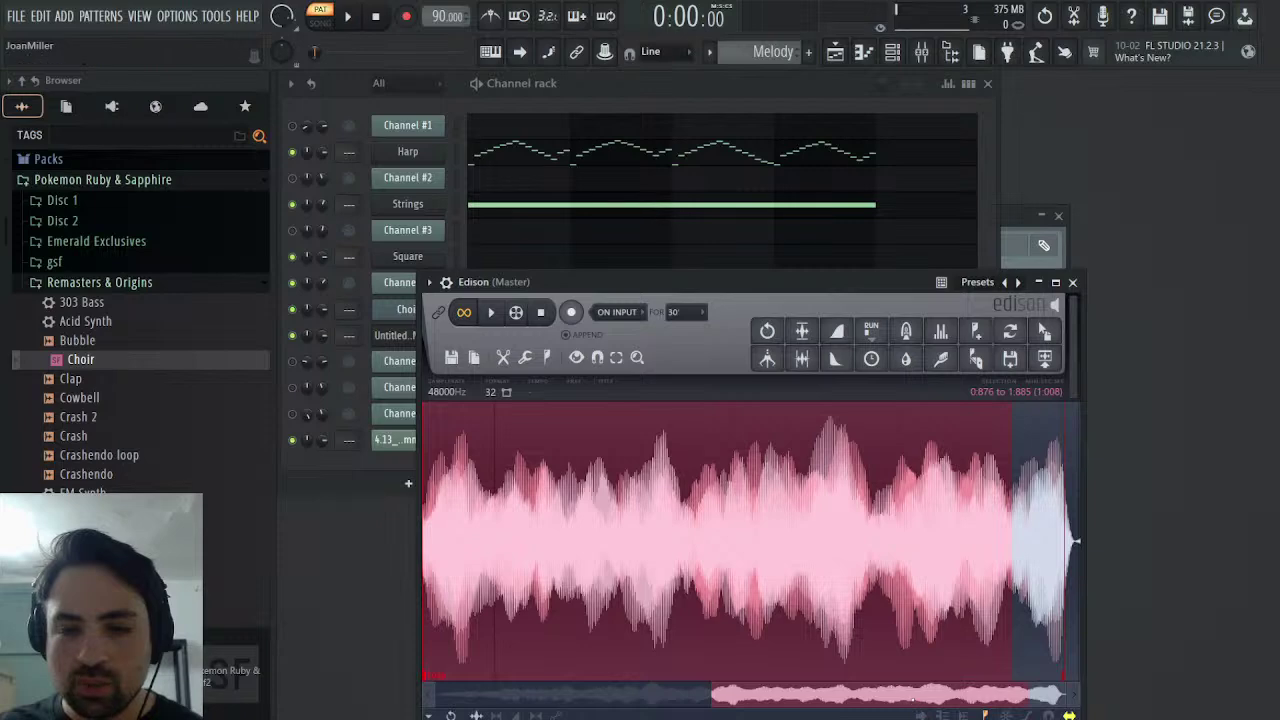
{"action": "left_click_drag", "start_coordinate": [912, 697], "coordinate": [415, 682]}
{"action": "left_click_drag", "start_coordinate": [938, 676], "coordinate": [790, 678]}
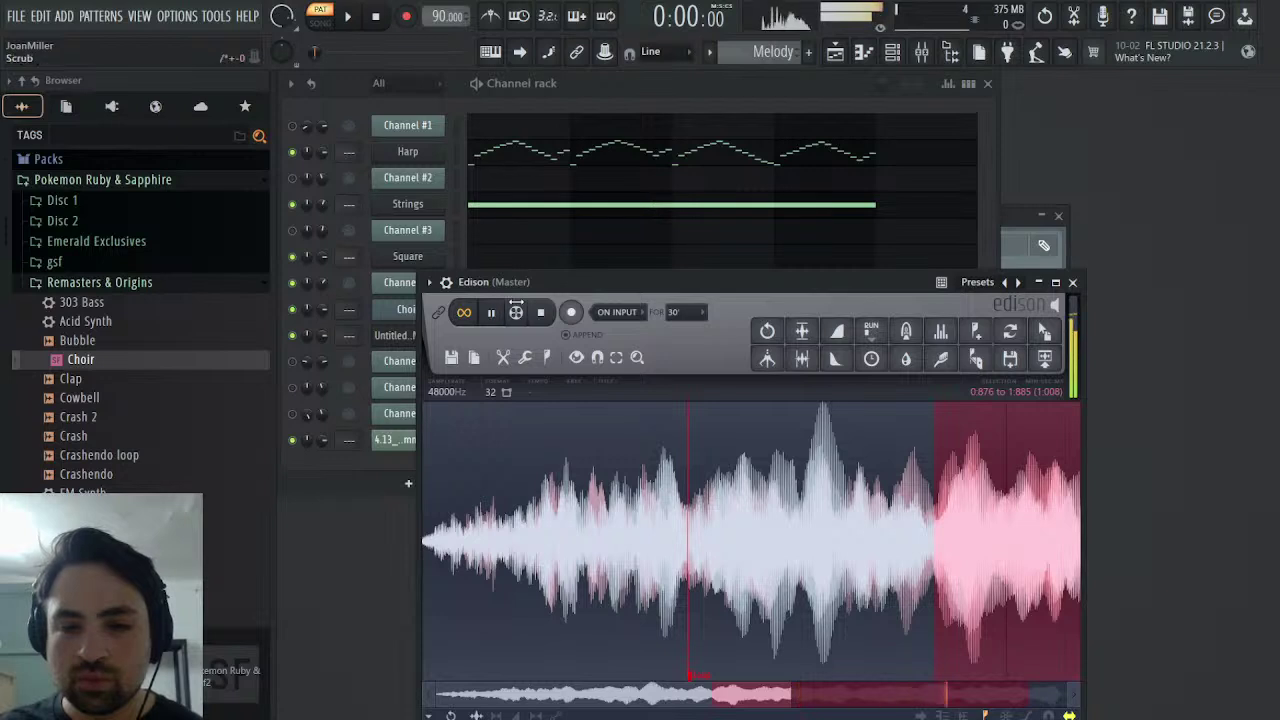
{"action": "left_click", "coordinate": [490, 312]}
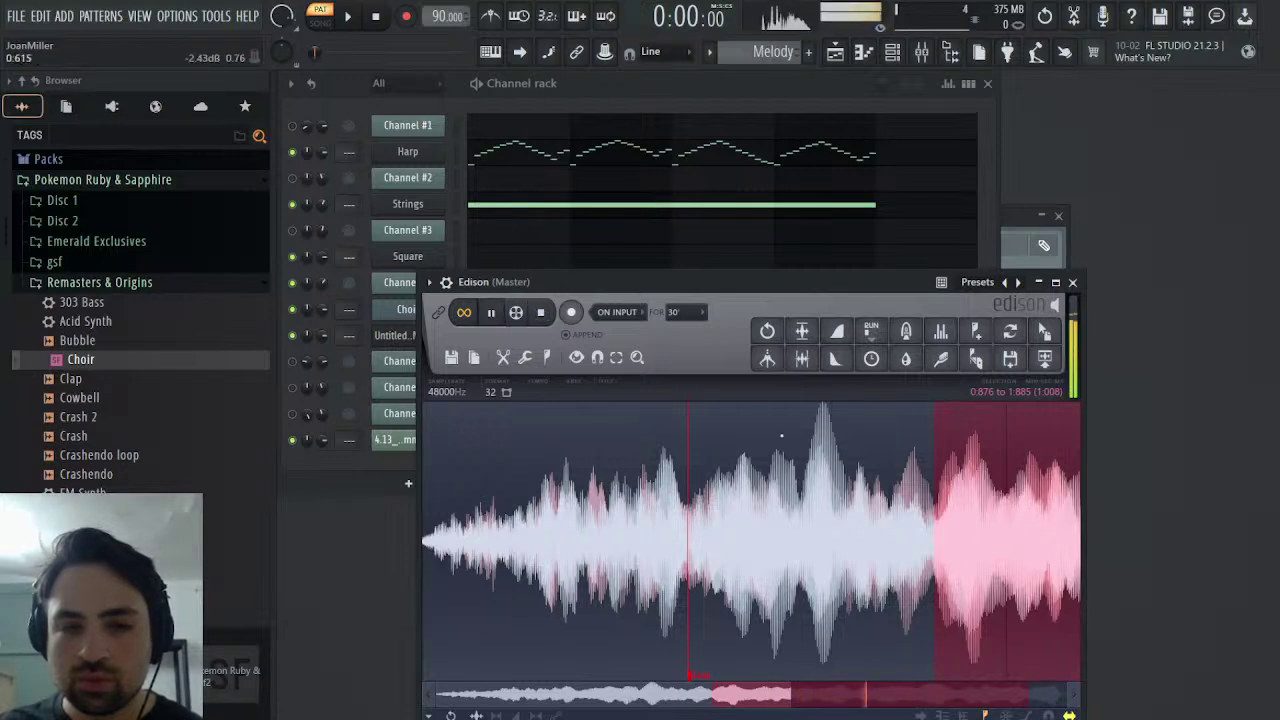
{"action": "key", "text": "ctrl+d"}
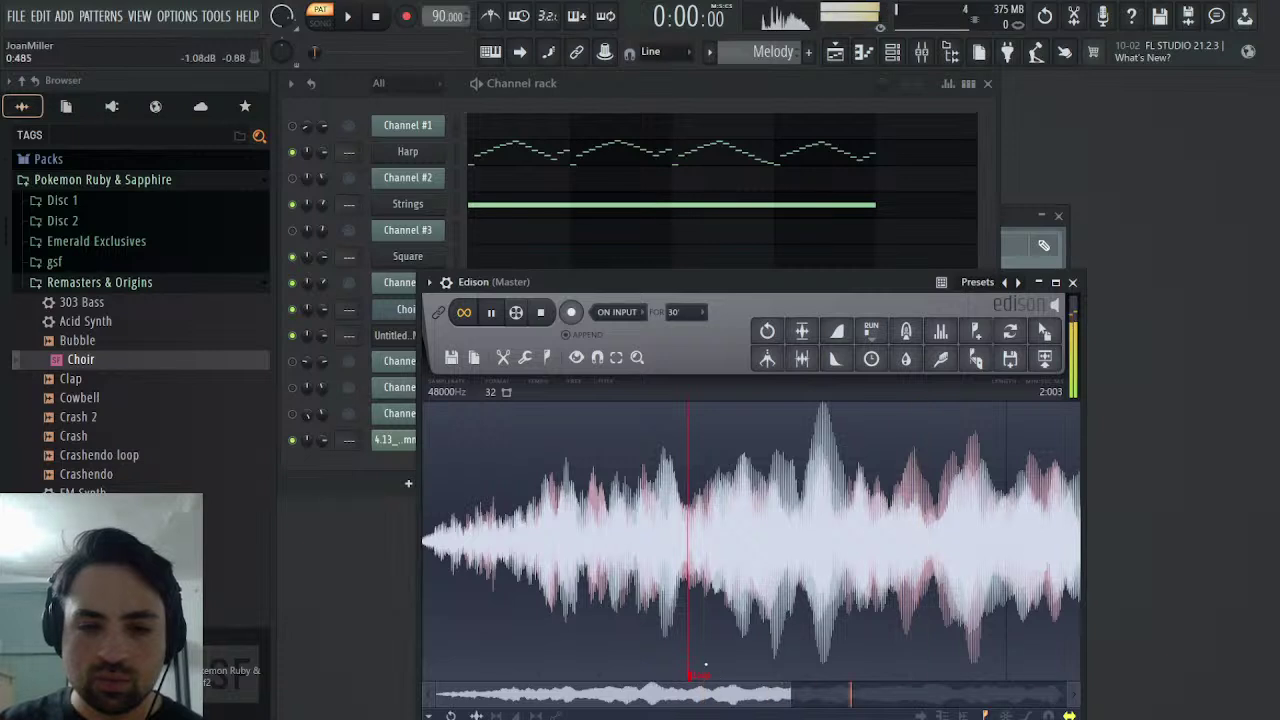
- Try the loop's start at the later quiet dip and just before the tallest peak, auditioning each position
{"action": "left_click_drag", "start_coordinate": [716, 676], "coordinate": [933, 676]}
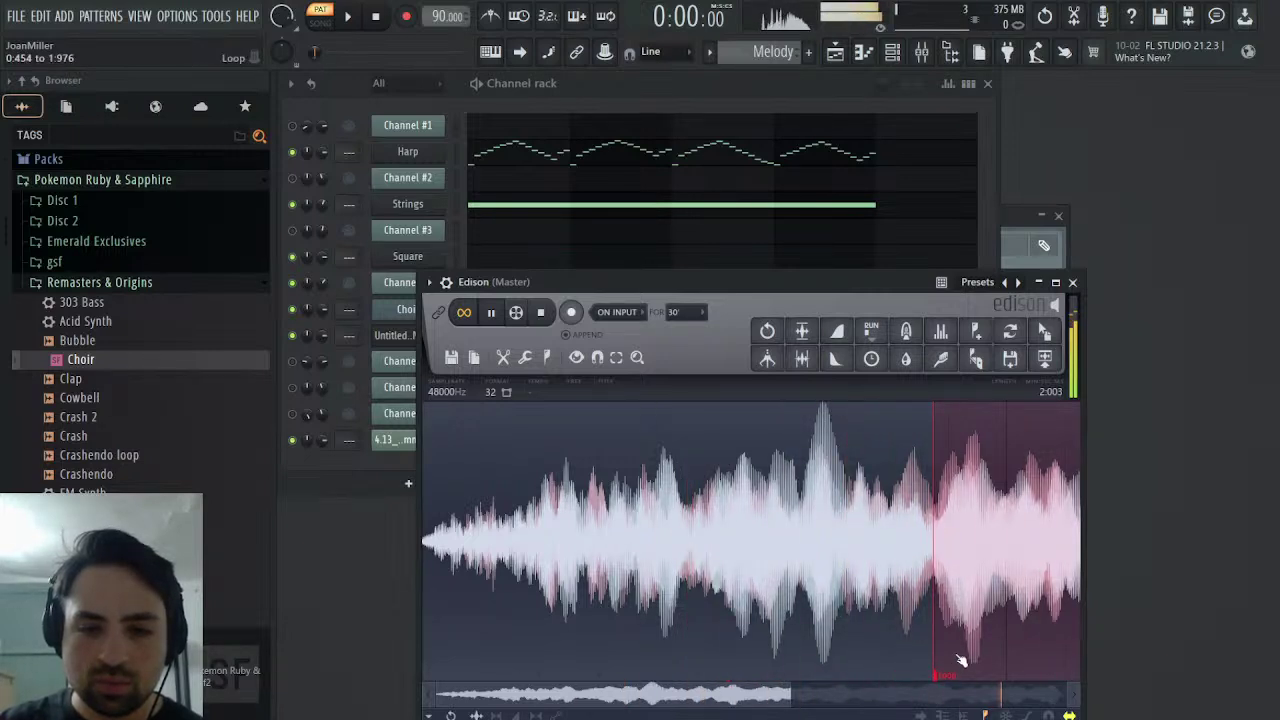
{"action": "left_click", "coordinate": [956, 660]}
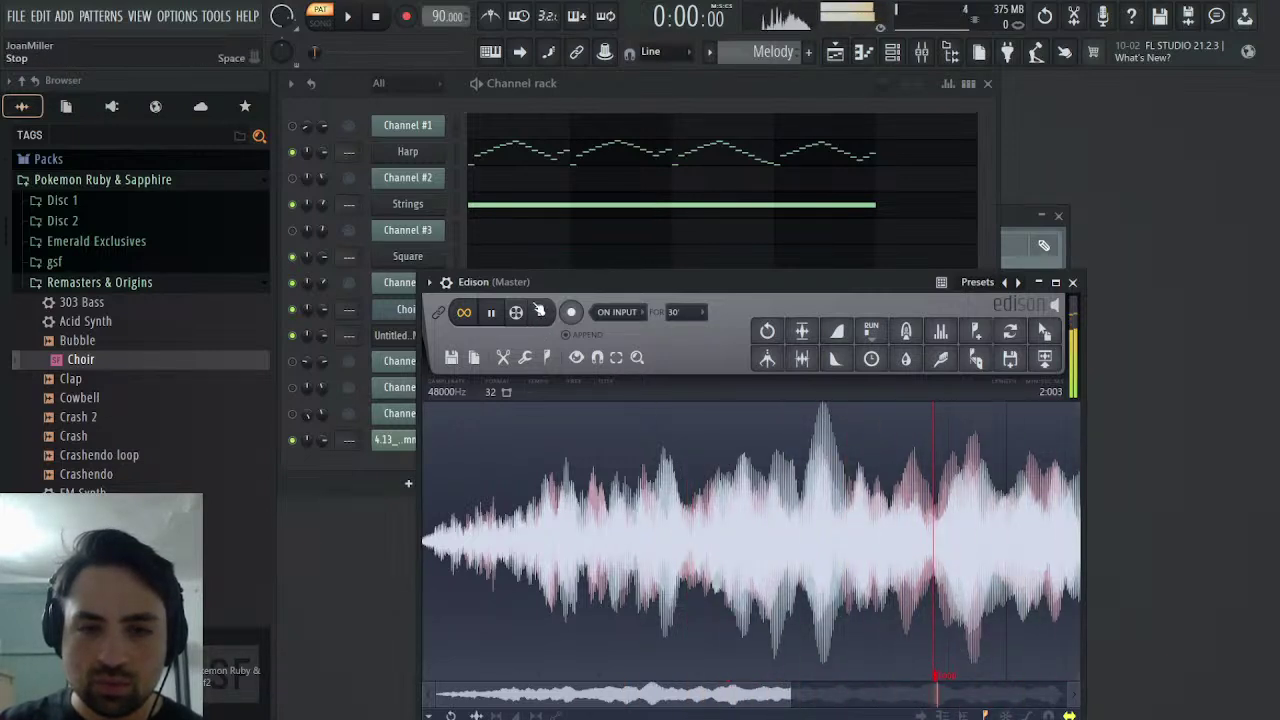
{"action": "left_click_drag", "start_coordinate": [940, 675], "coordinate": [813, 662]}
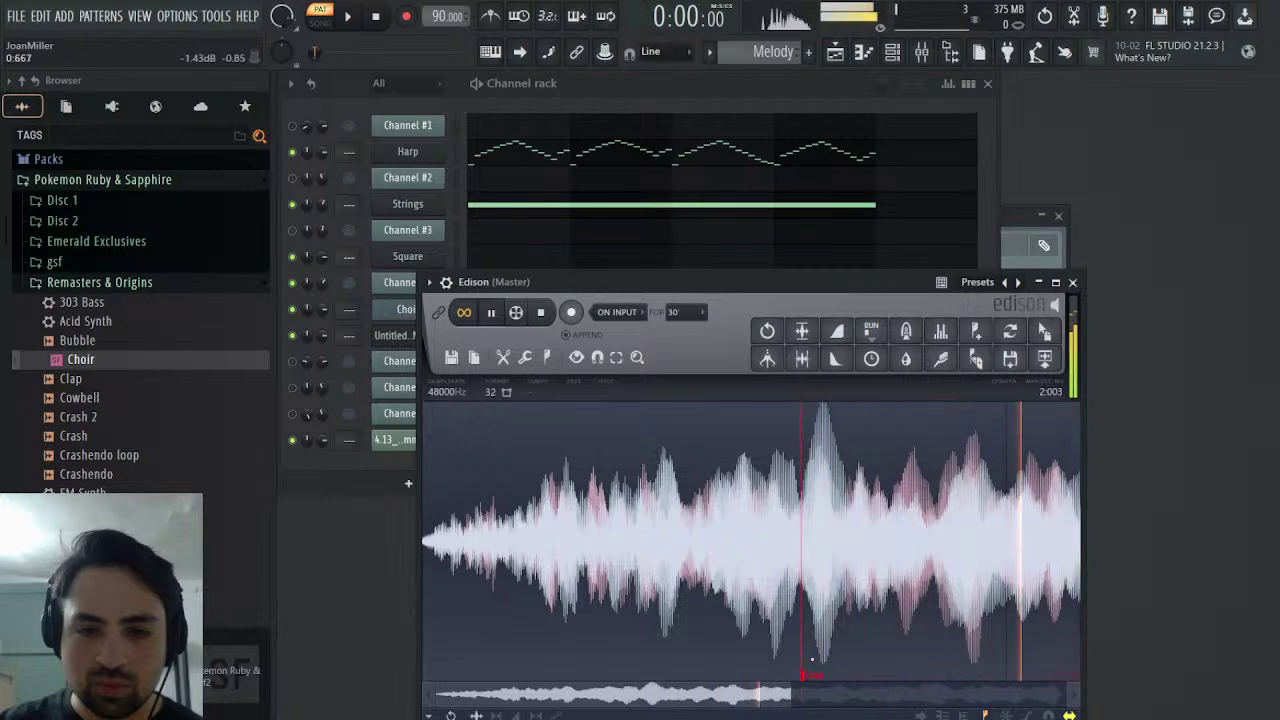
{"action": "left_click", "coordinate": [541, 313]}
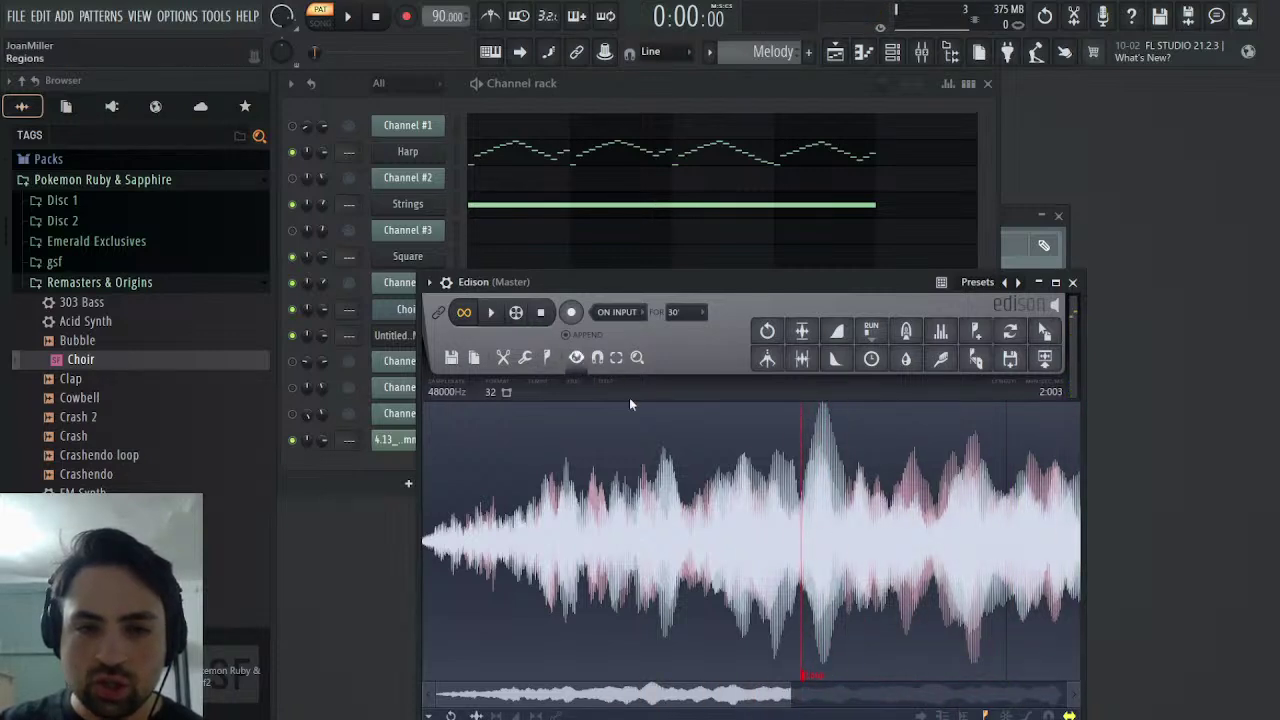
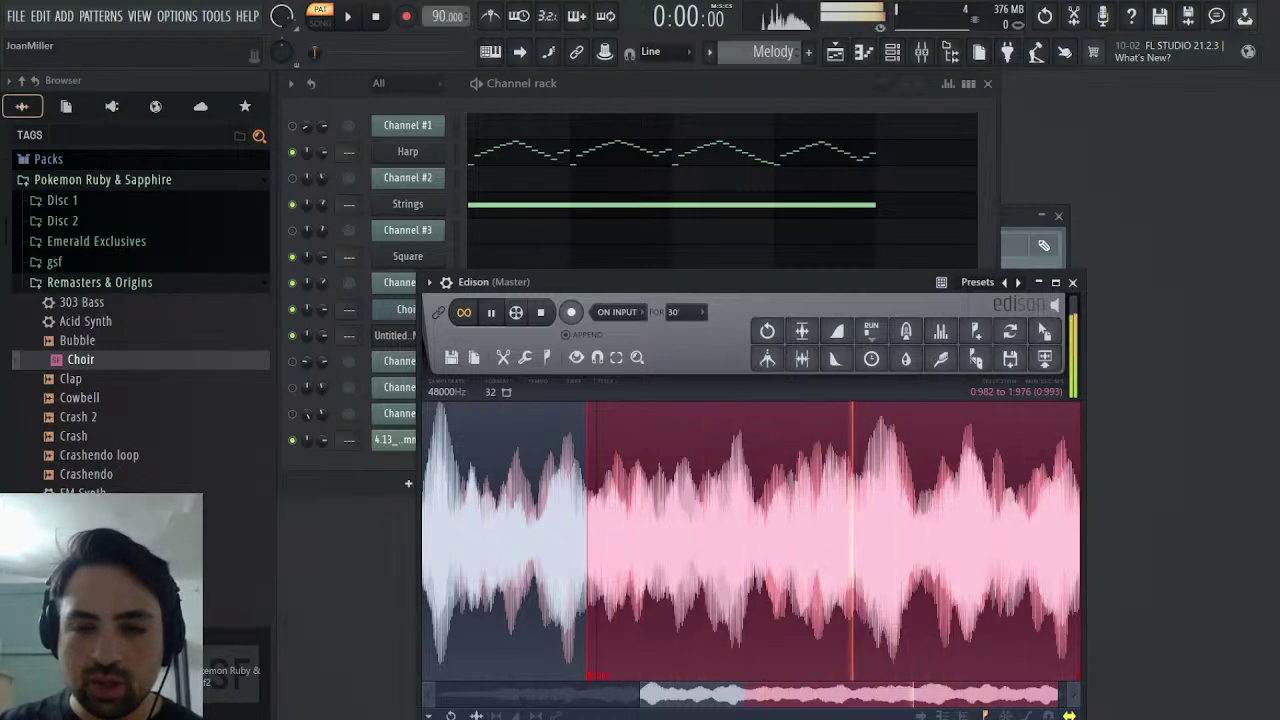
- Clear the 0:982 to 1:976 selection over the whole sample view and audition the loop
{"action": "key", "text": "space"}
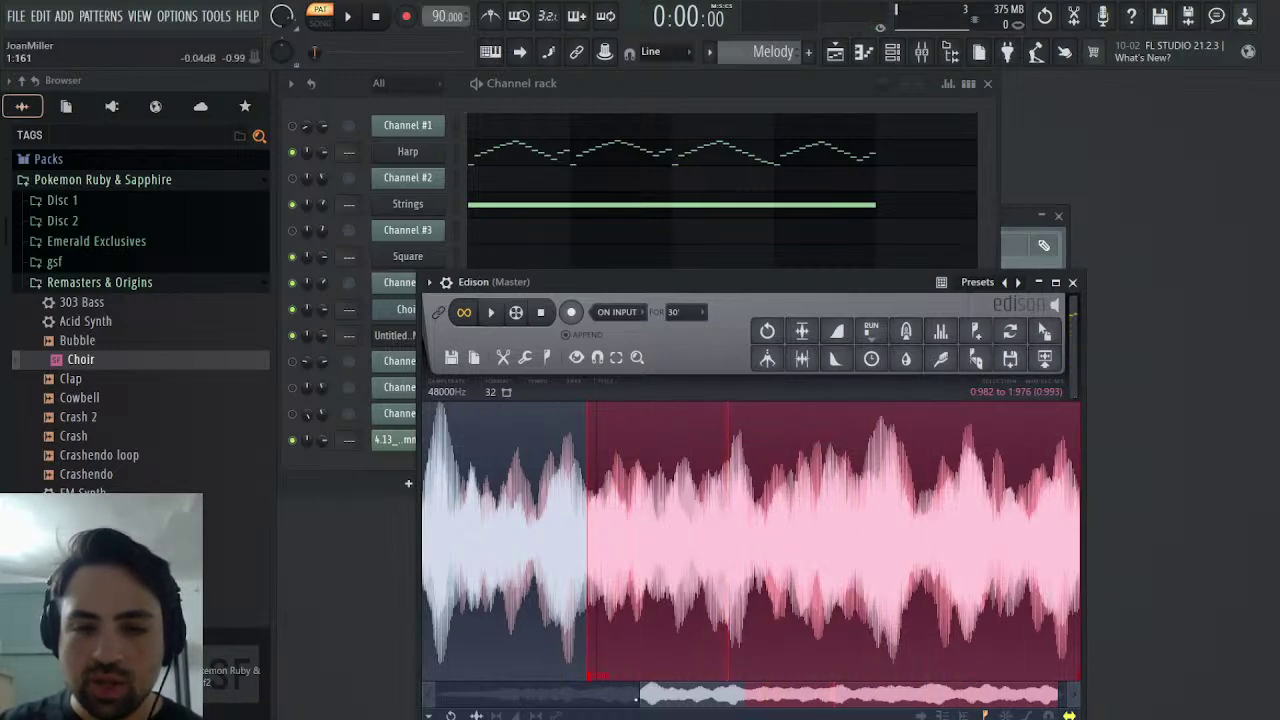
{"action": "left_click_drag", "start_coordinate": [640, 695], "coordinate": [428, 695]}
{"action": "key", "text": "ctrl+d"}
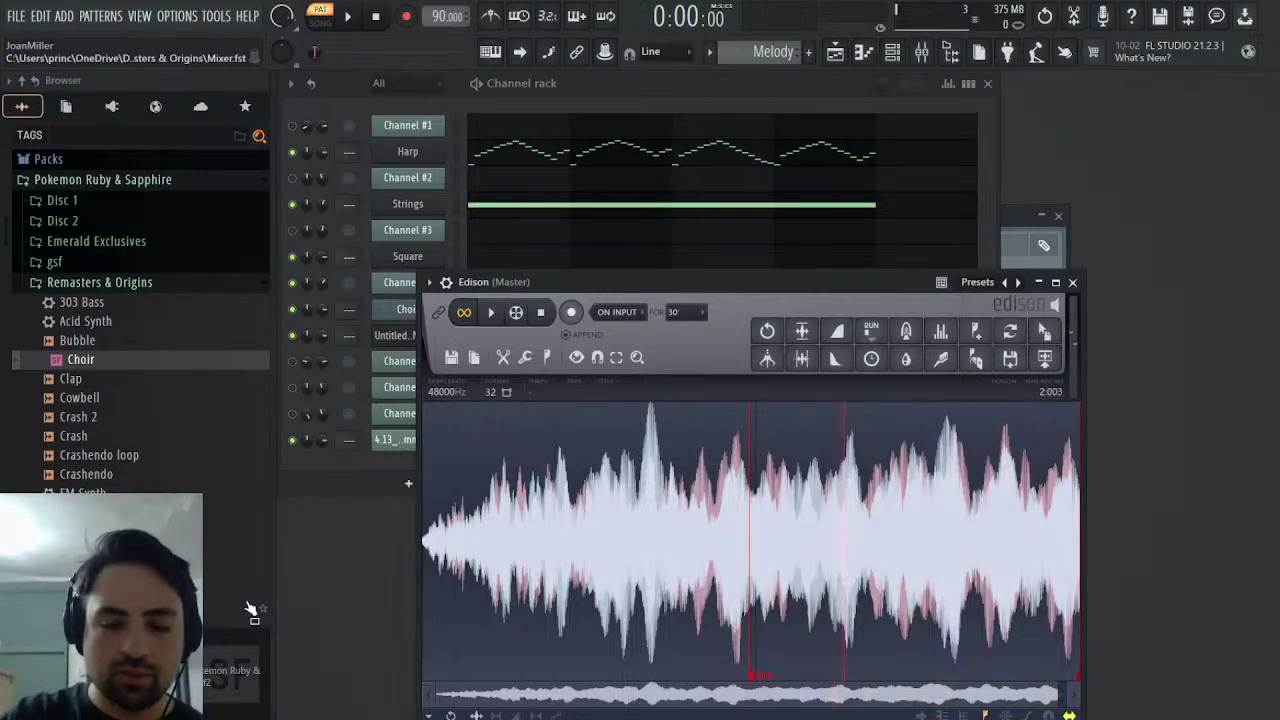
{"action": "left_click", "coordinate": [510, 316]}
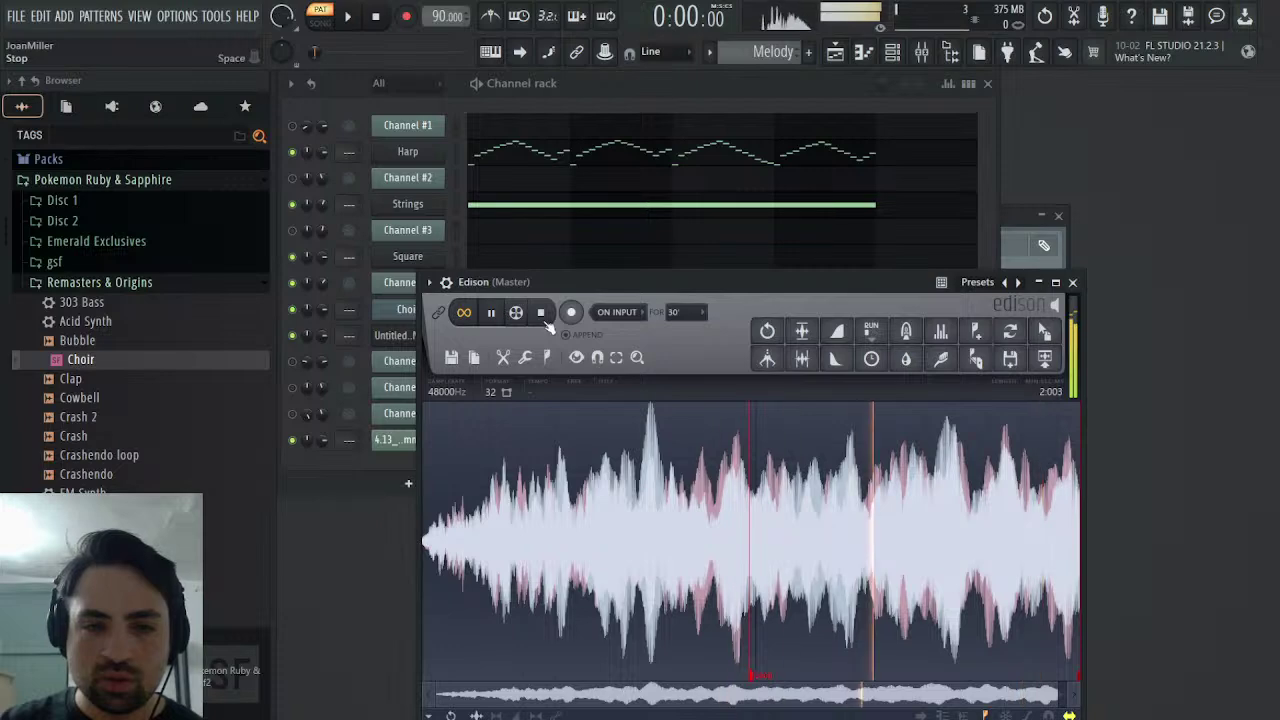
{"action": "left_click", "coordinate": [541, 314]}
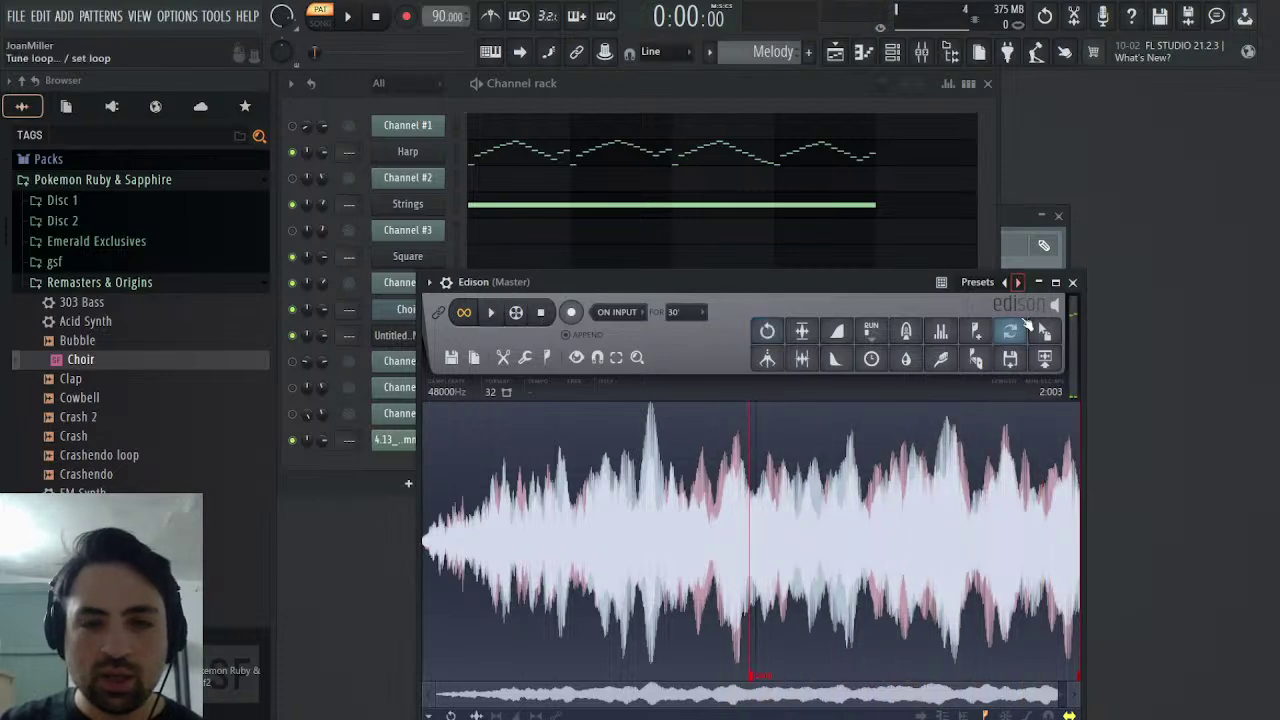
- Load the looped sample from the audio editor into the untitled sampler channel below Choir
{"action": "left_click_drag", "start_coordinate": [1054, 334], "coordinate": [532, 320]}
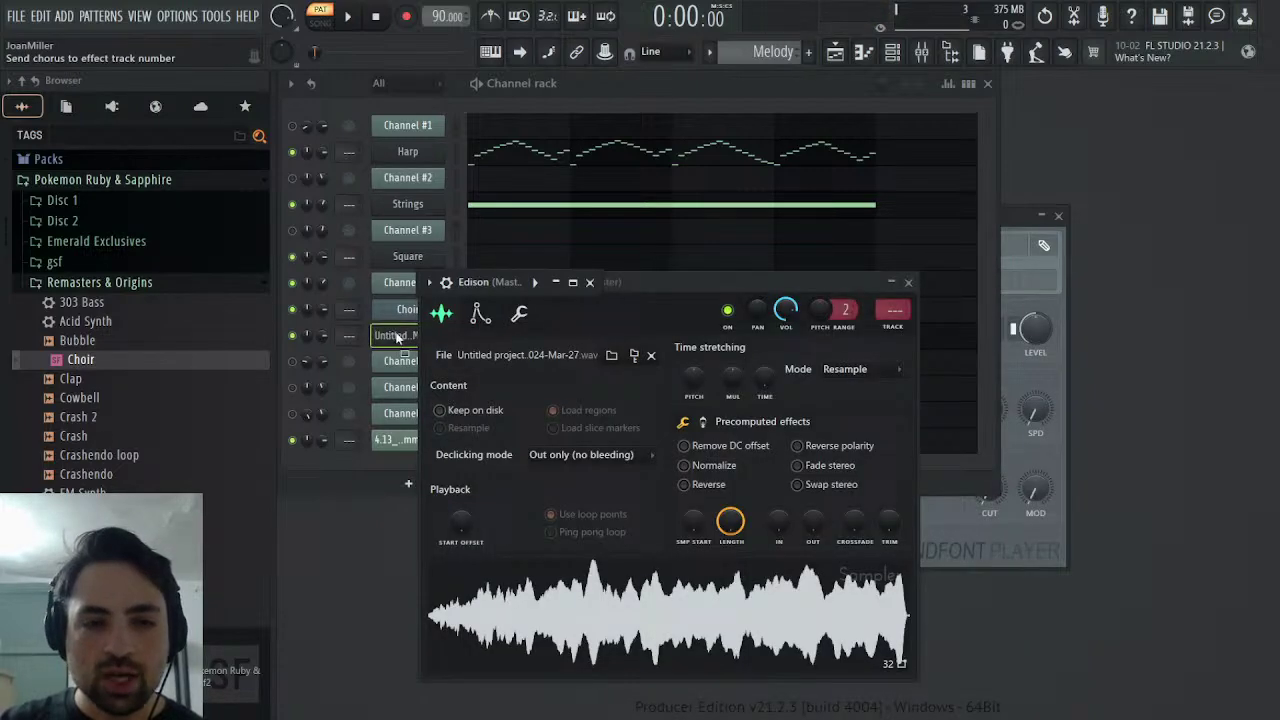
{"action": "left_click", "coordinate": [403, 337]}
{"action": "left_click", "coordinate": [403, 337]}
- Set the sampler channel's root note to E5 and play the pattern to hear its pitch
{"action": "left_click", "coordinate": [519, 313]}
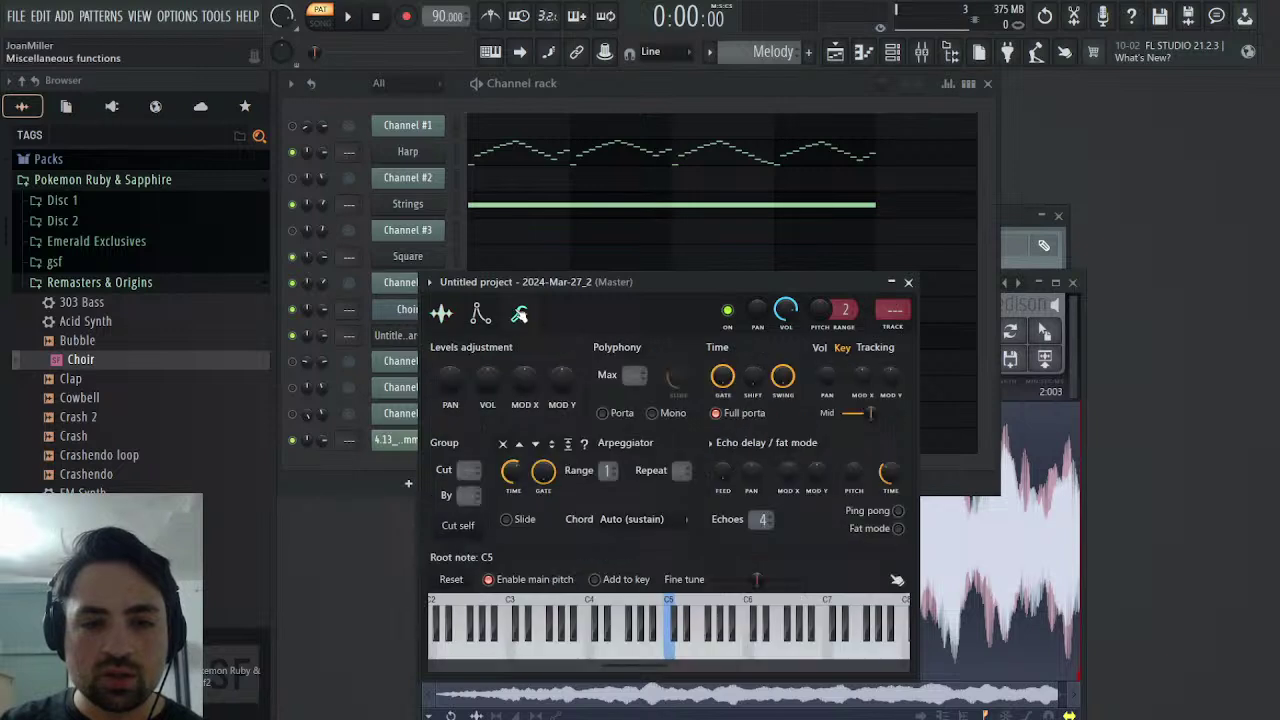
{"action": "right_click", "coordinate": [704, 648]}
{"action": "right_click", "coordinate": [691, 646]}
{"action": "key", "text": "space"}
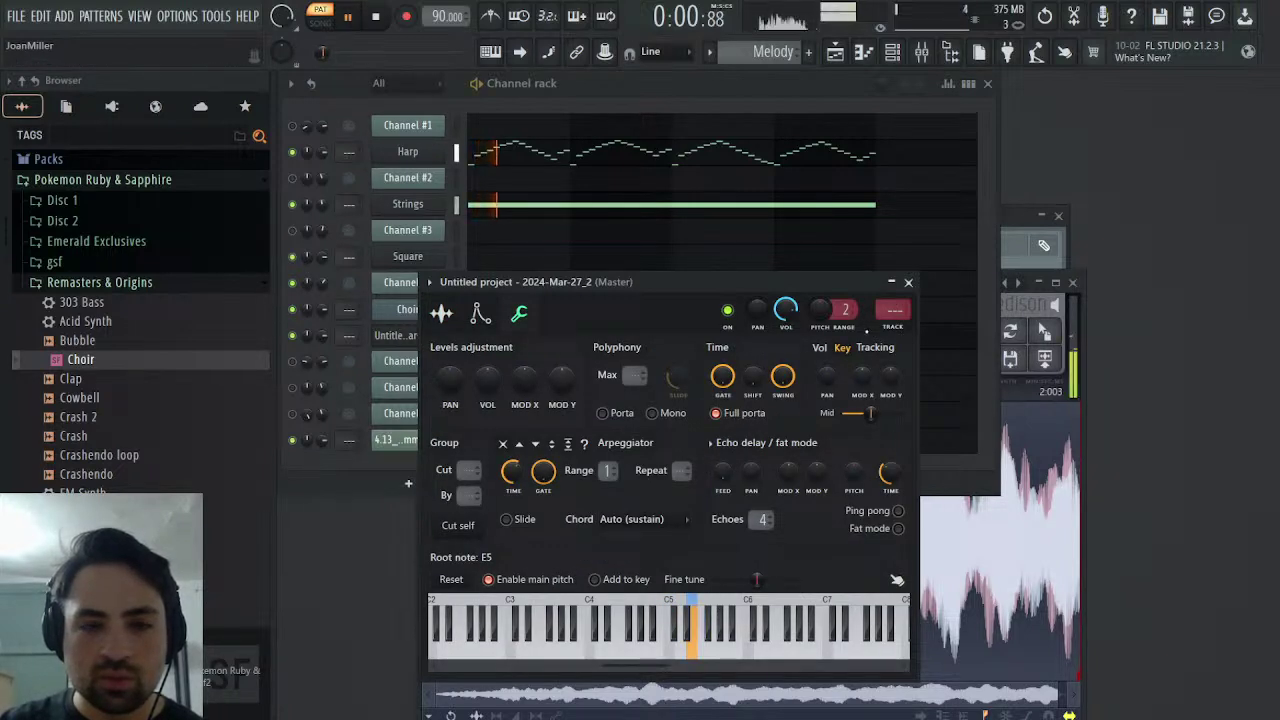
{"action": "left_click", "coordinate": [909, 282]}
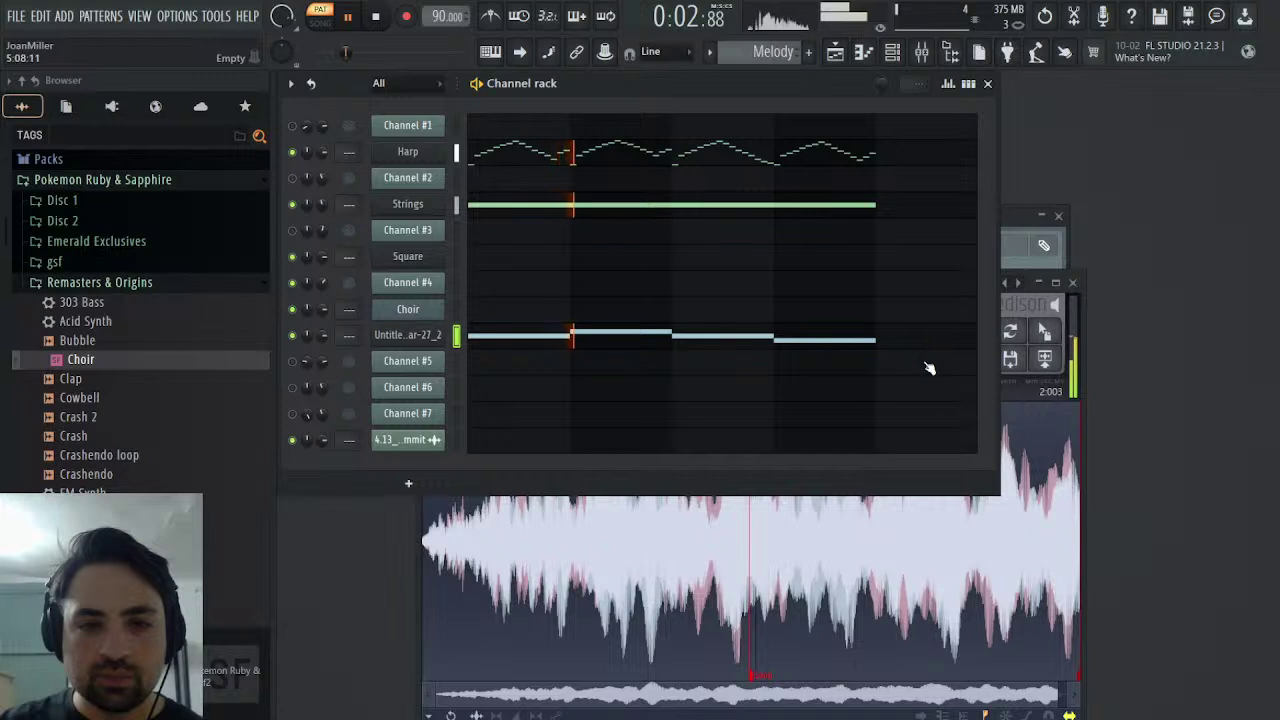
- Shape the sampler channel's volume envelope by removing hold, raising sustain and setting the release time to about 31%
{"action": "left_click", "coordinate": [410, 335]}
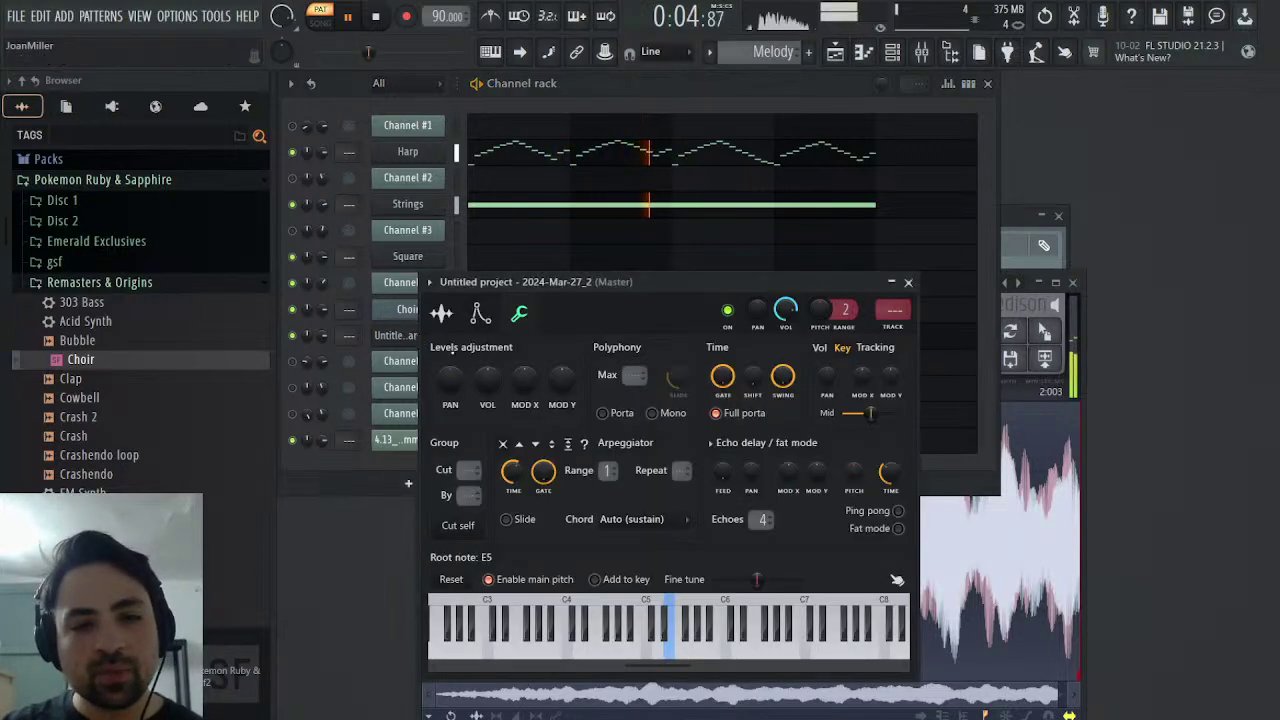
{"action": "left_click", "coordinate": [480, 313]}
{"action": "left_click_drag", "start_coordinate": [508, 496], "coordinate": [508, 550]}
{"action": "left_click_drag", "start_coordinate": [567, 486], "coordinate": [567, 430]}
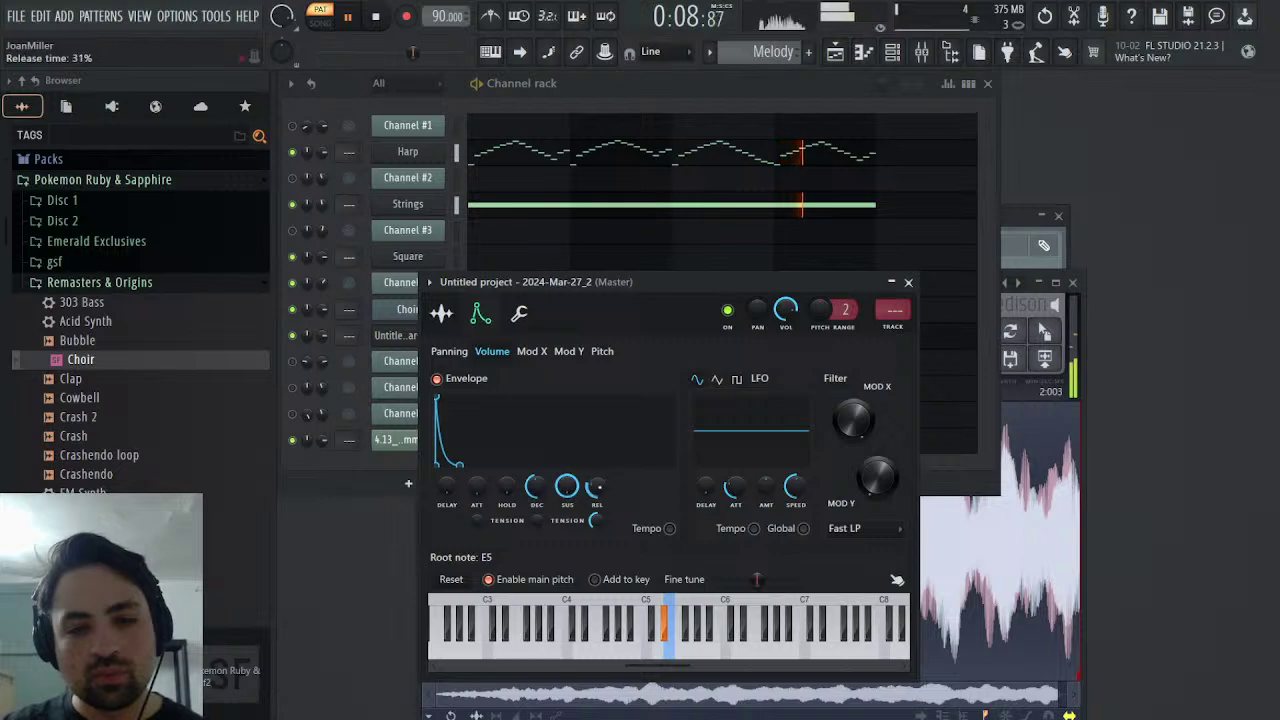
{"action": "left_click", "coordinate": [907, 285]}
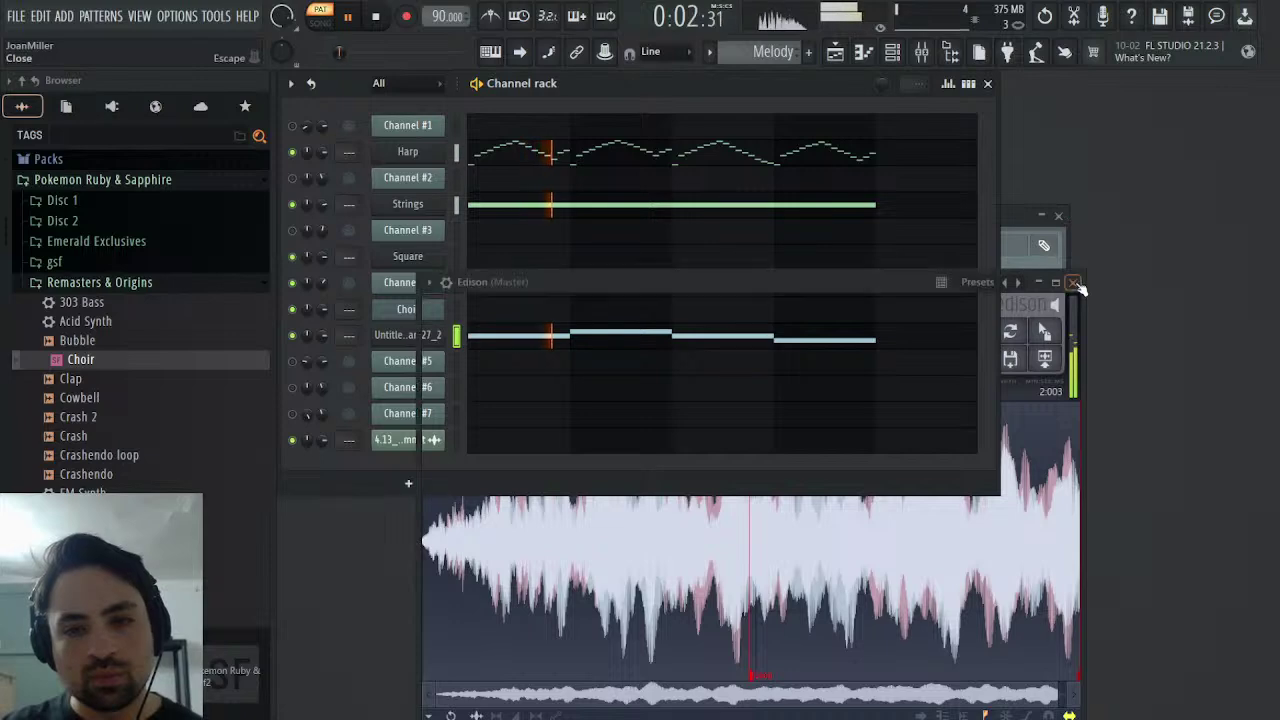
- Close the Edison and soundfont player windows and stop the pattern playback
{"action": "left_click", "coordinate": [1076, 285]}
{"action": "left_click", "coordinate": [1057, 215]}
{"action": "left_click", "coordinate": [1057, 215]}
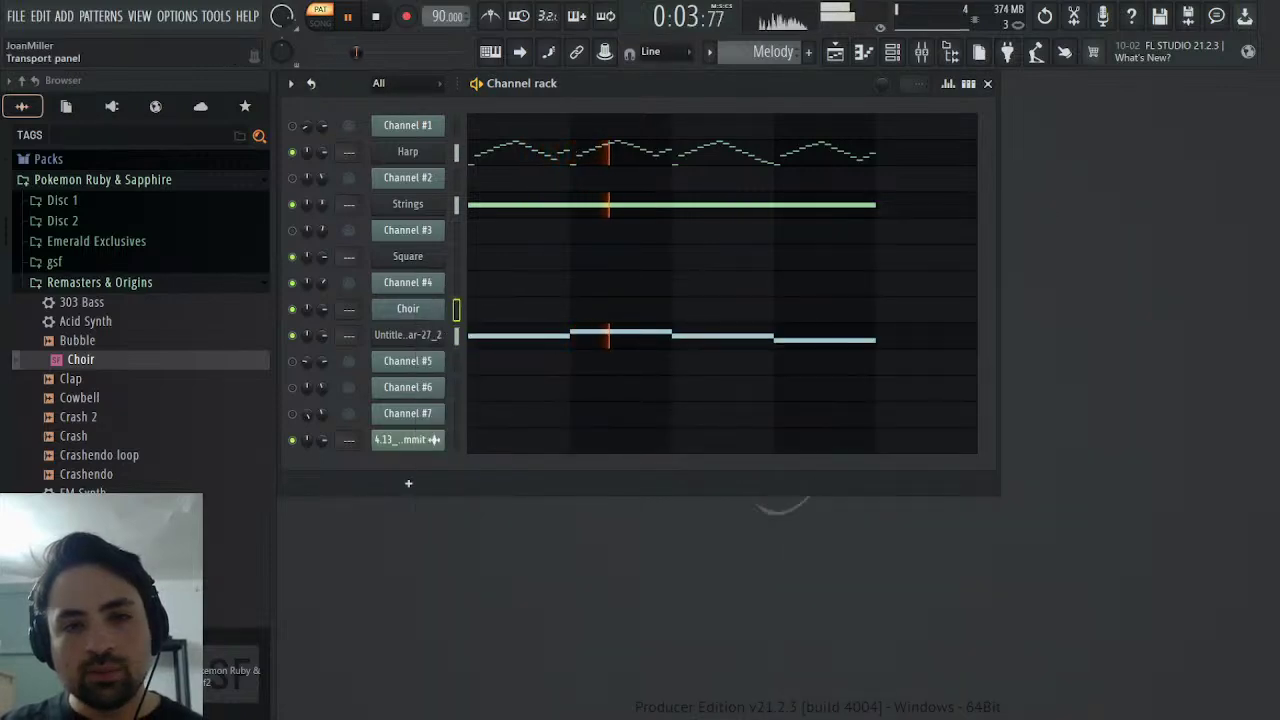
{"action": "left_click", "coordinate": [376, 18]}
- Save the sampler channel's looped sample as Choir.wav in the Remasters & Origins folder and delete the Choir soundfont channel
{"action": "left_click", "coordinate": [408, 335]}
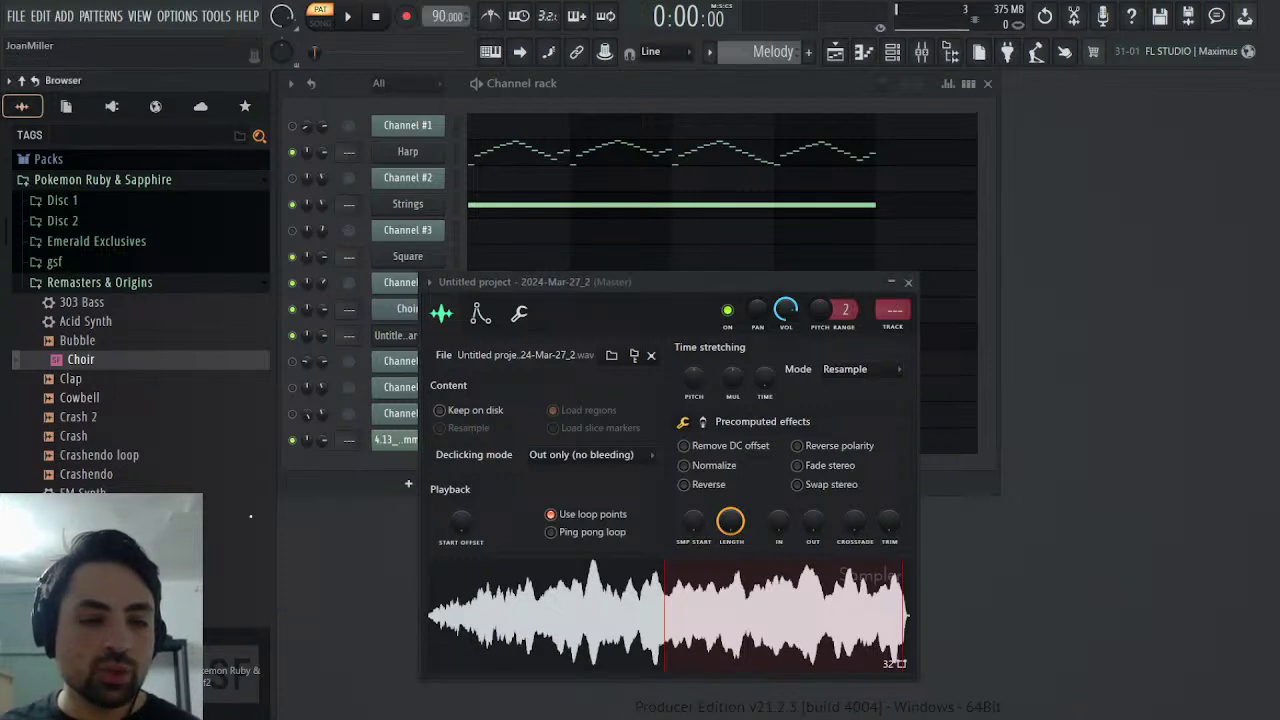
{"action": "left_click", "coordinate": [908, 282]}
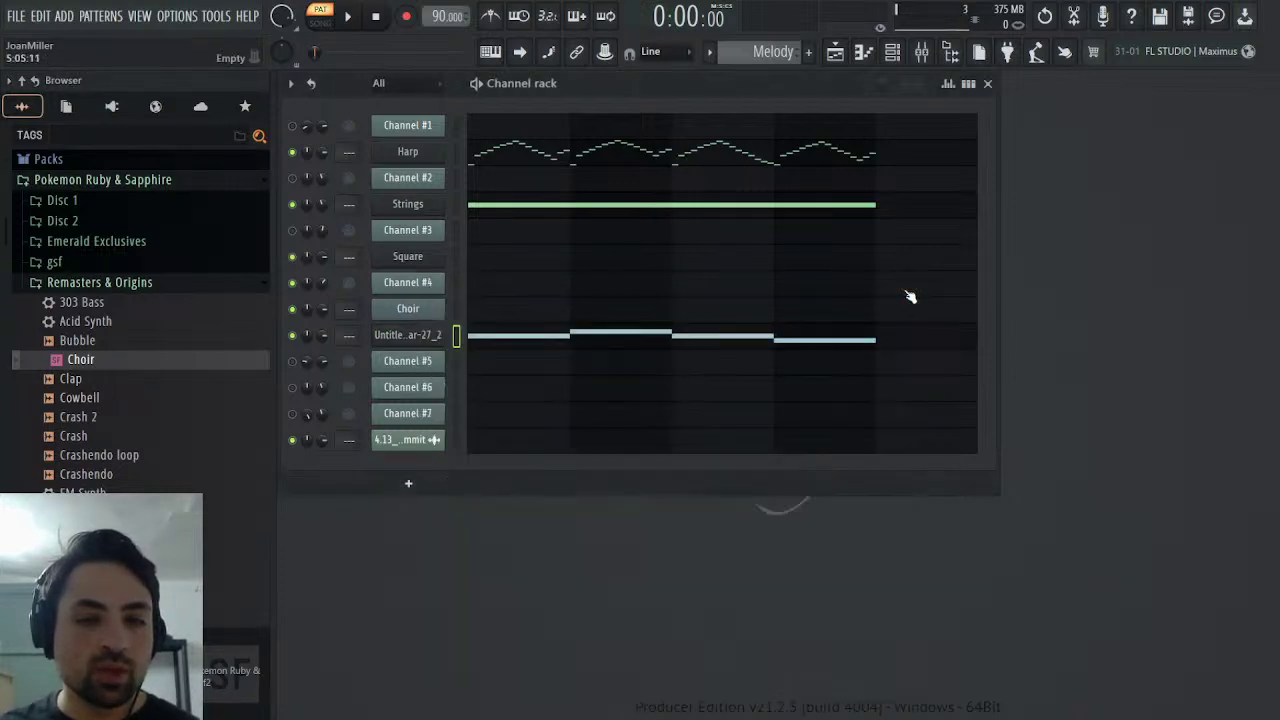
{"action": "left_click", "coordinate": [456, 309]}
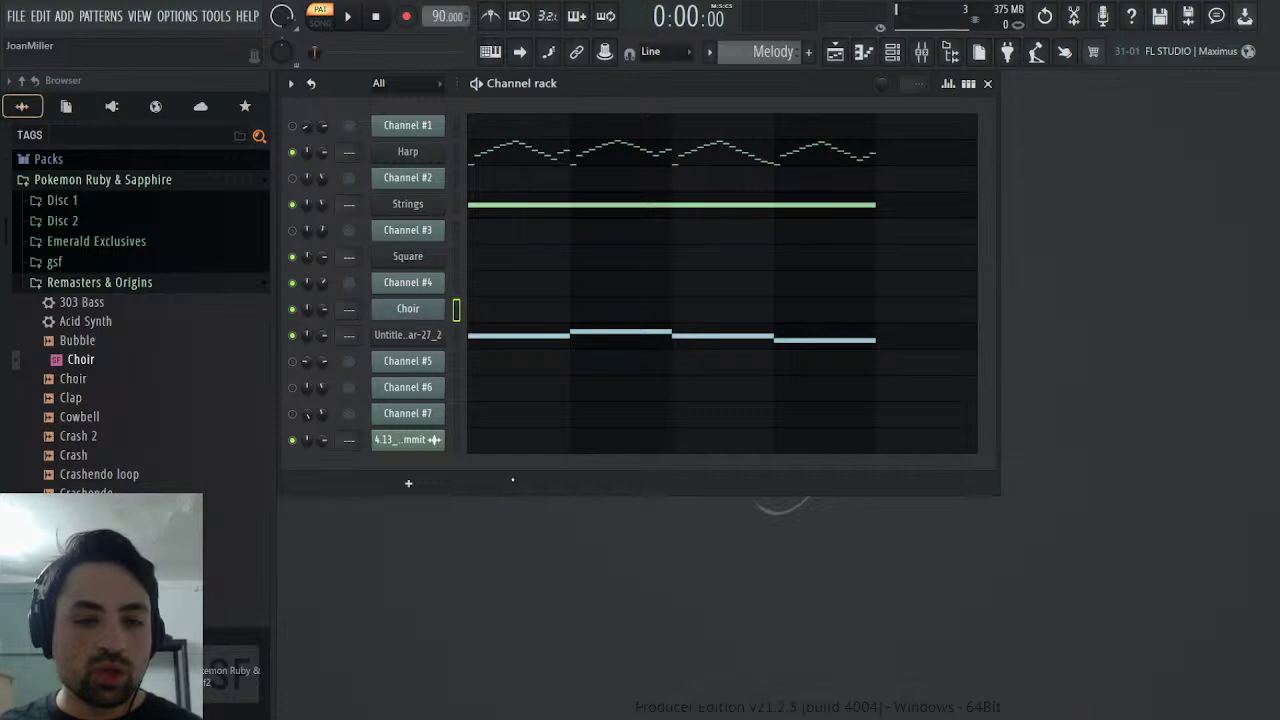
{"action": "key", "text": "alt+Delete"}
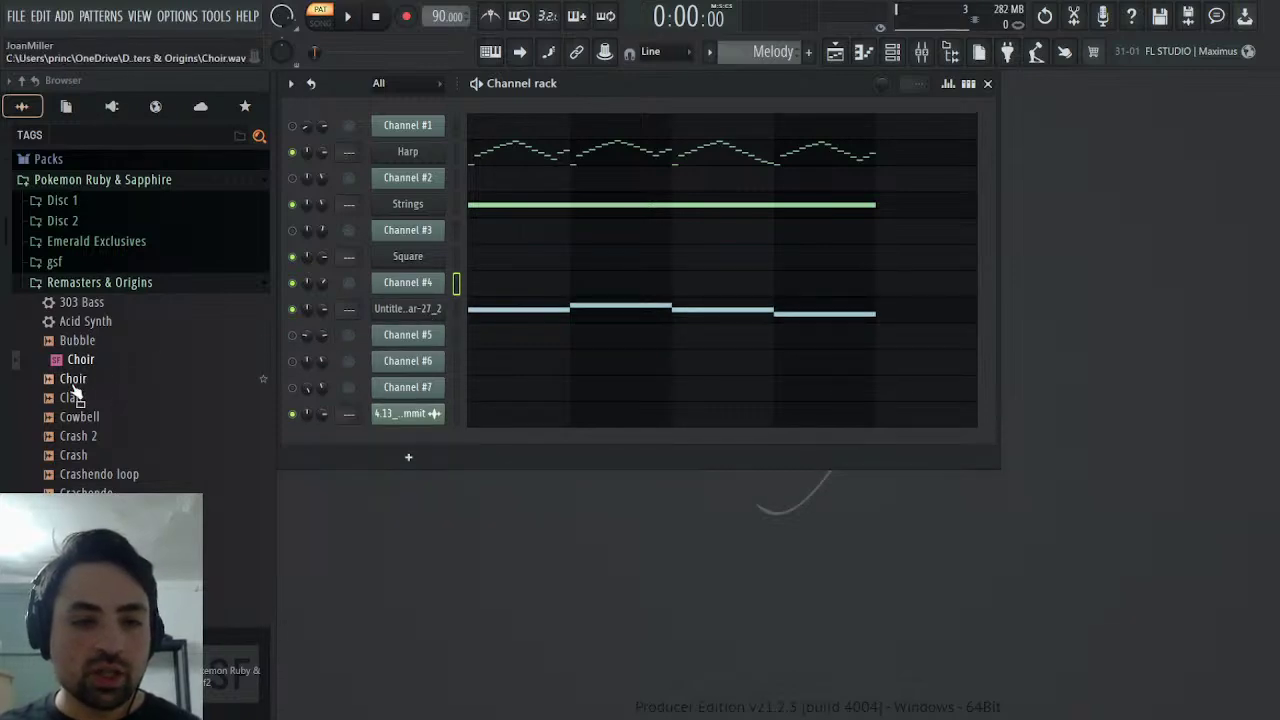
- Load the Choir.wav sample into the untitled channel below Channel #4, check its sampler settings, and play the Melody pattern
{"action": "left_click_drag", "start_coordinate": [88, 378], "coordinate": [408, 311]}
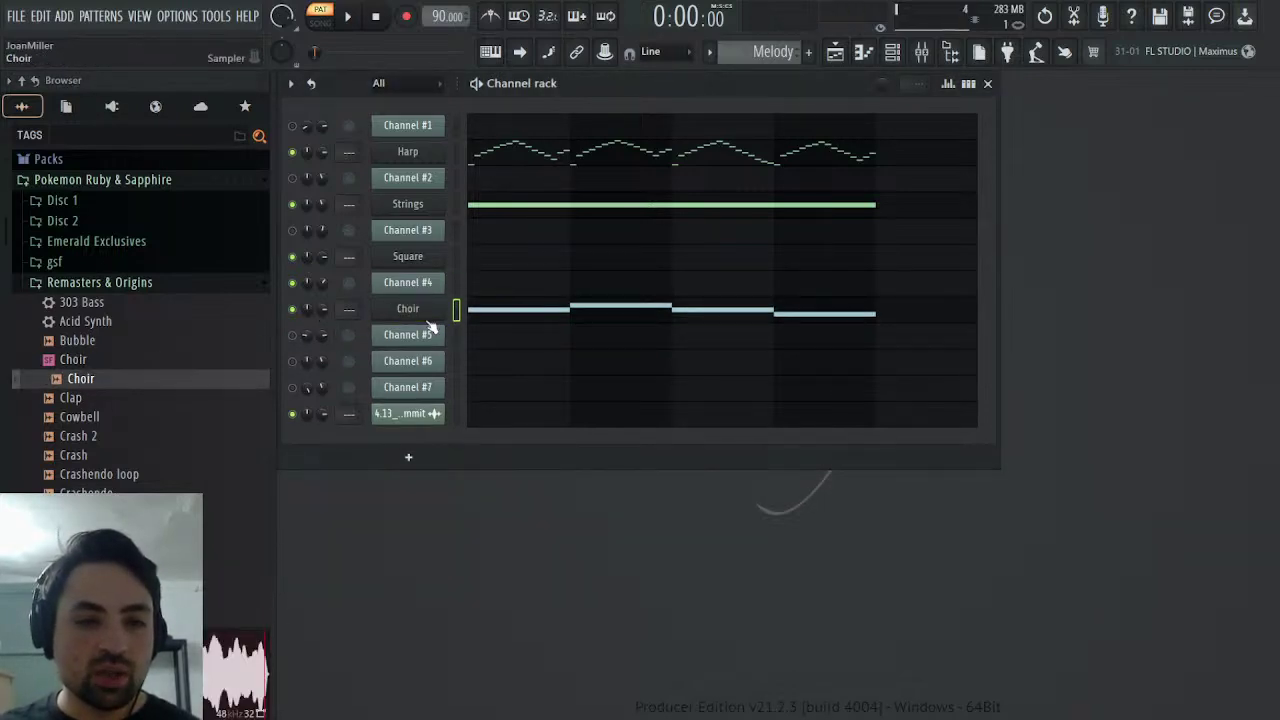
{"action": "left_click", "coordinate": [430, 314]}
{"action": "left_click", "coordinate": [632, 606]}
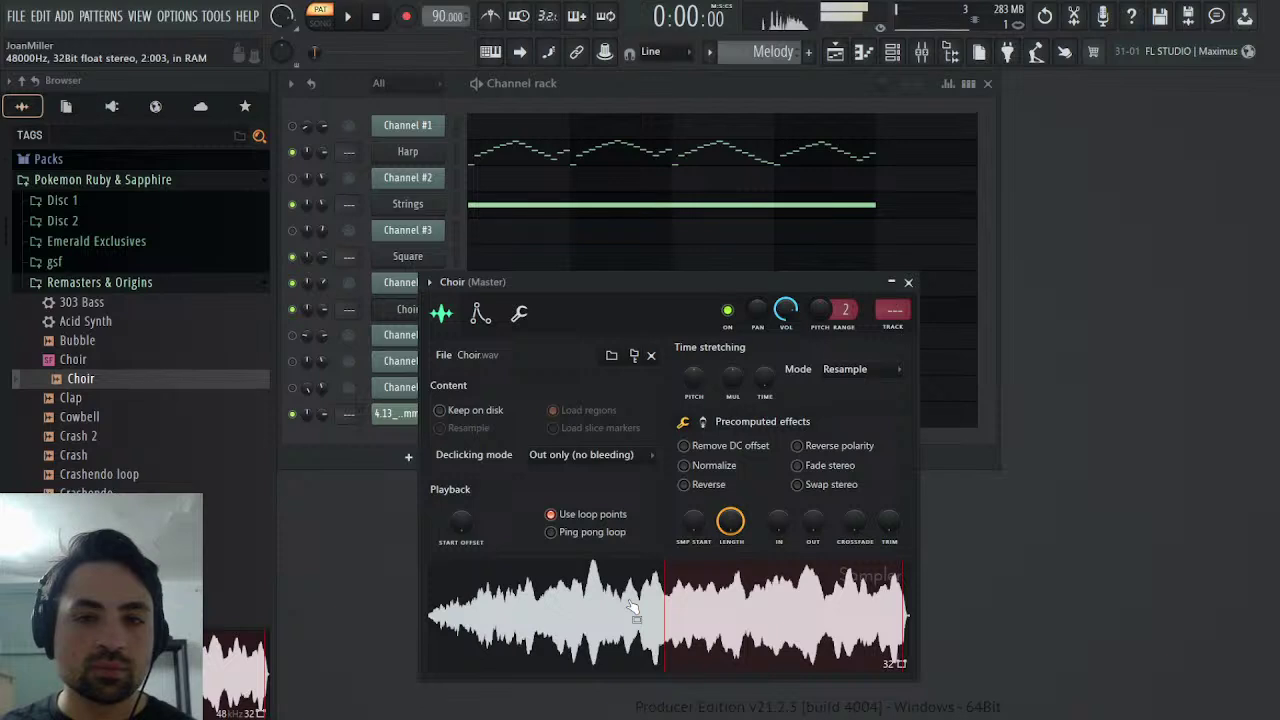
{"action": "left_click", "coordinate": [908, 282]}
{"action": "left_click", "coordinate": [356, 18]}
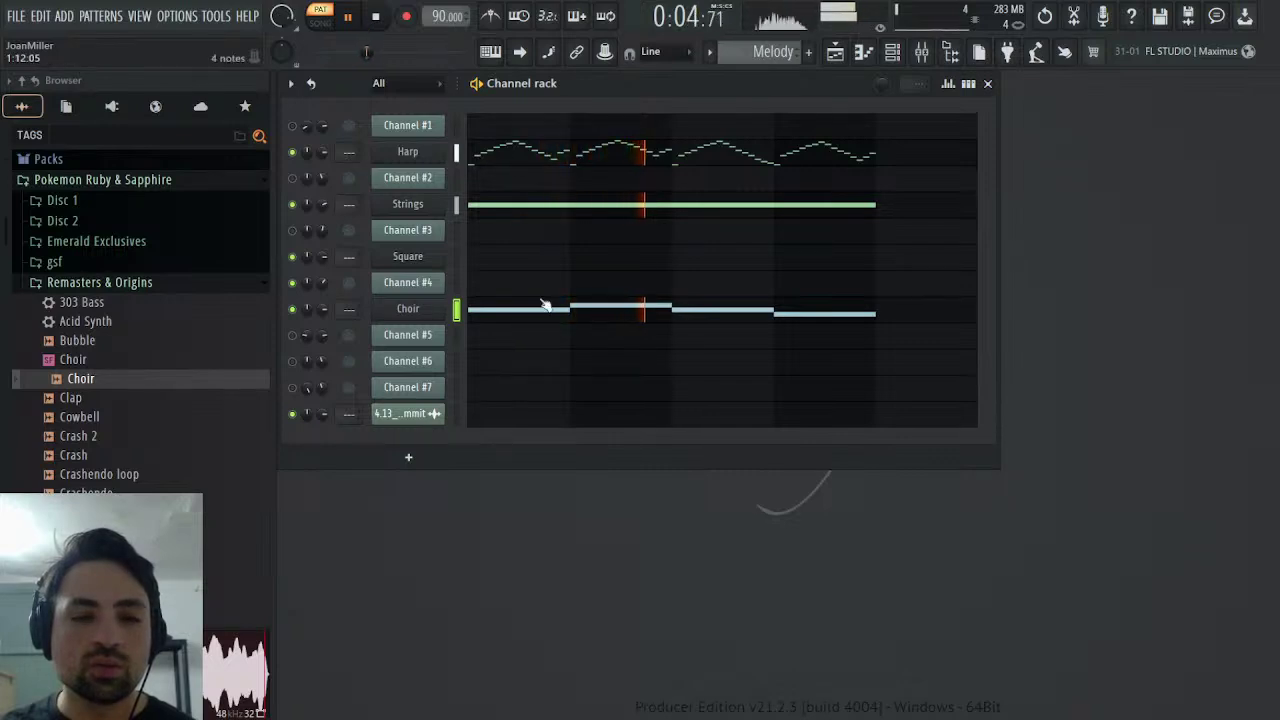
- Set the release time of the Choir channel's volume envelope to 42% during playback, and stop playback
{"action": "left_click", "coordinate": [424, 309]}
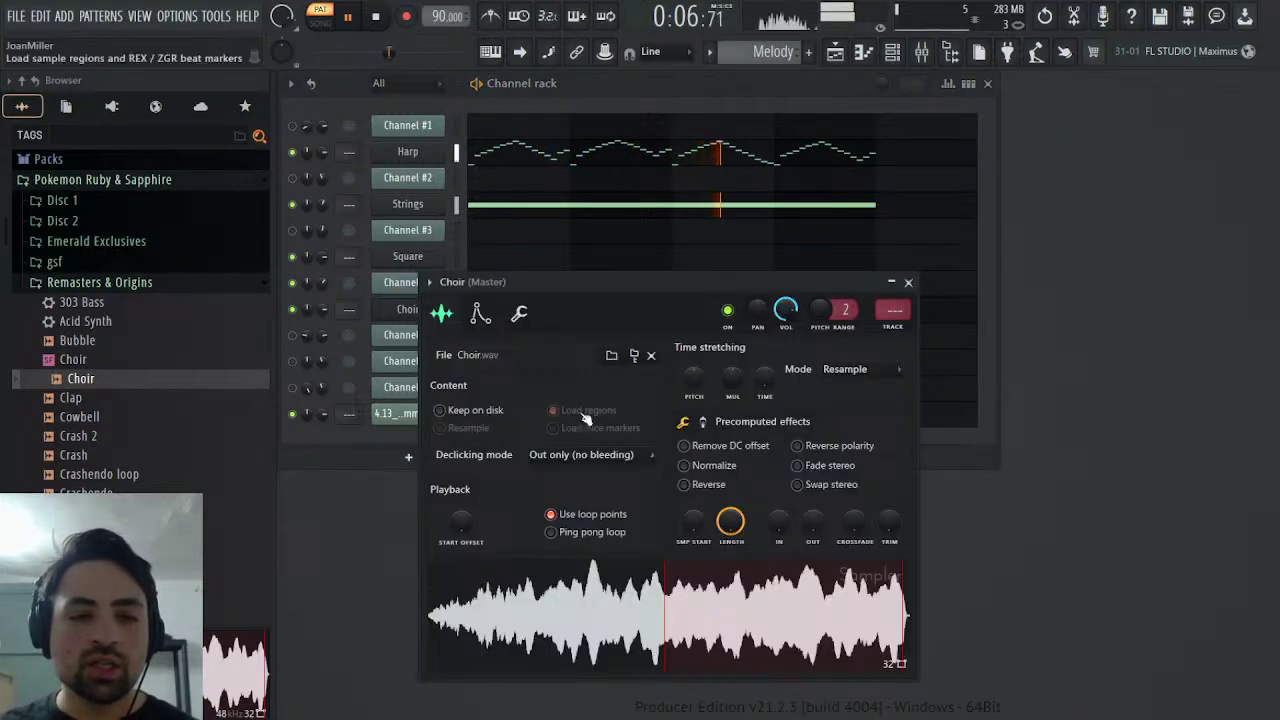
{"action": "left_click", "coordinate": [481, 314]}
{"action": "left_click_drag", "start_coordinate": [596, 486], "coordinate": [596, 472]}
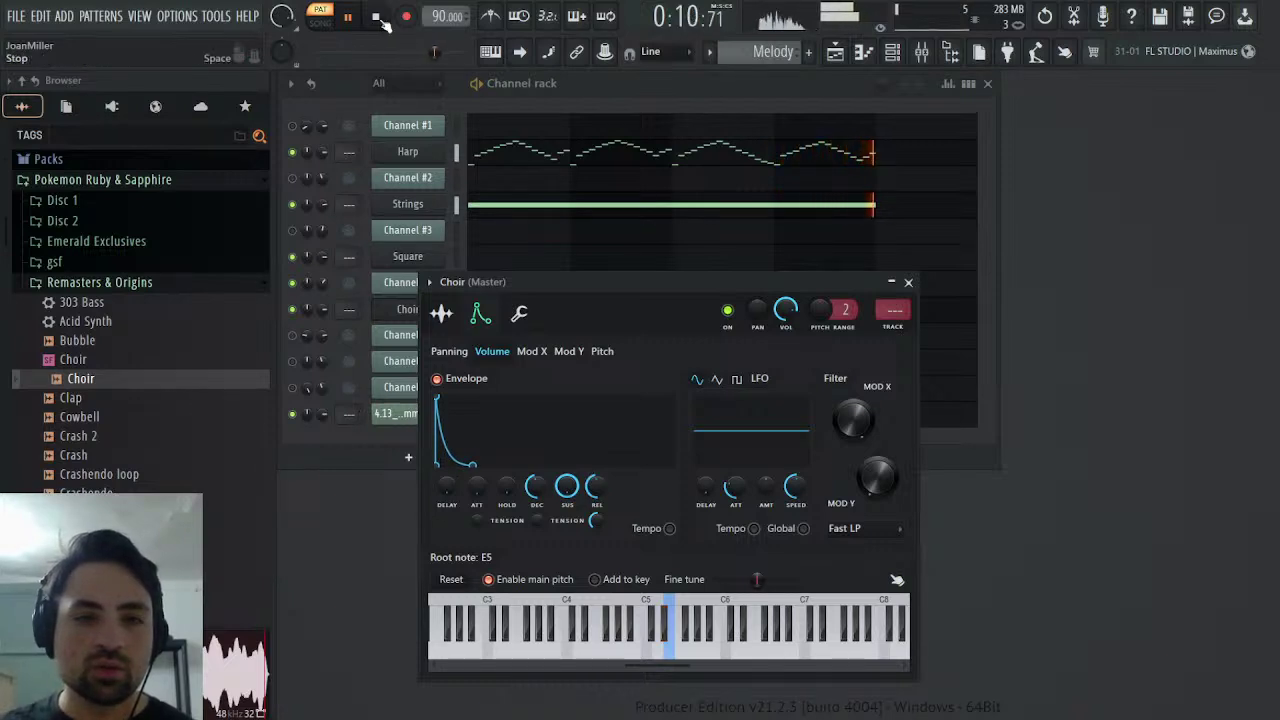
{"action": "left_click_drag", "start_coordinate": [596, 486], "coordinate": [596, 492]}
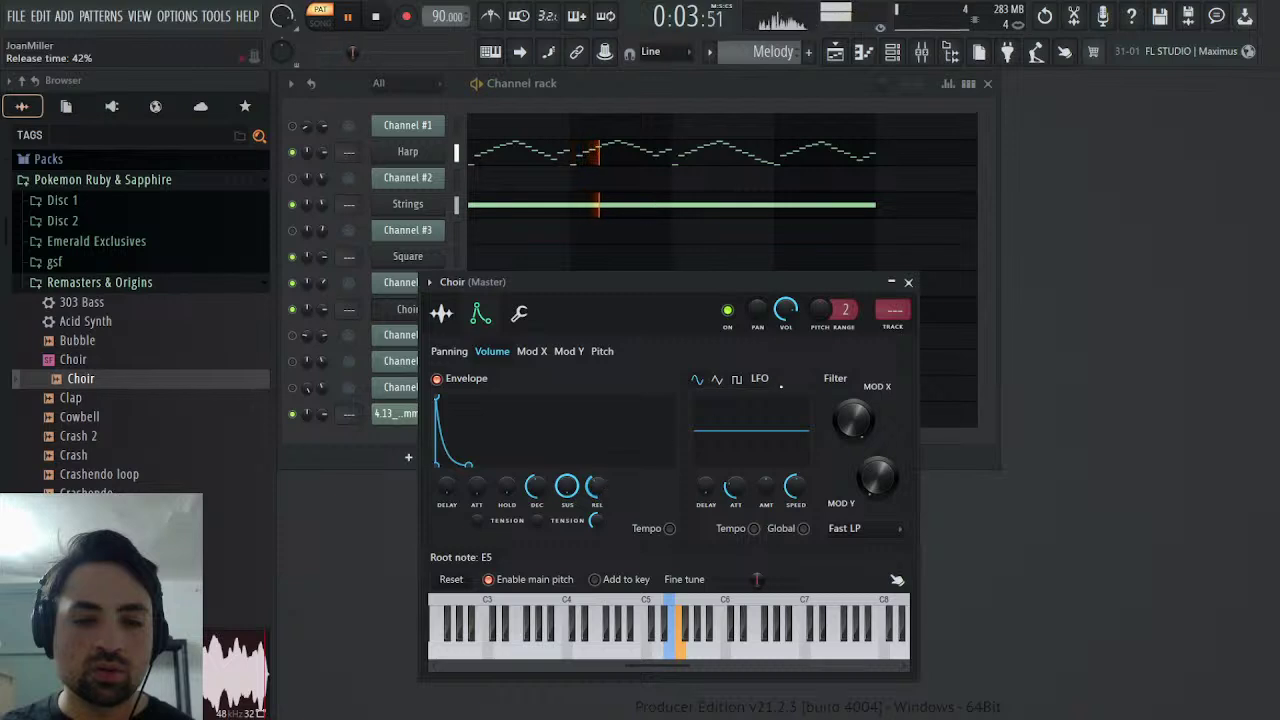
{"action": "left_click", "coordinate": [908, 284]}
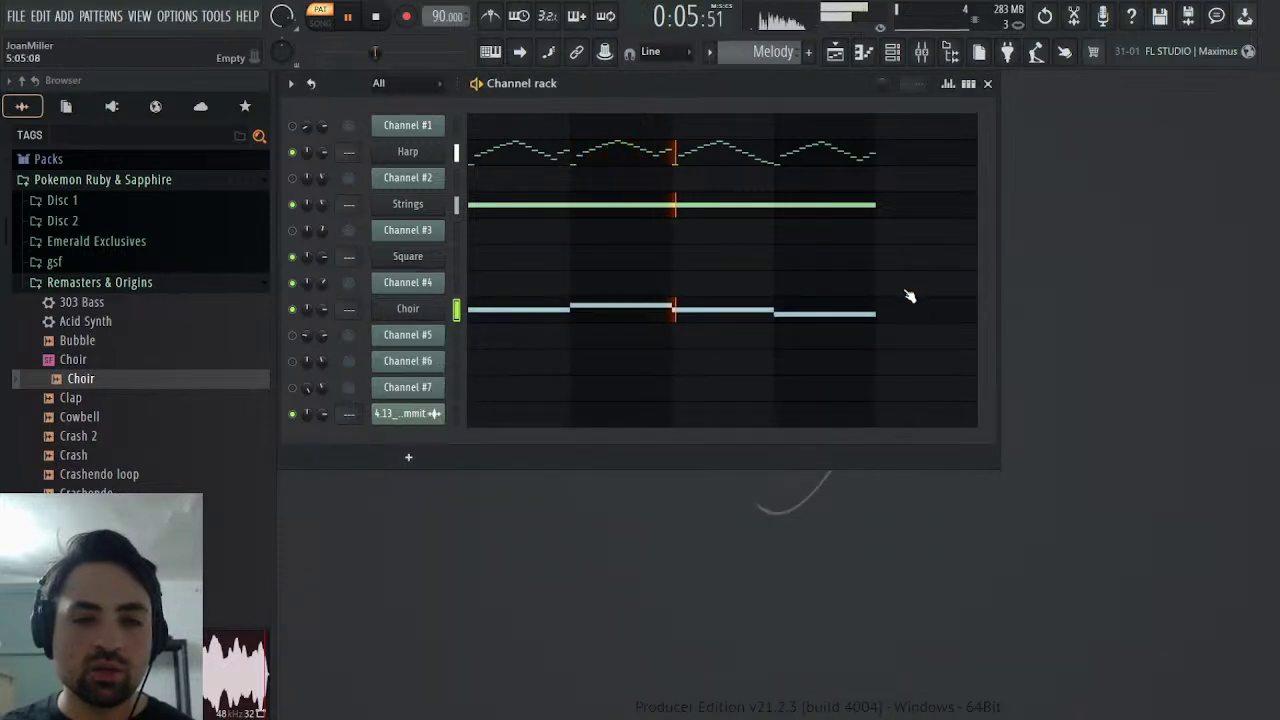
{"action": "key", "text": "space"}
- Examine Channel #4's channel volume events in the Battle Pyramid Summit pattern and return to the Melody pattern
{"action": "left_click_drag", "start_coordinate": [757, 51], "coordinate": [755, 480]}
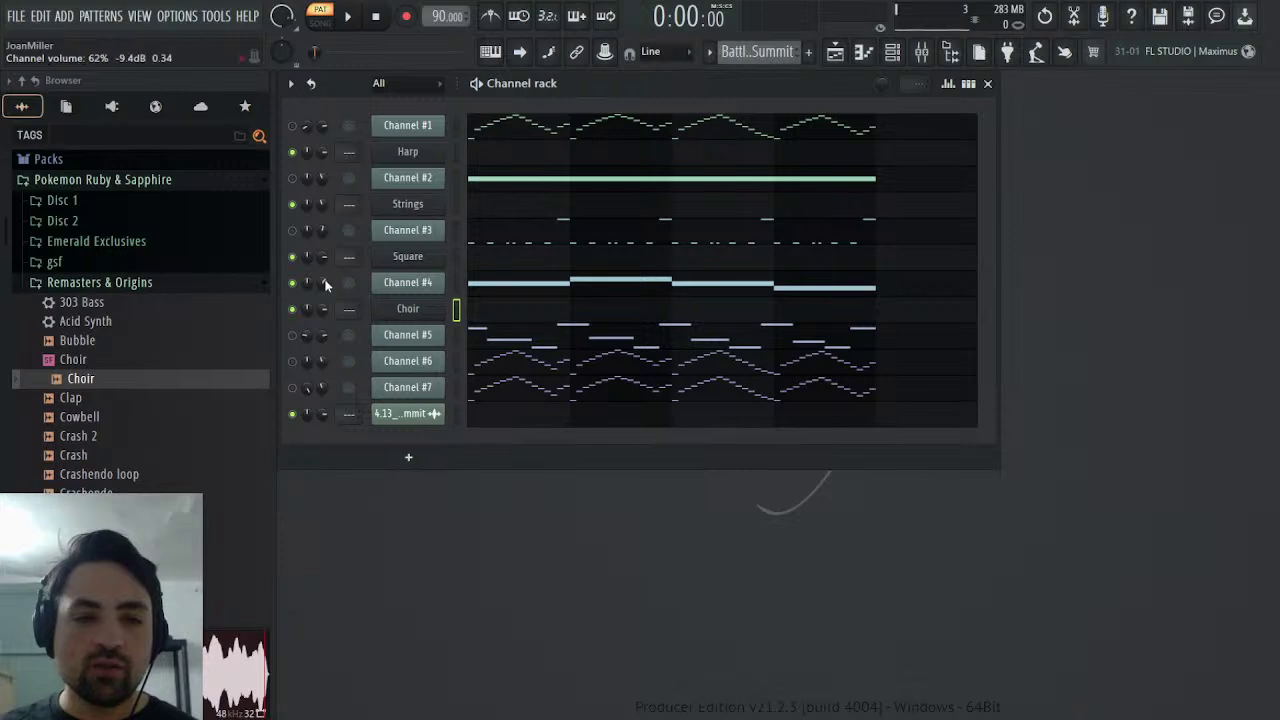
{"action": "left_click", "coordinate": [349, 324]}
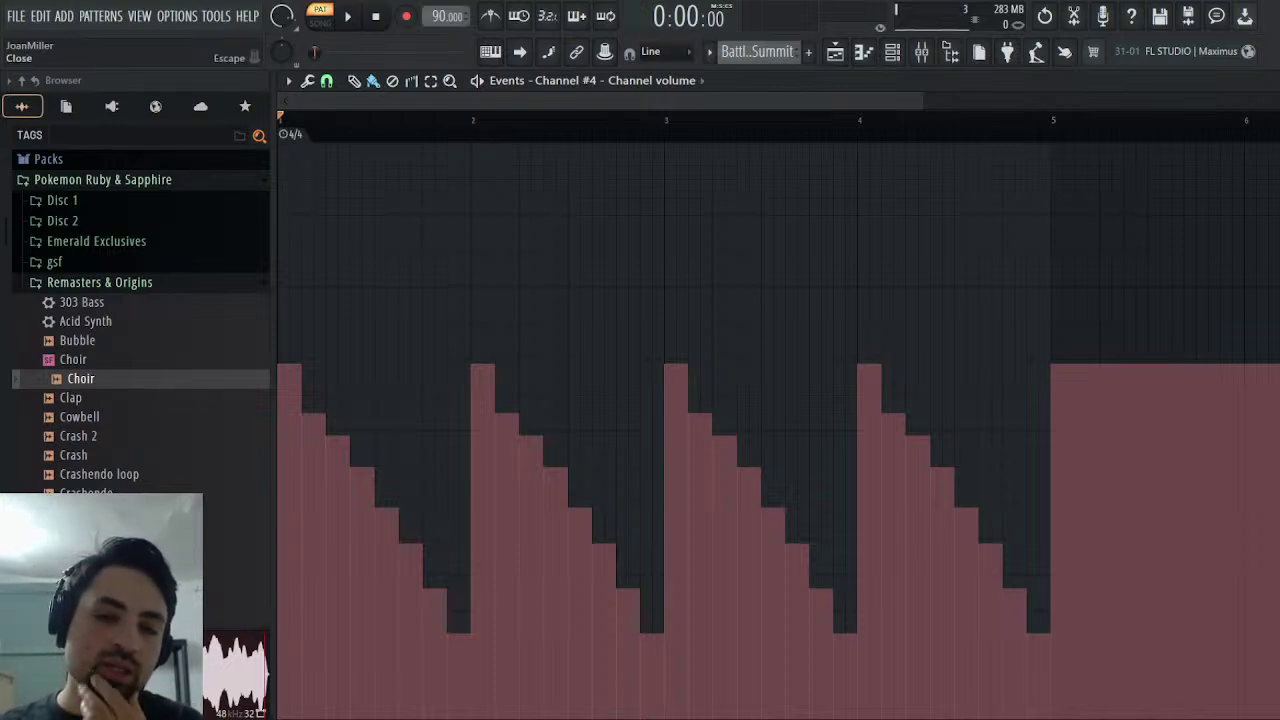
{"action": "key", "text": "Escape"}
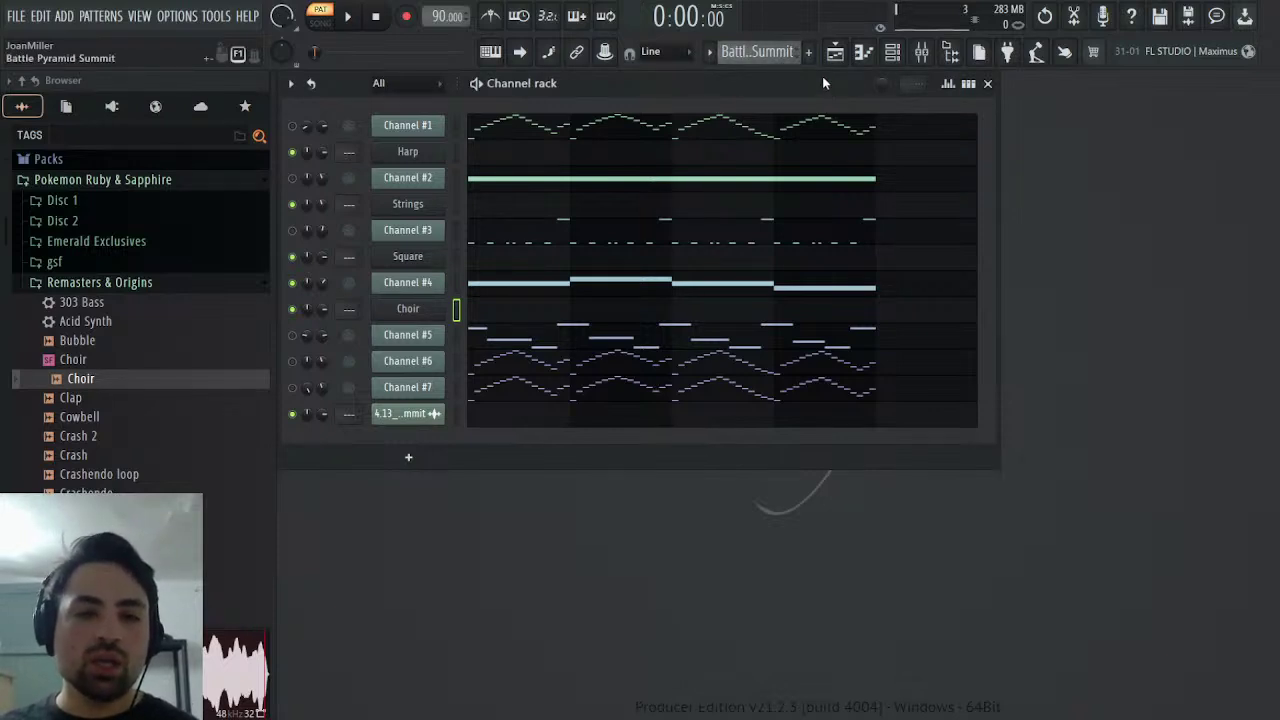
{"action": "key", "text": "plus"}
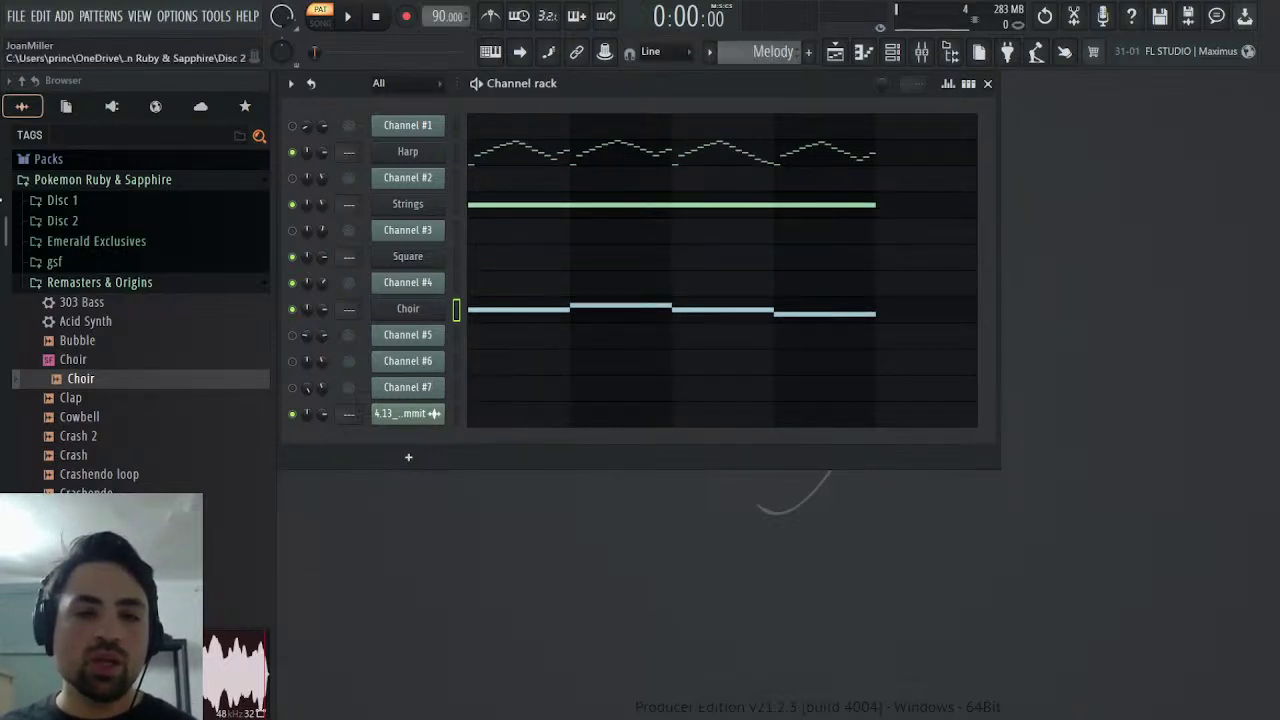
- Find the Melody pattern's Harp - Pan 1 automation in the current project and delete its event at bar 5
{"action": "left_click", "coordinate": [82, 283]}
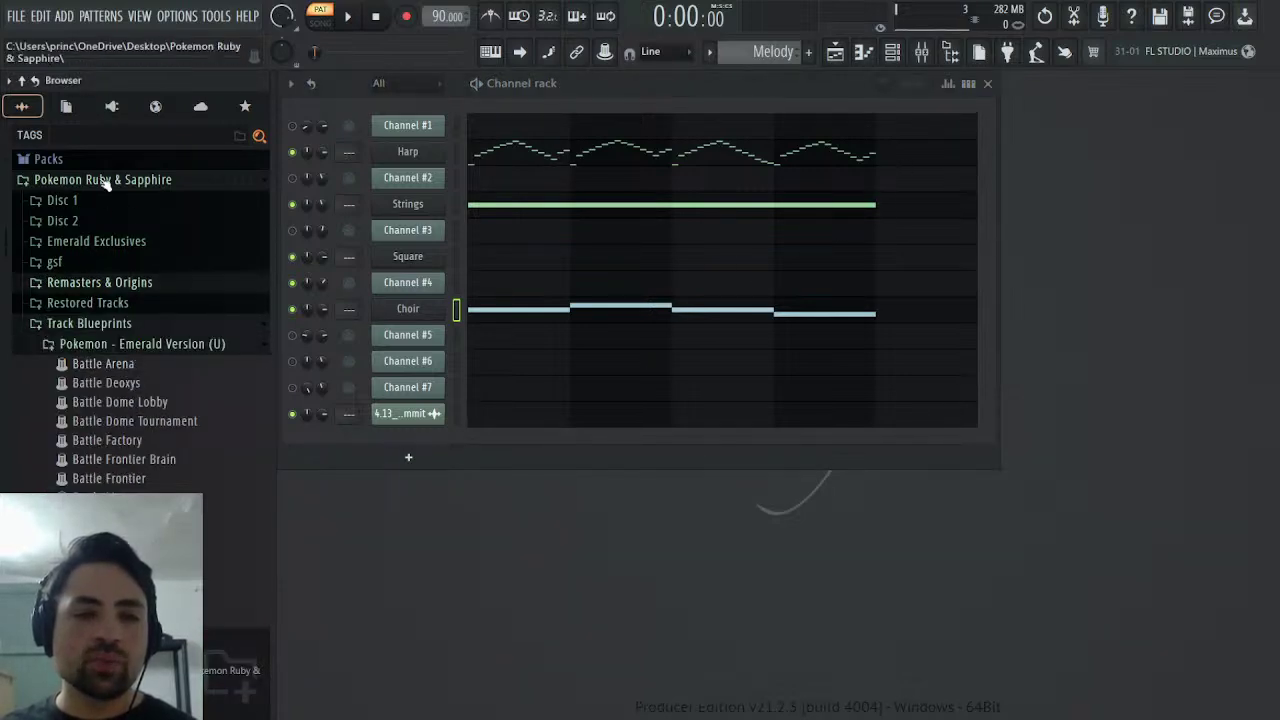
{"action": "left_click", "coordinate": [155, 106]}
{"action": "left_click", "coordinate": [111, 106]}
{"action": "left_click", "coordinate": [66, 109]}
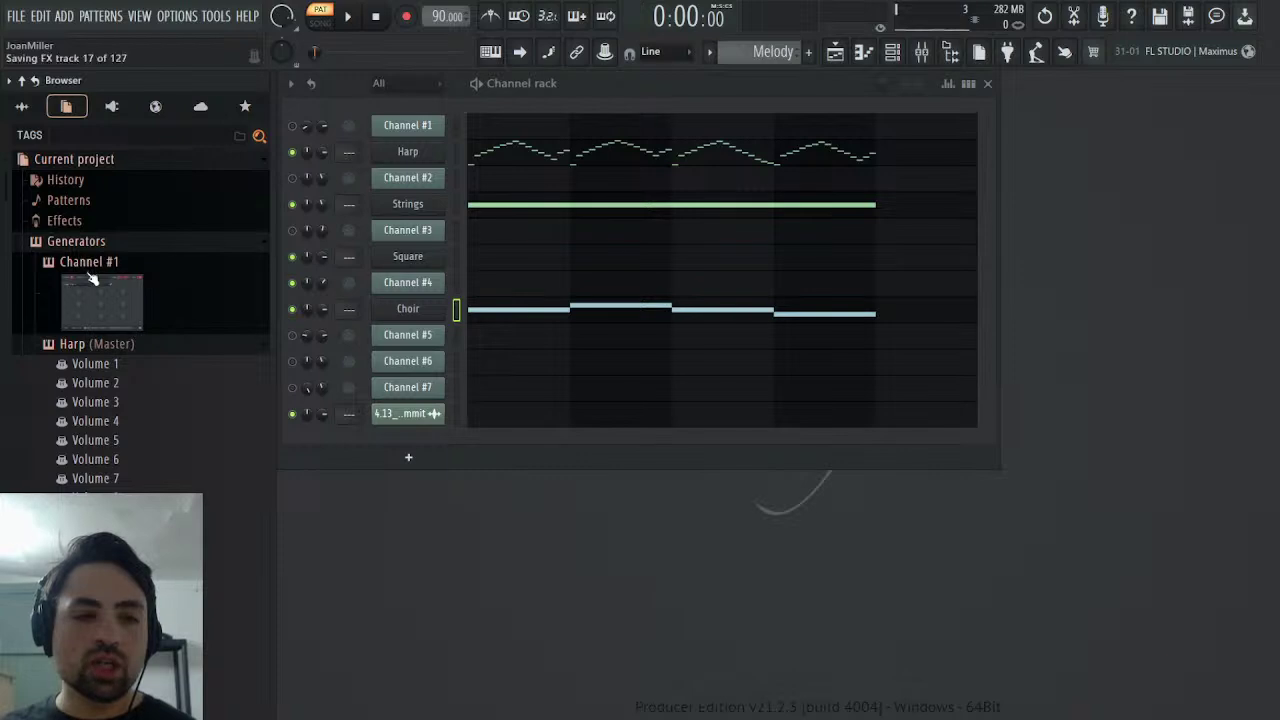
{"action": "left_click", "coordinate": [82, 203]}
{"action": "left_click", "coordinate": [95, 243]}
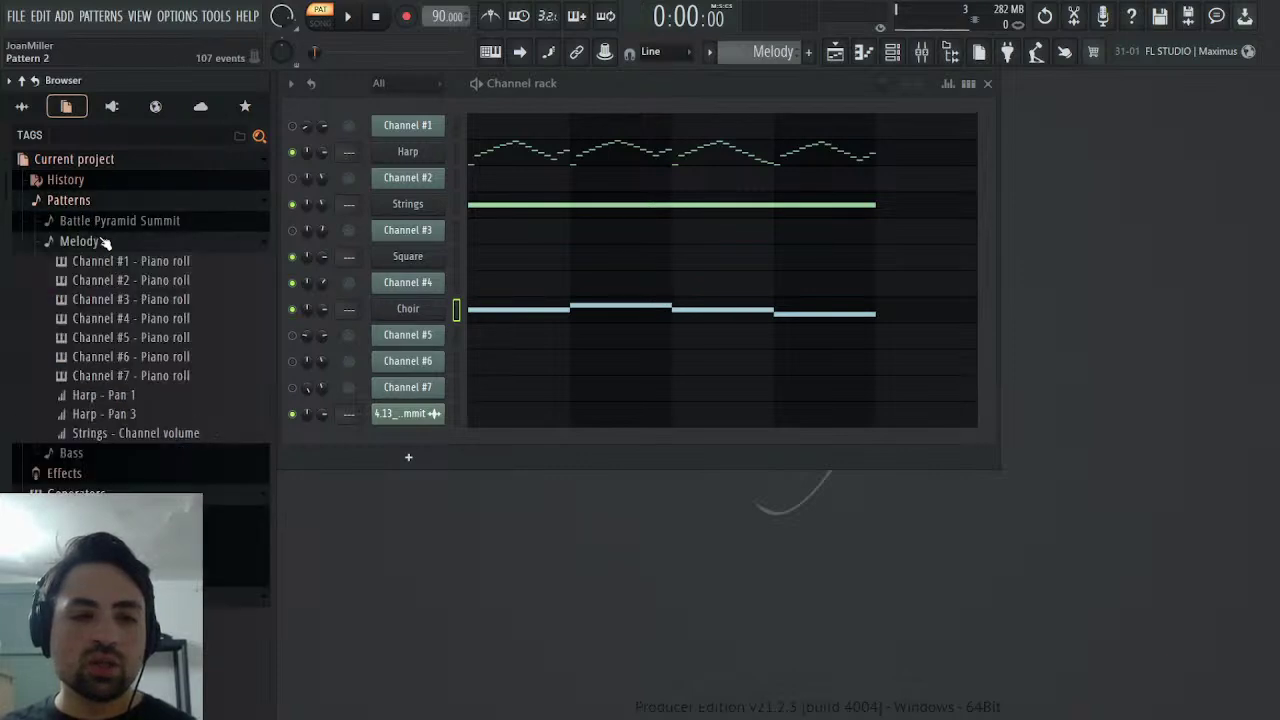
{"action": "left_click", "coordinate": [160, 398]}
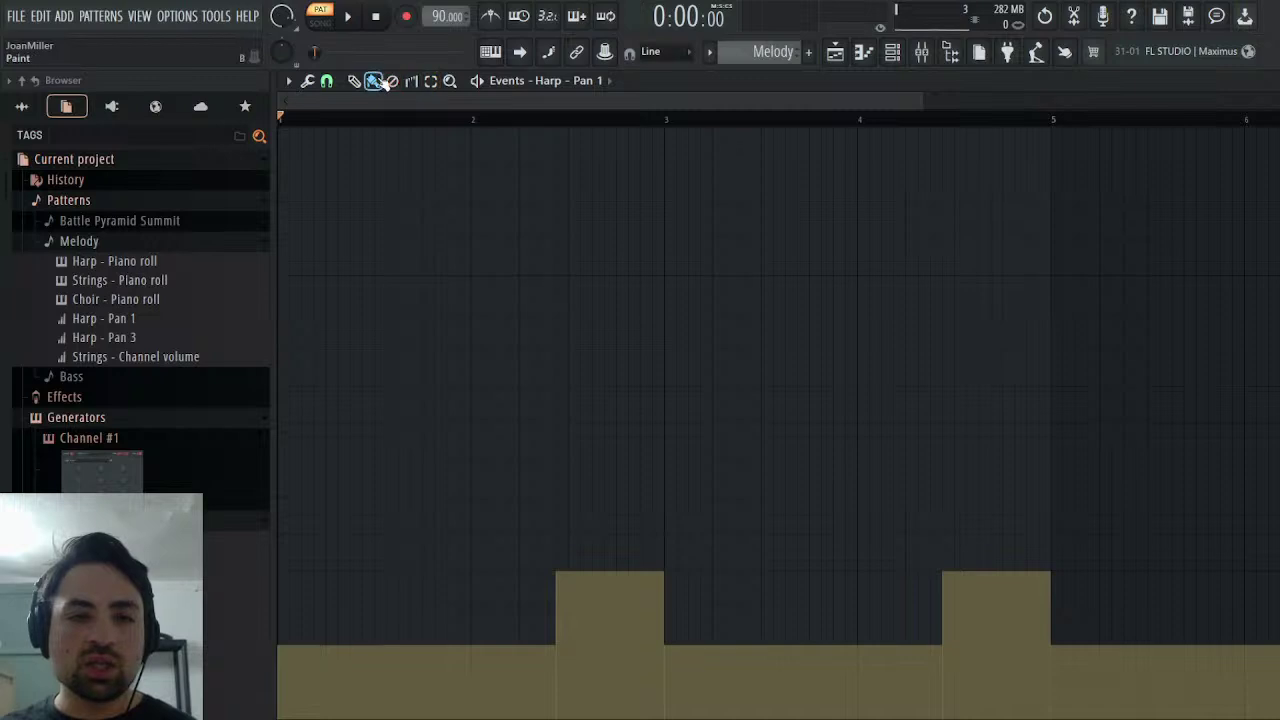
{"action": "left_click_drag", "start_coordinate": [1017, 518], "coordinate": [1122, 541]}
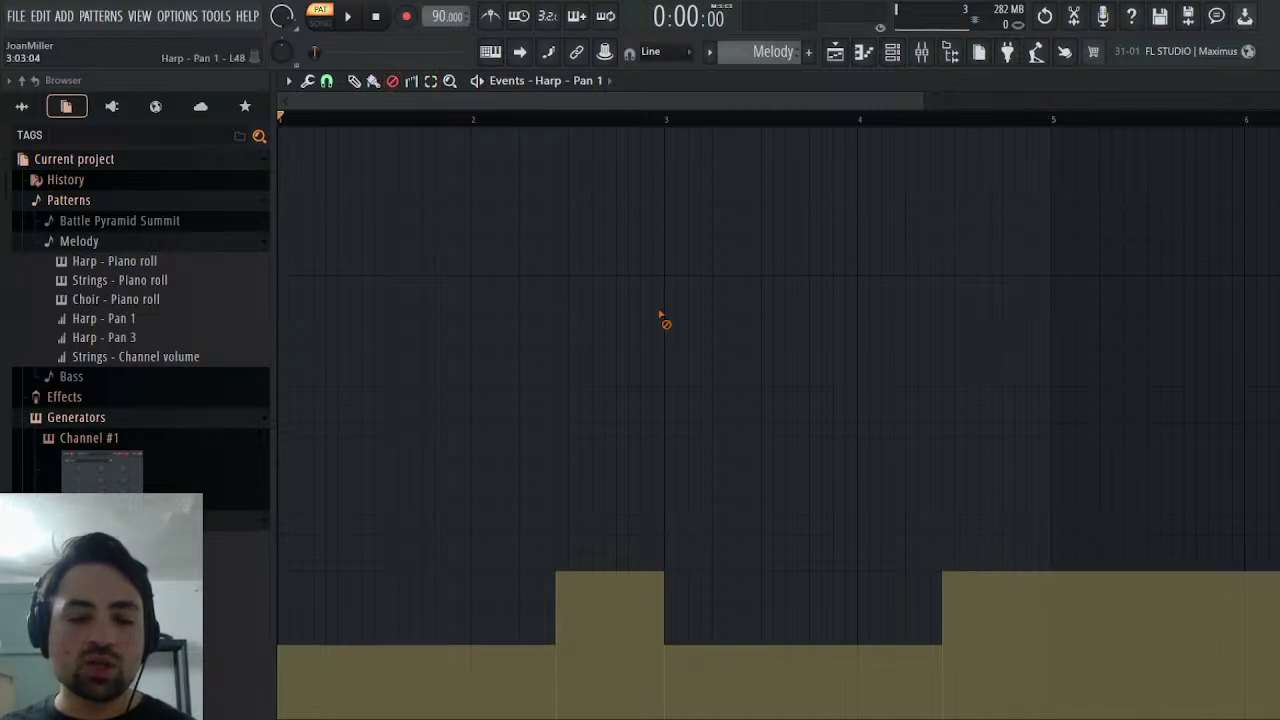
- Remove the events at bar 5 from the Melody pattern's Harp - Pan 3 and Strings - Channel volume automation
{"action": "left_click", "coordinate": [78, 337]}
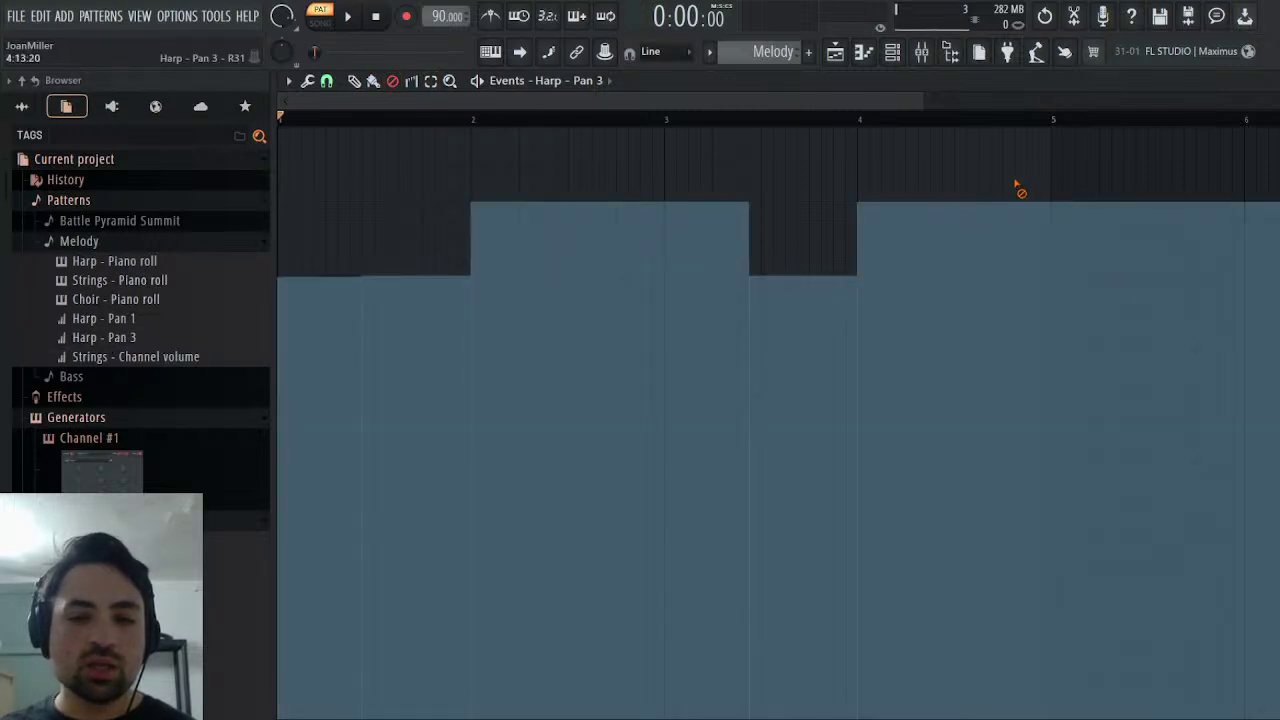
{"action": "left_click", "coordinate": [130, 356]}
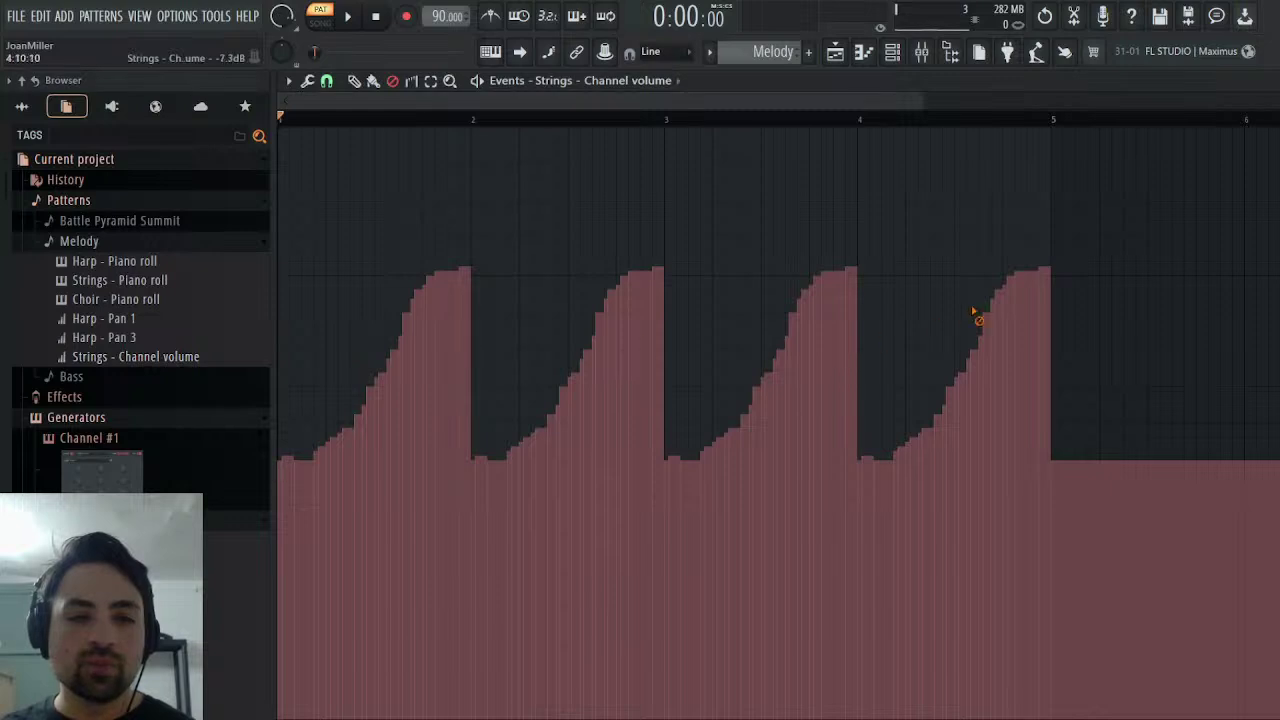
{"action": "left_click_drag", "start_coordinate": [1047, 285], "coordinate": [1119, 276]}
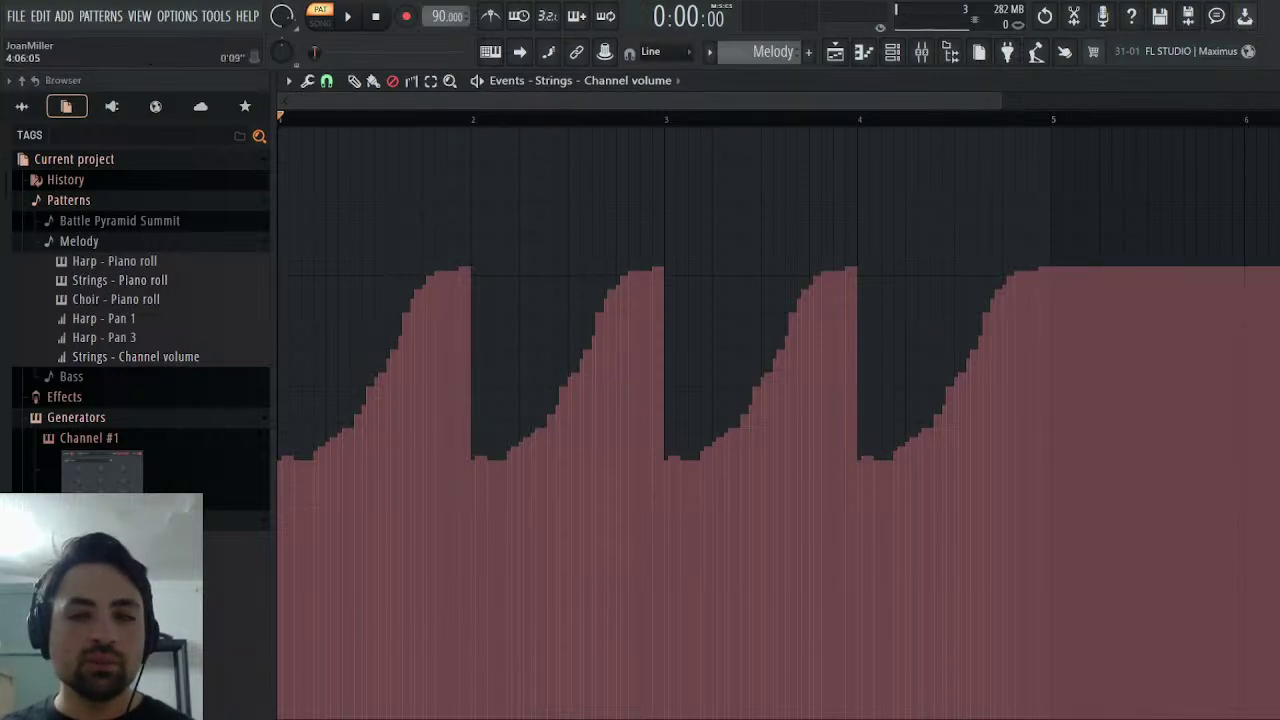
{"action": "key", "text": "Escape"}
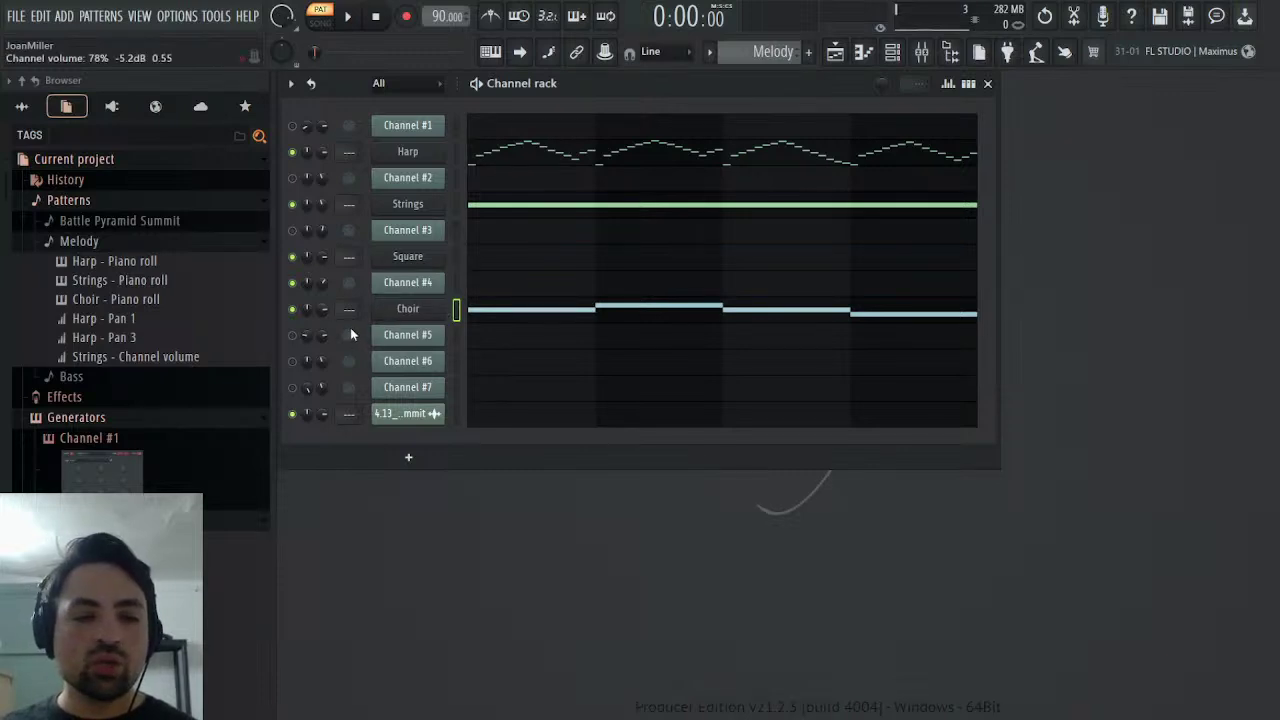
{"action": "key", "text": "ctrl+e"}
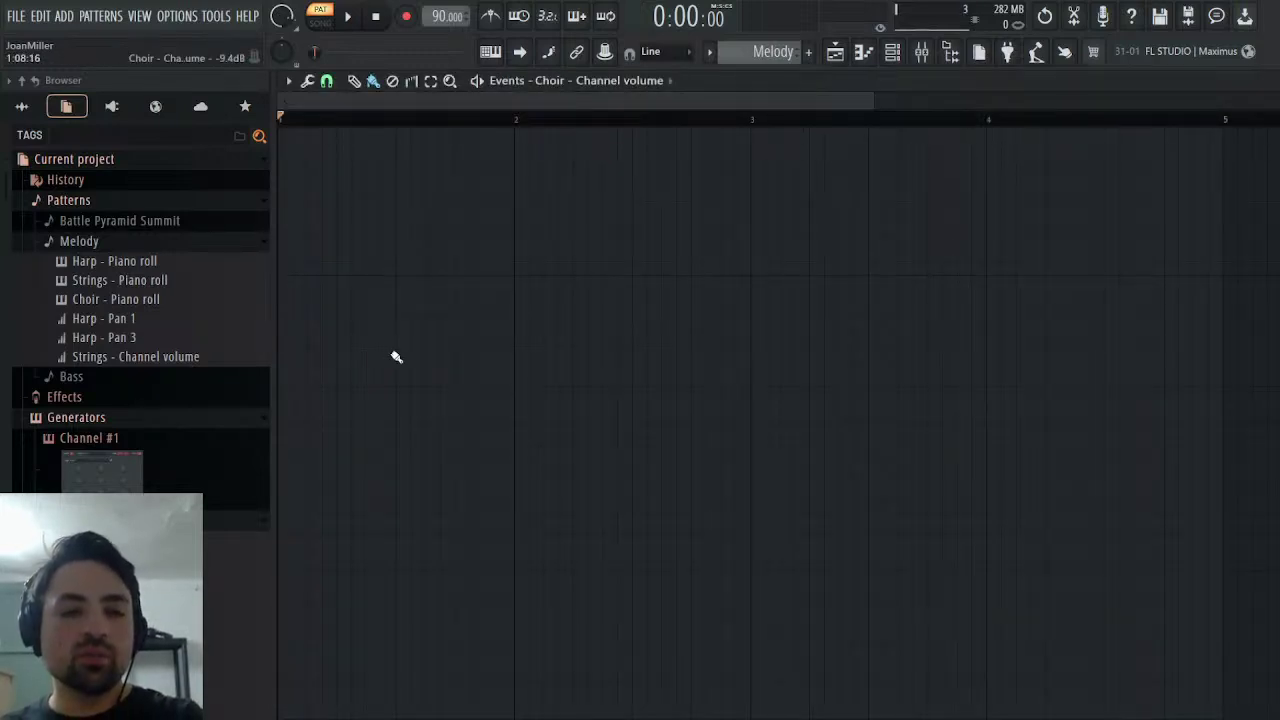
{"action": "scroll", "coordinate": [756, 51], "scroll_direction": "up", "scroll_amount": 1}
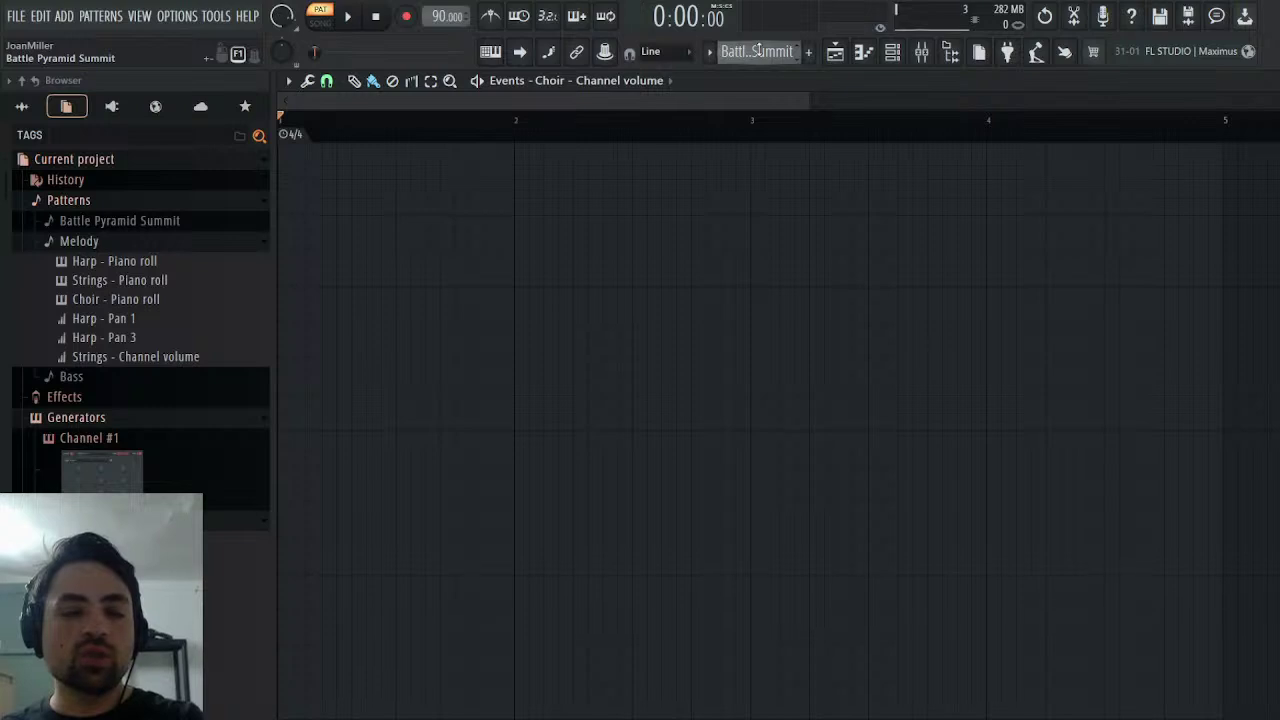
{"action": "scroll", "coordinate": [762, 51], "scroll_direction": "down", "scroll_amount": 1}
{"action": "scroll", "coordinate": [762, 51], "scroll_direction": "up", "scroll_amount": 1}
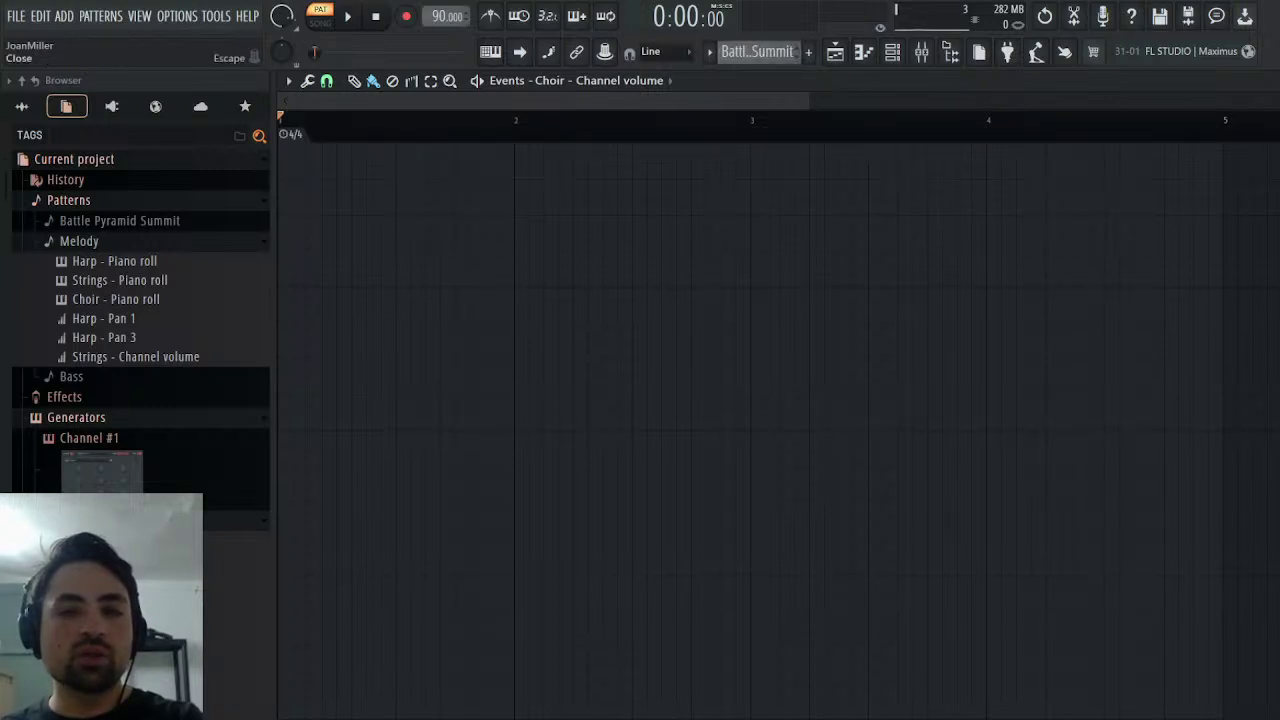
{"action": "key", "text": "Escape"}
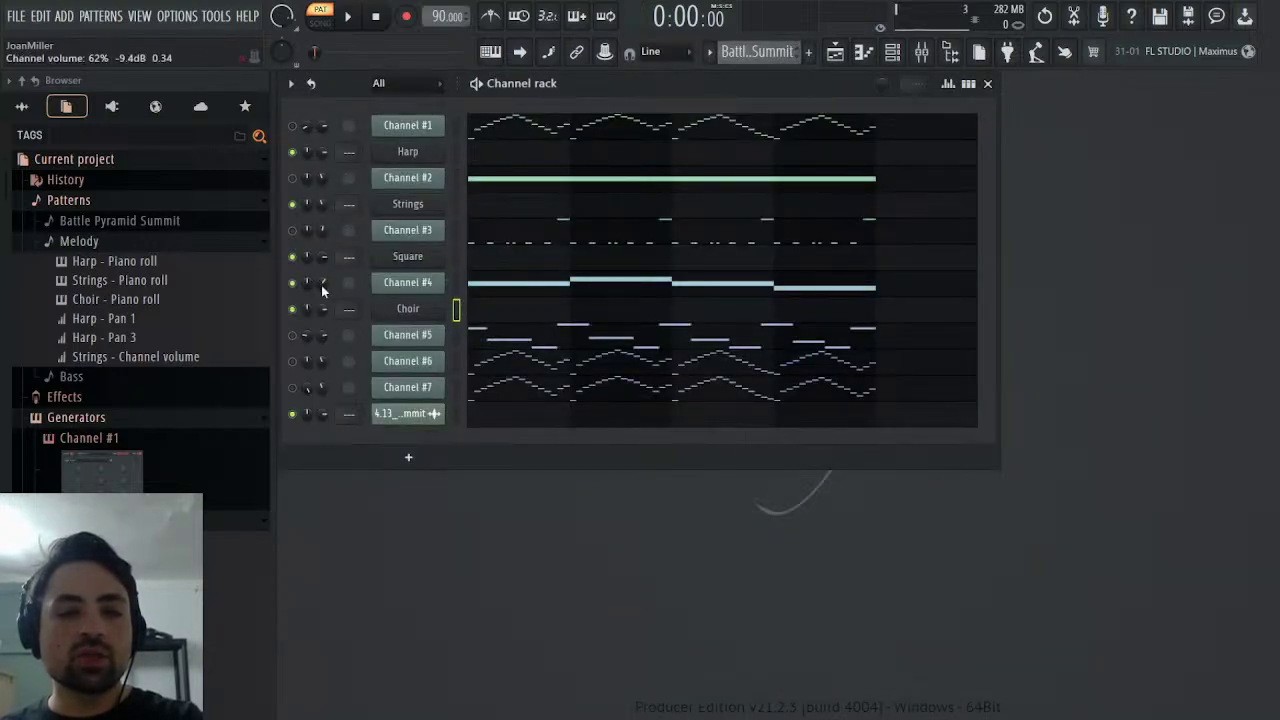
{"action": "left_click", "coordinate": [362, 318]}
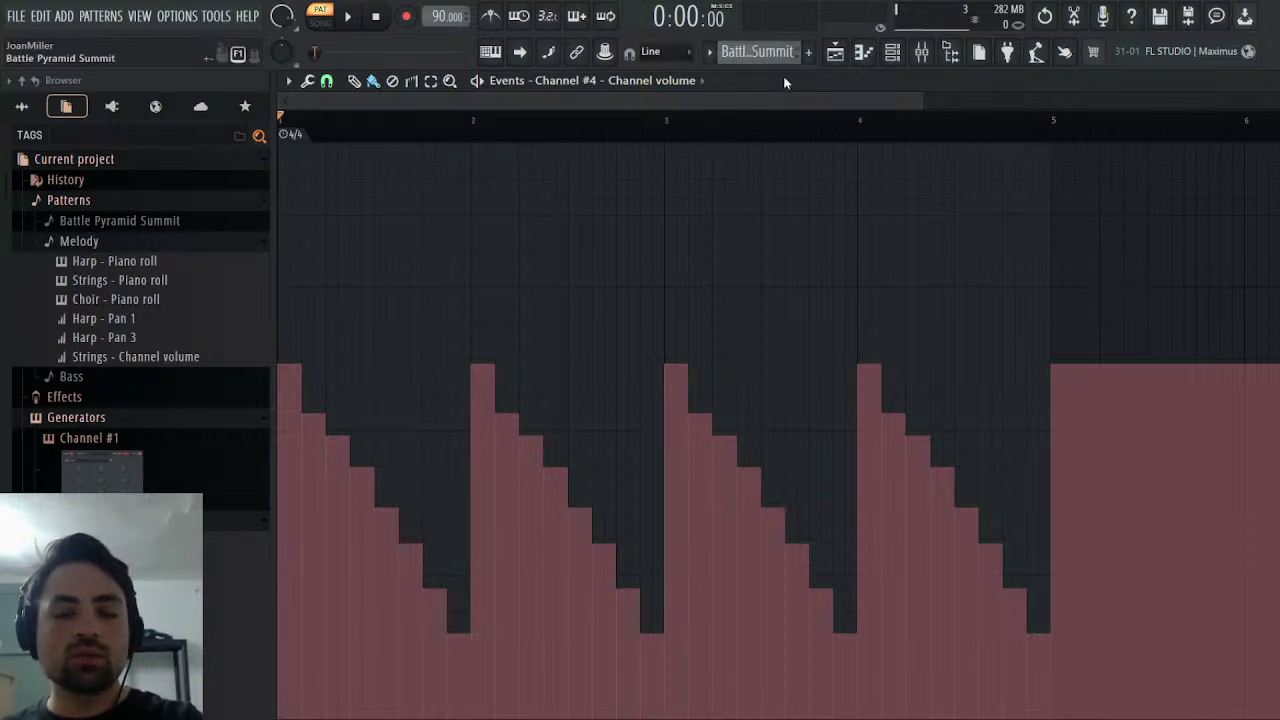
{"action": "scroll", "coordinate": [783, 75], "scroll_direction": "down", "scroll_amount": 1}
{"action": "key", "text": "F6"}
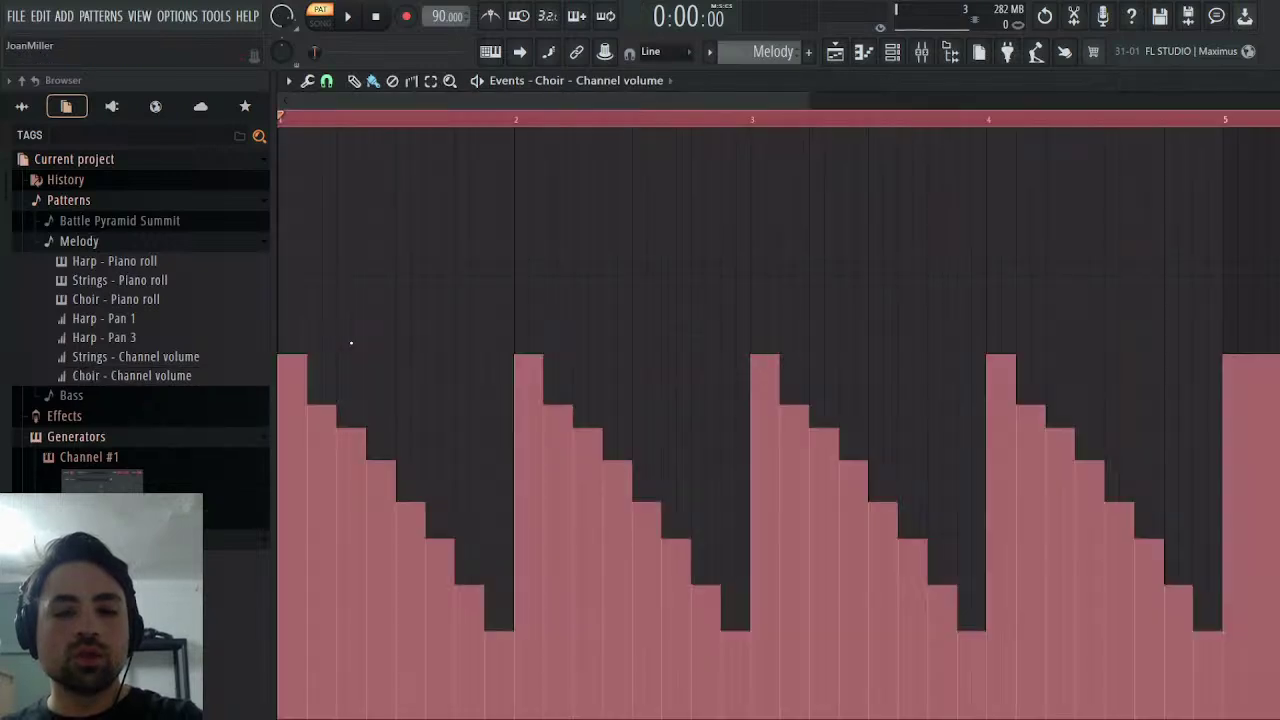
- Play the Melody pattern to audition the Choir's volume automation, and delete all of its channel volume events
{"action": "key", "text": "space"}
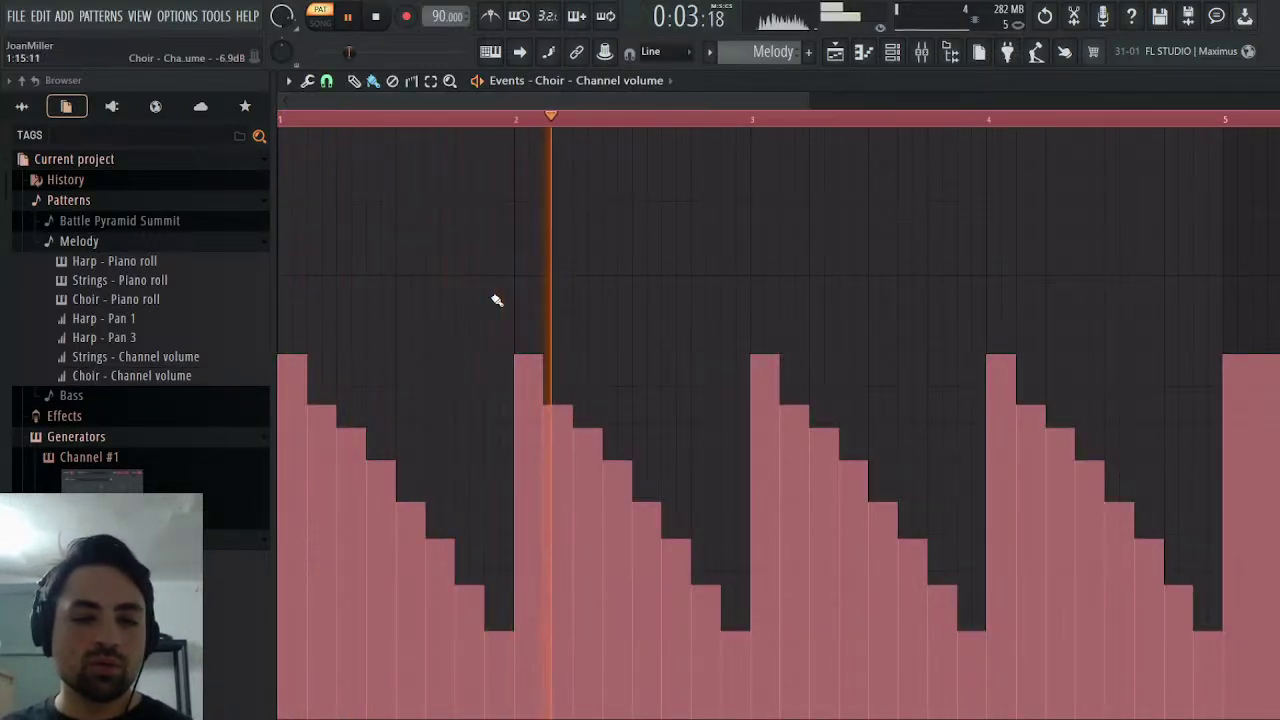
{"action": "left_click", "coordinate": [376, 16]}
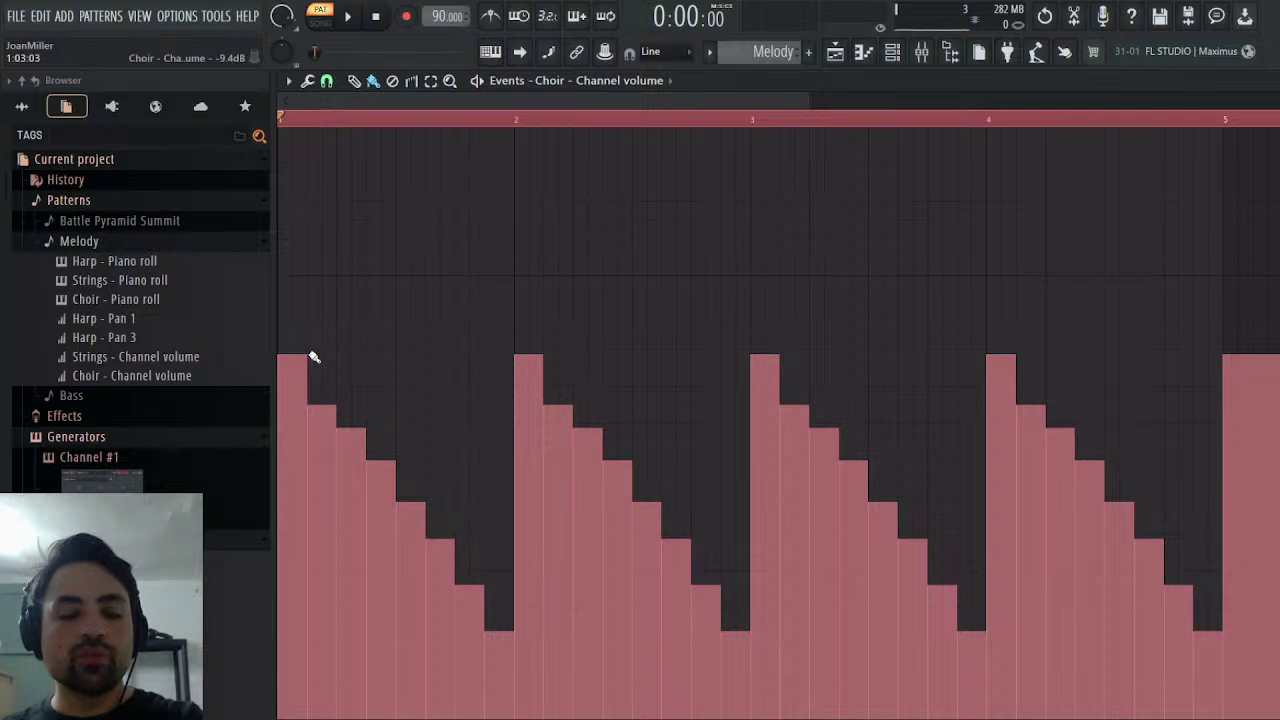
{"action": "key", "text": "space"}
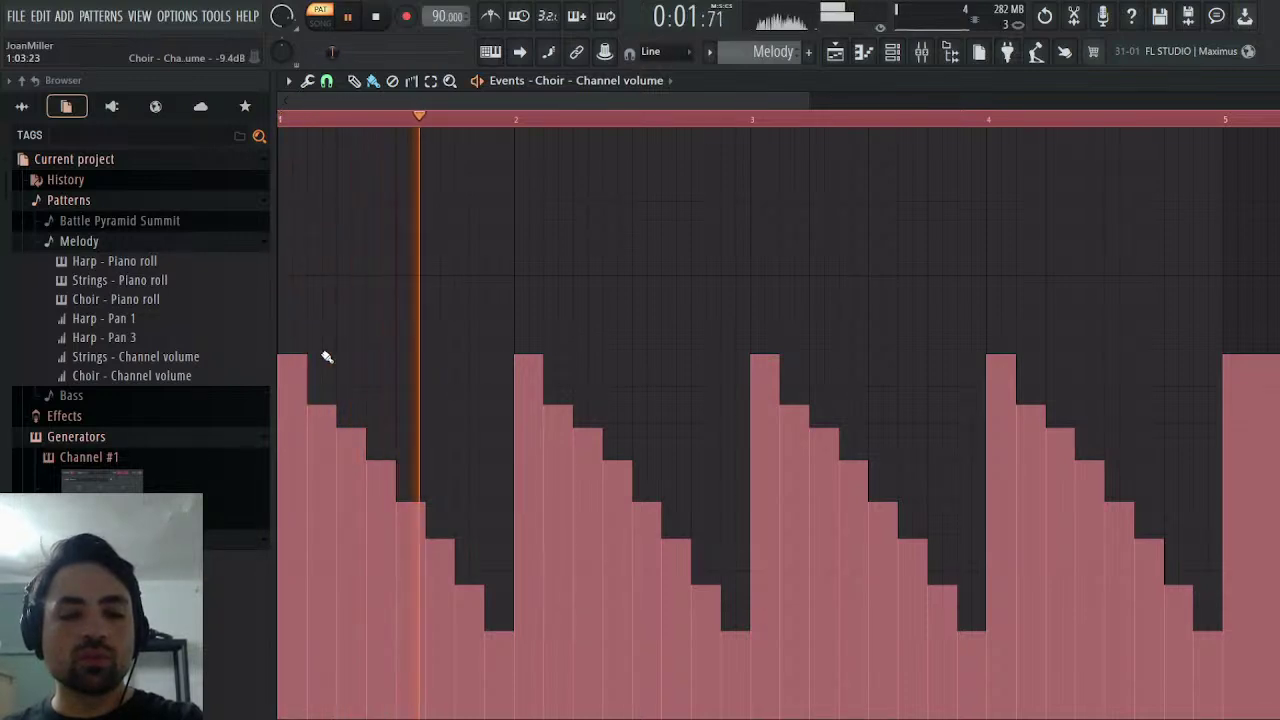
{"action": "key", "text": "space"}
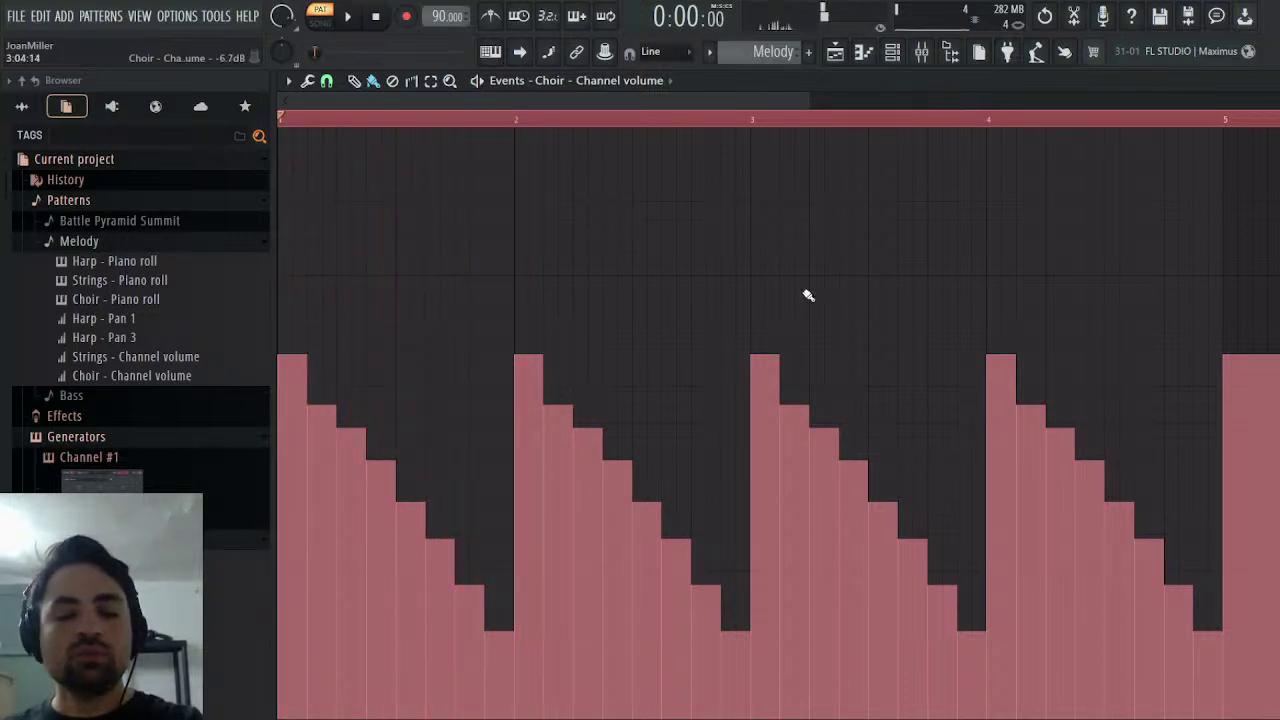
{"action": "key", "text": "Delete"}
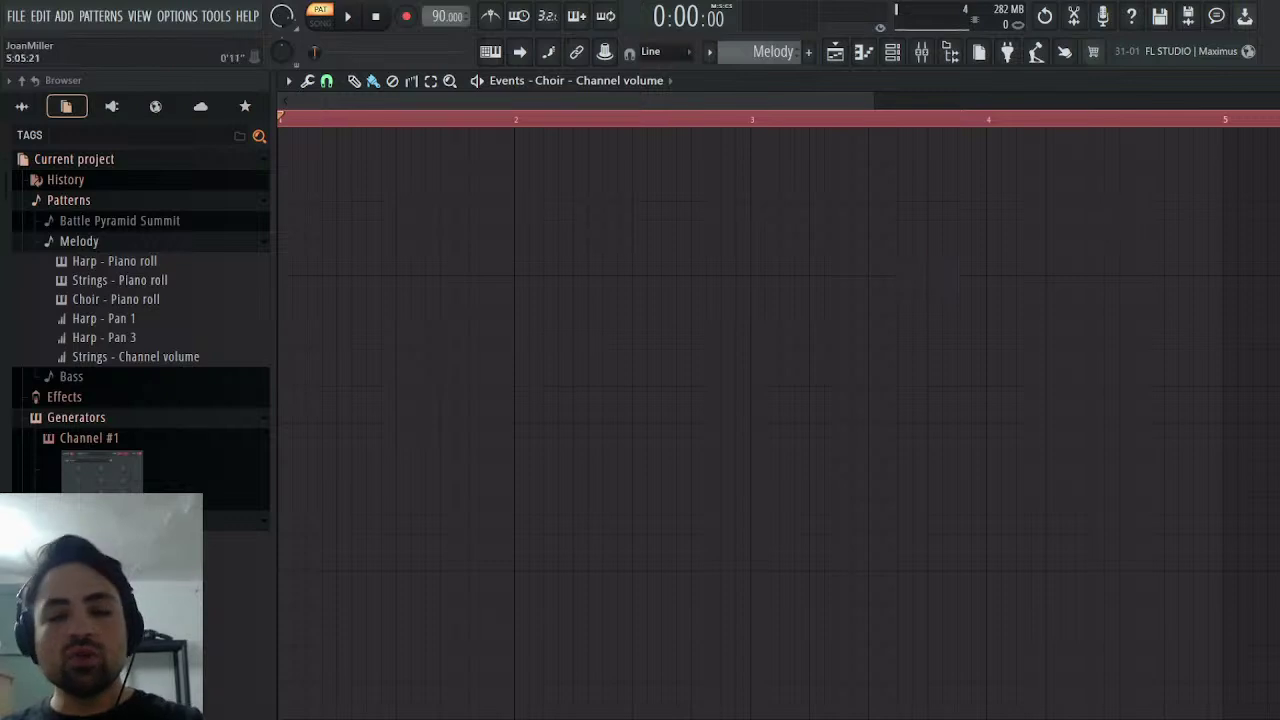
{"action": "key", "text": "Escape"}
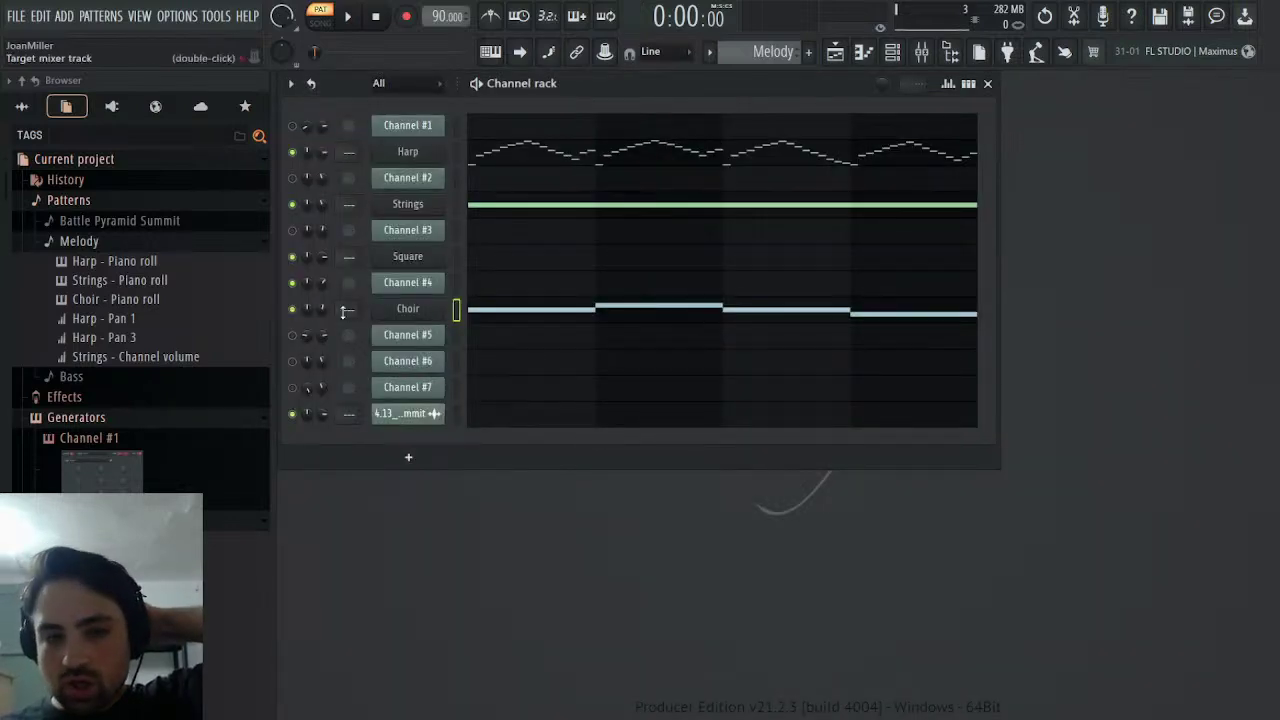
- Try a one-bar E5 note at 0% velocity, one step after the start of the Choir's first note, and play the pattern
{"action": "left_click", "coordinate": [503, 312]}
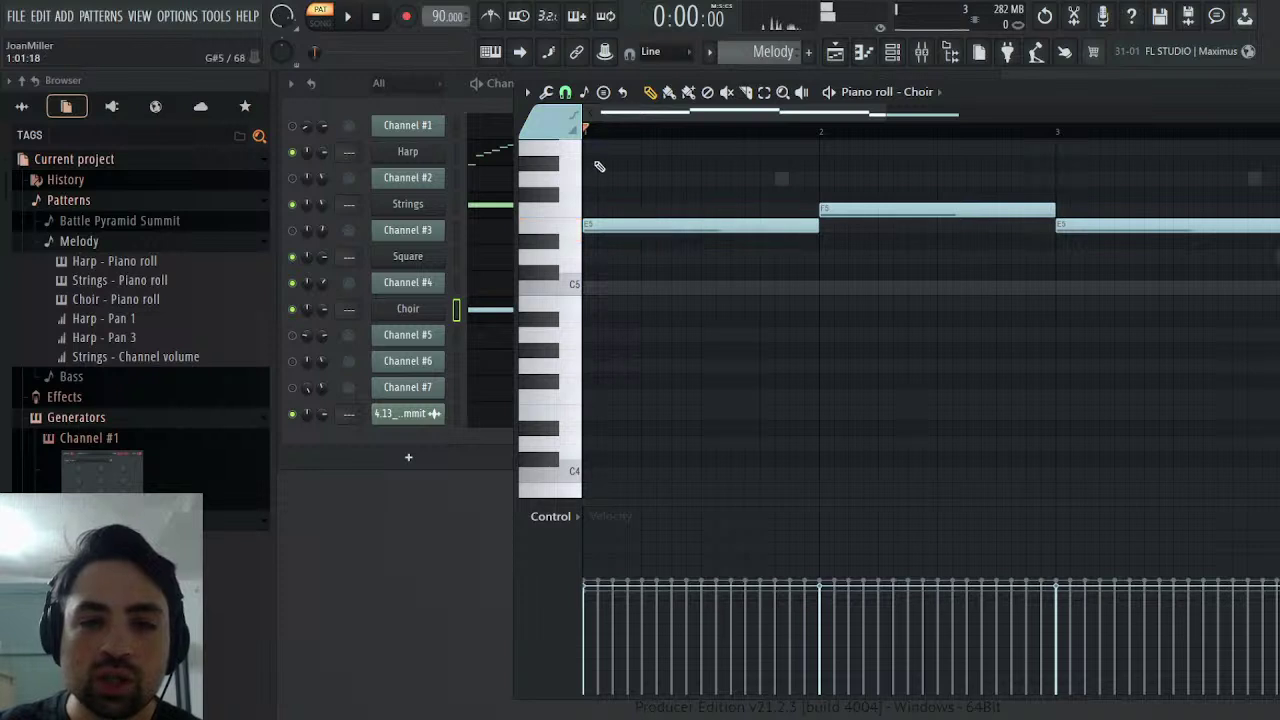
{"action": "mouse_move", "coordinate": [610, 213]}
{"action": "left_mouse_down"}
{"action": "mouse_move", "coordinate": [585, 229]}
{"action": "mouse_move", "coordinate": [596, 231]}
{"action": "left_mouse_up"}
{"action": "left_click_drag", "start_coordinate": [600, 630], "coordinate": [598, 695]}
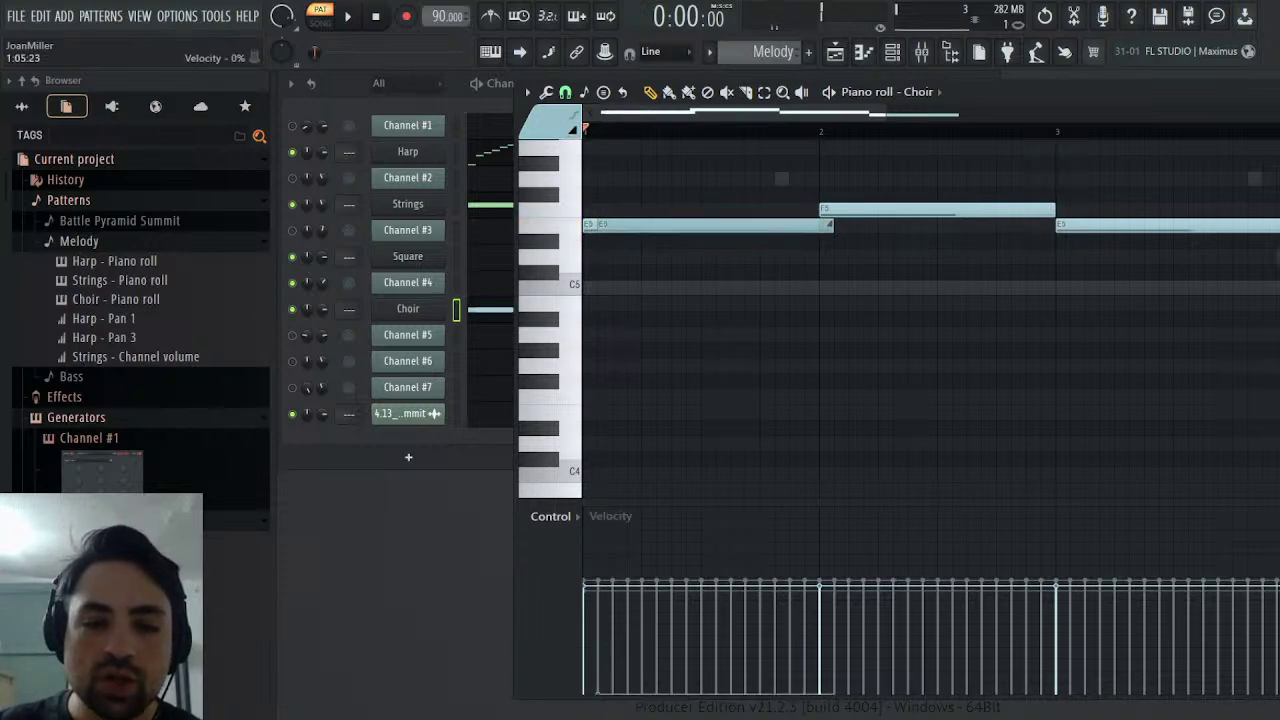
{"action": "left_click", "coordinate": [744, 230]}
{"action": "key", "text": "space"}
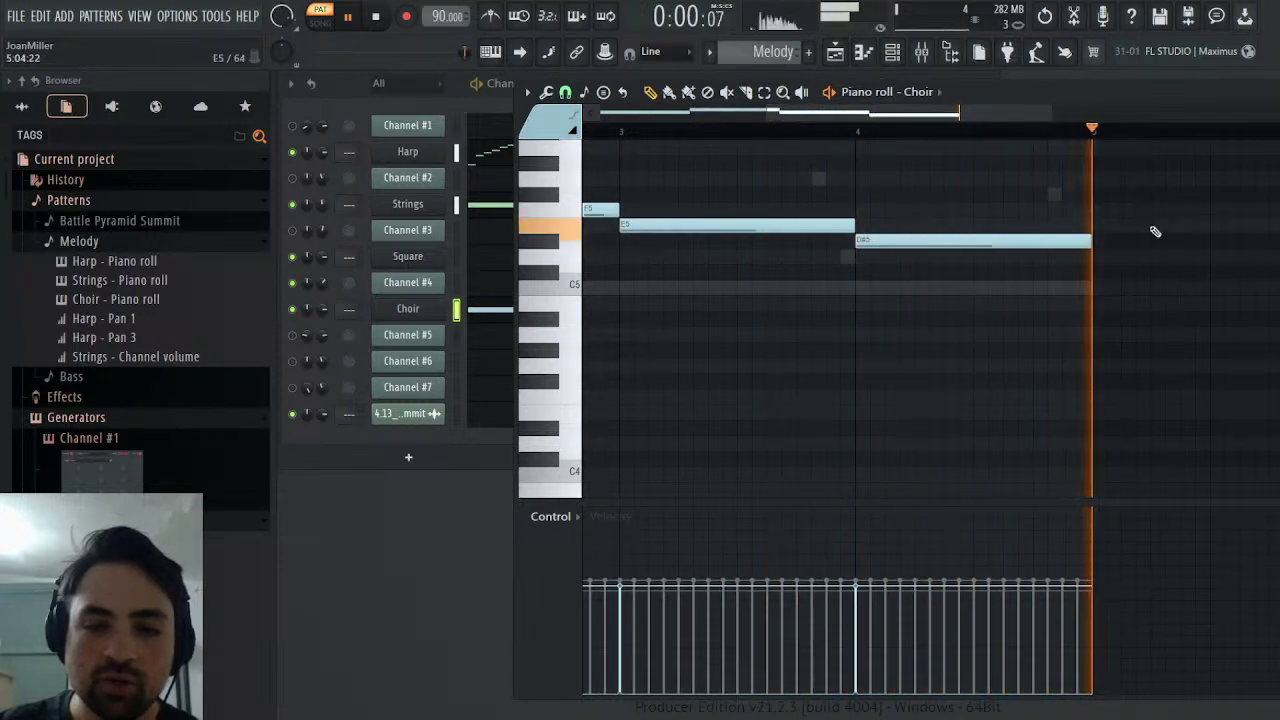
- Stop playback and check Channel #4's channel pitch events in the Battle Pyramid Summit pattern
{"action": "key", "text": "Escape"}
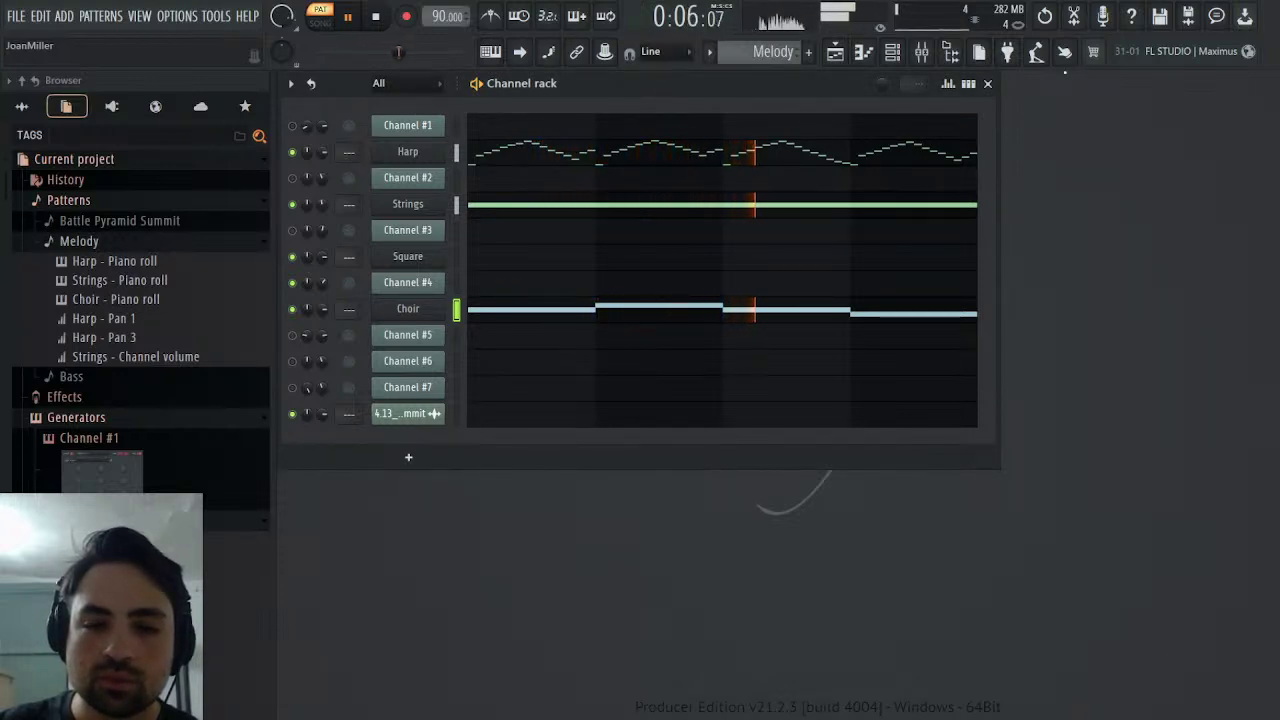
{"action": "left_click", "coordinate": [378, 18]}
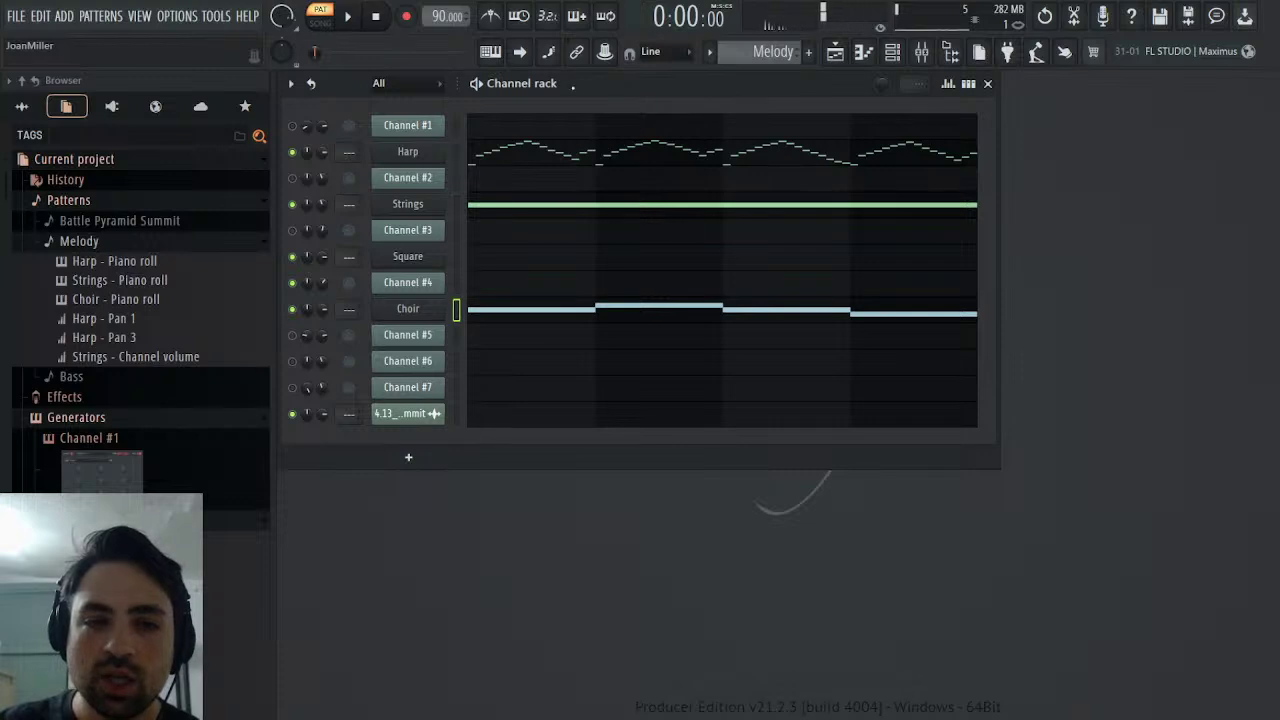
{"action": "scroll", "coordinate": [766, 43], "scroll_direction": "up", "scroll_amount": 1}
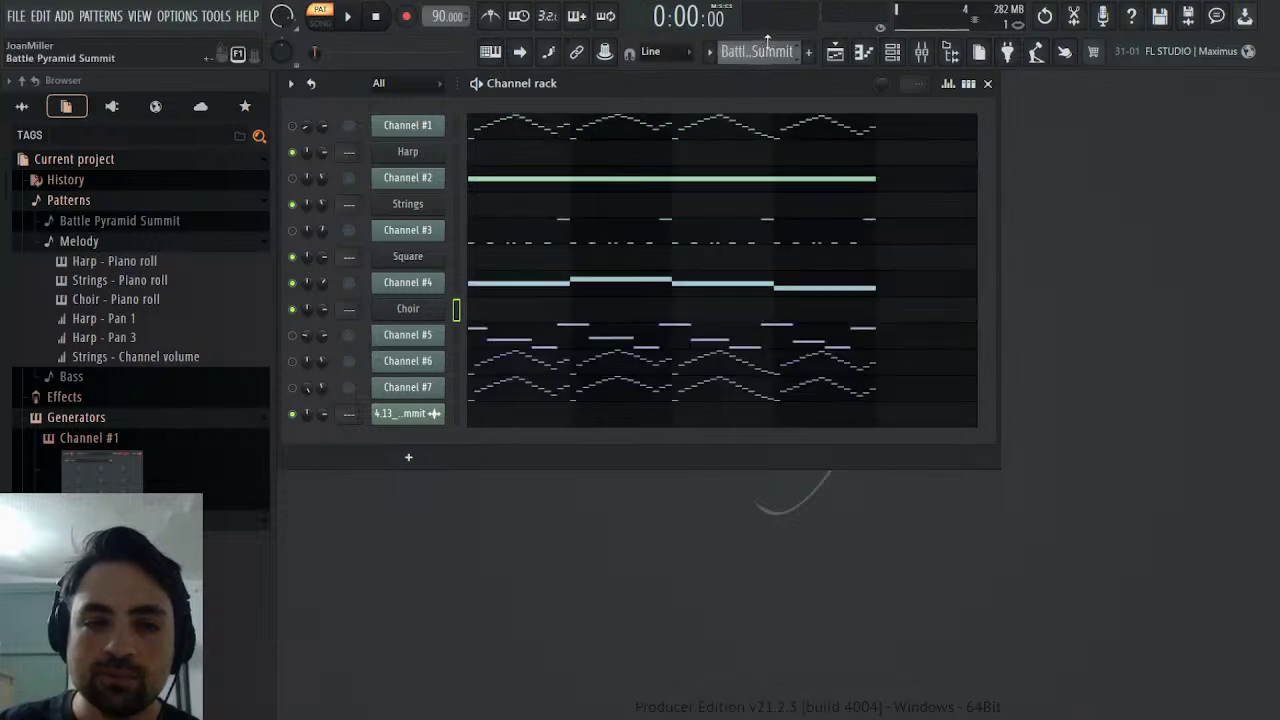
{"action": "left_click", "coordinate": [407, 284]}
{"action": "left_click", "coordinate": [426, 260]}
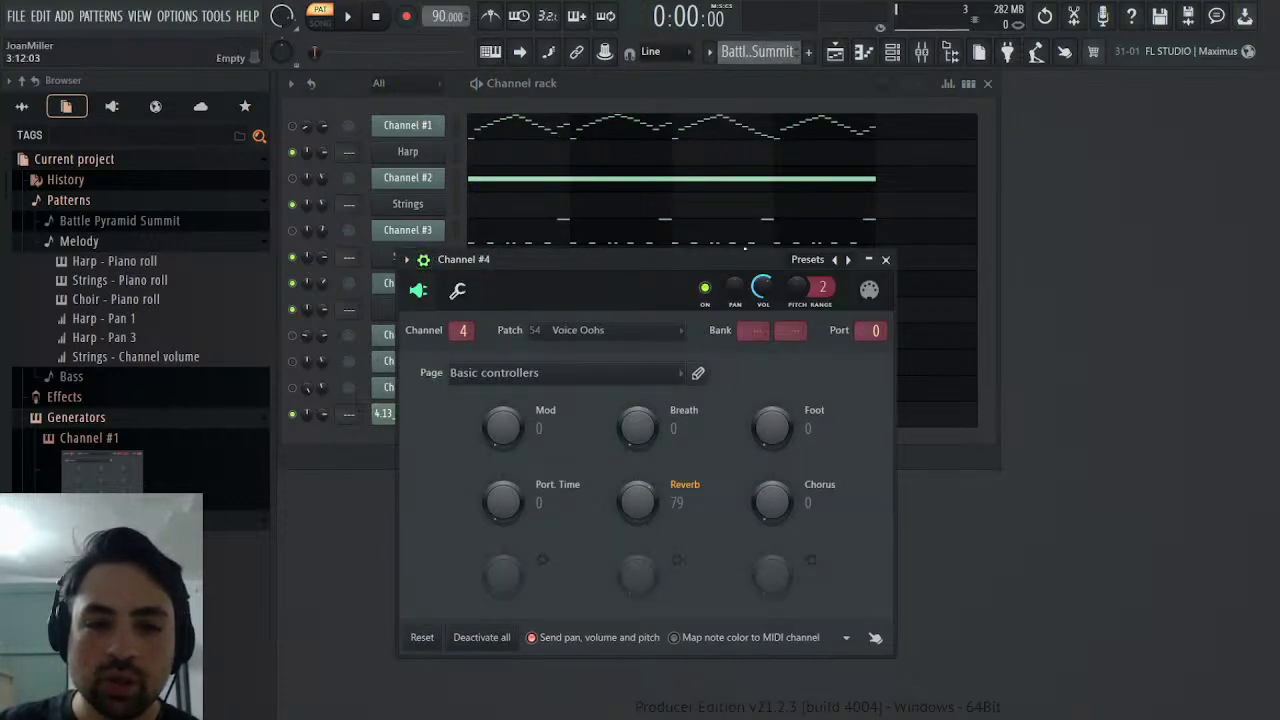
{"action": "right_click", "coordinate": [797, 288]}
{"action": "left_click", "coordinate": [827, 316]}
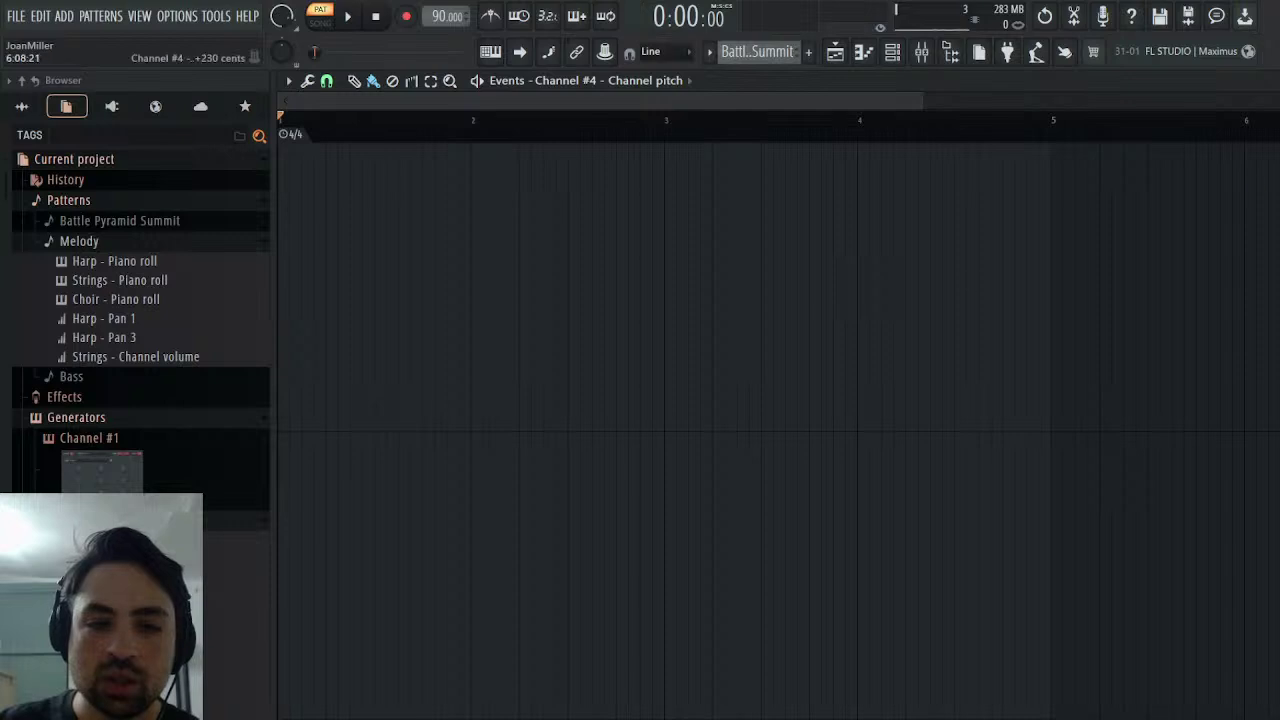
{"action": "left_click", "coordinate": [1279, 80]}
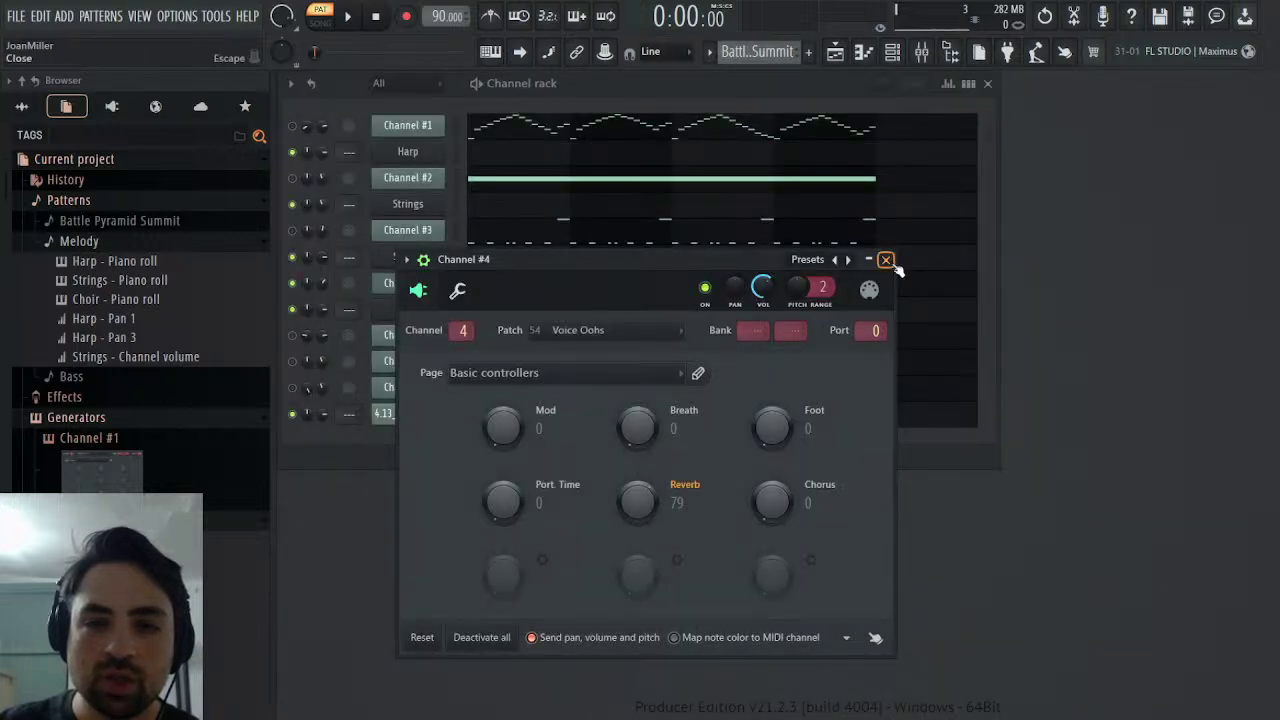
{"action": "left_click", "coordinate": [885, 260]}
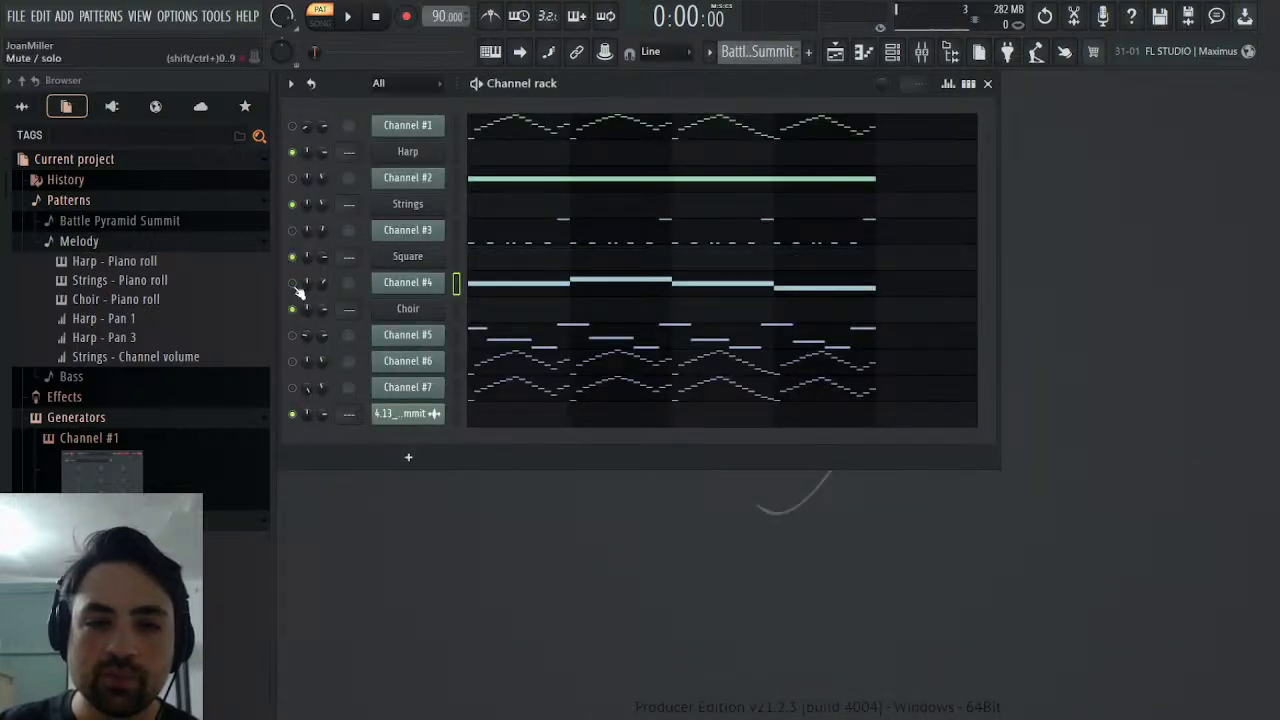
- Audition Channel #5 with Channel #4 muted, and clone the Strings channel as Tubular Bells with SOUND Canvas VA's Tubular-bell instrument
{"action": "left_click", "coordinate": [345, 18]}
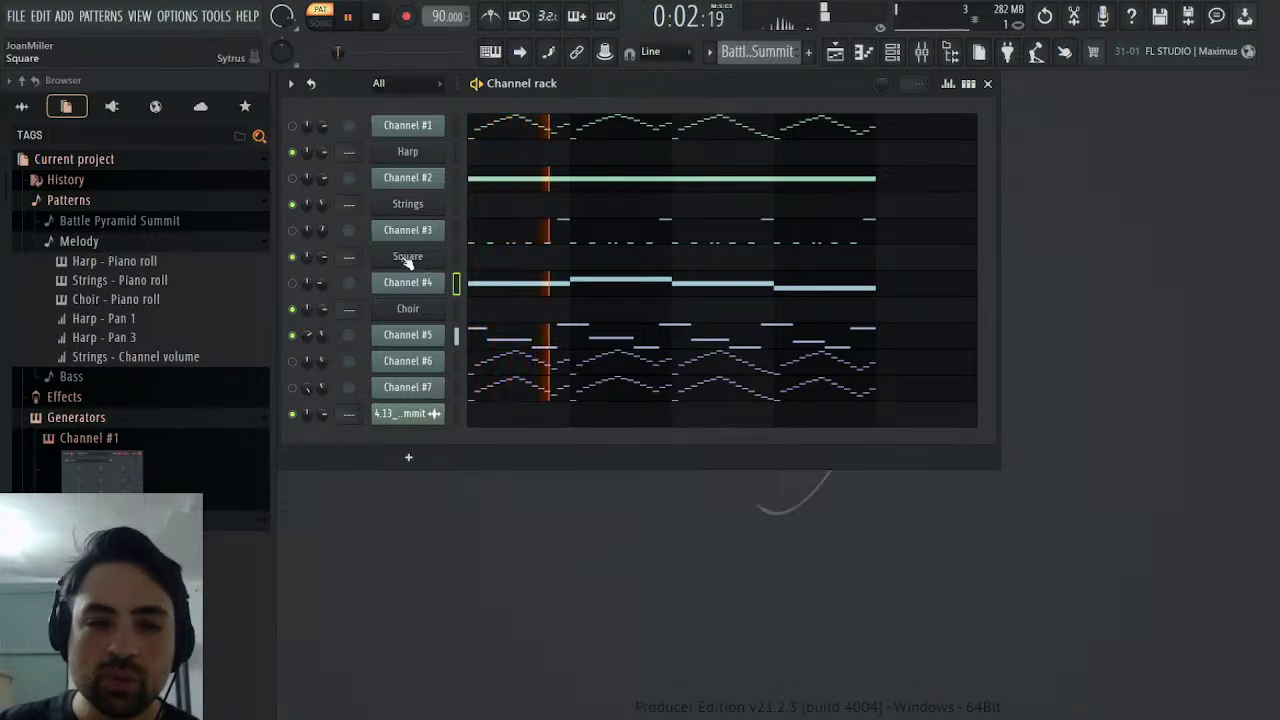
{"action": "left_click", "coordinate": [408, 204]}
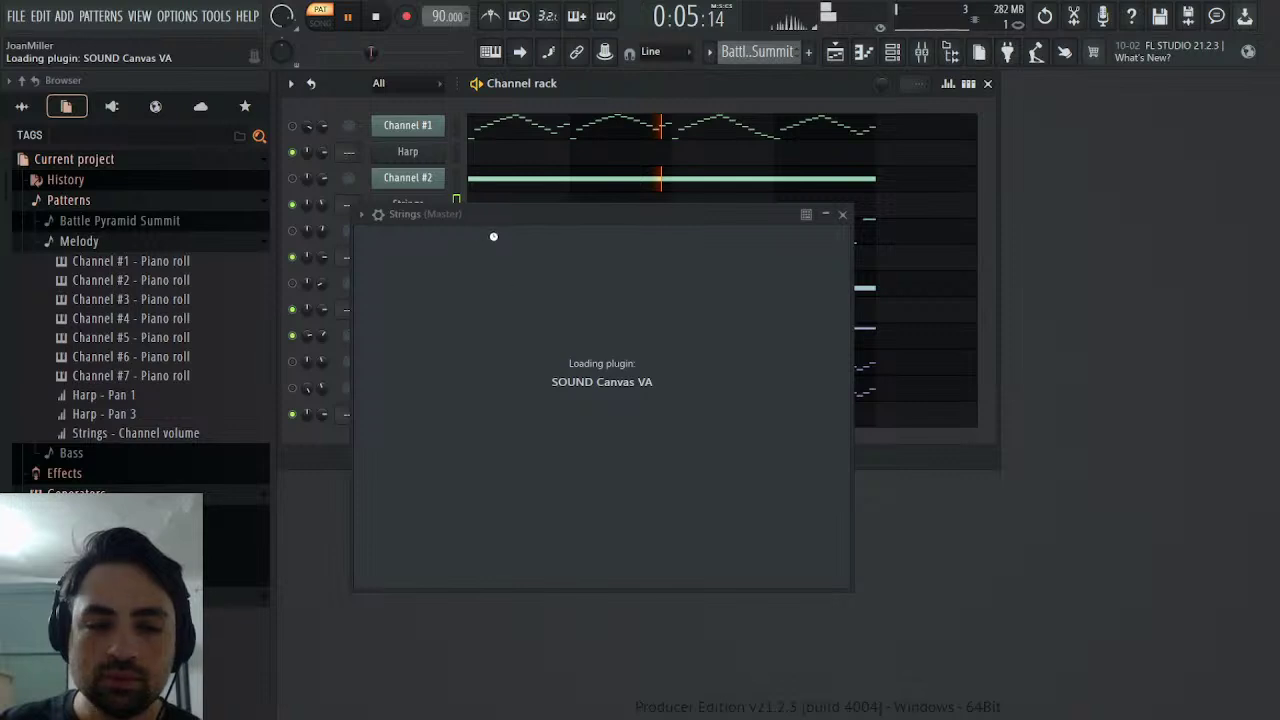
{"action": "left_click_drag", "start_coordinate": [433, 222], "coordinate": [647, 201]}
{"action": "left_click", "coordinate": [475, 231]}
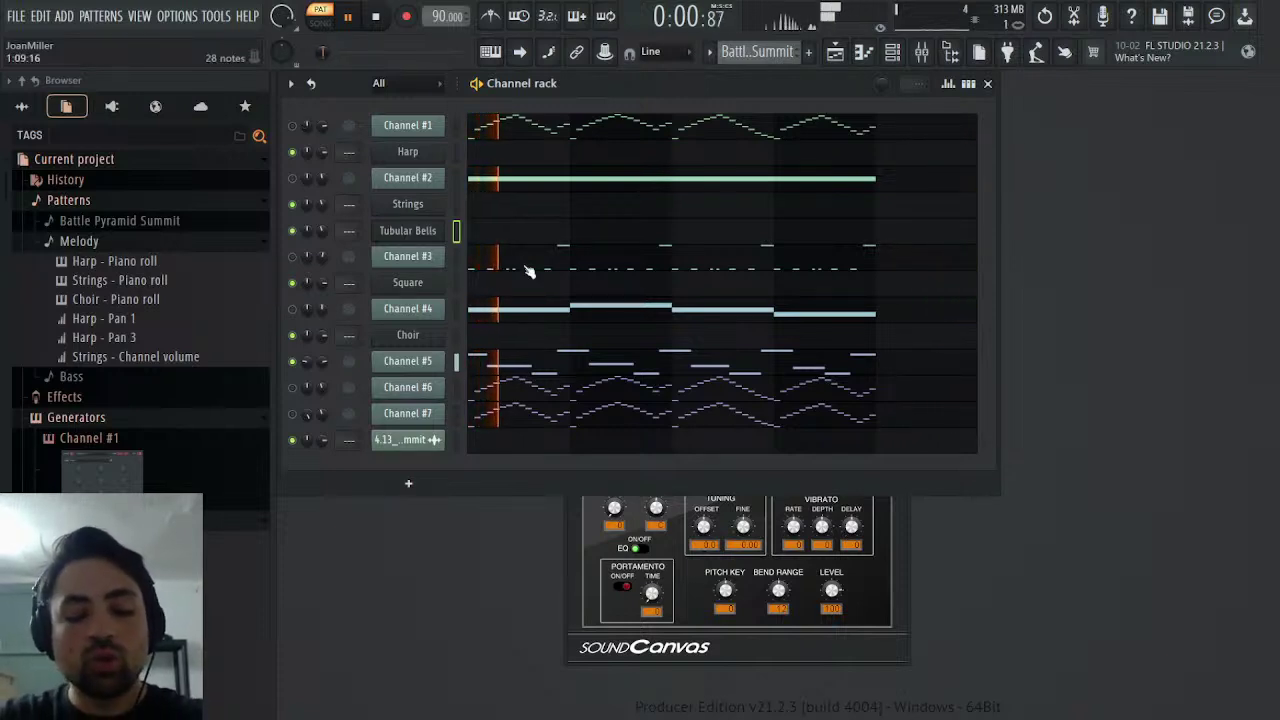
- Place the Tubular Bells channel directly below Channel #5 and stop playback
{"action": "key", "text": "alt+Down"}
{"action": "key", "text": "alt+Down"}
{"action": "key", "text": "alt+Down"}
{"action": "key", "text": "alt+Down"}
{"action": "key", "text": "alt+Down"}
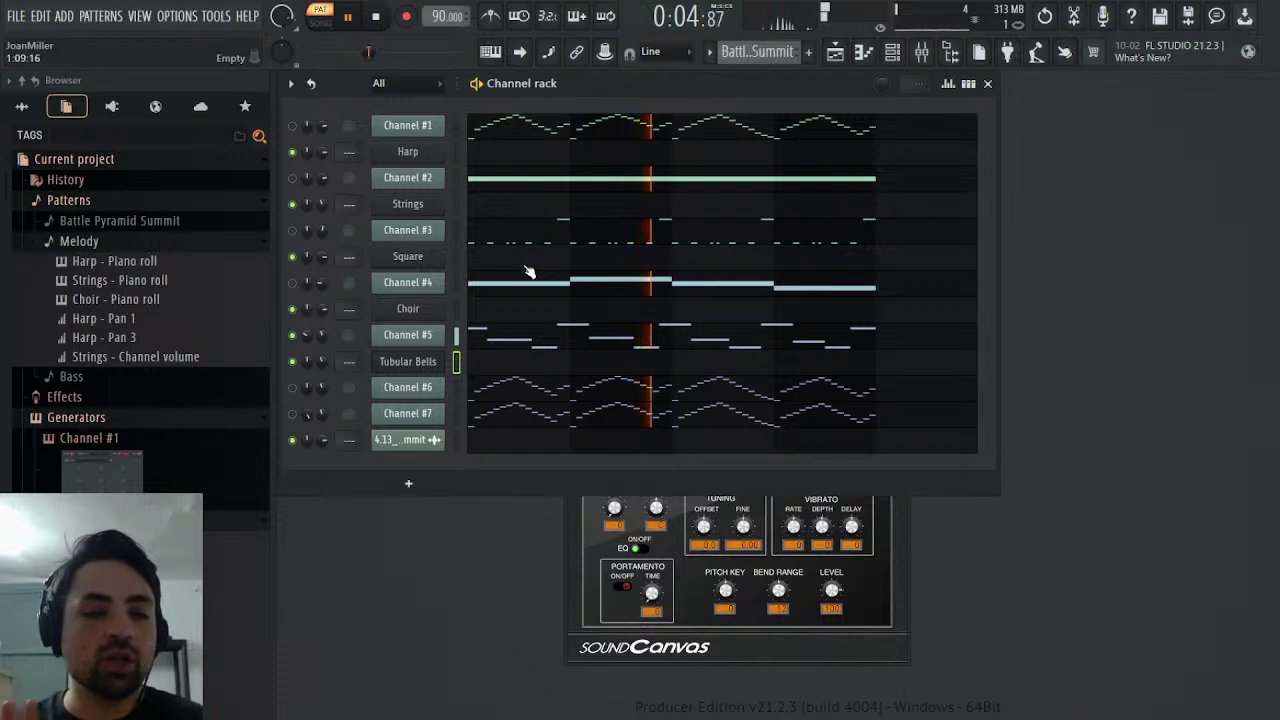
{"action": "key", "text": "space"}
- Copy Channel #5's notes from the Battle Pyramid Summit pattern into the Melody pattern's Tubular Bells and colour them green
{"action": "key", "text": "Up"}
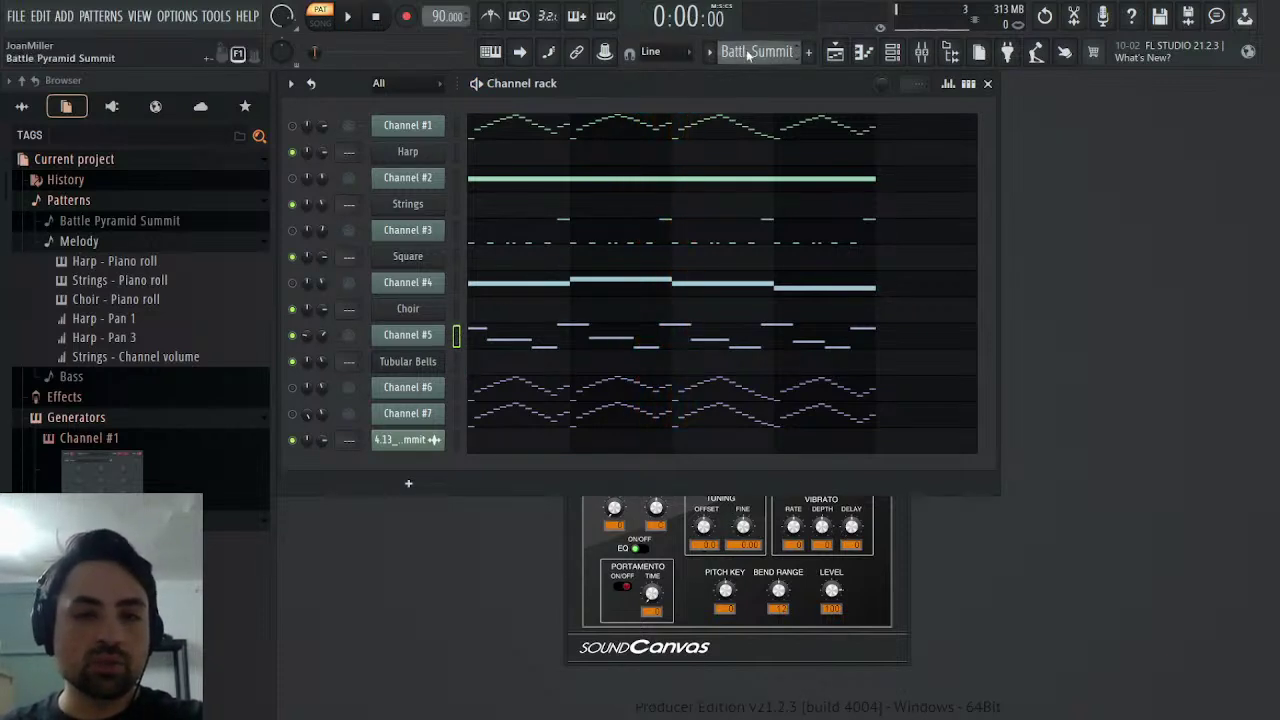
{"action": "scroll", "coordinate": [785, 77], "scroll_direction": "down", "scroll_amount": 1}
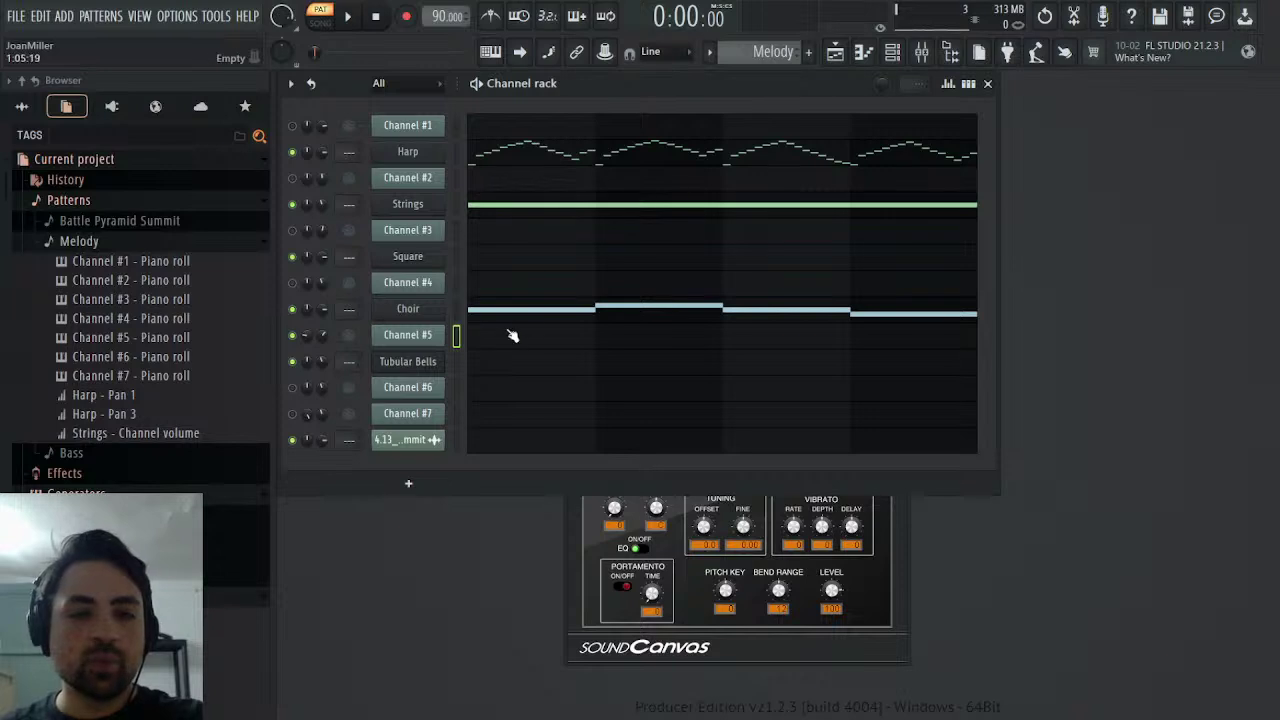
{"action": "left_click", "coordinate": [512, 350]}
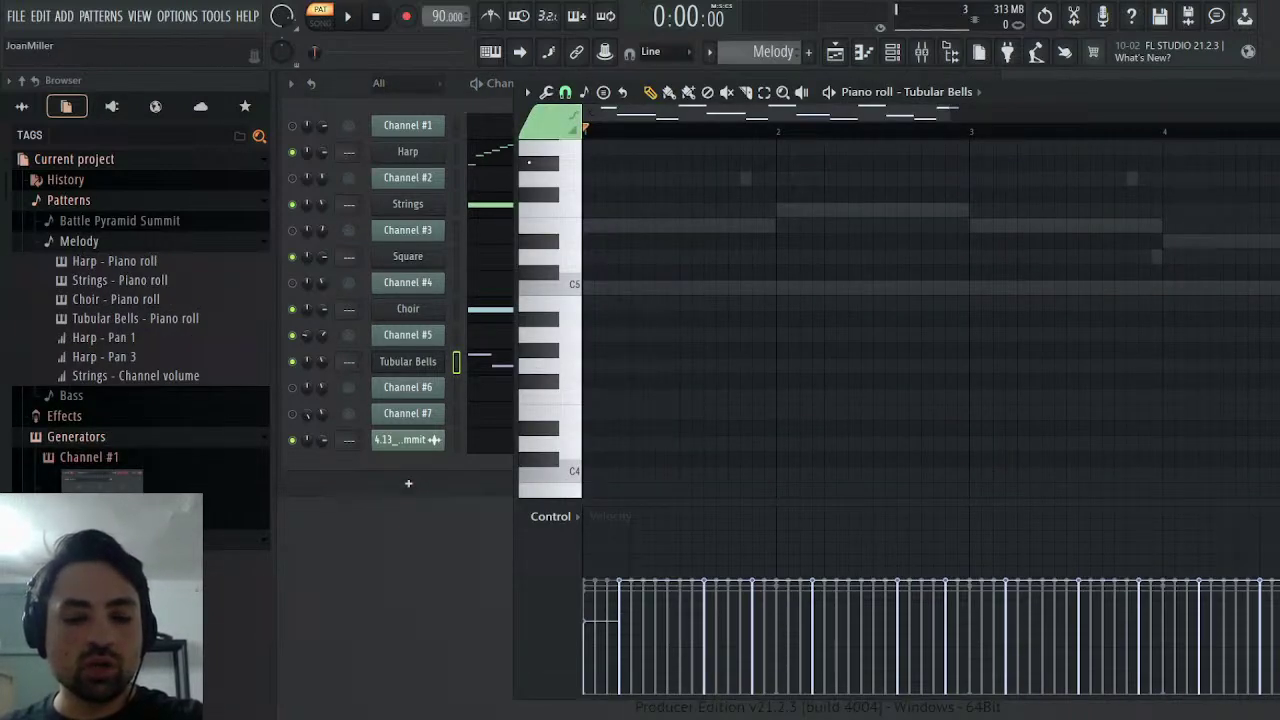
{"action": "key", "text": "space"}
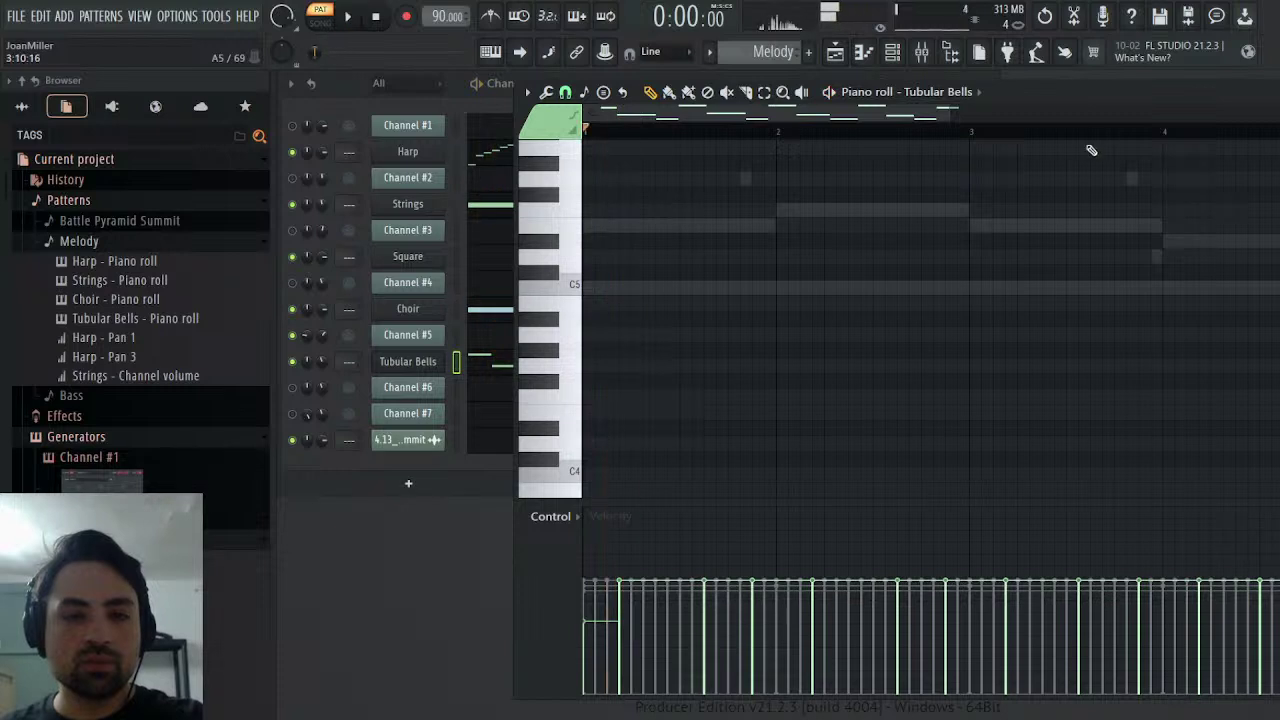
- Adjust the Tubular Bells' filter cutoff in SOUND Canvas VA and their channel volume while playing the Melody pattern
{"action": "left_click", "coordinate": [415, 362]}
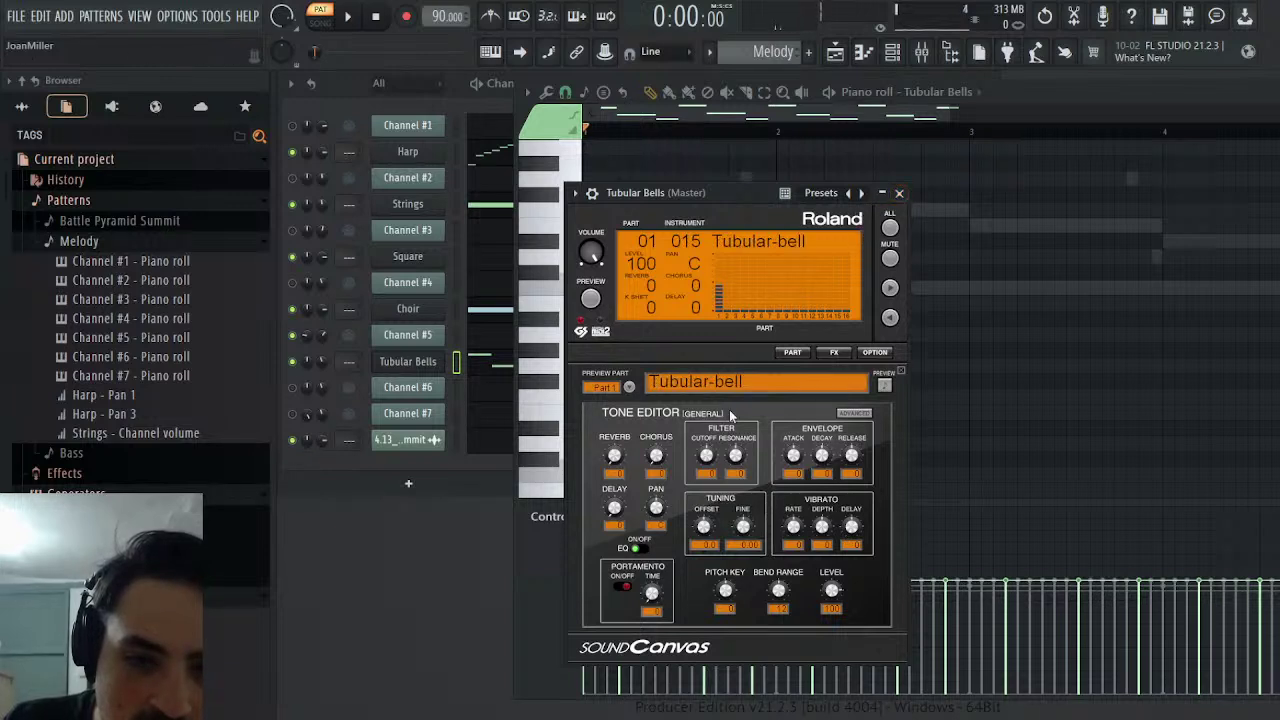
{"action": "left_click", "coordinate": [350, 15]}
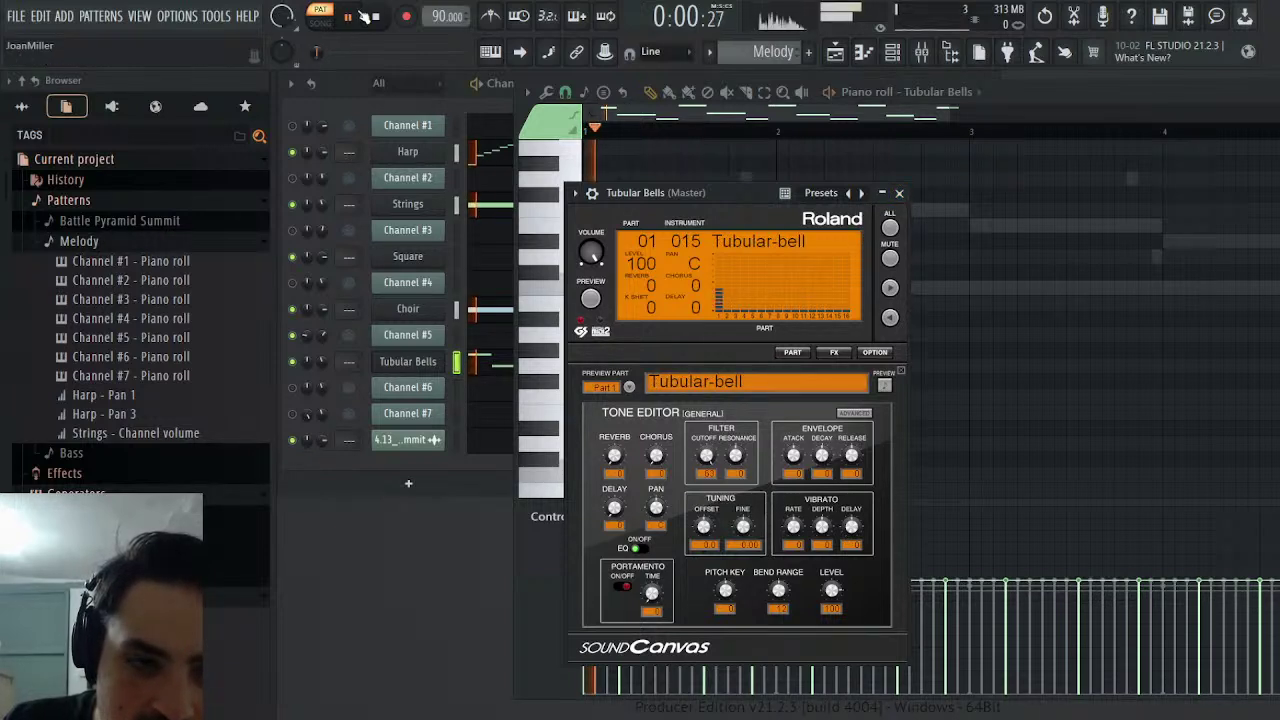
{"action": "left_click", "coordinate": [898, 193]}
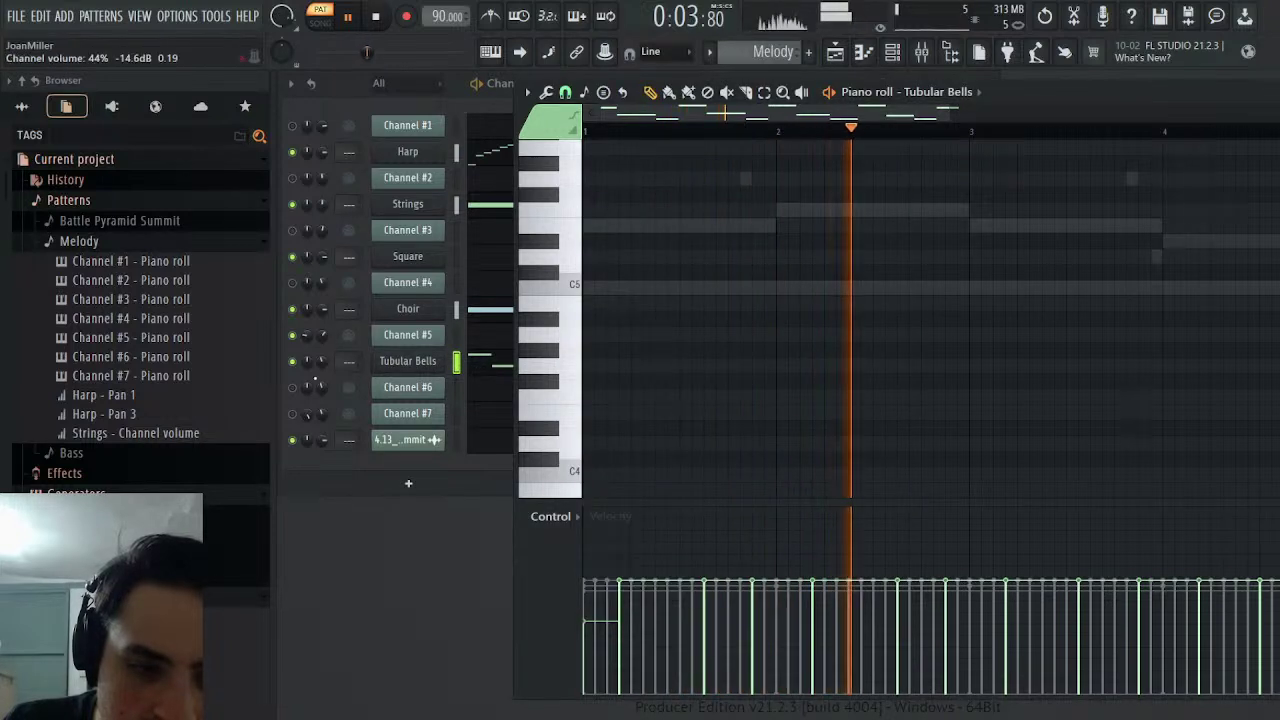
{"action": "left_click_drag", "start_coordinate": [321, 362], "coordinate": [321, 325]}
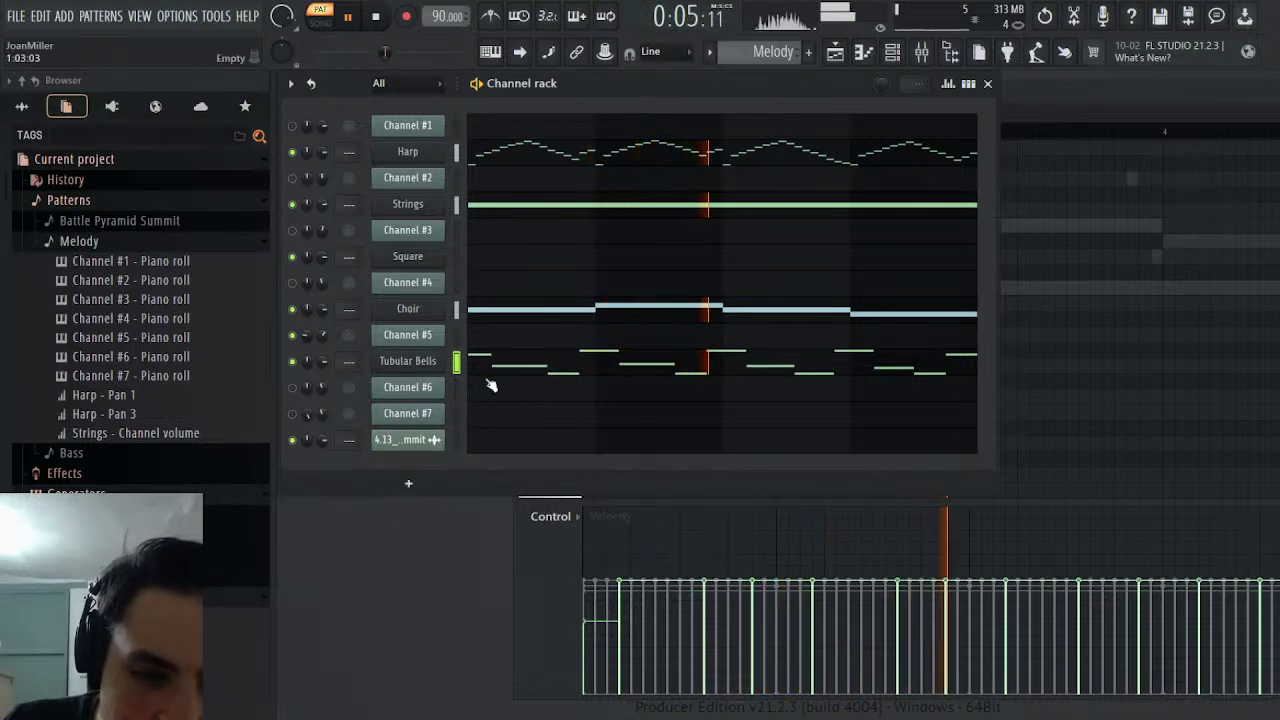
{"action": "key", "text": "space"}
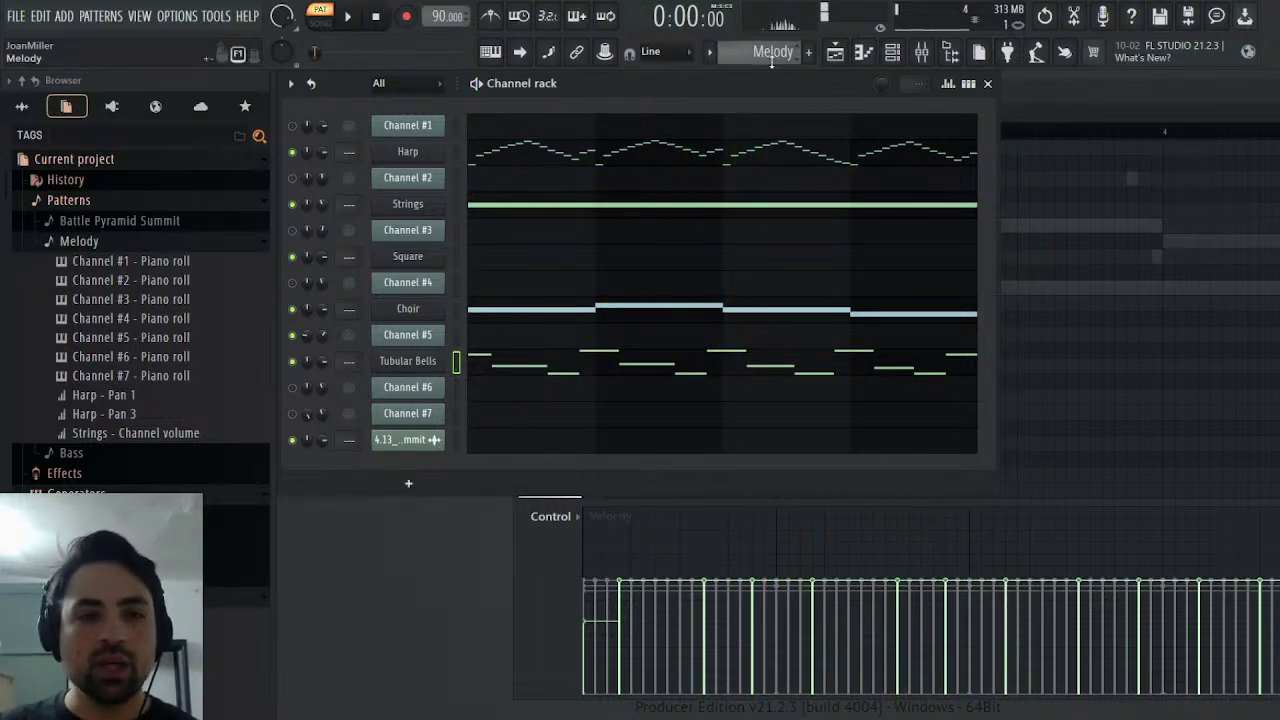
- Copy Channel #5's channel panning events from the Battle Pyramid Summit pattern into the Melody pattern's Tubular Bells, and un-maximize the event editor
{"action": "scroll", "coordinate": [771, 55], "scroll_direction": "up", "scroll_amount": 1}
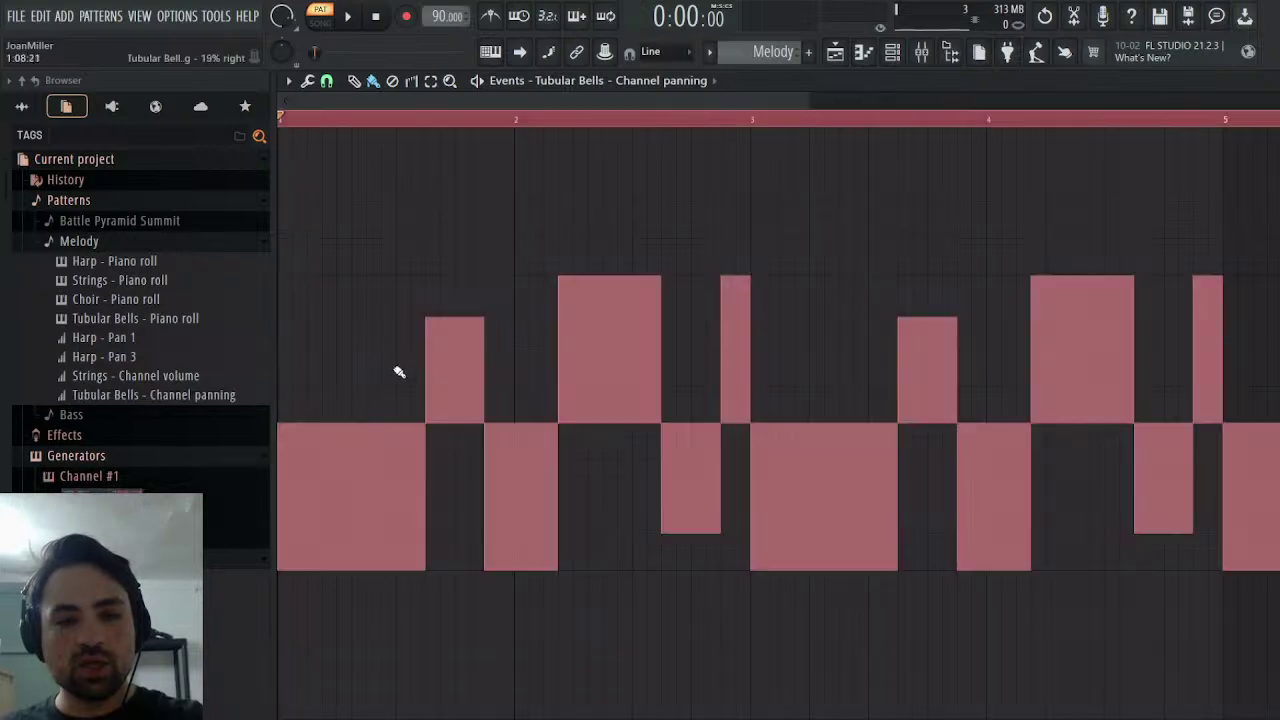
{"action": "double_click", "coordinate": [1091, 81]}
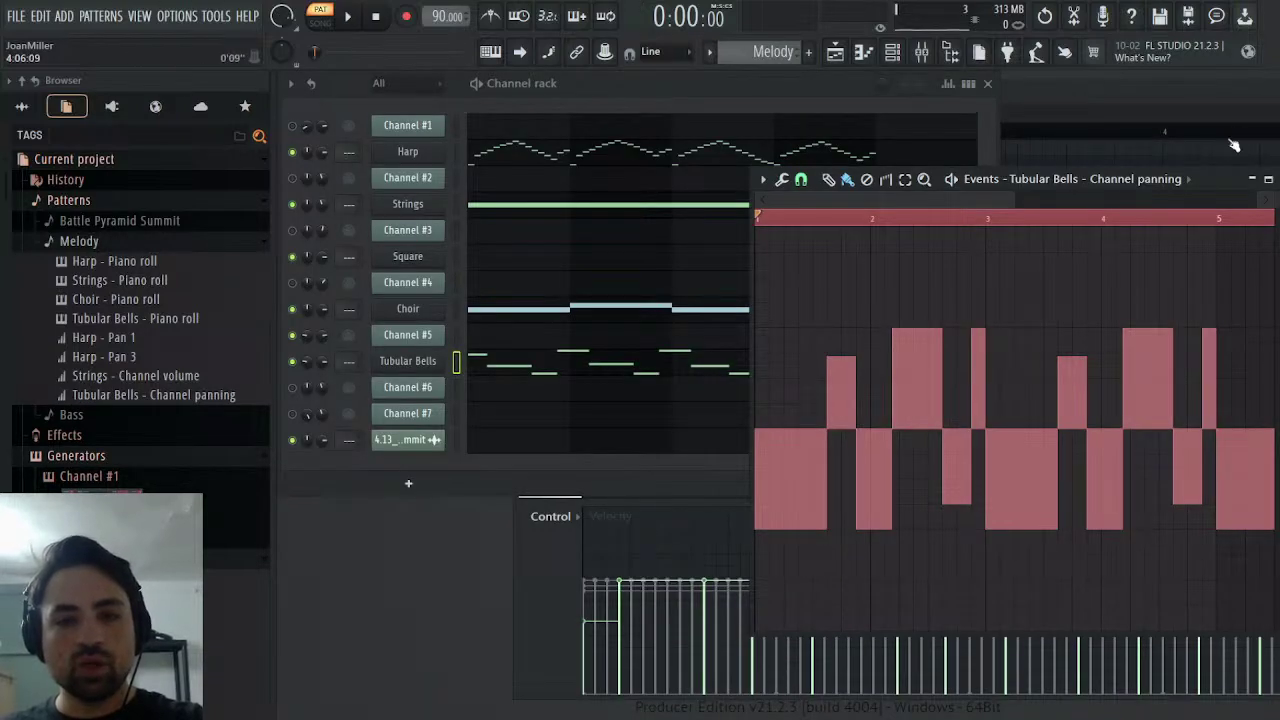
- Arrange the Tubular Bells' channel panning editor above their piano roll so that events and notes can be compared
{"action": "left_click_drag", "start_coordinate": [1212, 101], "coordinate": [954, 322]}
{"action": "scroll", "coordinate": [766, 491], "scroll_direction": "down", "scroll_amount": 4}
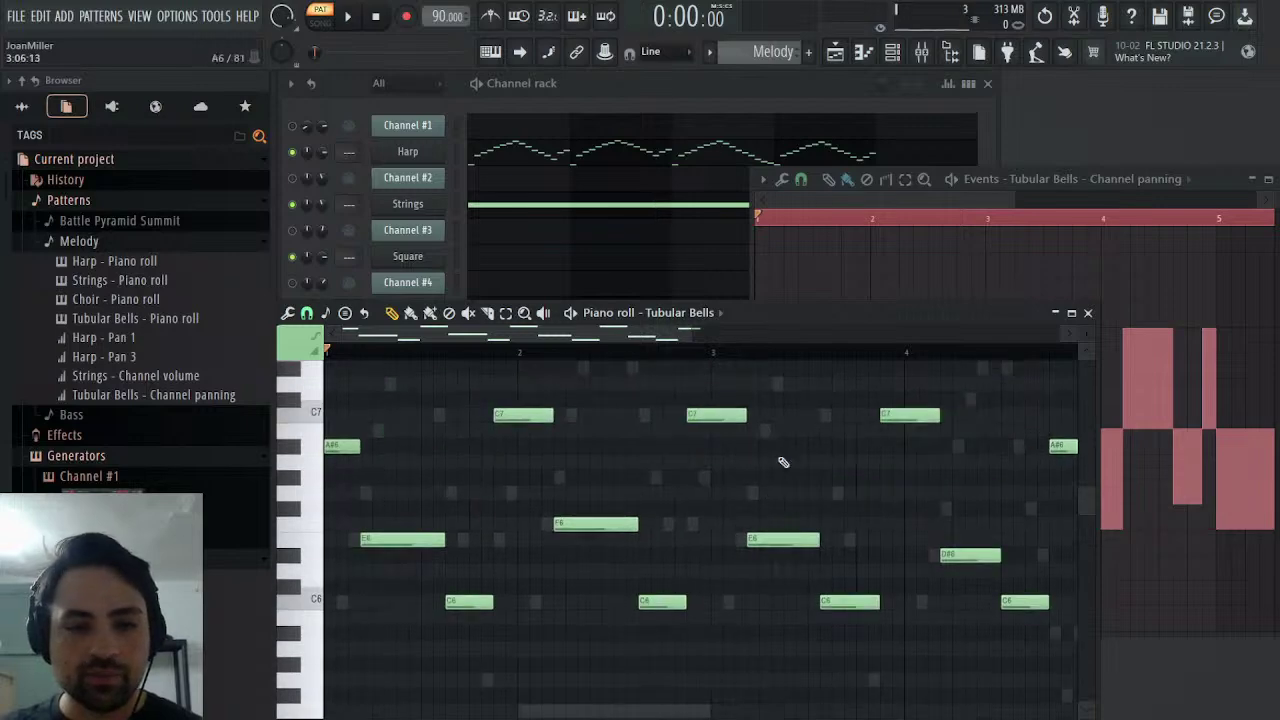
{"action": "left_click_drag", "start_coordinate": [910, 314], "coordinate": [1250, 469]}
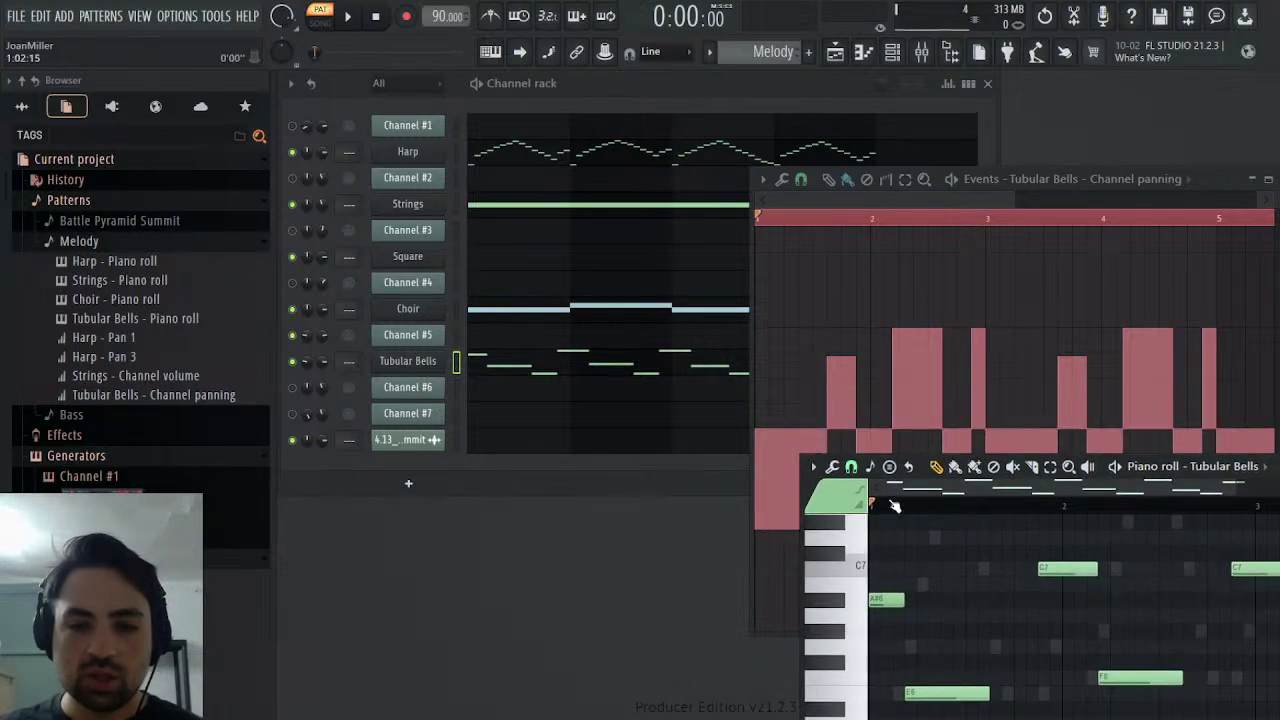
{"action": "left_click", "coordinate": [828, 218]}
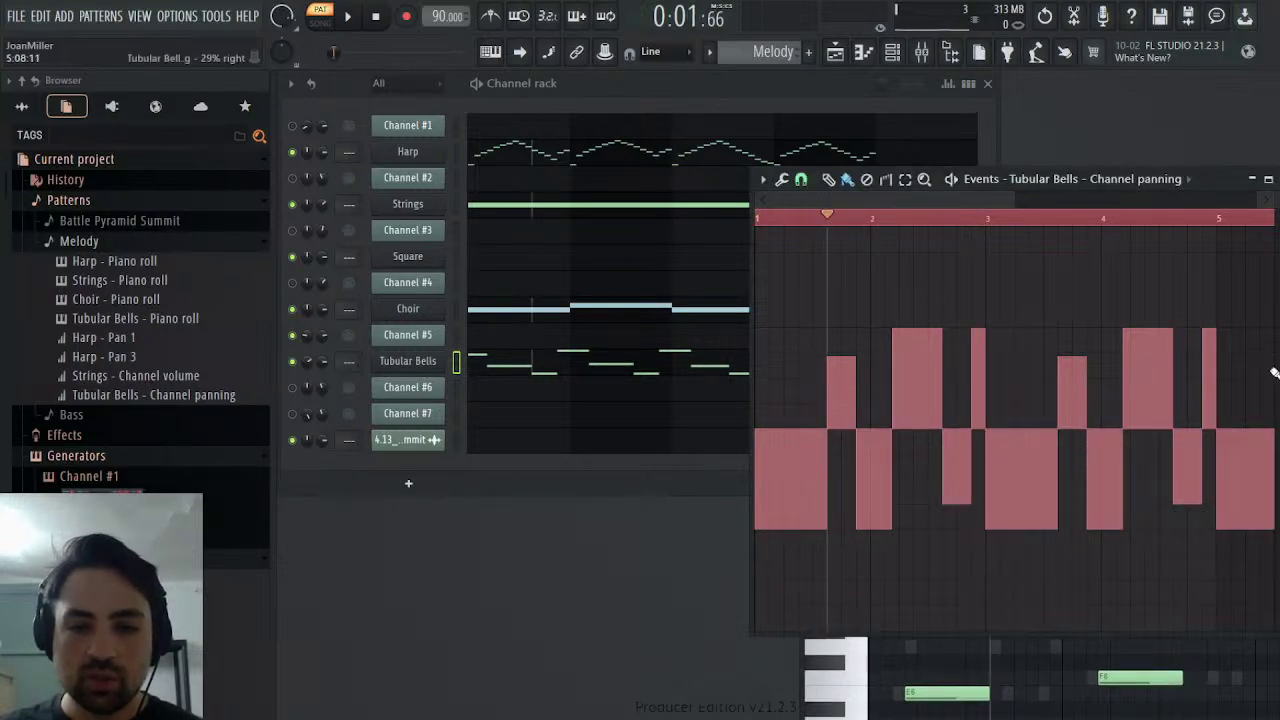
{"action": "left_click_drag", "start_coordinate": [1270, 466], "coordinate": [987, 189]}
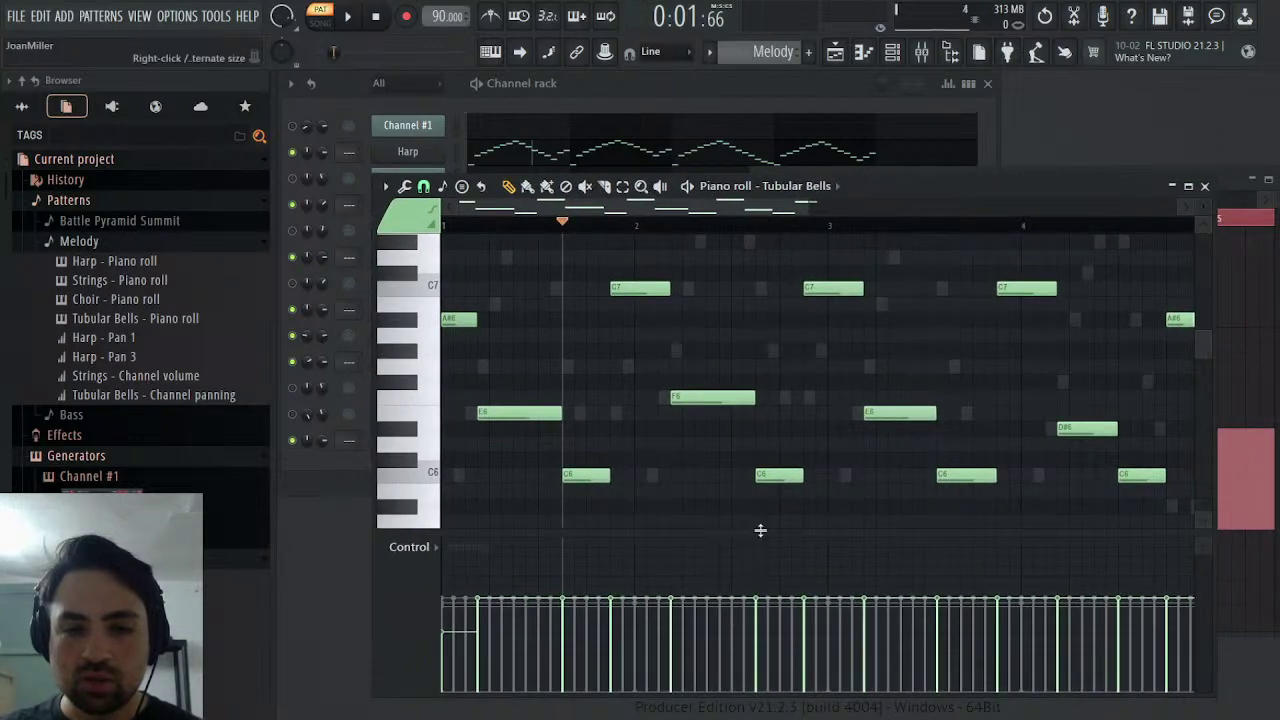
{"action": "left_click_drag", "start_coordinate": [760, 530], "coordinate": [705, 544]}
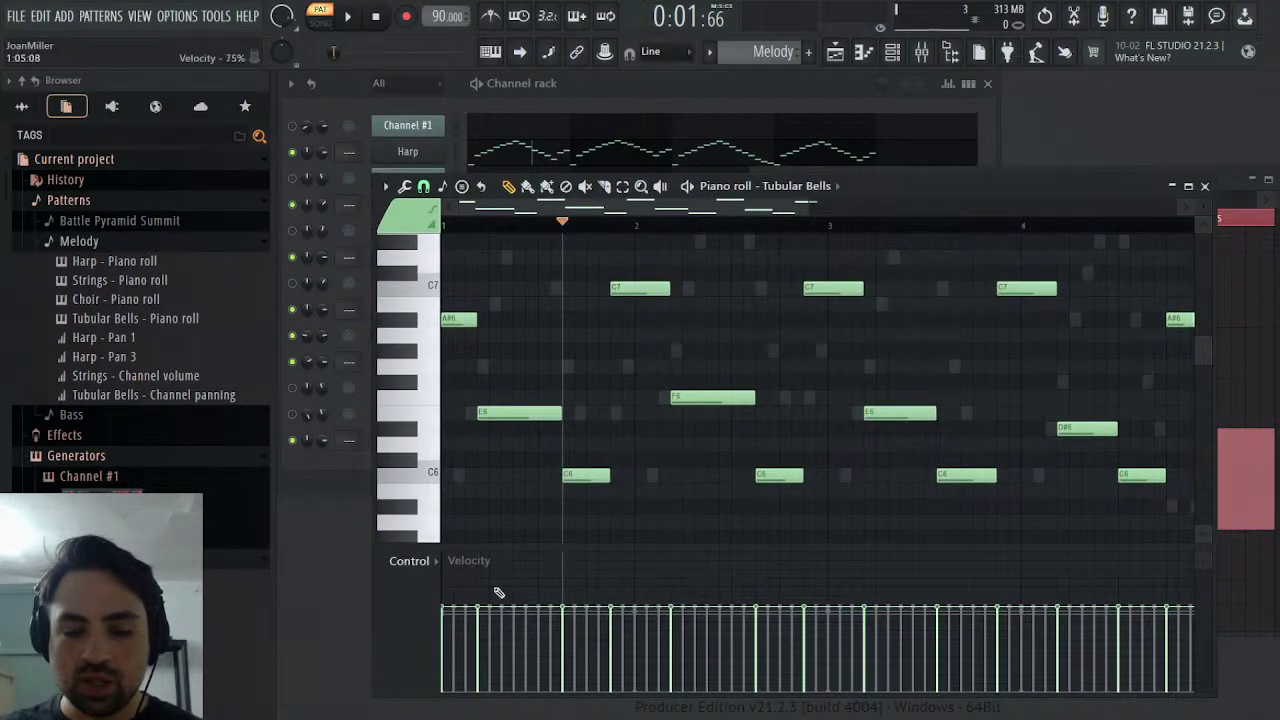
{"action": "left_click_drag", "start_coordinate": [879, 177], "coordinate": [884, 496]}
{"action": "left_click_drag", "start_coordinate": [993, 179], "coordinate": [643, 83]}
{"action": "left_click_drag", "start_coordinate": [1062, 501], "coordinate": [1068, 467]}
{"action": "scroll", "coordinate": [538, 589], "scroll_direction": "down", "scroll_amount": 3}
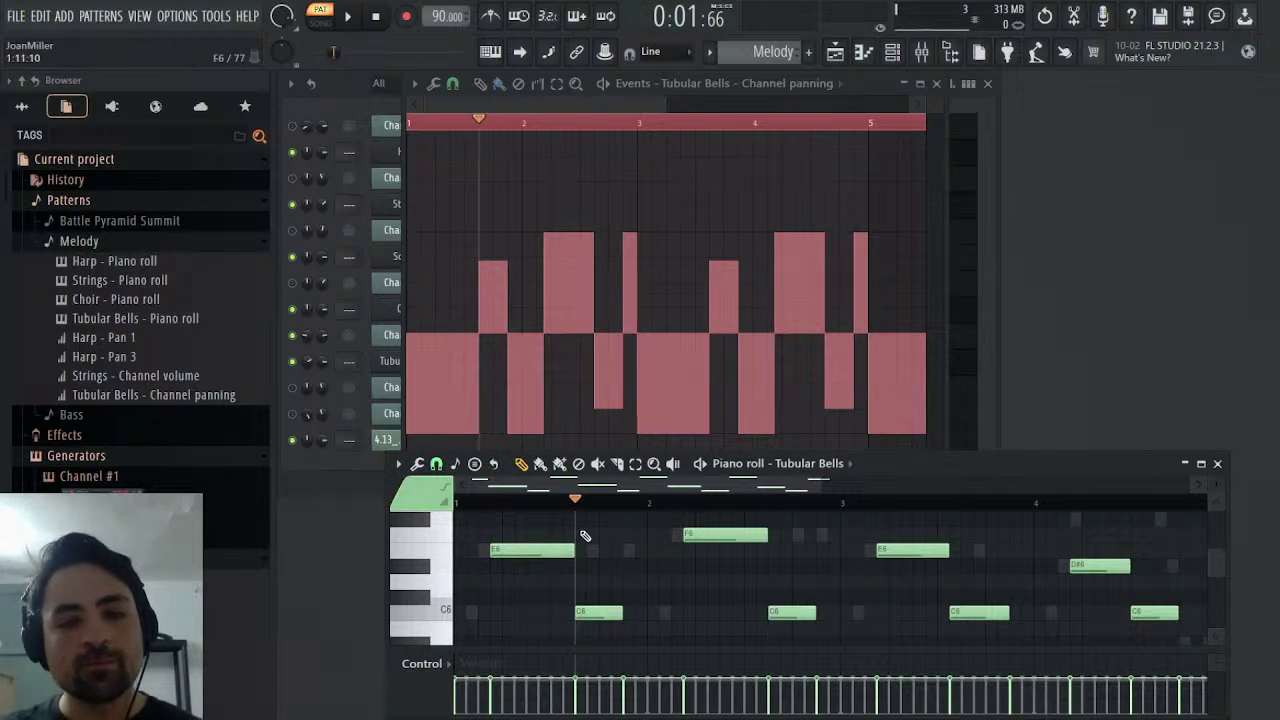
- Select the Tubular Bells' C6 note in bar 1 that starts where the panning events first swing right
{"action": "scroll", "coordinate": [637, 585], "scroll_direction": "up", "scroll_amount": 2}
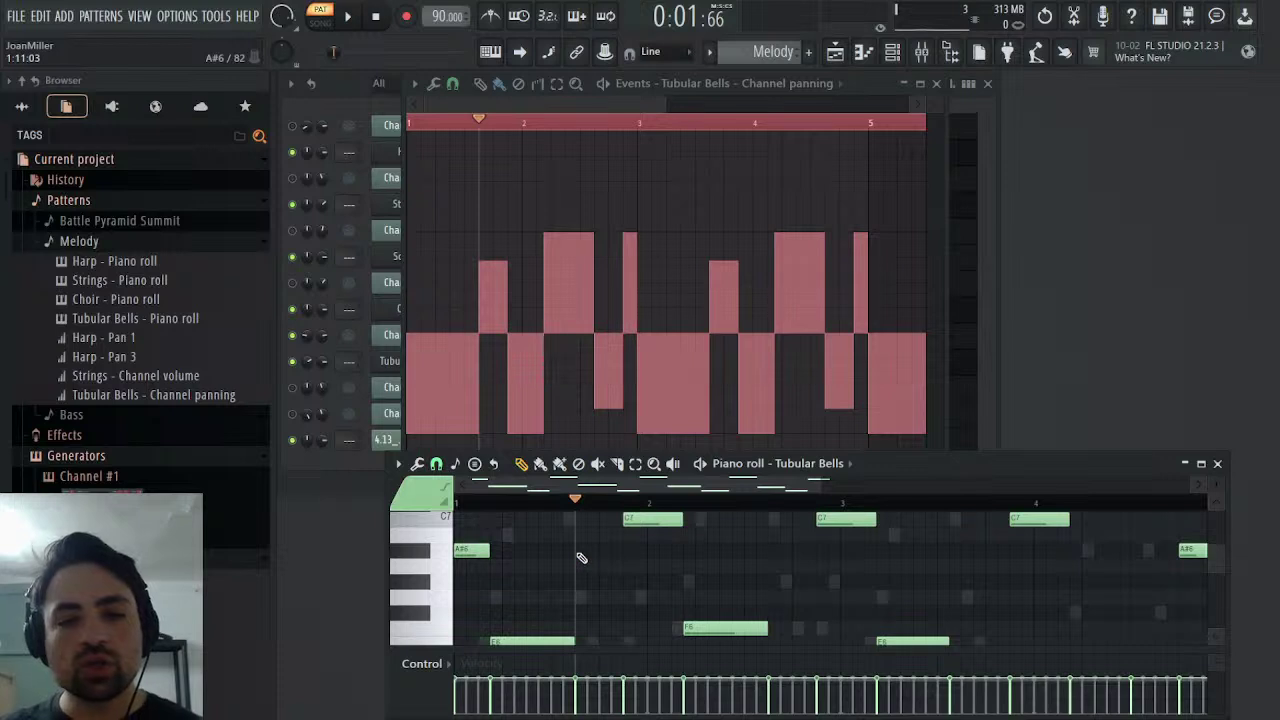
{"action": "scroll", "coordinate": [578, 550], "scroll_direction": "down", "scroll_amount": 1}
{"action": "scroll", "coordinate": [587, 570], "scroll_direction": "down", "scroll_amount": 1}
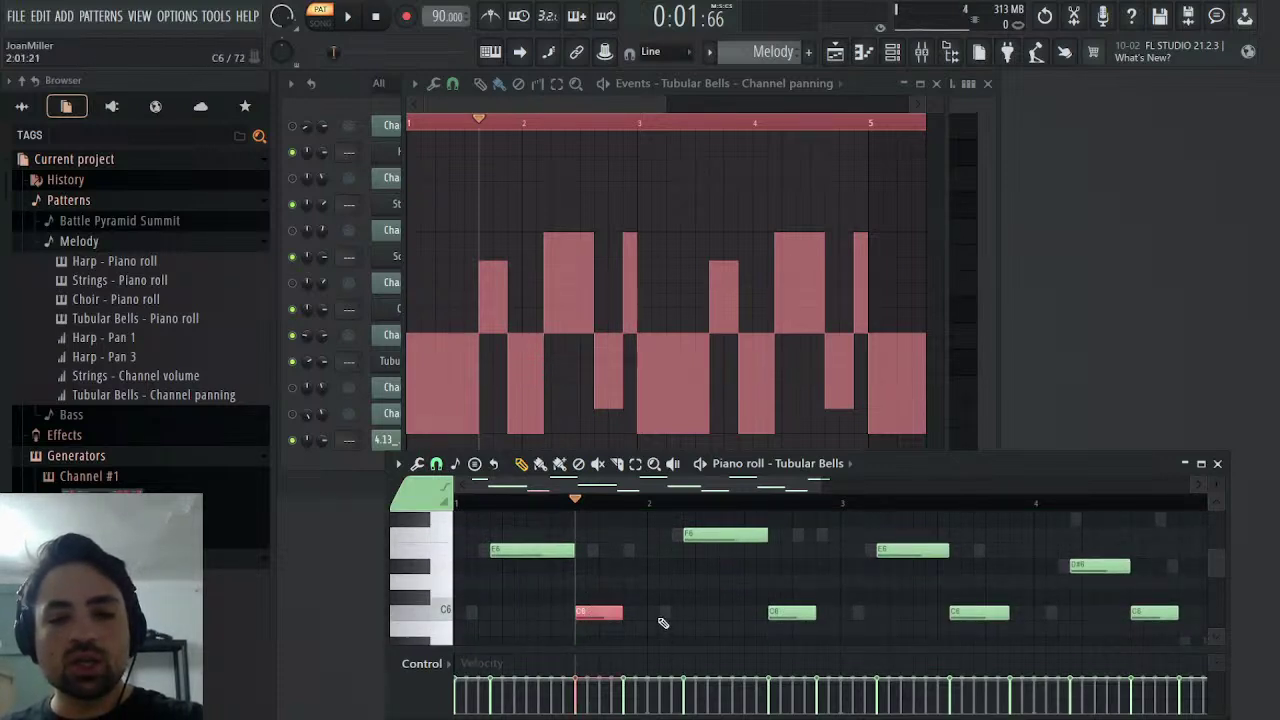
- Align the playhead with the right-panned event early in bar 2 and add the matching F6 note to the selection
{"action": "scroll", "coordinate": [665, 605], "scroll_direction": "up", "scroll_amount": 2}
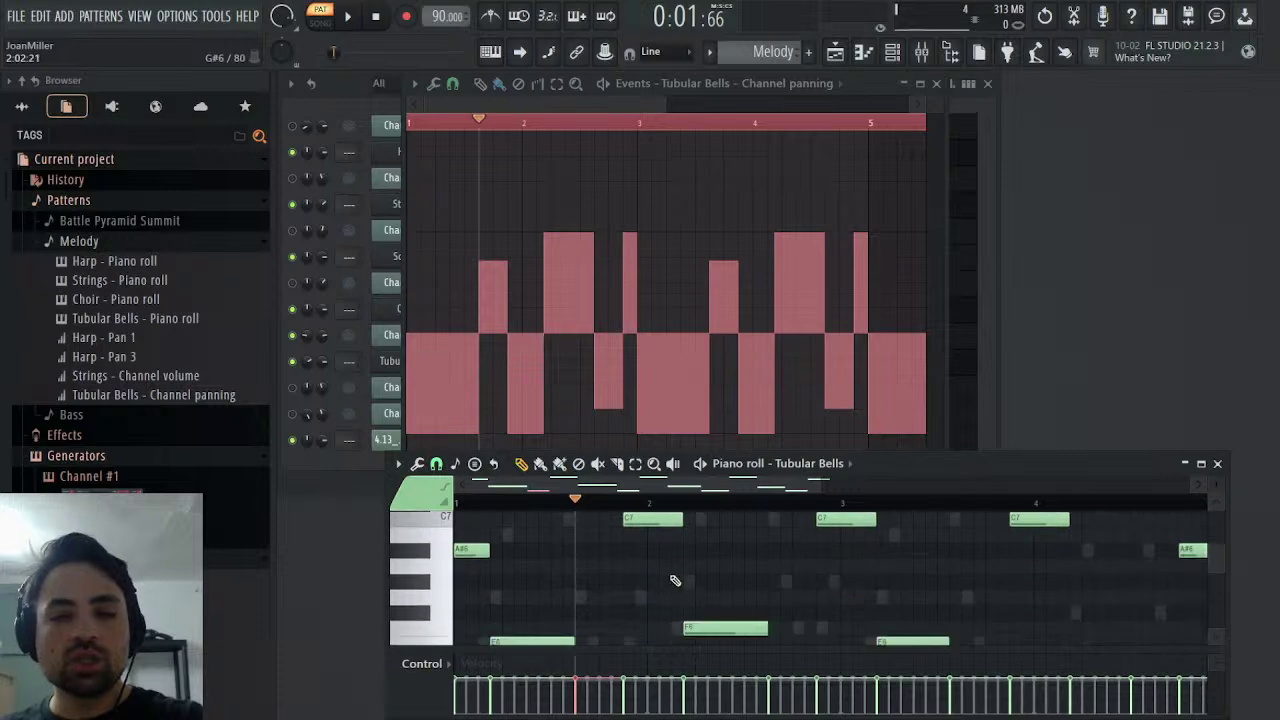
{"action": "scroll", "coordinate": [675, 580], "scroll_direction": "up", "scroll_amount": 2}
{"action": "scroll", "coordinate": [688, 560], "scroll_direction": "down", "scroll_amount": 2}
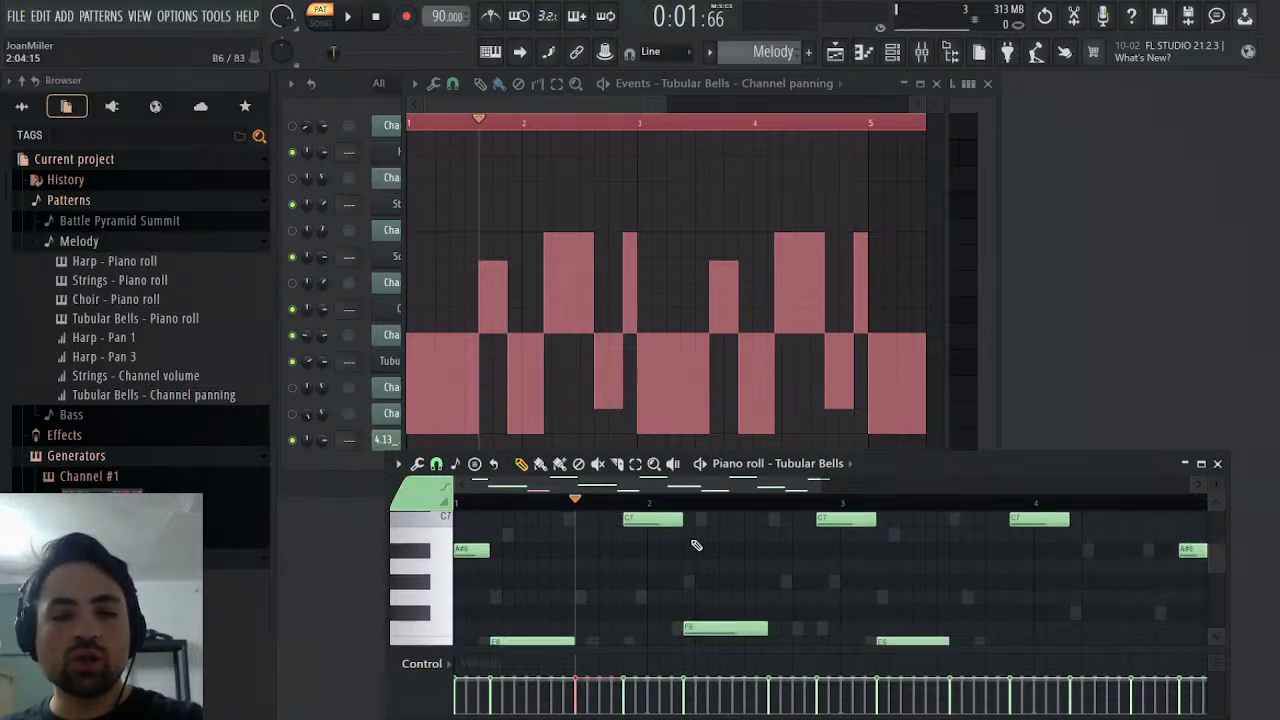
{"action": "left_click", "coordinate": [686, 501]}
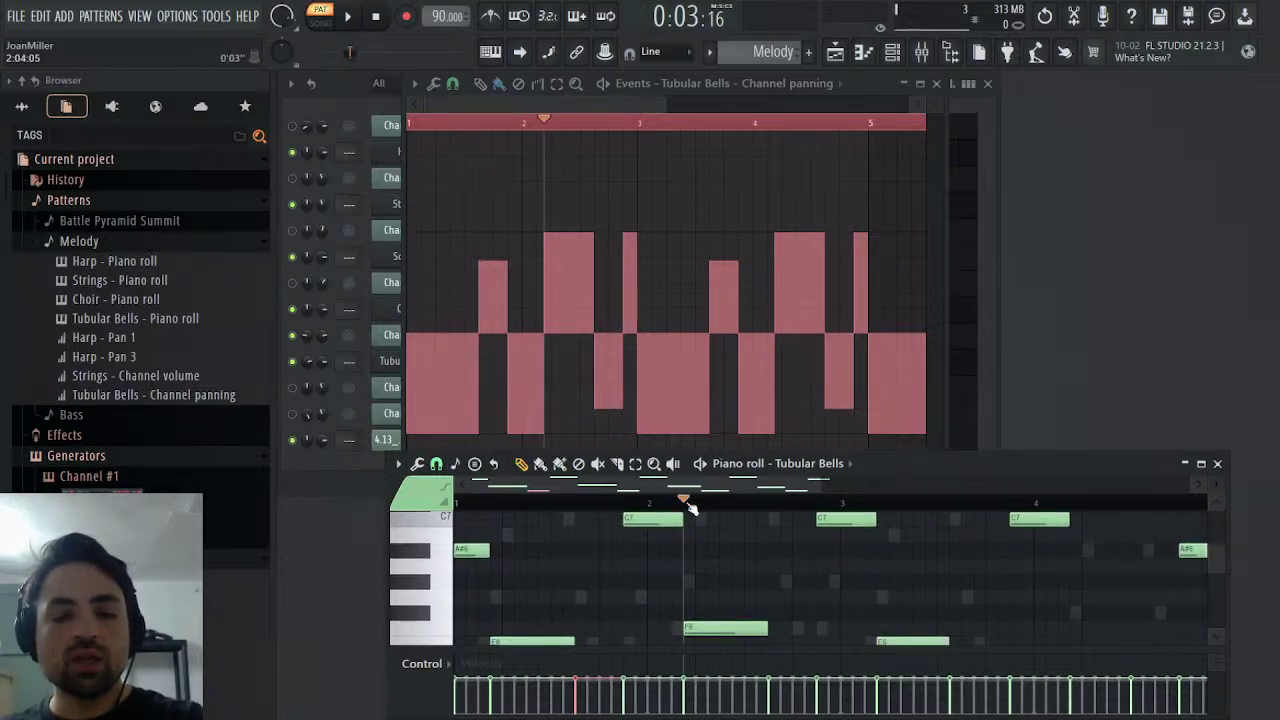
{"action": "scroll", "coordinate": [709, 600], "scroll_direction": "down", "scroll_amount": 2}
{"action": "left_click", "coordinate": [710, 532]}
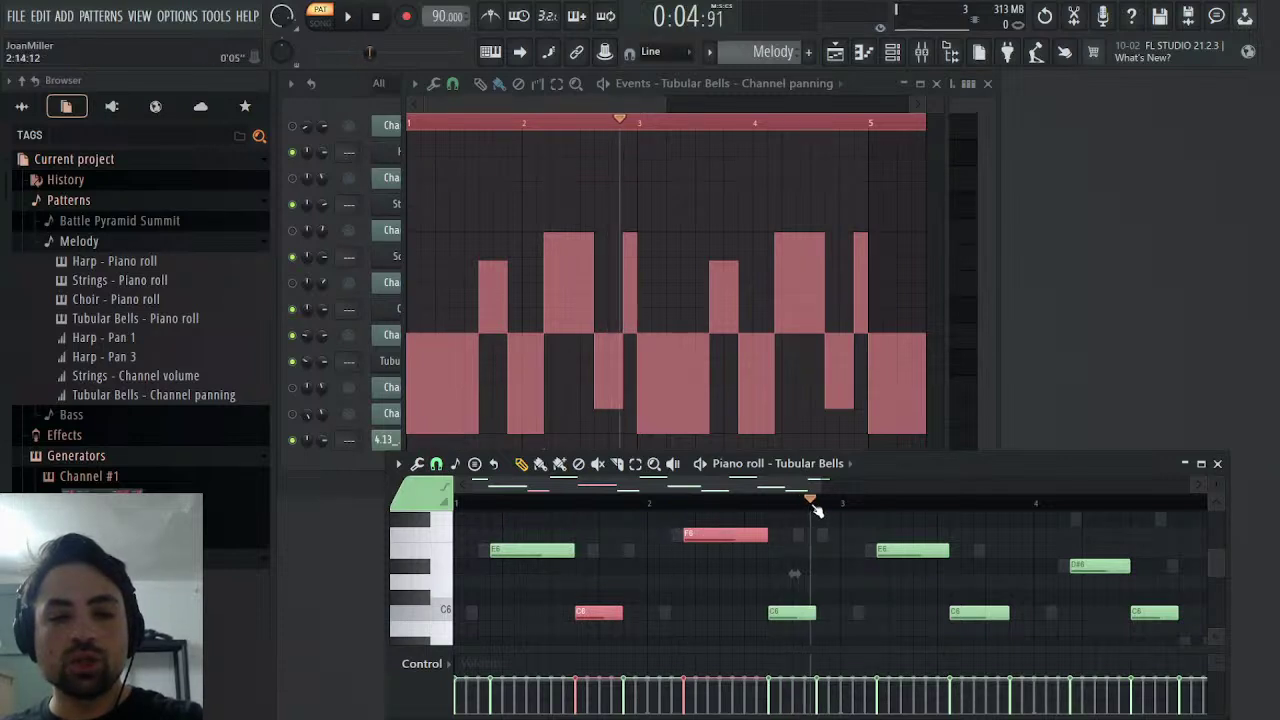
- Add the right-panned C7 note that starts just before bar 3 to the Tubular Bells selection
{"action": "scroll", "coordinate": [868, 585], "scroll_direction": "up", "scroll_amount": 3}
{"action": "scroll", "coordinate": [868, 585], "scroll_direction": "up", "scroll_amount": 1}
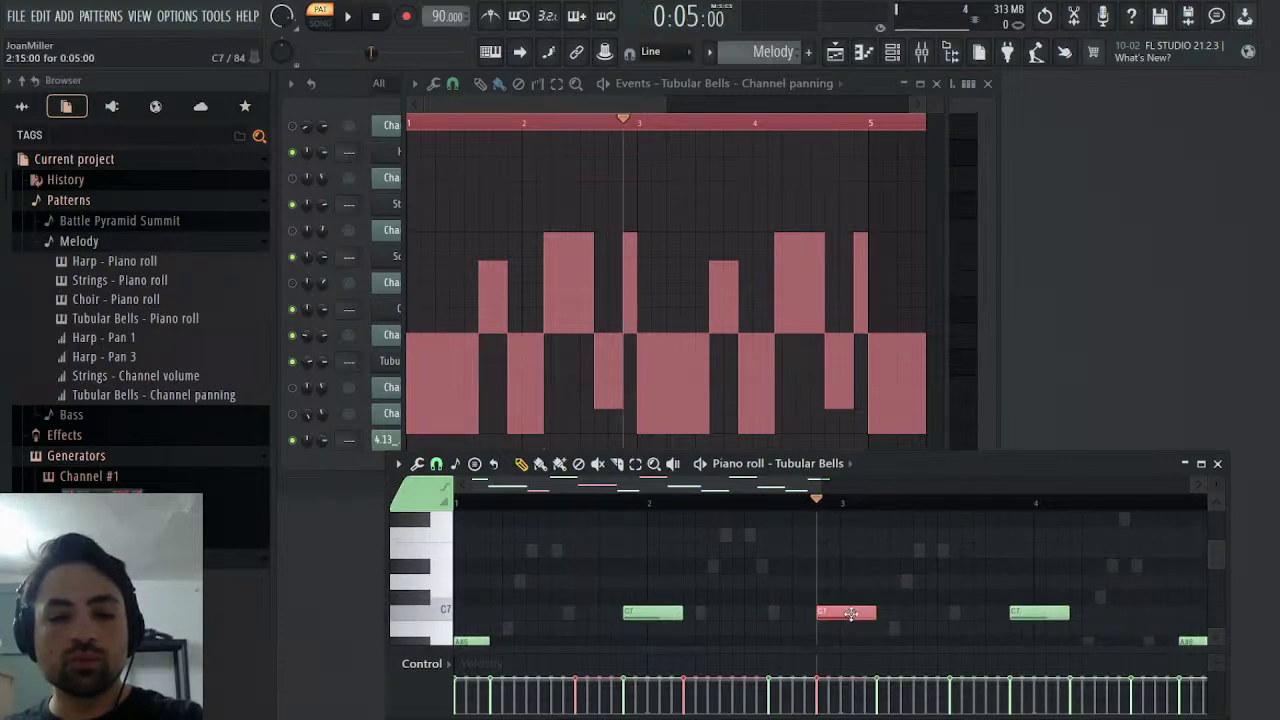
{"action": "scroll", "coordinate": [855, 612], "scroll_direction": "down", "scroll_amount": 3}
{"action": "scroll", "coordinate": [857, 611], "scroll_direction": "up", "scroll_amount": 3}
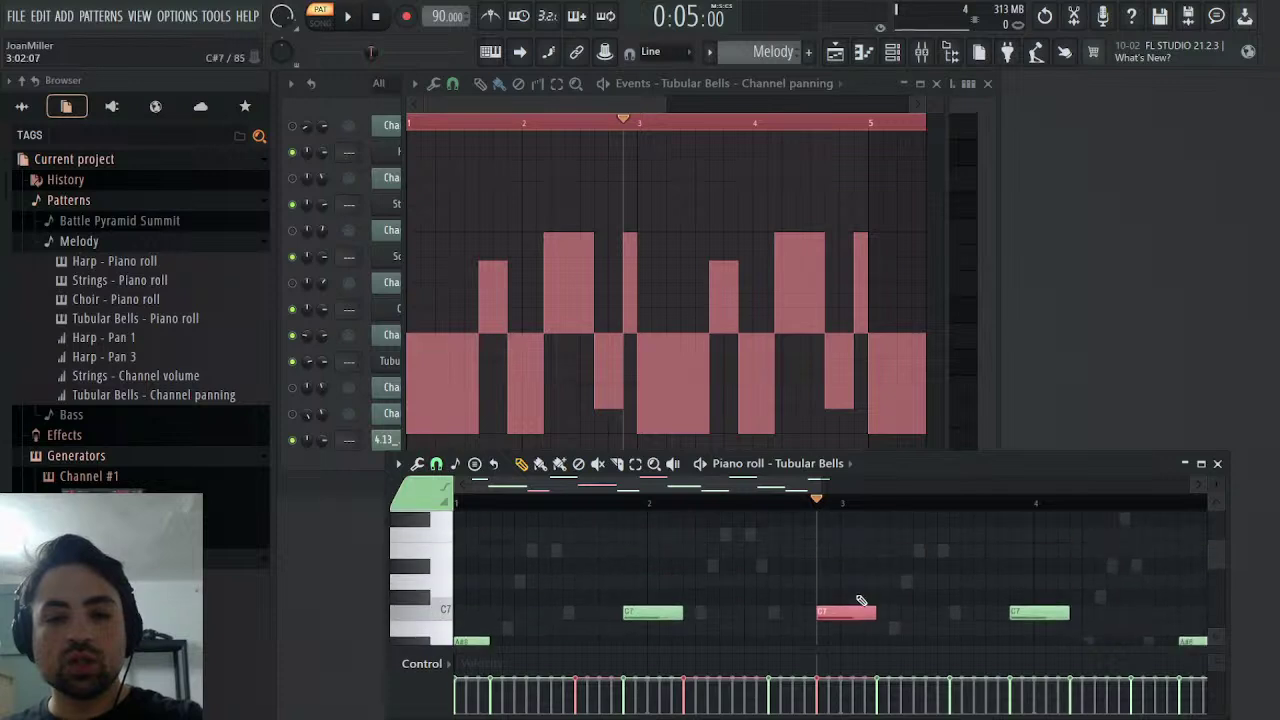
- Compare the Tubular Bells notes around bars 2 and 3 with the channel panning events above them
{"action": "scroll", "coordinate": [860, 600], "scroll_direction": "down", "scroll_amount": 2}
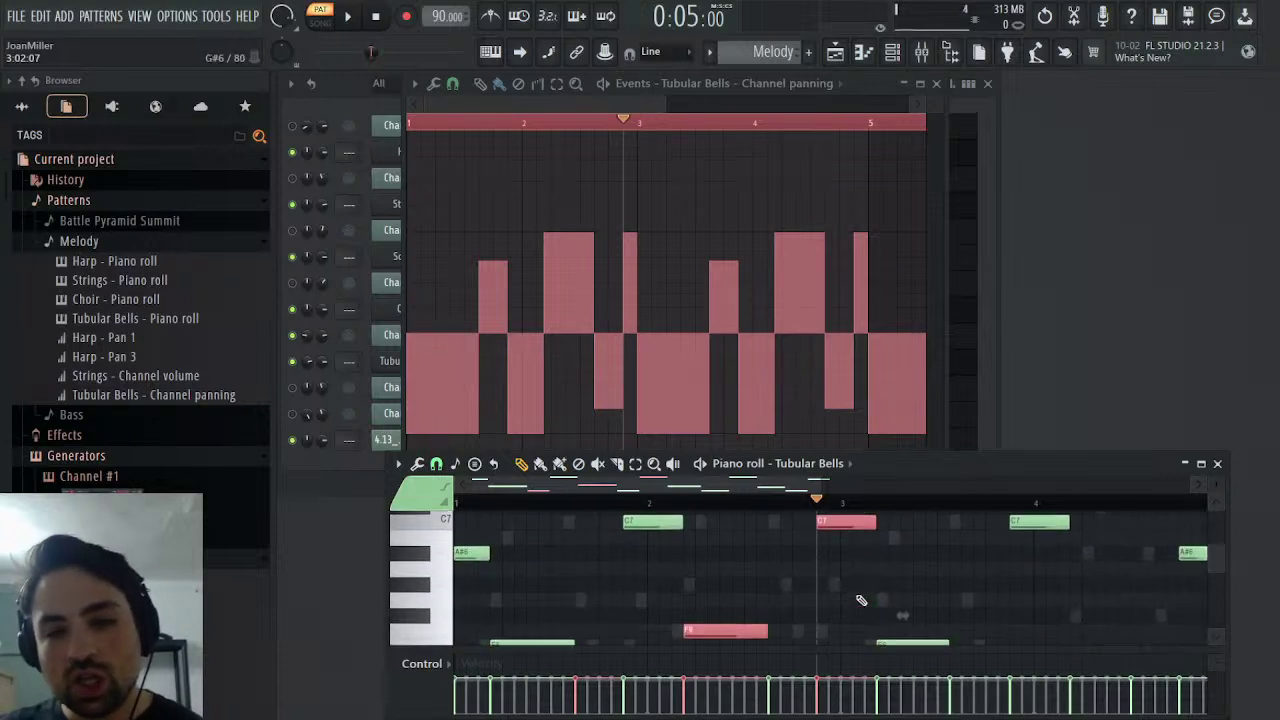
{"action": "scroll", "coordinate": [857, 598], "scroll_direction": "down", "scroll_amount": 2}
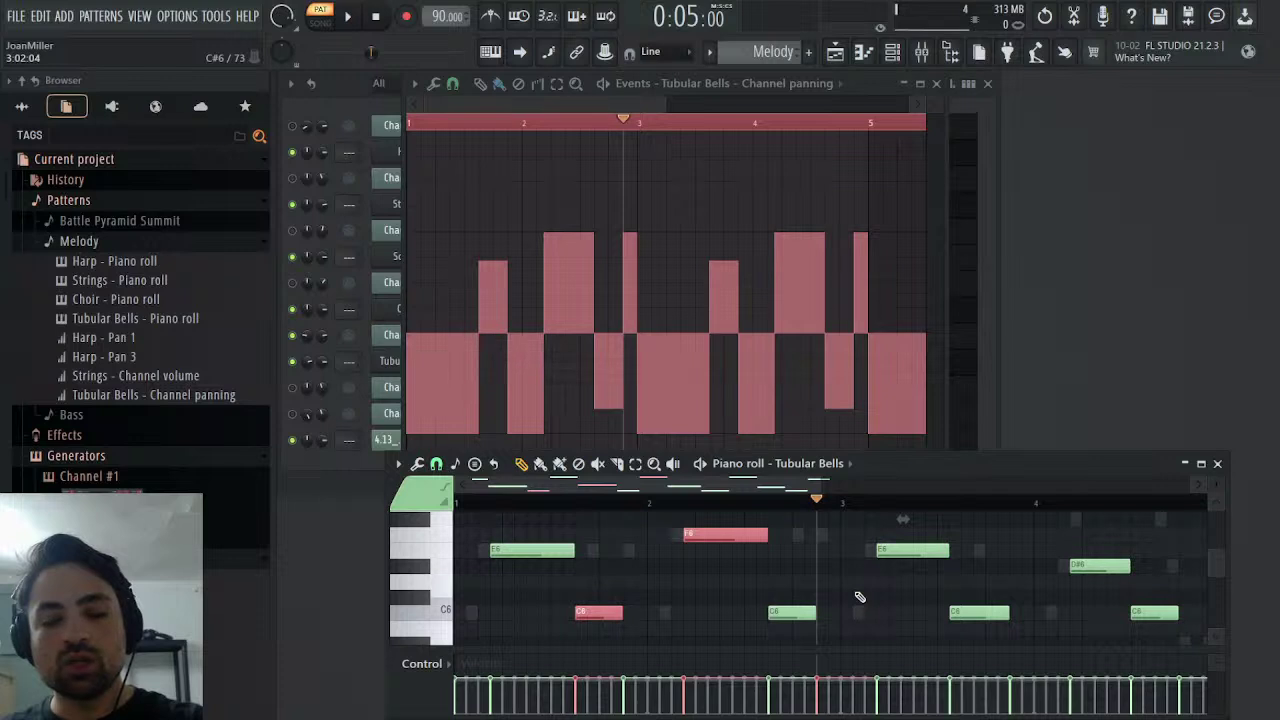
{"action": "scroll", "coordinate": [859, 597], "scroll_direction": "up", "scroll_amount": 2}
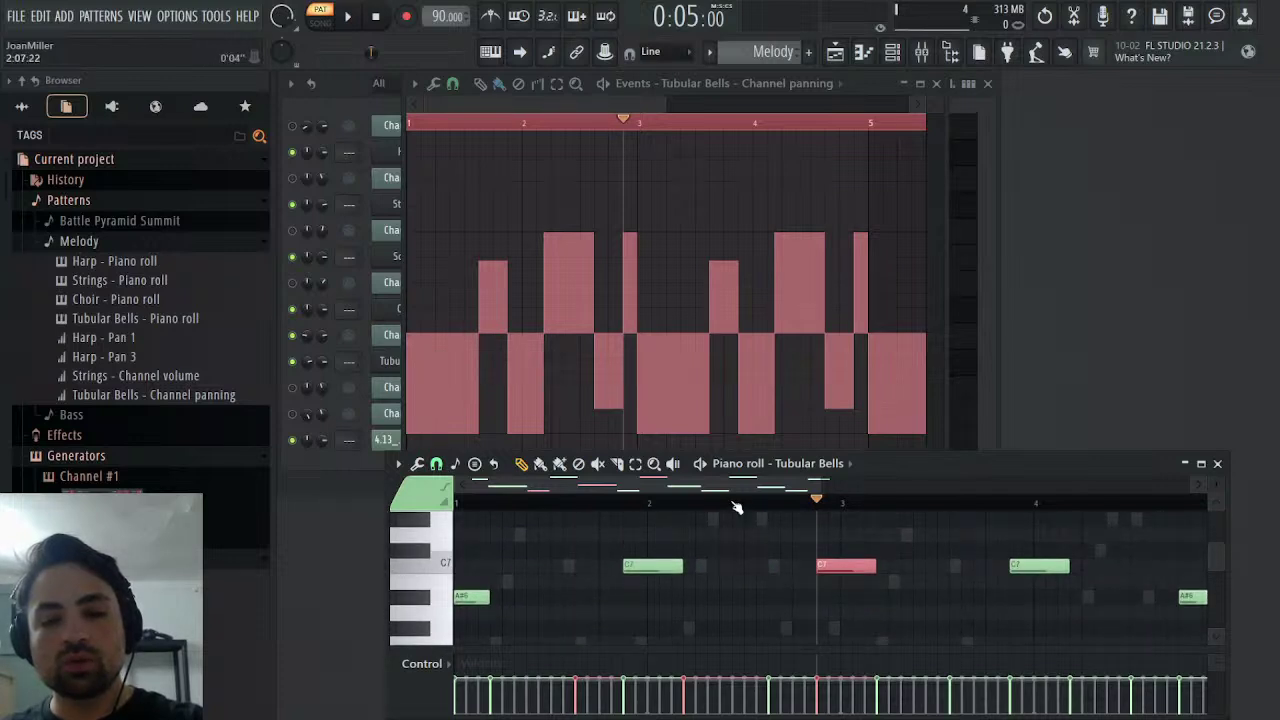
{"action": "scroll", "coordinate": [733, 504], "scroll_direction": "down", "scroll_amount": 1}
{"action": "scroll", "coordinate": [734, 545], "scroll_direction": "down", "scroll_amount": 2}
{"action": "scroll", "coordinate": [729, 543], "scroll_direction": "up", "scroll_amount": 1}
{"action": "left_click", "coordinate": [662, 501]}
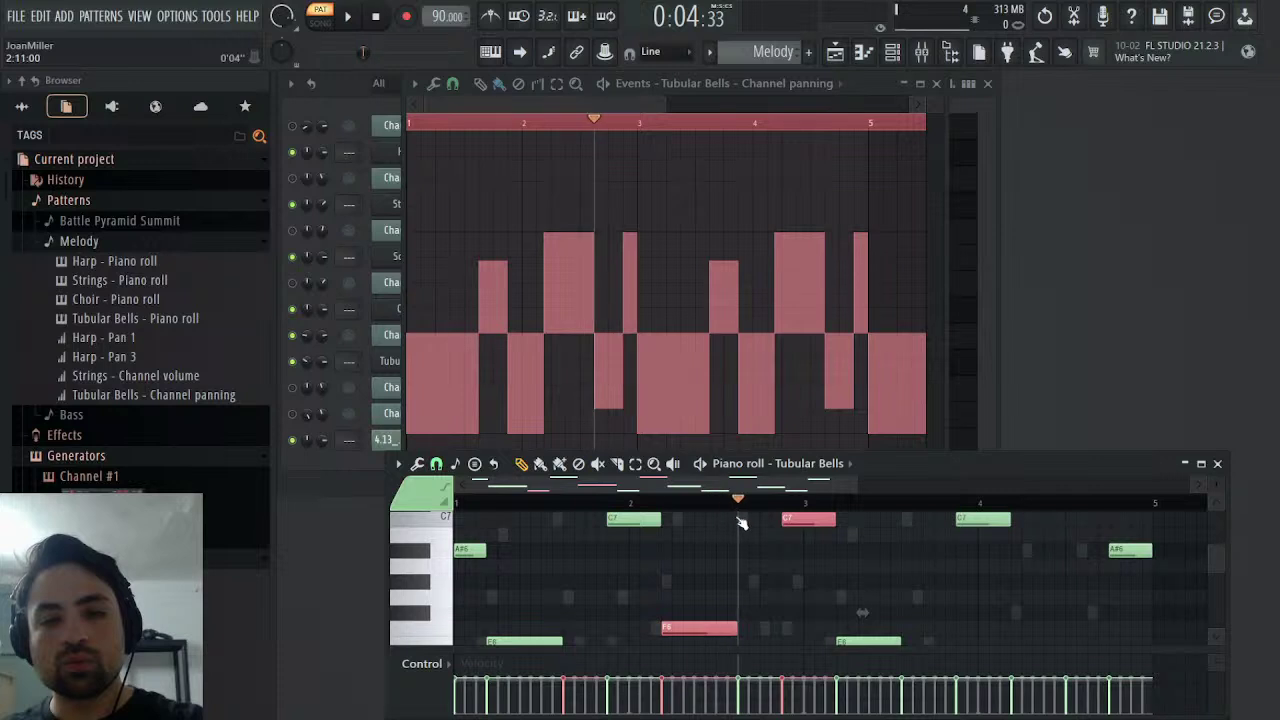
{"action": "scroll", "coordinate": [811, 611], "scroll_direction": "down", "scroll_amount": 2}
{"action": "scroll", "coordinate": [814, 611], "scroll_direction": "up", "scroll_amount": 2}
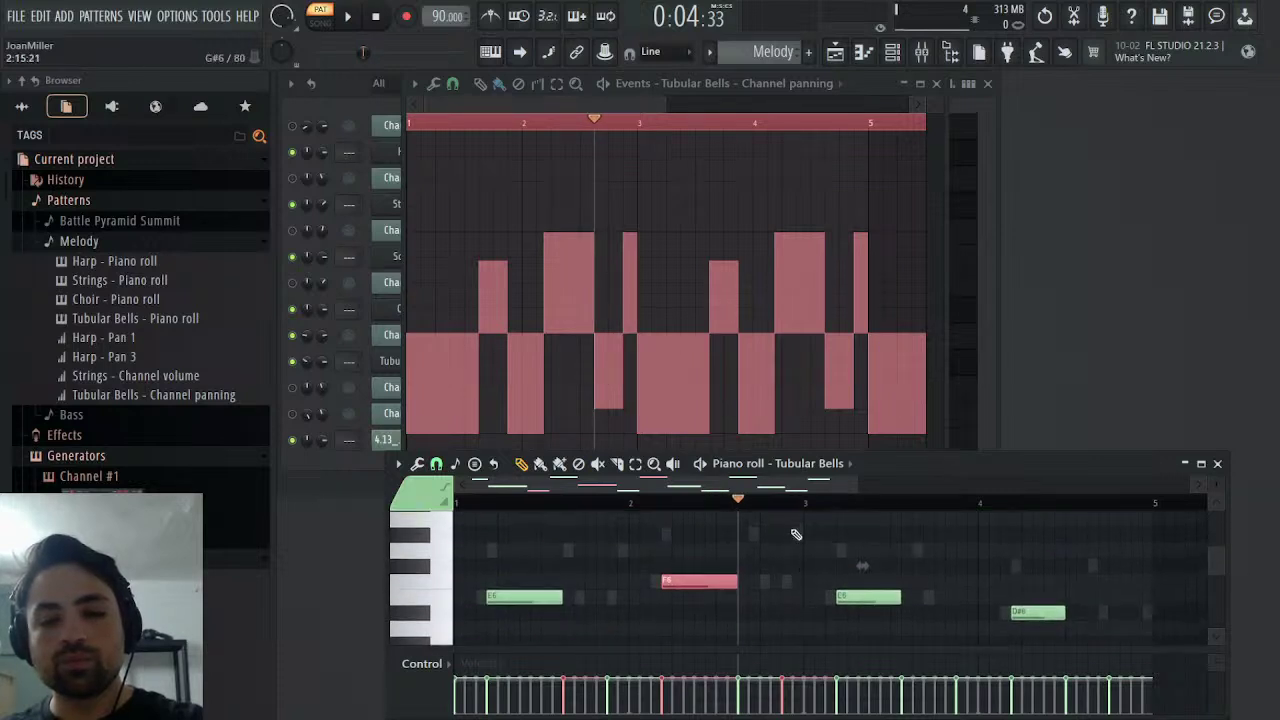
- Play the Melody pattern briefly from the C7 note just before bar 3 to check its panning
{"action": "left_click", "coordinate": [783, 501]}
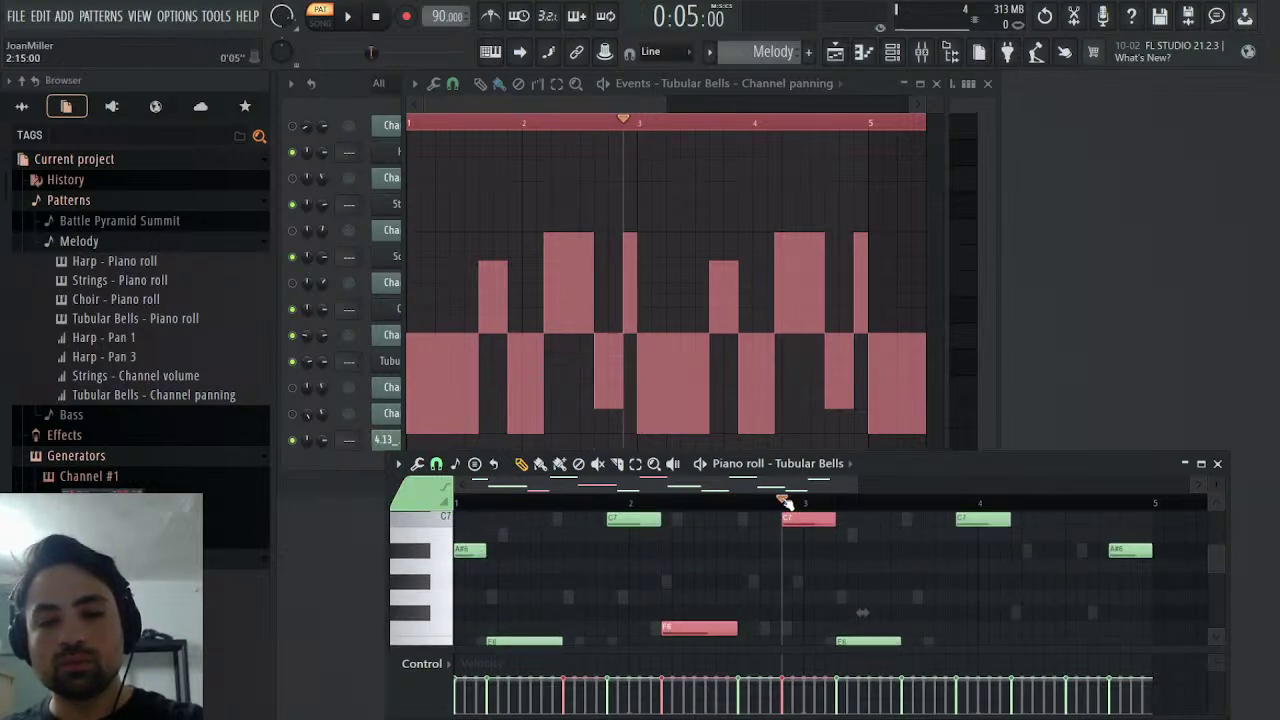
{"action": "key", "text": "space"}
{"action": "key", "text": "space"}
{"action": "key", "text": "space"}
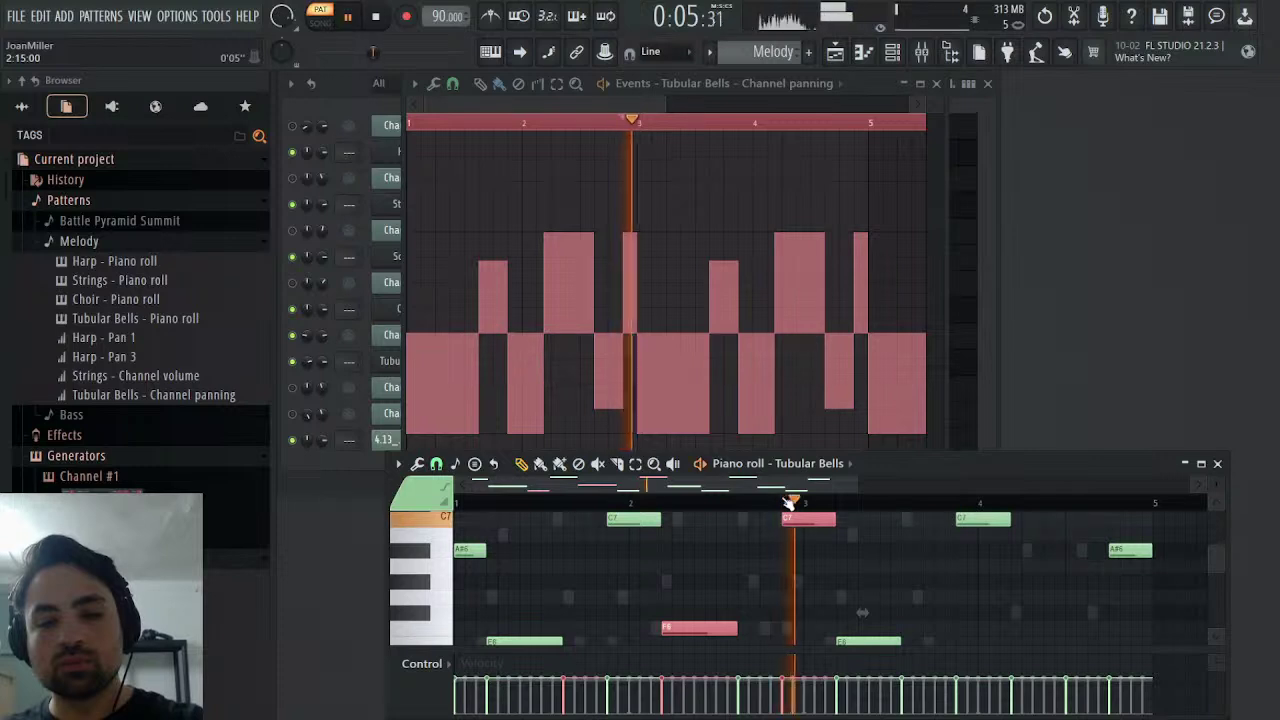
{"action": "key", "text": "space"}
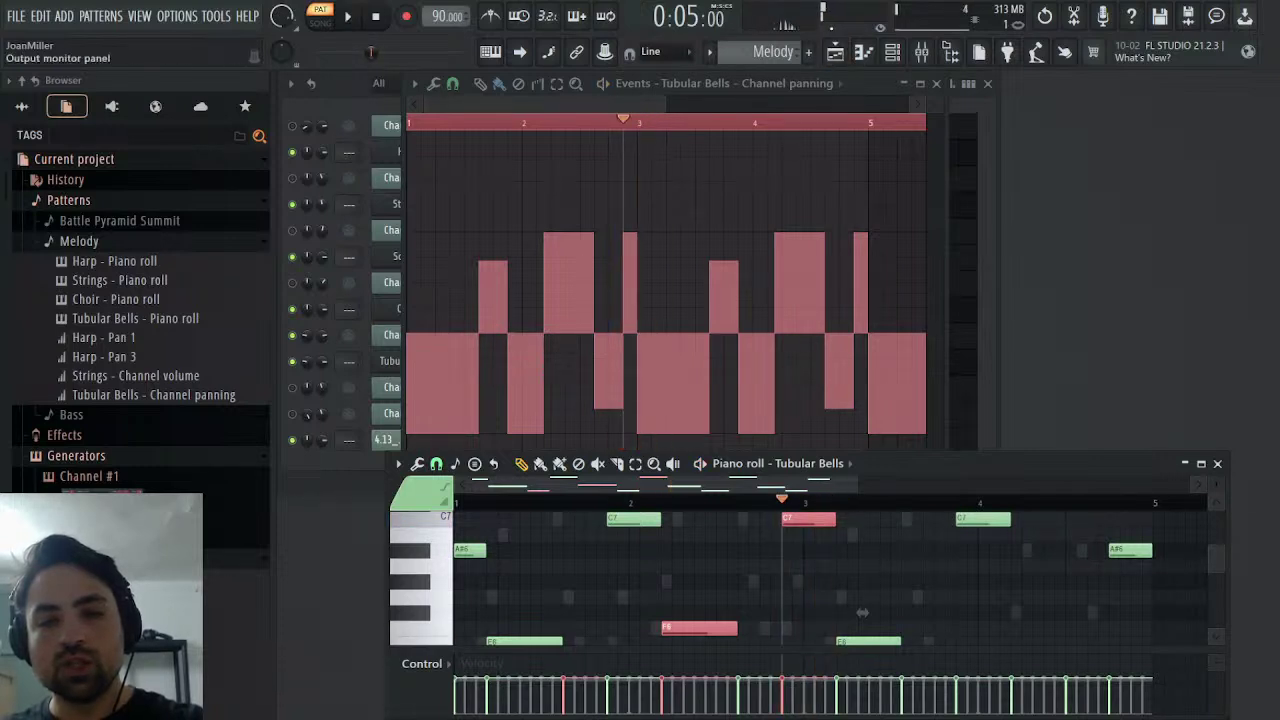
- Listen to the original 4.13_Battle_Pyramid_Summit recording in the playlist, and return to the Tubular Bells editors
{"action": "key", "text": "F5"}
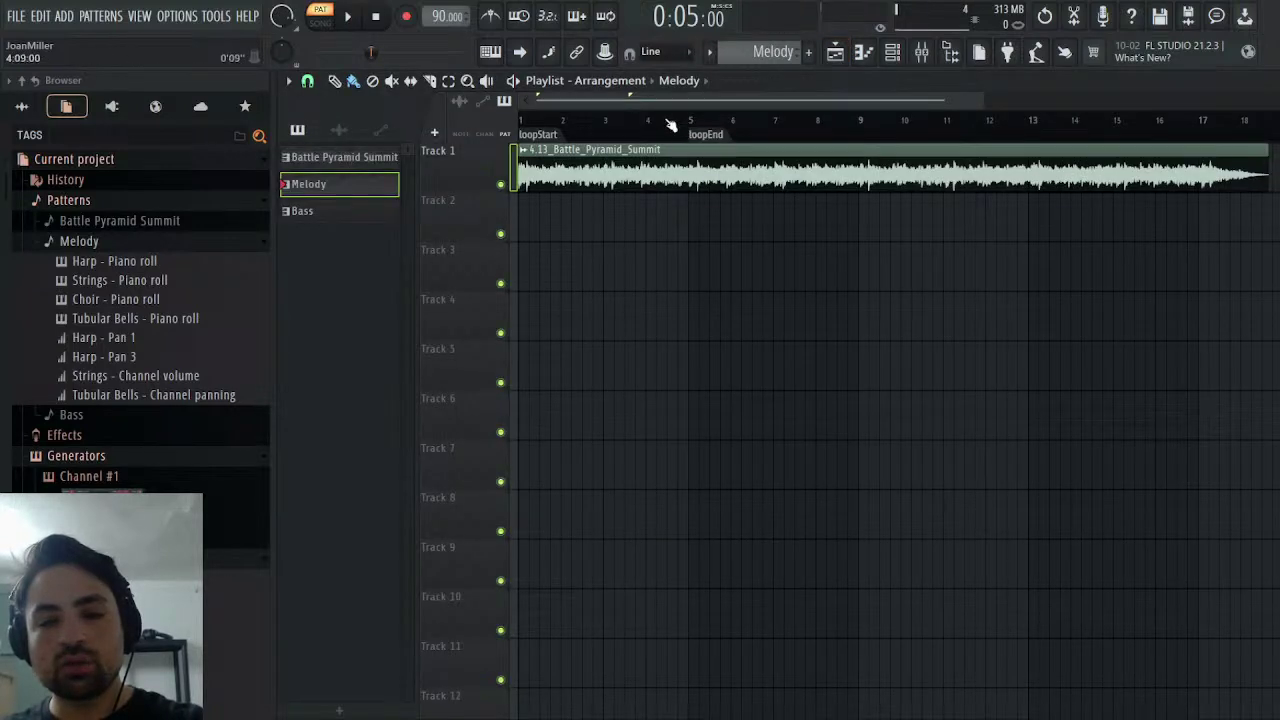
{"action": "key", "text": "space"}
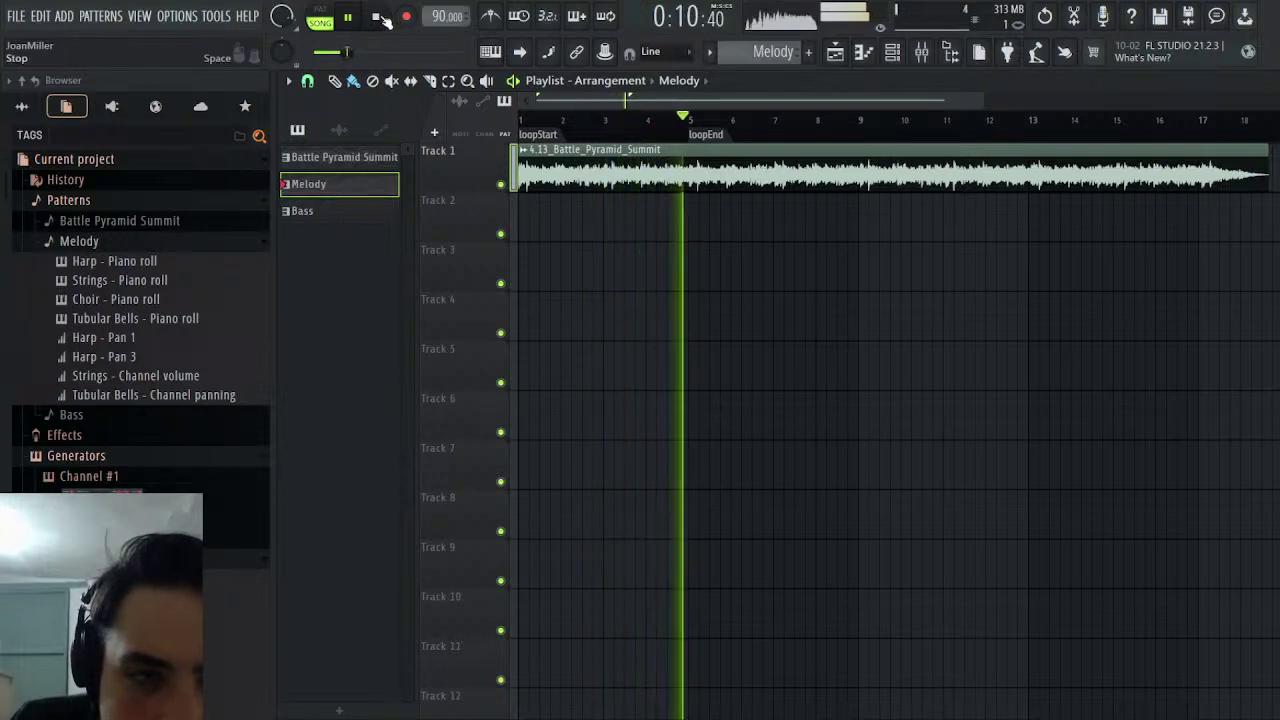
{"action": "key", "text": "space"}
{"action": "key", "text": "Escape"}
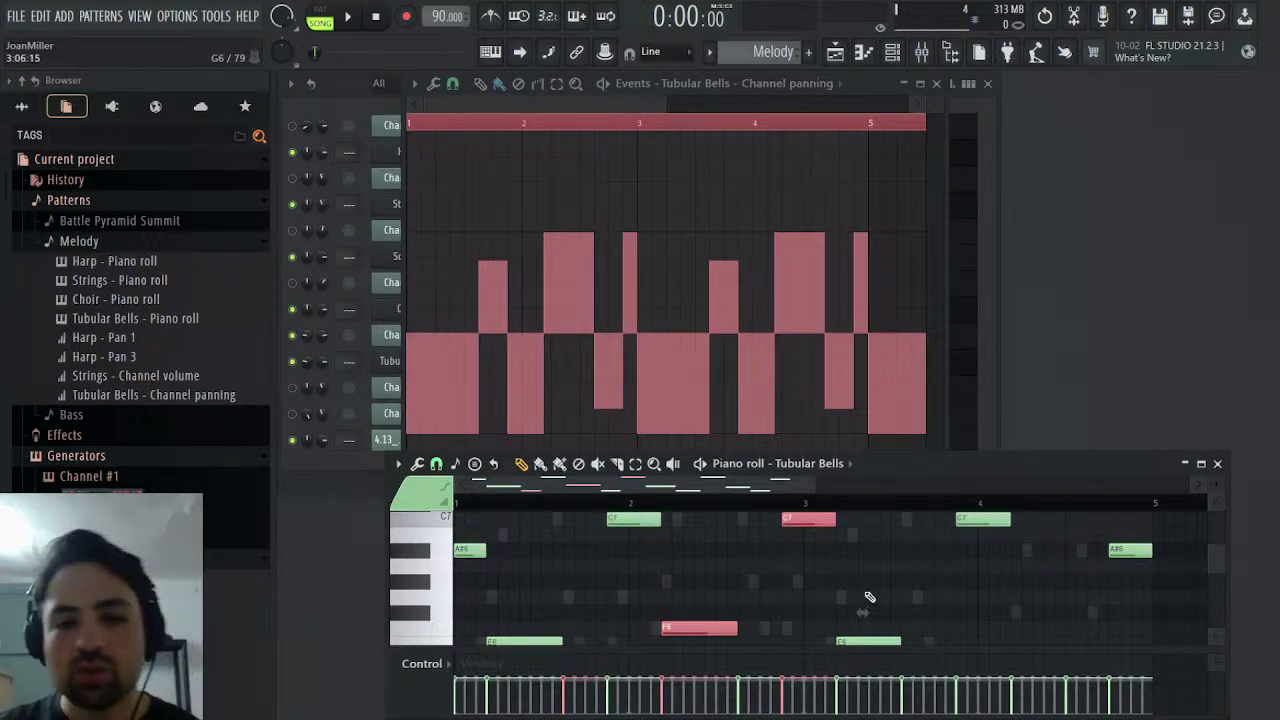
- Switch back to pattern mode and add the right-panned C6 note in the second half of bar 3 to the selection
{"action": "scroll", "coordinate": [870, 600], "scroll_direction": "down", "scroll_amount": 3}
{"action": "scroll", "coordinate": [895, 610], "scroll_direction": "up", "scroll_amount": 2}
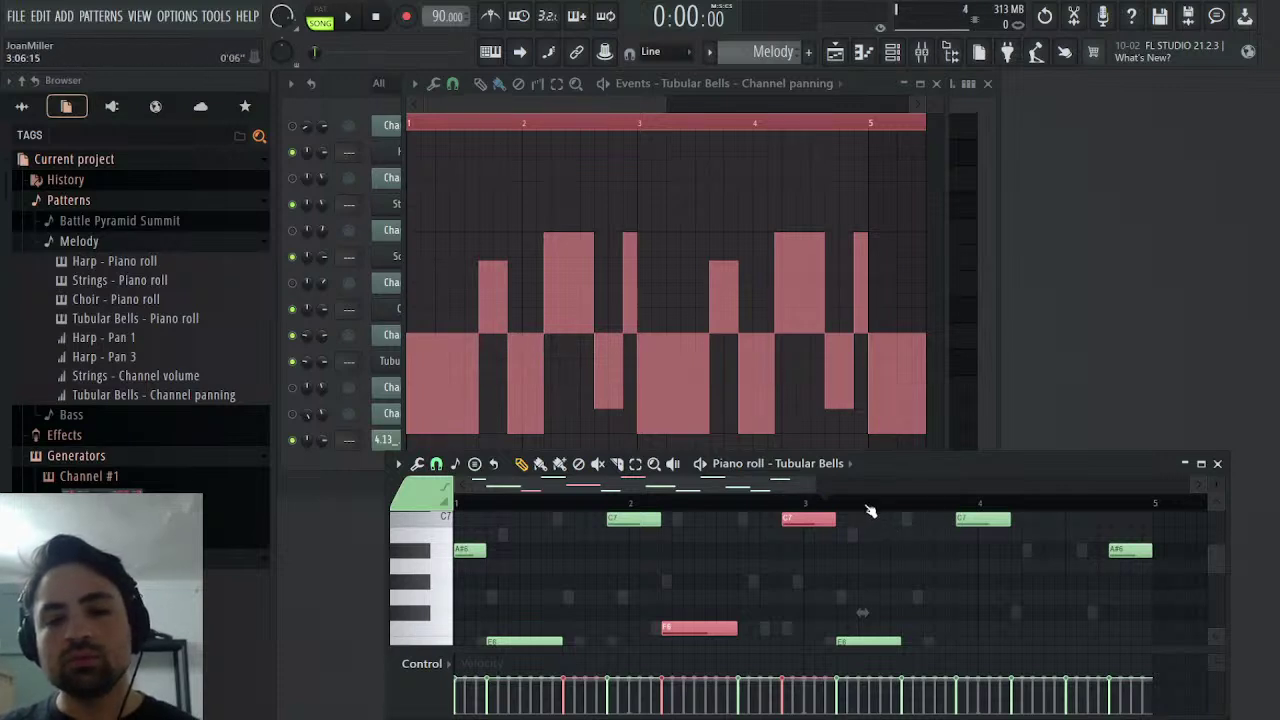
{"action": "scroll", "coordinate": [880, 548], "scroll_direction": "down", "scroll_amount": 4}
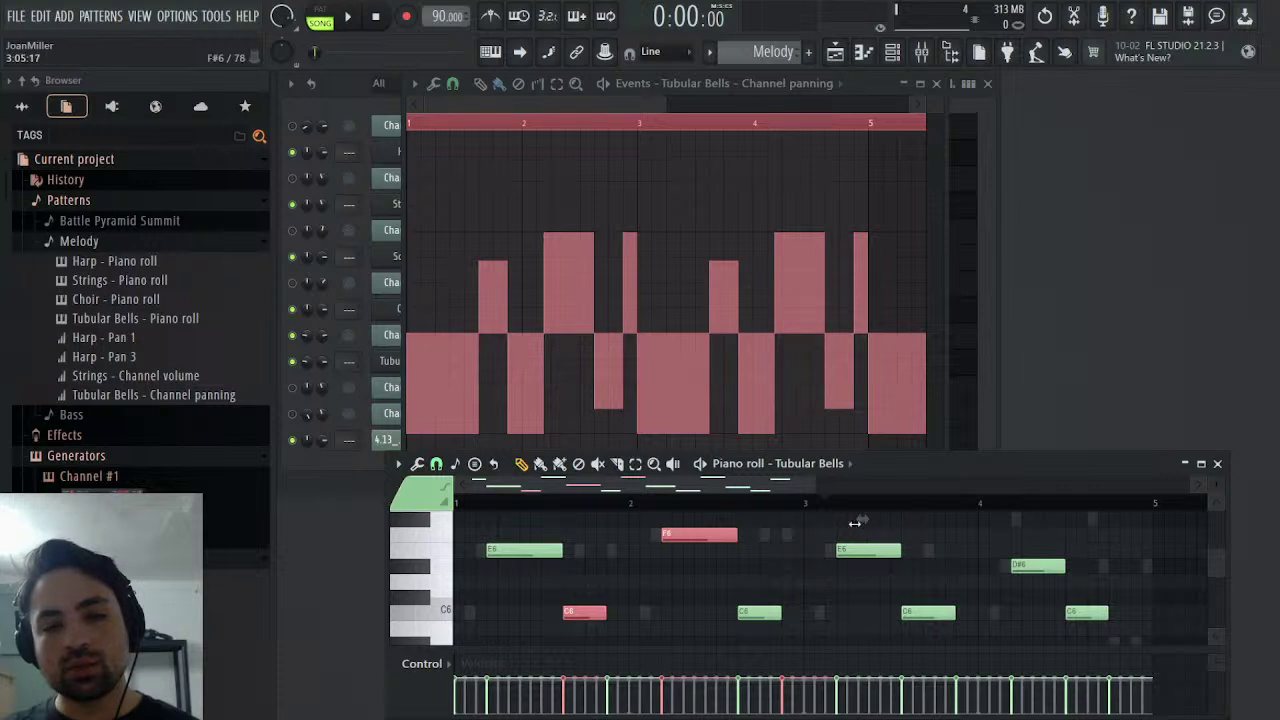
{"action": "left_click", "coordinate": [320, 16]}
{"action": "left_click", "coordinate": [827, 501]}
{"action": "left_click_drag", "start_coordinate": [829, 501], "coordinate": [908, 519]}
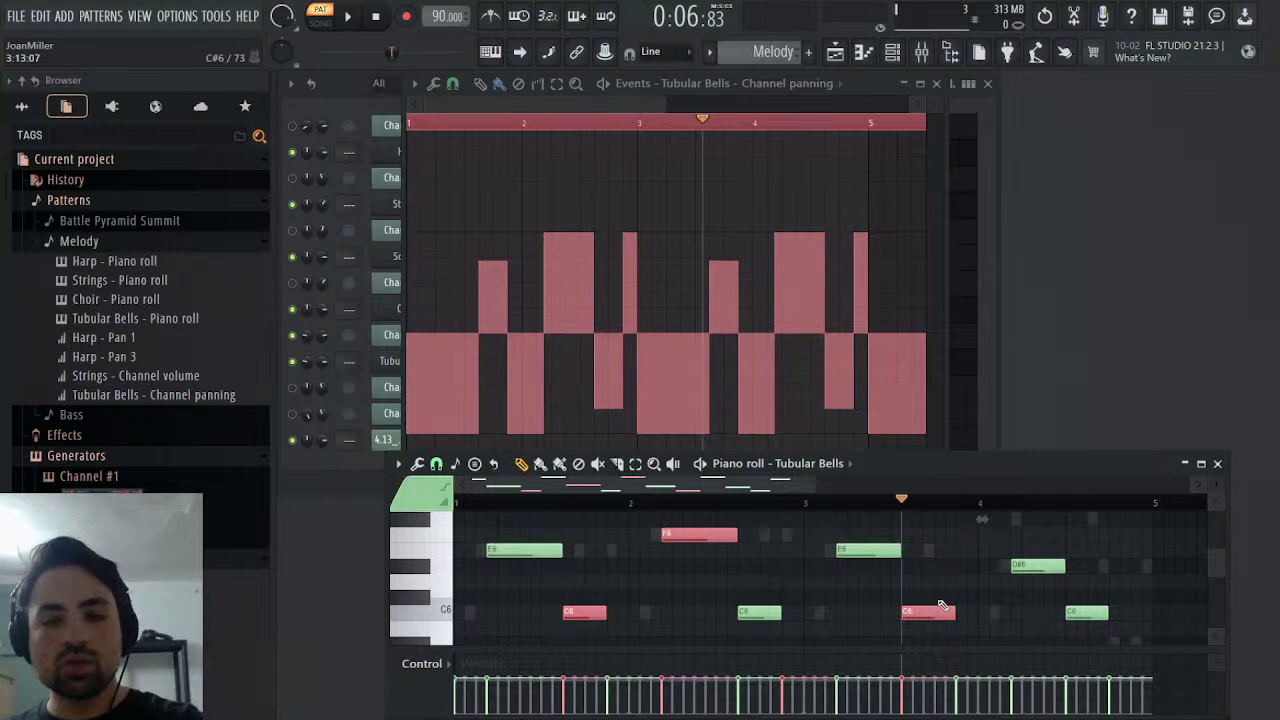
- Align the playhead with the right-panned event in bar 4 and add the matching D#6 note to the selection
{"action": "scroll", "coordinate": [942, 605], "scroll_direction": "up", "scroll_amount": 3}
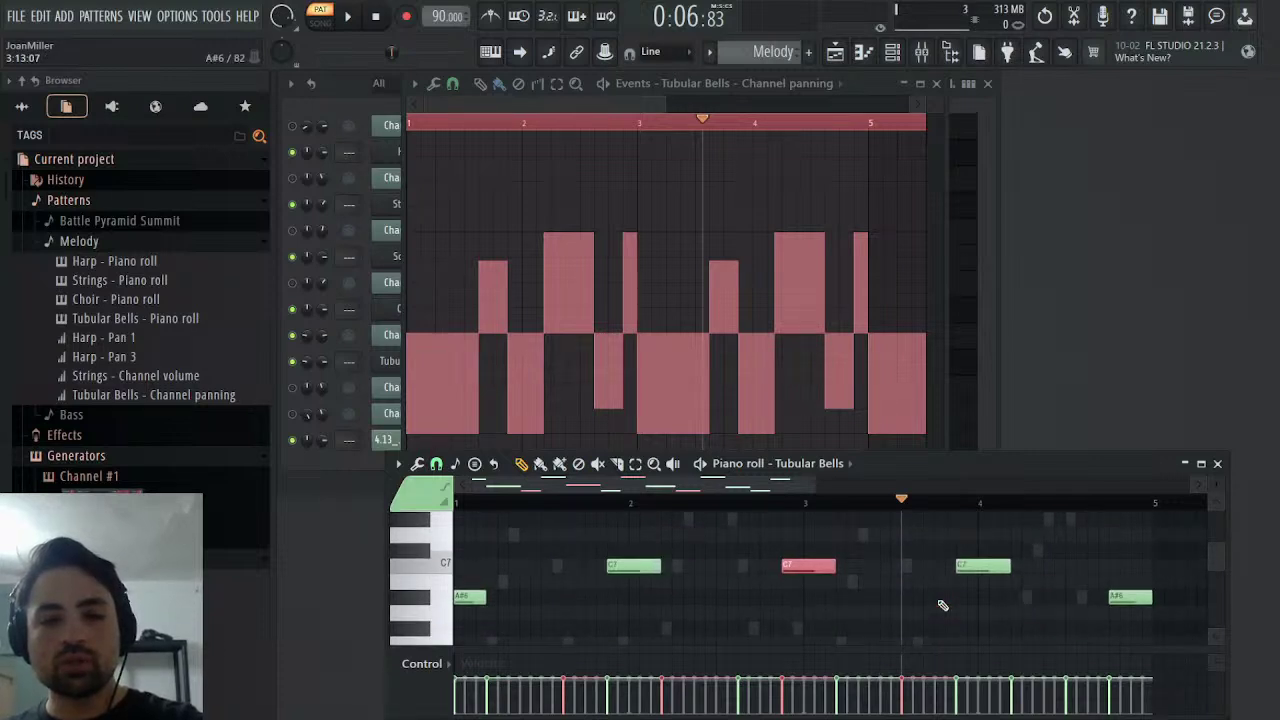
{"action": "left_click", "coordinate": [953, 505]}
{"action": "left_click_drag", "start_coordinate": [955, 506], "coordinate": [1014, 516]}
{"action": "scroll", "coordinate": [1065, 603], "scroll_direction": "down", "scroll_amount": 4}
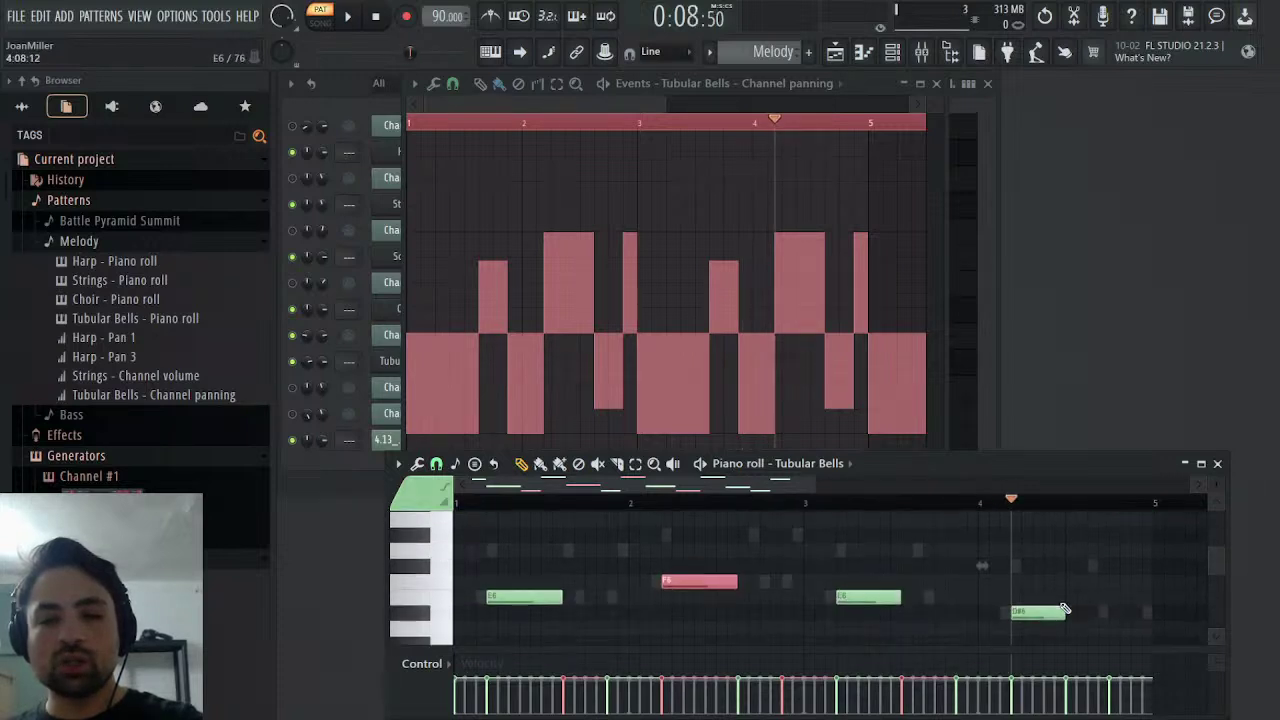
{"action": "left_click", "coordinate": [1043, 565], "text": "ctrl+shift"}
- Check the final right-panned event against the last notes and add the A#6 note at the end of bar 4 to the selection
{"action": "left_click_drag", "start_coordinate": [750, 487], "coordinate": [907, 487]}
{"action": "scroll", "coordinate": [907, 587], "scroll_direction": "up", "scroll_amount": 4}
{"action": "scroll", "coordinate": [907, 587], "scroll_direction": "down", "scroll_amount": 4}
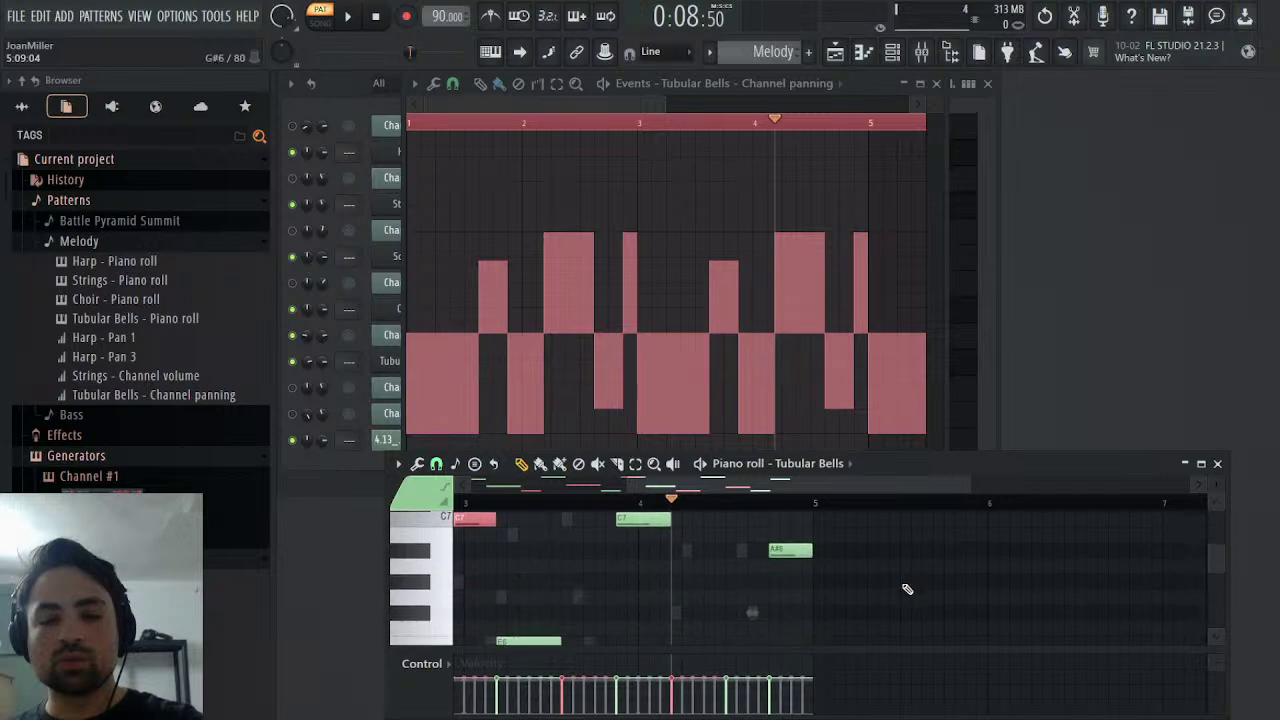
{"action": "left_click", "coordinate": [858, 123]}
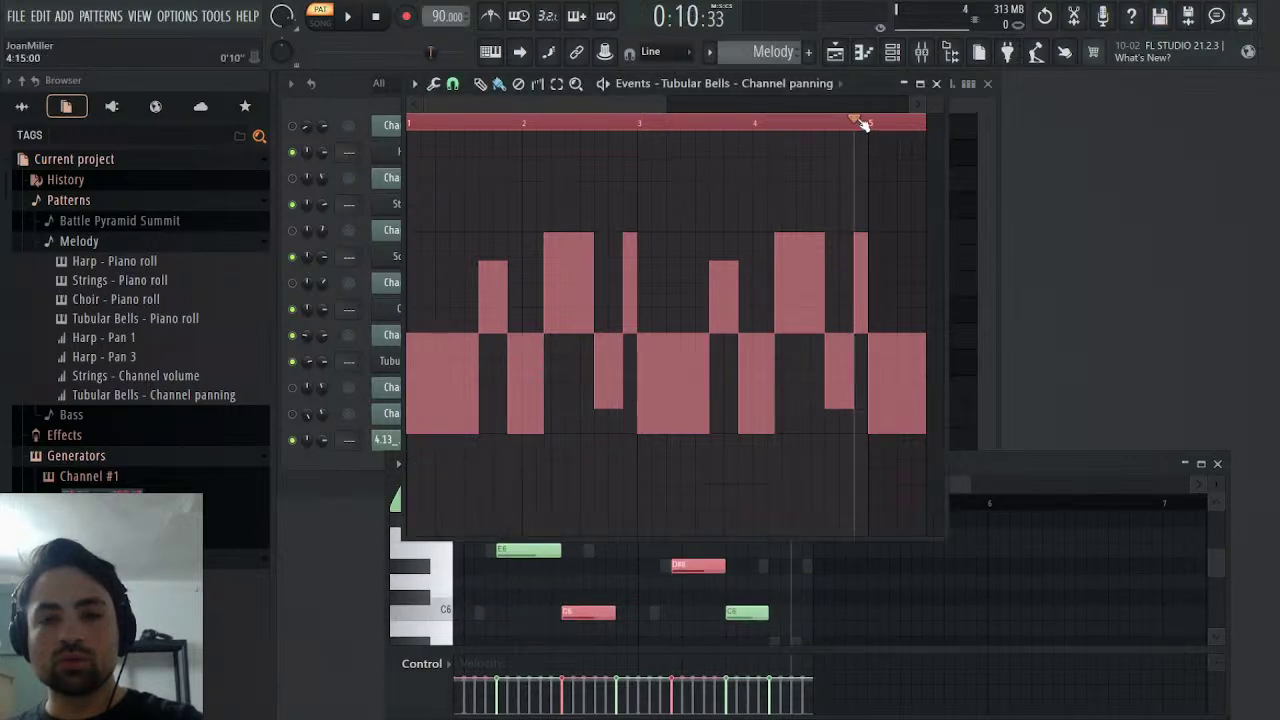
{"action": "scroll", "coordinate": [886, 624], "scroll_direction": "up", "scroll_amount": 3}
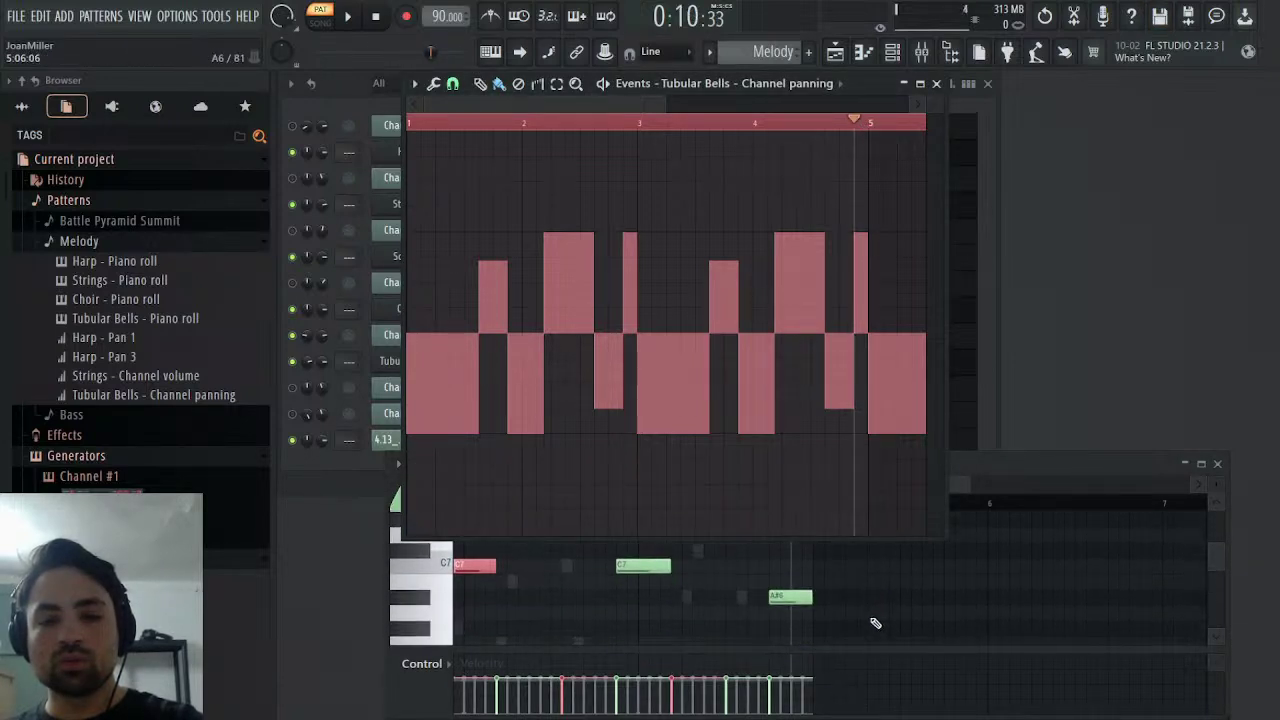
{"action": "scroll", "coordinate": [856, 615], "scroll_direction": "down", "scroll_amount": 1}
{"action": "scroll", "coordinate": [847, 609], "scroll_direction": "up", "scroll_amount": 1}
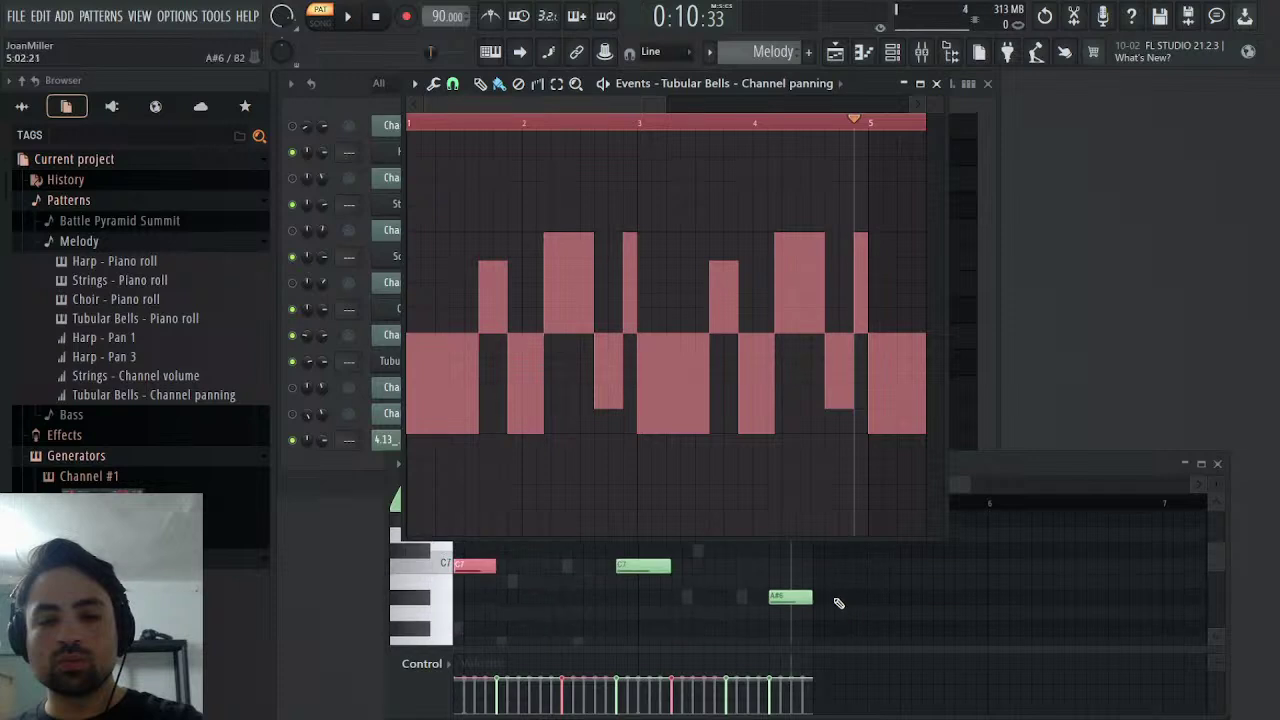
{"action": "left_click", "coordinate": [974, 465]}
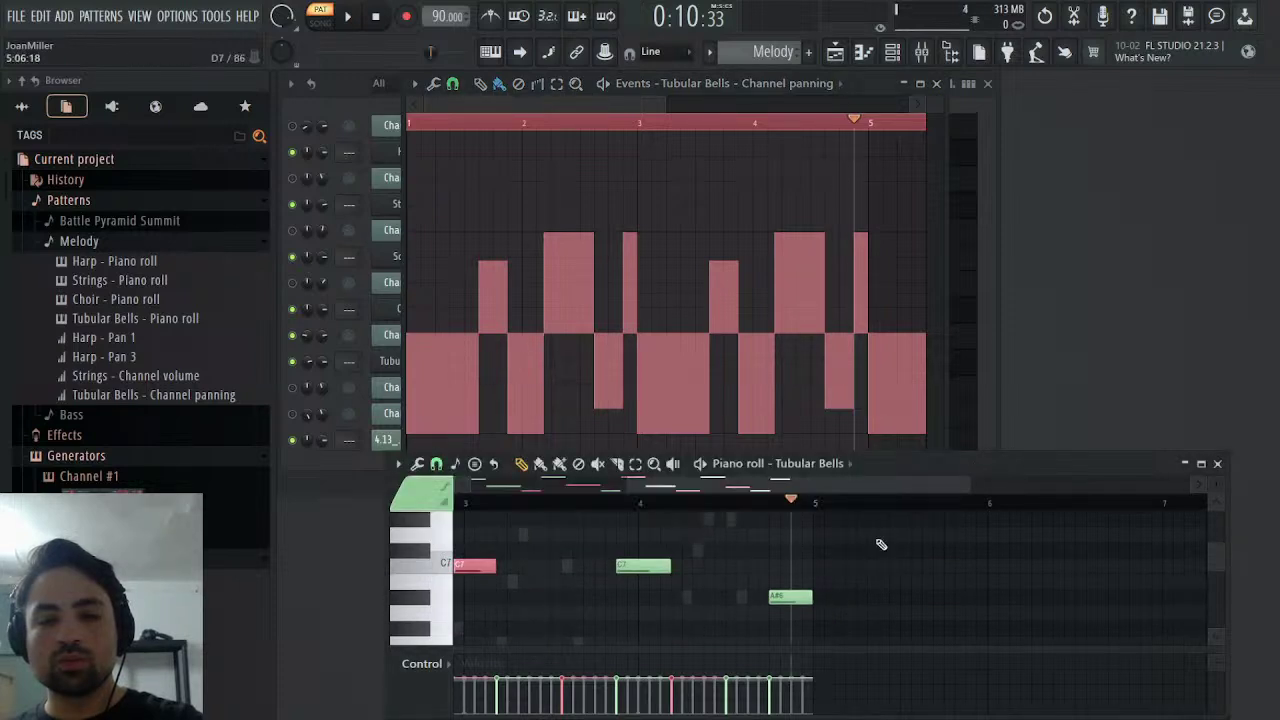
{"action": "left_click", "coordinate": [773, 502]}
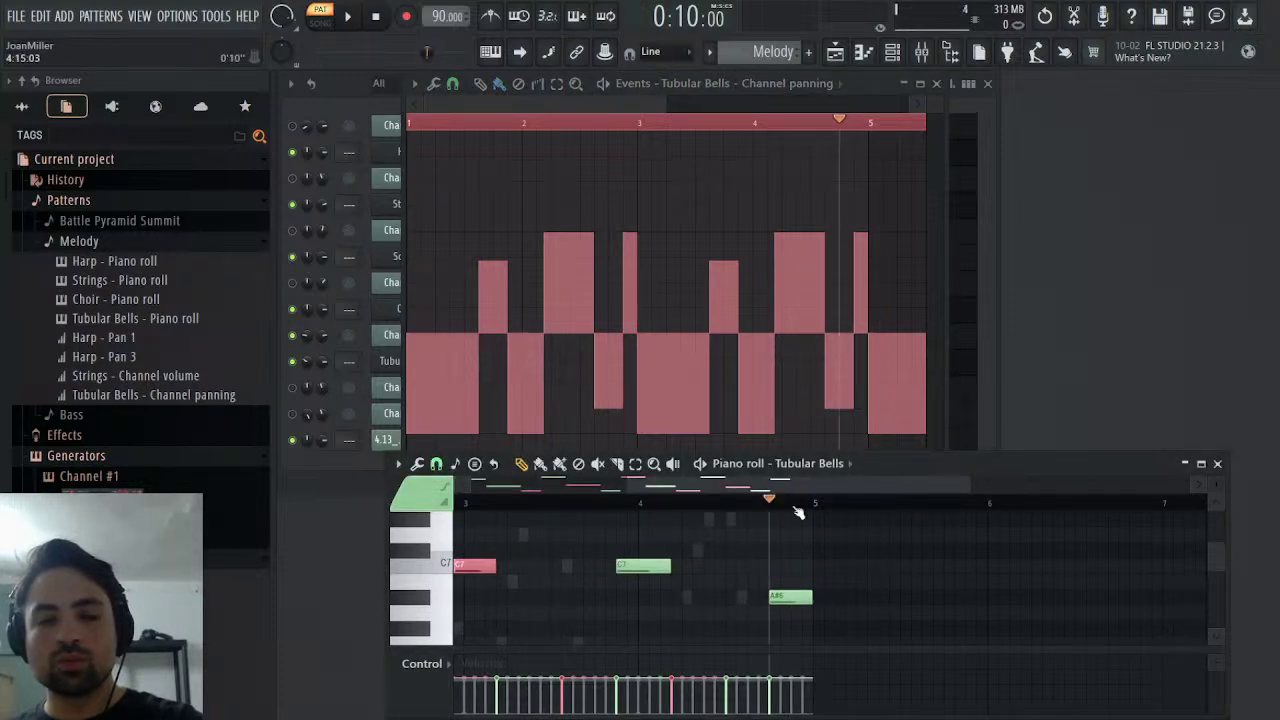
{"action": "scroll", "coordinate": [895, 552], "scroll_direction": "down", "scroll_amount": 4}
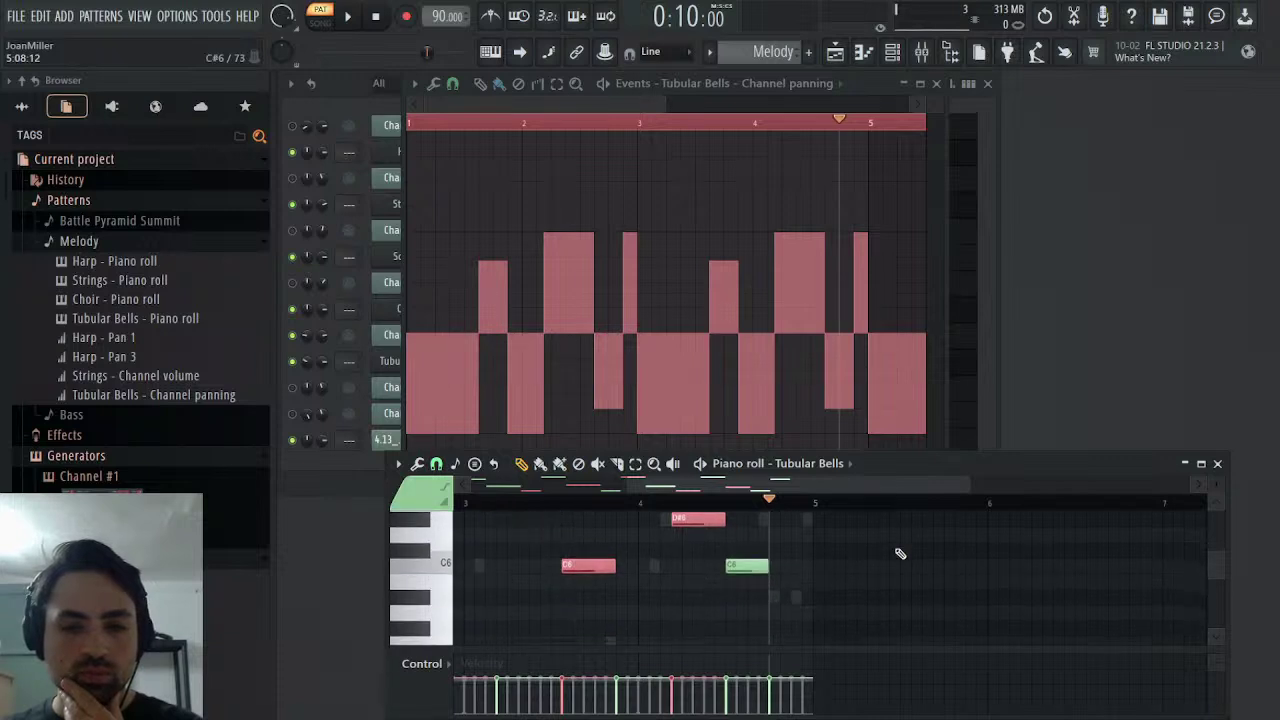
{"action": "scroll", "coordinate": [900, 553], "scroll_direction": "up", "scroll_amount": 4}
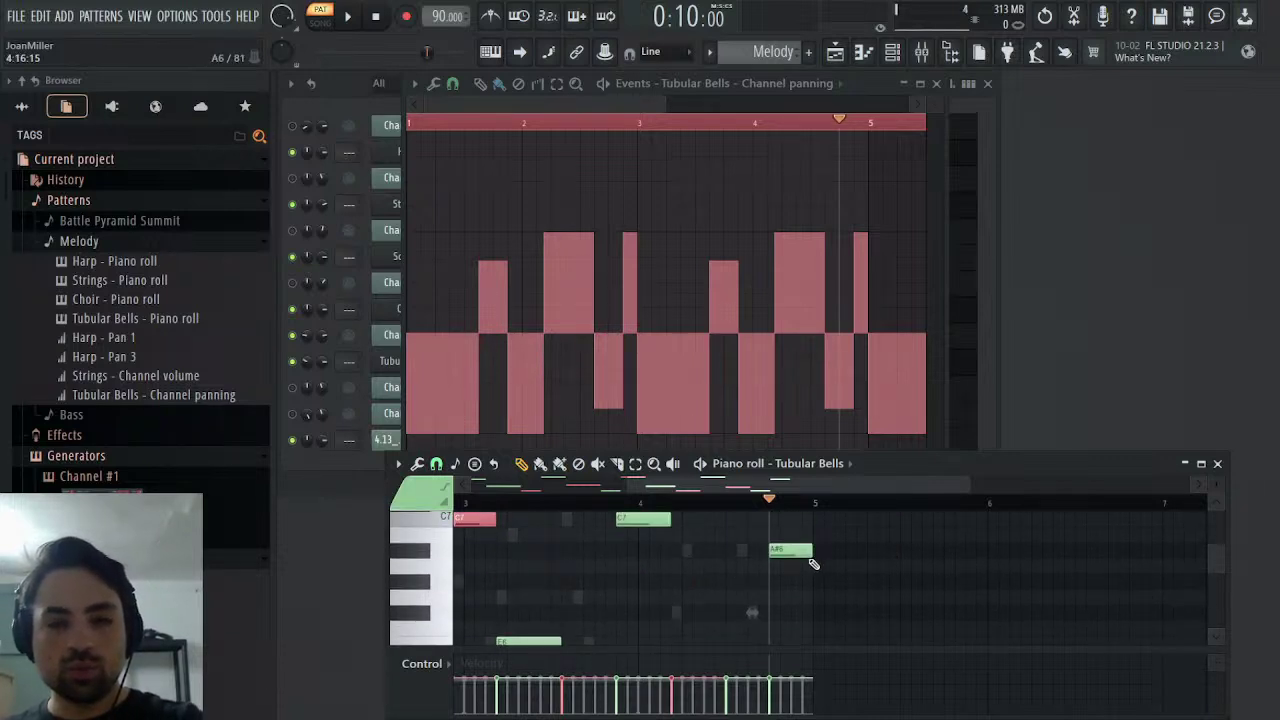
{"action": "left_click", "coordinate": [800, 551], "text": "ctrl+shift"}
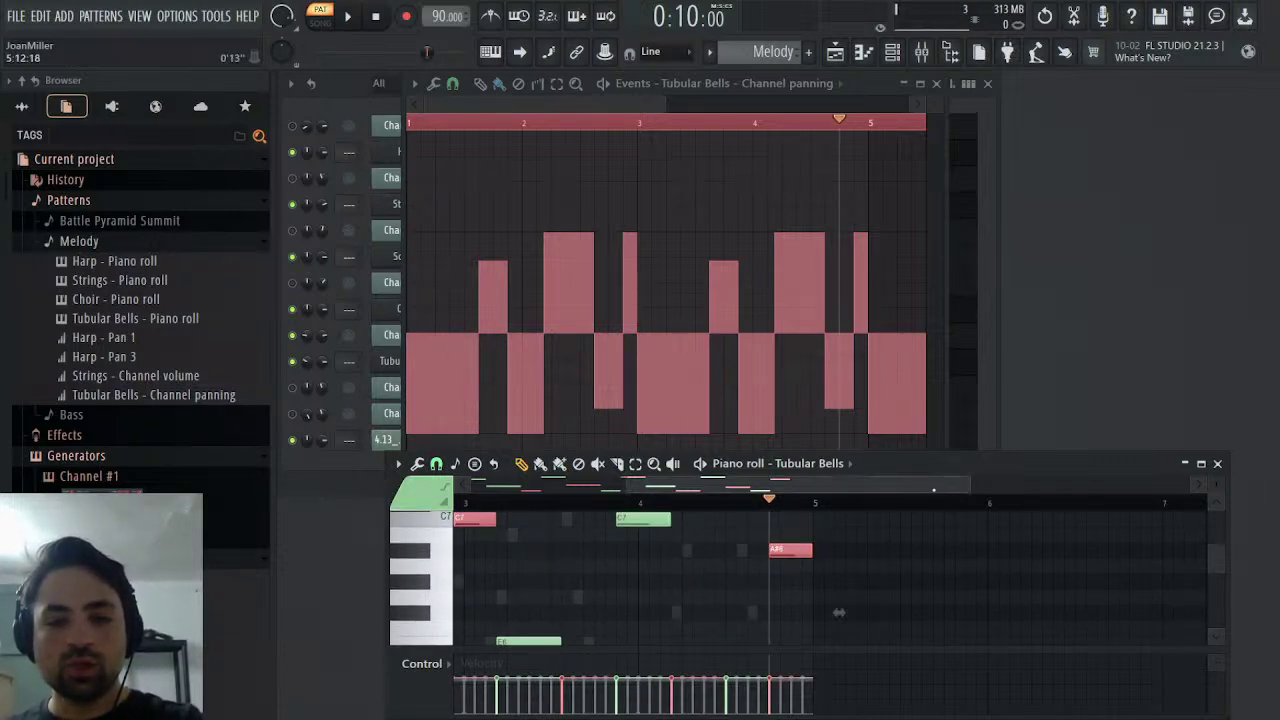
- Return the piano roll view to bar 1 and move its window aside to uncover the channel panning editor
{"action": "left_click_drag", "start_coordinate": [948, 485], "coordinate": [793, 485]}
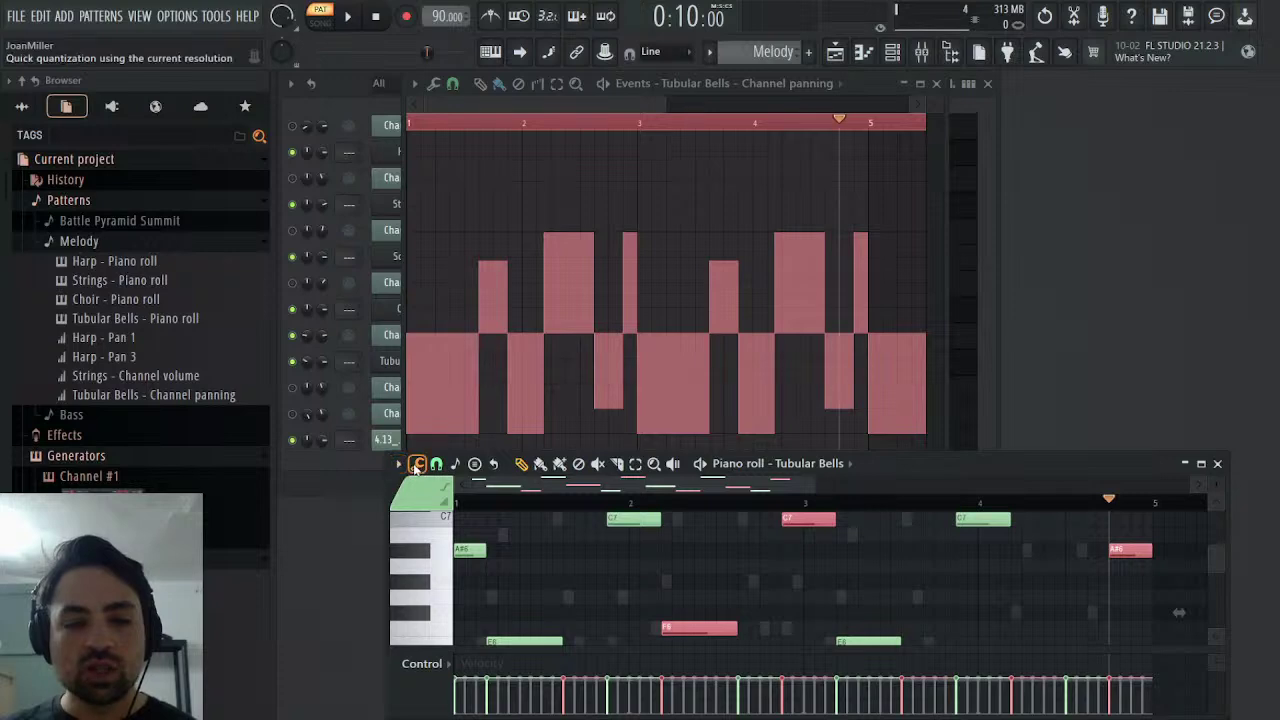
{"action": "left_click_drag", "start_coordinate": [386, 459], "coordinate": [389, 460]}
{"action": "left_click_drag", "start_coordinate": [962, 455], "coordinate": [1203, 420]}
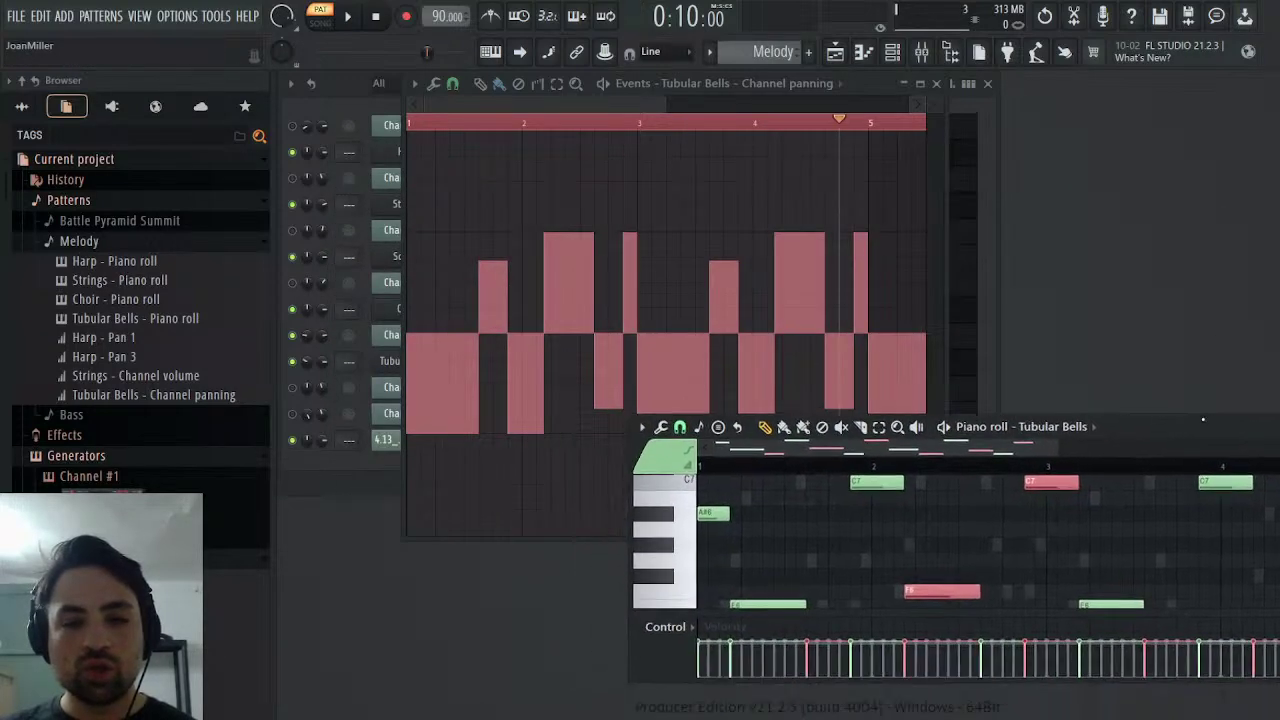
- Assign the selected right-panned Tubular Bells notes to a second note color and bring the channel panning events forward
{"action": "left_click", "coordinate": [710, 388]}
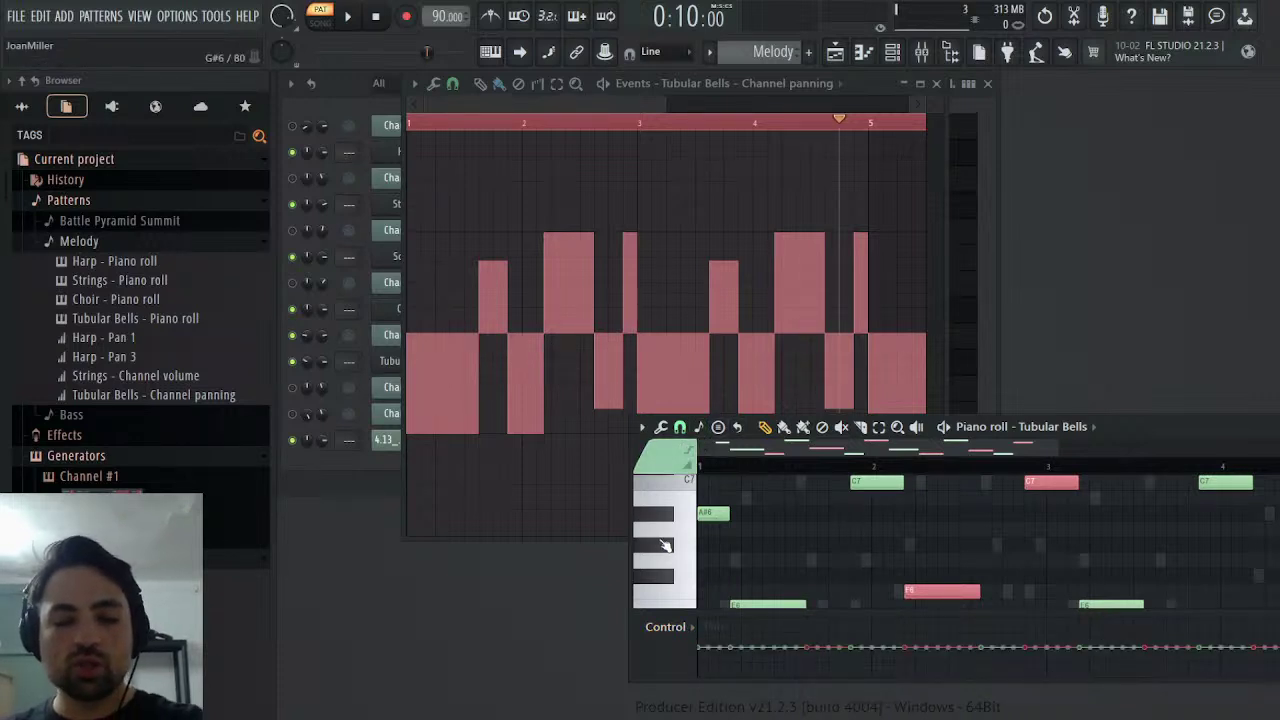
{"action": "left_click", "coordinate": [665, 545]}
{"action": "left_click", "coordinate": [853, 466]}
{"action": "left_click", "coordinate": [520, 108]}
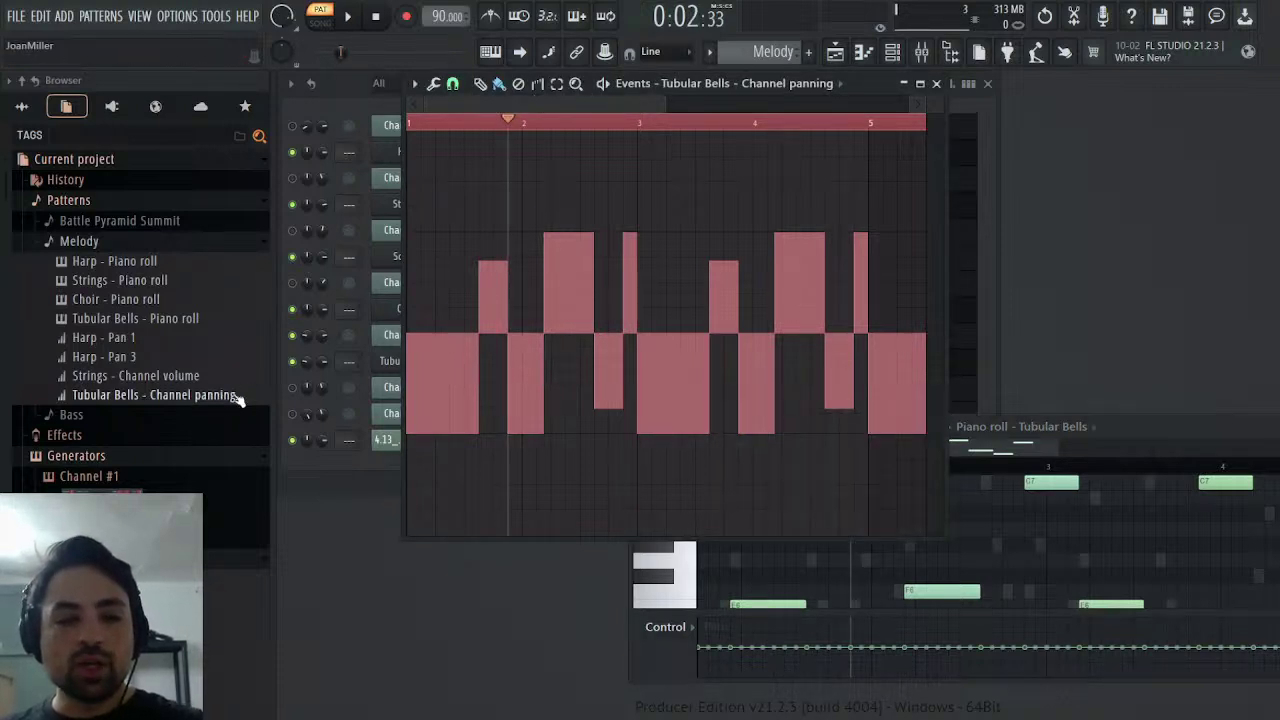
- Cut all Tubular Bells channel panning events from the Melody pattern and return the playhead to the start of bar 1
{"action": "key", "text": "ctrl+a"}
{"action": "key", "text": "Delete"}
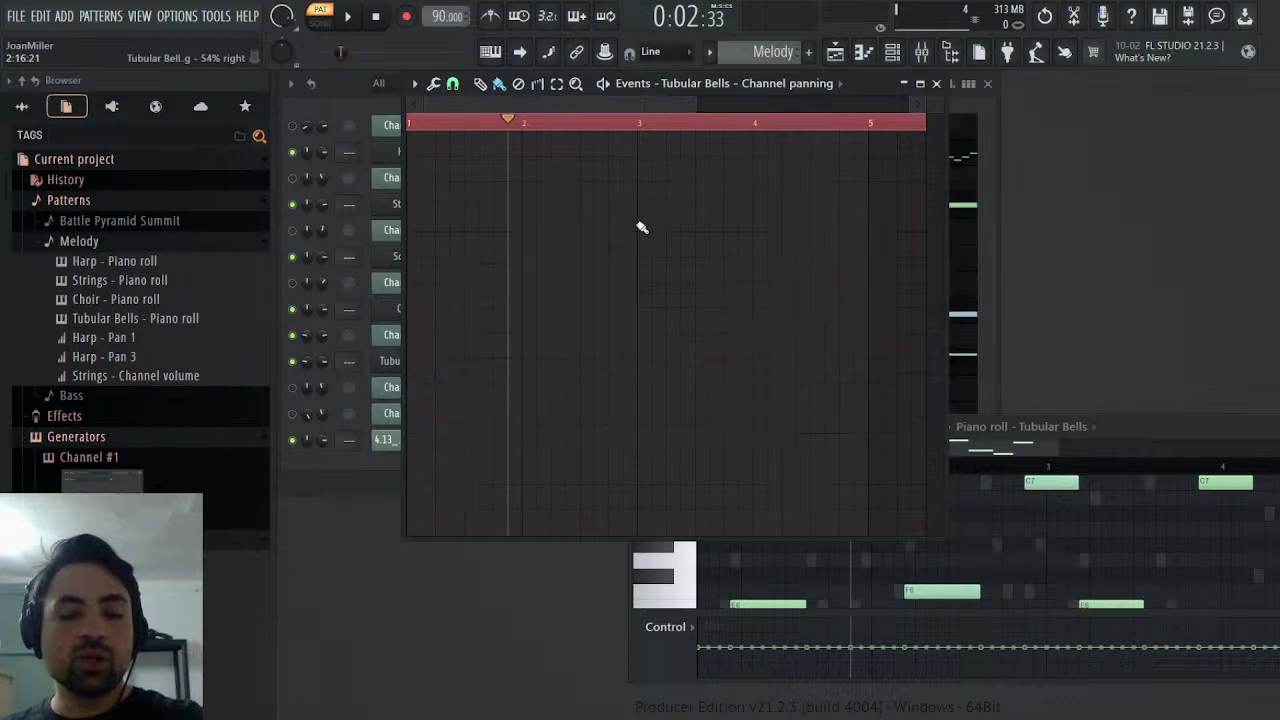
{"action": "left_click_drag", "start_coordinate": [515, 125], "coordinate": [366, 129]}
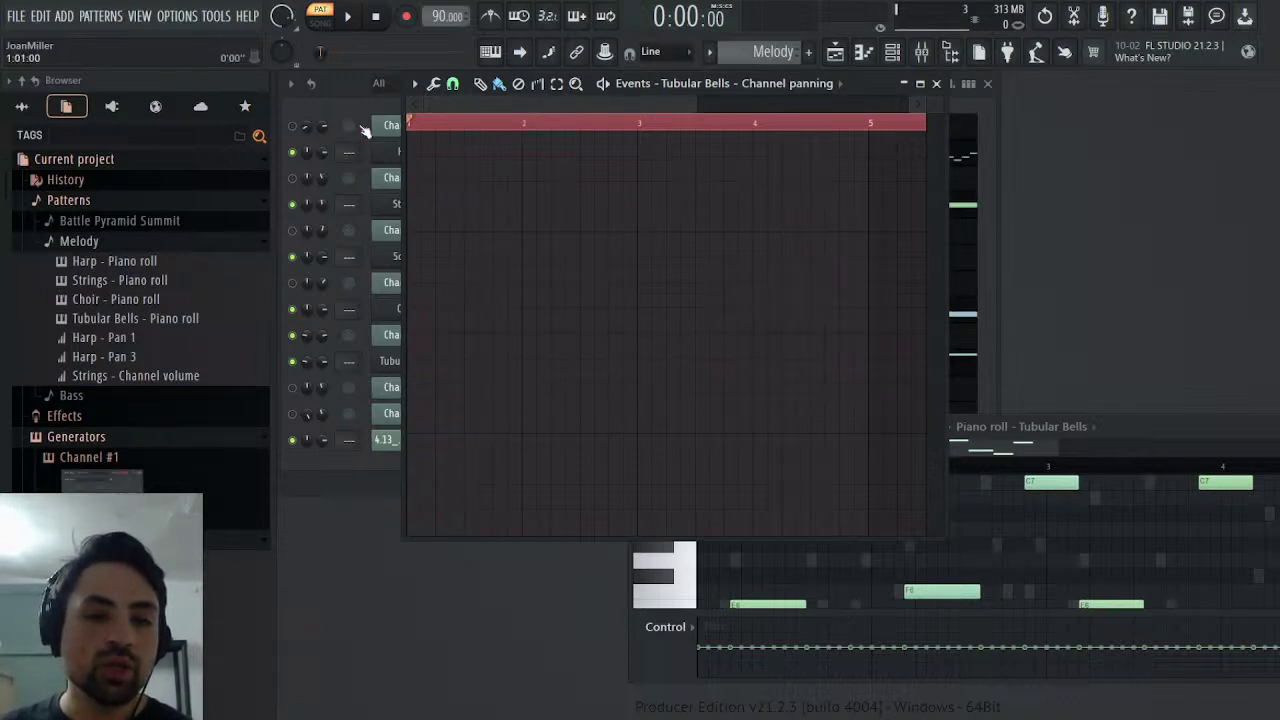
- Find the Tubular Bells plugin's pan parameters in the project browser and paste the cut panning events into Pan 1 and Pan 2
{"action": "left_click", "coordinate": [106, 243]}
{"action": "left_click", "coordinate": [105, 405]}
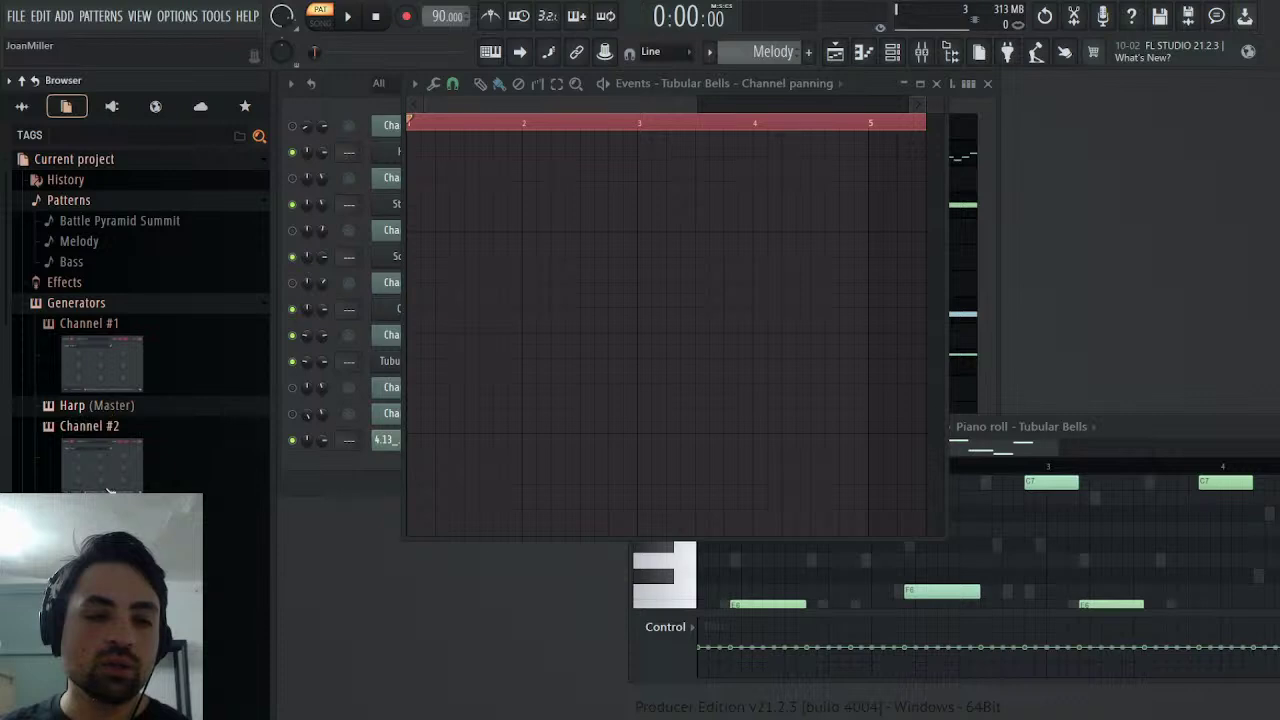
{"action": "scroll", "coordinate": [110, 486], "scroll_direction": "down", "scroll_amount": 4}
{"action": "scroll", "coordinate": [118, 486], "scroll_direction": "down", "scroll_amount": 3}
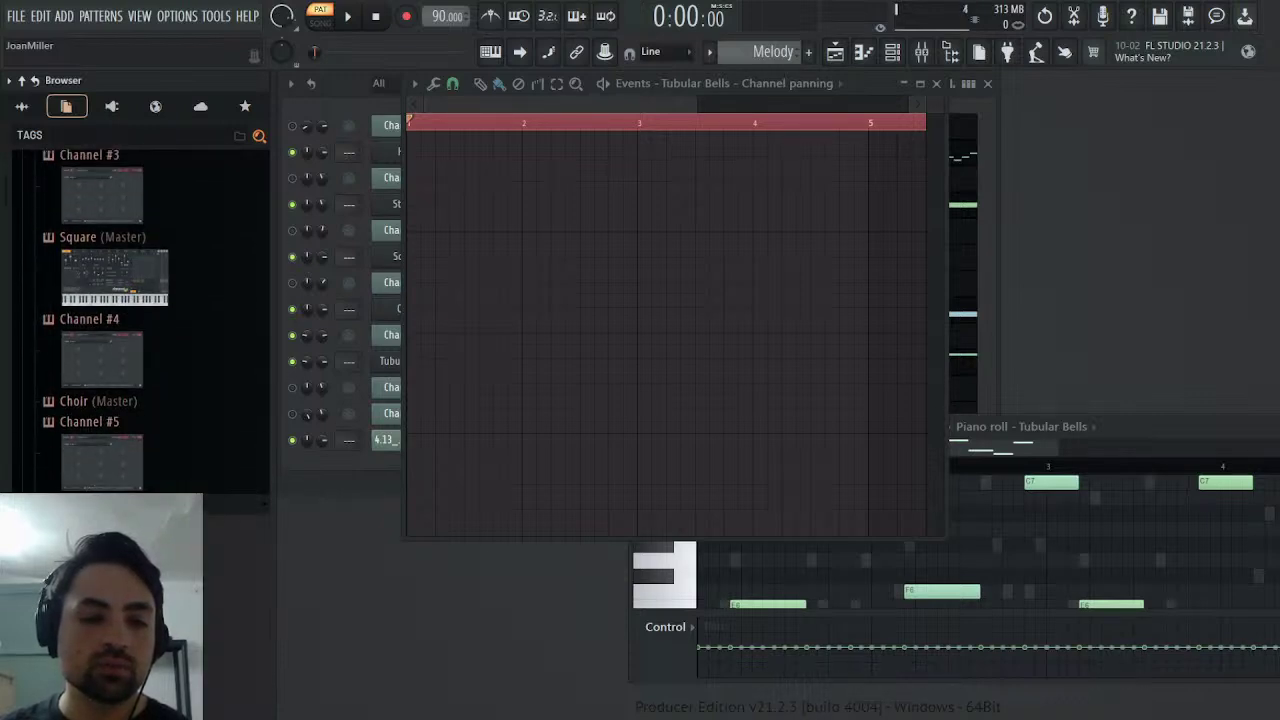
{"action": "scroll", "coordinate": [100, 371], "scroll_direction": "down", "scroll_amount": 6}
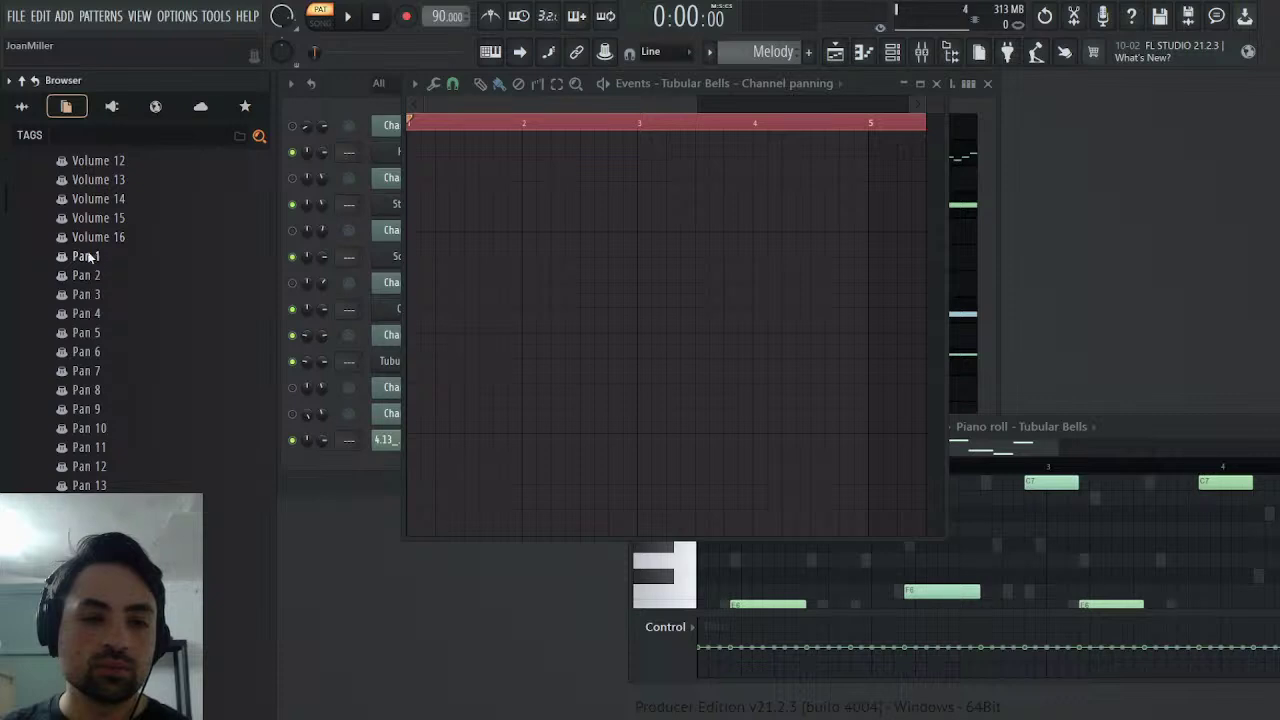
{"action": "left_click", "coordinate": [100, 257]}
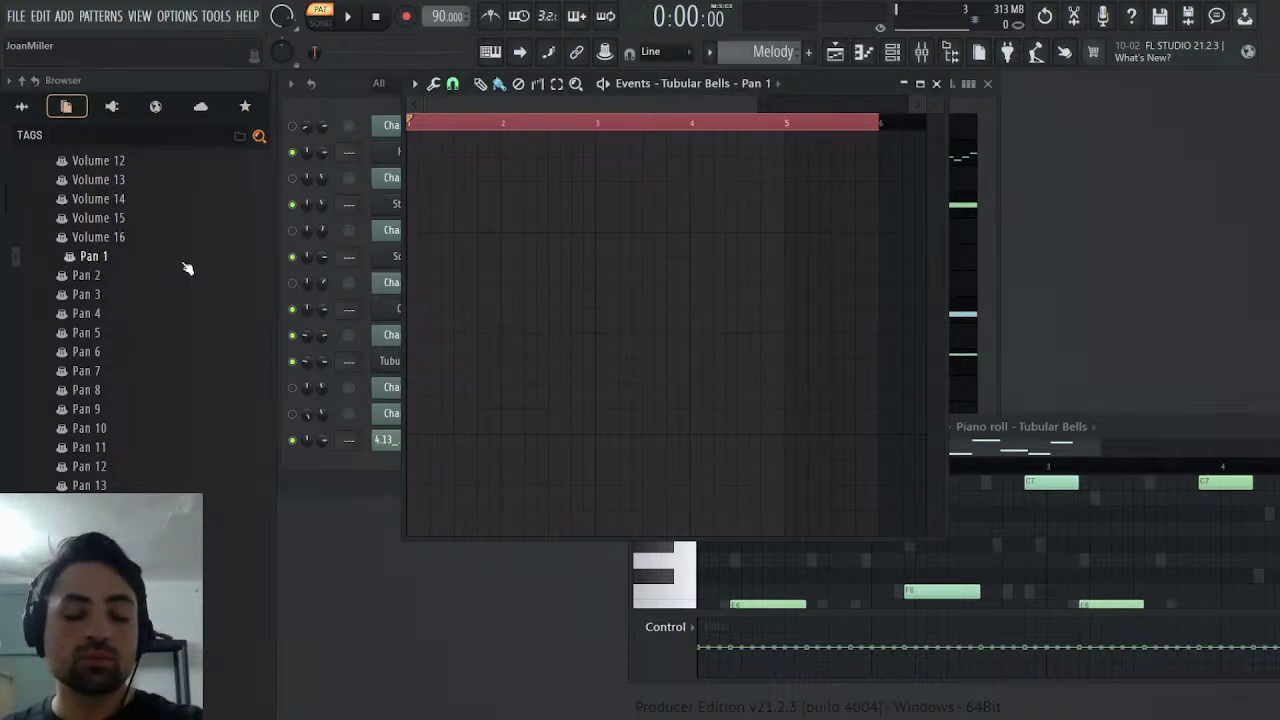
{"action": "left_click", "coordinate": [600, 127]}
{"action": "left_click", "coordinate": [100, 276]}
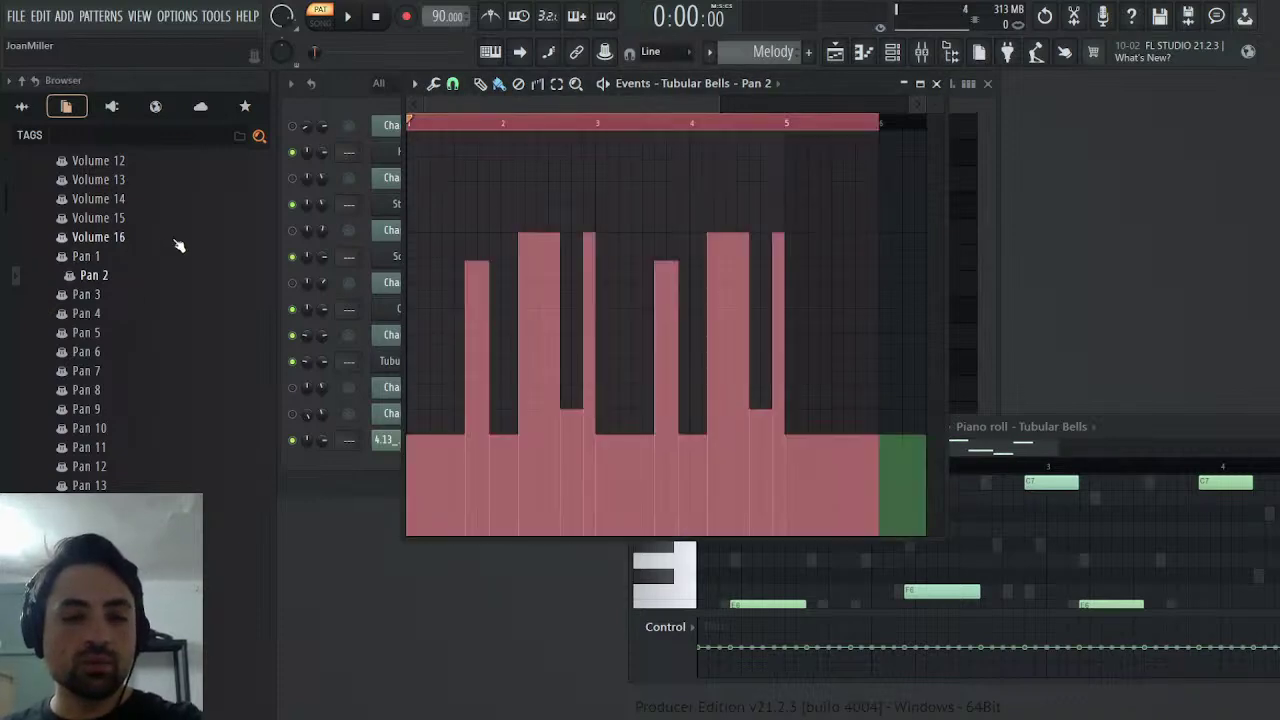
- Reopen the Pan 1 events and erase all right-panned events so that only left-side panning remains
{"action": "left_click", "coordinate": [84, 260]}
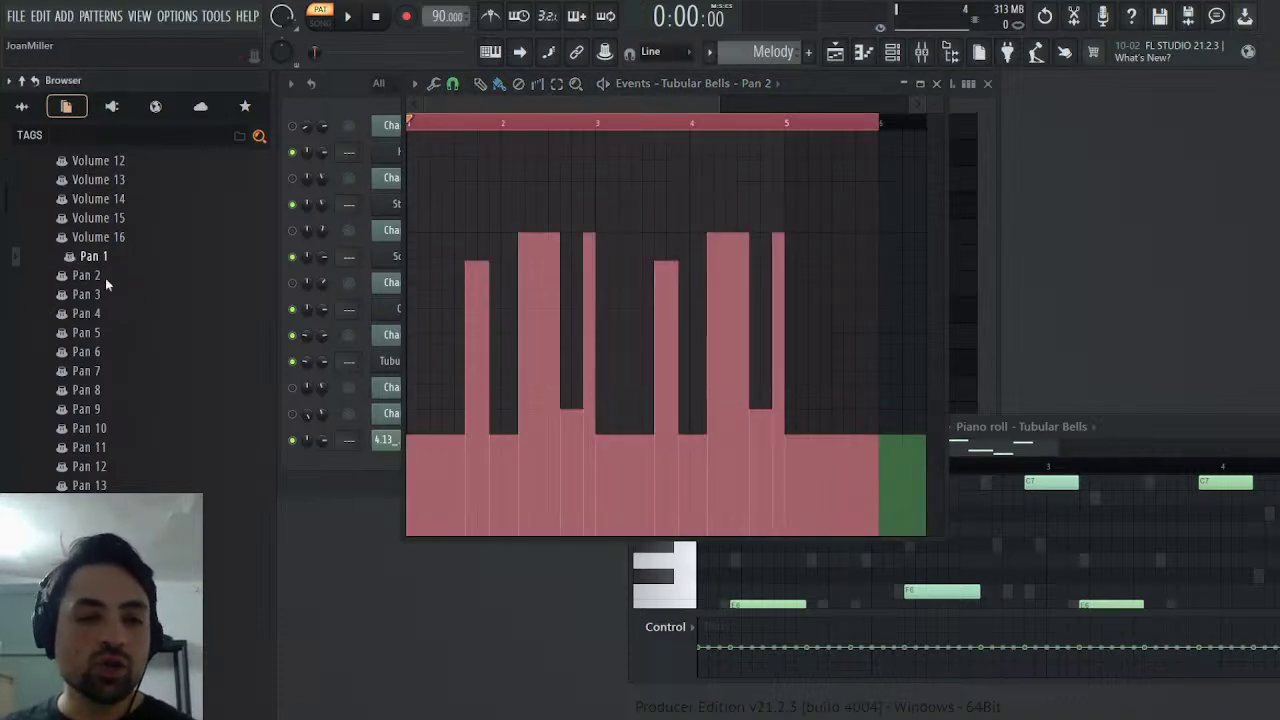
{"action": "left_click", "coordinate": [518, 83]}
{"action": "left_click_drag", "start_coordinate": [465, 273], "coordinate": [543, 277]}
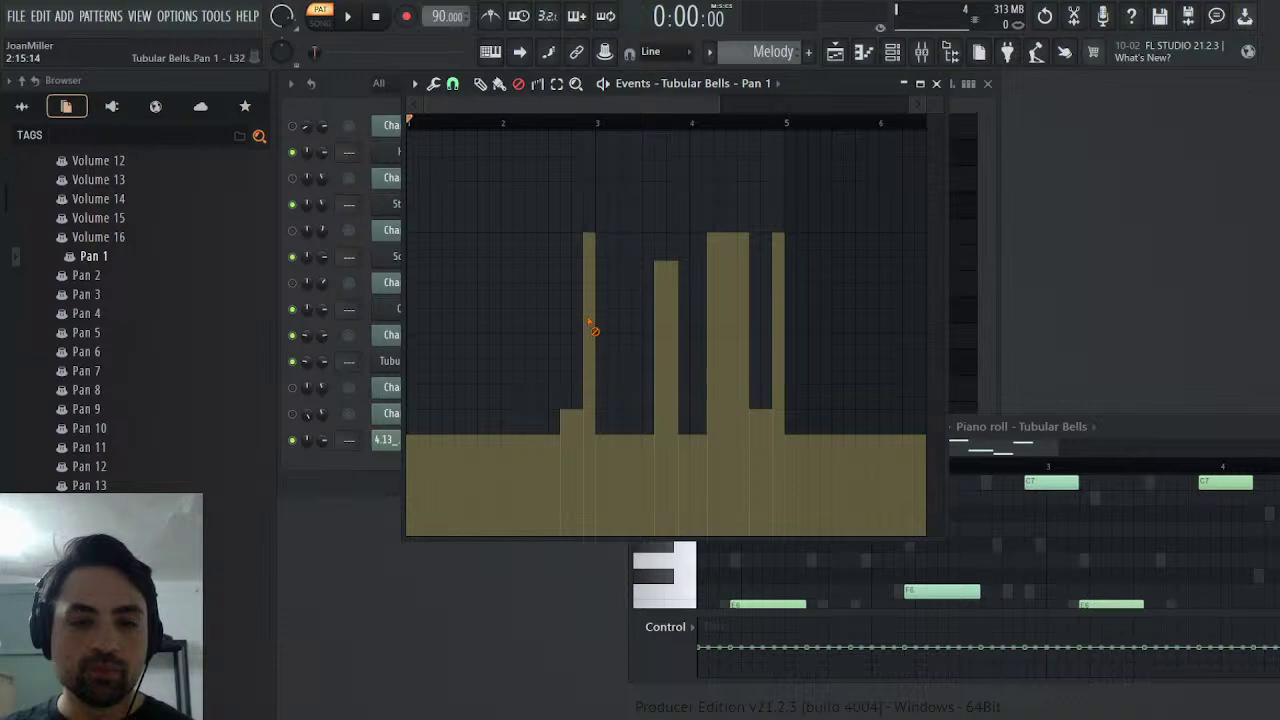
{"action": "mouse_move", "coordinate": [586, 314]}
{"action": "left_mouse_down"}
{"action": "mouse_move", "coordinate": [698, 301]}
{"action": "mouse_move", "coordinate": [787, 330]}
{"action": "left_mouse_up"}
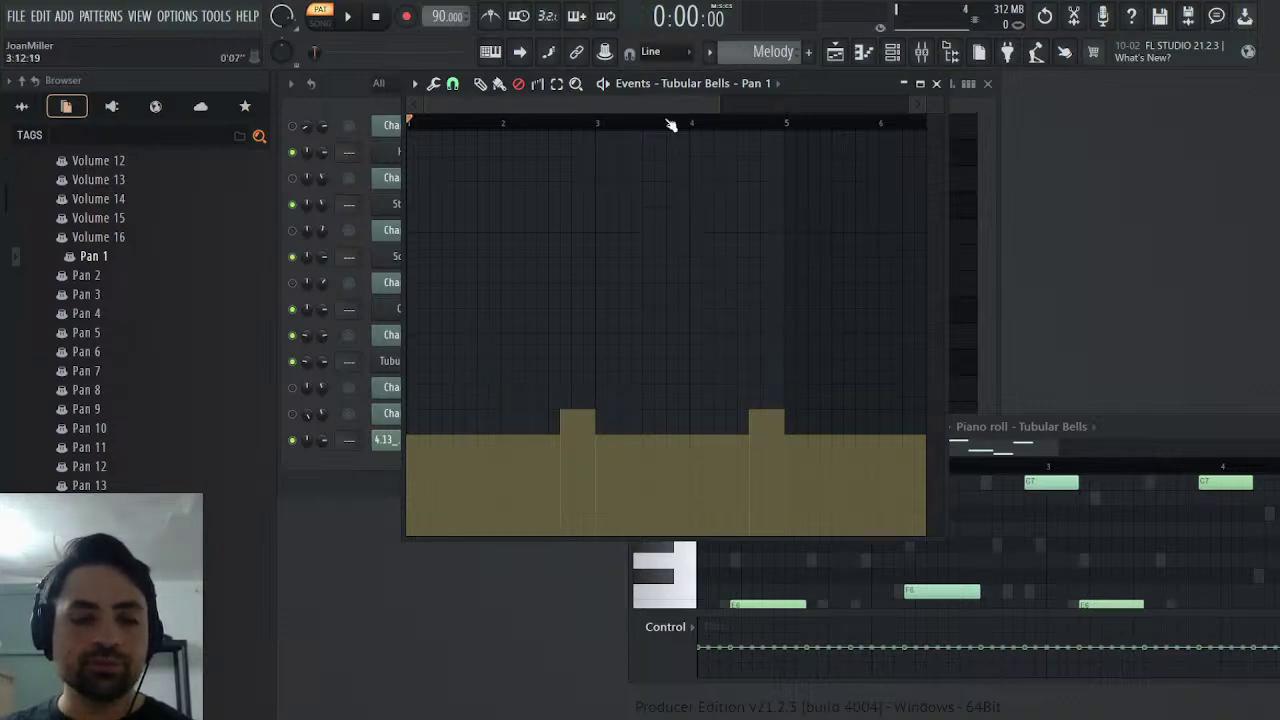
- In the Pan 2 events, raise the opening level to match the first right-panned event and erase the remaining left-panned events
{"action": "left_click", "coordinate": [112, 277]}
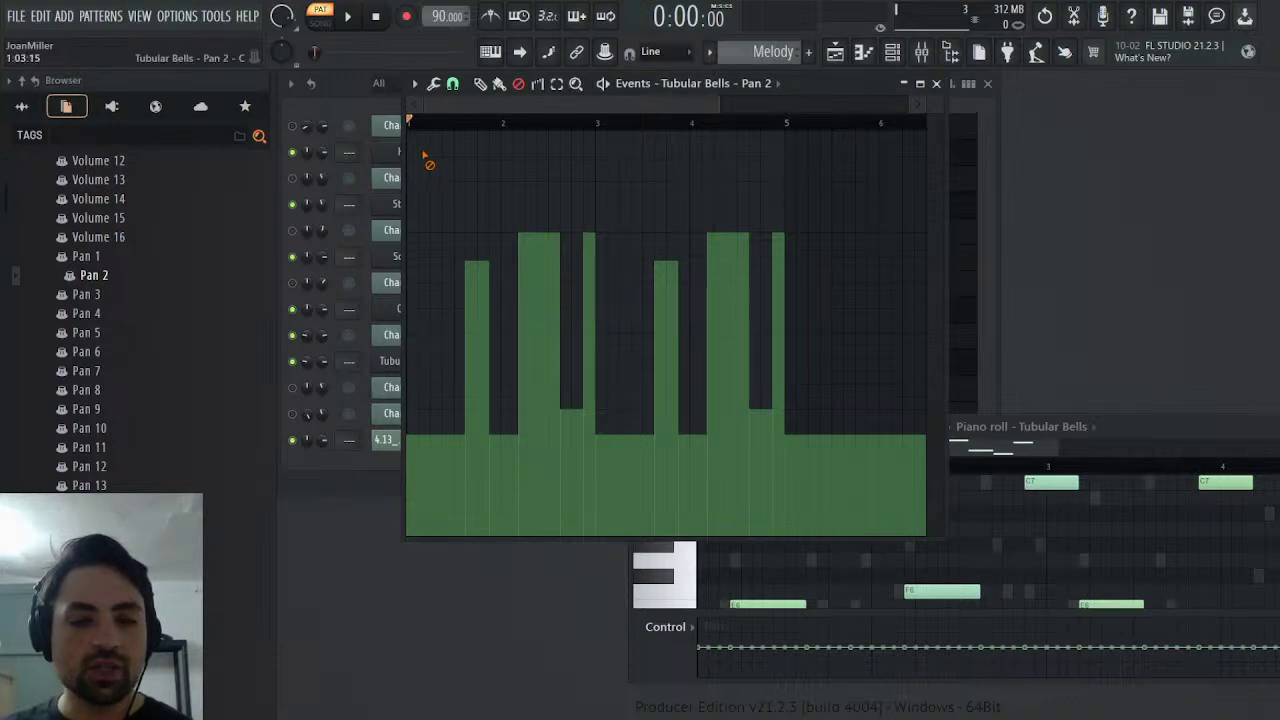
{"action": "left_click", "coordinate": [480, 83]}
{"action": "left_click_drag", "start_coordinate": [418, 270], "coordinate": [401, 265]}
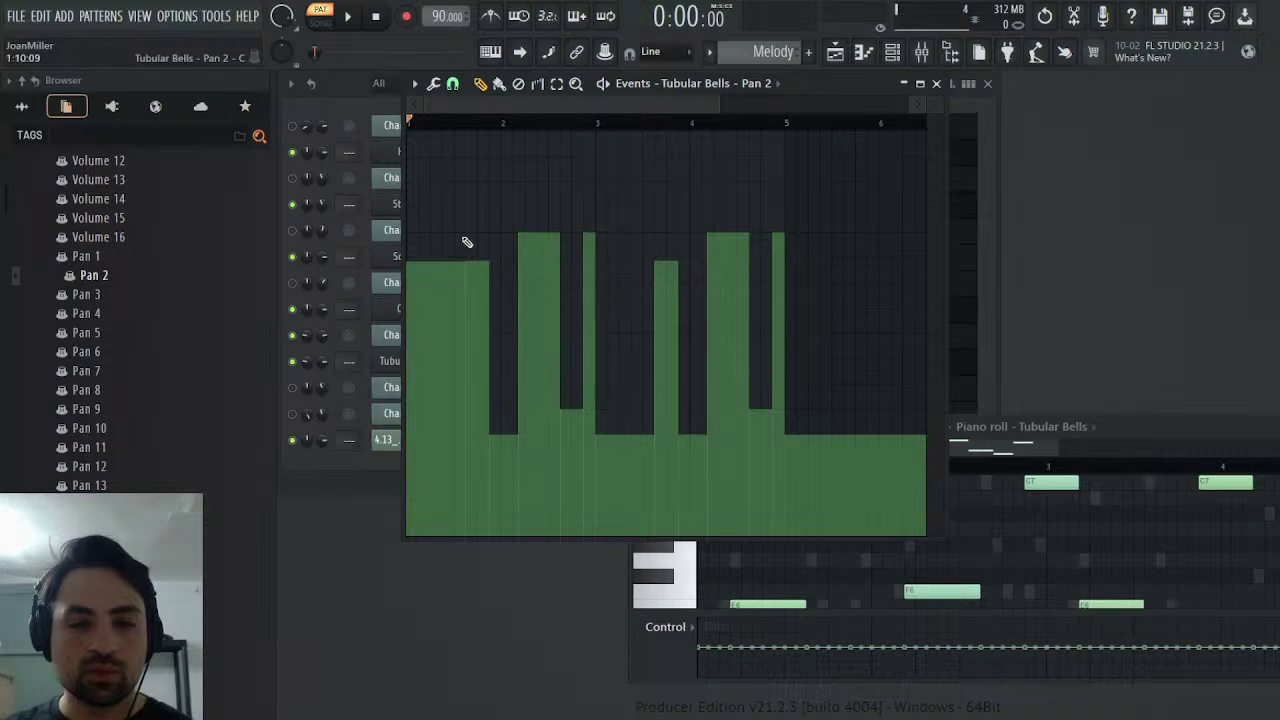
{"action": "left_click", "coordinate": [519, 84]}
{"action": "left_click_drag", "start_coordinate": [494, 432], "coordinate": [514, 428]}
{"action": "left_click_drag", "start_coordinate": [562, 387], "coordinate": [607, 405]}
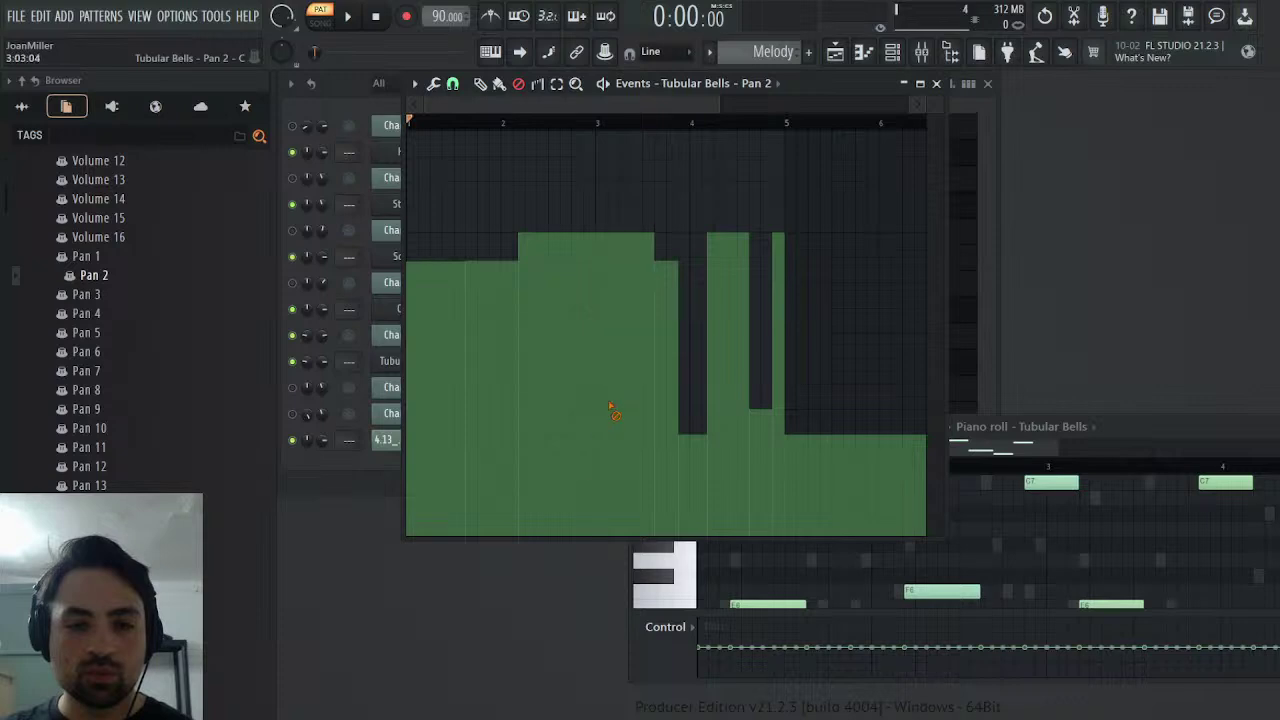
{"action": "left_click_drag", "start_coordinate": [682, 392], "coordinate": [805, 371]}
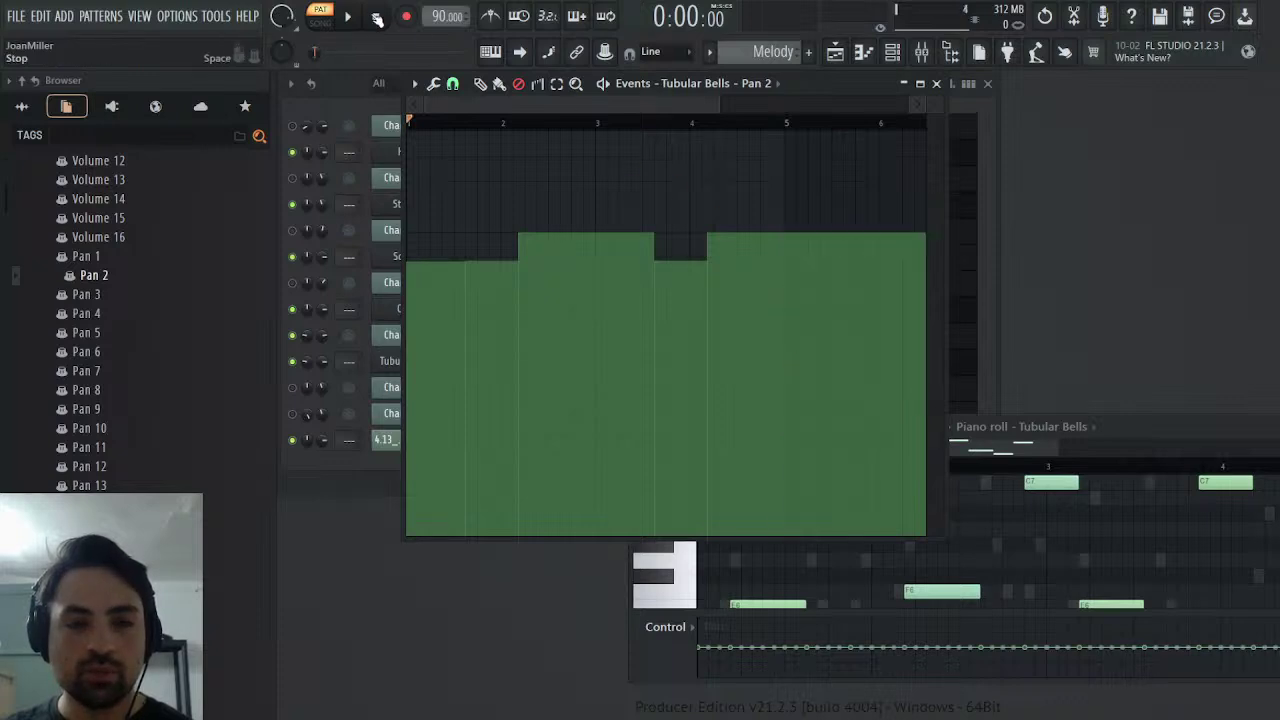
- Erase the trailing Pan 1 events up to bar 5, and close the event editor and the Tubular Bells piano roll
{"action": "left_click", "coordinate": [98, 257]}
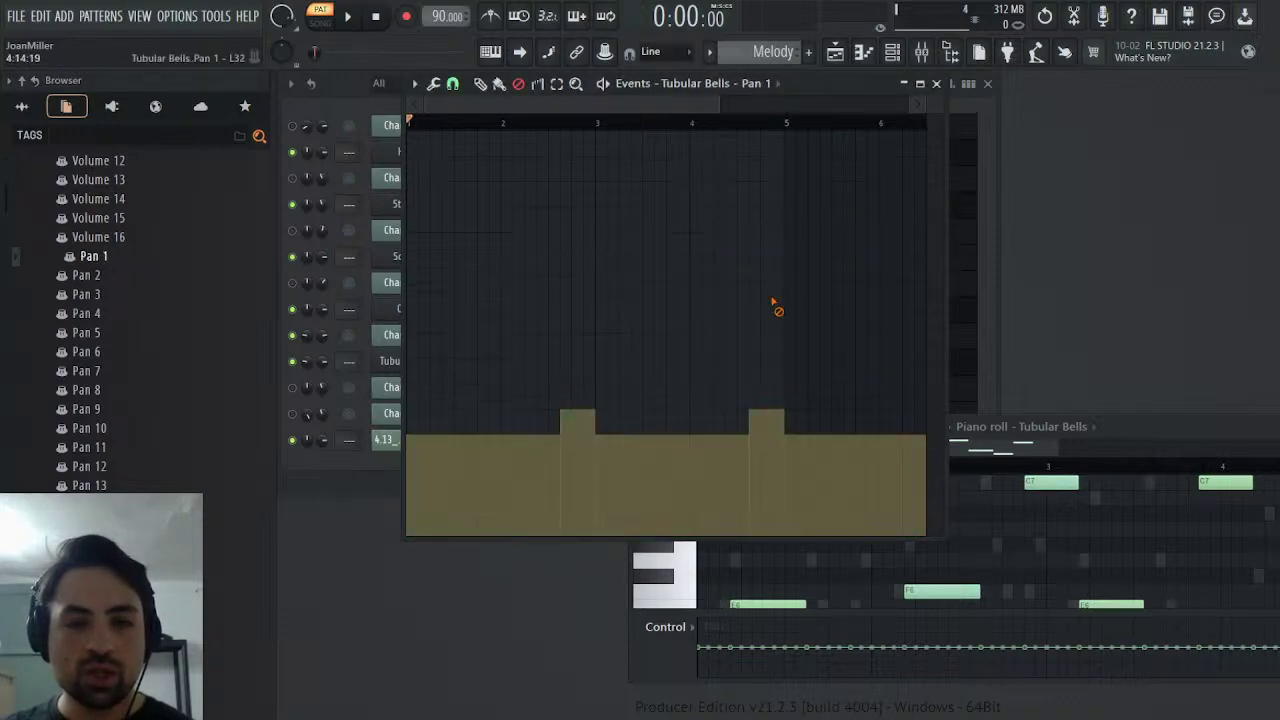
{"action": "mouse_move", "coordinate": [788, 322]}
{"action": "left_mouse_down"}
{"action": "mouse_move", "coordinate": [805, 324]}
{"action": "mouse_move", "coordinate": [781, 333]}
{"action": "left_mouse_up"}
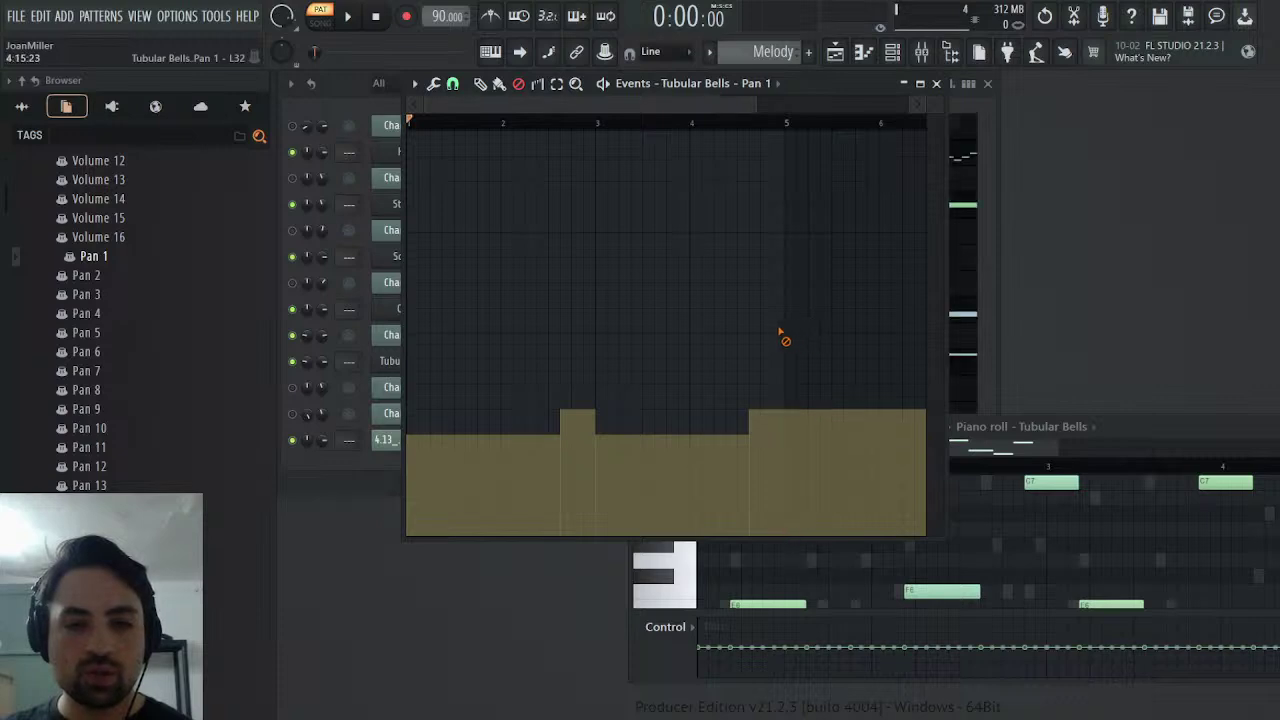
{"action": "left_click", "coordinate": [936, 84]}
{"action": "left_click_drag", "start_coordinate": [1249, 430], "coordinate": [957, 427]}
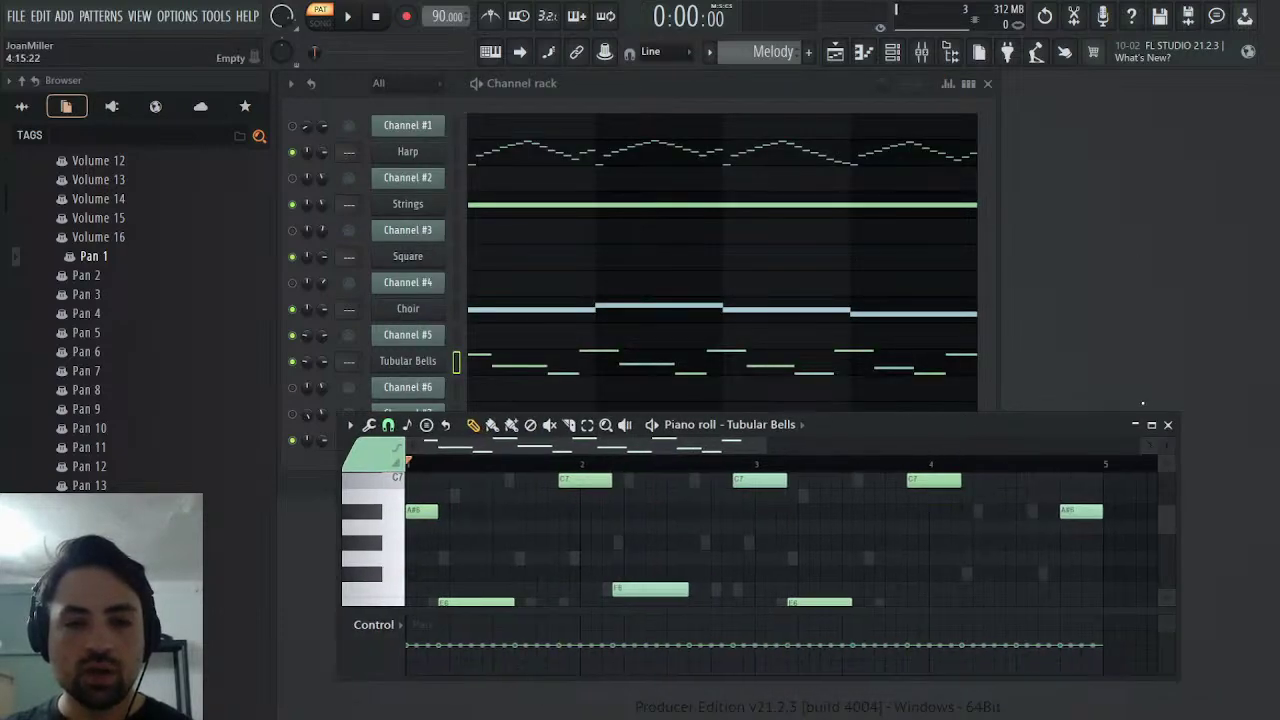
{"action": "left_click", "coordinate": [1172, 425]}
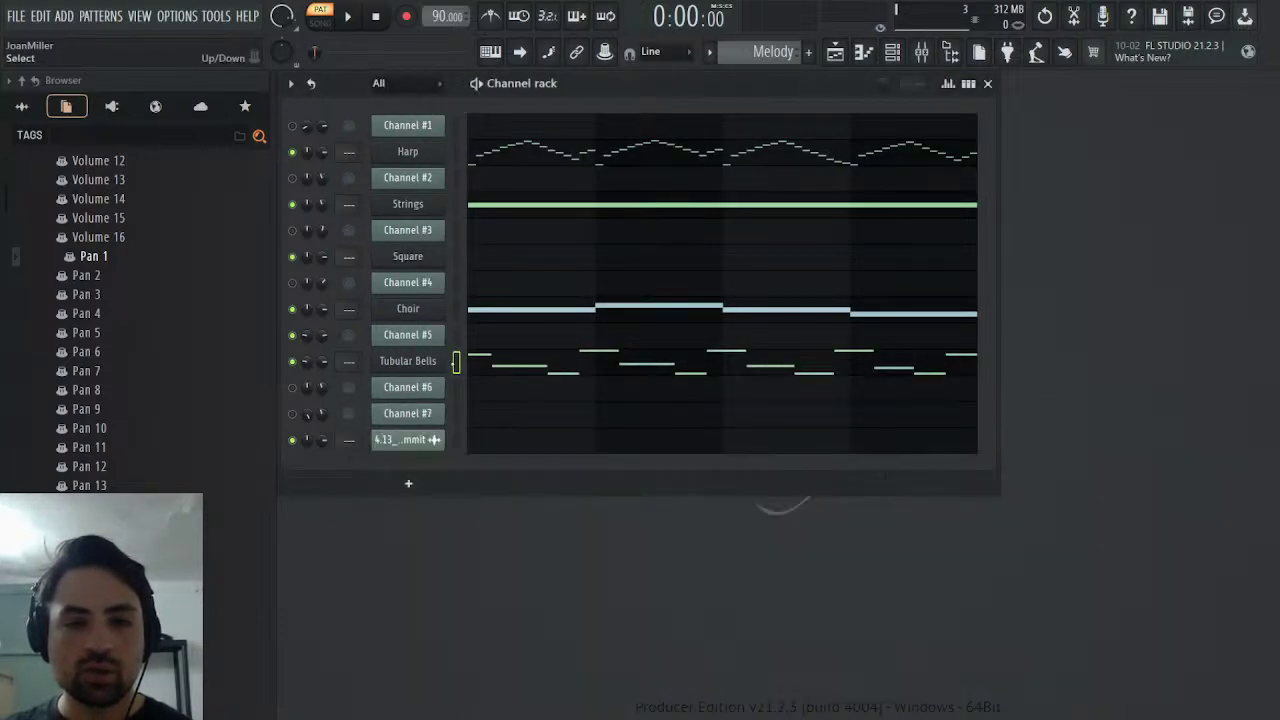
- Open the Tubular Bells instrument, audition it briefly while checking its part and pan display, and close it
{"action": "left_click", "coordinate": [423, 362]}
{"action": "left_click", "coordinate": [612, 410]}
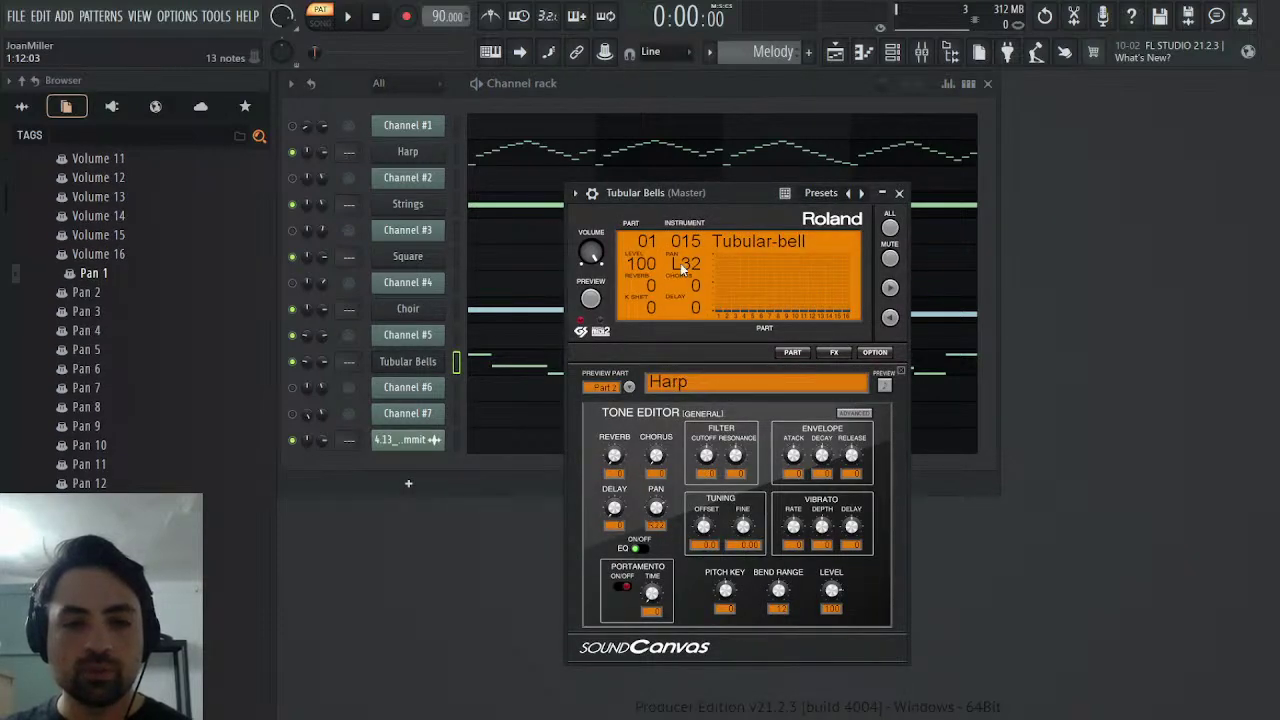
{"action": "key", "text": "space"}
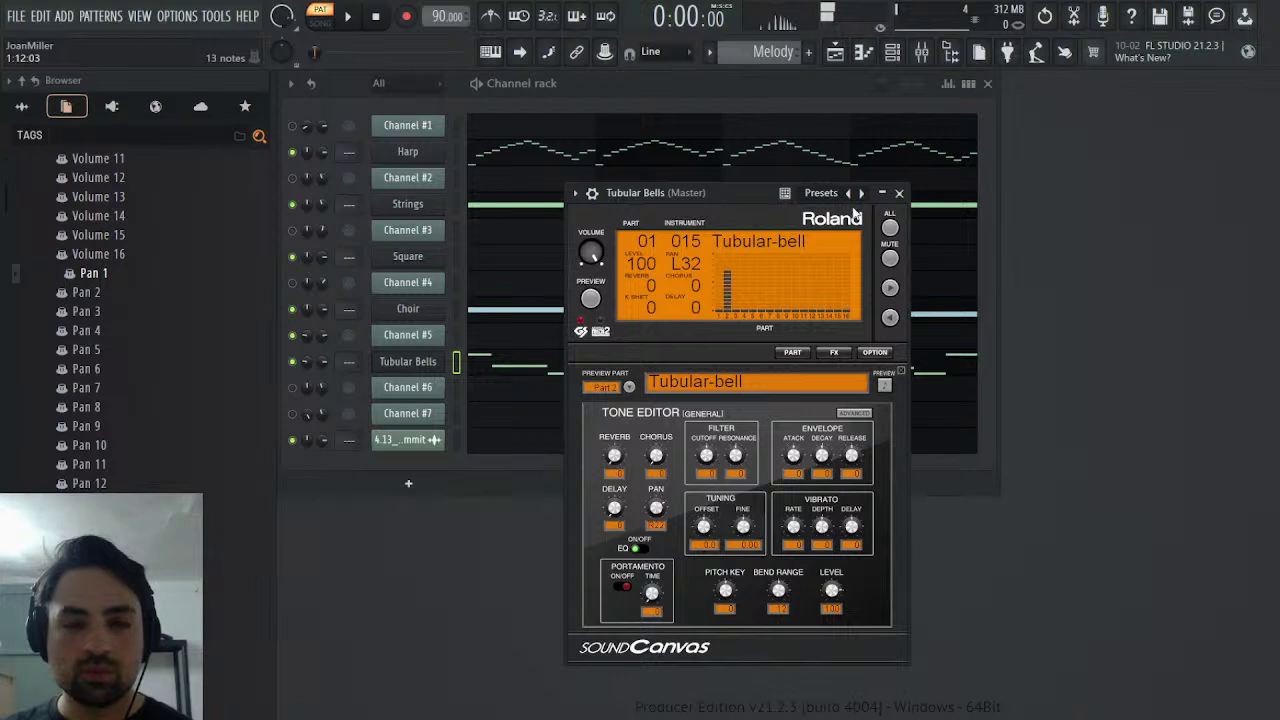
{"action": "left_click", "coordinate": [899, 193]}
- Play the Melody pattern while checking the Tubular Bells pan settings for Part 2 and Part 1, and stop playback
{"action": "left_click", "coordinate": [350, 17]}
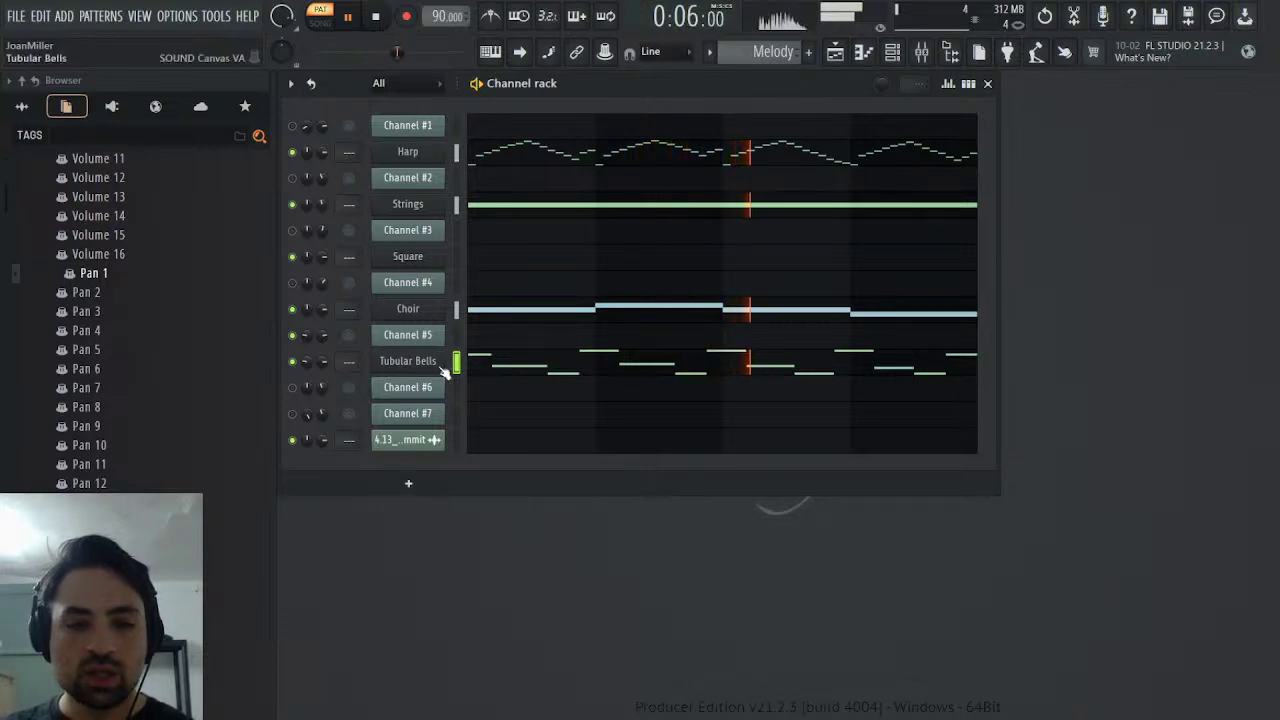
{"action": "left_click", "coordinate": [408, 361]}
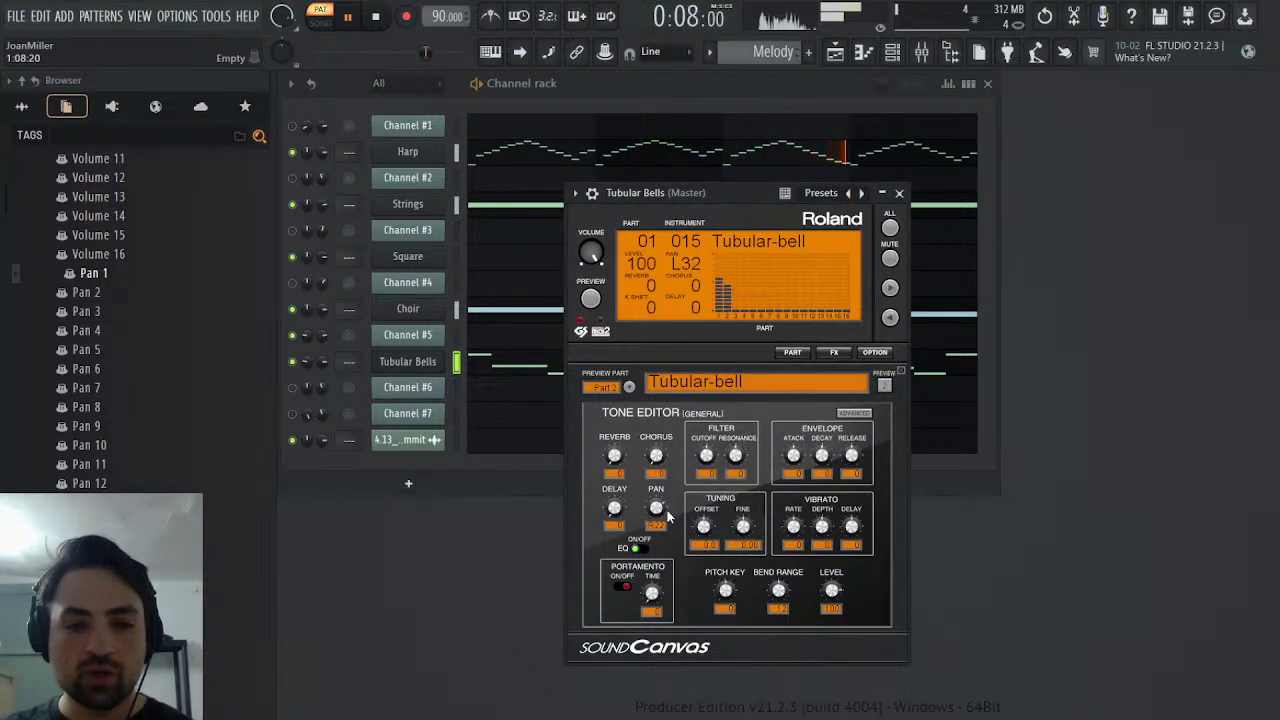
{"action": "scroll", "coordinate": [668, 514], "scroll_direction": "up", "scroll_amount": 4}
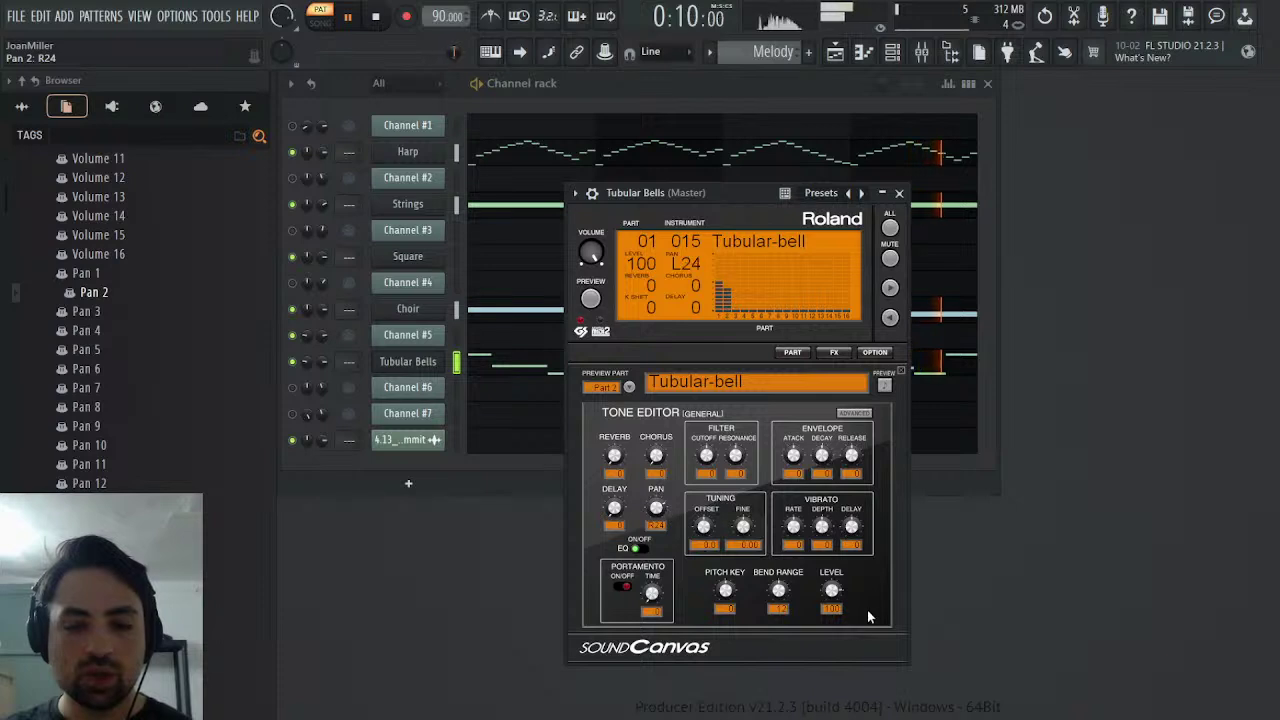
{"action": "left_click", "coordinate": [626, 408]}
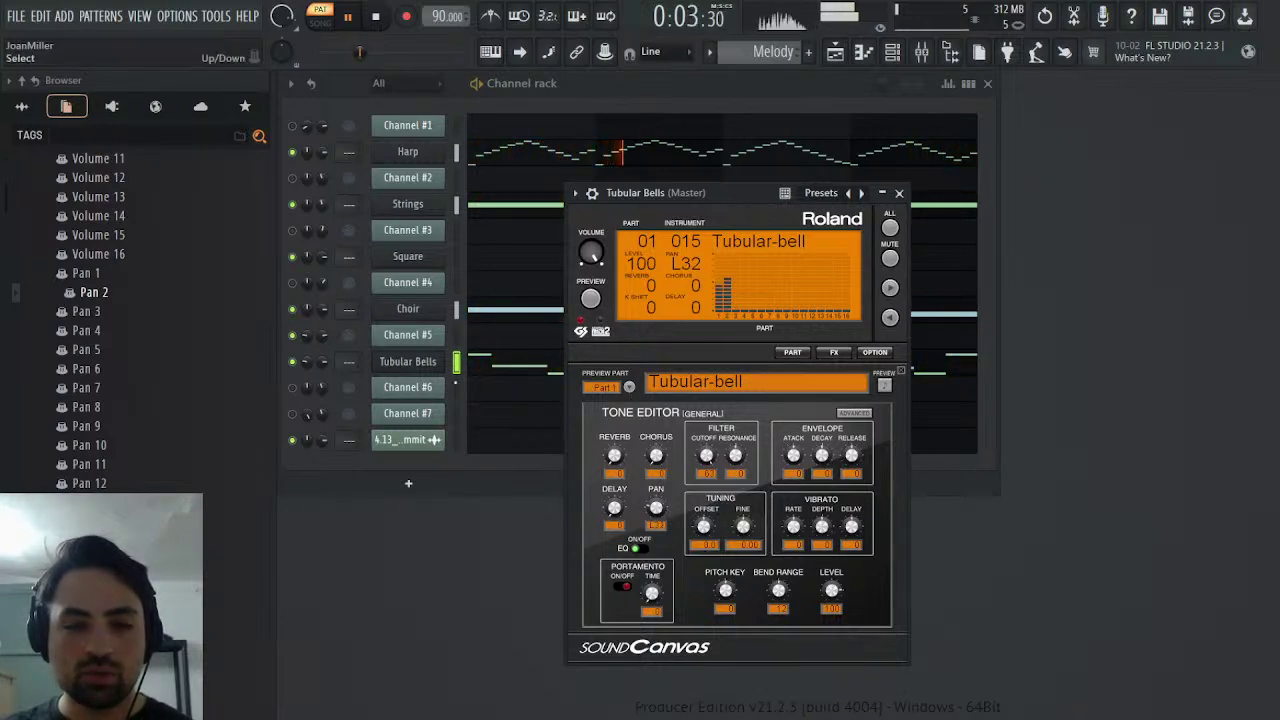
{"action": "left_click", "coordinate": [308, 361]}
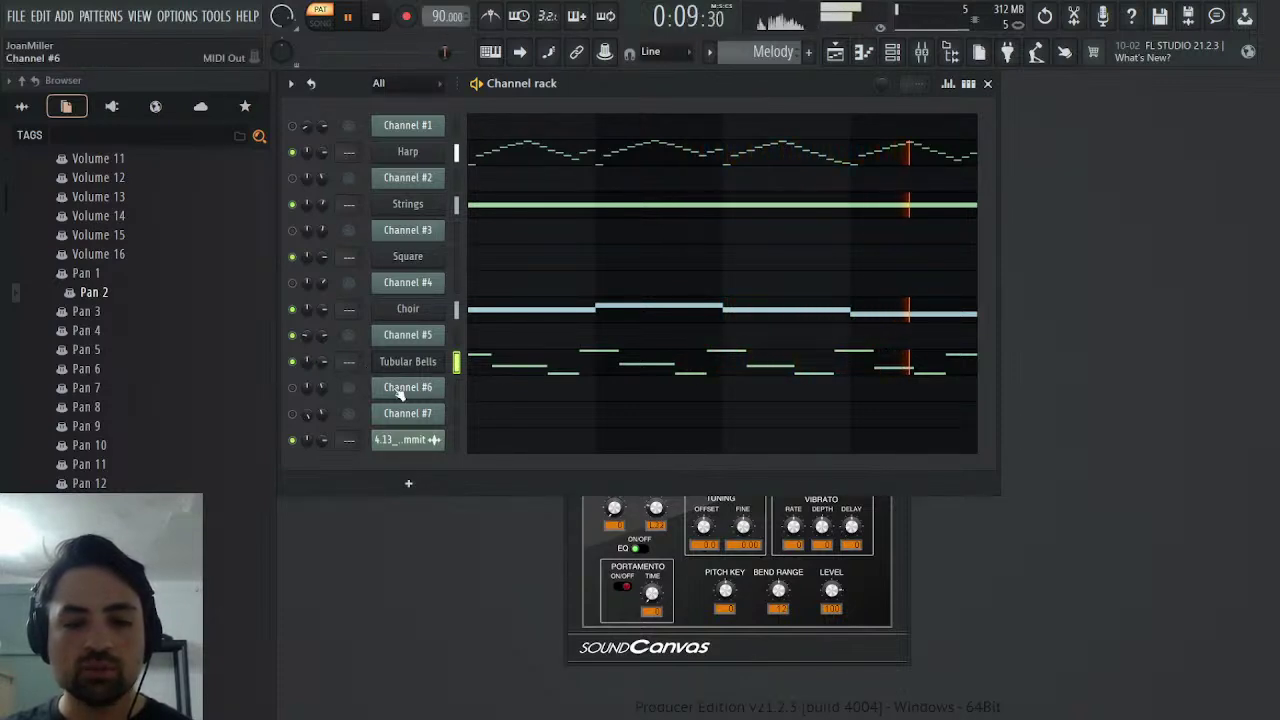
{"action": "left_click", "coordinate": [388, 19]}
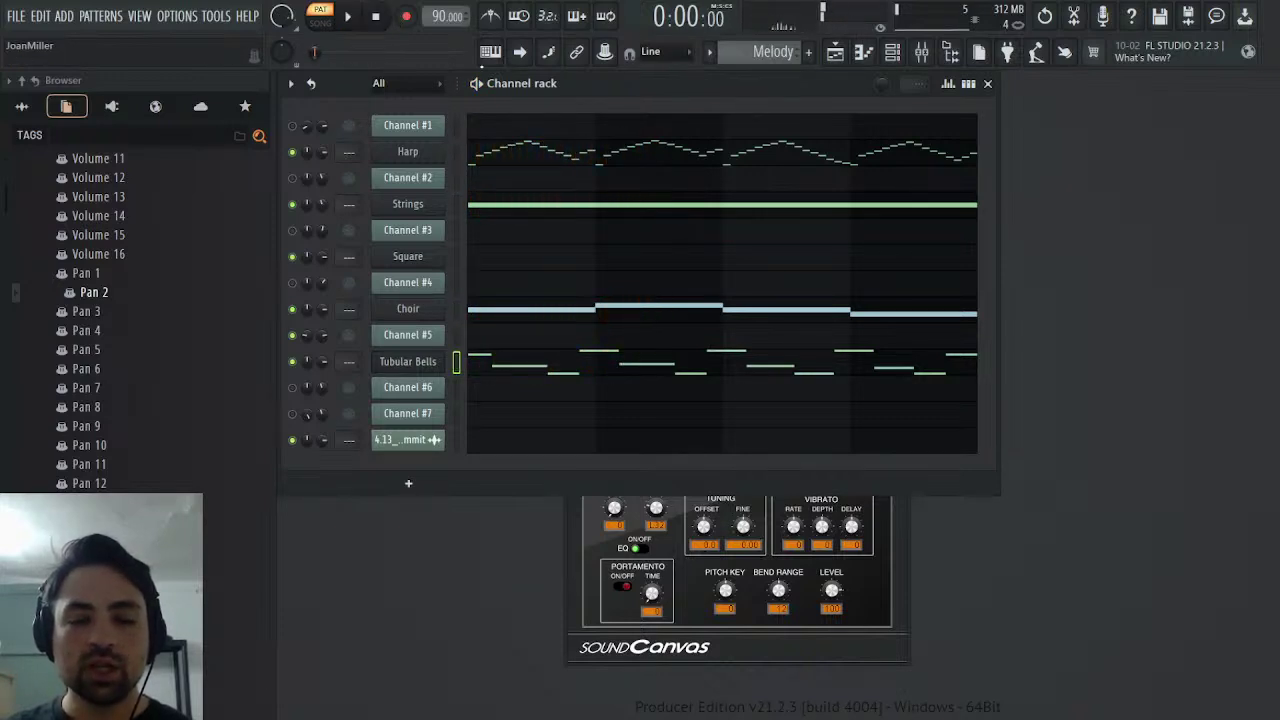
- Copy Channel #5's channel volume events from the Battle Pyramid Summit pattern into the Tubular Bells channel volume events in Melody
{"action": "scroll", "coordinate": [760, 52], "scroll_direction": "up", "scroll_amount": 1}
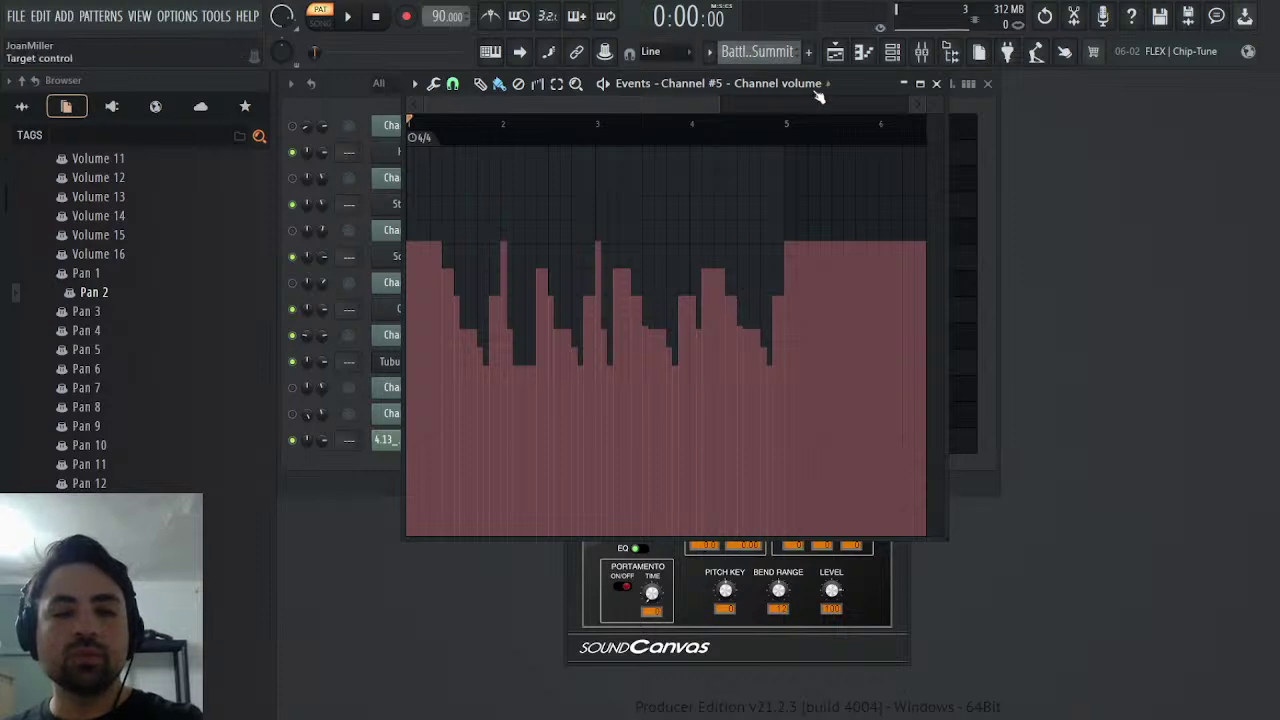
{"action": "key", "text": "plus"}
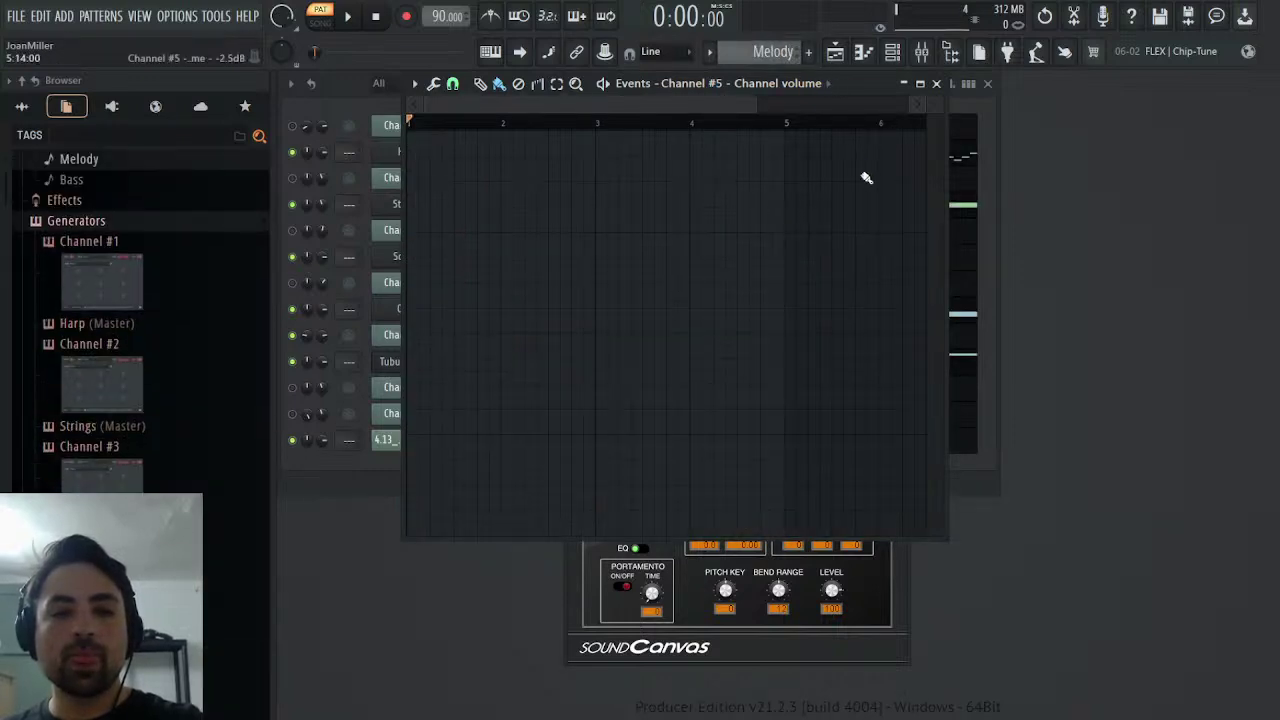
{"action": "left_click", "coordinate": [936, 84]}
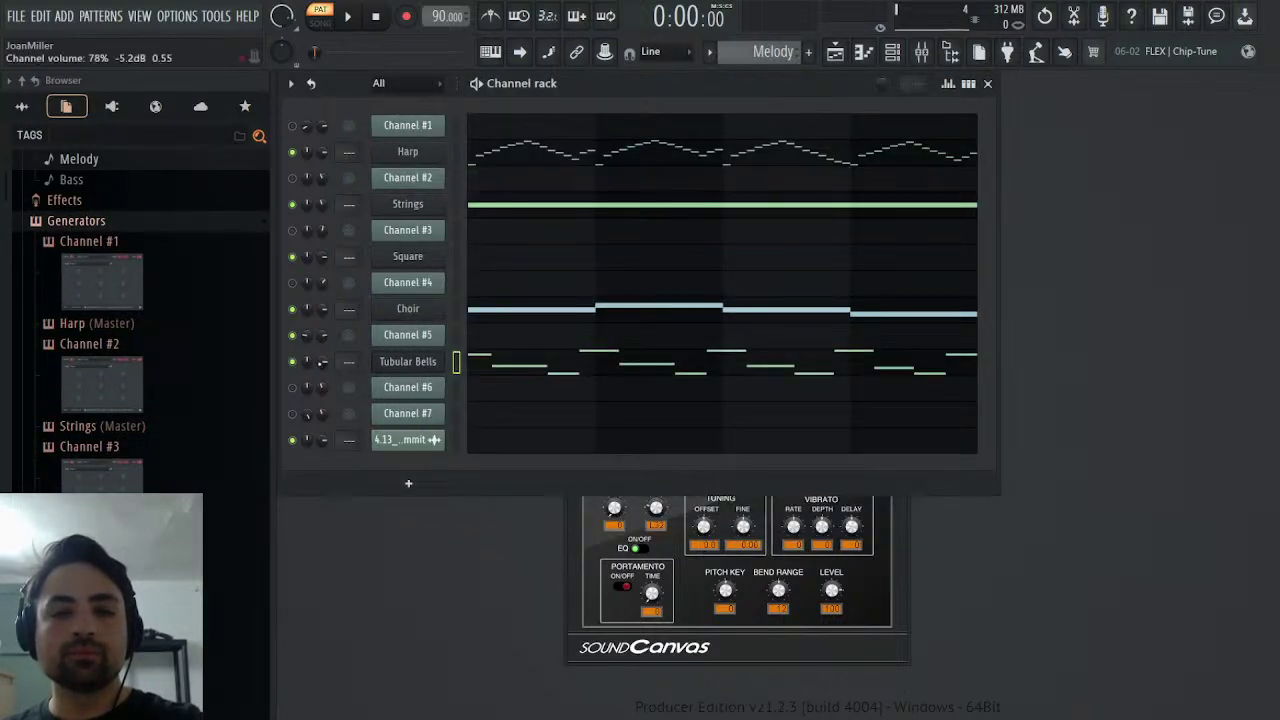
{"action": "key", "text": "ctrl+e"}
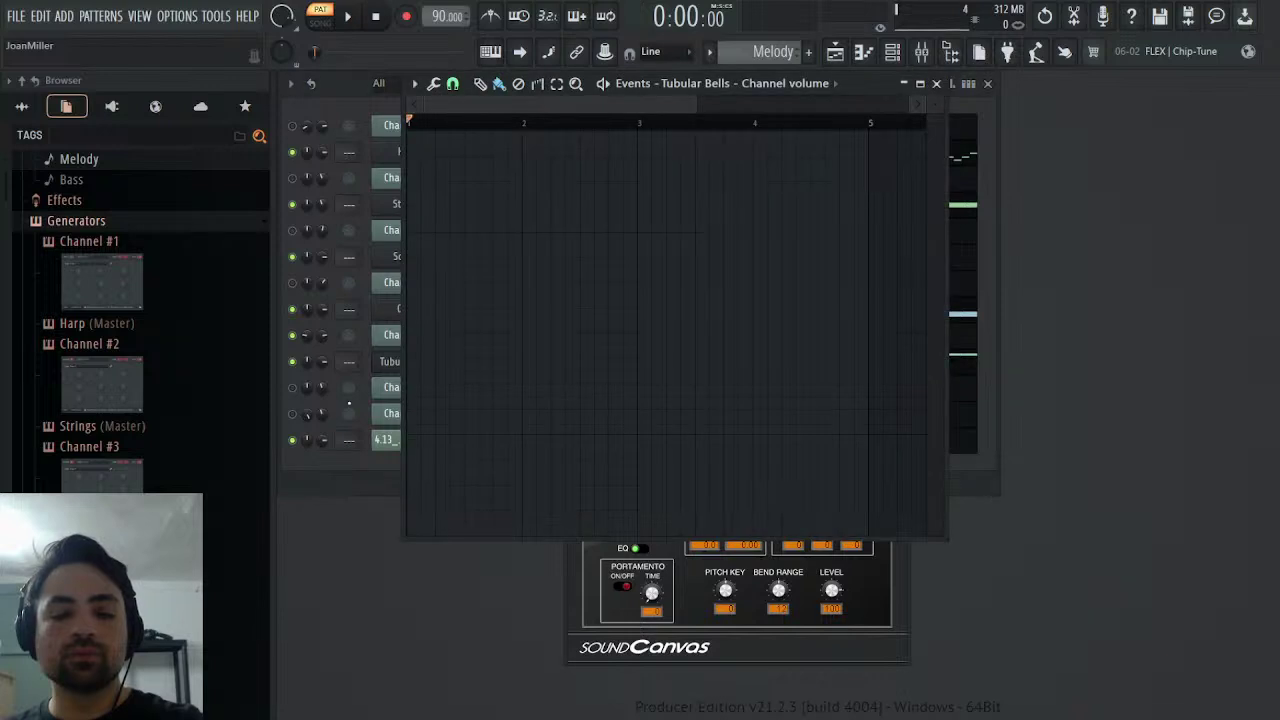
- Play the Melody pattern with the Tubular Bells volume automation, close the event editor and reopen the instrument
{"action": "key", "text": "space"}
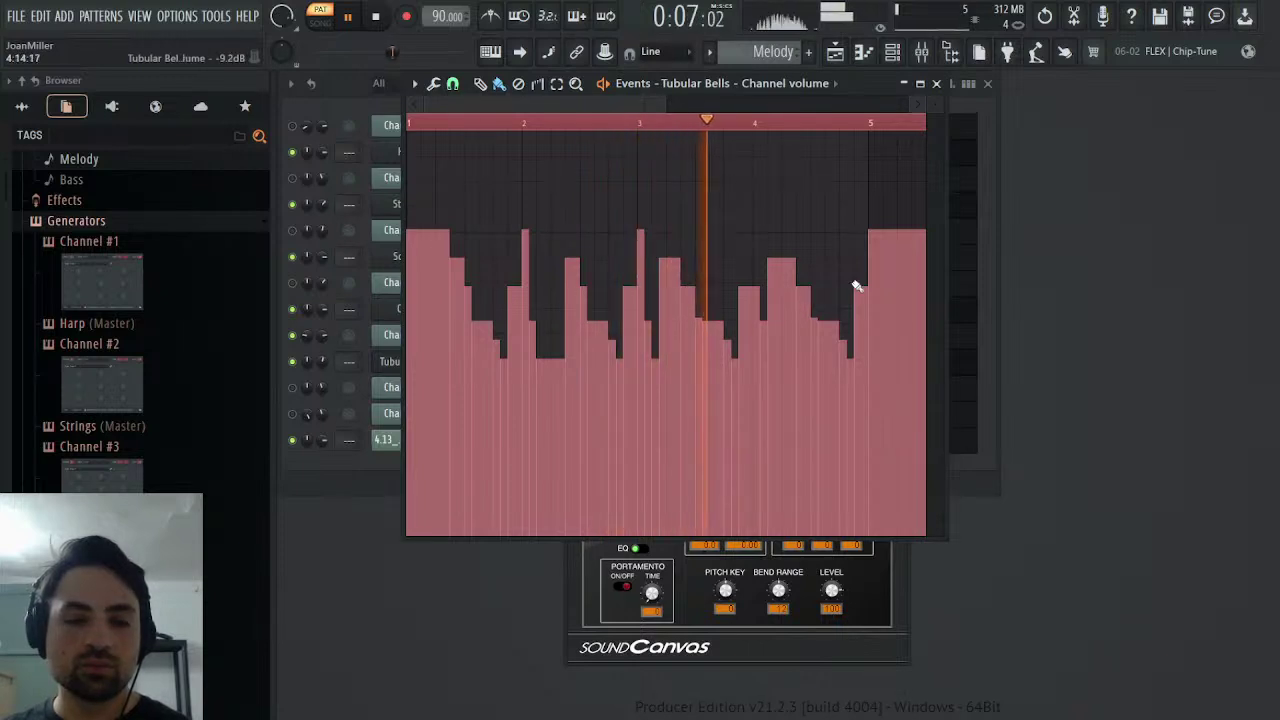
{"action": "left_click", "coordinate": [936, 83]}
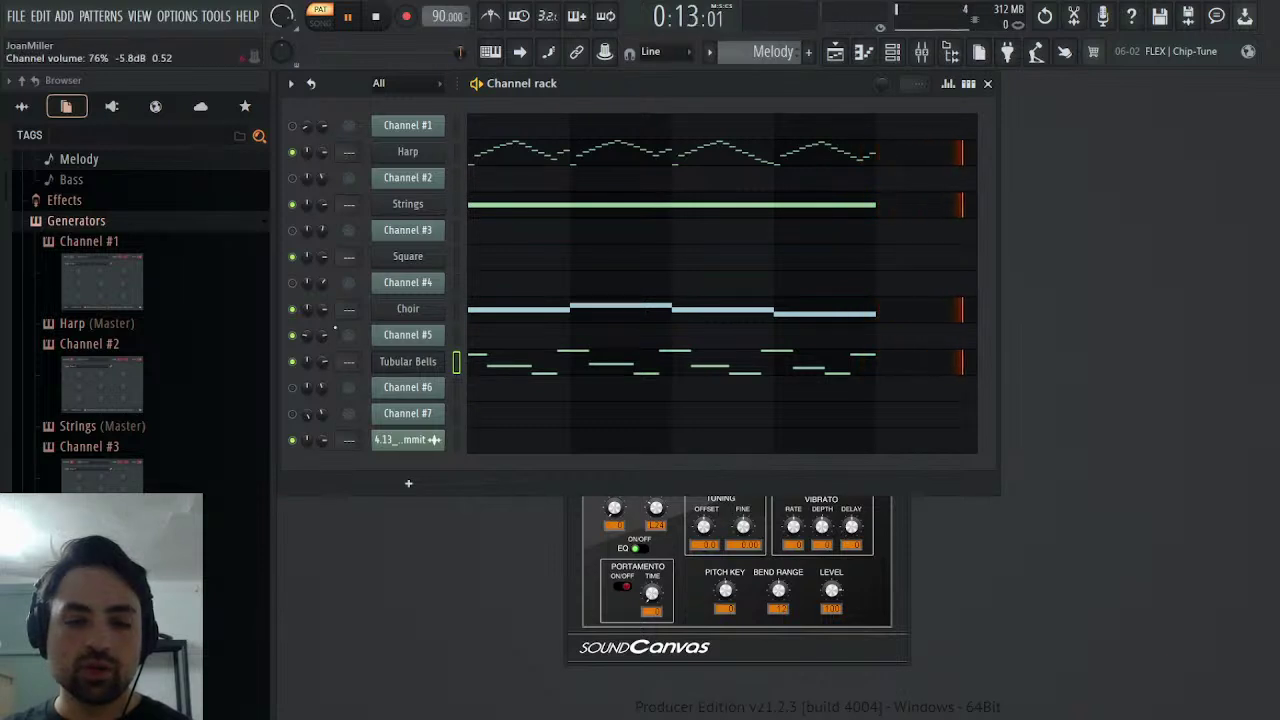
{"action": "left_click", "coordinate": [423, 362]}
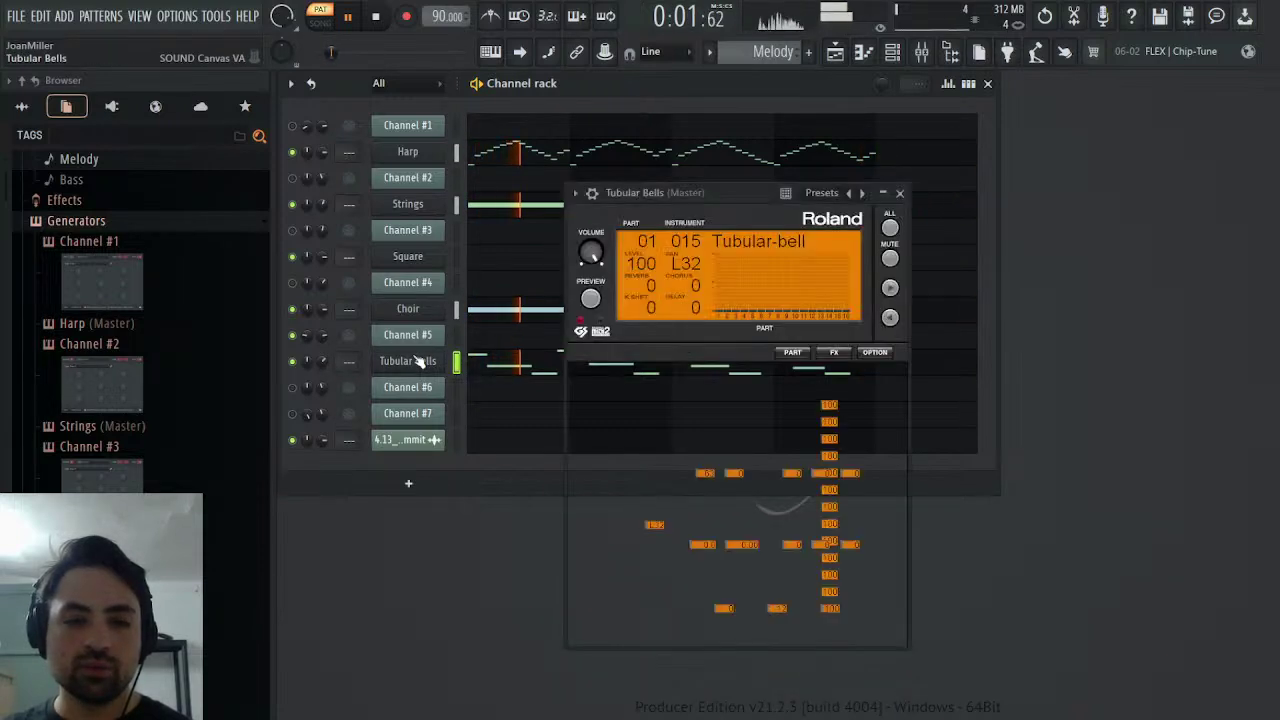
- Raise the Tubular Bells channel's level-adjustment volume multiplier to about 178% and close the instrument
{"action": "left_click", "coordinate": [595, 194]}
{"action": "left_click", "coordinate": [664, 224]}
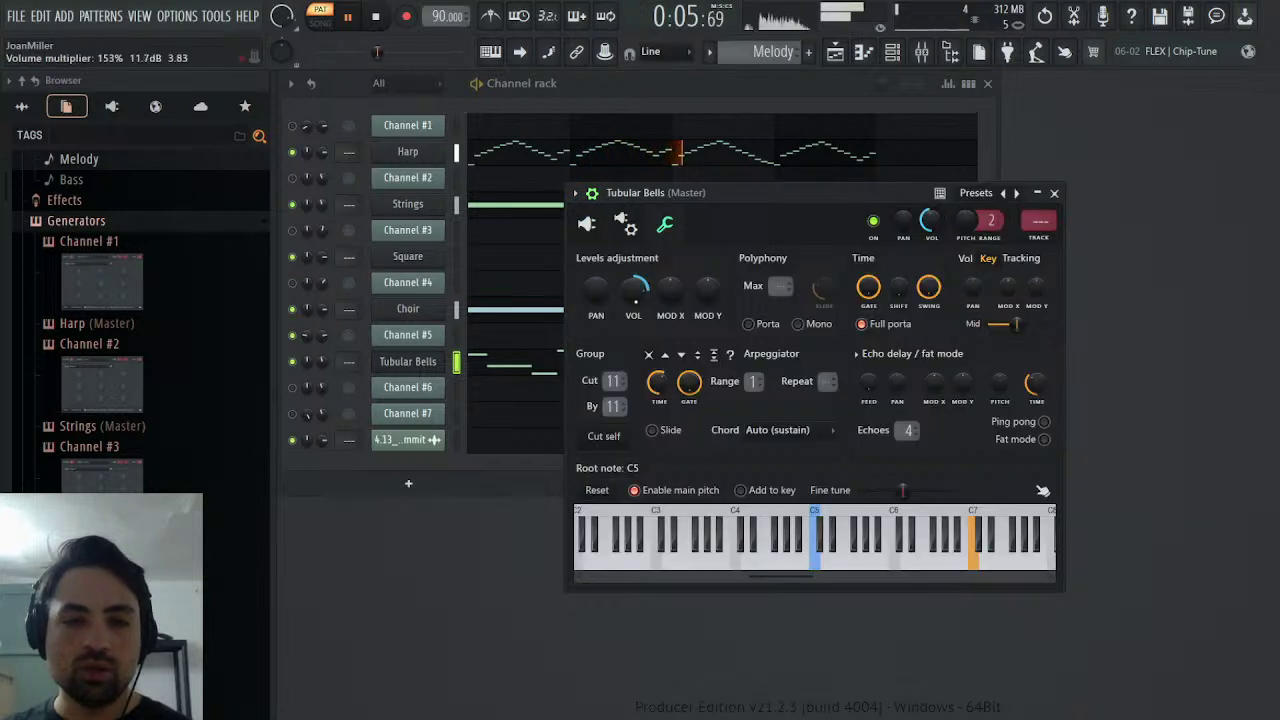
{"action": "left_click_drag", "start_coordinate": [634, 291], "coordinate": [634, 297]}
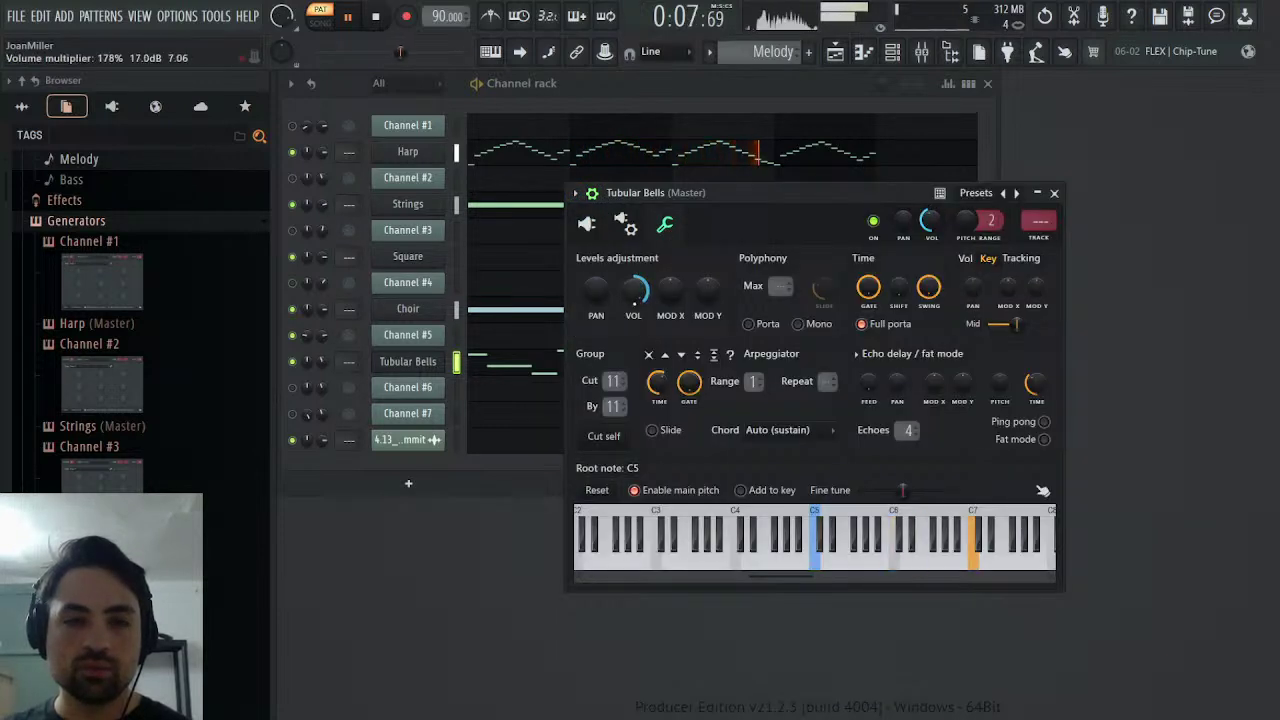
{"action": "left_click", "coordinate": [1054, 194]}
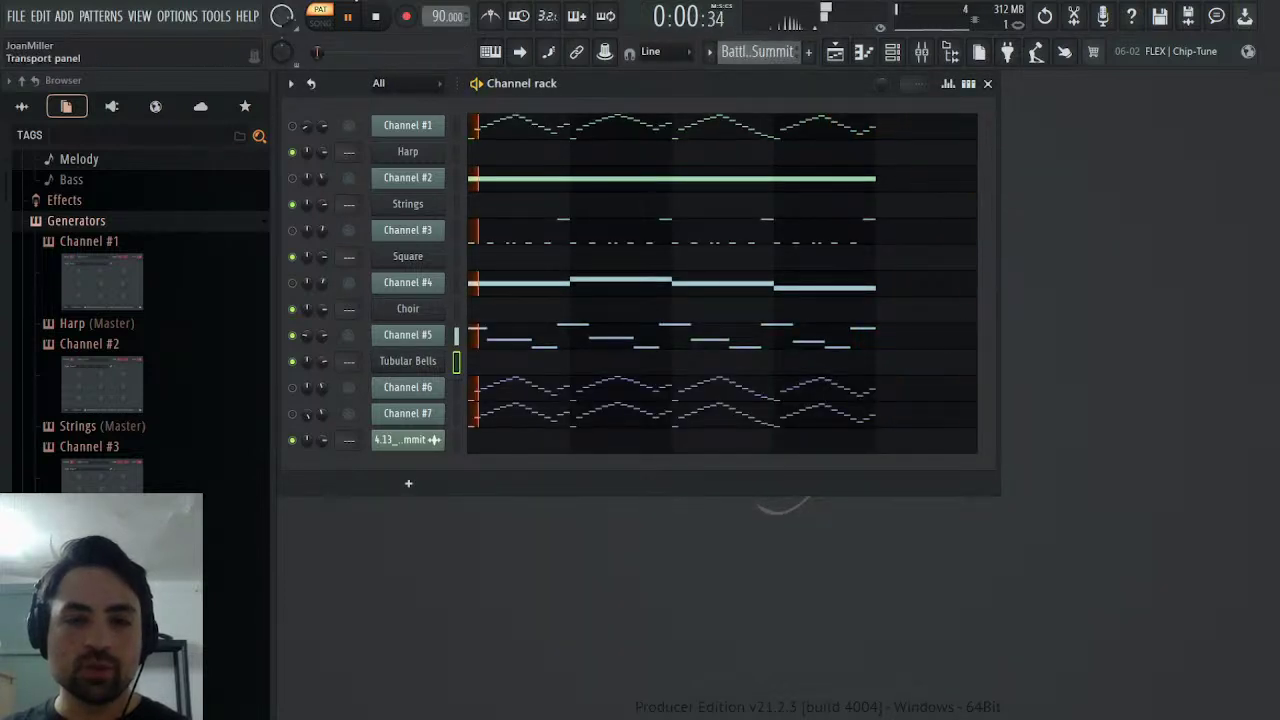
- Audition Channels #6 and #7 in the Battle Pyramid Summit pattern, checking the MIDI patches of Channels #5 and #7
{"action": "left_click", "coordinate": [374, 16]}
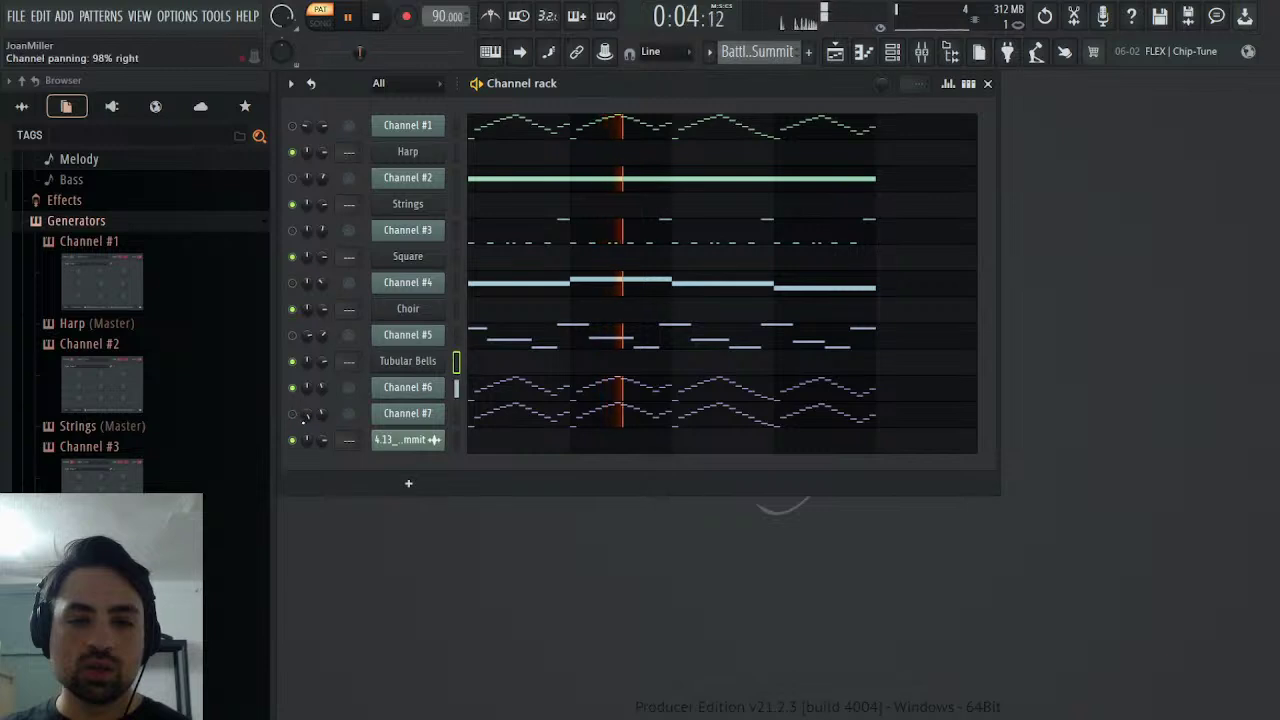
{"action": "left_click", "coordinate": [408, 335]}
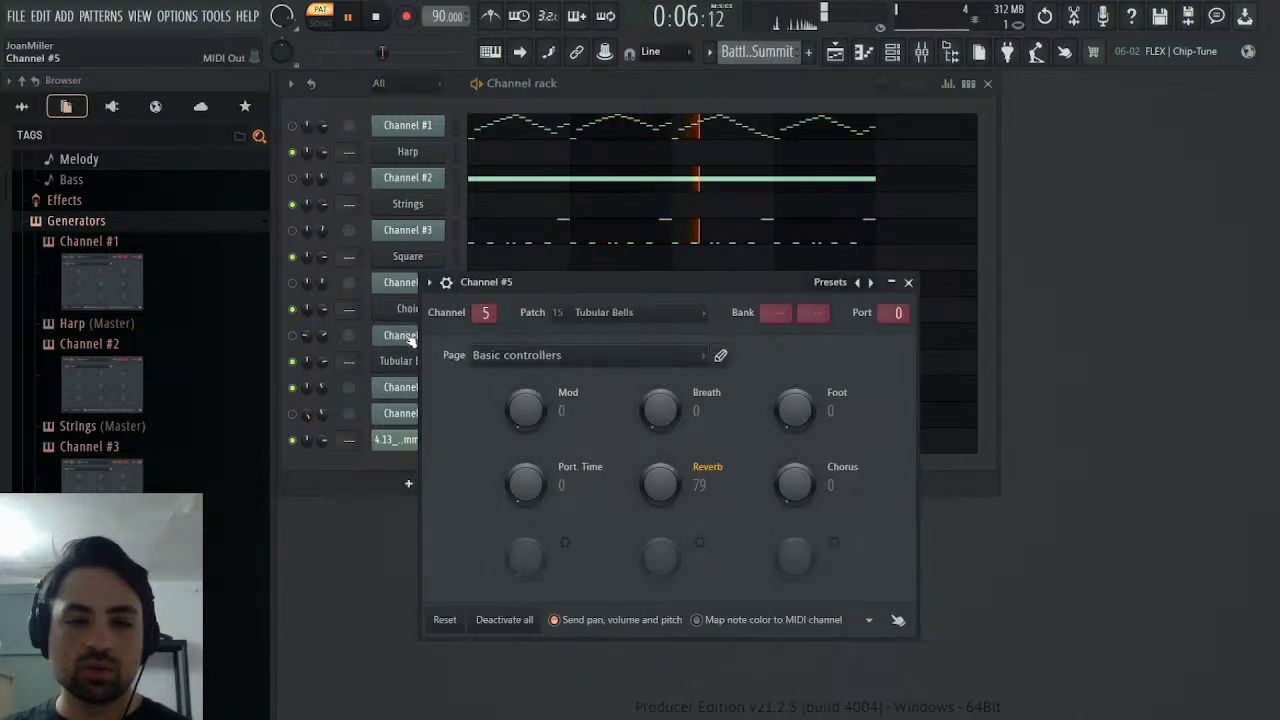
{"action": "left_click", "coordinate": [408, 335]}
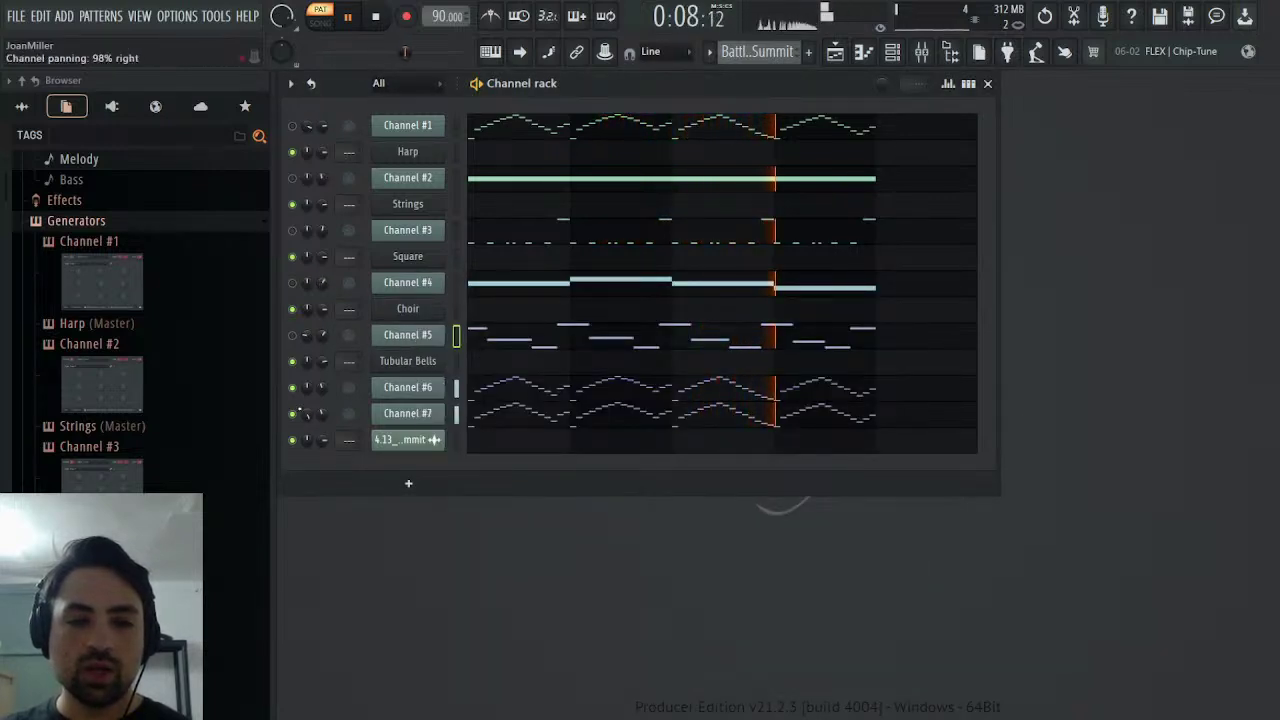
{"action": "left_click", "coordinate": [406, 413]}
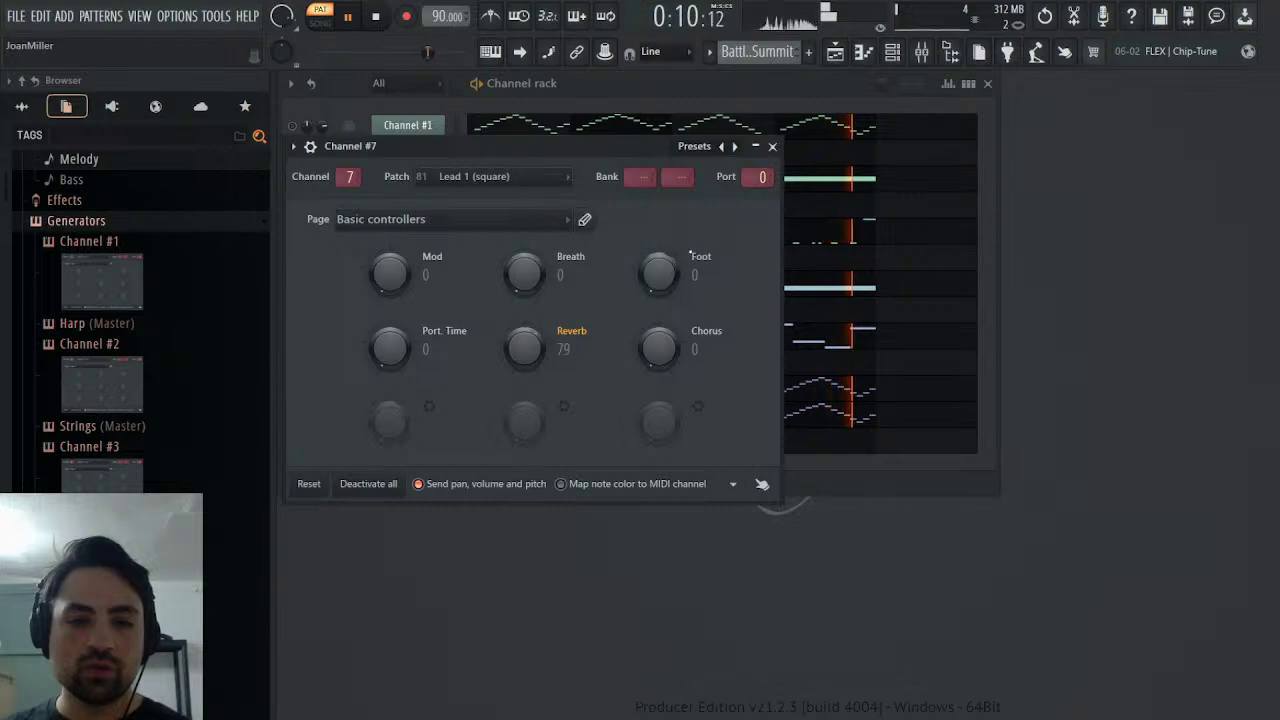
{"action": "left_click", "coordinate": [772, 146]}
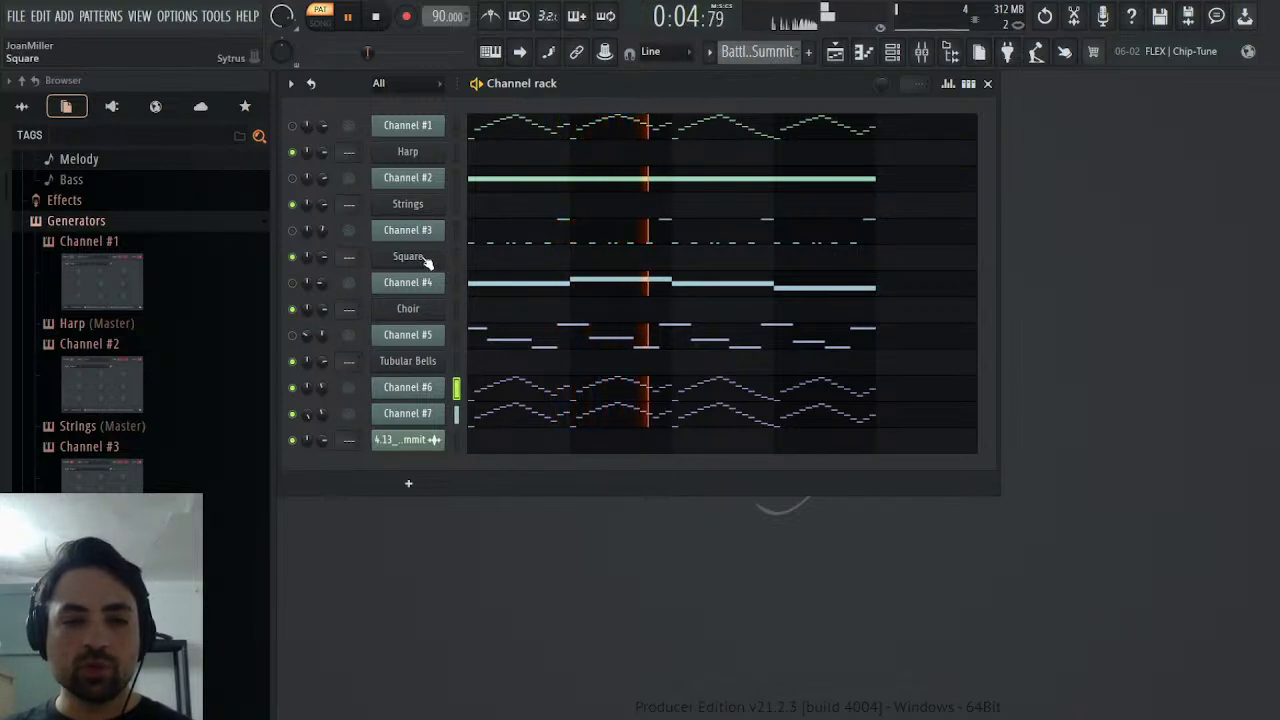
- Load the Square preset from the Remasters & Origins folder as a new channel and close its plugin window
{"action": "scroll", "coordinate": [95, 257], "scroll_direction": "up", "scroll_amount": 3}
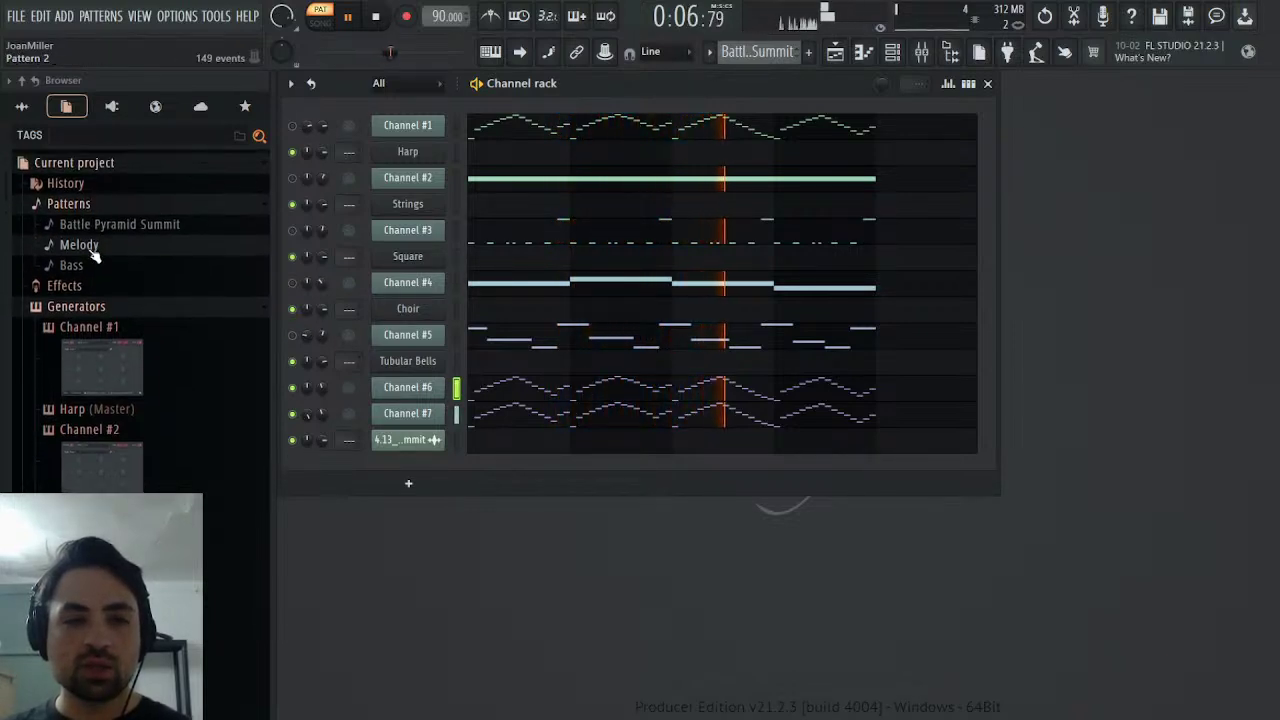
{"action": "left_click", "coordinate": [22, 106]}
{"action": "scroll", "coordinate": [125, 410], "scroll_direction": "down", "scroll_amount": 6}
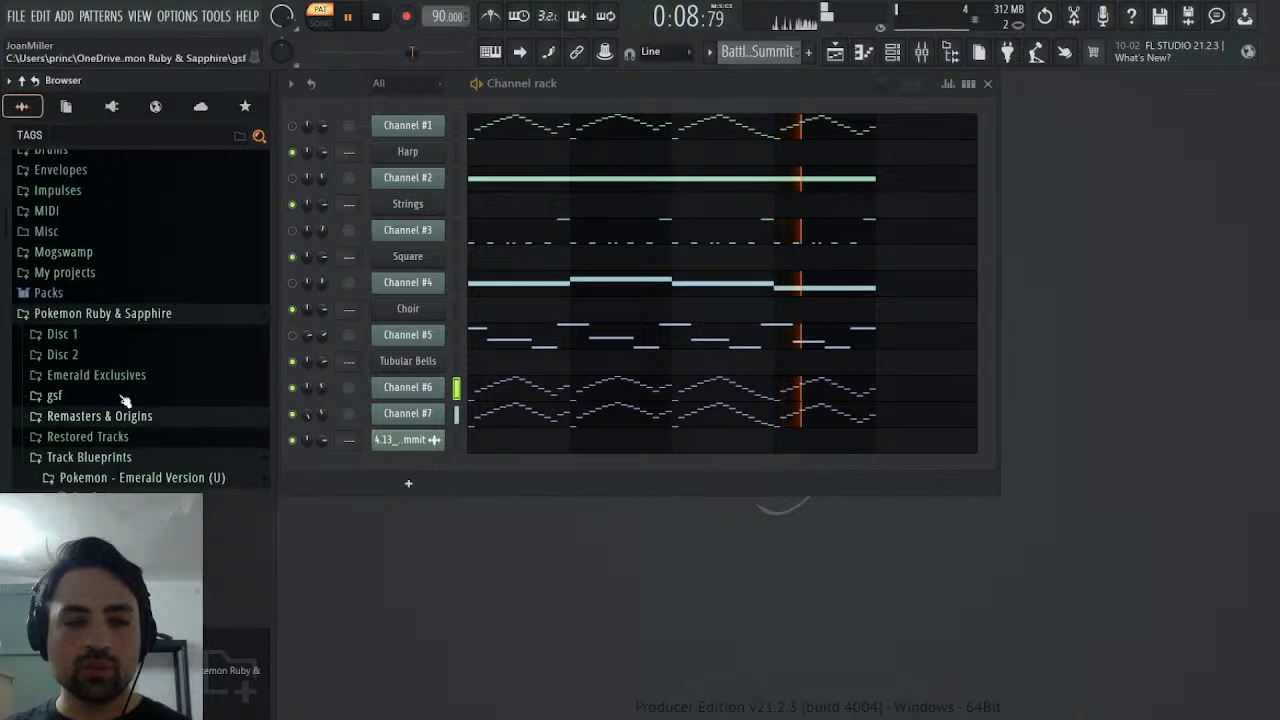
{"action": "left_click", "coordinate": [95, 416]}
{"action": "scroll", "coordinate": [130, 435], "scroll_direction": "down", "scroll_amount": 8}
{"action": "scroll", "coordinate": [100, 445], "scroll_direction": "up", "scroll_amount": 2}
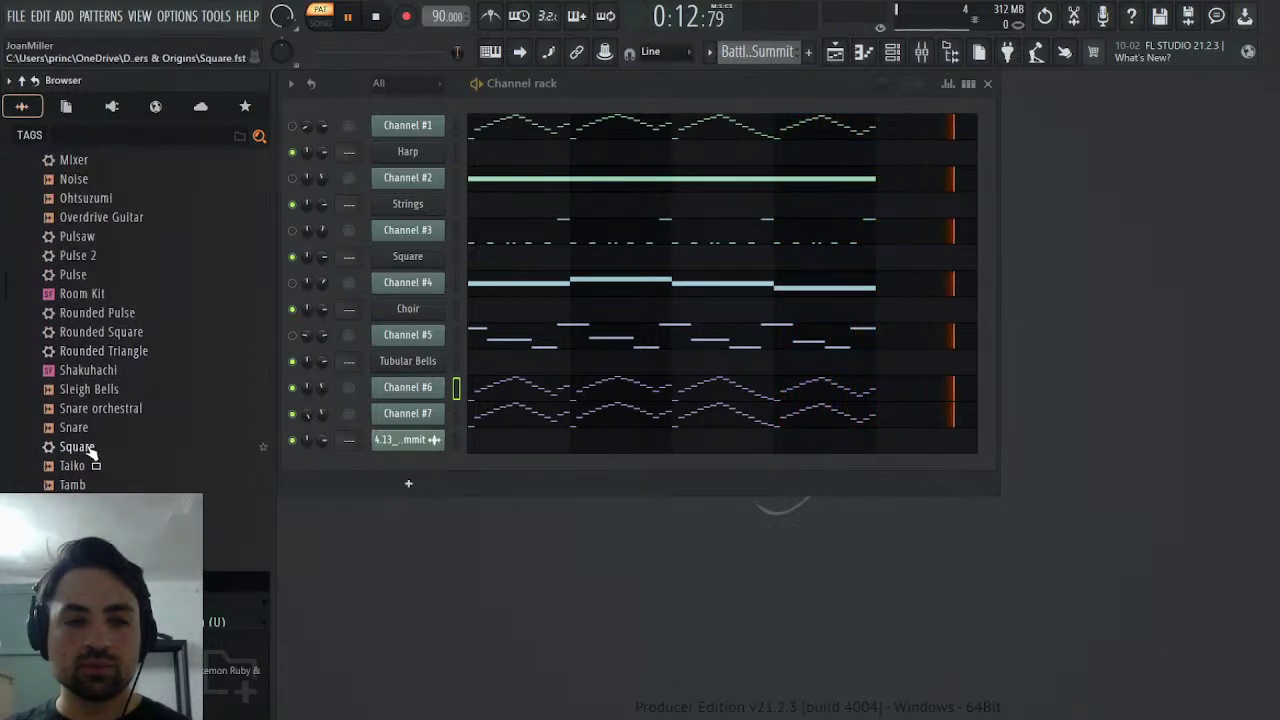
{"action": "left_click_drag", "start_coordinate": [82, 448], "coordinate": [410, 438]}
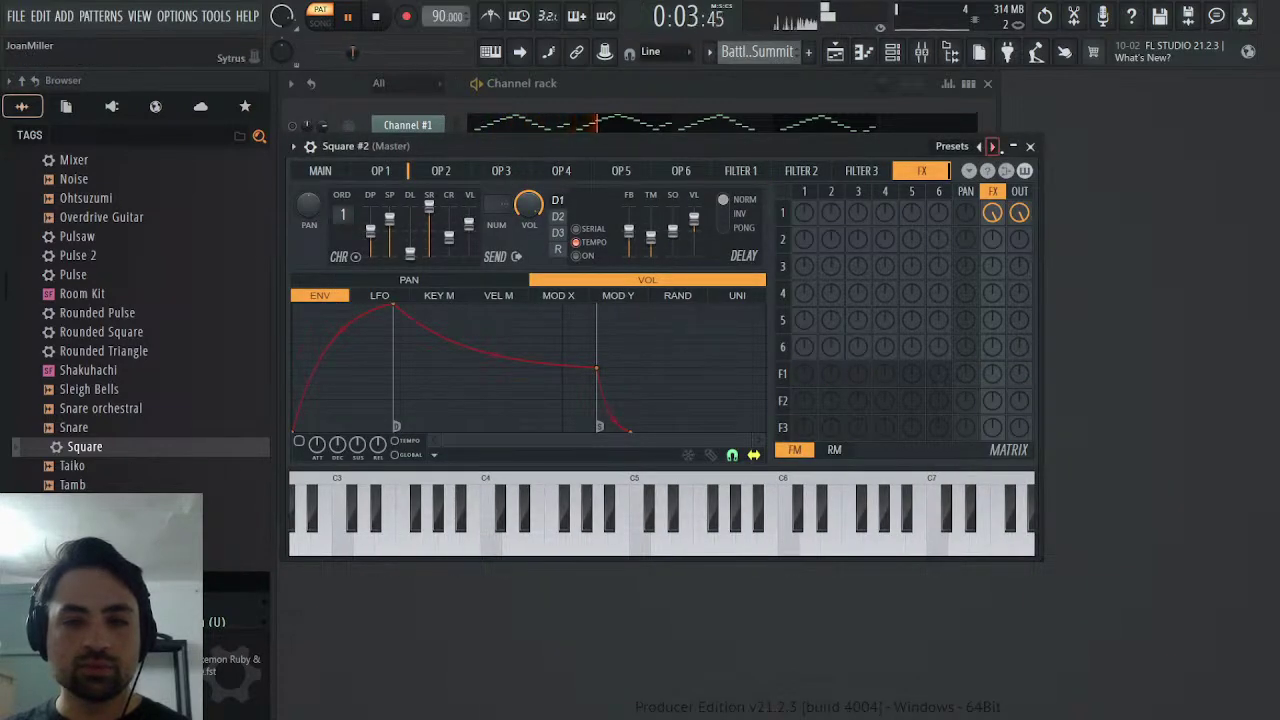
{"action": "left_click", "coordinate": [1030, 146]}
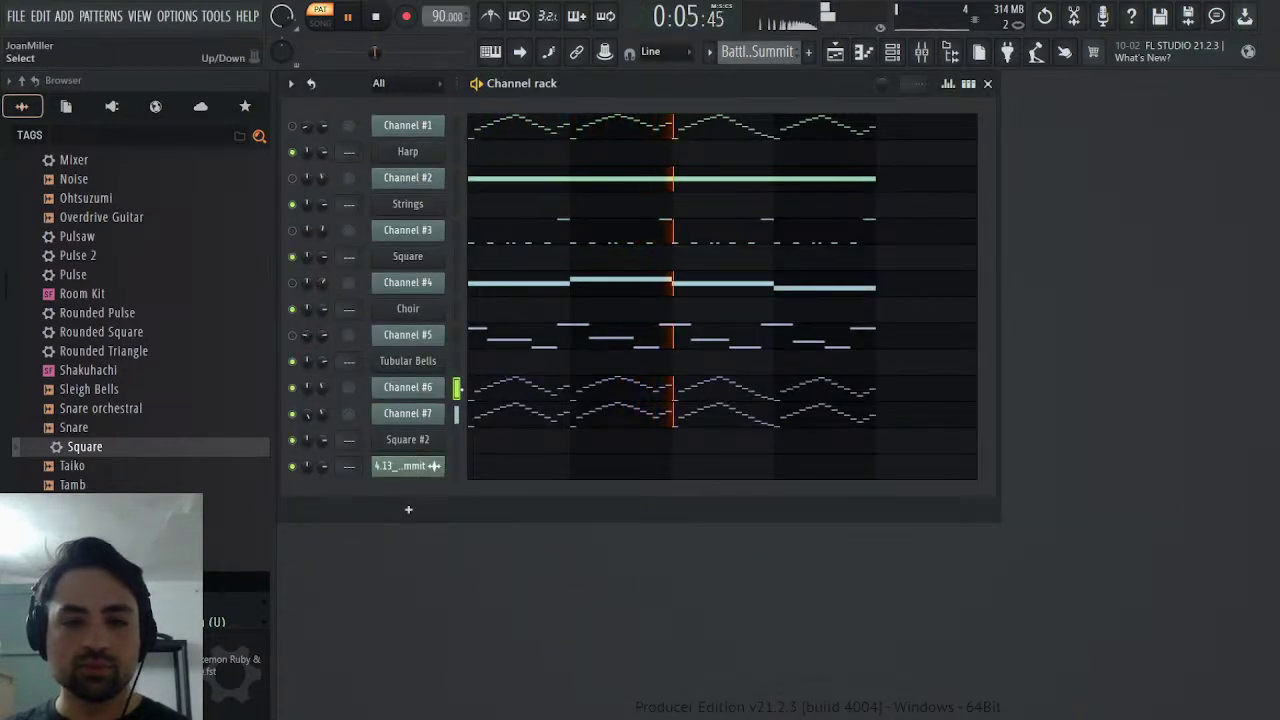
- Copy Channel #6's notes from Battle Pyramid Summit into the Square #2 channel of a new pattern named Synths
{"action": "left_click", "coordinate": [501, 398]}
{"action": "left_click", "coordinate": [500, 398]}
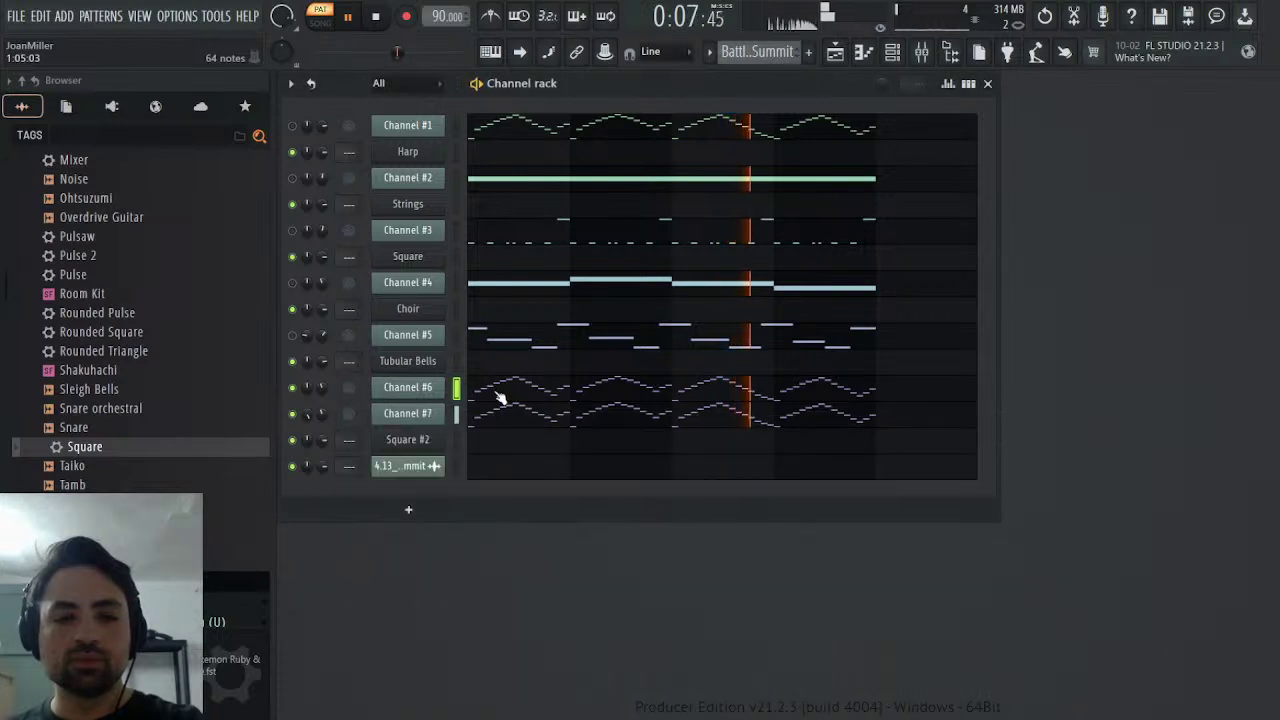
{"action": "key", "text": "space"}
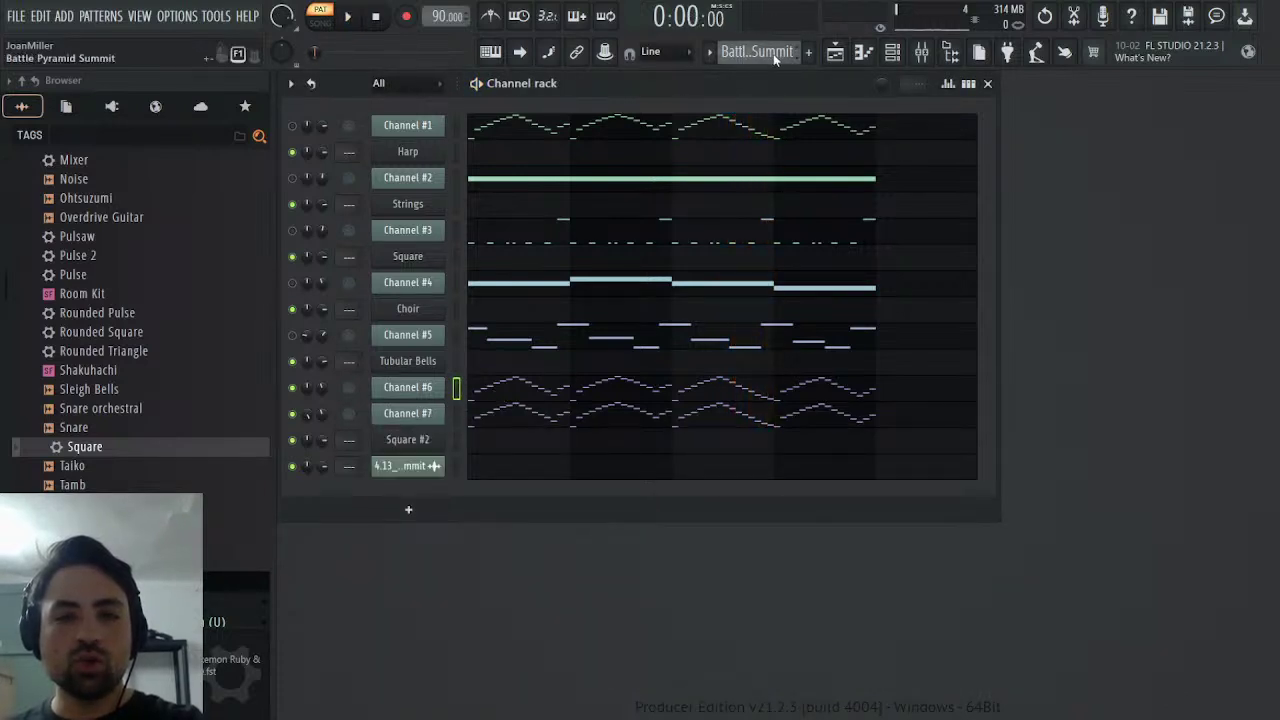
{"action": "key", "text": "F4"}
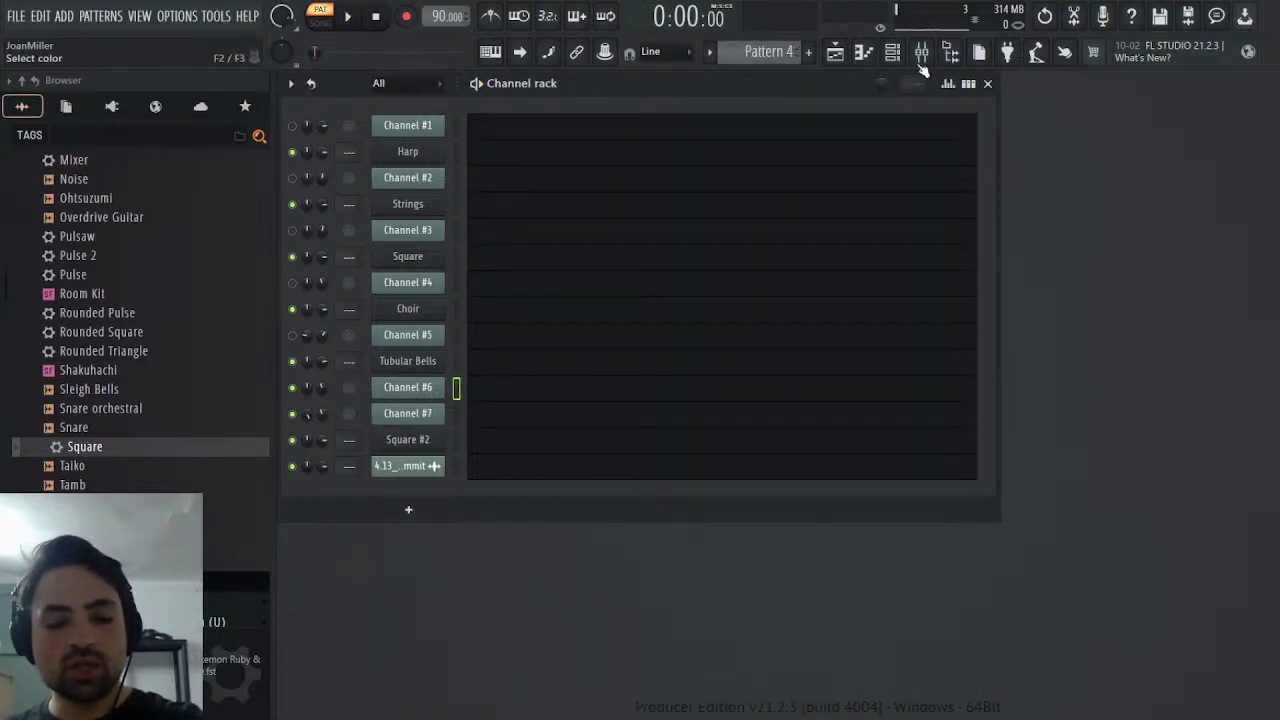
{"action": "key", "text": "Return"}
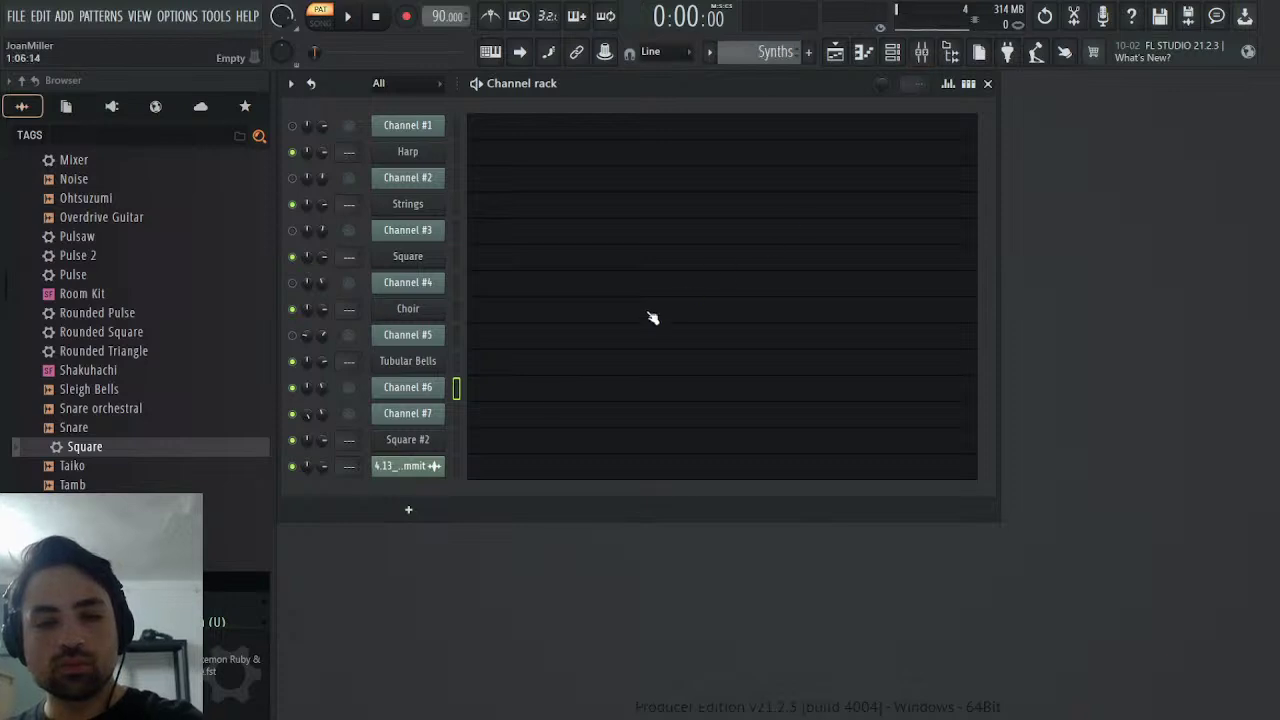
{"action": "key", "text": "ctrl+v"}
- Check Channel #6's panning events in Battle Pyramid Summit and copy Channel #7's notes into Square #2 in Synths
{"action": "scroll", "coordinate": [765, 52], "scroll_direction": "up", "scroll_amount": 1}
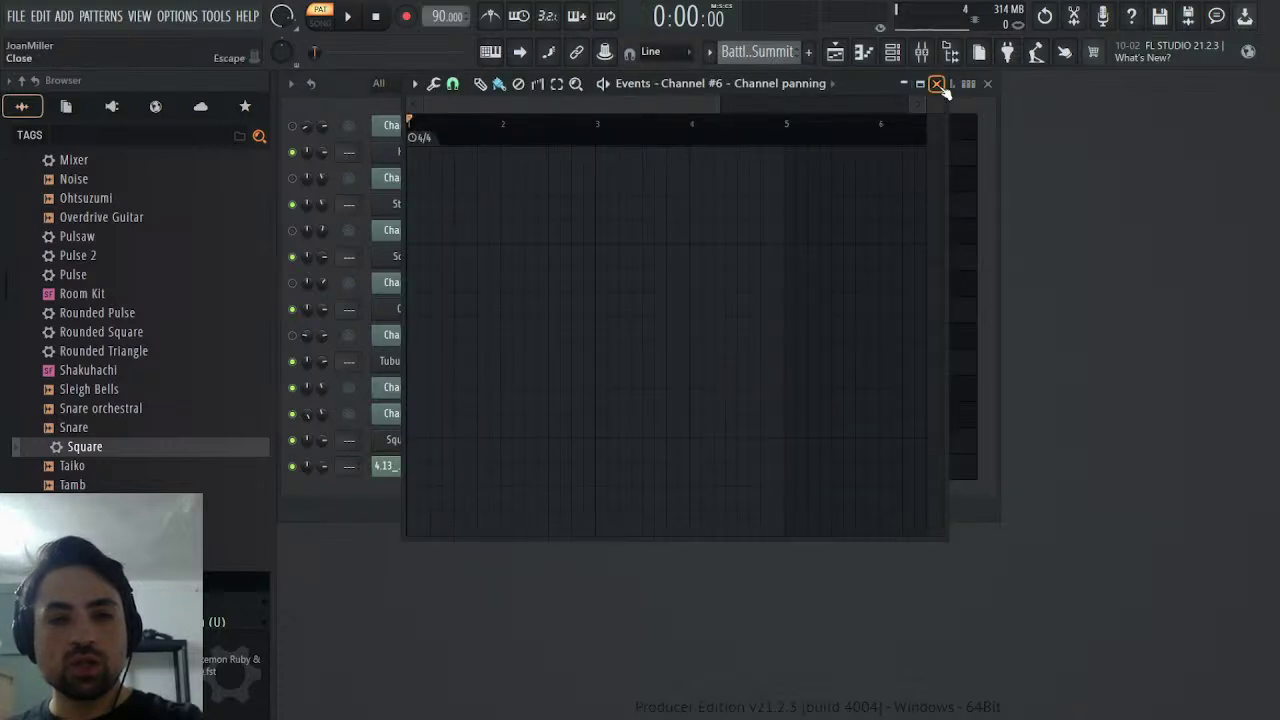
{"action": "left_click", "coordinate": [937, 84]}
{"action": "left_click", "coordinate": [800, 413]}
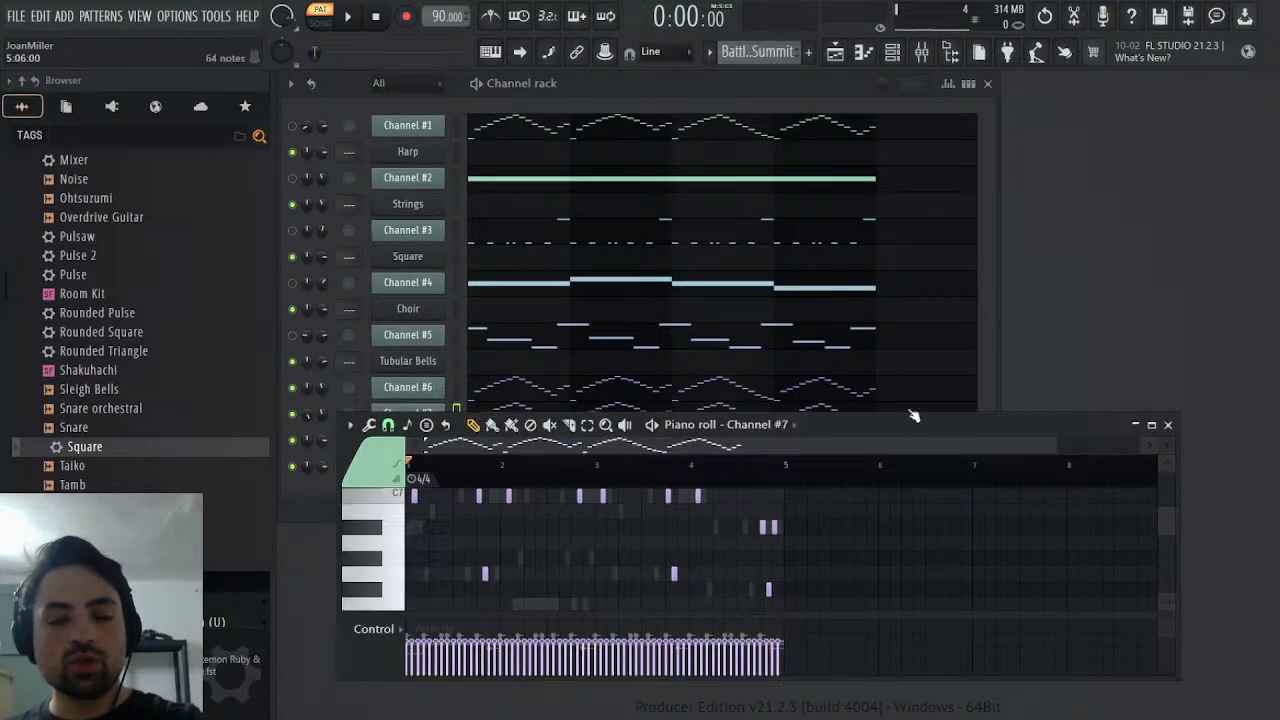
{"action": "left_click", "coordinate": [1168, 425]}
{"action": "key", "text": "KP_Add"}
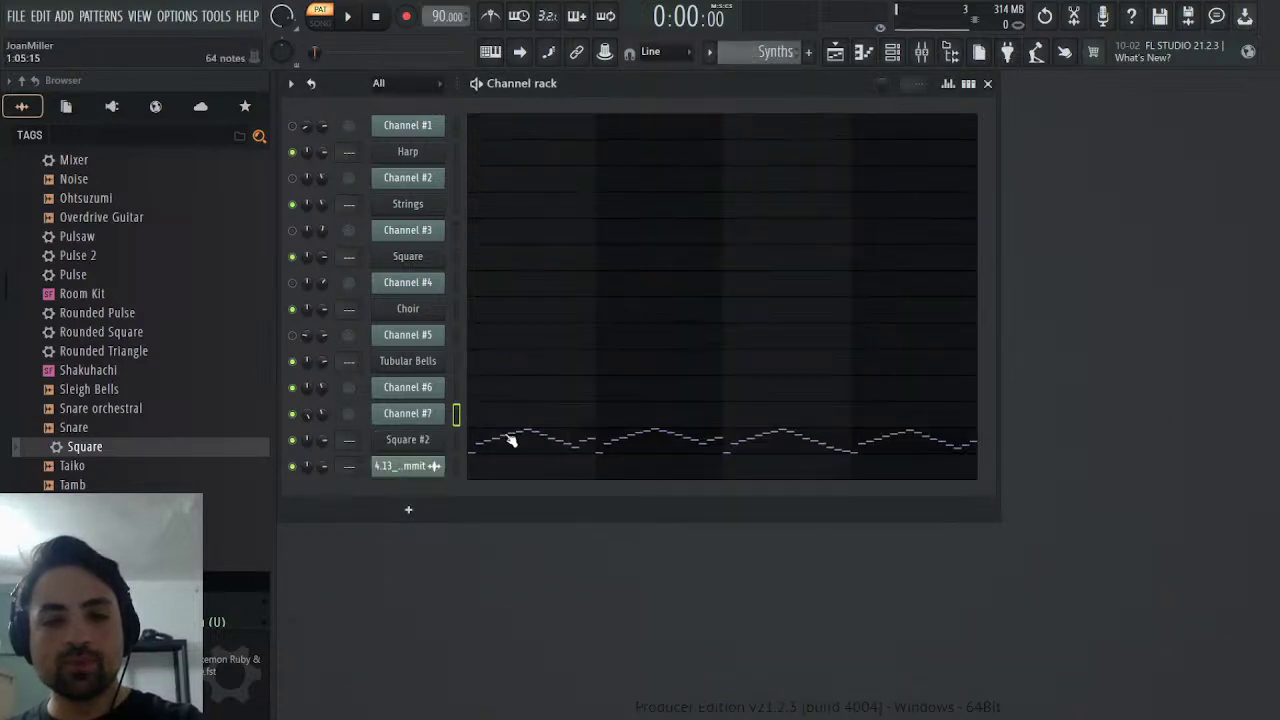
{"action": "left_click", "coordinate": [515, 439]}
{"action": "key", "text": "ctrl+v"}
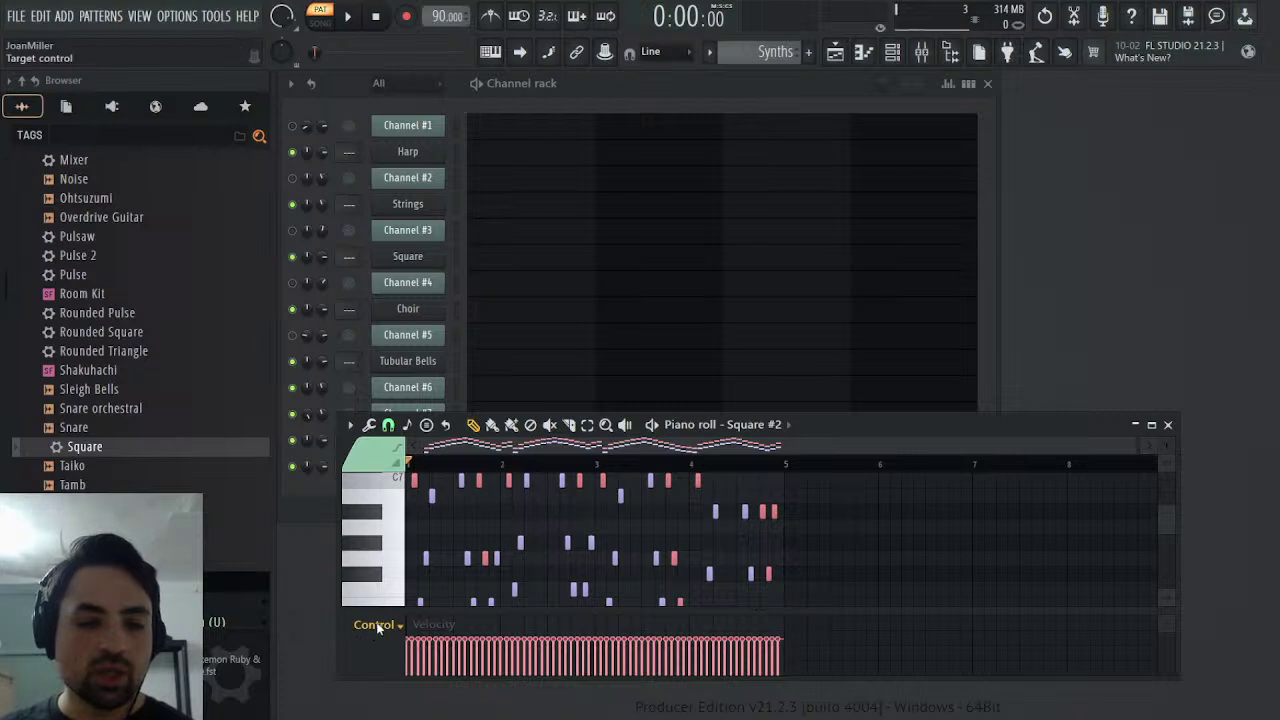
- Set the note pan of the pasted Channel #7 notes in Square #2 to 100% right and close the piano roll
{"action": "left_click", "coordinate": [379, 400]}
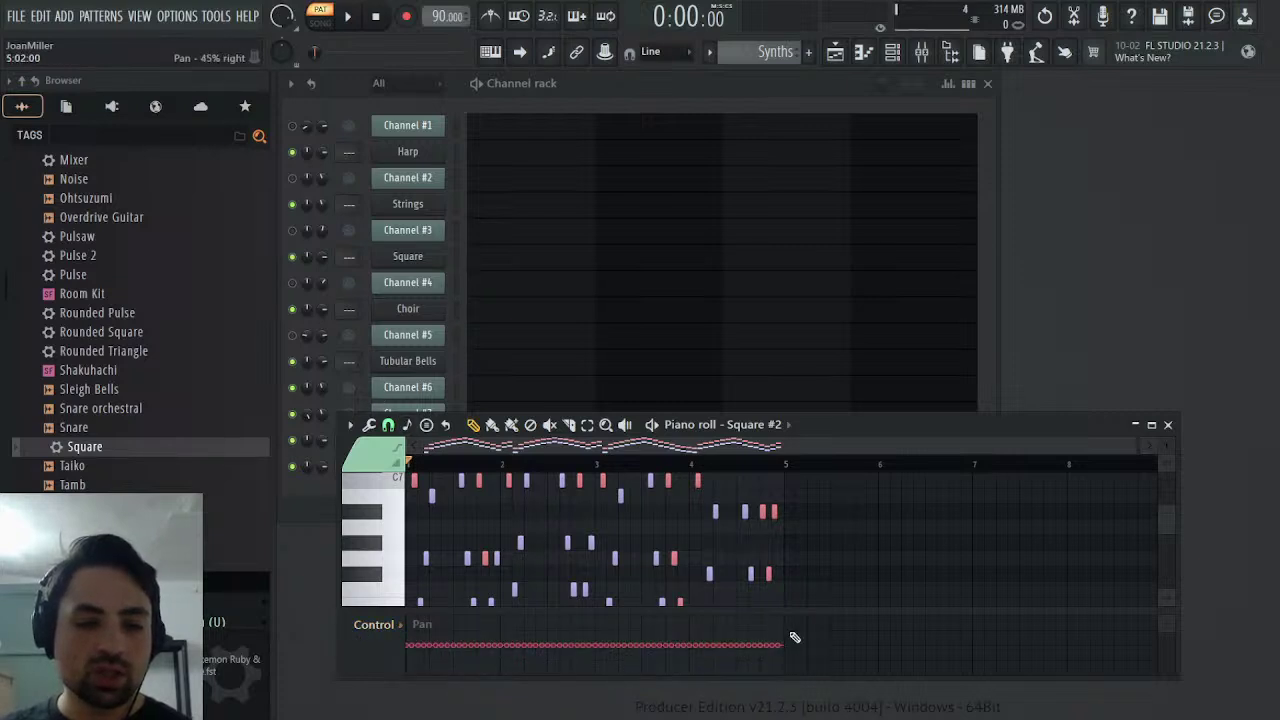
{"action": "left_click_drag", "start_coordinate": [805, 569], "coordinate": [400, 527]}
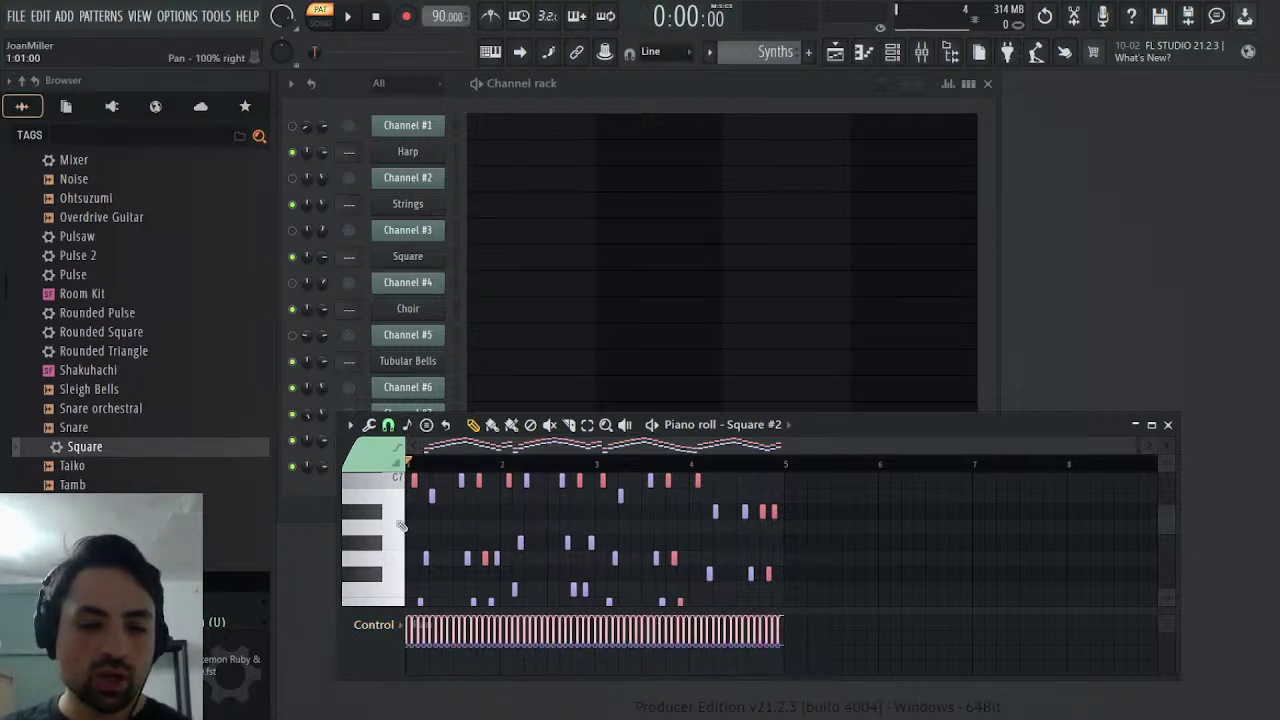
{"action": "left_click", "coordinate": [348, 22]}
{"action": "left_click", "coordinate": [380, 20]}
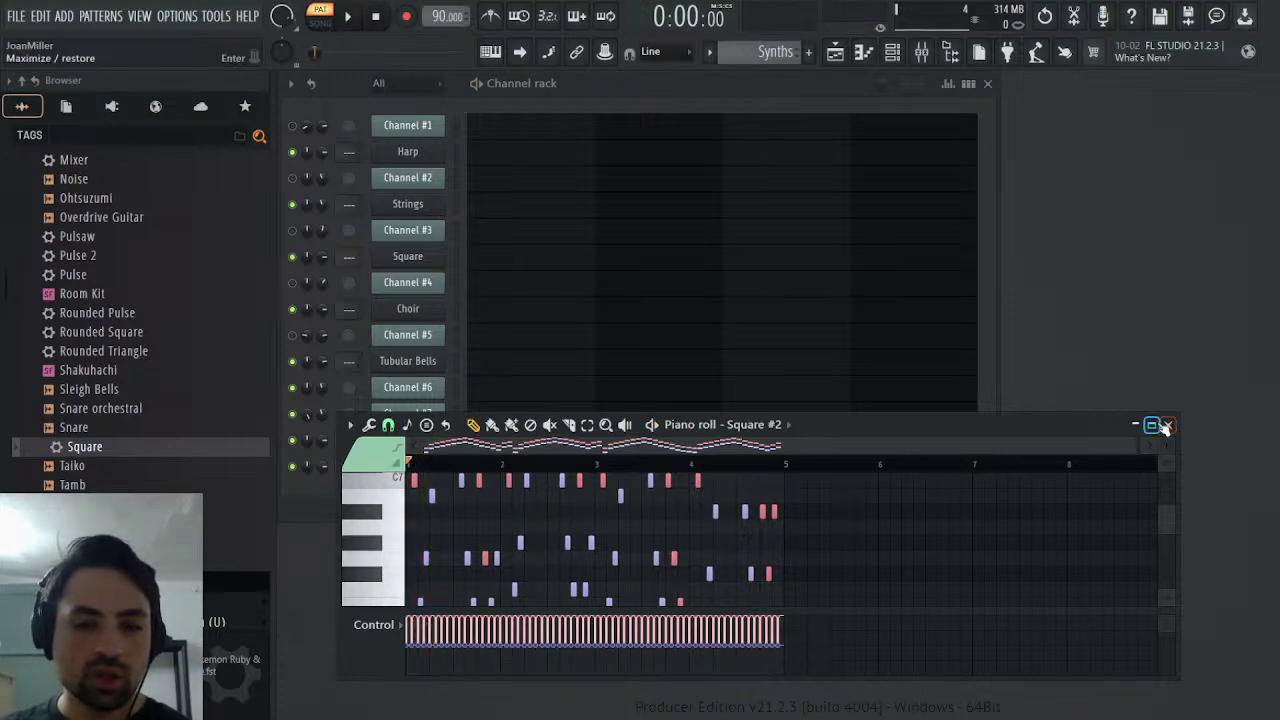
{"action": "left_click", "coordinate": [1166, 426]}
{"action": "key", "text": "Escape"}
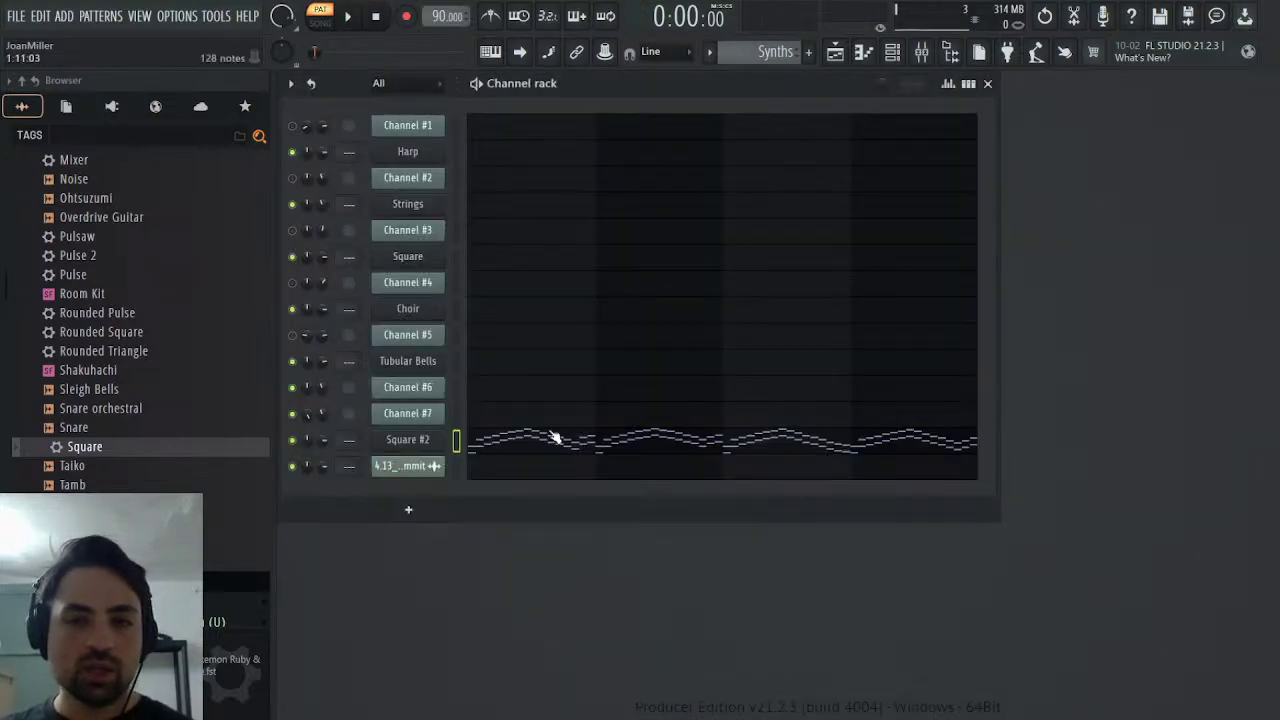
- Audition Channel #7 against Square #2, inspecting Square #2's operator 1 volume envelope and Channel #6's volume events in Synths
{"action": "key", "text": "v"}
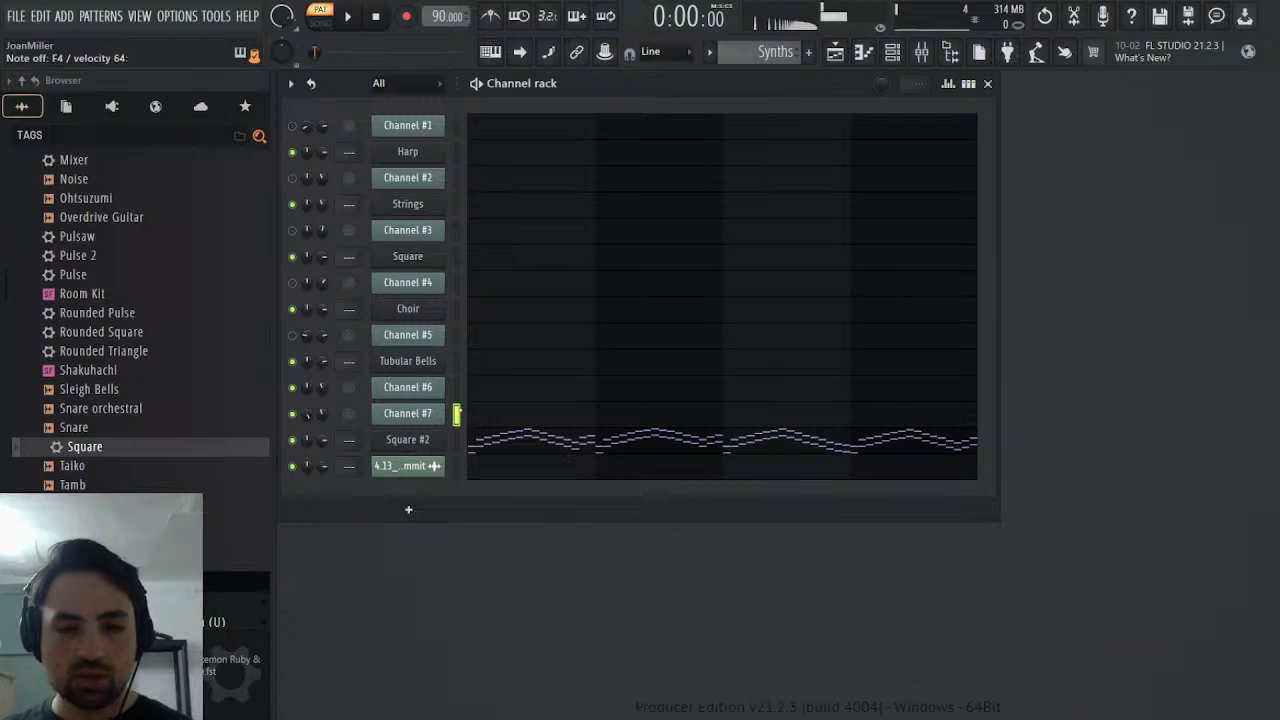
{"action": "left_click", "coordinate": [441, 442]}
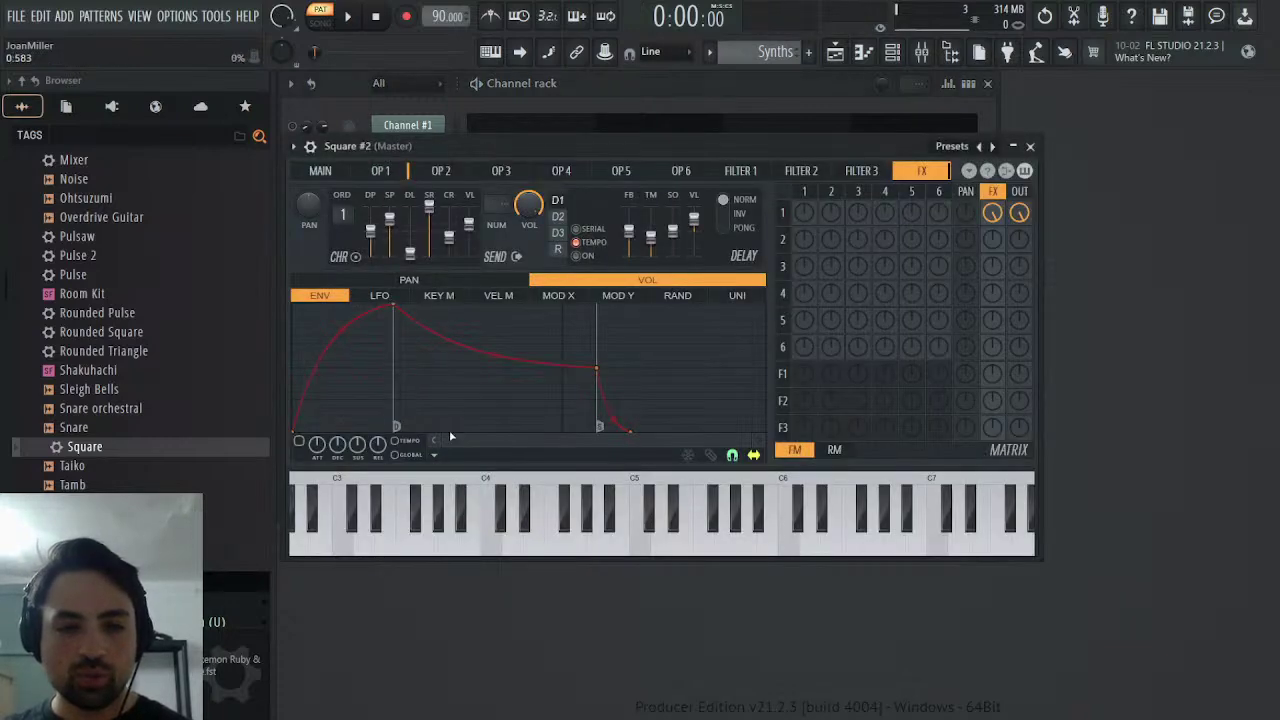
{"action": "left_click", "coordinate": [380, 171]}
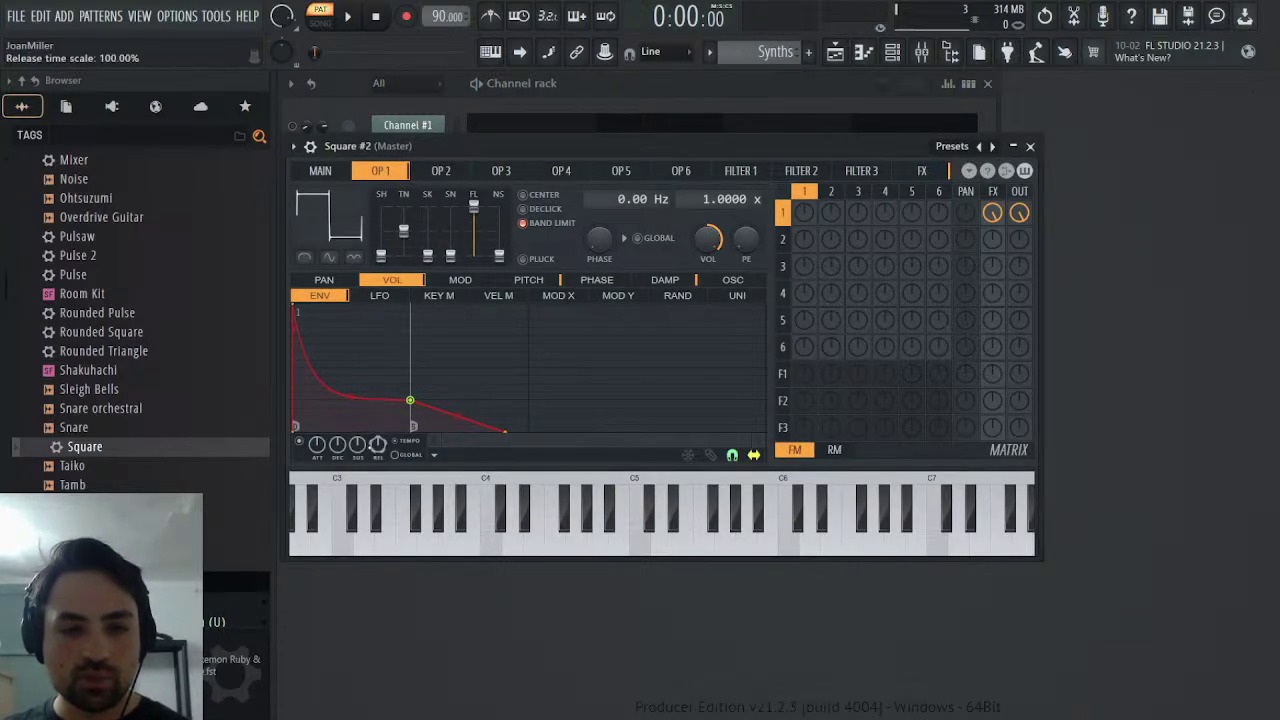
{"action": "left_click", "coordinate": [1028, 147]}
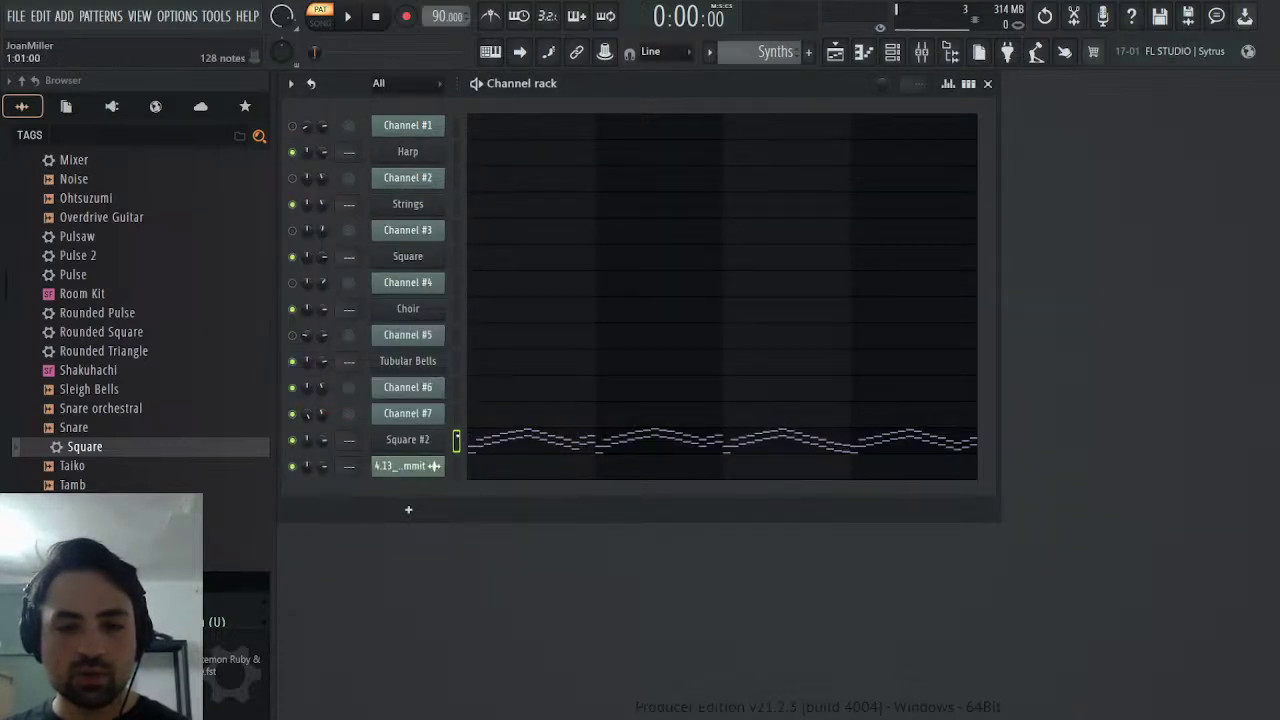
{"action": "key", "text": "c"}
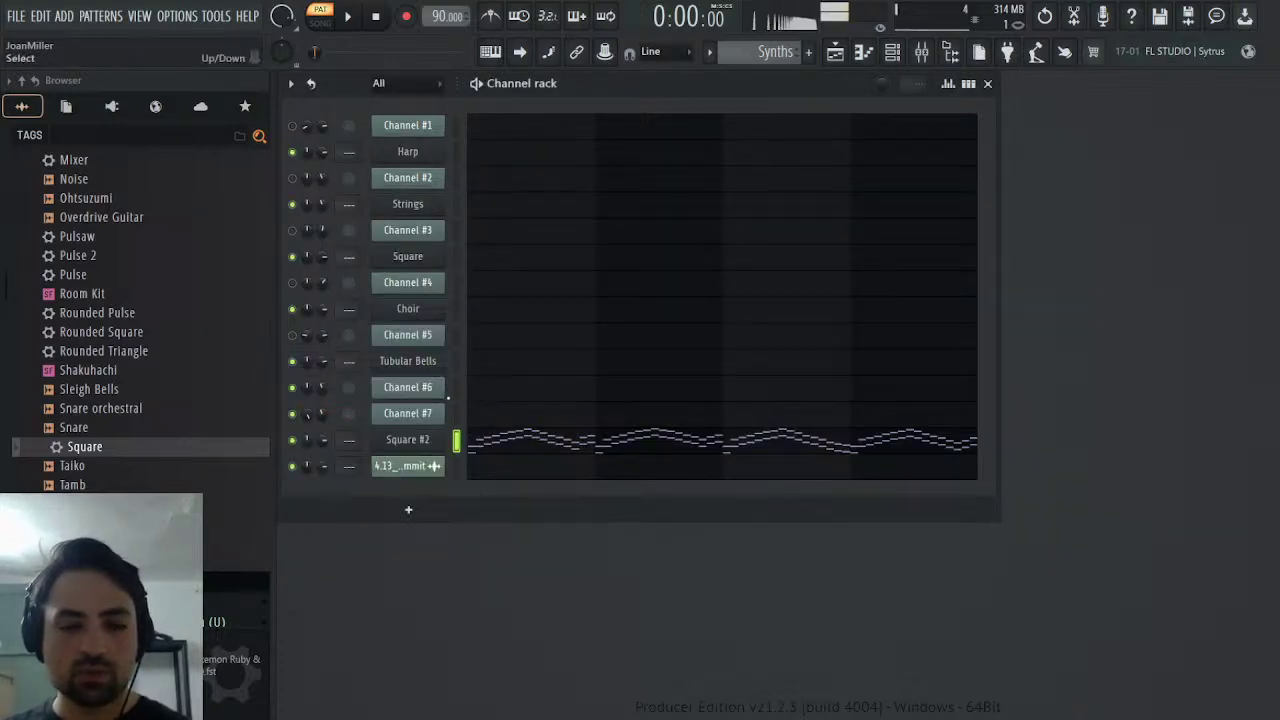
{"action": "left_click", "coordinate": [436, 437]}
{"action": "left_click", "coordinate": [1031, 146]}
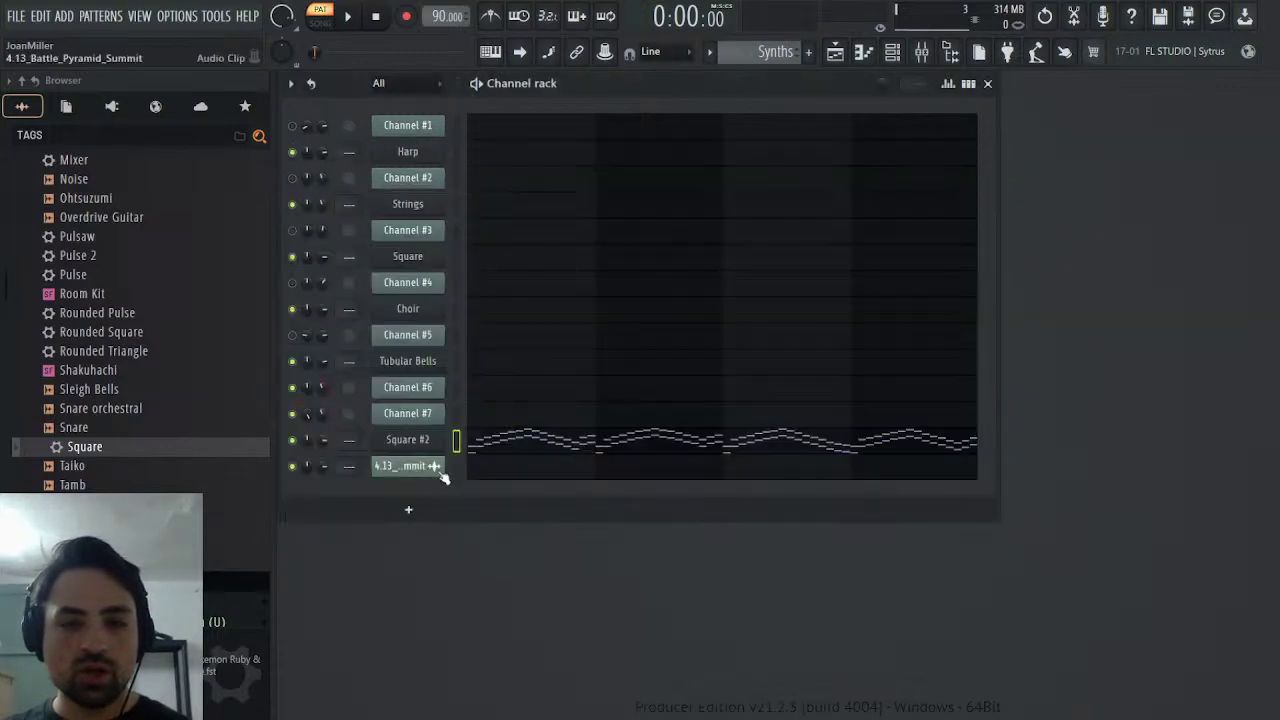
{"action": "left_click", "coordinate": [427, 448]}
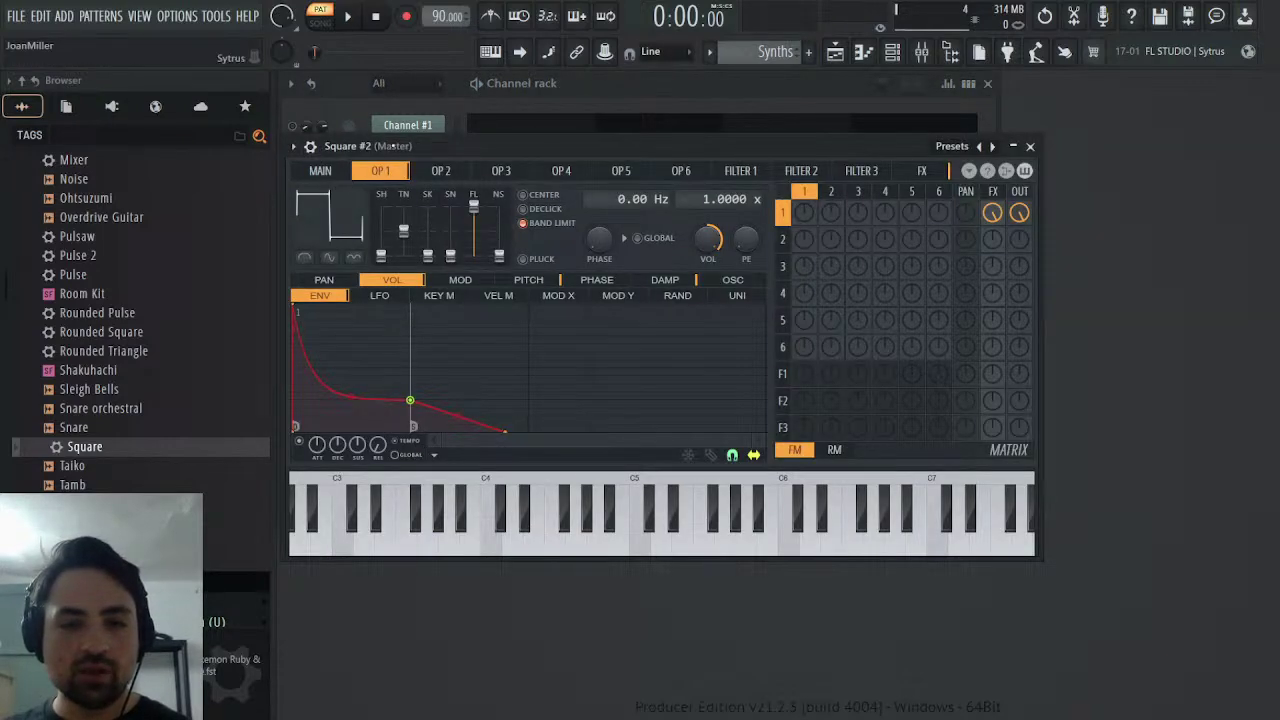
{"action": "left_click", "coordinate": [1031, 146]}
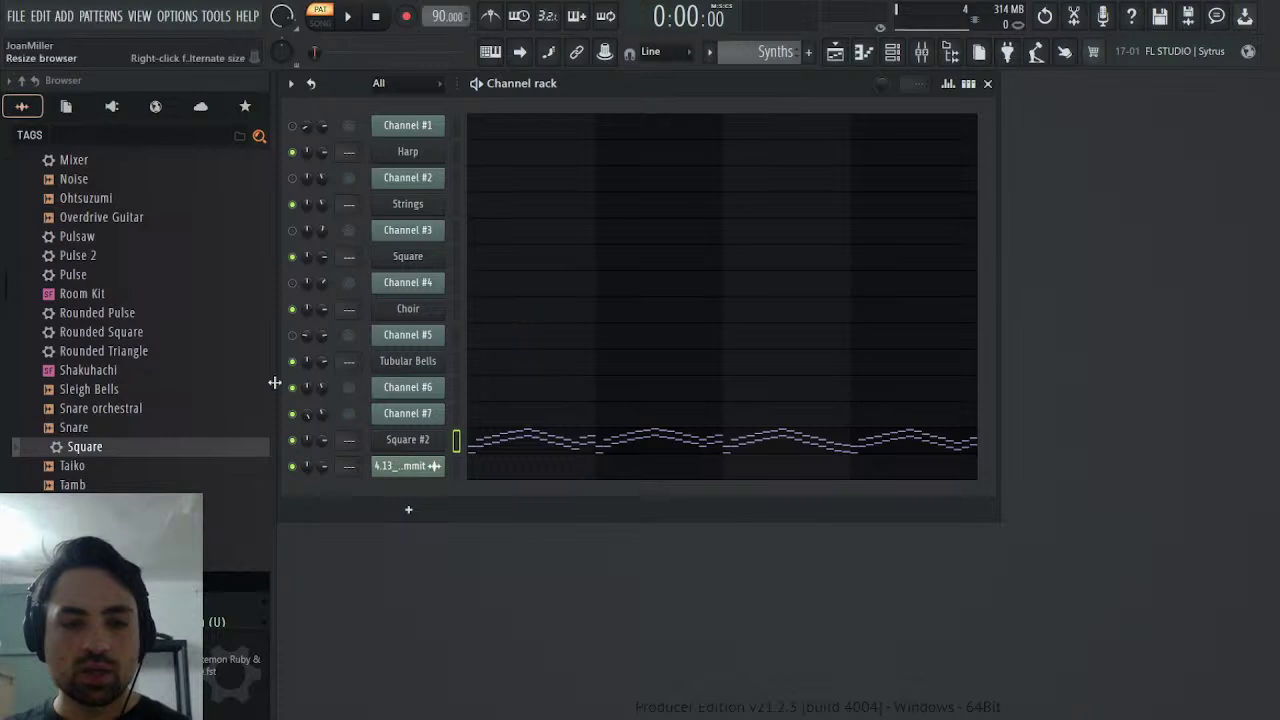
{"action": "left_click", "coordinate": [348, 413]}
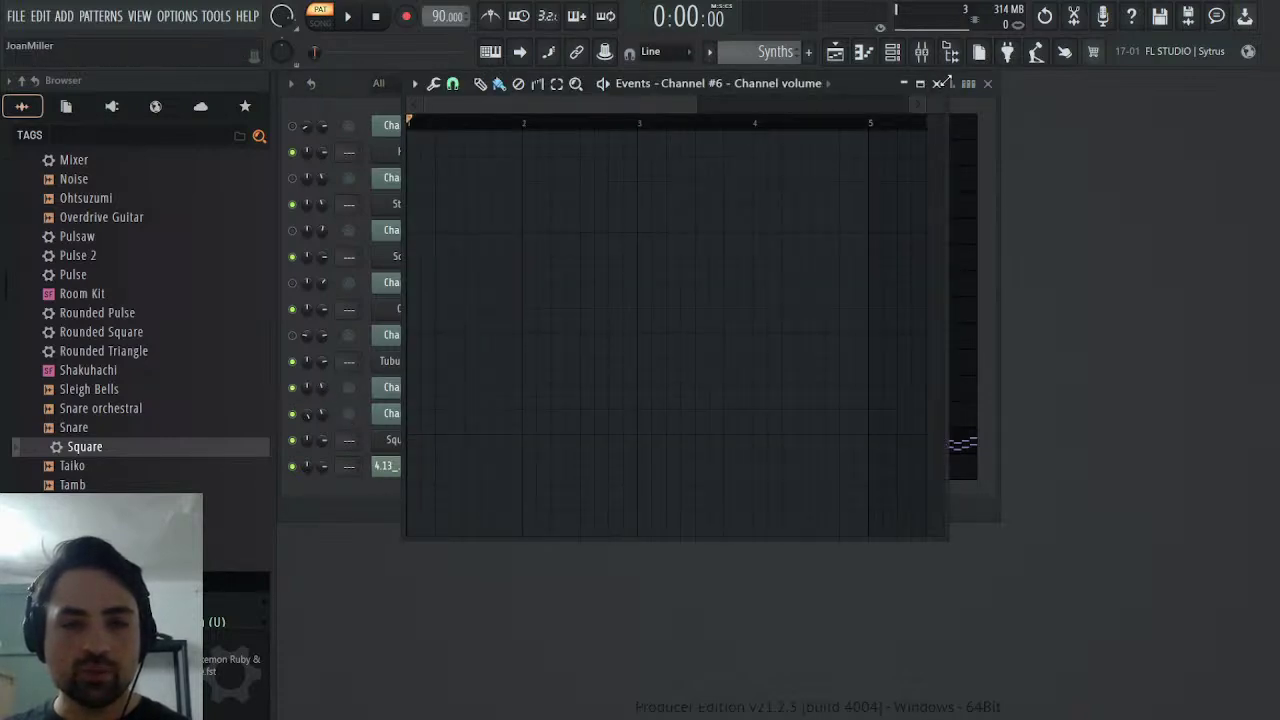
{"action": "left_click", "coordinate": [939, 83]}
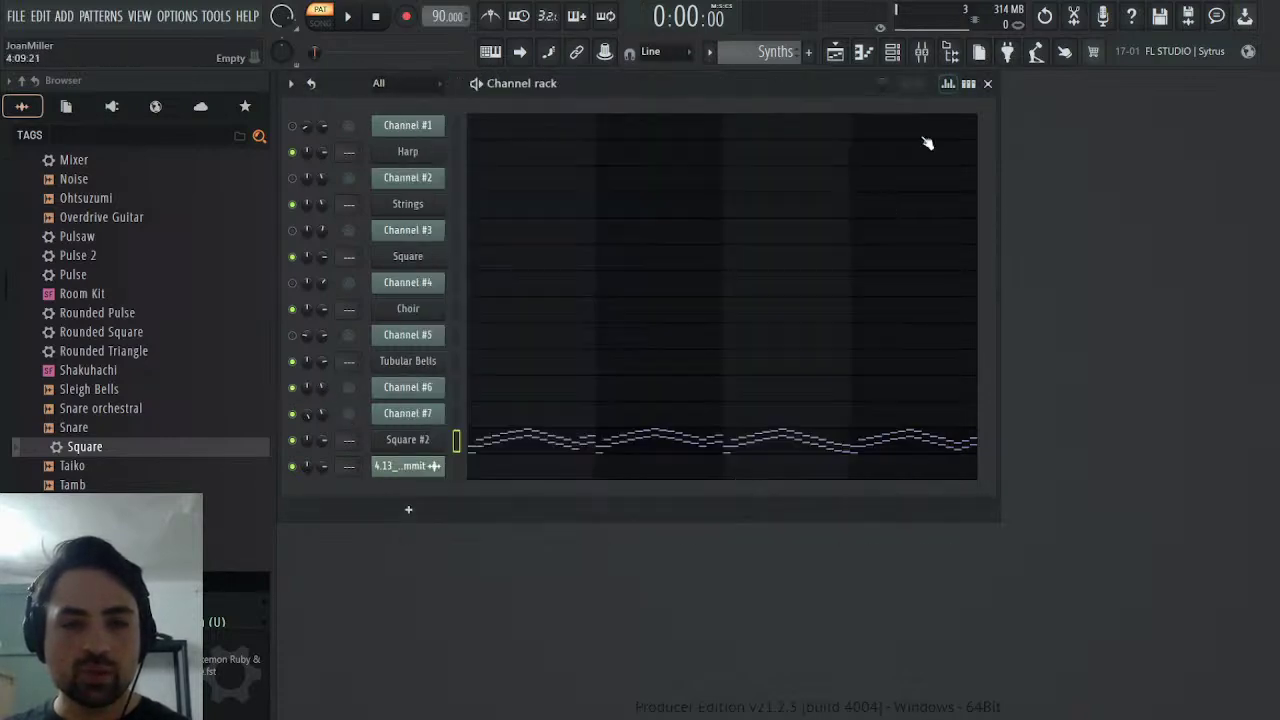
- Route Square #2 to mixer track 2, load the Mixer preset from the browser onto that track, and close both windows
{"action": "left_click", "coordinate": [409, 445]}
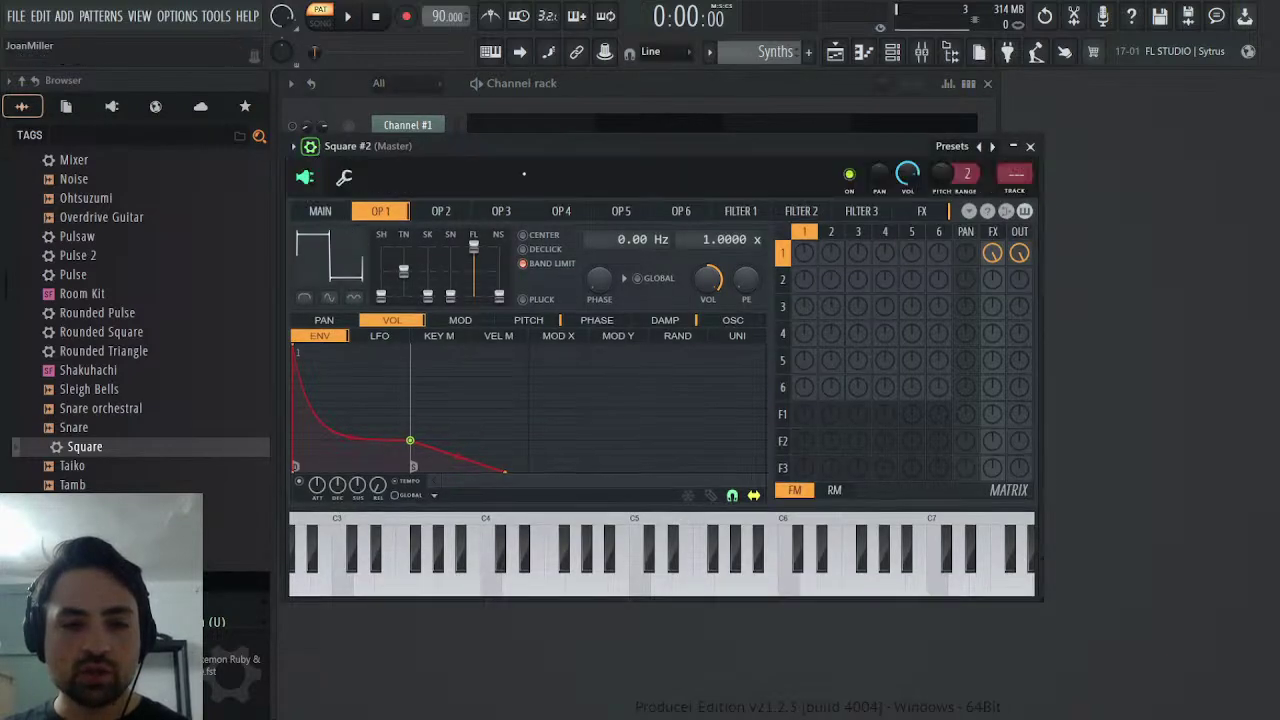
{"action": "left_click", "coordinate": [1014, 190]}
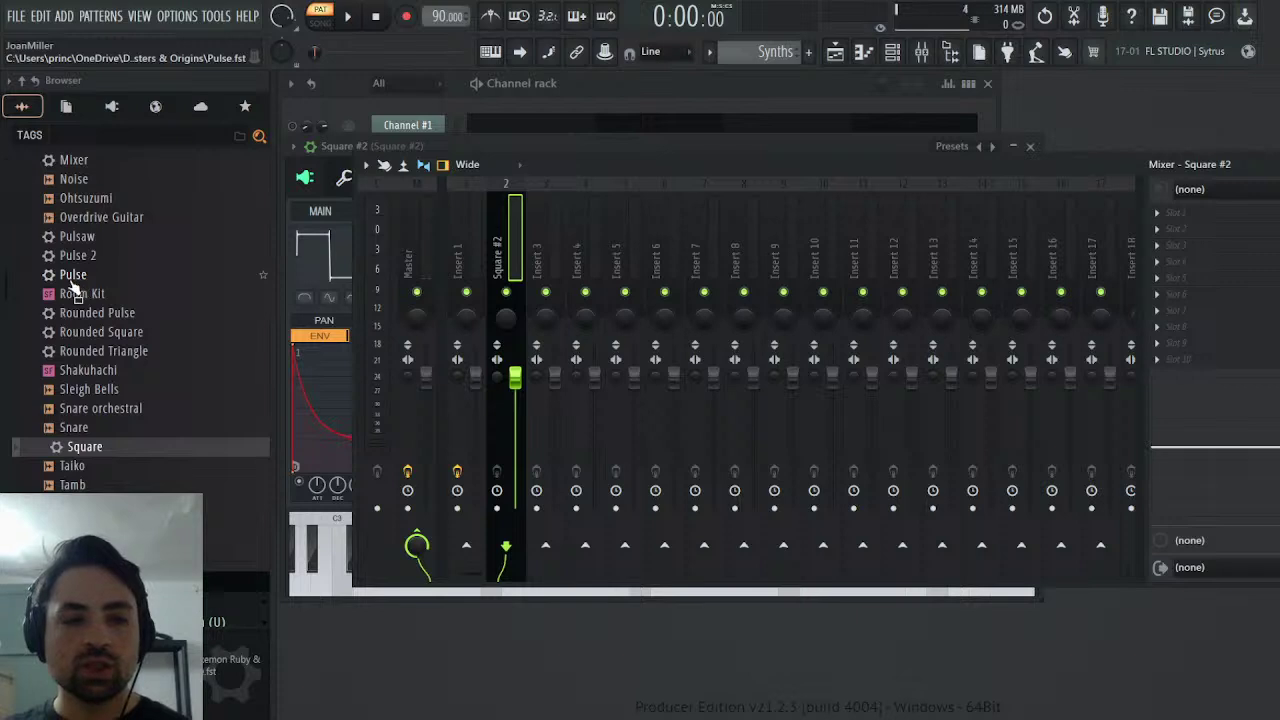
{"action": "scroll", "coordinate": [72, 288], "scroll_direction": "up", "scroll_amount": 4}
{"action": "left_click", "coordinate": [80, 389]}
{"action": "left_click_drag", "start_coordinate": [1235, 330], "coordinate": [1215, 303]}
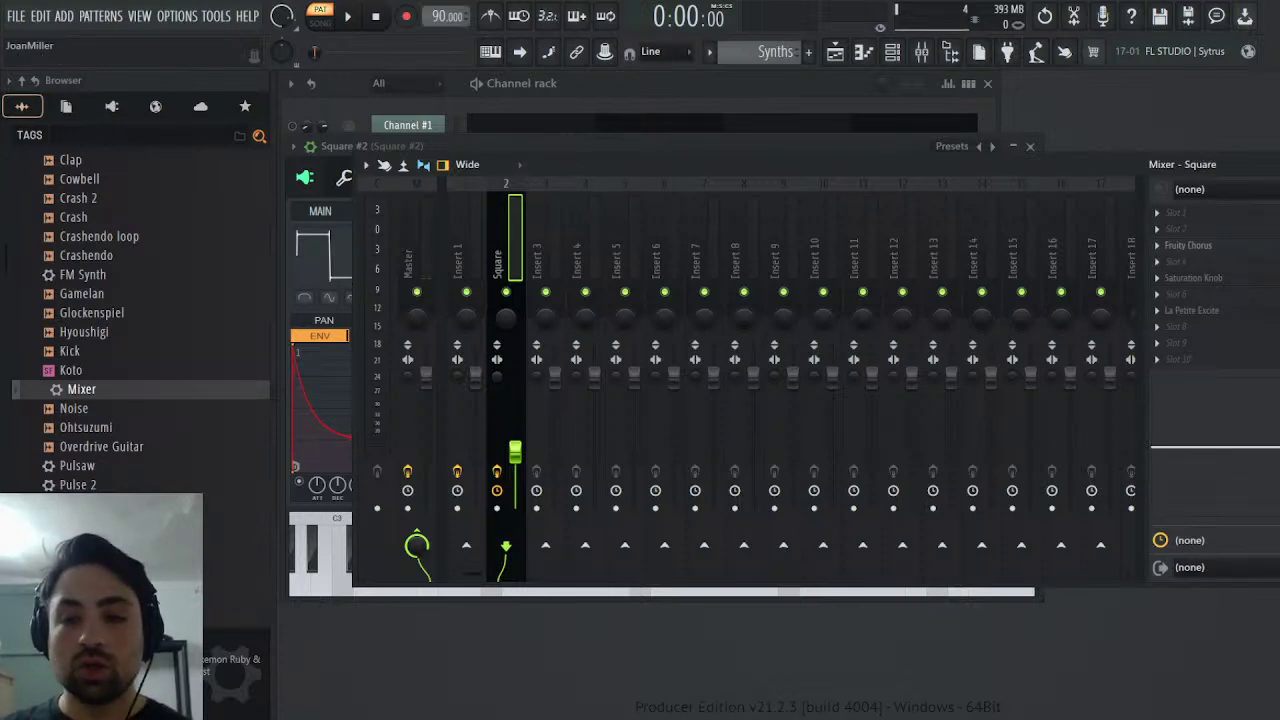
{"action": "key", "text": "F9"}
{"action": "left_click", "coordinate": [1030, 146]}
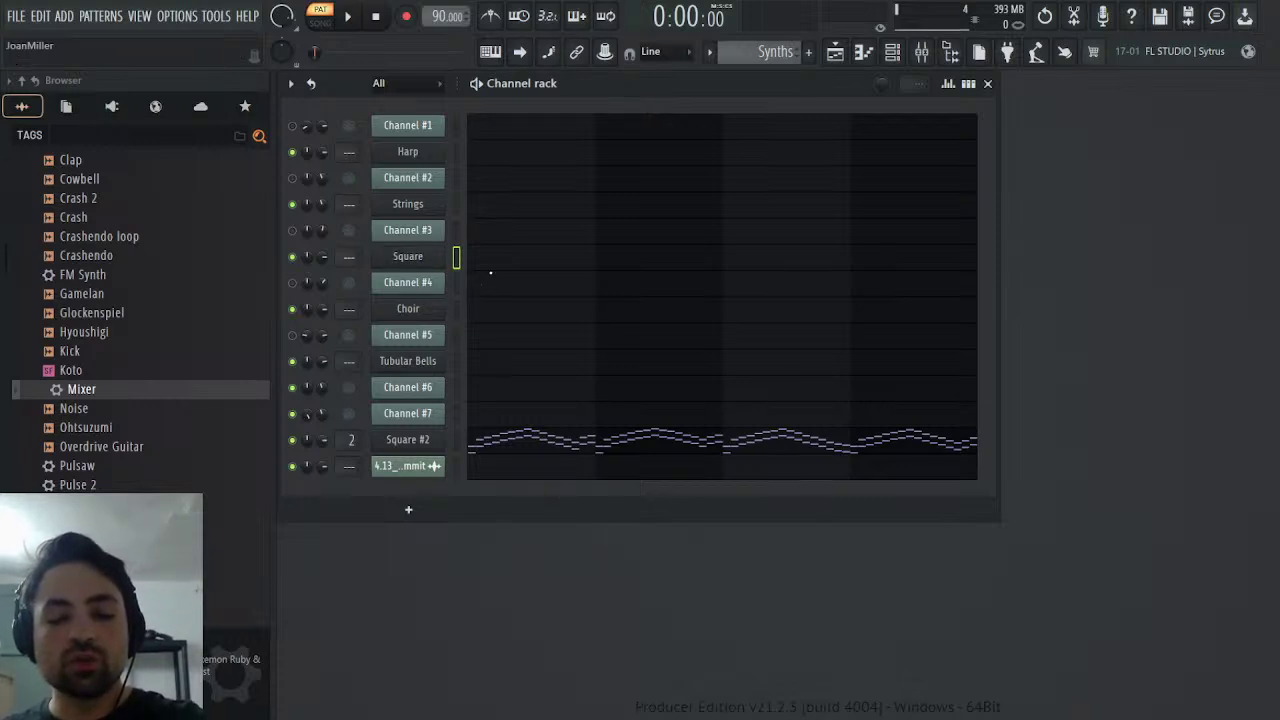
- Rename the Square channel as Bass and Square #2 as Square, and check Square's mixer track while Synths plays
{"action": "left_click", "coordinate": [456, 440]}
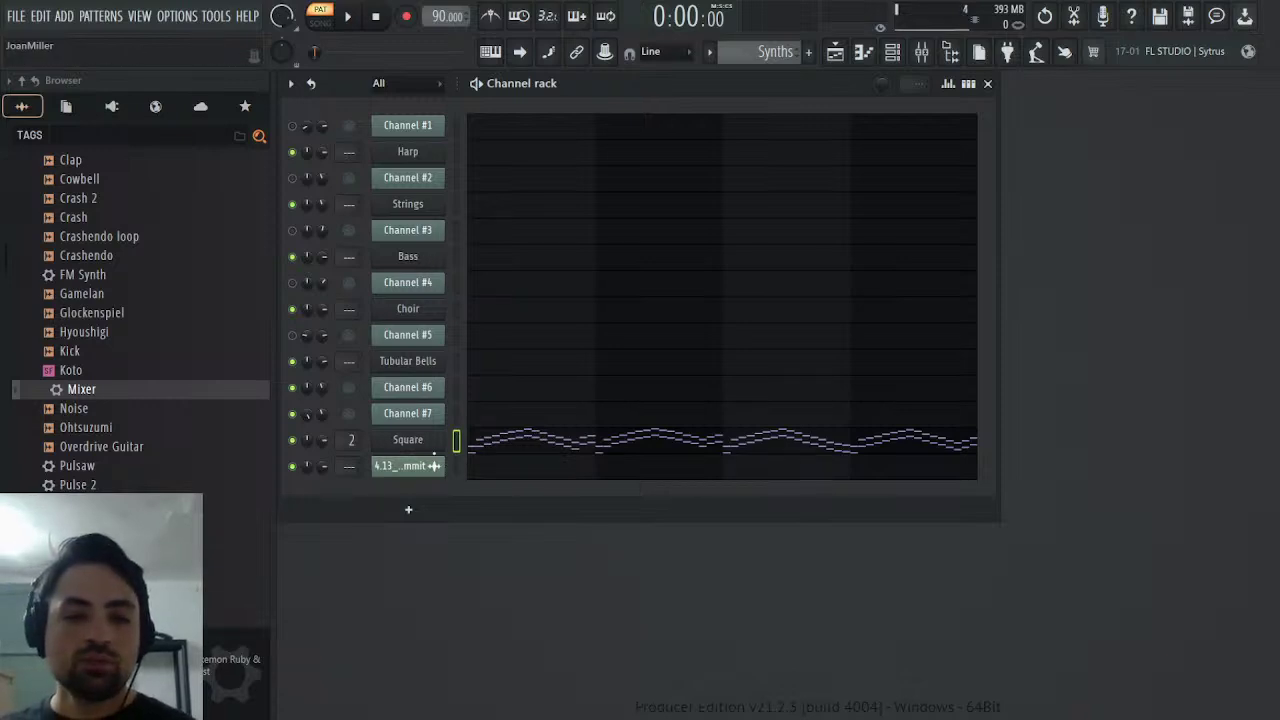
{"action": "left_click", "coordinate": [921, 54]}
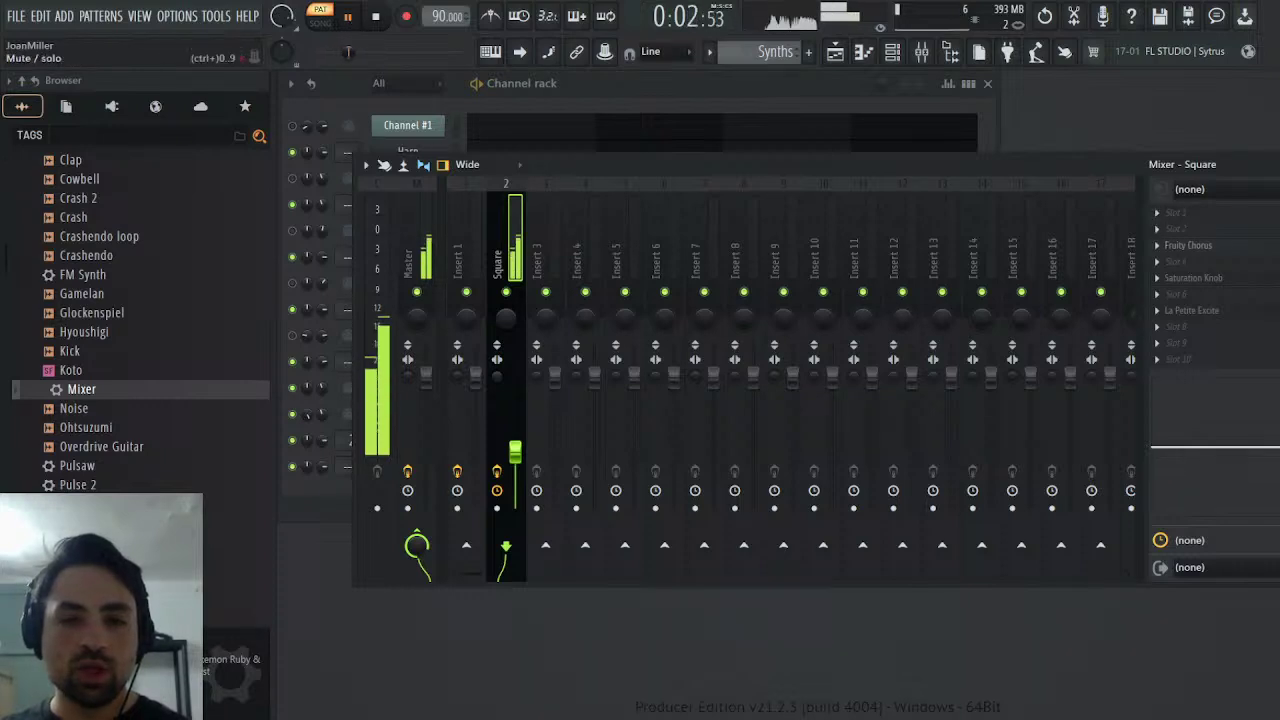
{"action": "key", "text": "F9"}
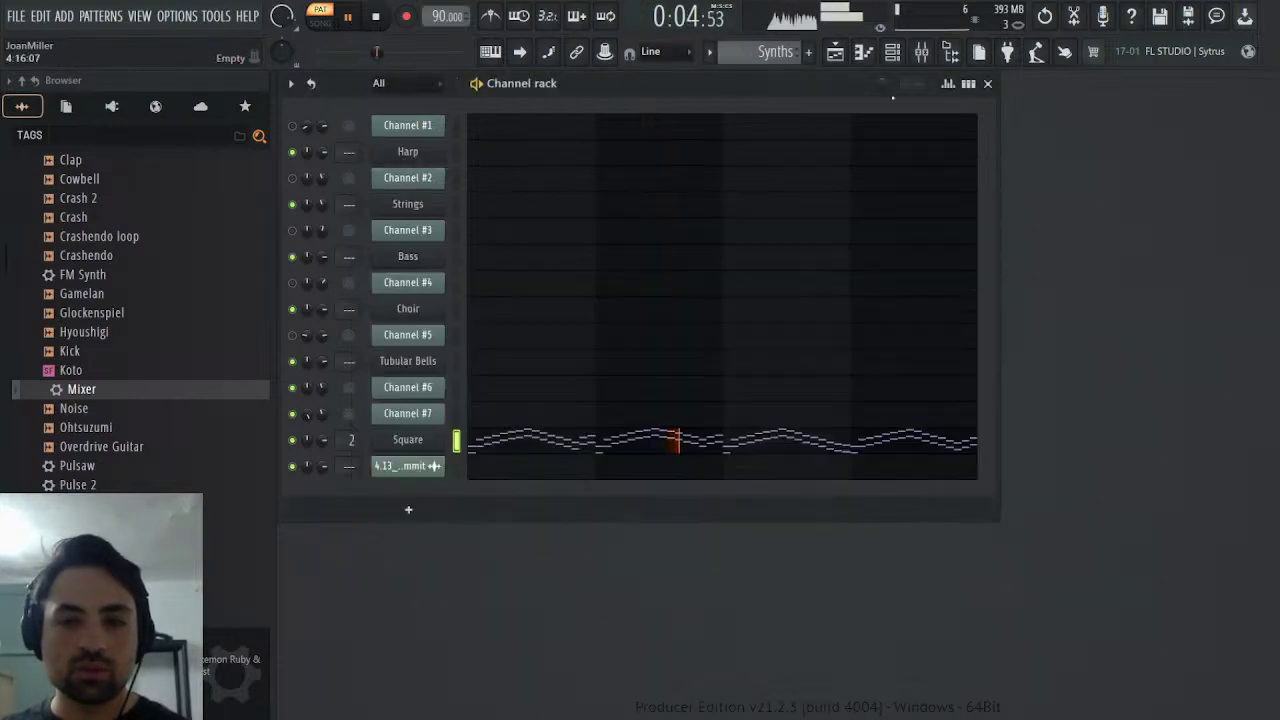
- Inspect the MIDI Out settings of Channel #6 and Channel #7 in Battle Pyramid Summit, including Channel #7's pitch events
{"action": "scroll", "coordinate": [783, 48], "scroll_direction": "up", "scroll_amount": 1}
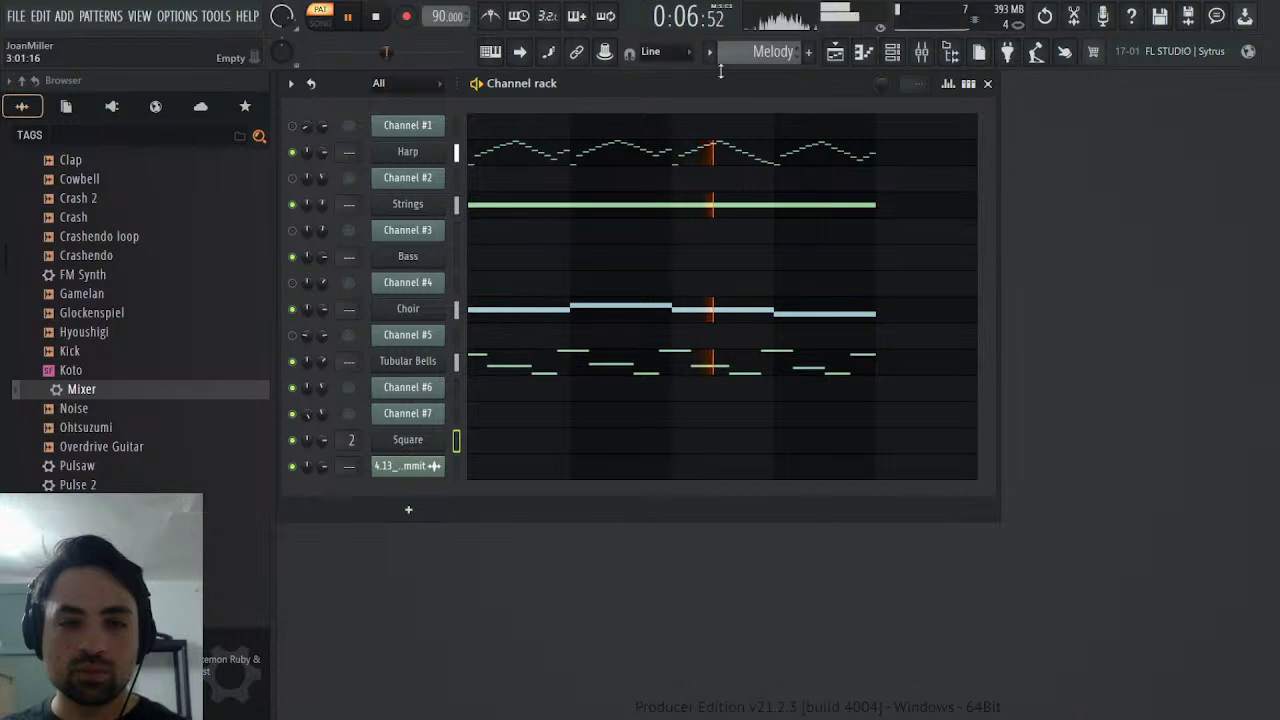
{"action": "scroll", "coordinate": [756, 50], "scroll_direction": "down", "scroll_amount": 1}
{"action": "left_click", "coordinate": [410, 387]}
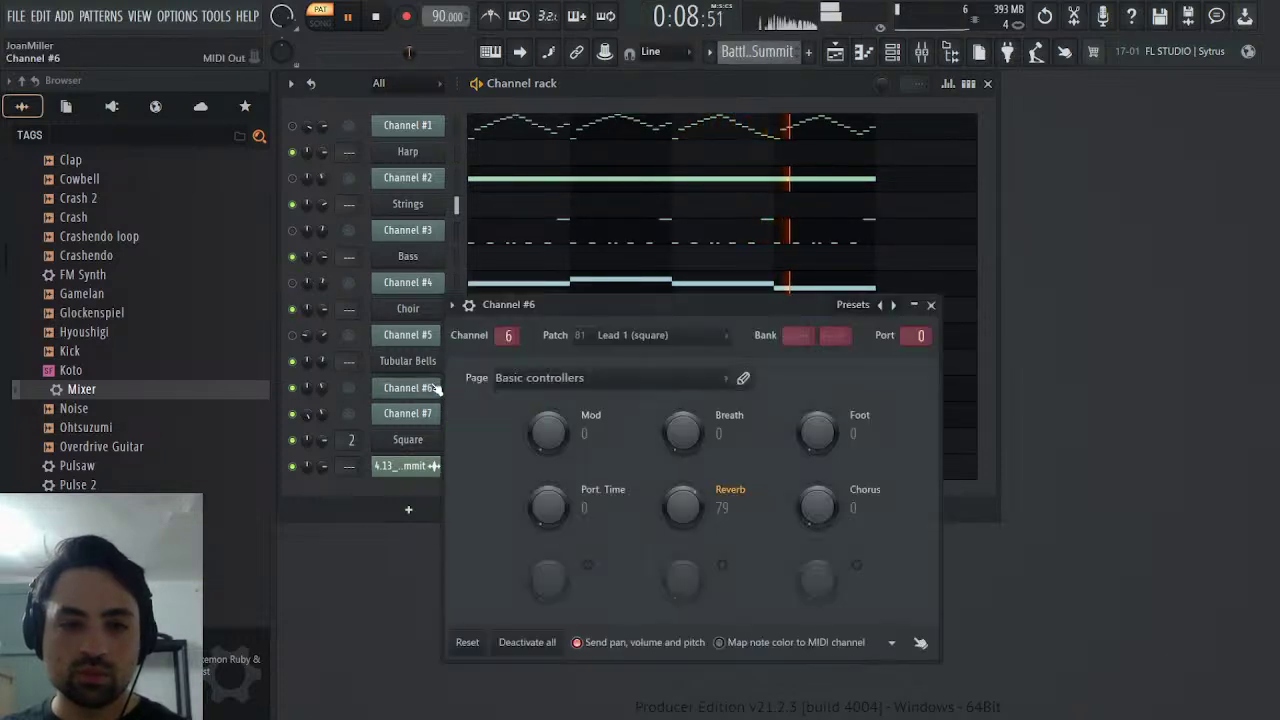
{"action": "left_click", "coordinate": [469, 305]}
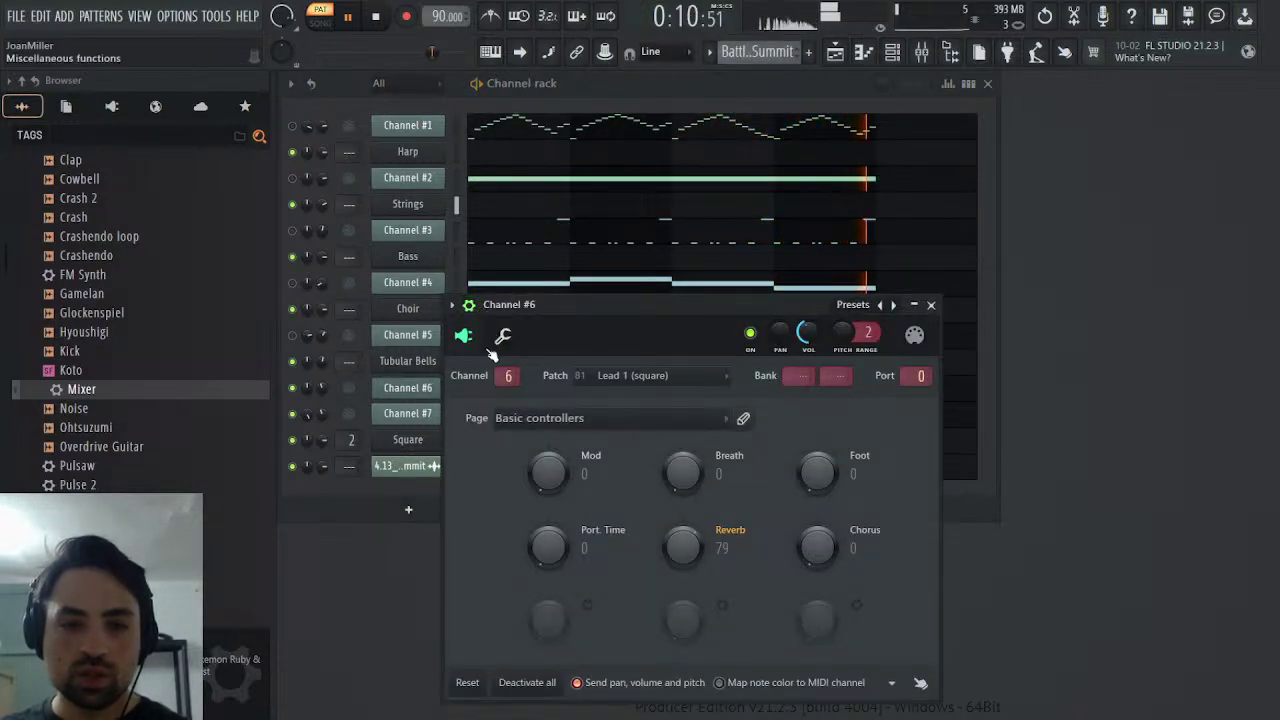
{"action": "left_click", "coordinate": [428, 418]}
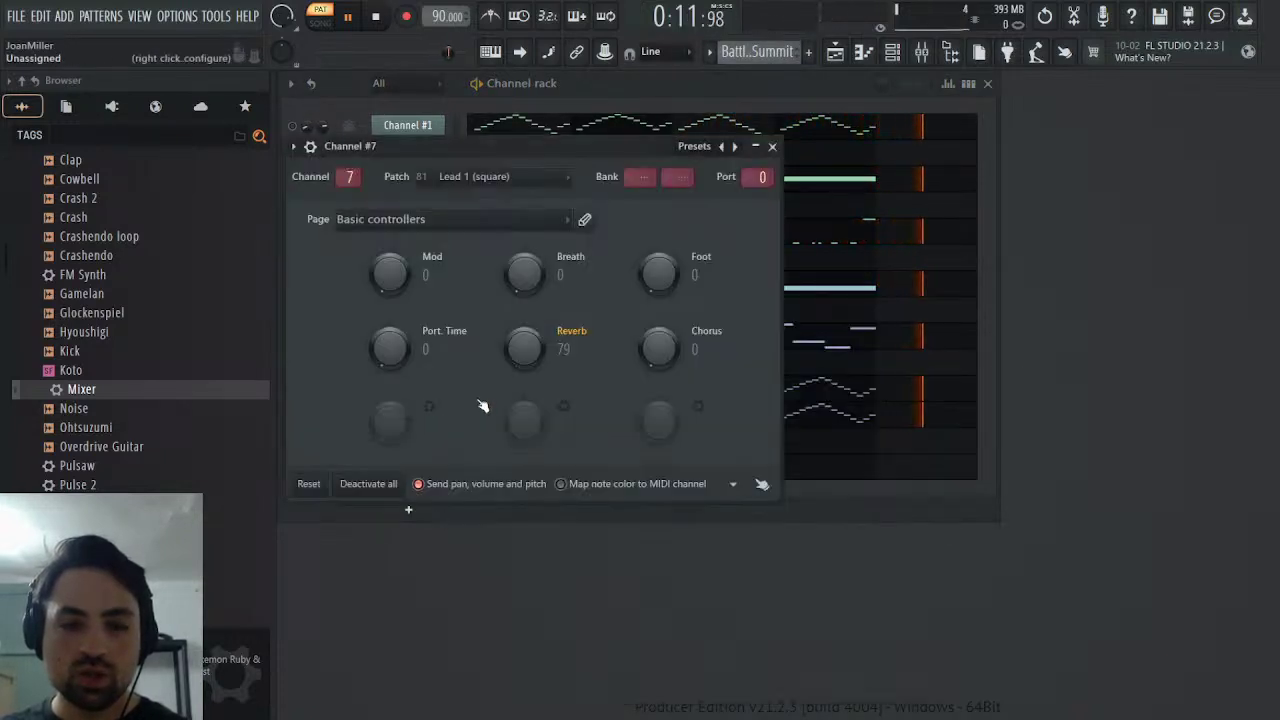
{"action": "left_click", "coordinate": [310, 146]}
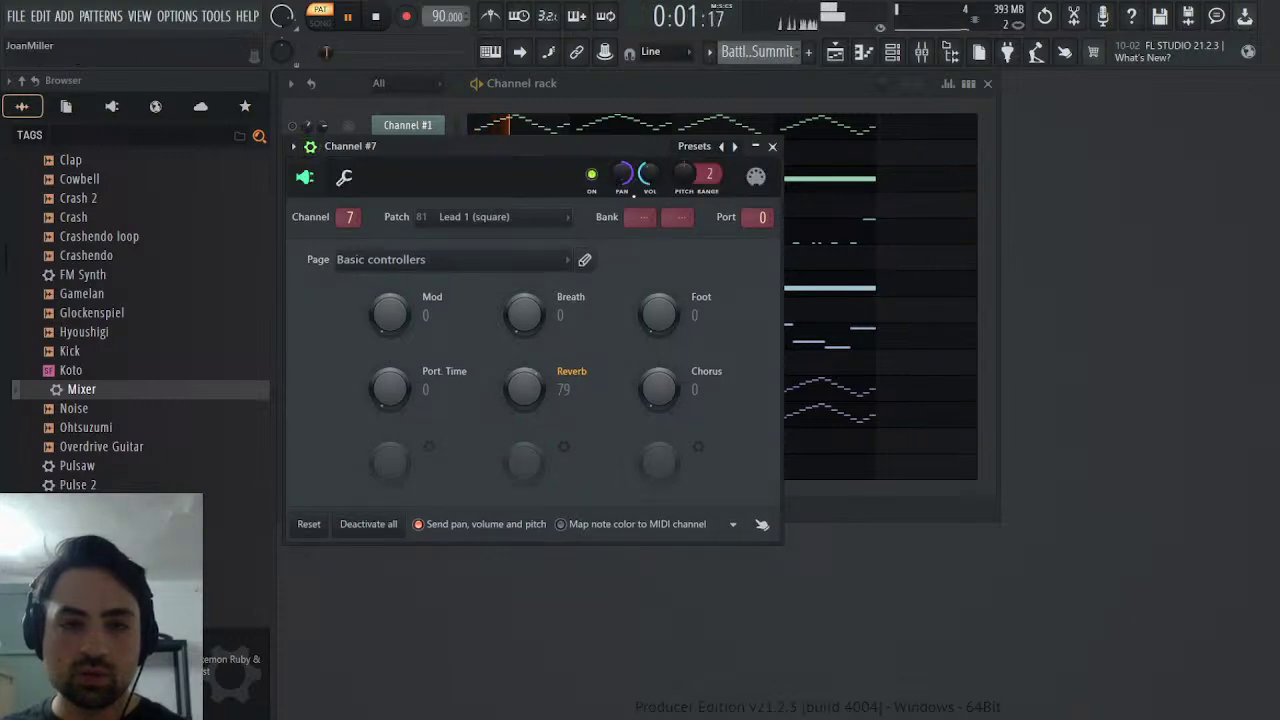
{"action": "left_click", "coordinate": [721, 215]}
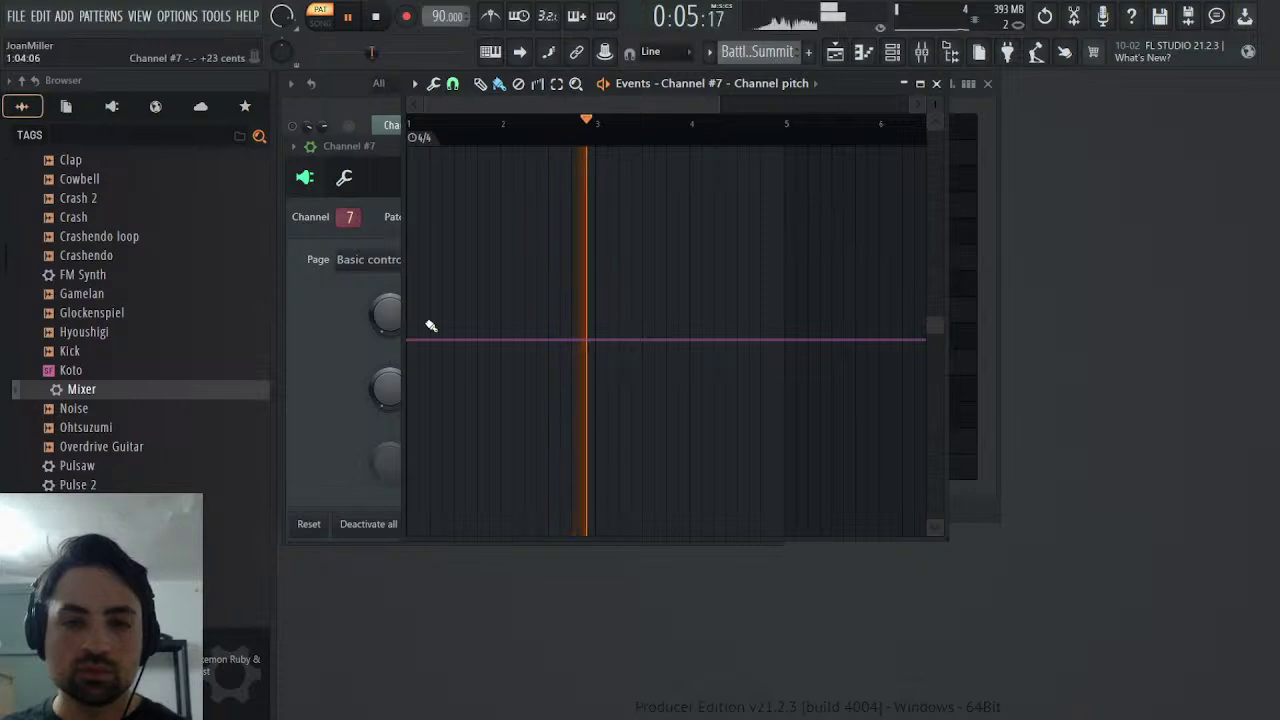
{"action": "left_click", "coordinate": [937, 84]}
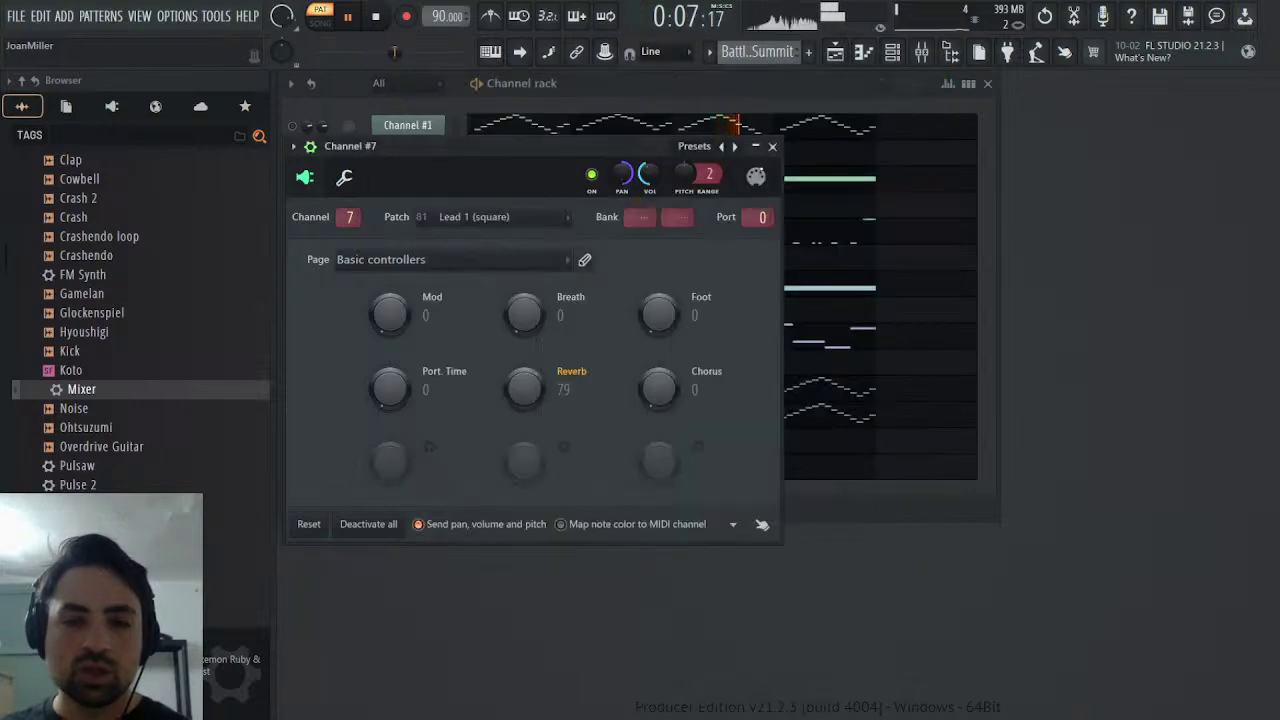
{"action": "left_click", "coordinate": [768, 130]}
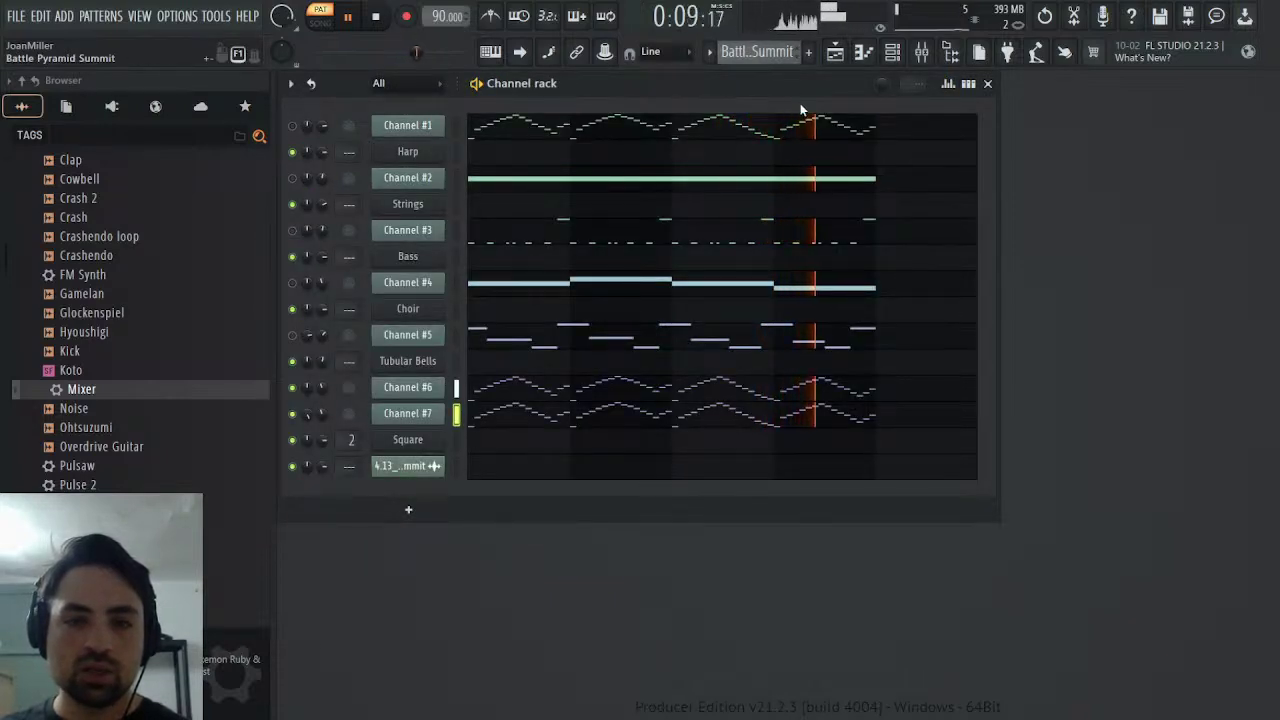
- Compare Channel #7's notes in Battle Pyramid Summit with the Square channel's notes in Synths
{"action": "key", "text": "KP_Add"}
{"action": "left_click", "coordinate": [530, 453]}
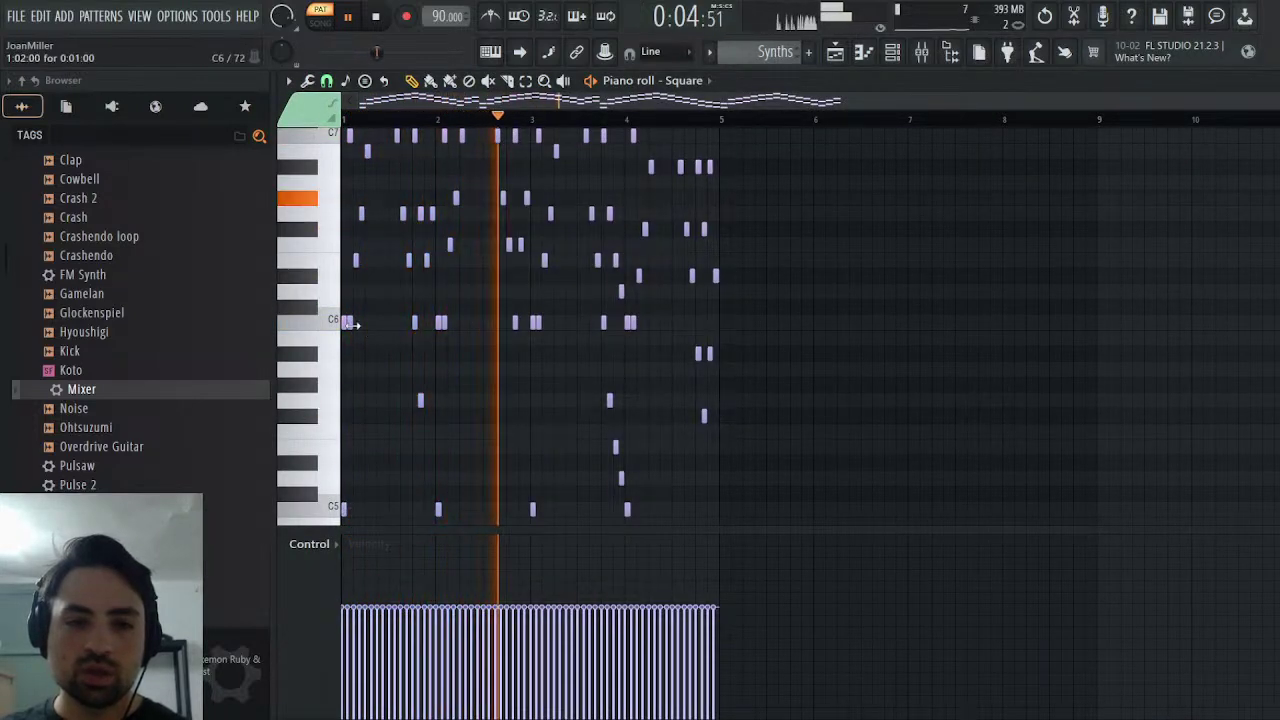
{"action": "scroll", "coordinate": [784, 39], "scroll_direction": "up", "scroll_amount": 1}
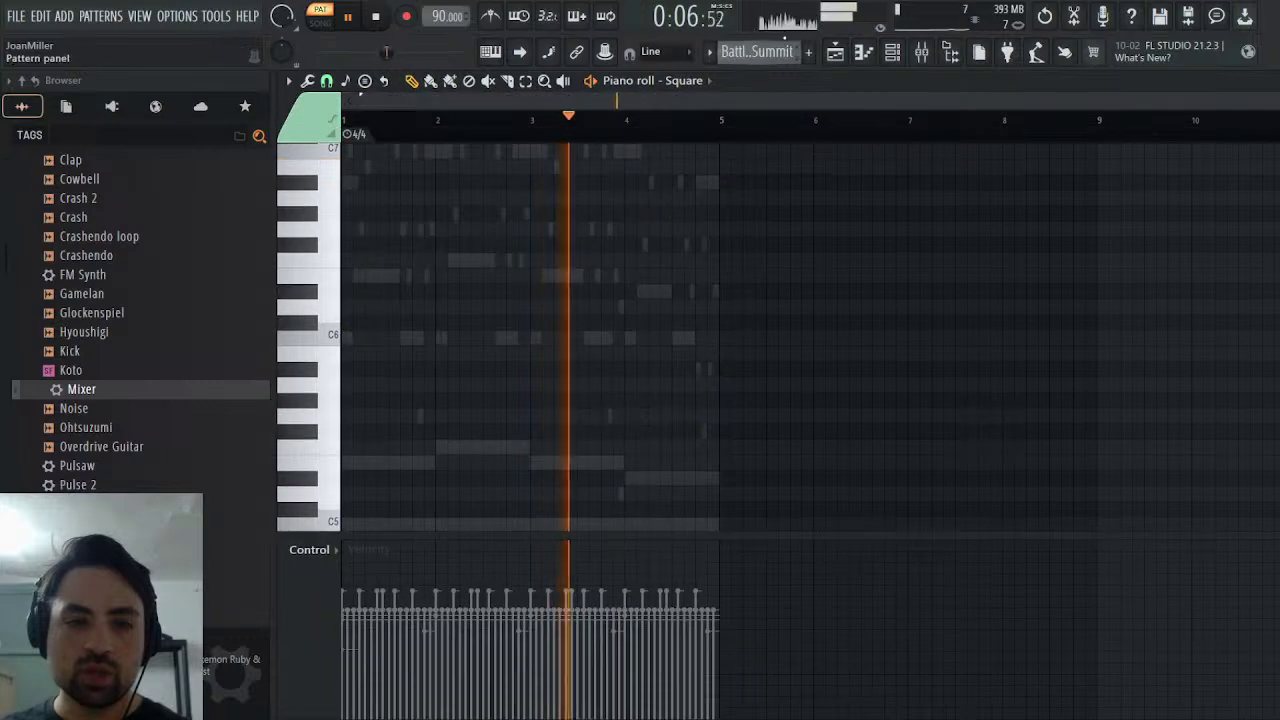
{"action": "left_click", "coordinate": [1265, 81]}
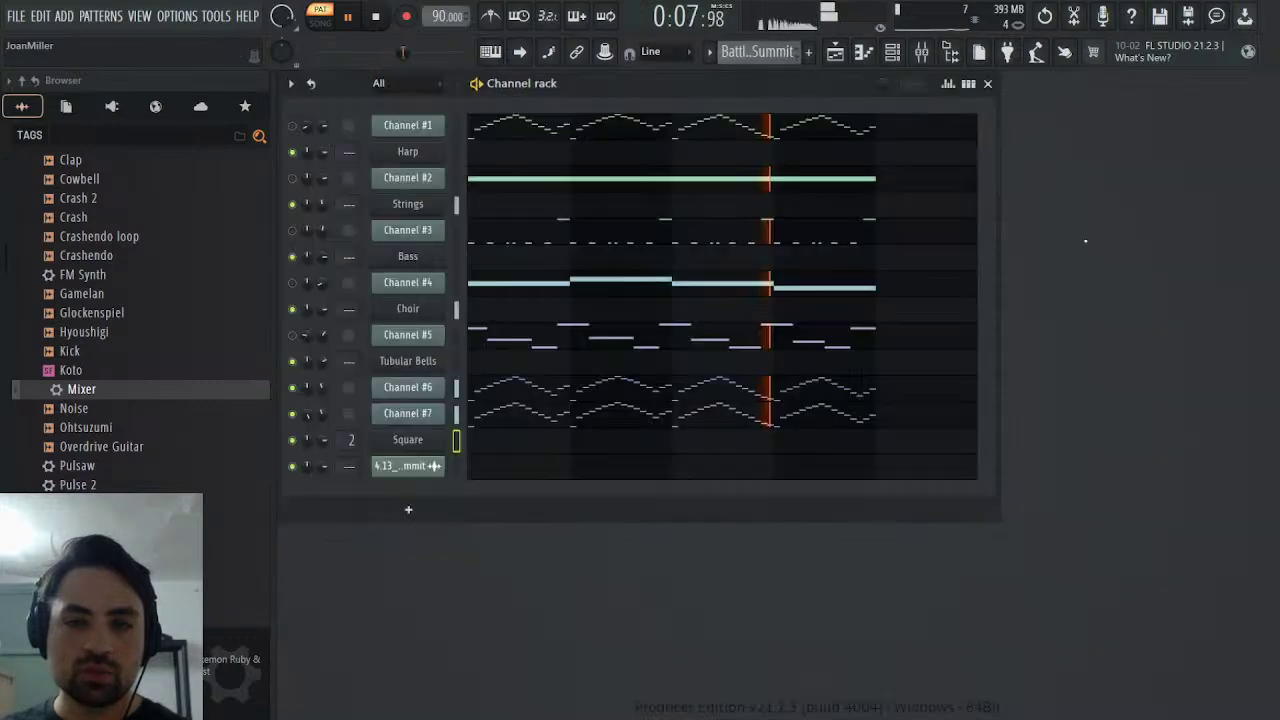
{"action": "left_click", "coordinate": [563, 414]}
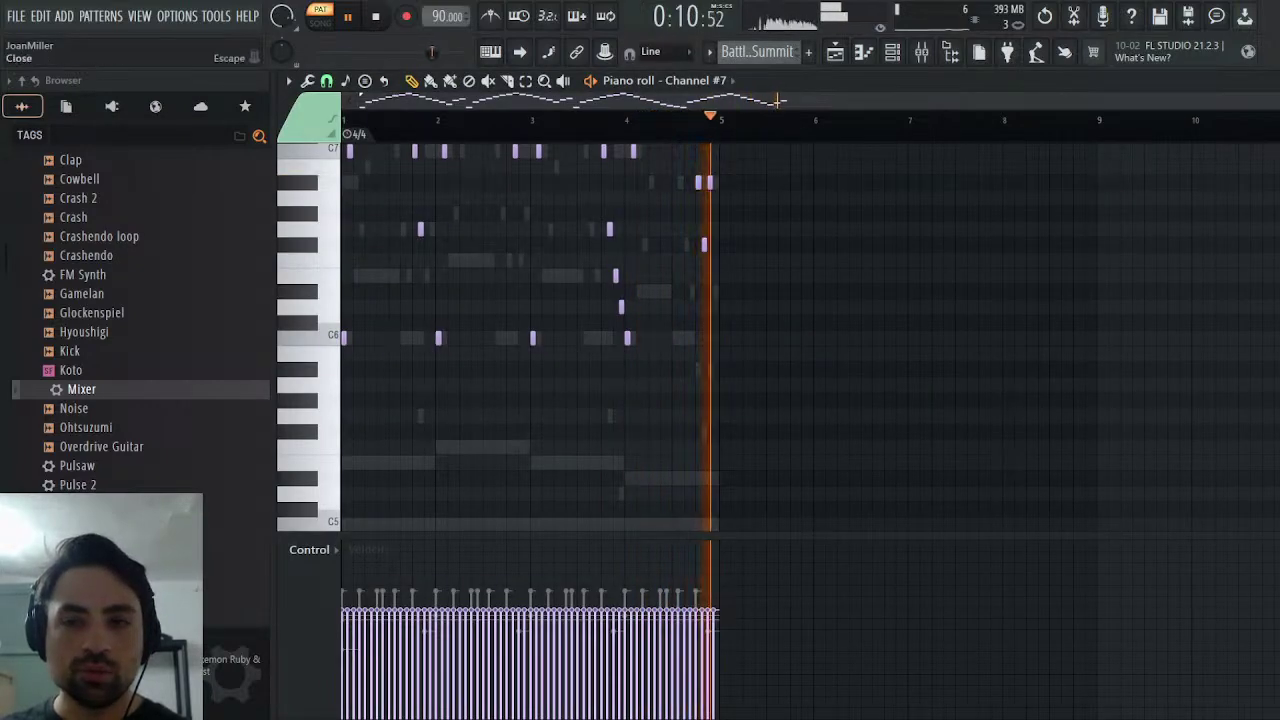
{"action": "left_click", "coordinate": [1265, 81]}
{"action": "scroll", "coordinate": [788, 58], "scroll_direction": "down", "scroll_amount": 1}
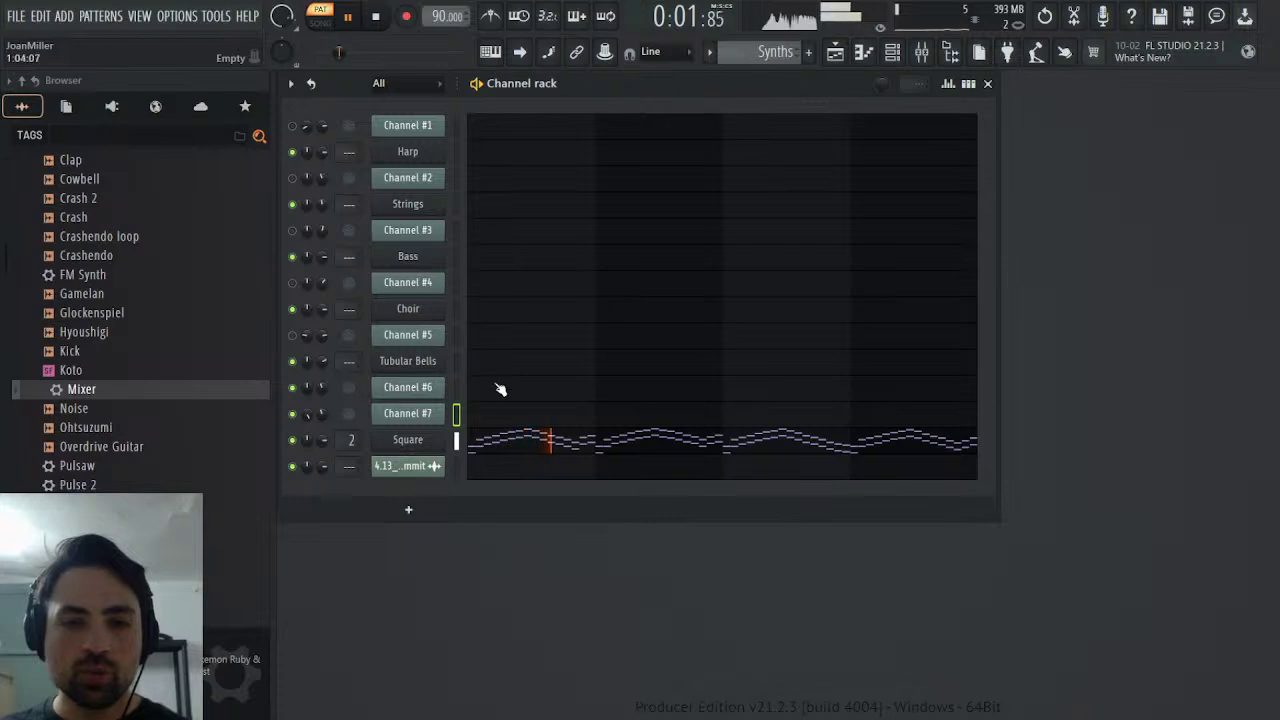
- Select the notes copied from Channel #7 in the Square channel of Synths and set their fine pitch to +20 cents
{"action": "left_click", "coordinate": [523, 438]}
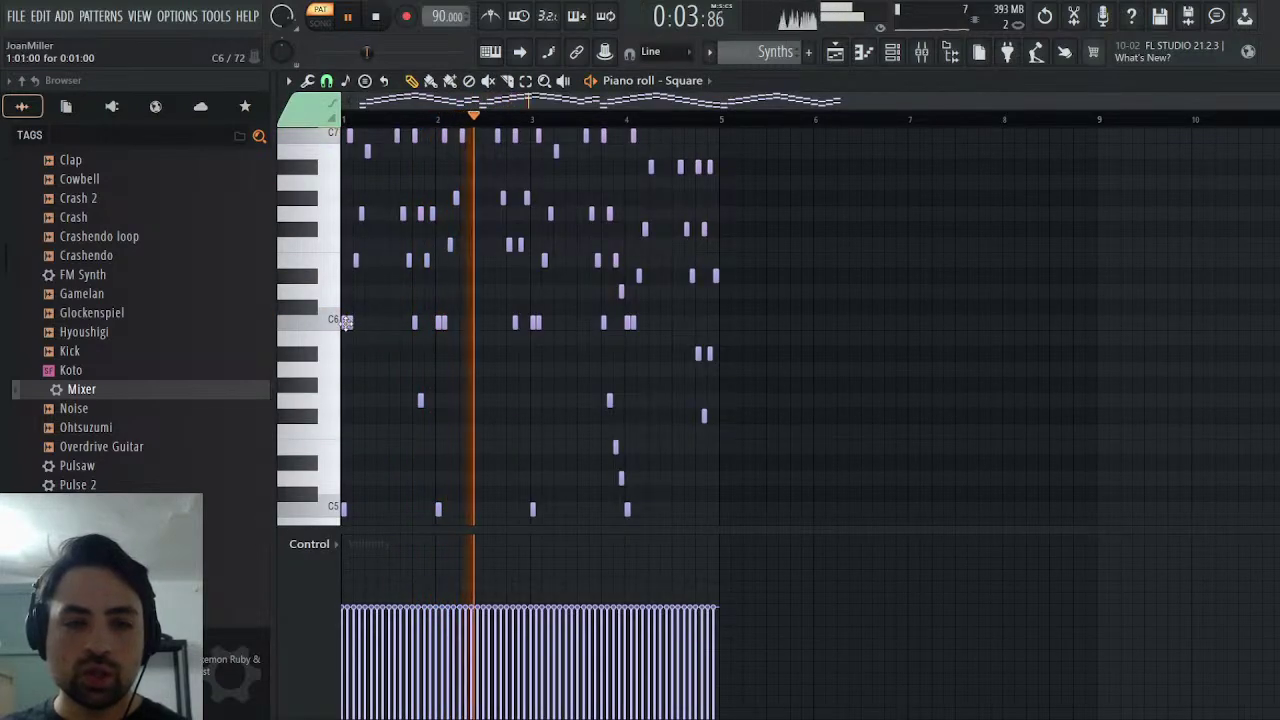
{"action": "left_click", "coordinate": [378, 15]}
{"action": "key", "text": "ctrl+a"}
{"action": "scroll", "coordinate": [661, 259], "scroll_direction": "up", "scroll_amount": 3}
{"action": "scroll", "coordinate": [443, 243], "scroll_direction": "up", "scroll_amount": 4}
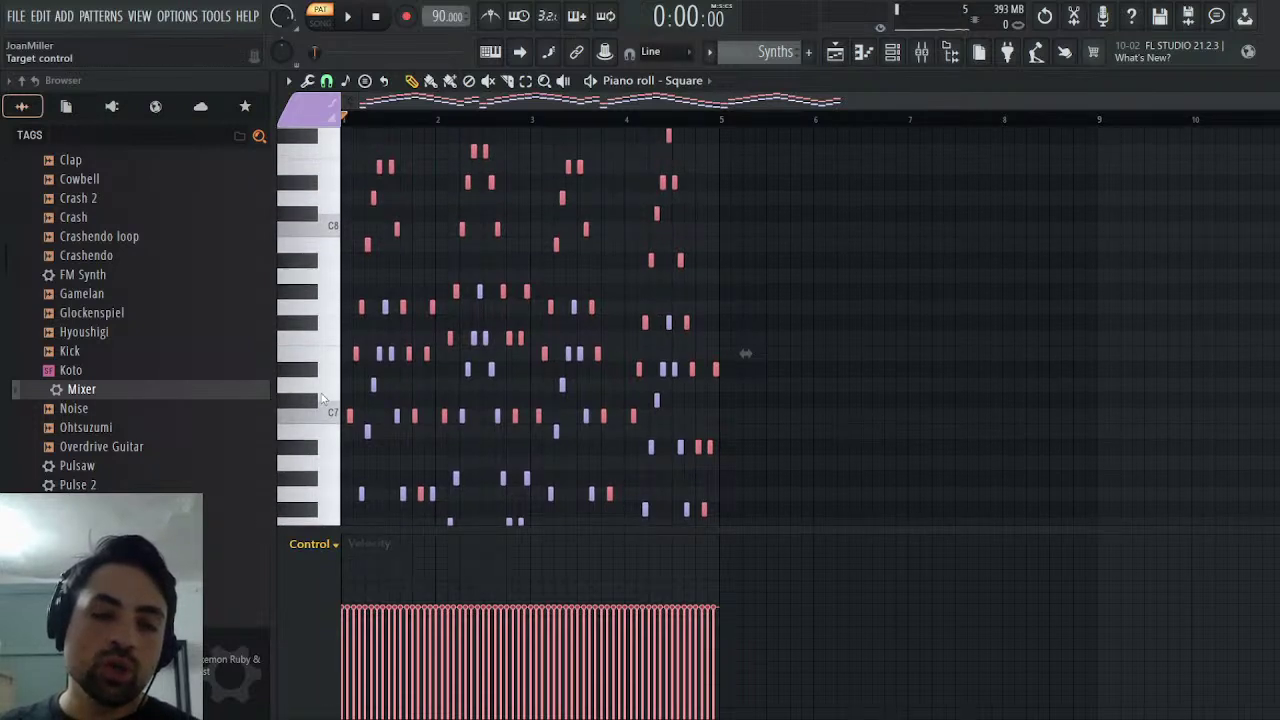
{"action": "left_click", "coordinate": [337, 437]}
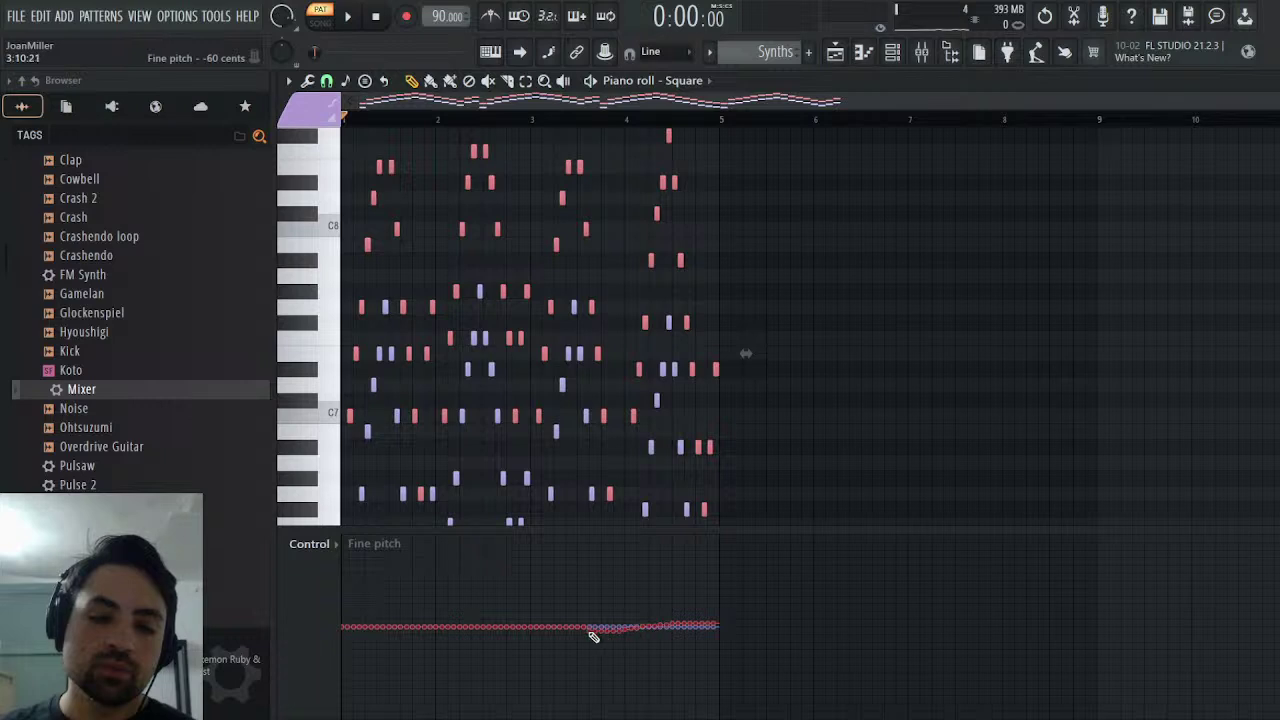
{"action": "scroll", "coordinate": [1132, 562], "scroll_direction": "up", "scroll_amount": 5}
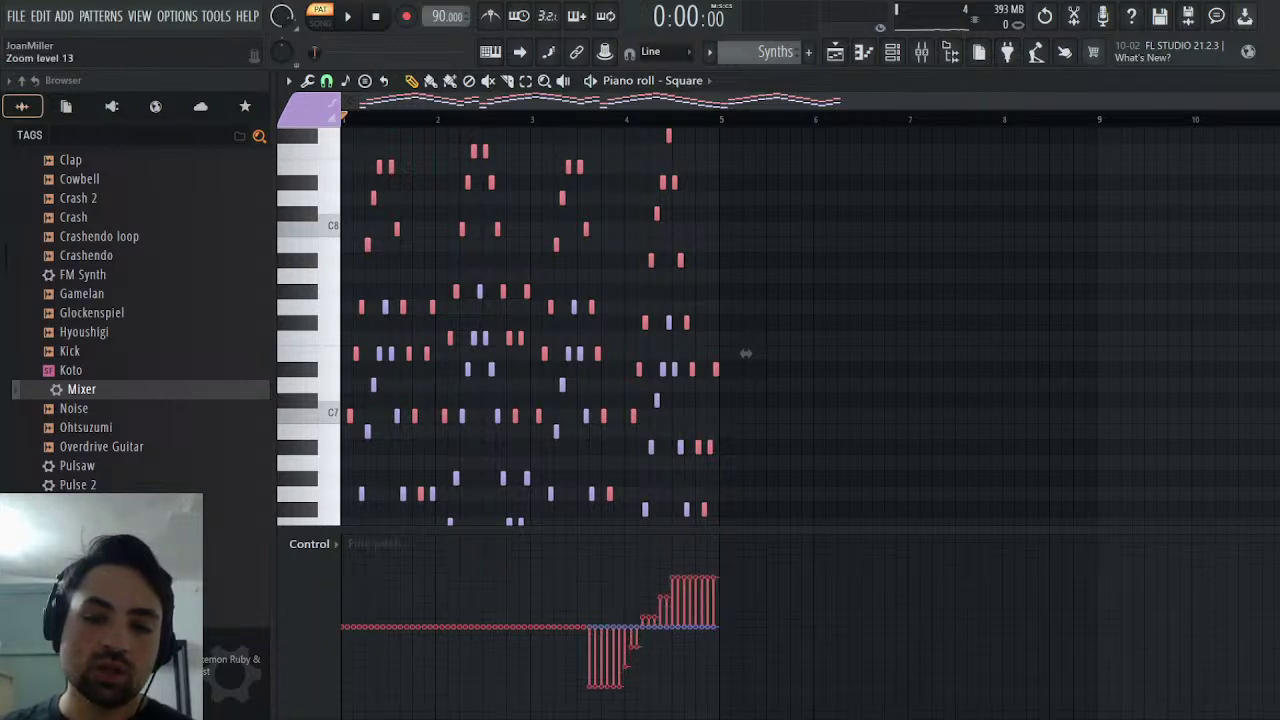
{"action": "left_click_drag", "start_coordinate": [722, 552], "coordinate": [267, 544]}
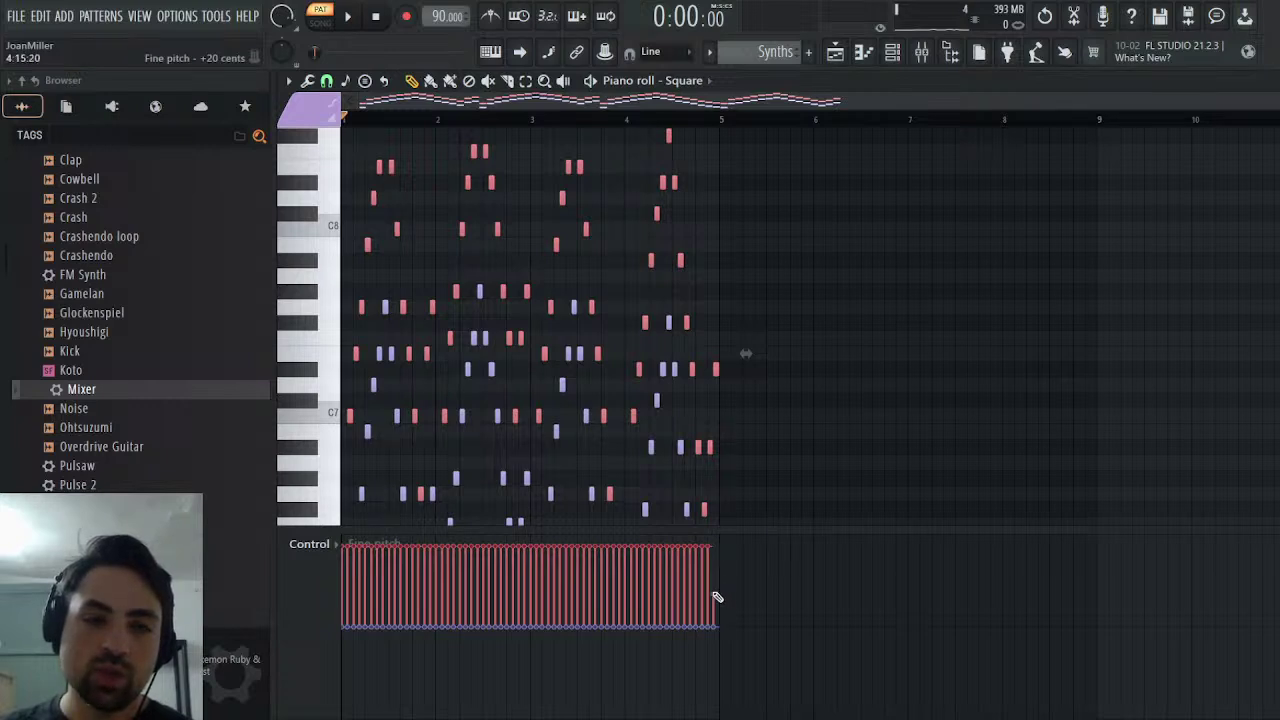
{"action": "left_click_drag", "start_coordinate": [713, 595], "coordinate": [532, 572]}
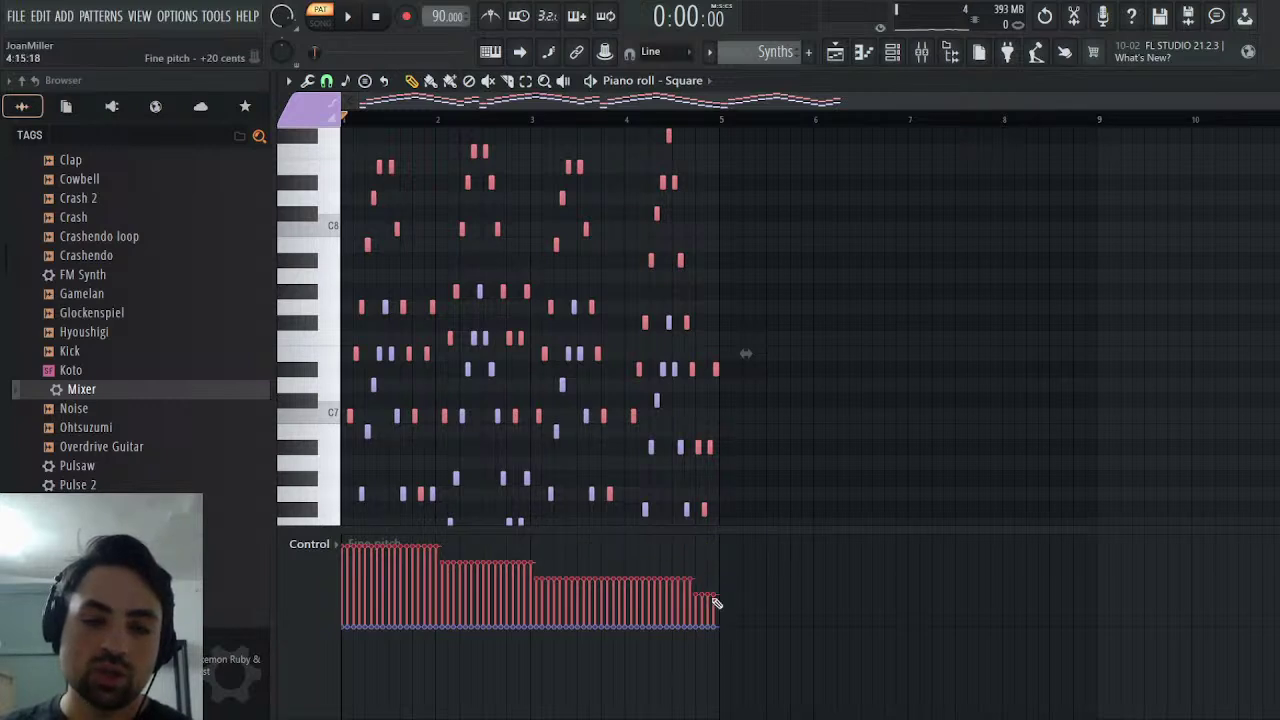
{"action": "left_click_drag", "start_coordinate": [716, 603], "coordinate": [341, 600]}
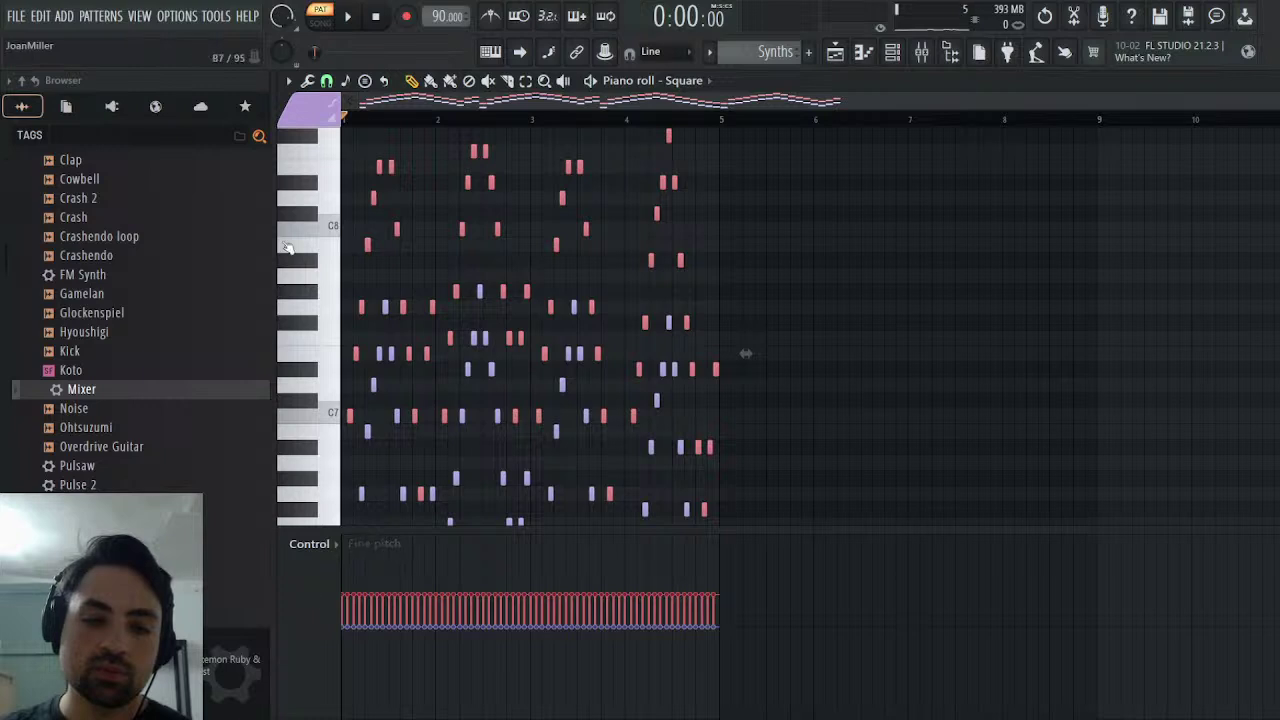
- Try a fine pitch of +30 cents on all the selected Square notes while Synths plays
{"action": "left_click", "coordinate": [342, 17]}
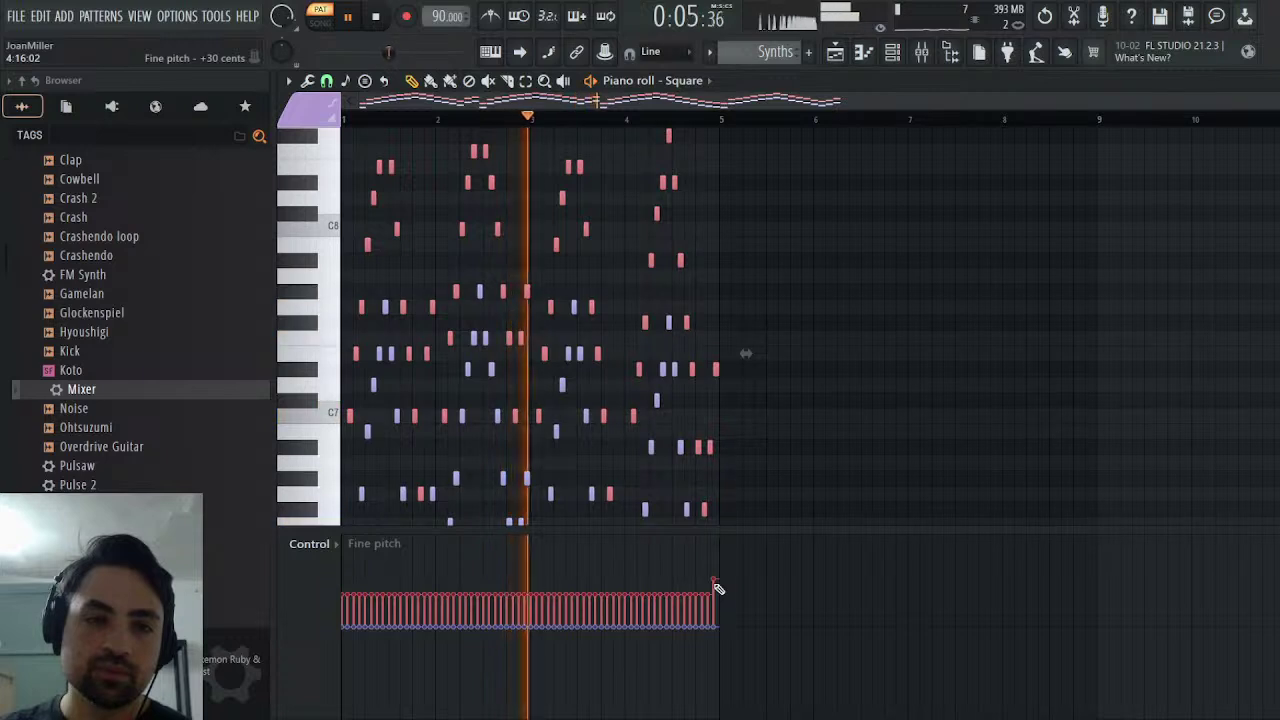
{"action": "mouse_move", "coordinate": [711, 583]}
{"action": "left_mouse_down"}
{"action": "mouse_move", "coordinate": [449, 571]}
{"action": "mouse_move", "coordinate": [414, 580]}
{"action": "left_mouse_up"}
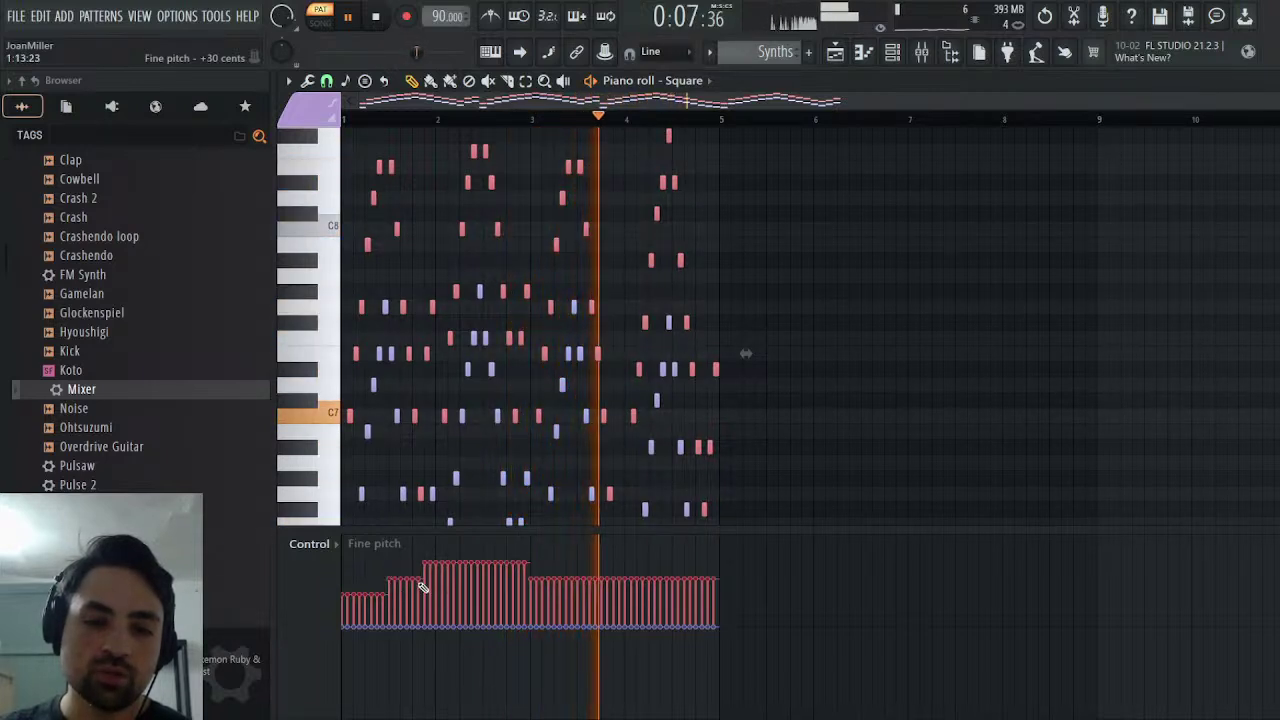
{"action": "left_click_drag", "start_coordinate": [527, 586], "coordinate": [349, 580]}
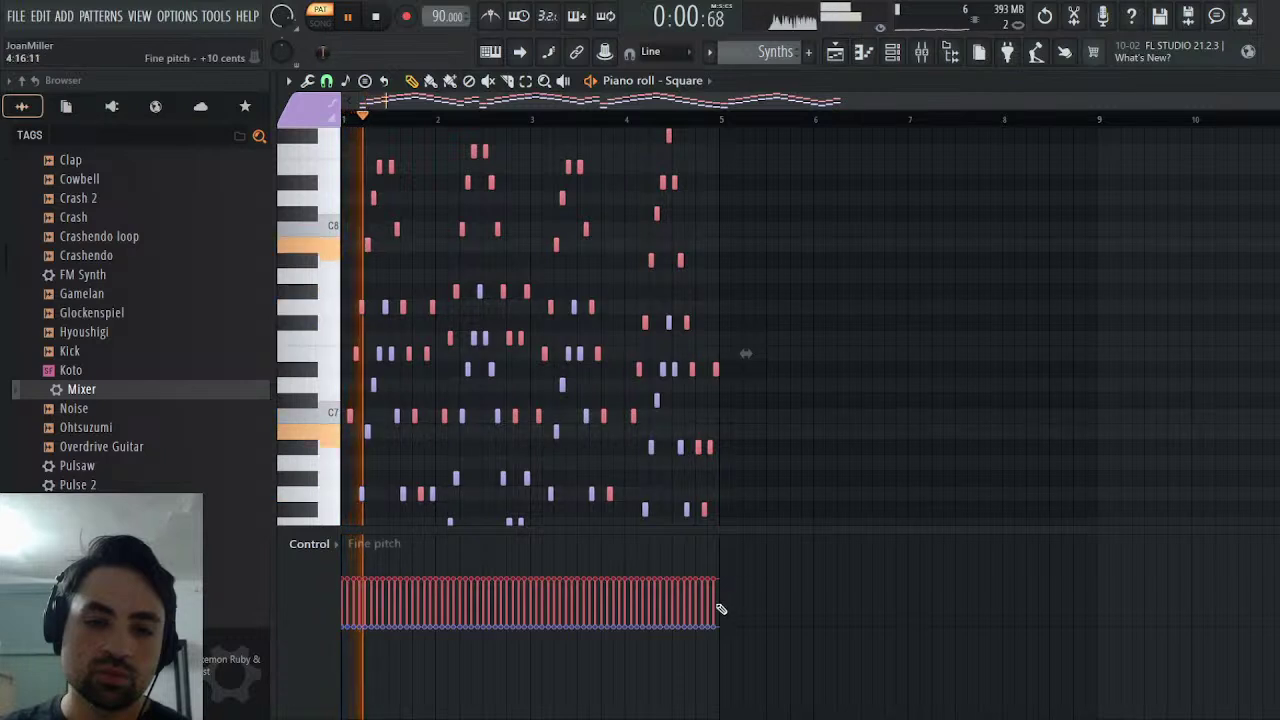
- Set the selected Square notes' fine pitch to +20 cents, replay Synths from the start, and close the piano roll
{"action": "mouse_move", "coordinate": [717, 599]}
{"action": "left_mouse_down"}
{"action": "mouse_move", "coordinate": [321, 590]}
{"action": "mouse_move", "coordinate": [448, 594]}
{"action": "mouse_move", "coordinate": [345, 594]}
{"action": "left_mouse_up"}
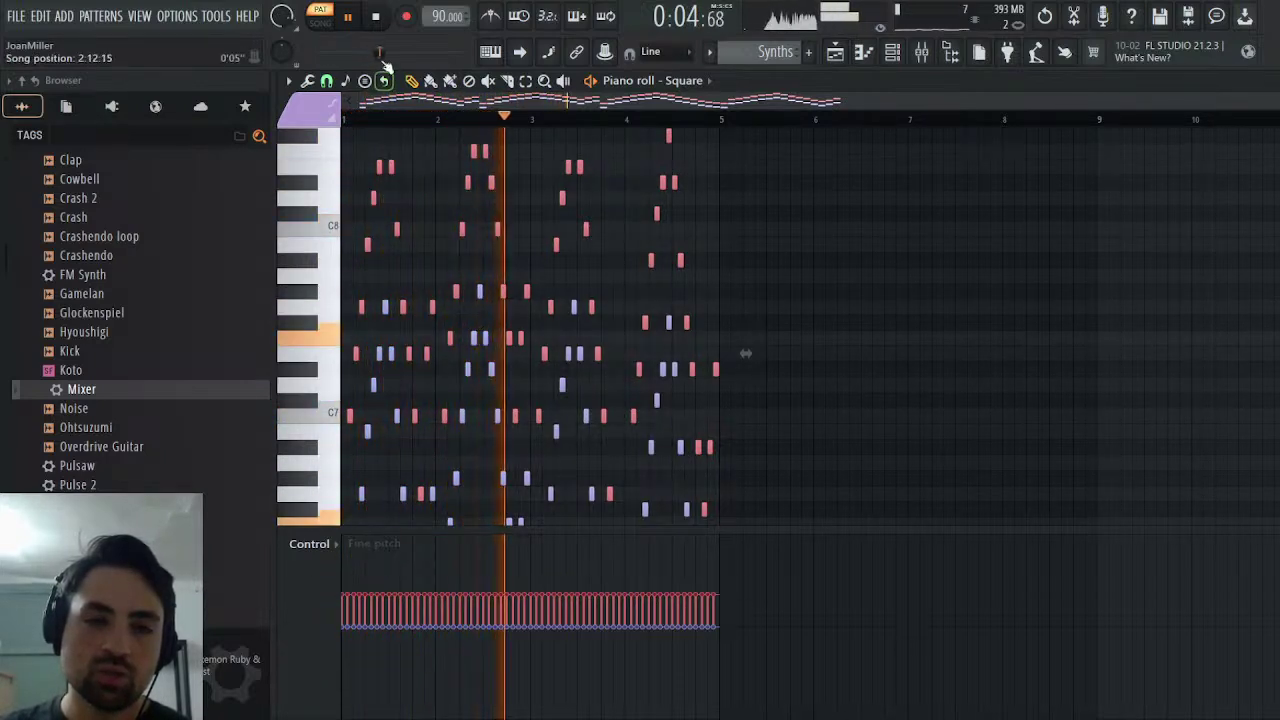
{"action": "left_click", "coordinate": [375, 16]}
{"action": "key", "text": "space"}
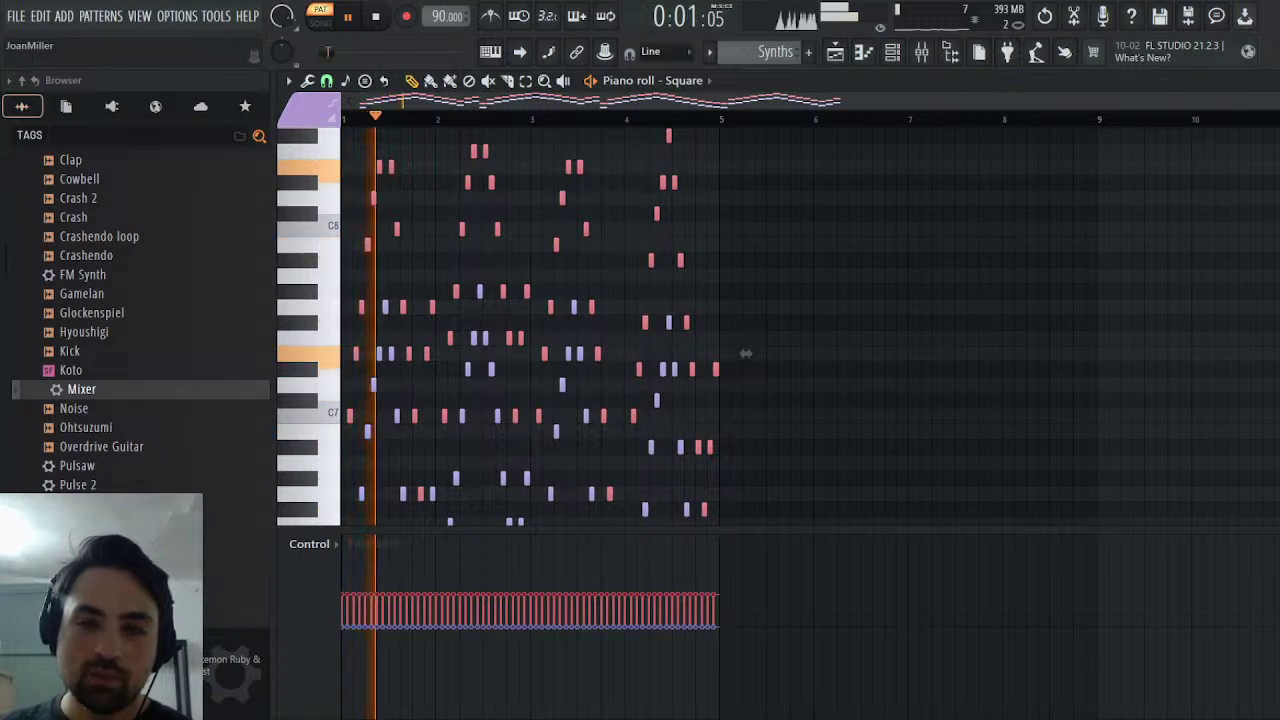
{"action": "key", "text": "F7"}
{"action": "key", "text": "space"}
- Play the Bass pattern and route the Bass channel to free mixer track 3
{"action": "scroll", "coordinate": [780, 44], "scroll_direction": "up", "scroll_amount": 1}
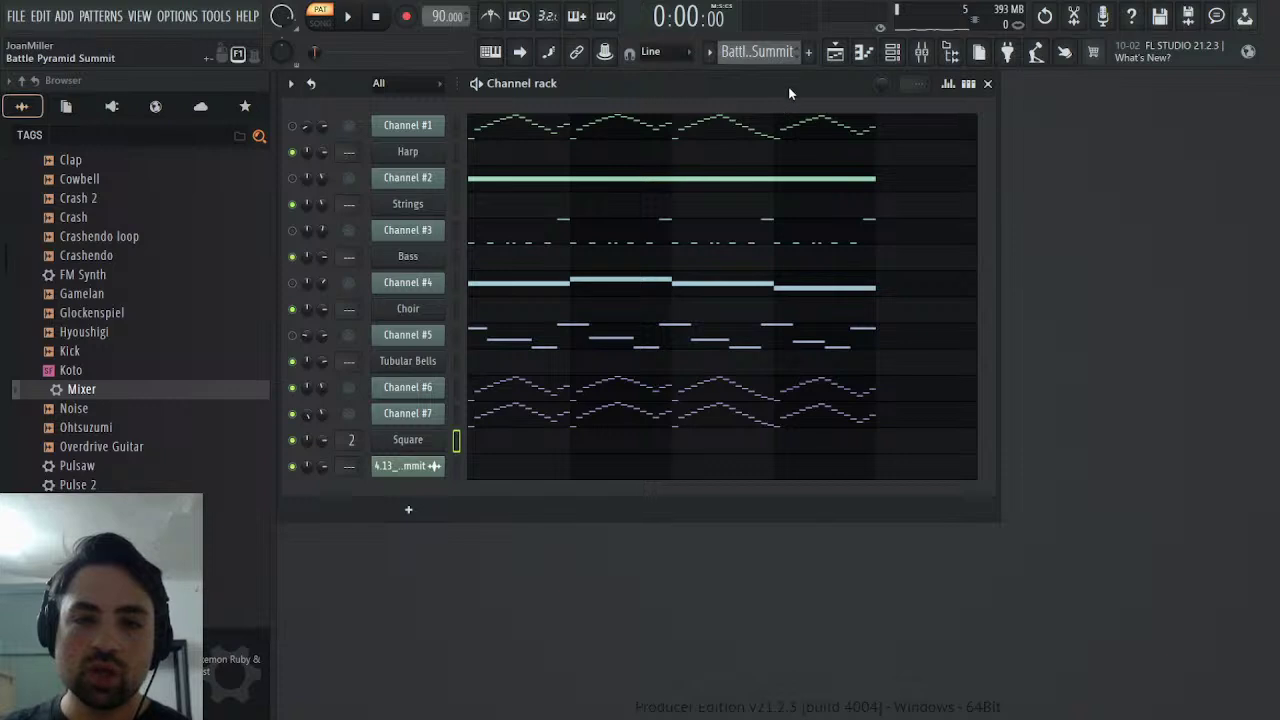
{"action": "key", "text": "KP_Add"}
{"action": "key", "text": "space"}
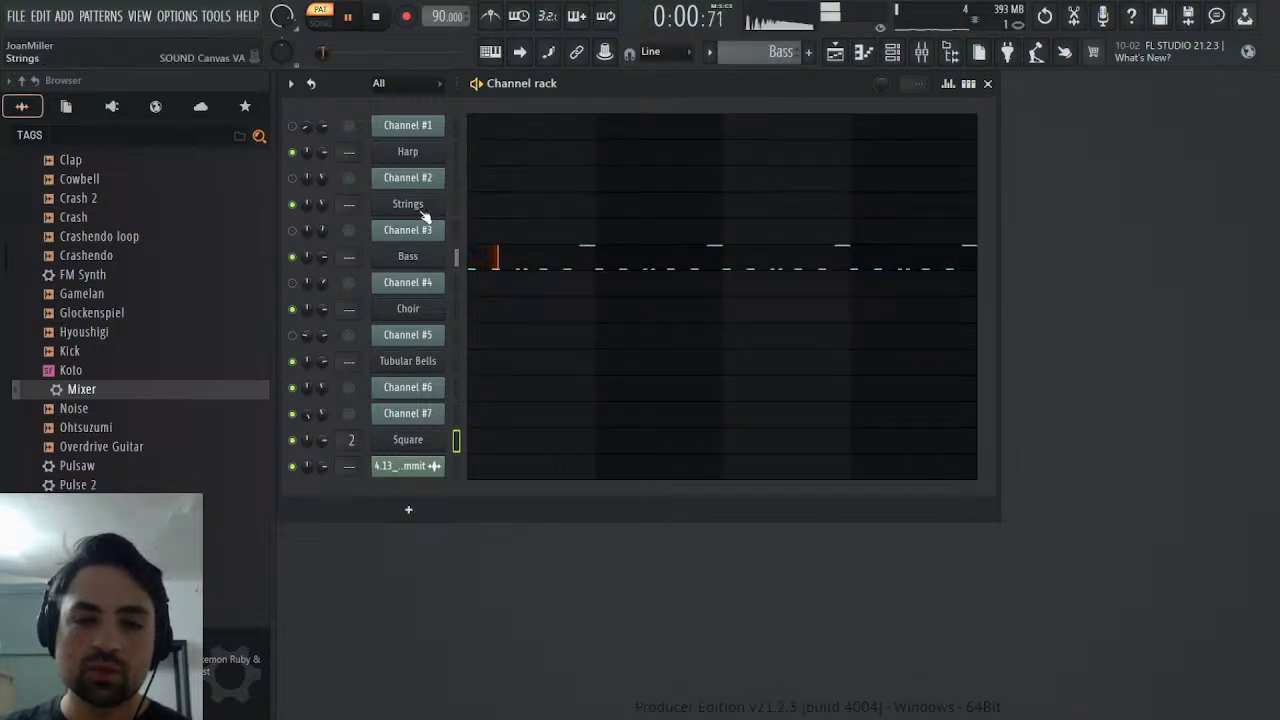
{"action": "left_click", "coordinate": [410, 258]}
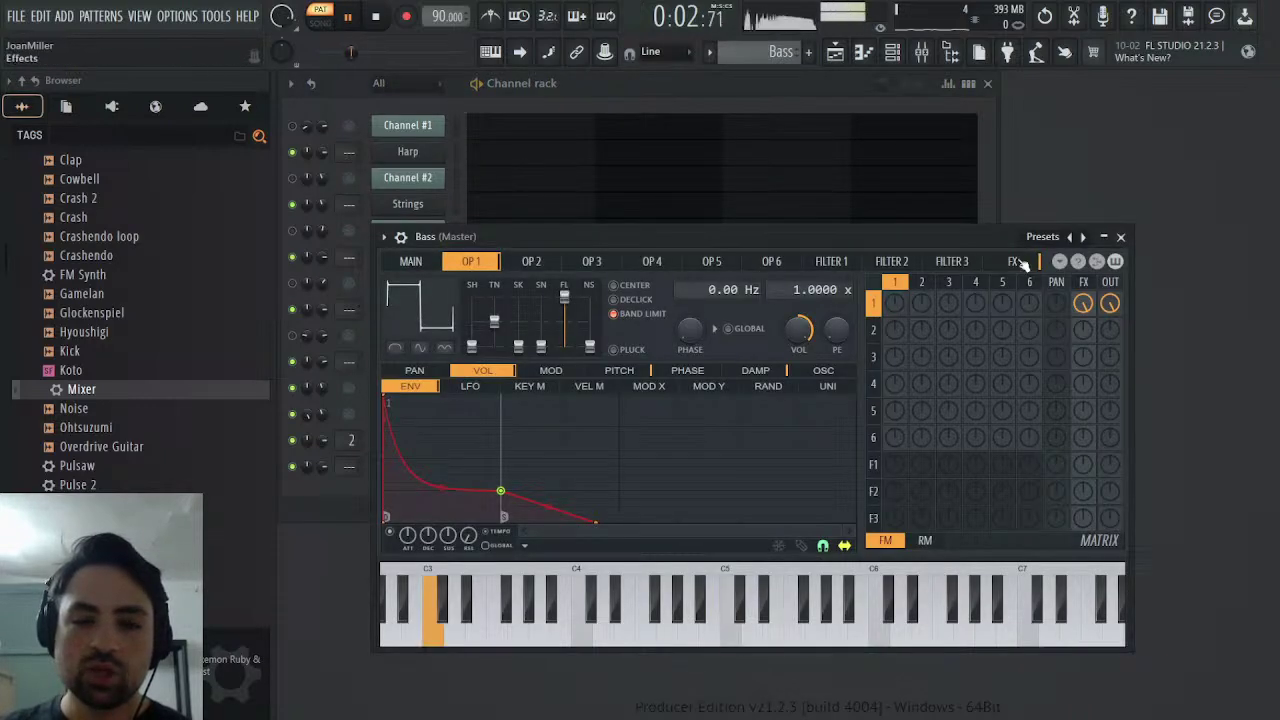
{"action": "left_click", "coordinate": [399, 239]}
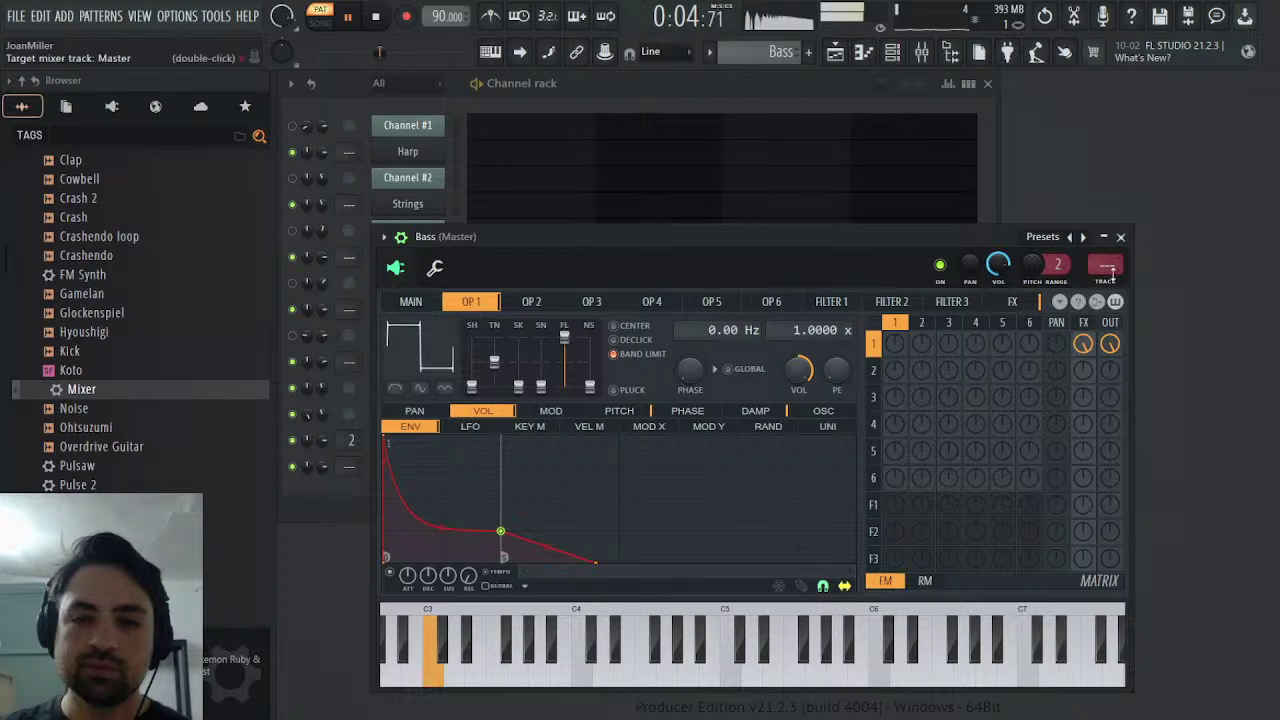
{"action": "key", "text": "ctrl+l"}
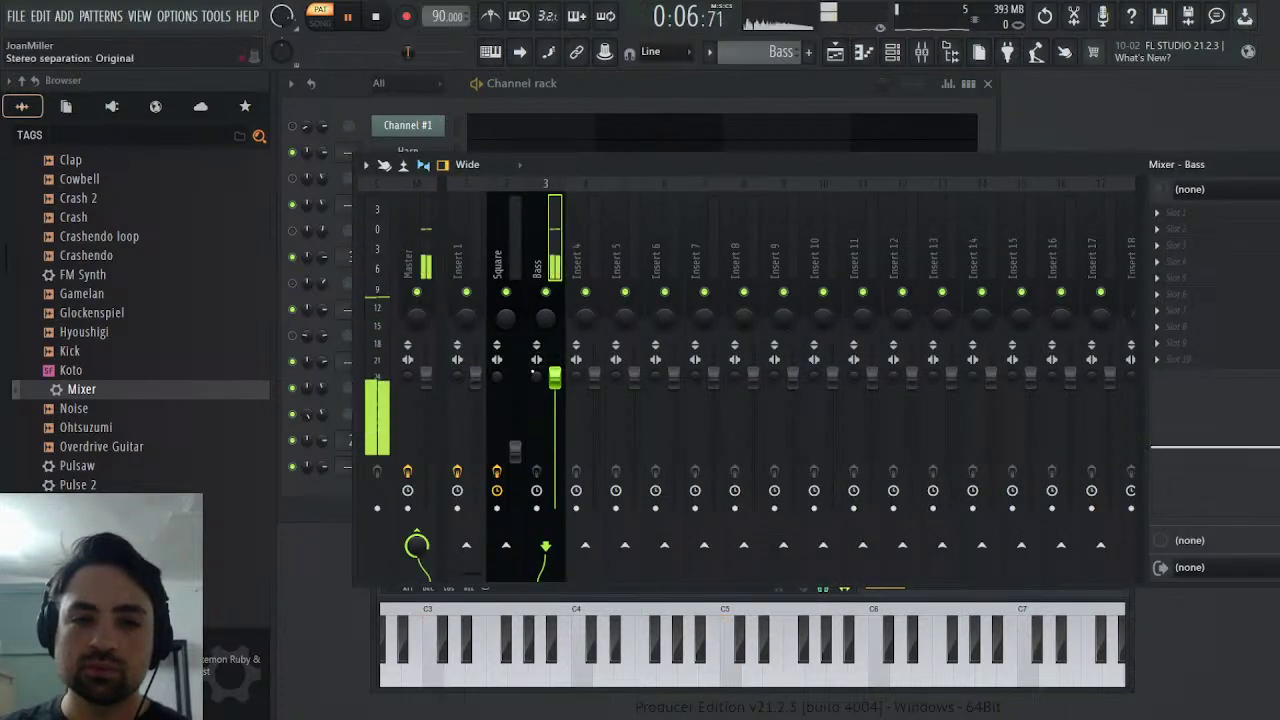
- Try a slightly higher volume on the Bass mixer track while the Bass pattern plays
{"action": "left_click", "coordinate": [414, 268]}
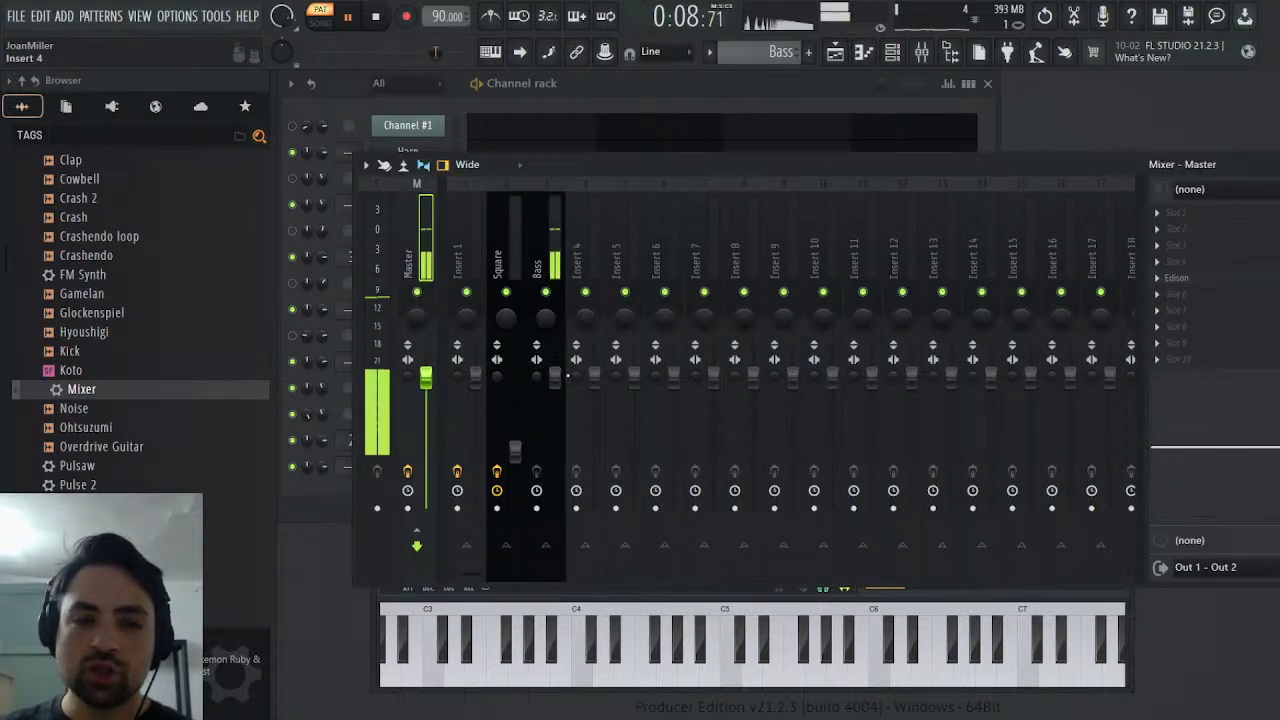
{"action": "scroll", "coordinate": [559, 374], "scroll_direction": "up", "scroll_amount": 1}
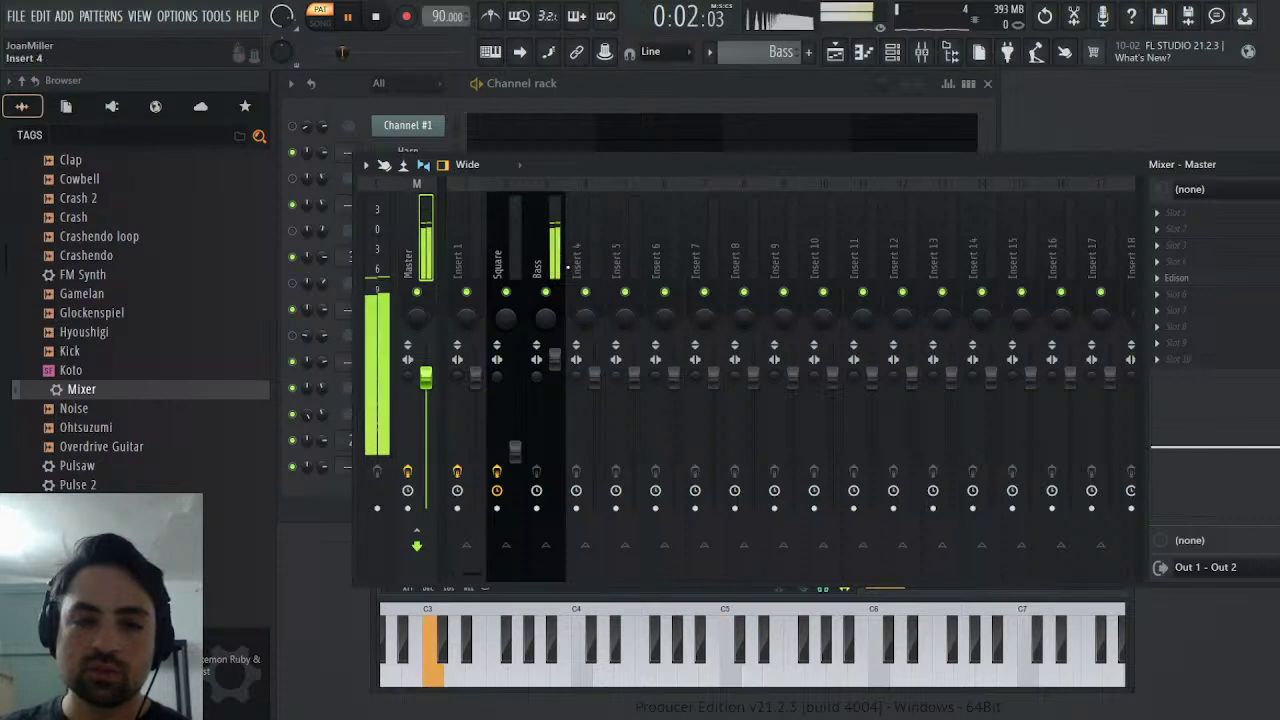
{"action": "left_click", "coordinate": [560, 405]}
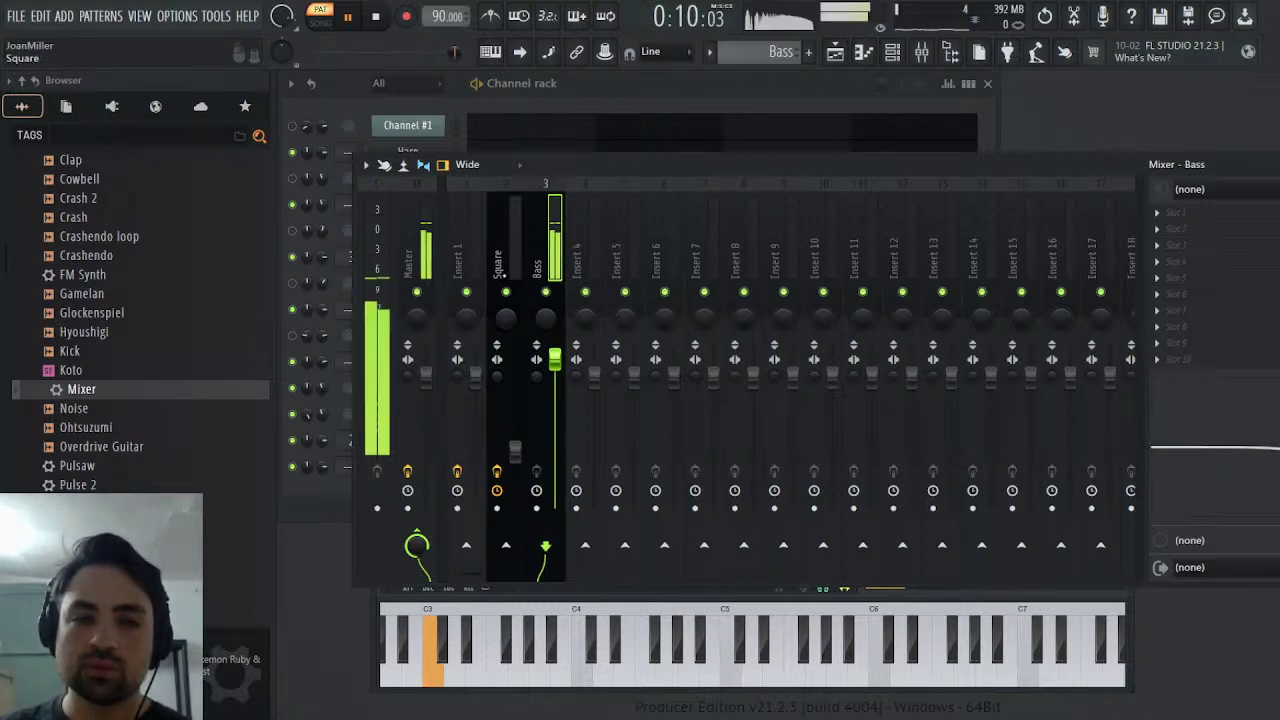
- Load the Mixer preset from Remasters & Origins onto the Bass mixer track and rename the track Bass
{"action": "left_click_drag", "start_coordinate": [96, 395], "coordinate": [1208, 312]}
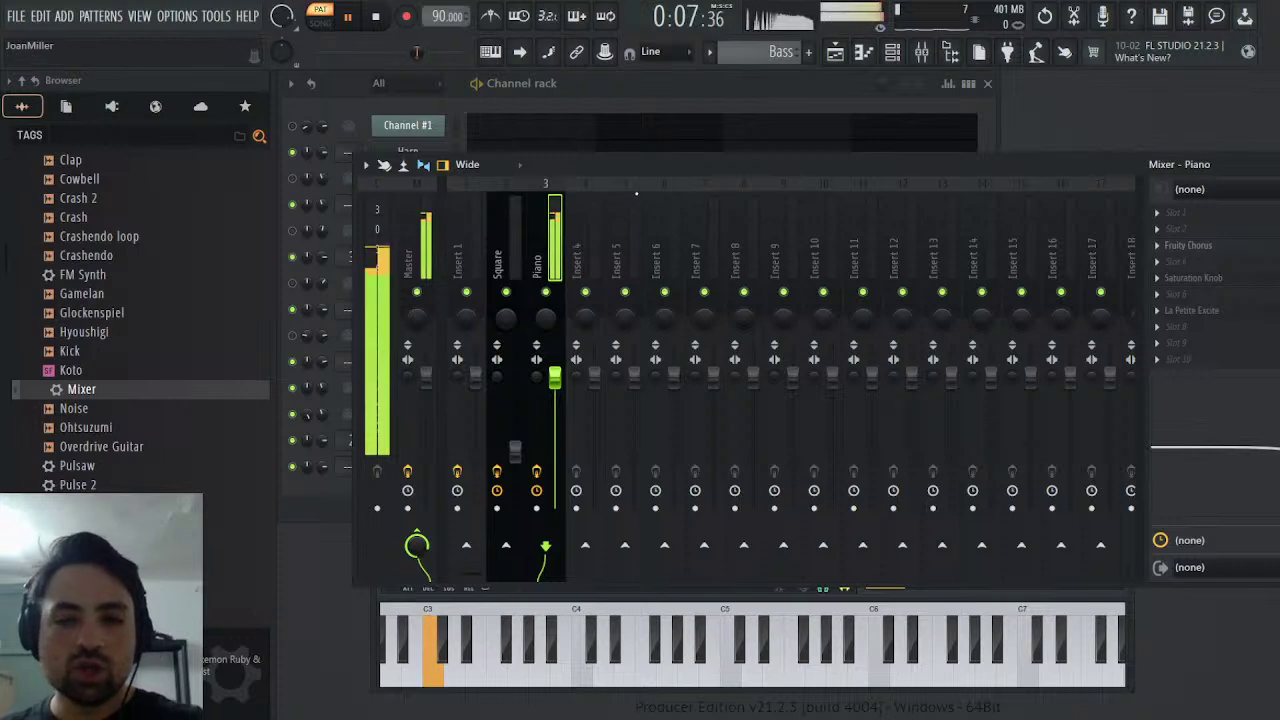
{"action": "type", "text": "Bass"}
{"action": "key", "text": "Return"}
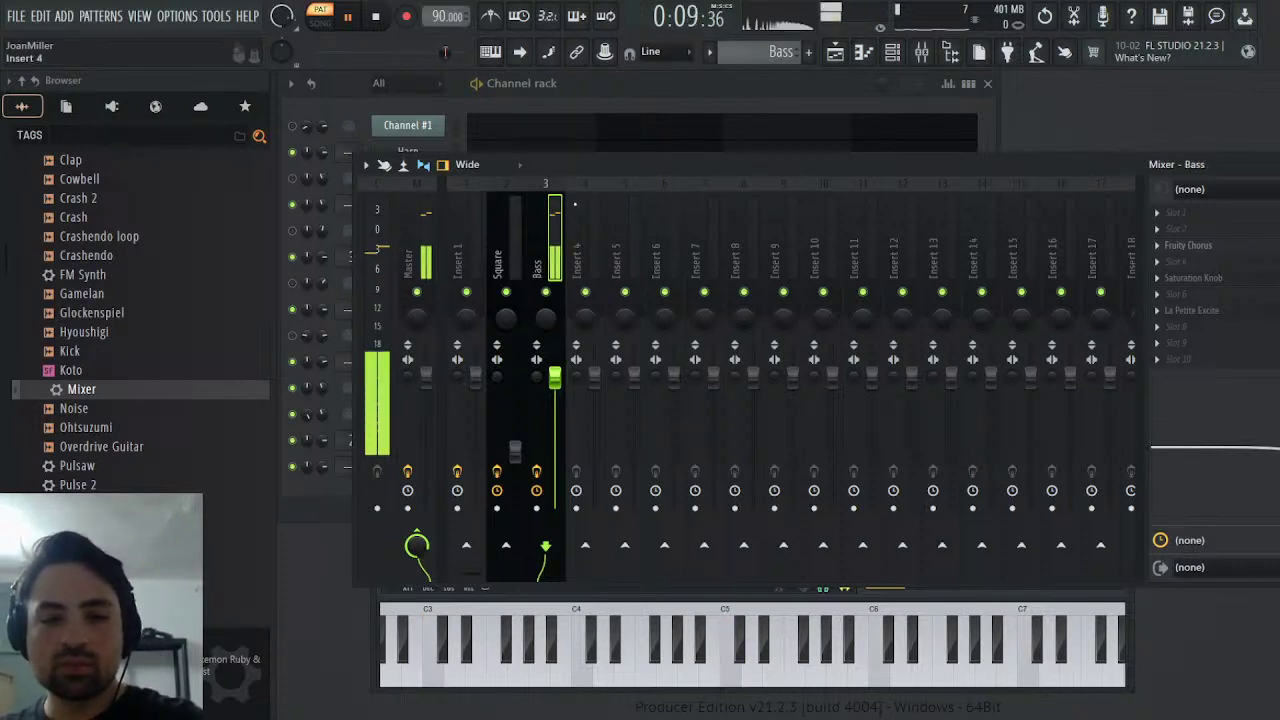
- Lower the Bass mixer track's volume to 82% (-4.2 dB) and close the mixer
{"action": "left_click", "coordinate": [416, 260]}
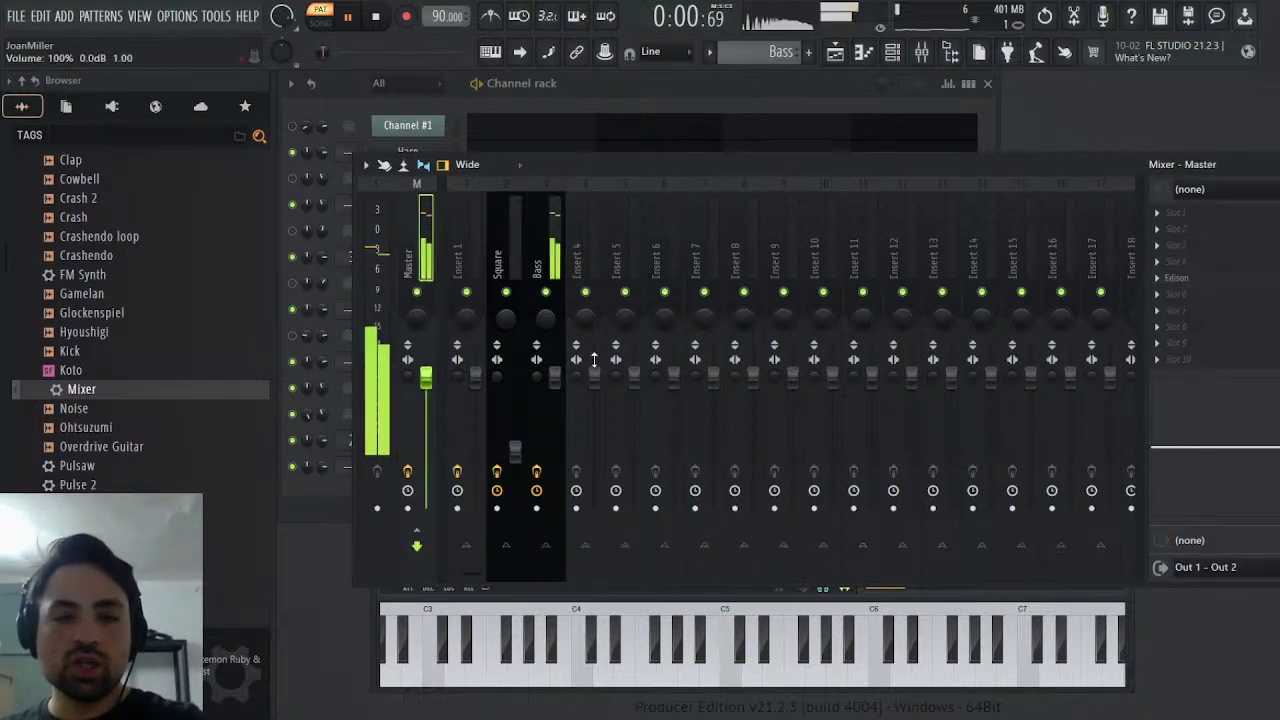
{"action": "left_click_drag", "start_coordinate": [557, 376], "coordinate": [557, 405]}
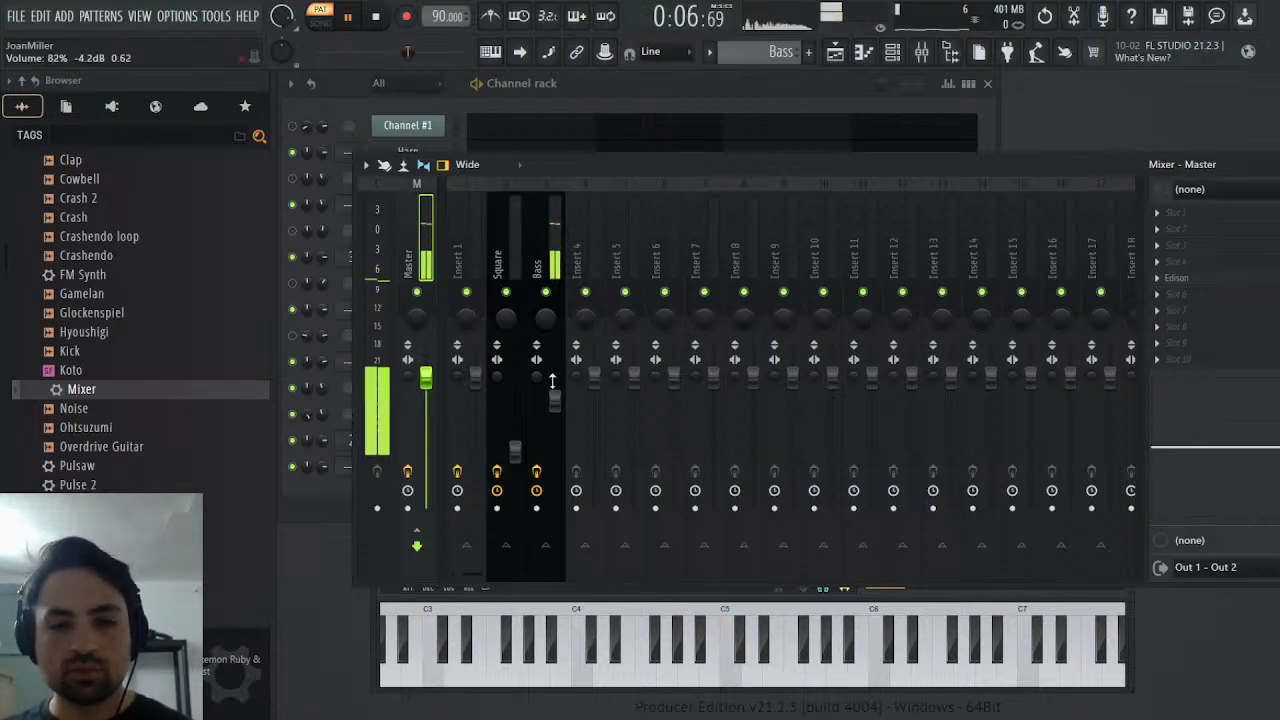
{"action": "left_click", "coordinate": [554, 252]}
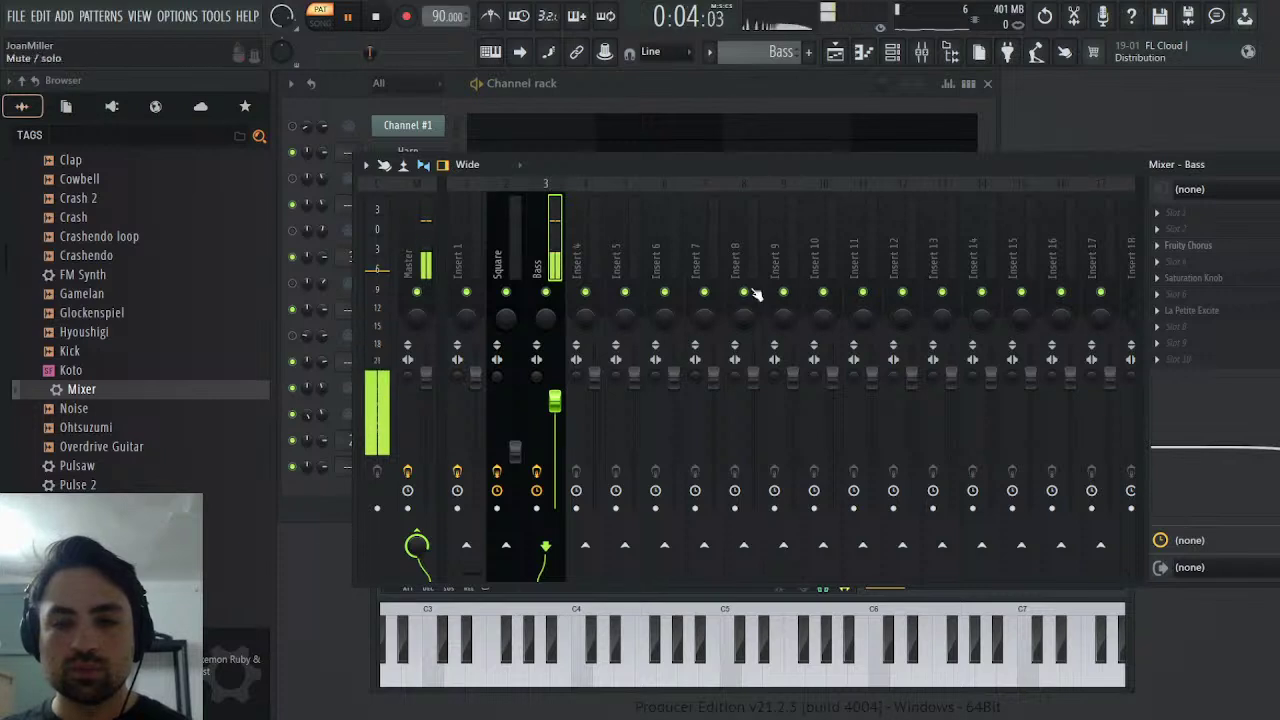
{"action": "key", "text": "F9"}
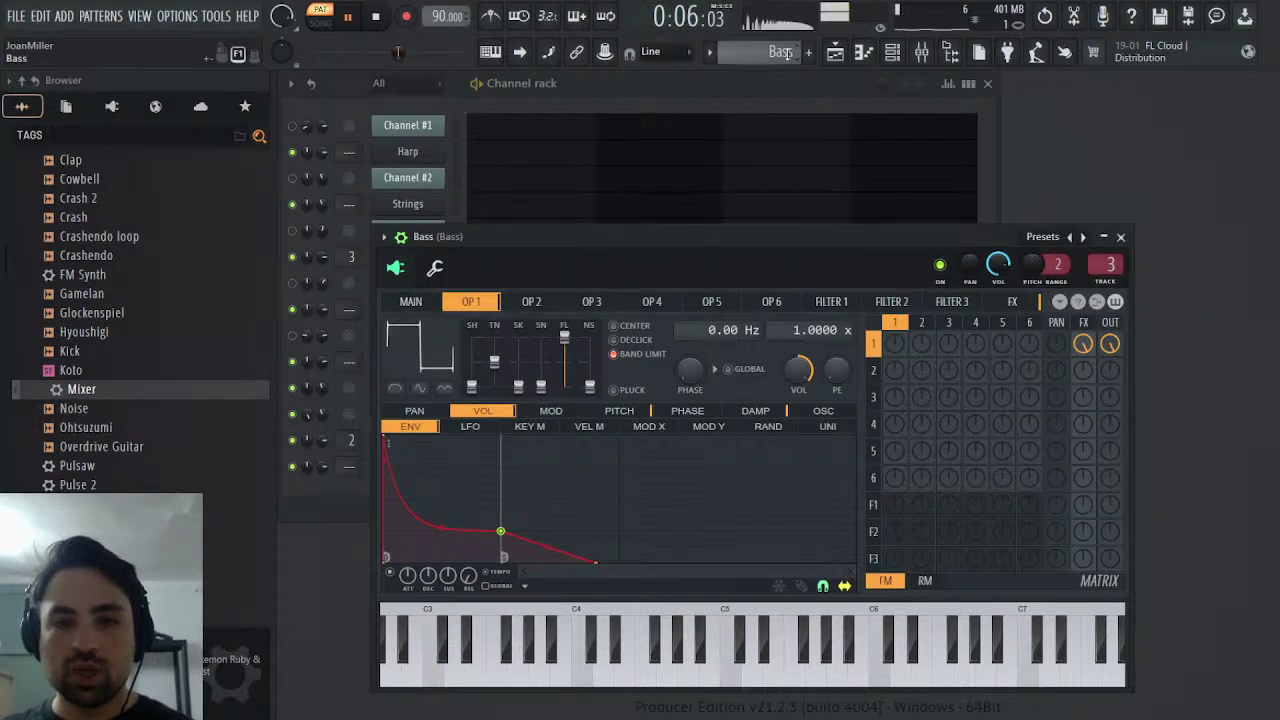
- Switch to the Melody pattern, route the Harp channel to mixer track 4, and close its plugin window
{"action": "scroll", "coordinate": [787, 52], "scroll_direction": "down", "scroll_amount": 1}
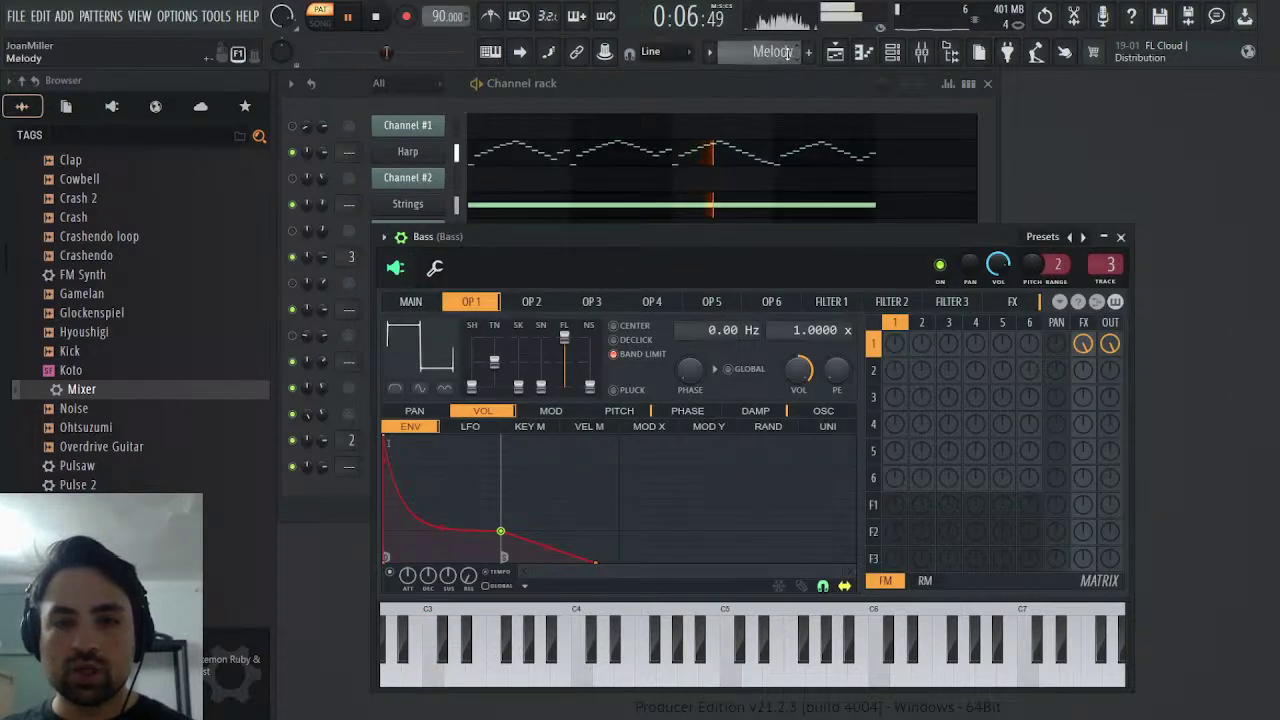
{"action": "left_click", "coordinate": [1122, 237]}
{"action": "left_click", "coordinate": [405, 153]}
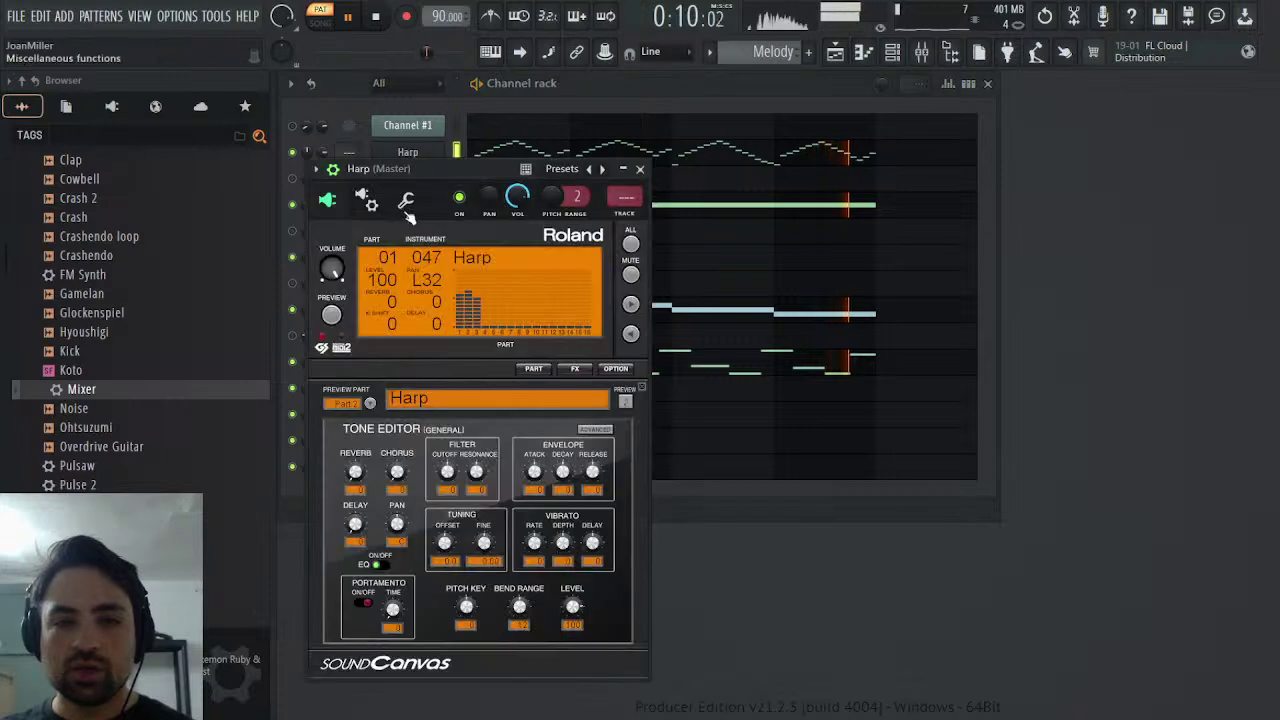
{"action": "key", "text": "F9"}
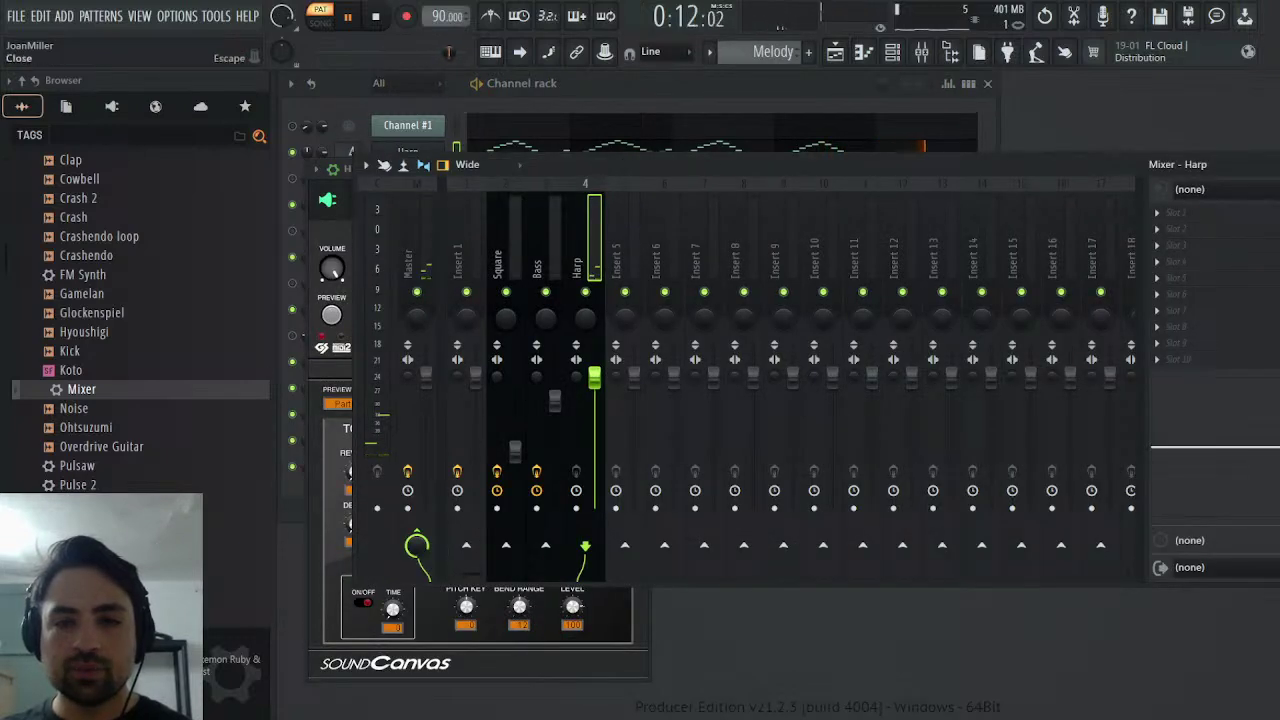
{"action": "key", "text": "Escape"}
{"action": "left_click", "coordinate": [630, 170]}
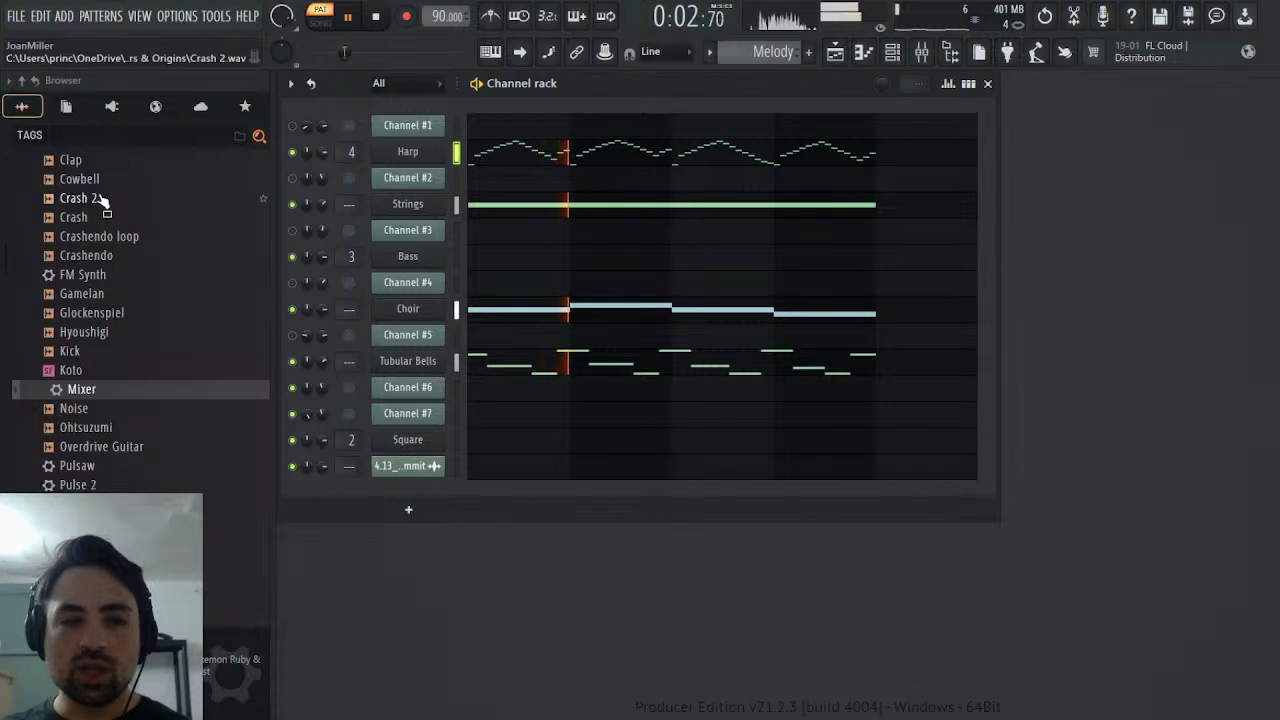
- Delete the stray event in bar 5 of the Tubular Bells channel volume automation in the Melody pattern
{"action": "scroll", "coordinate": [106, 200], "scroll_direction": "up", "scroll_amount": 10}
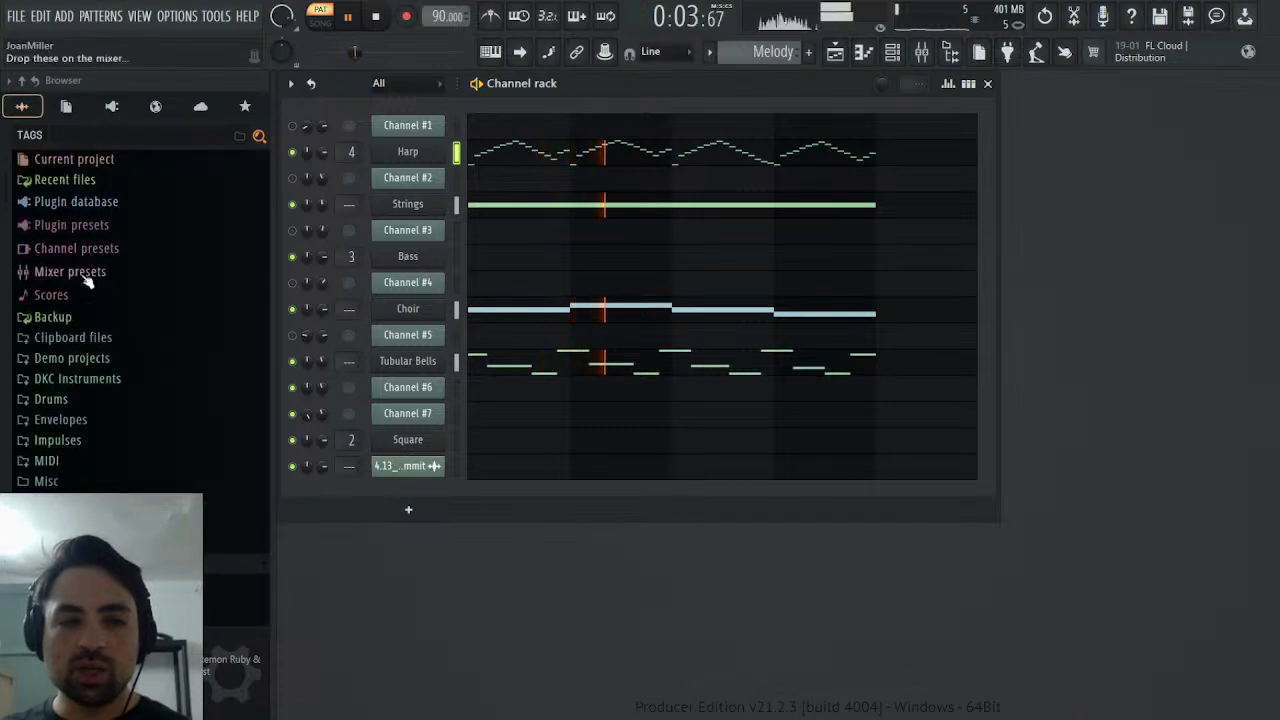
{"action": "left_click", "coordinate": [55, 159]}
{"action": "left_click", "coordinate": [70, 200]}
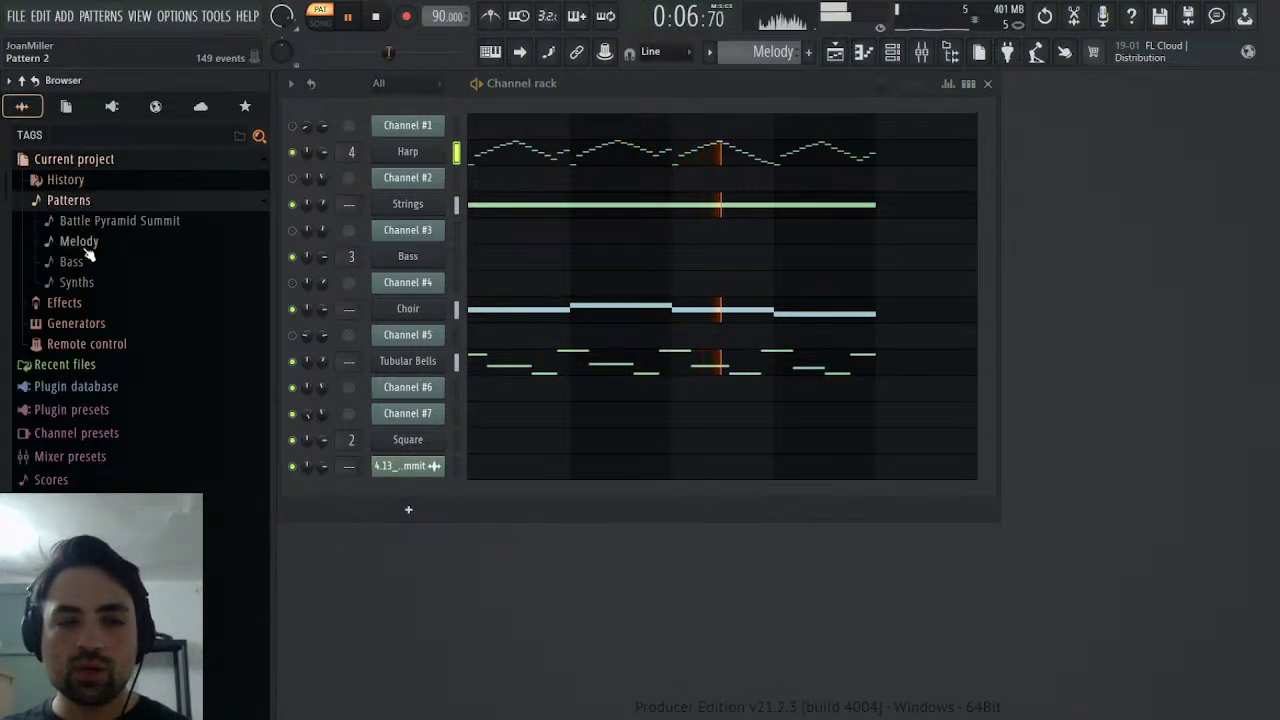
{"action": "left_click", "coordinate": [78, 241]}
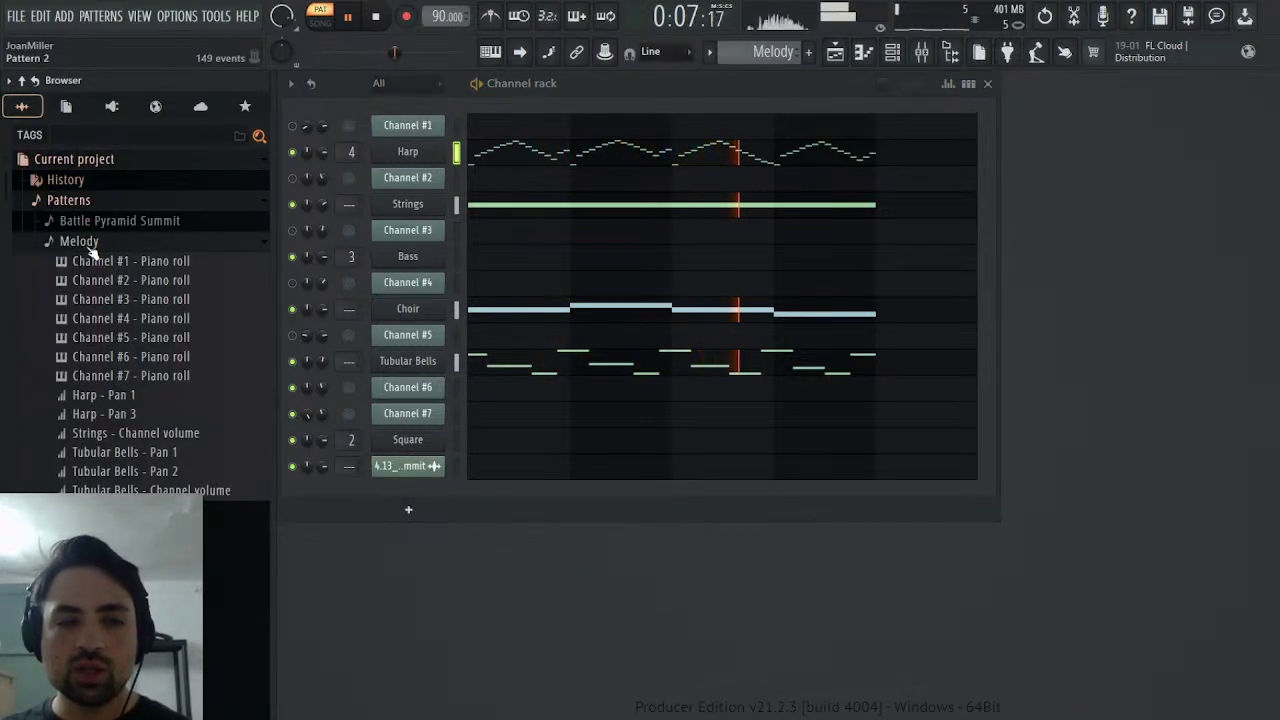
{"action": "left_click", "coordinate": [222, 492]}
{"action": "left_click", "coordinate": [516, 84]}
{"action": "left_click_drag", "start_coordinate": [781, 224], "coordinate": [859, 220]}
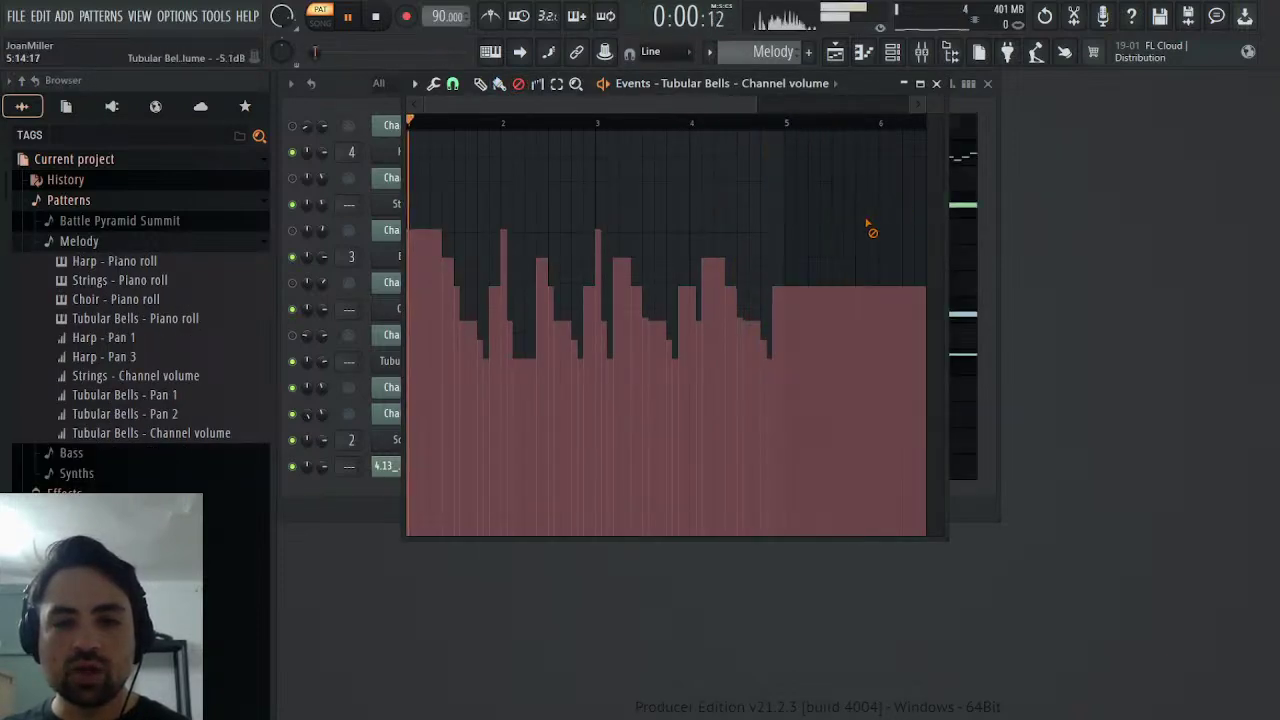
{"action": "left_click", "coordinate": [936, 83]}
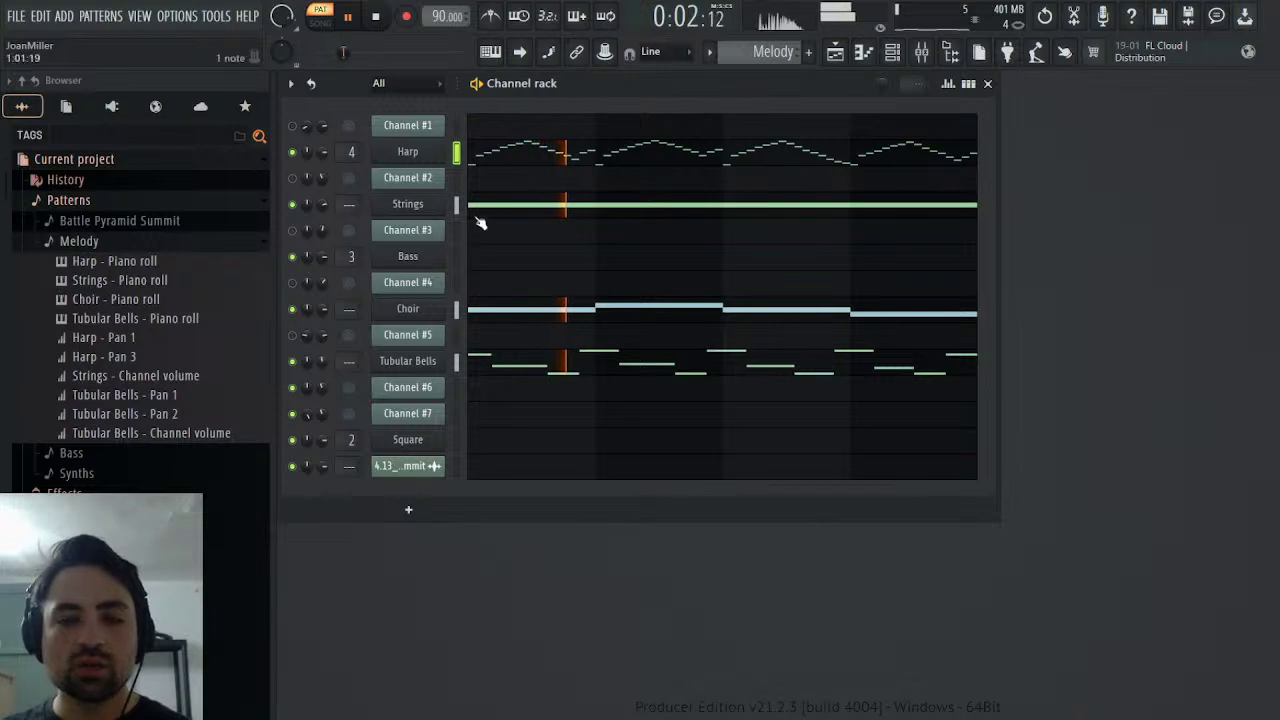
- Route the Strings channel to free mixer track 5 and close its plugin window
{"action": "left_click", "coordinate": [408, 204]}
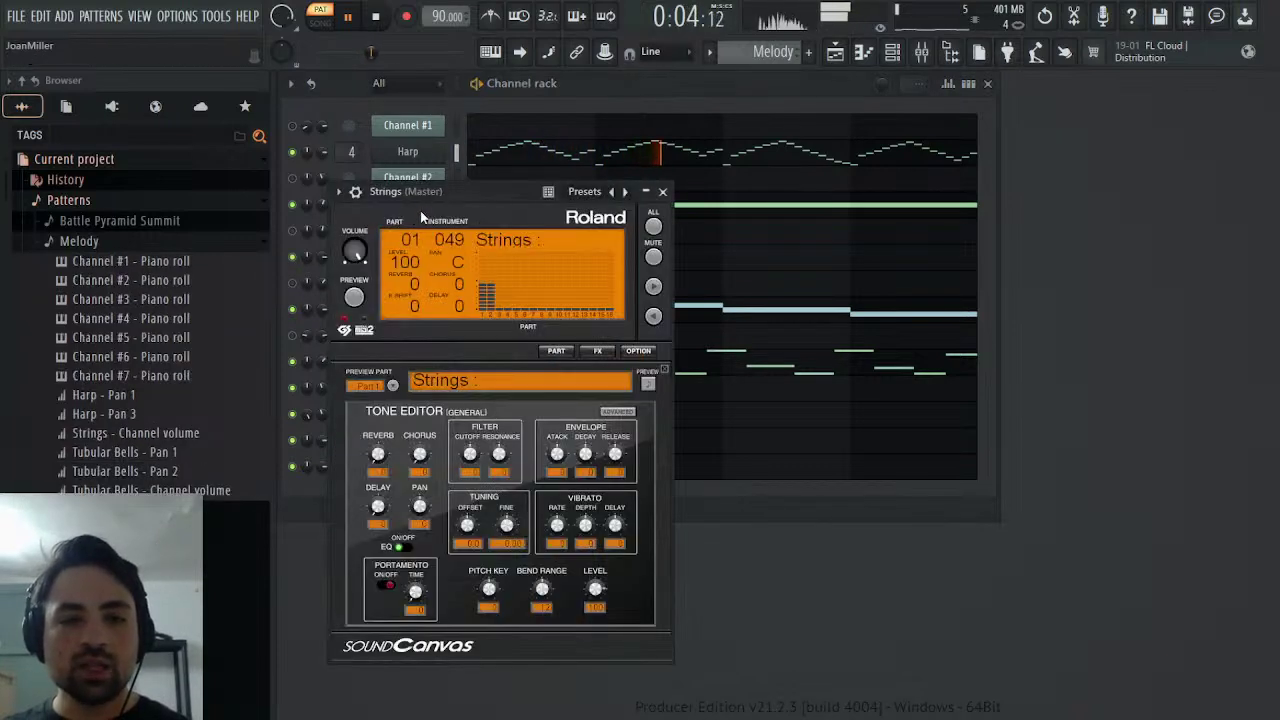
{"action": "left_click", "coordinate": [355, 191]}
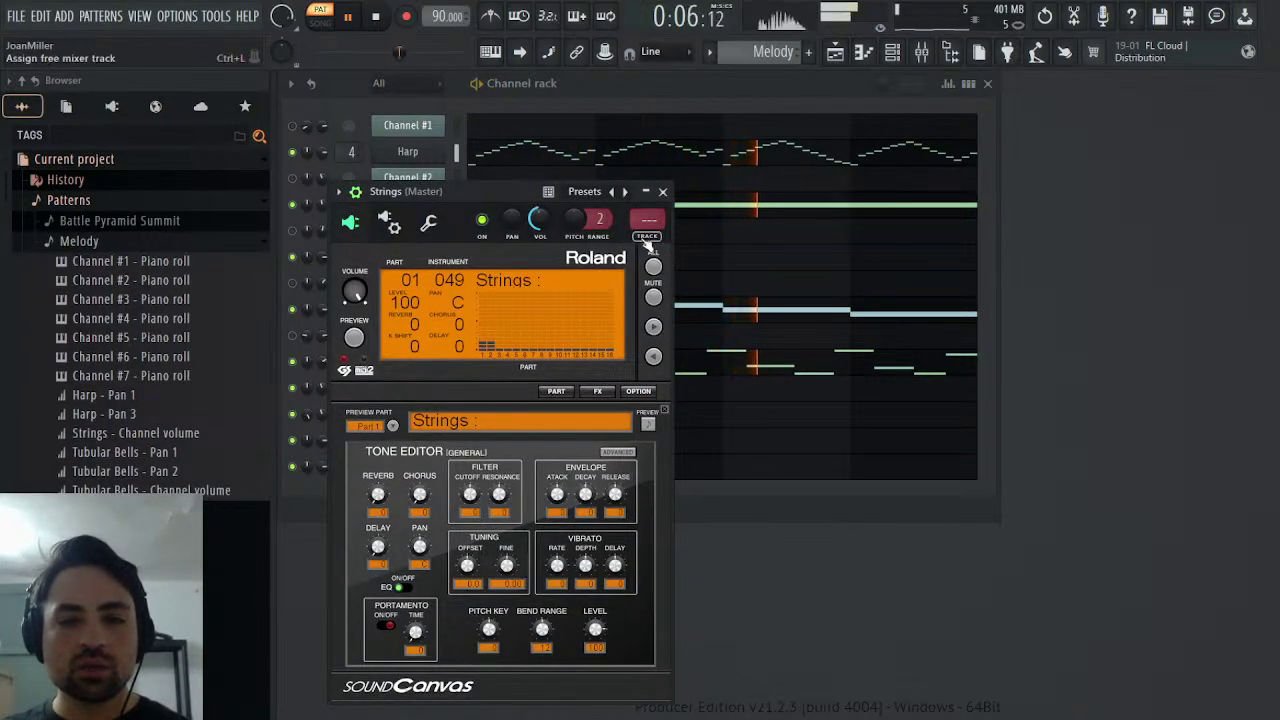
{"action": "left_click", "coordinate": [649, 240]}
{"action": "key", "text": "Escape"}
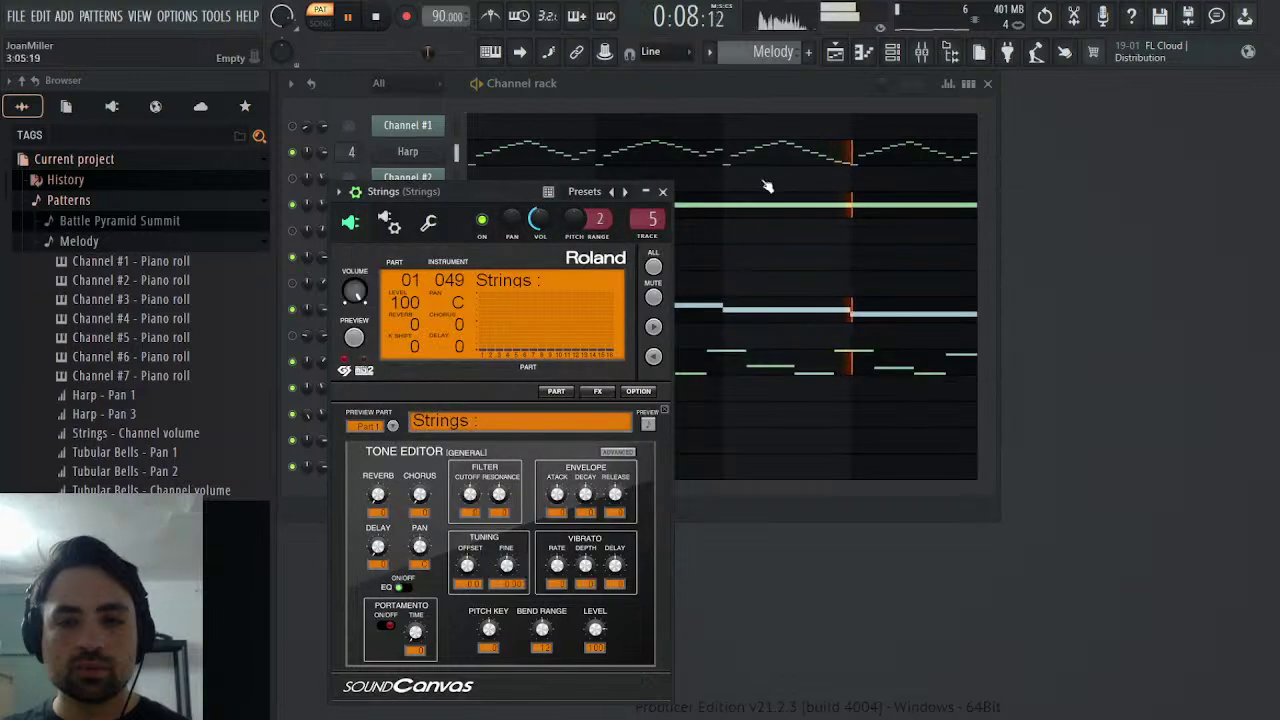
{"action": "left_click", "coordinate": [666, 194]}
- Route the Choir channel to mixer track 6 and the Tubular Bells channel to mixer track 7
{"action": "scroll", "coordinate": [338, 317], "scroll_direction": "up", "scroll_amount": 6}
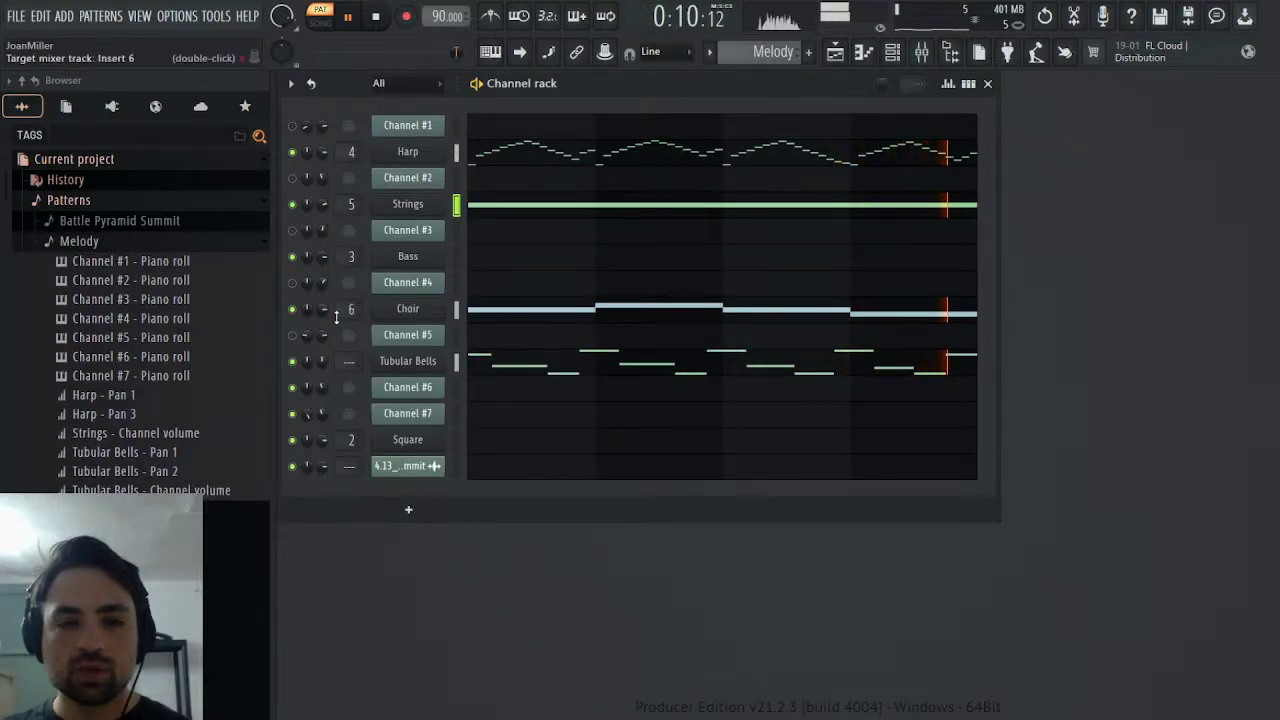
{"action": "scroll", "coordinate": [340, 358], "scroll_direction": "up", "scroll_amount": 5}
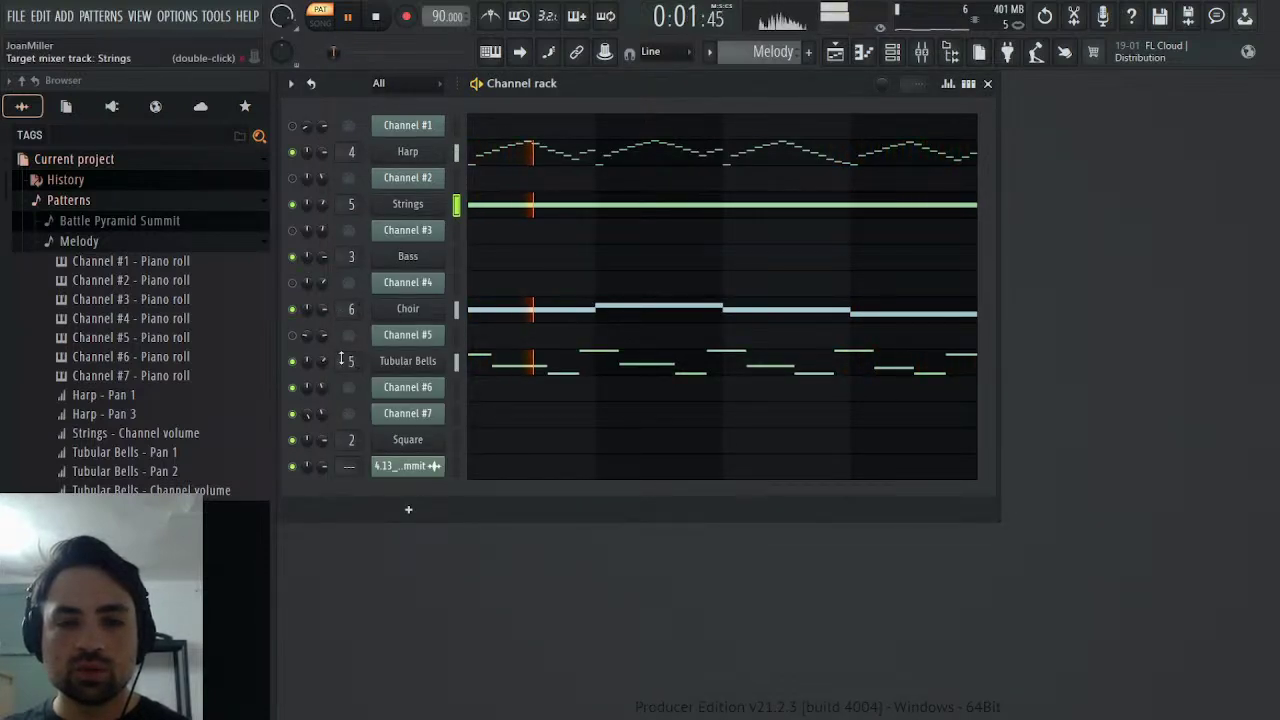
{"action": "scroll", "coordinate": [340, 358], "scroll_direction": "up", "scroll_amount": 1}
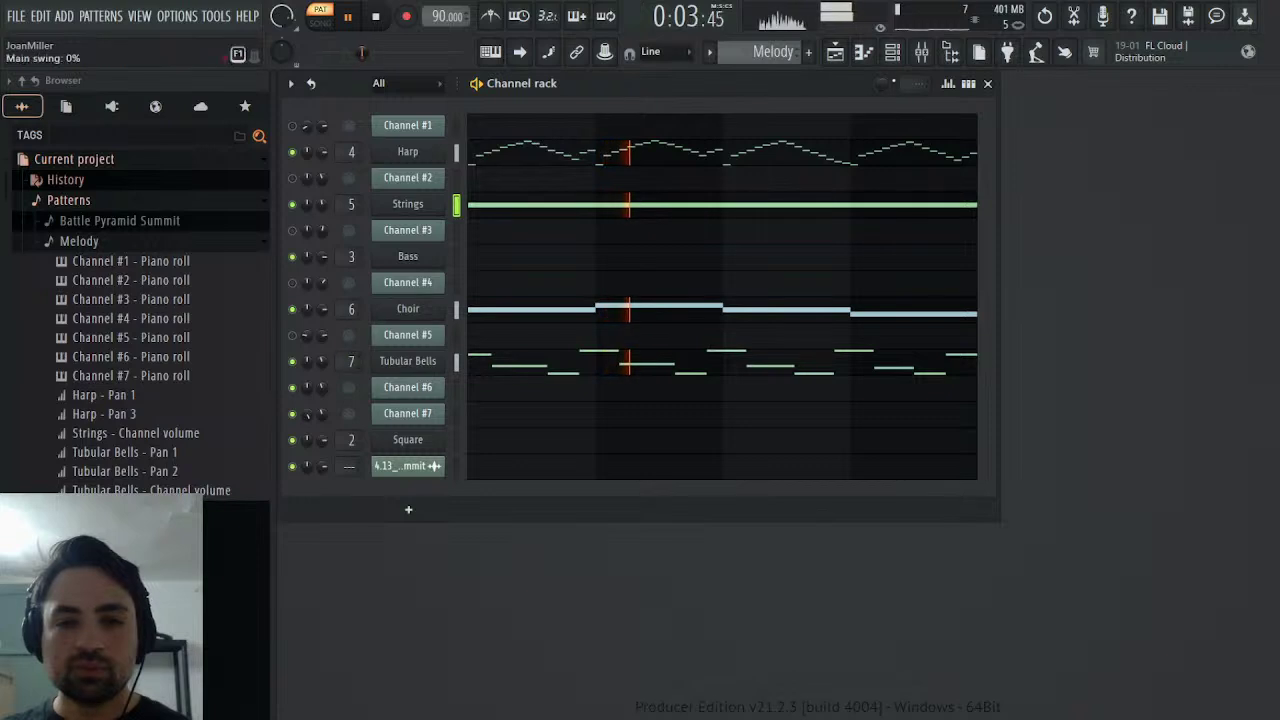
- Load the Mixer preset from the Pokemon Ruby & Sapphire Remasters & Origins folder onto mixer track 7
{"action": "left_click", "coordinate": [928, 53]}
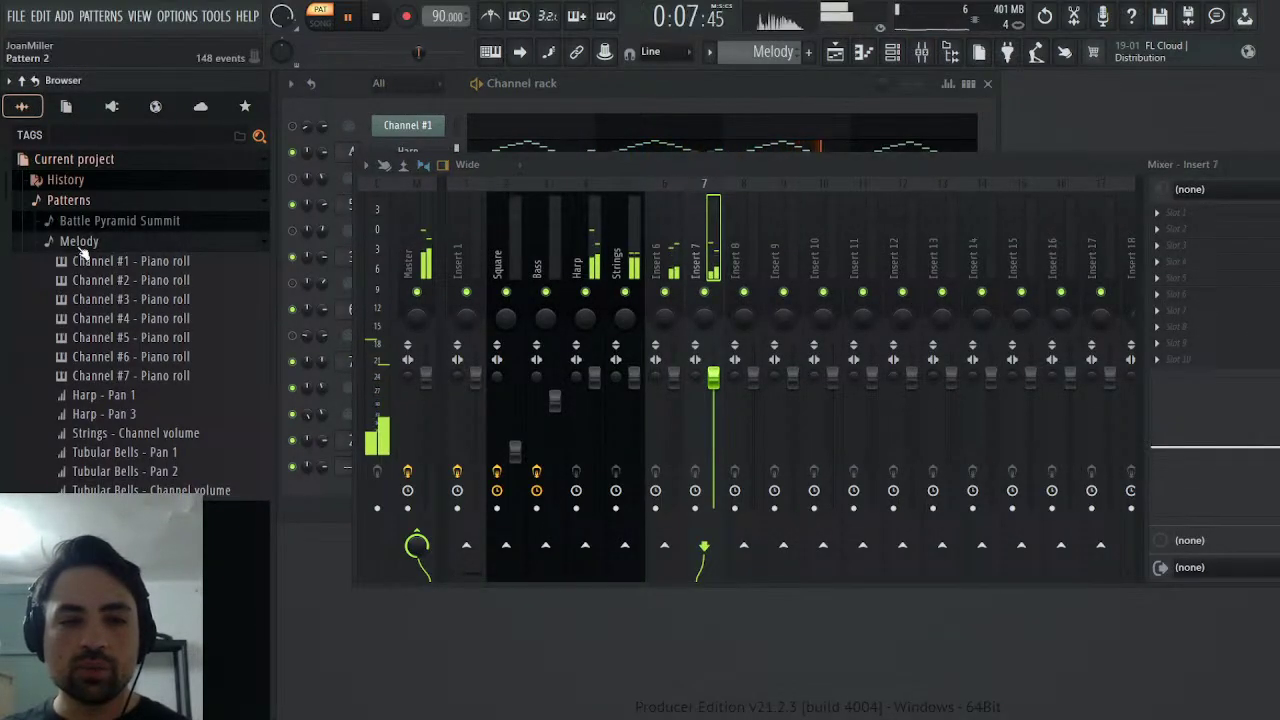
{"action": "left_click", "coordinate": [80, 243]}
{"action": "left_click", "coordinate": [77, 200]}
{"action": "left_click", "coordinate": [80, 160]}
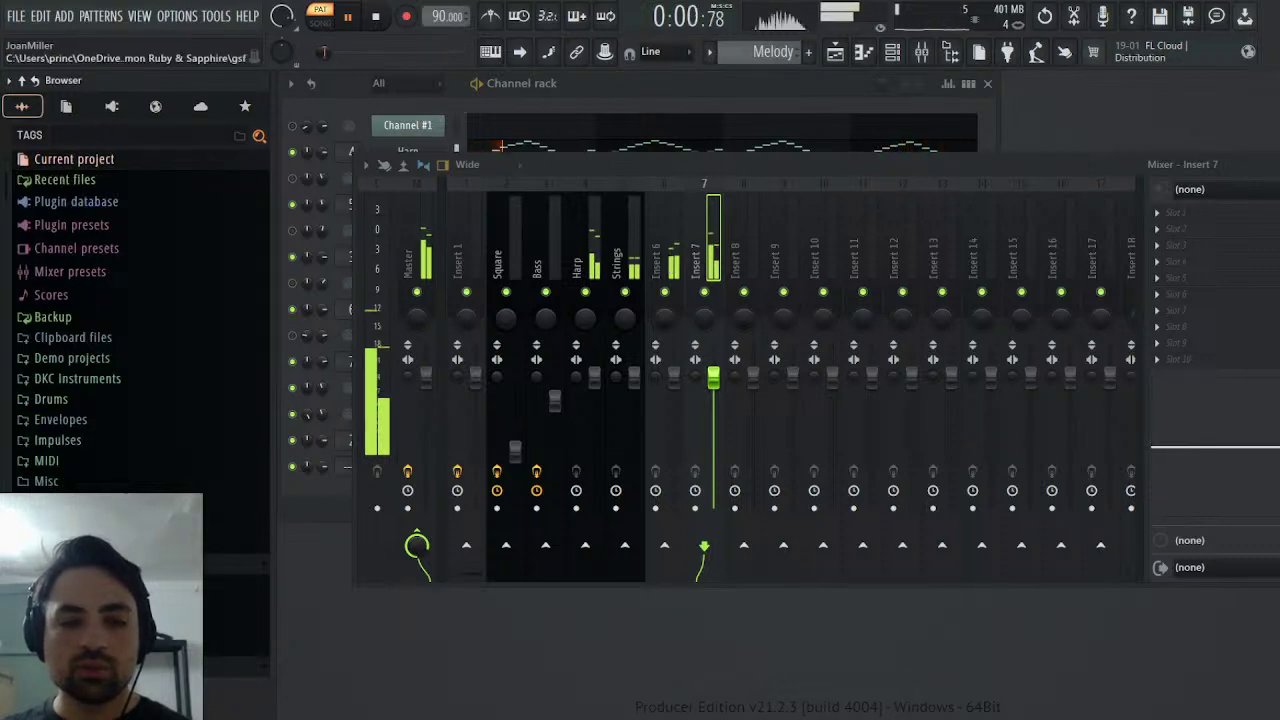
{"action": "left_click", "coordinate": [80, 665]}
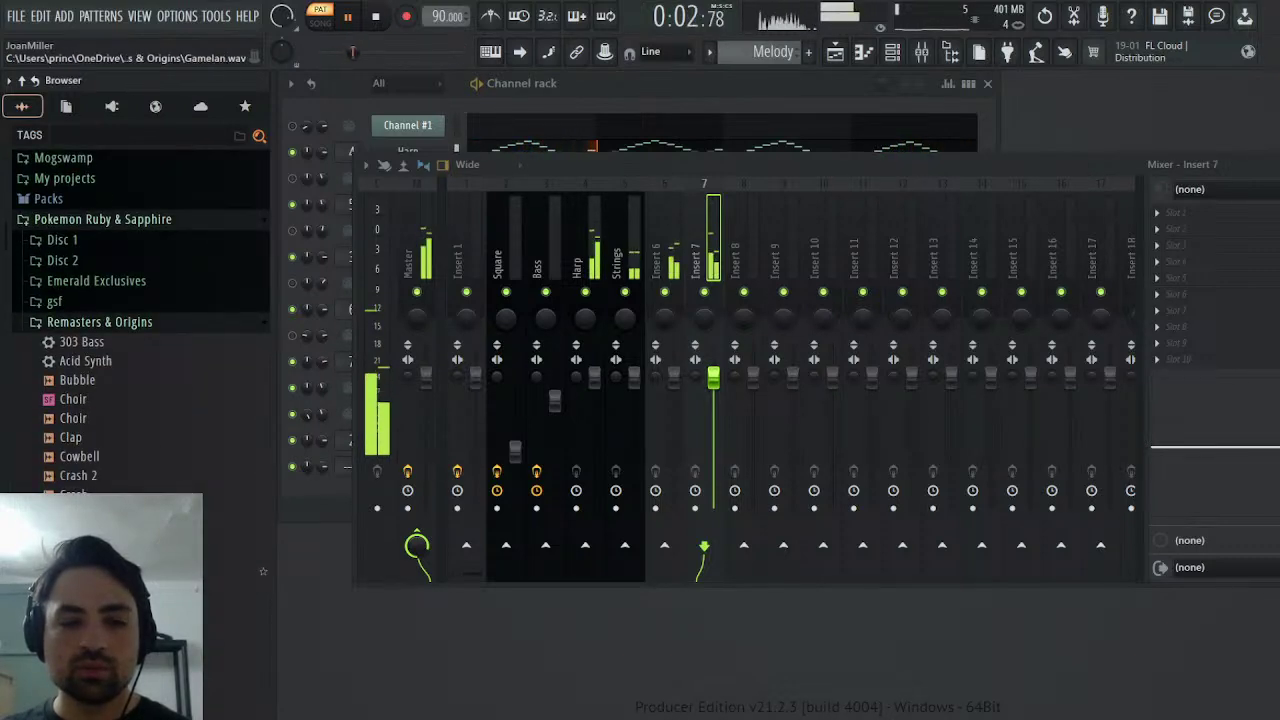
{"action": "left_click_drag", "start_coordinate": [150, 667], "coordinate": [1214, 279]}
- Load the same Mixer preset onto mixer tracks 6, 5 and 4
{"action": "scroll", "coordinate": [140, 320], "scroll_direction": "down", "scroll_amount": 2}
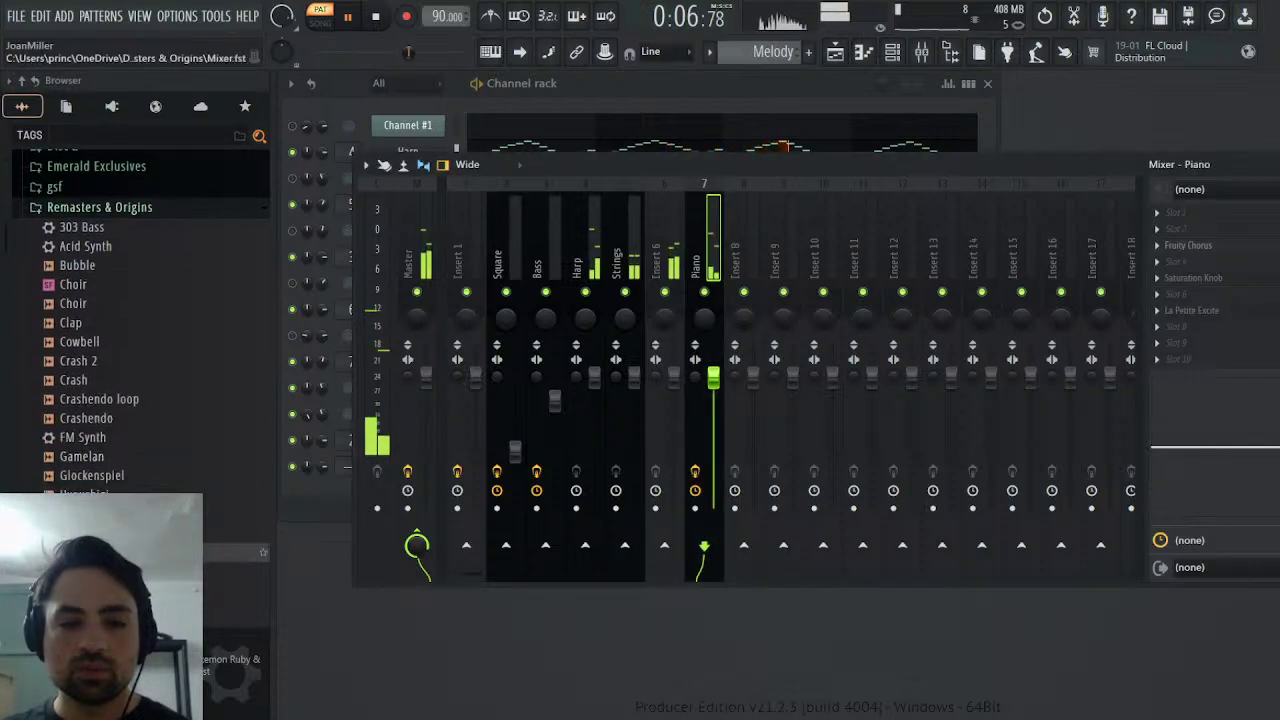
{"action": "left_click_drag", "start_coordinate": [150, 552], "coordinate": [669, 236]}
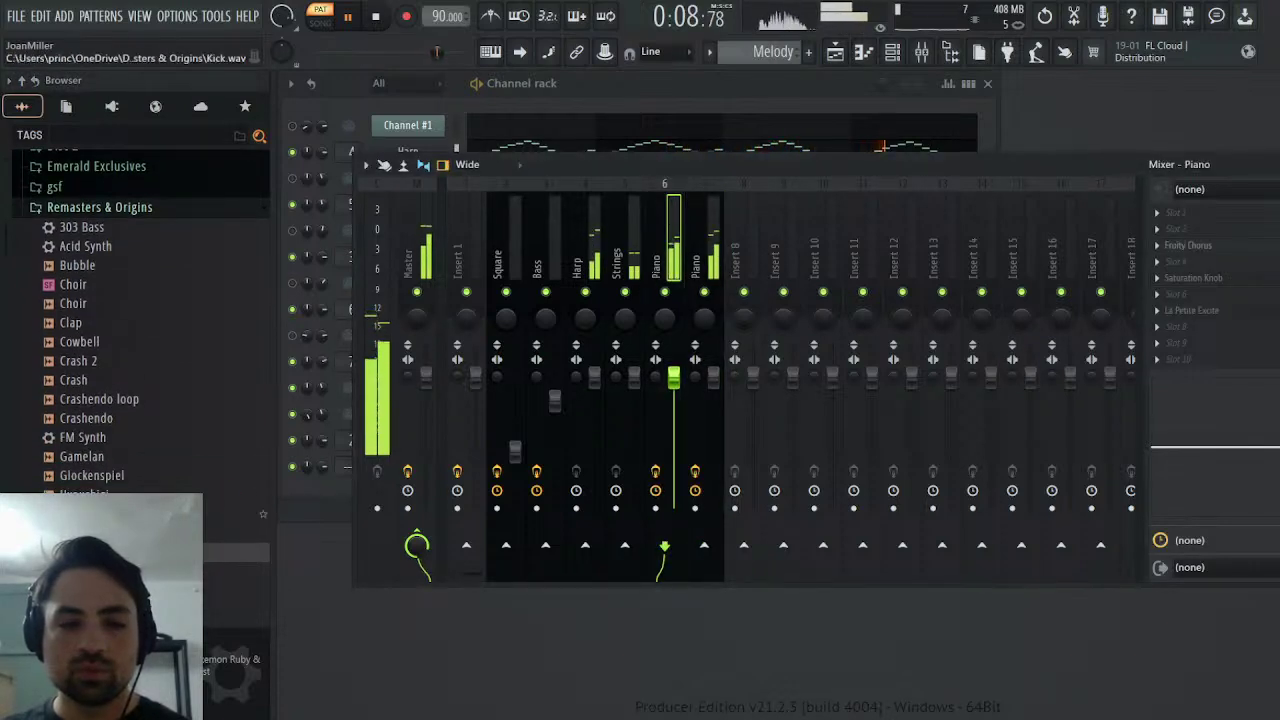
{"action": "left_click_drag", "start_coordinate": [150, 552], "coordinate": [632, 258]}
{"action": "left_click_drag", "start_coordinate": [150, 552], "coordinate": [588, 262]}
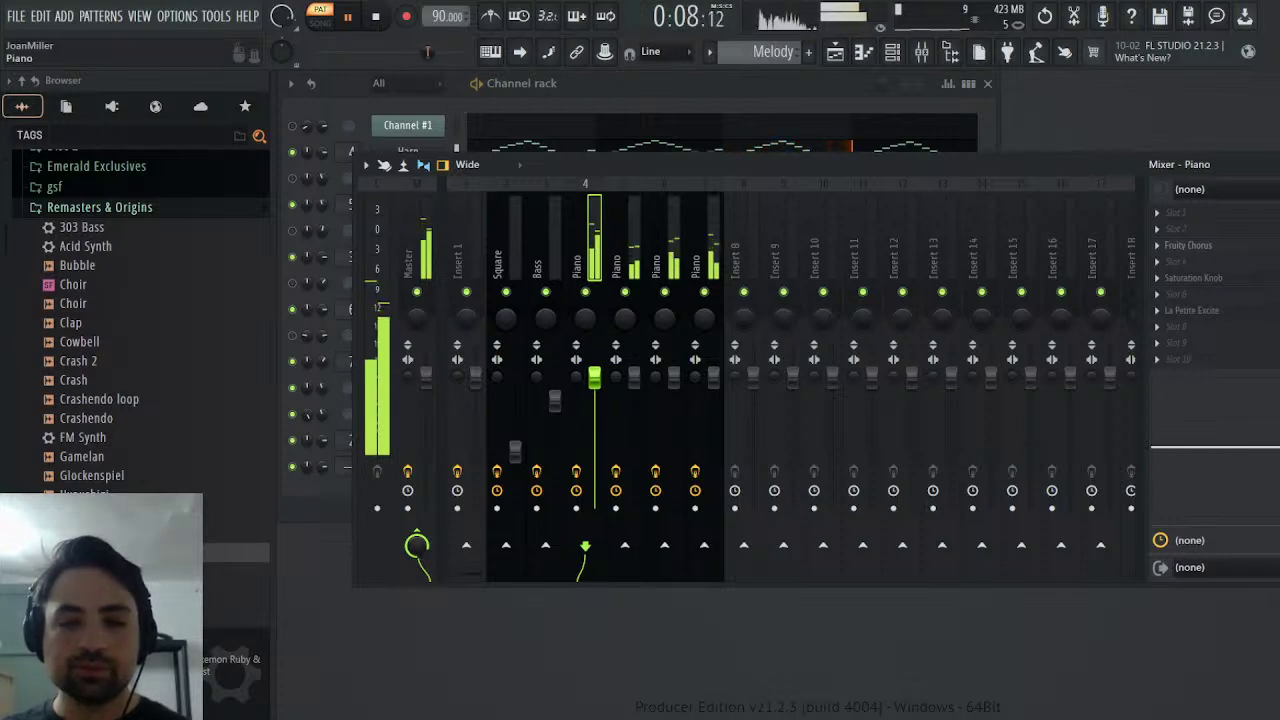
- Solo mixer track 4, name it Harp and adjust the High amount in its La Petite Excite effect
{"action": "right_click", "coordinate": [585, 292]}
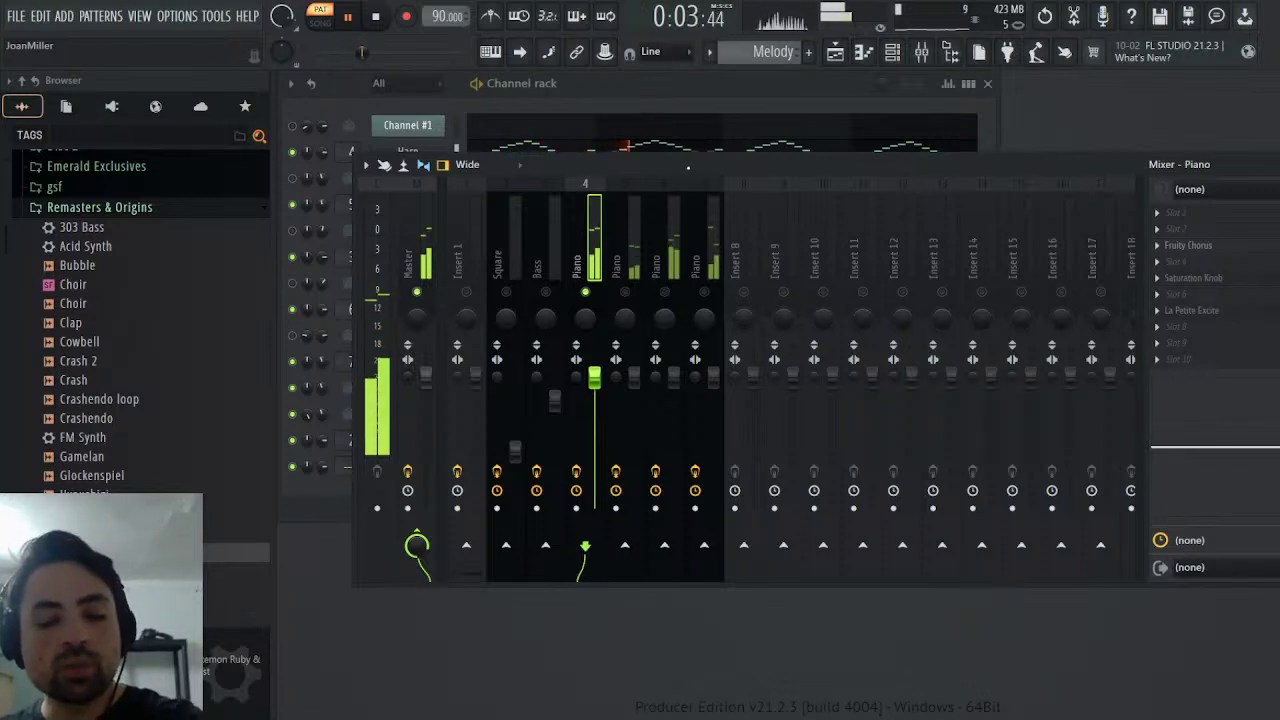
{"action": "left_click", "coordinate": [1238, 314]}
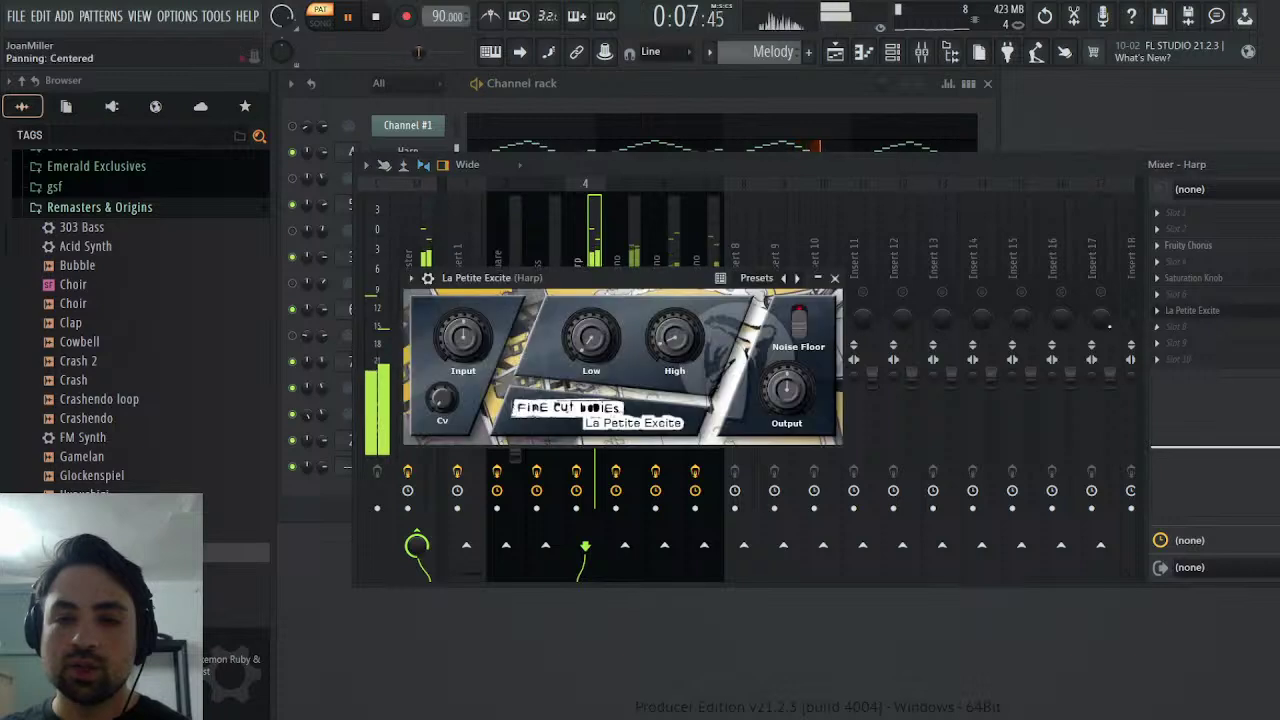
{"action": "left_click_drag", "start_coordinate": [682, 306], "coordinate": [682, 315]}
{"action": "left_click", "coordinate": [835, 278]}
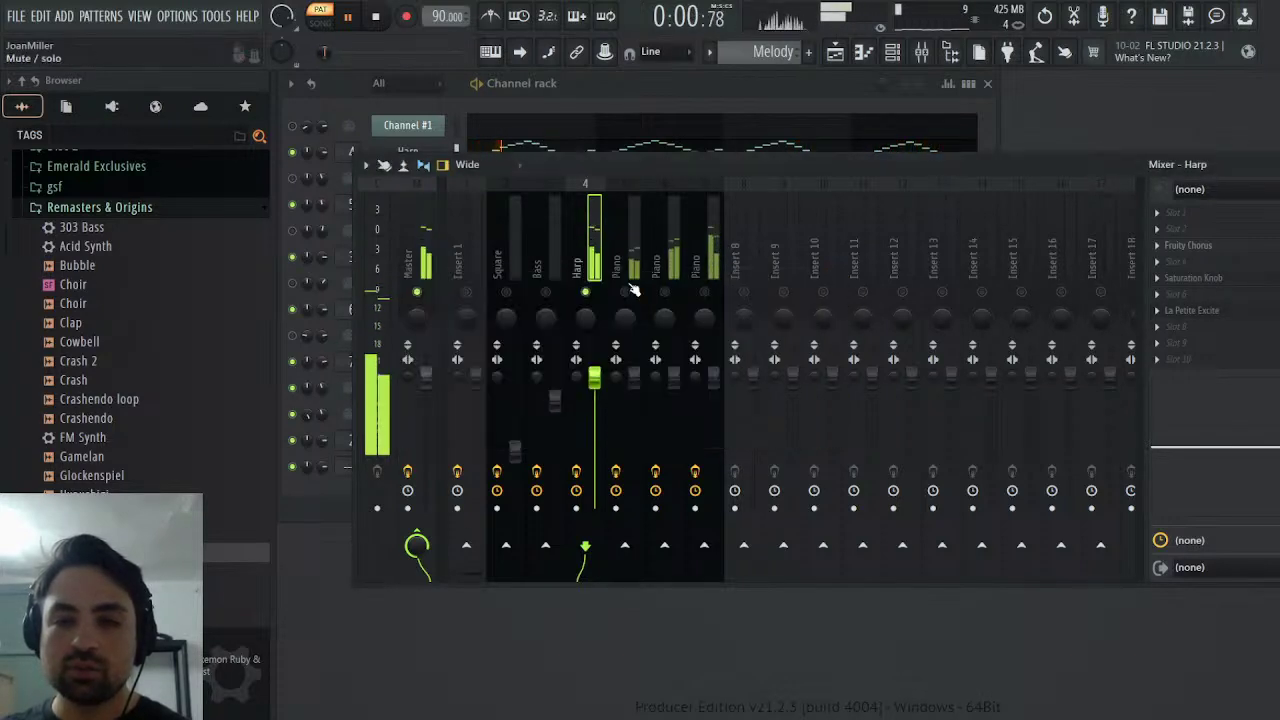
- Solo mixer track 5, name it Strings and set its Saturation Knob effect to 5.9
{"action": "left_click", "coordinate": [625, 285]}
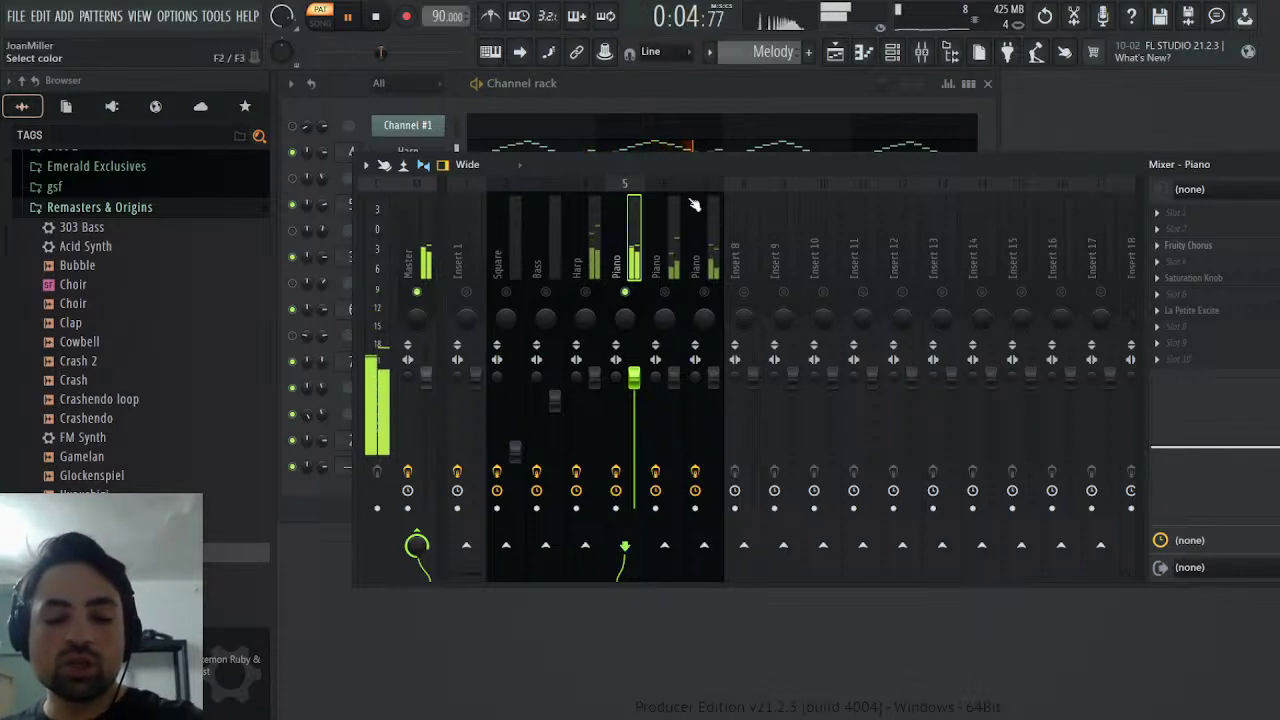
{"action": "key", "text": "Return"}
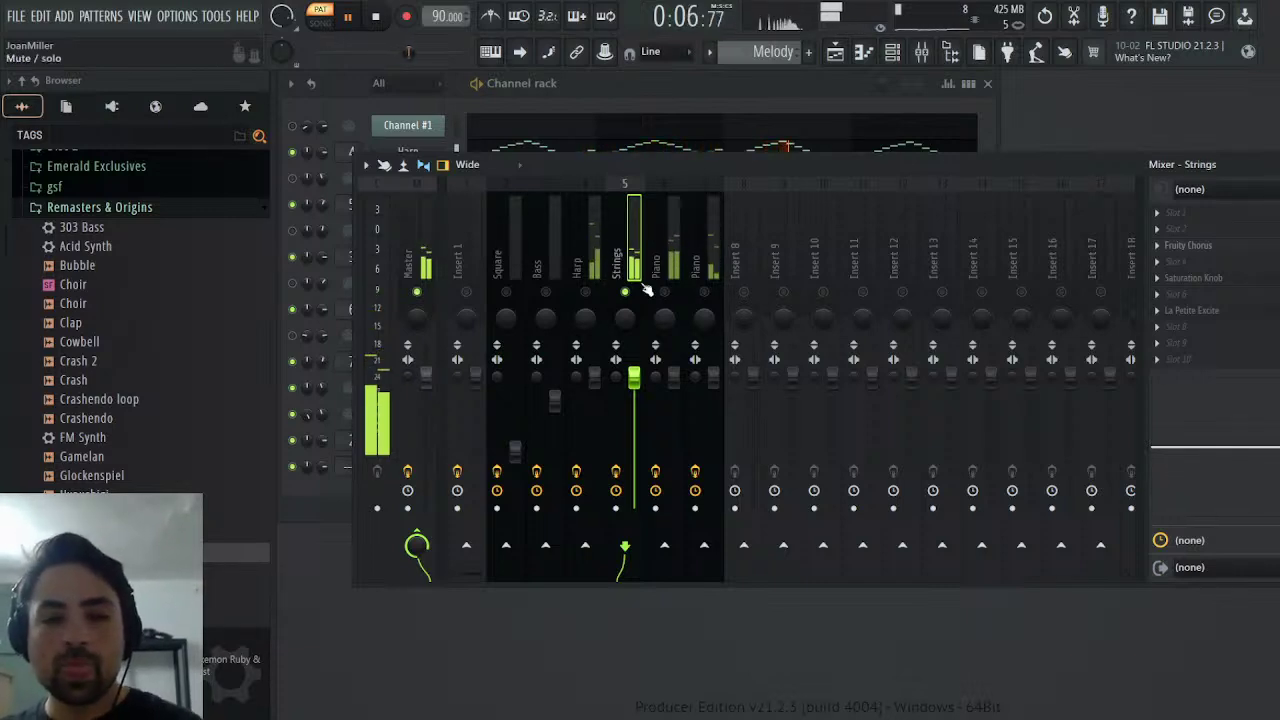
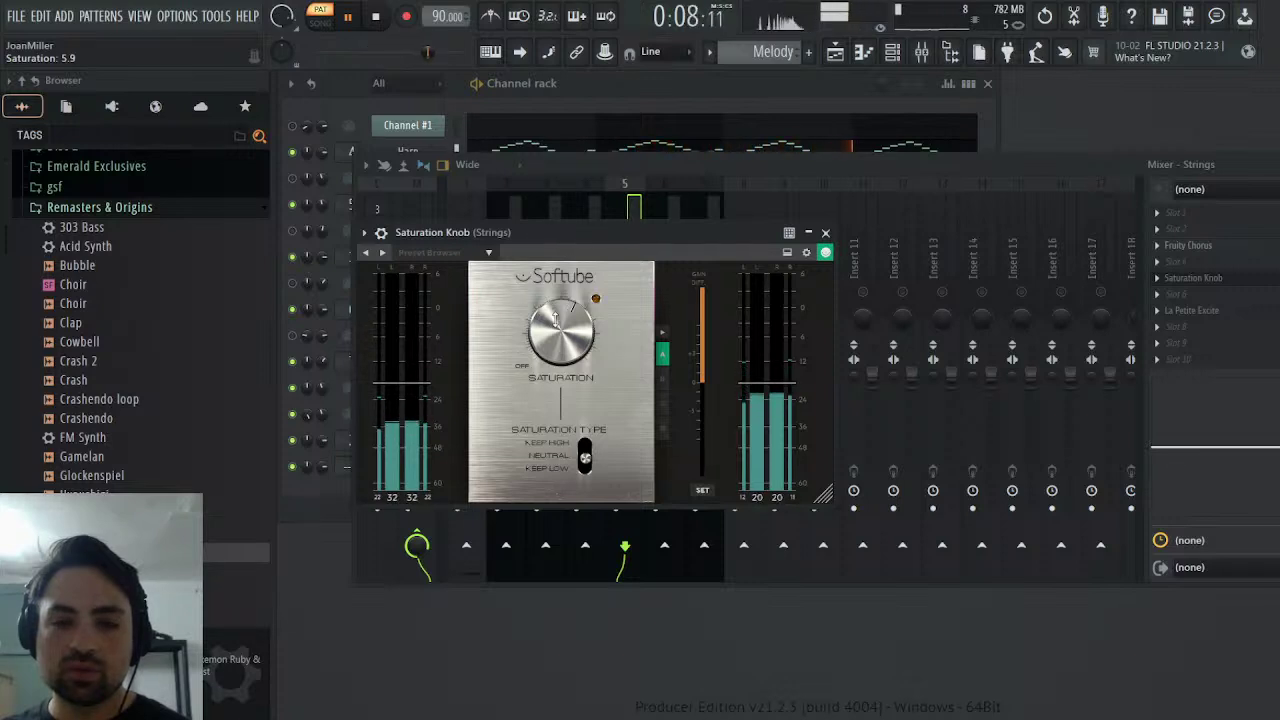
{"action": "left_click", "coordinate": [826, 232]}
- Set High to 1.79 dB in the Strings track's La Petite Excite and slightly boost the track's high EQ band
{"action": "left_click", "coordinate": [1250, 311]}
{"action": "left_click_drag", "start_coordinate": [652, 366], "coordinate": [653, 349]}
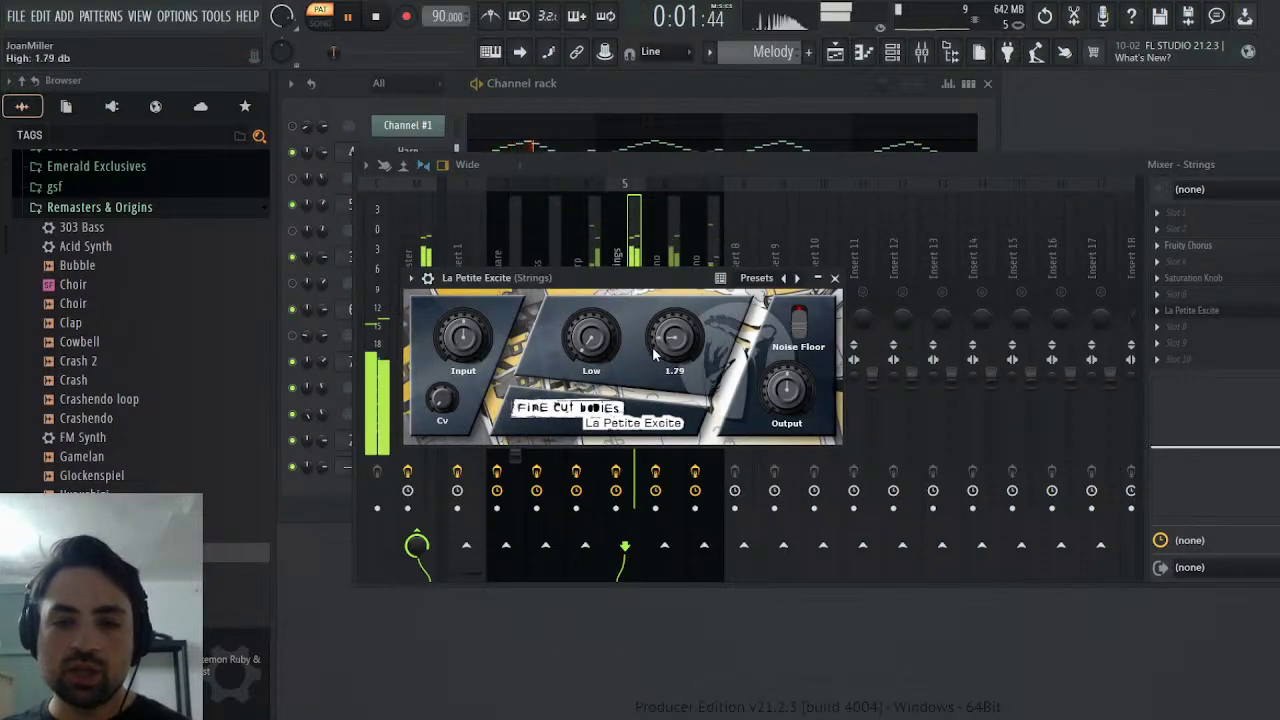
{"action": "left_click", "coordinate": [835, 278]}
{"action": "left_click_drag", "start_coordinate": [1274, 446], "coordinate": [1274, 443]}
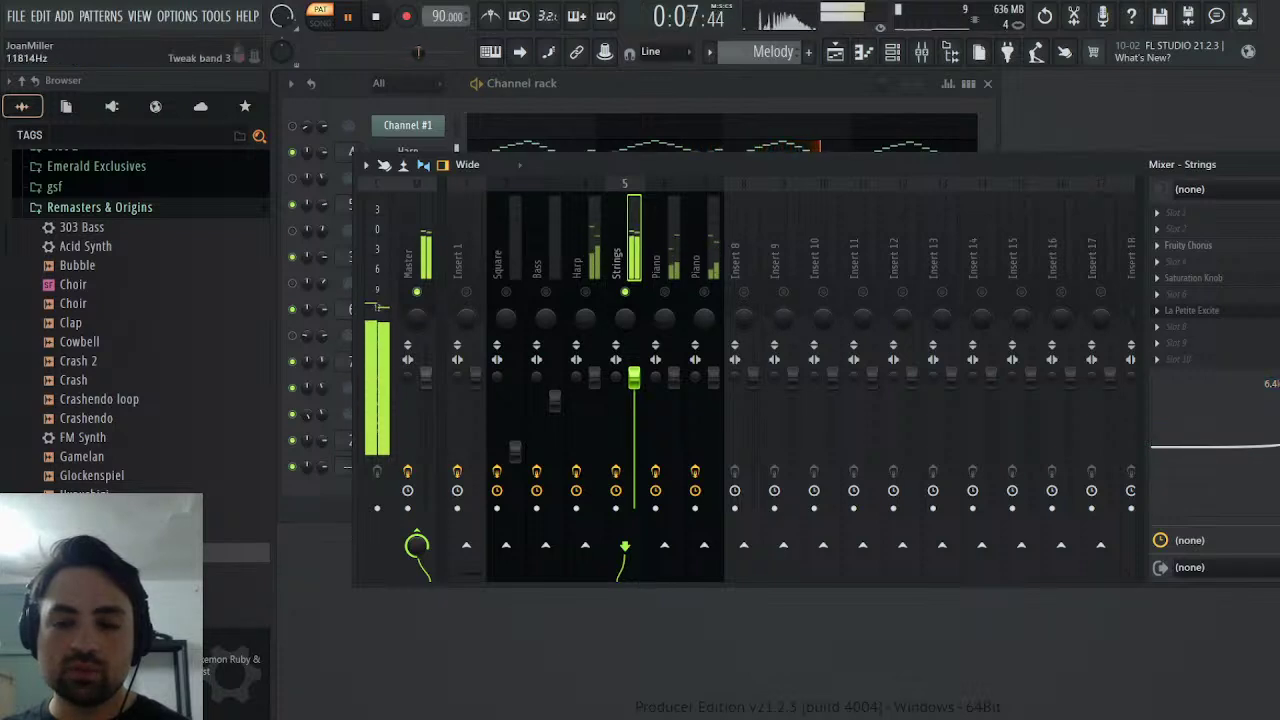
- Solo mixer track 6 and name it Choir
{"action": "right_click", "coordinate": [665, 292]}
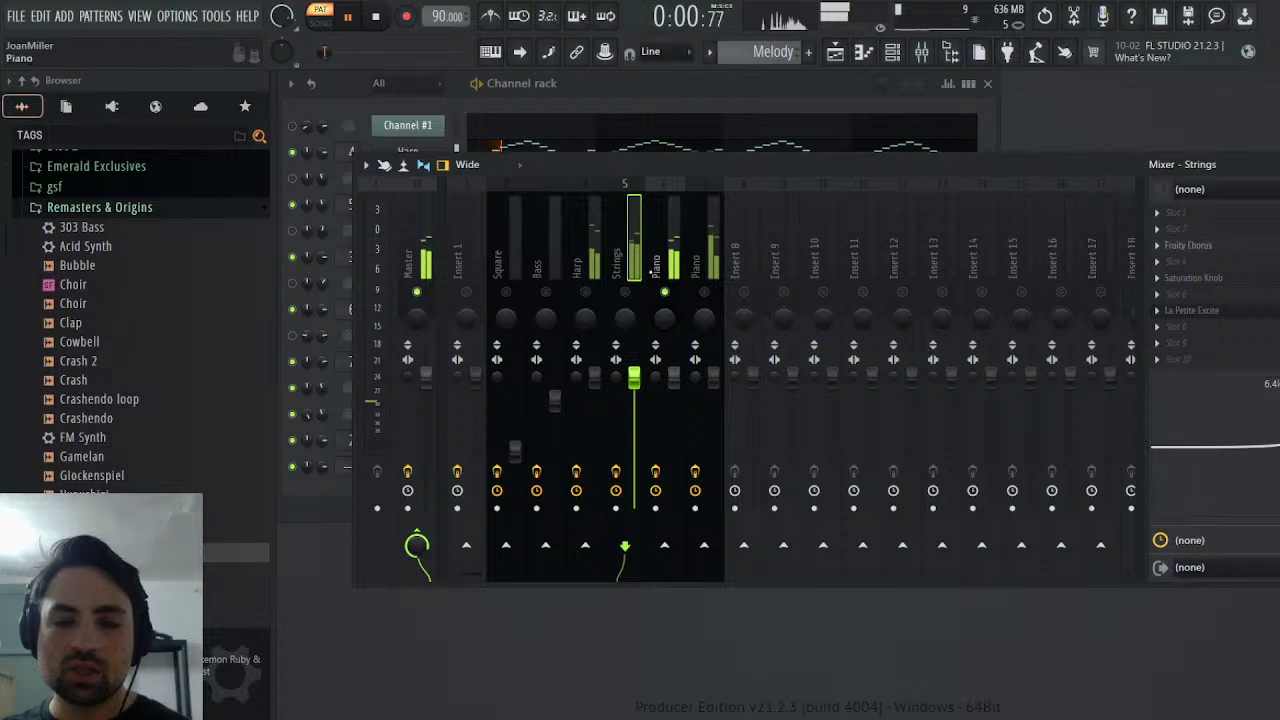
{"action": "left_click", "coordinate": [676, 266]}
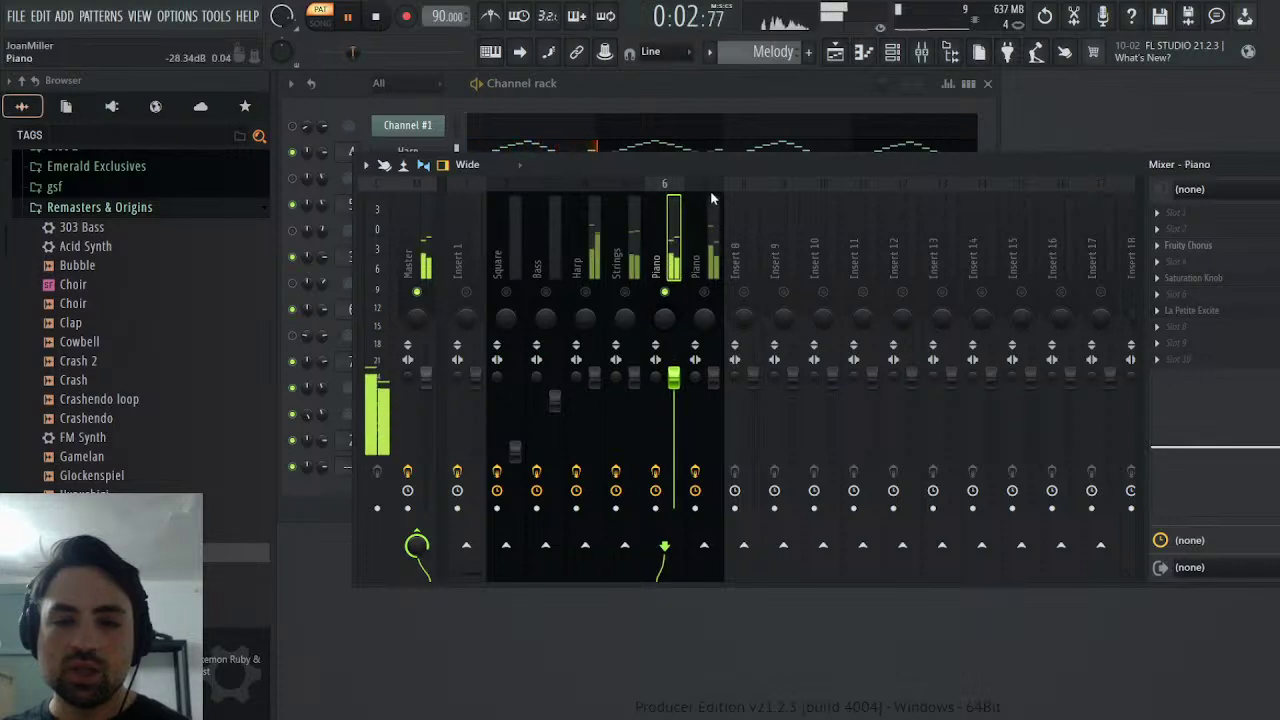
{"action": "type", "text": "Choir"}
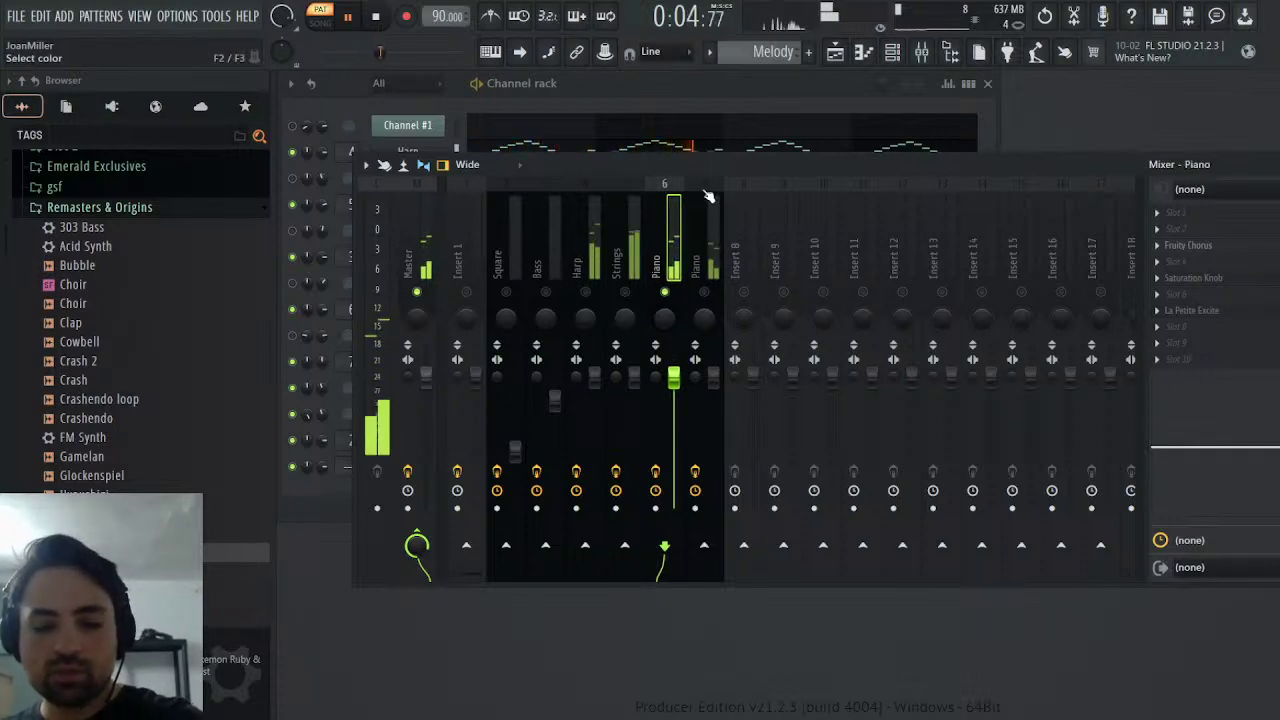
{"action": "key", "text": "Return"}
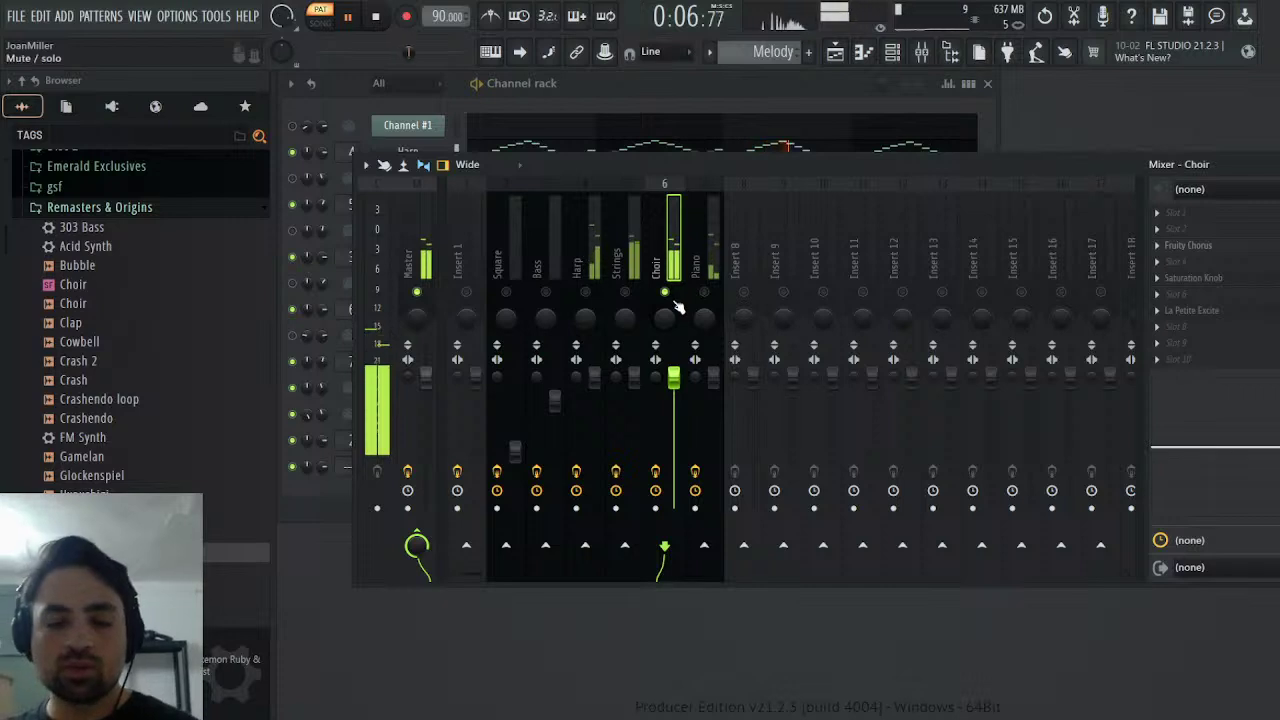
- Set the Choir track's Saturation Knob to 3.9 and raise the High amount in its La Petite Excite effect
{"action": "left_click", "coordinate": [1218, 279]}
{"action": "scroll", "coordinate": [562, 337], "scroll_direction": "up", "scroll_amount": 2}
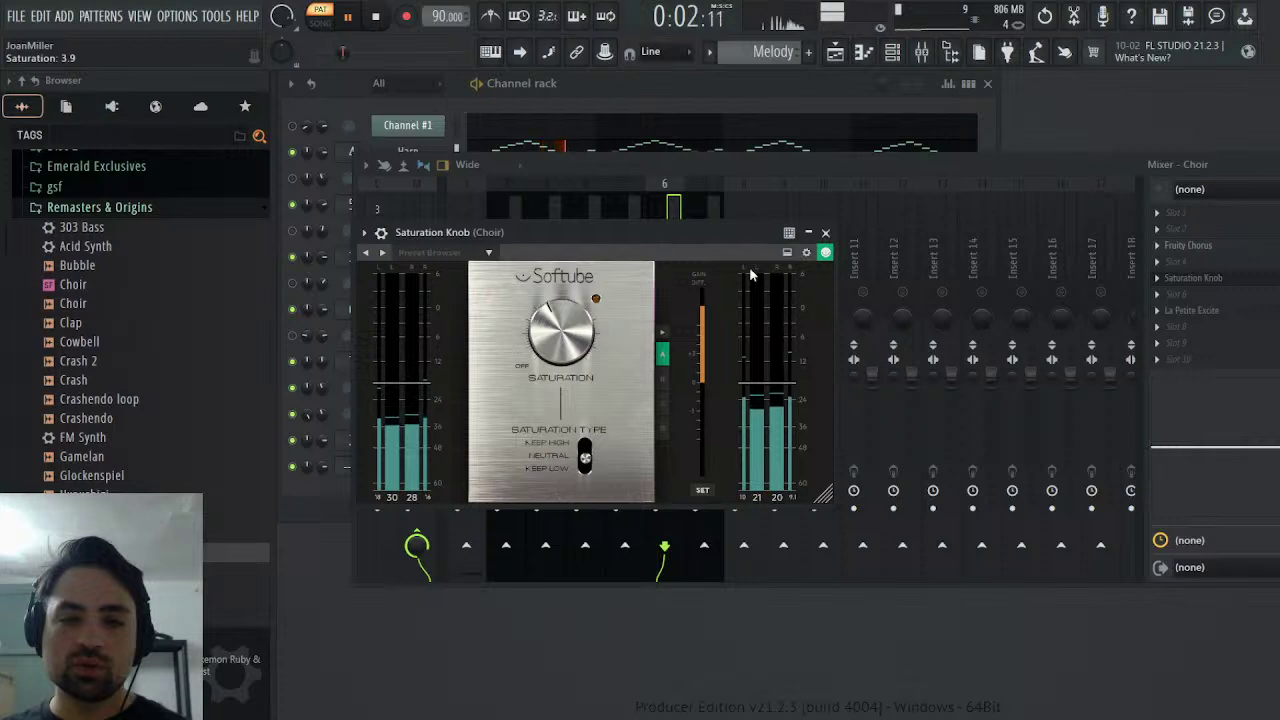
{"action": "left_click", "coordinate": [825, 232]}
{"action": "left_click", "coordinate": [1205, 310]}
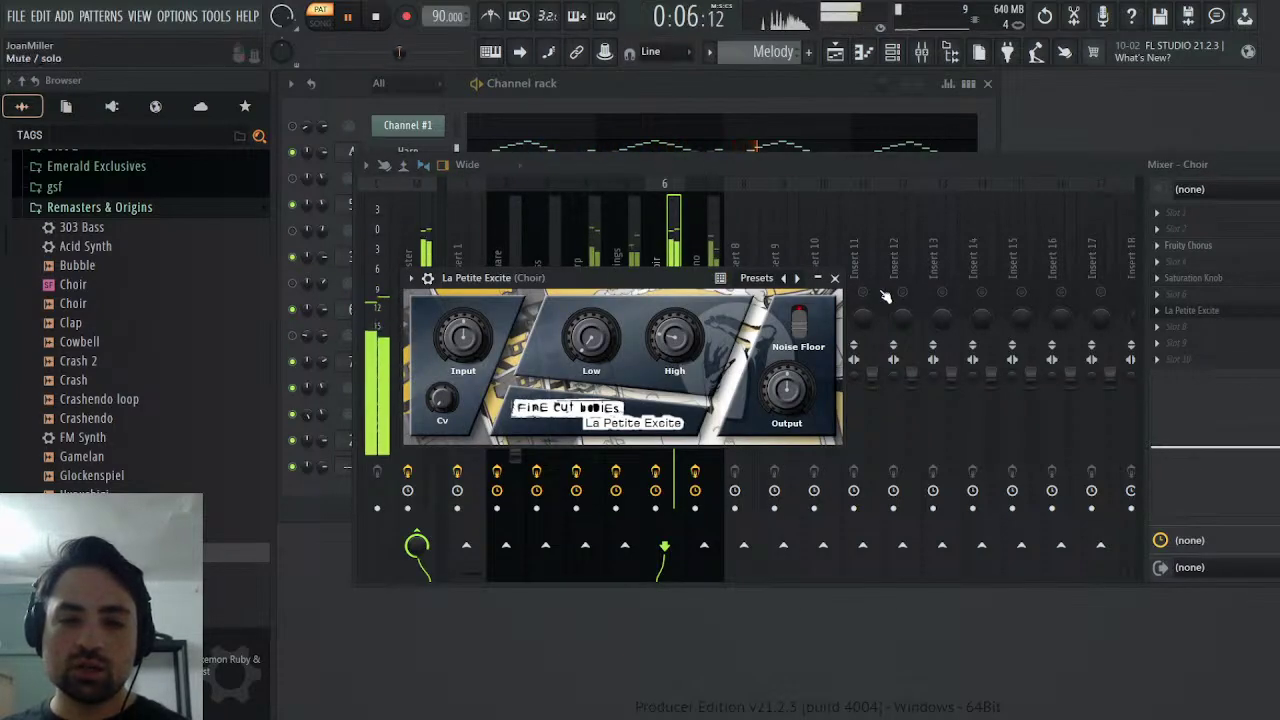
{"action": "left_click", "coordinate": [834, 278]}
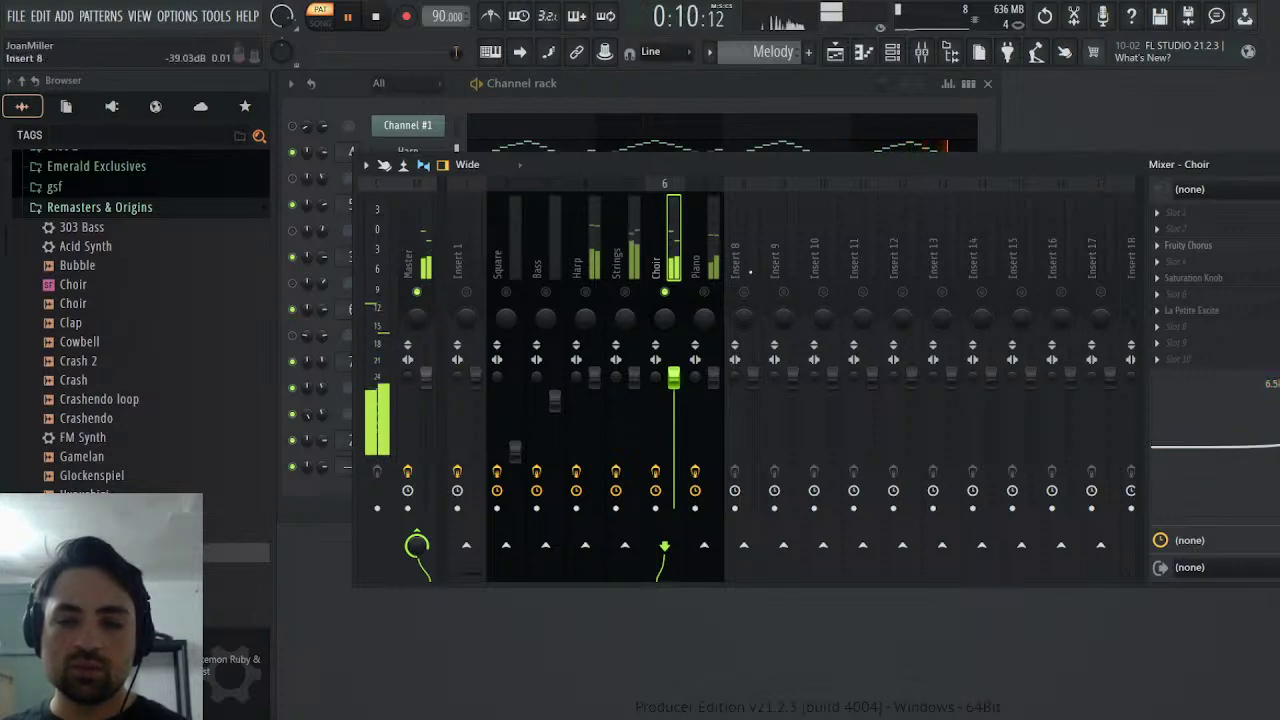
- Solo mixer track 7 and name it Tubular Bells
{"action": "left_click", "coordinate": [708, 230]}
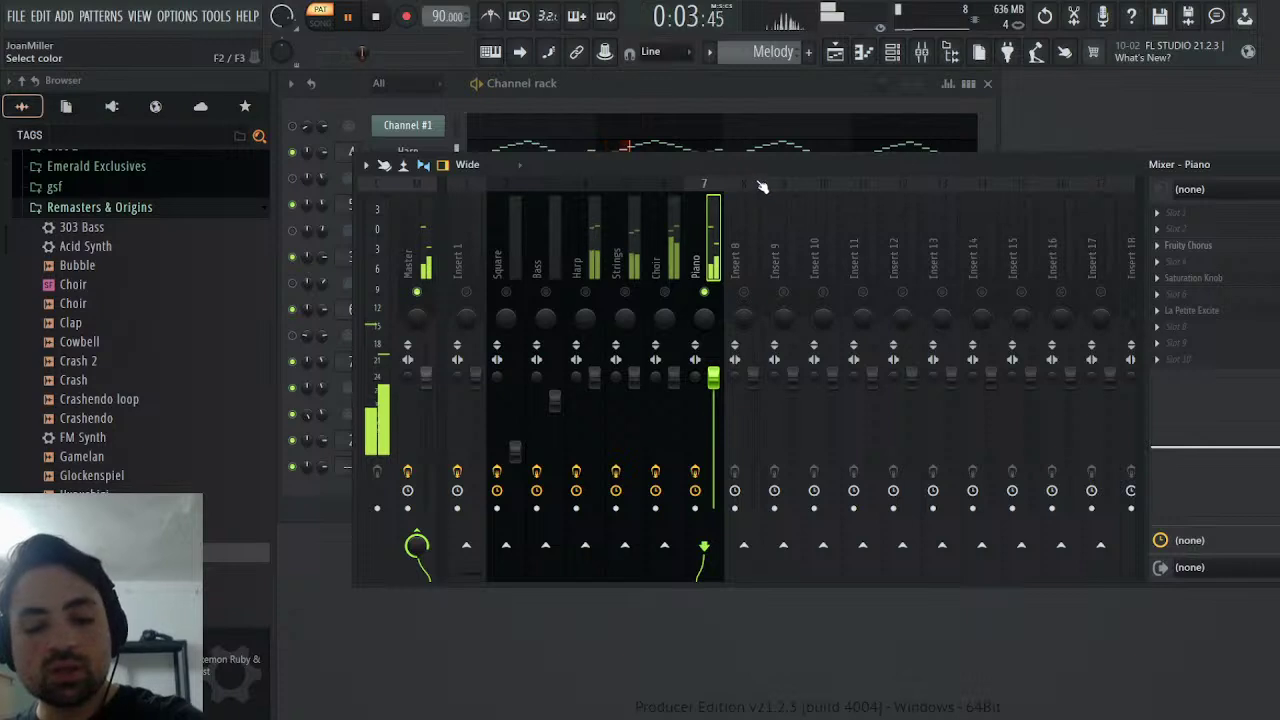
{"action": "type", "text": "Tubular Bells"}
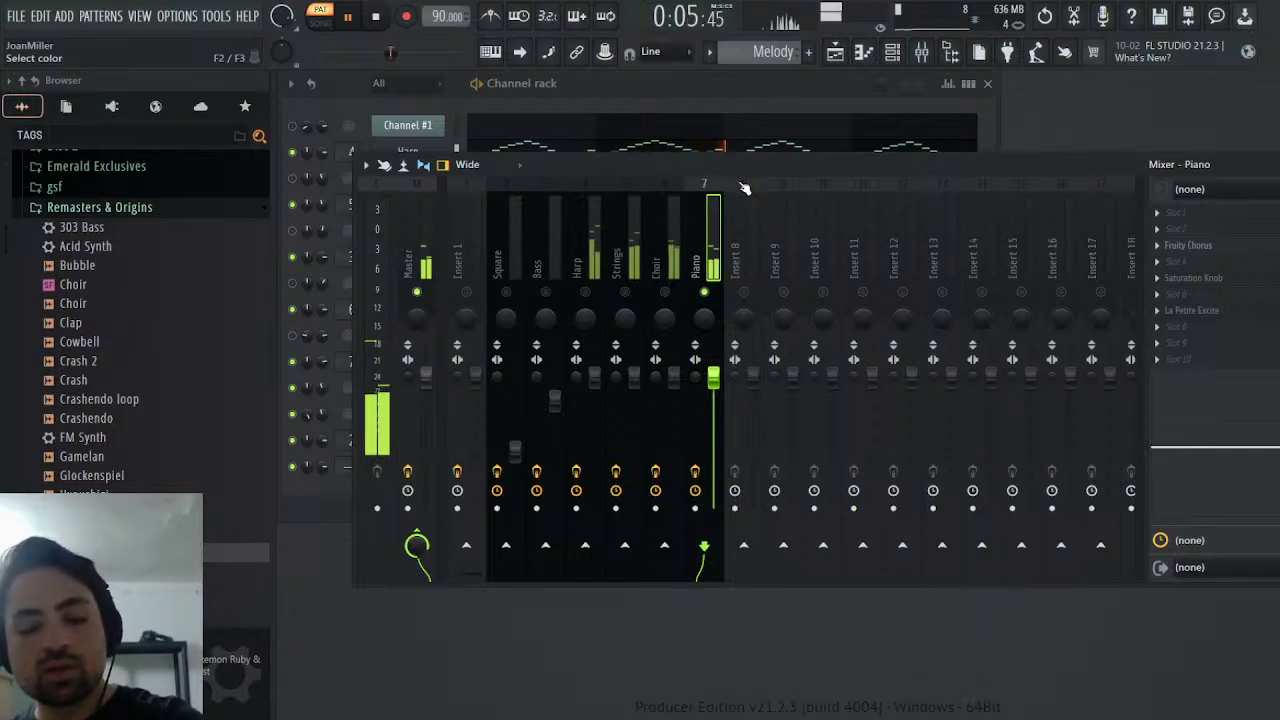
{"action": "key", "text": "Return"}
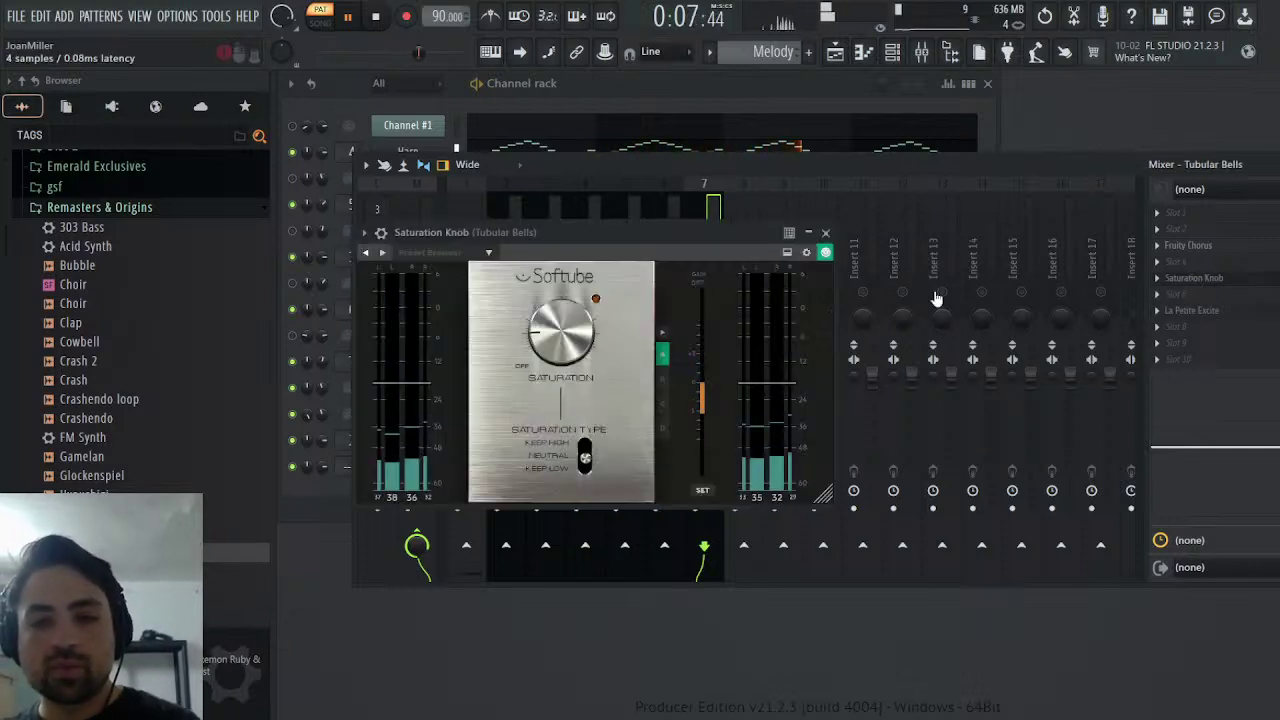
- Set the Tubular Bells track's Saturation Knob to 2.3 and raise the High amount in its La Petite Excite effect
{"action": "left_click_drag", "start_coordinate": [591, 336], "coordinate": [586, 325]}
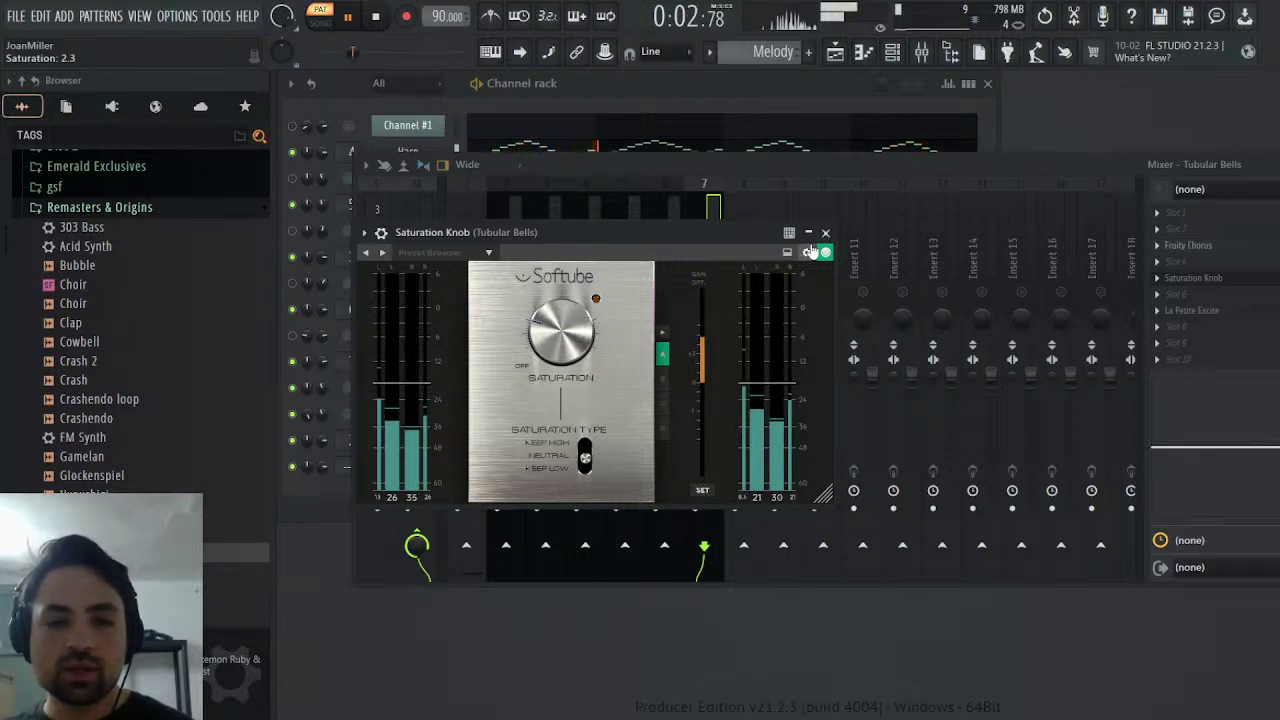
{"action": "left_click", "coordinate": [826, 234]}
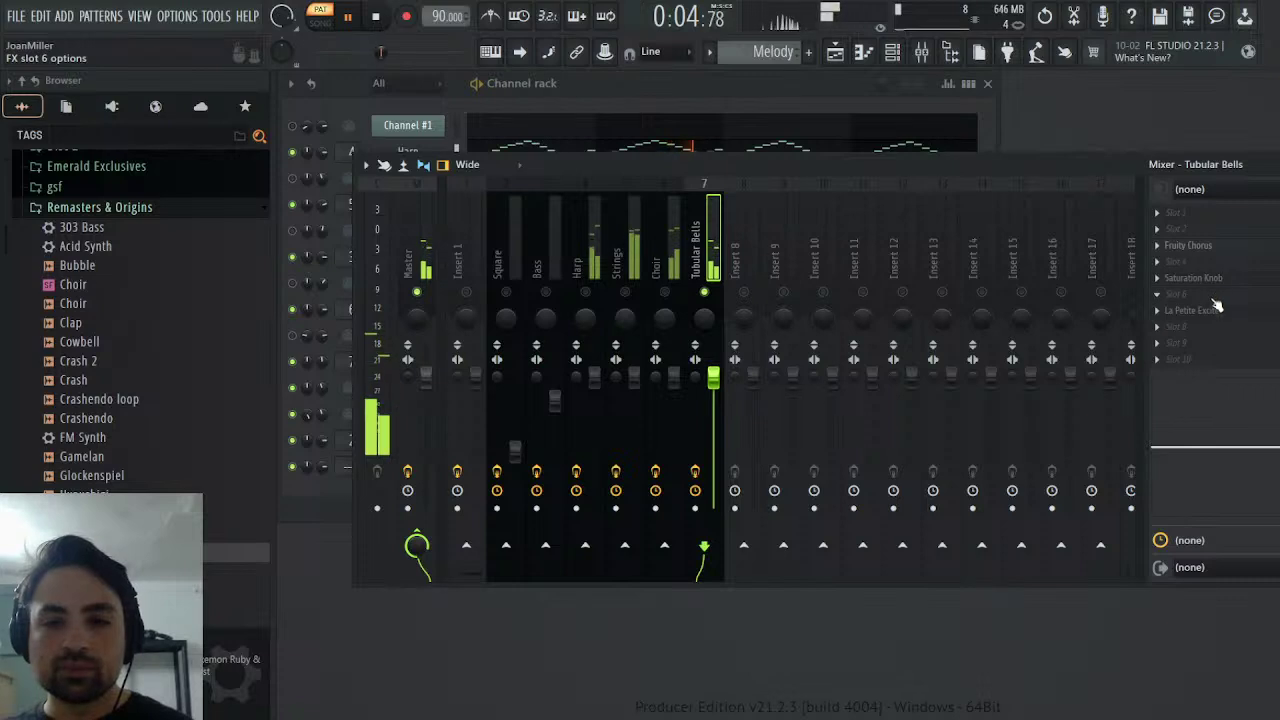
{"action": "left_click", "coordinate": [1208, 311]}
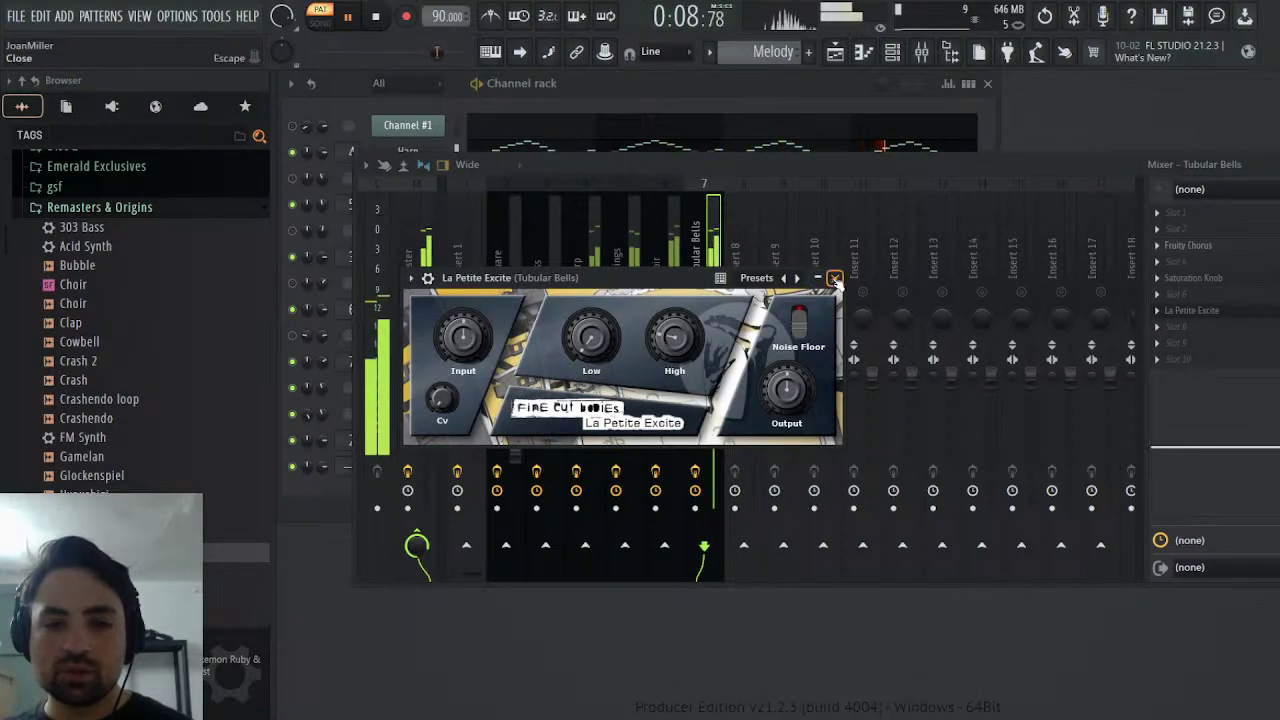
{"action": "left_click", "coordinate": [835, 278]}
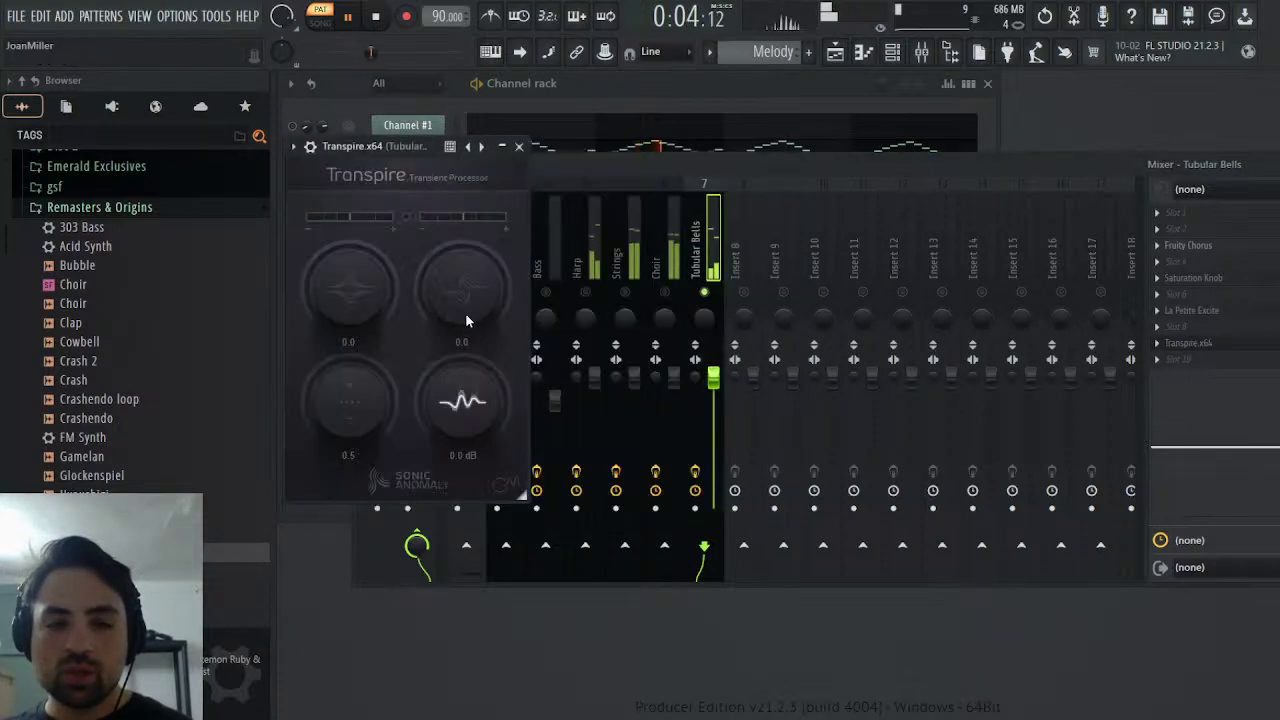
- Add the Transpire transient processor to the Tubular Bells track with Attack 4.2 and Output -2.4 dB
{"action": "left_click_drag", "start_coordinate": [335, 289], "coordinate": [336, 287]}
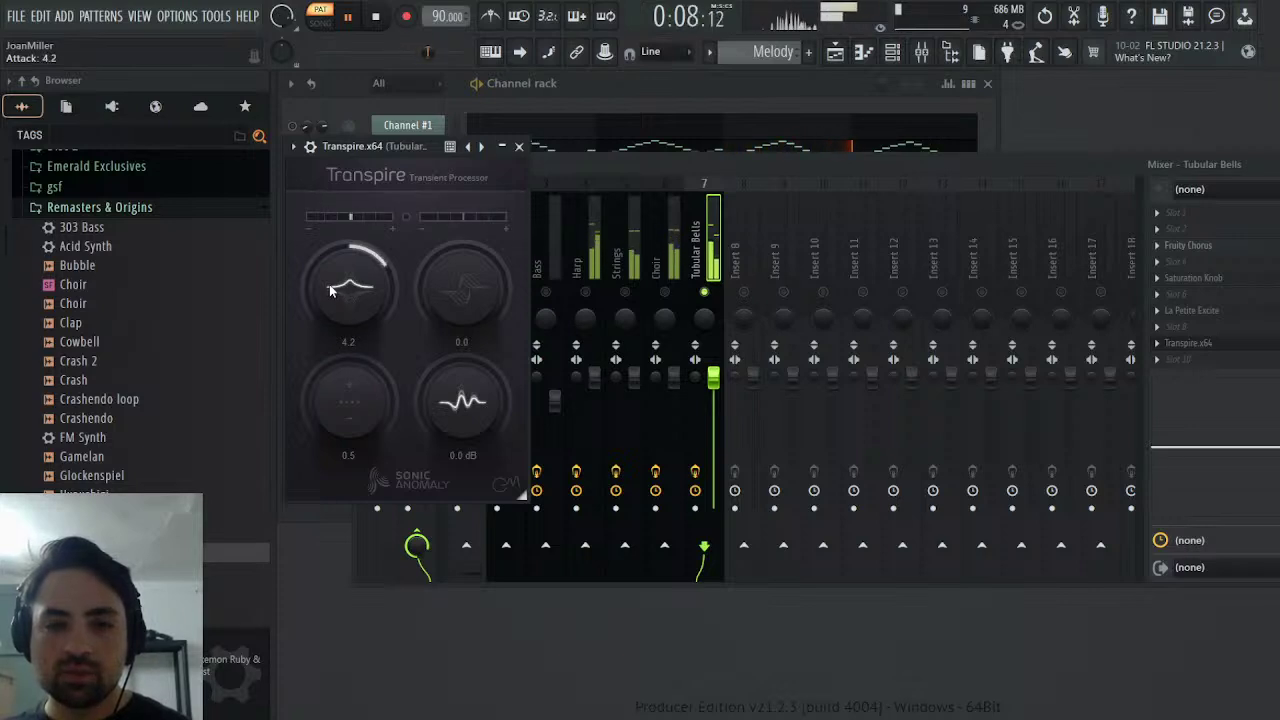
{"action": "scroll", "coordinate": [442, 372], "scroll_direction": "down", "scroll_amount": 3}
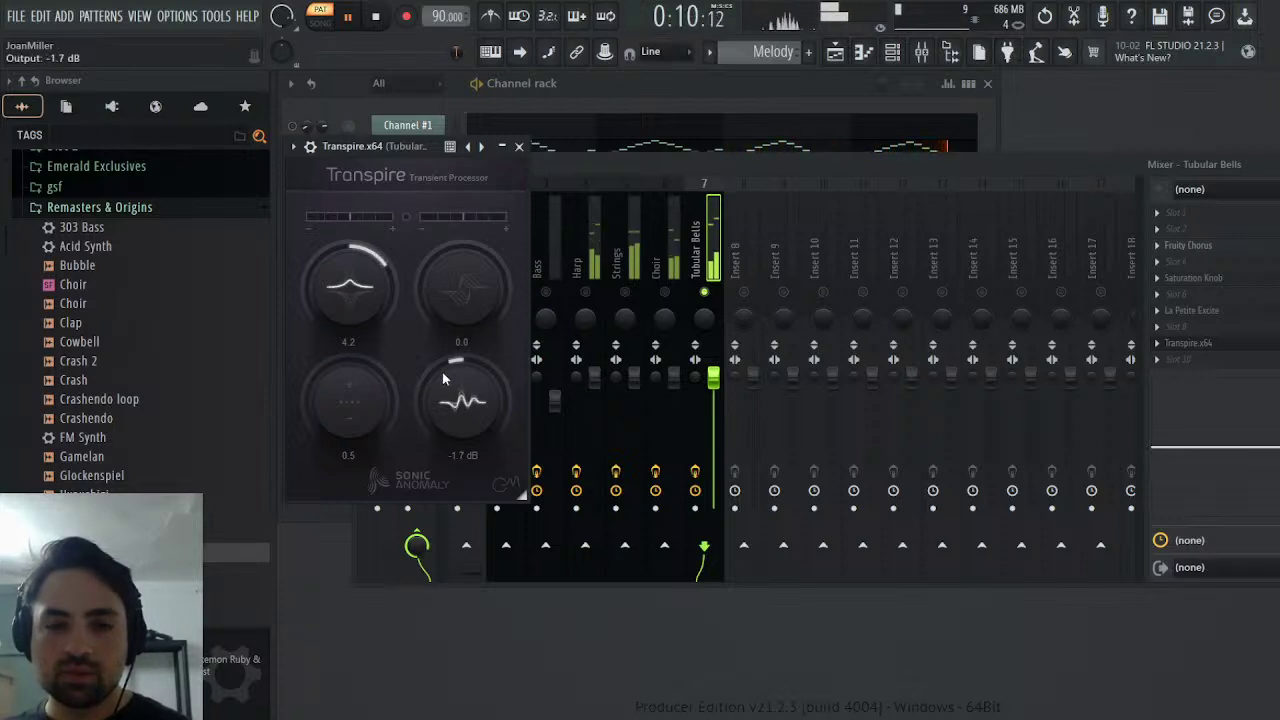
{"action": "scroll", "coordinate": [438, 369], "scroll_direction": "up", "scroll_amount": 1}
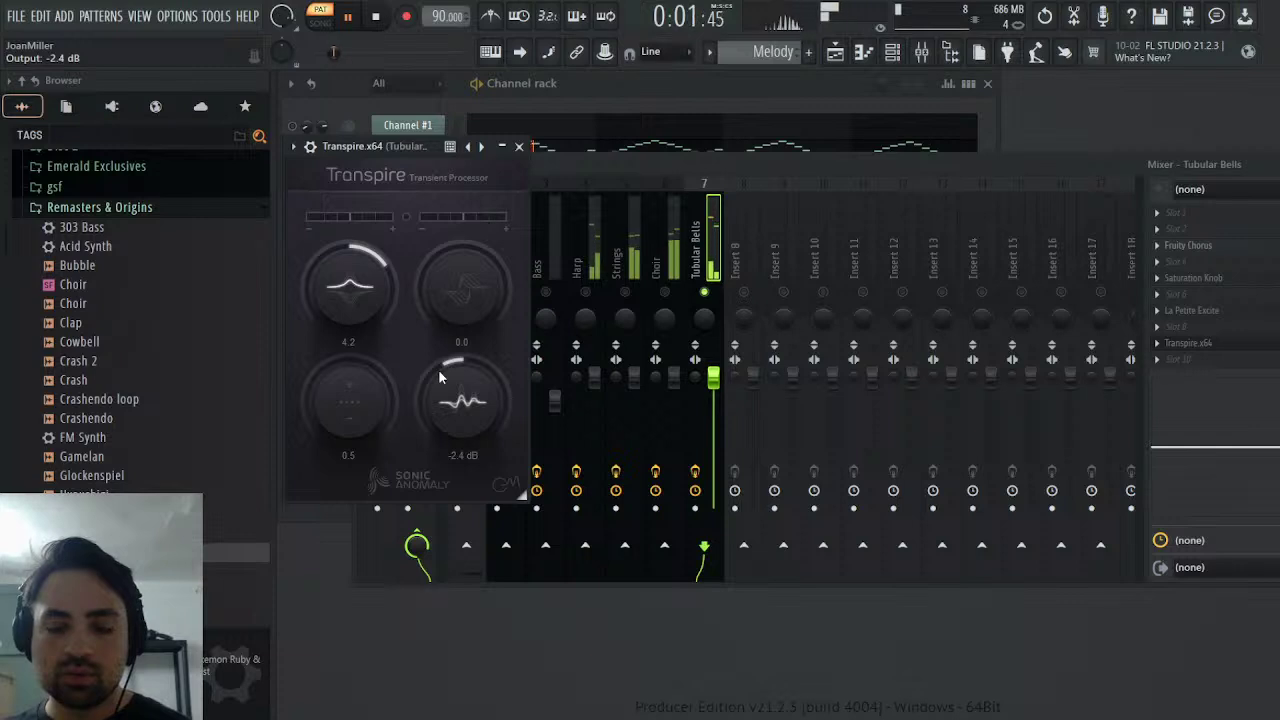
{"action": "left_click", "coordinate": [520, 148]}
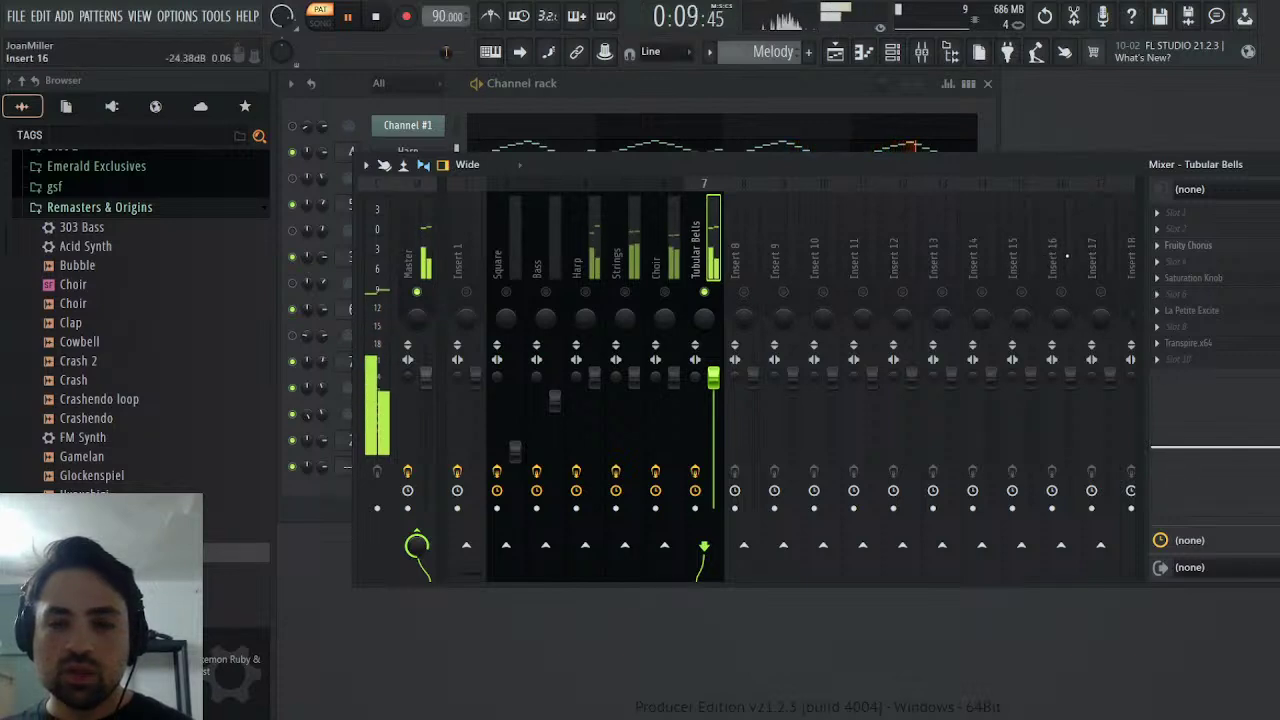
- Dock the empty mixer track Insert 8 to the right side of the mixer and name it Reverb
{"action": "left_click", "coordinate": [754, 258]}
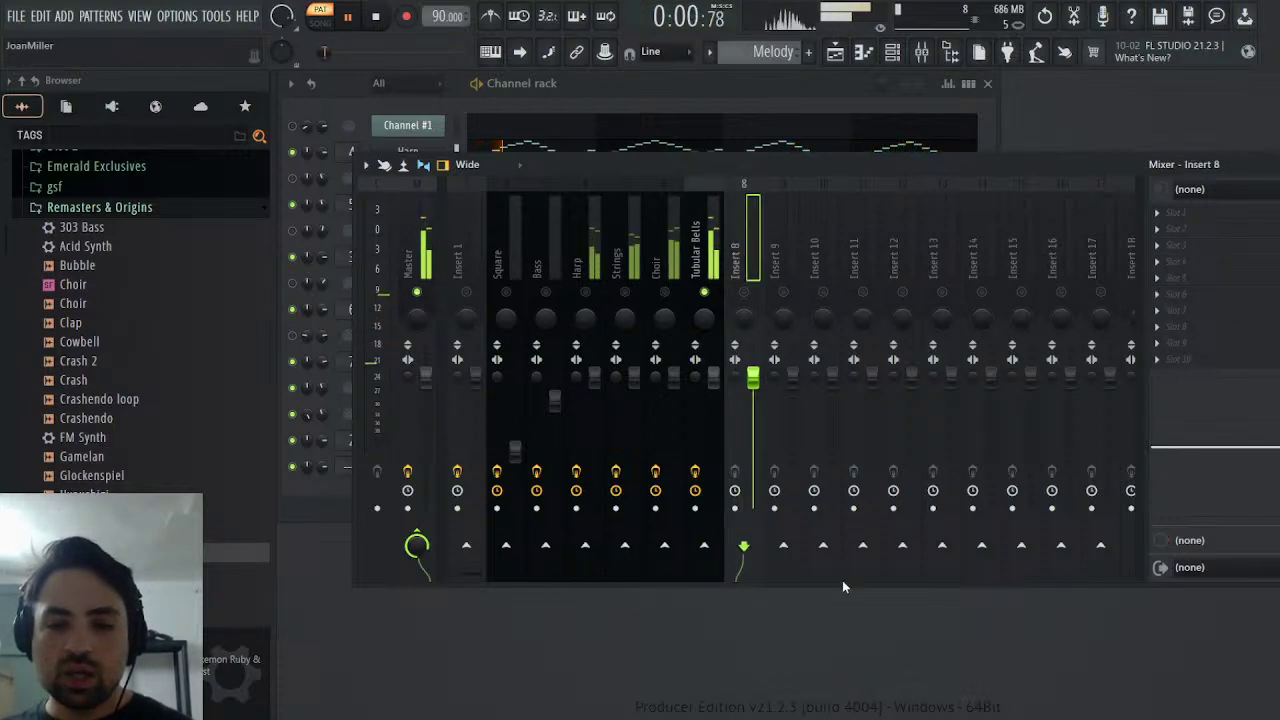
{"action": "key", "text": "ctrl+shift+Right"}
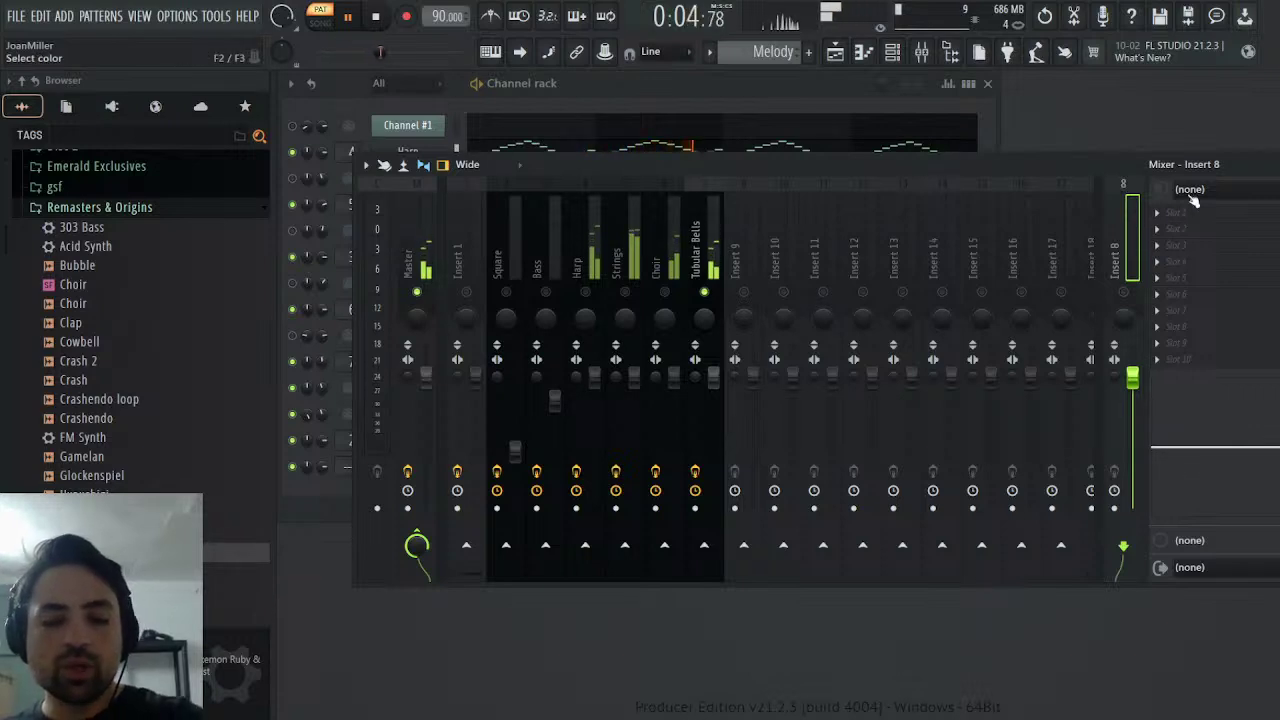
{"action": "type", "text": "Reverb"}
{"action": "key", "text": "Return"}
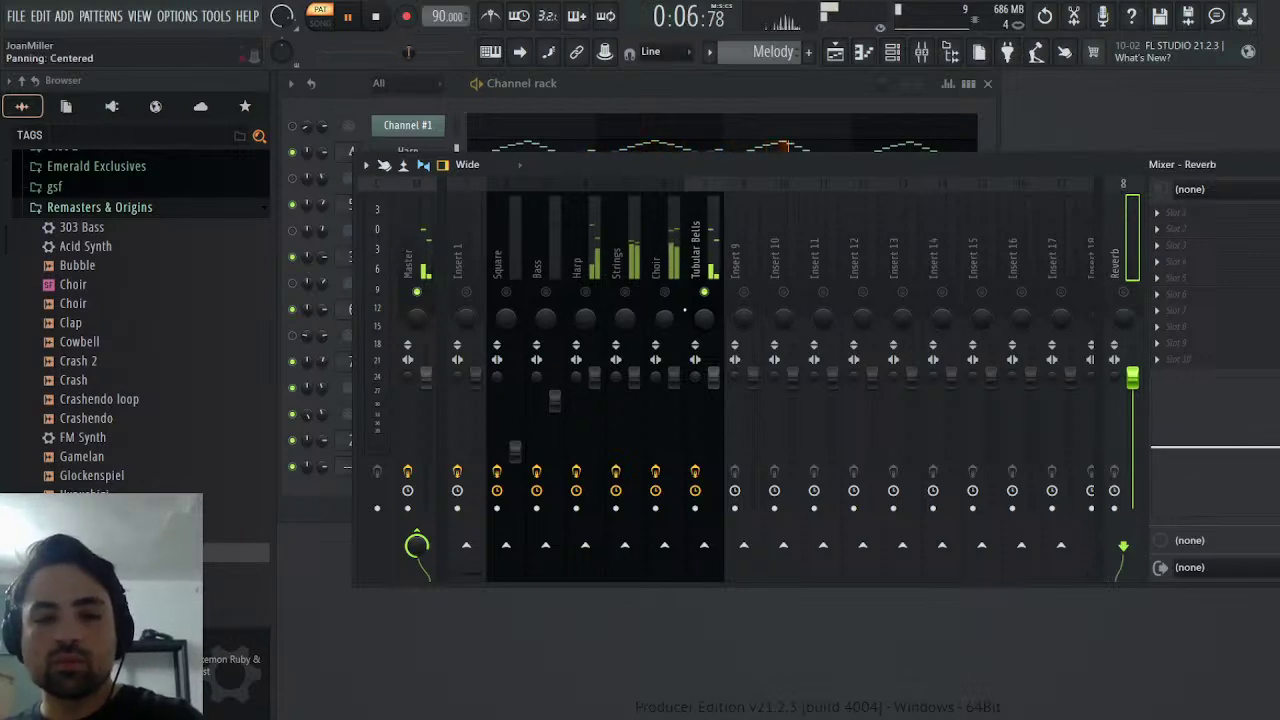
- Unsolo Tubular Bells and load TSAR-1R Reverb on the Reverb track with a 1.46 s reverb time and 8% mix
{"action": "right_click", "coordinate": [704, 292]}
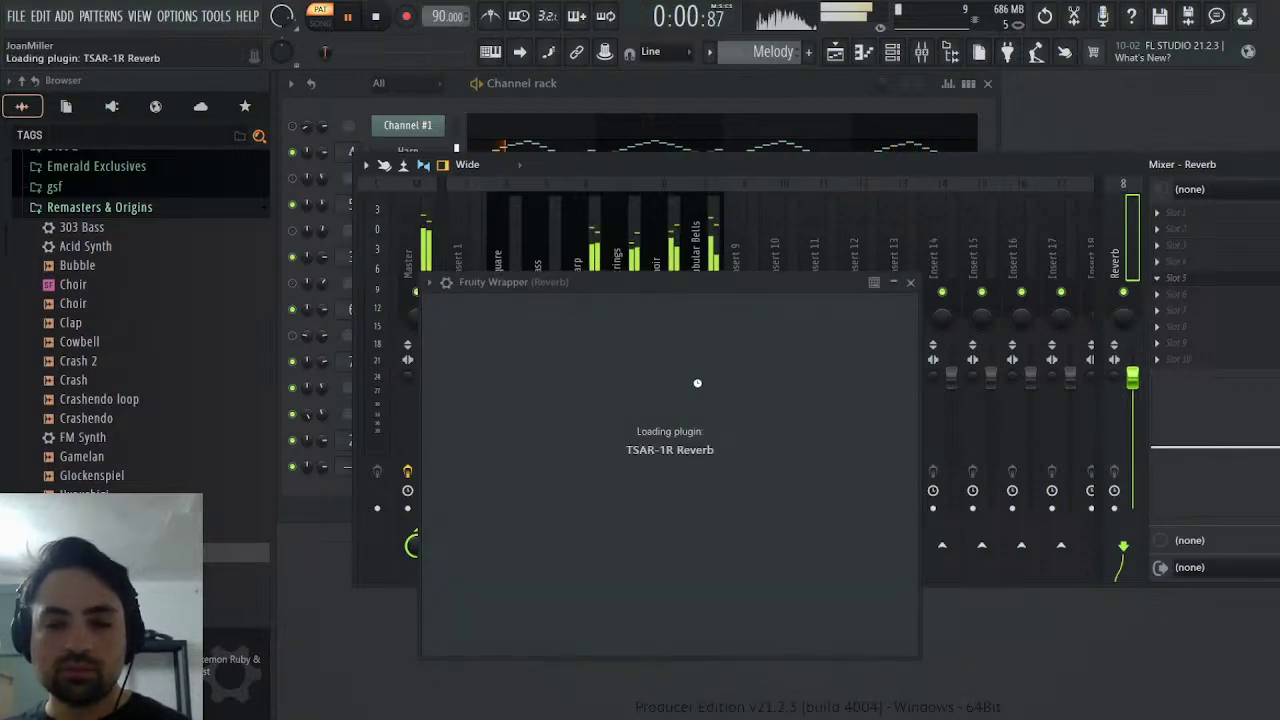
{"action": "left_click_drag", "start_coordinate": [518, 545], "coordinate": [519, 495]}
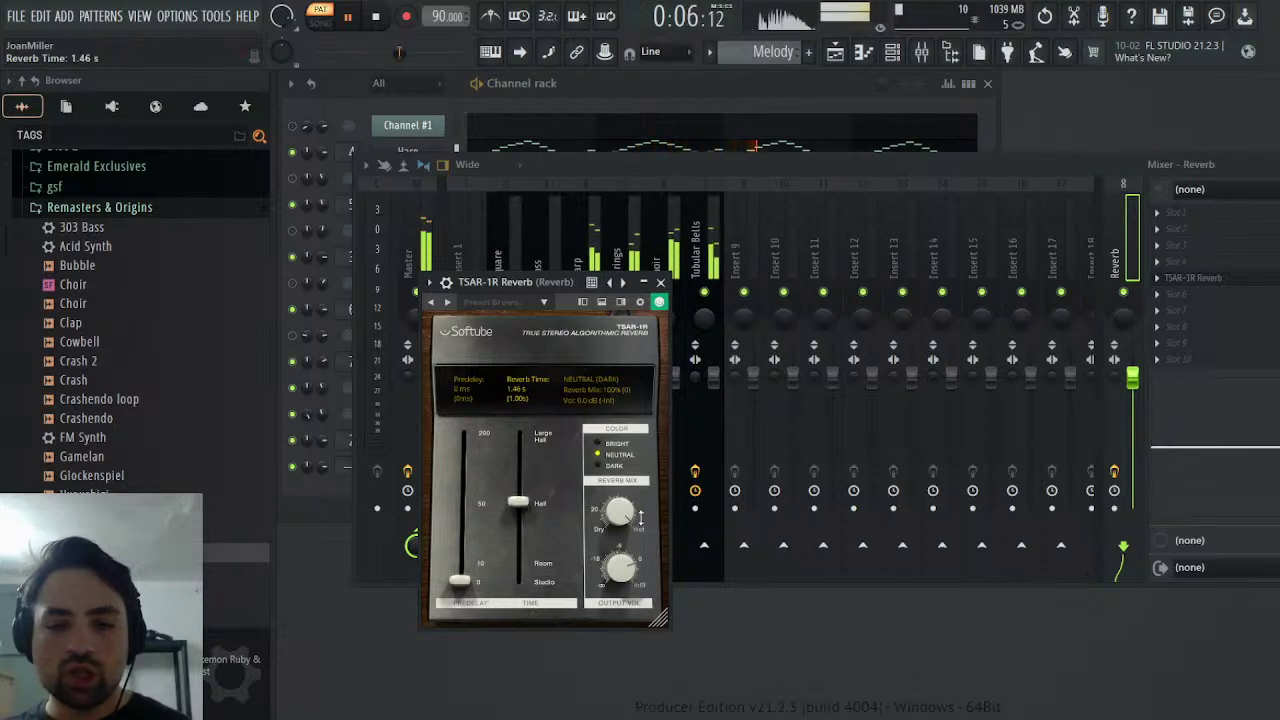
{"action": "left_click_drag", "start_coordinate": [616, 508], "coordinate": [615, 516]}
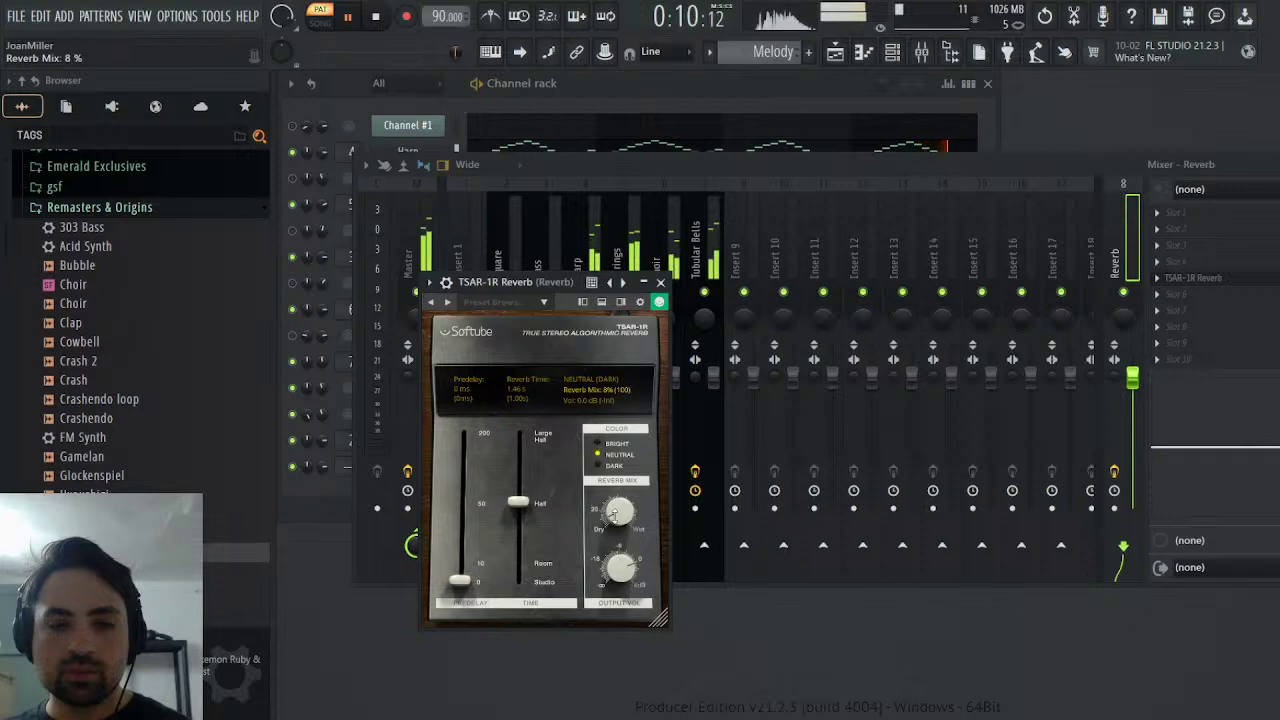
{"action": "left_click", "coordinate": [661, 283]}
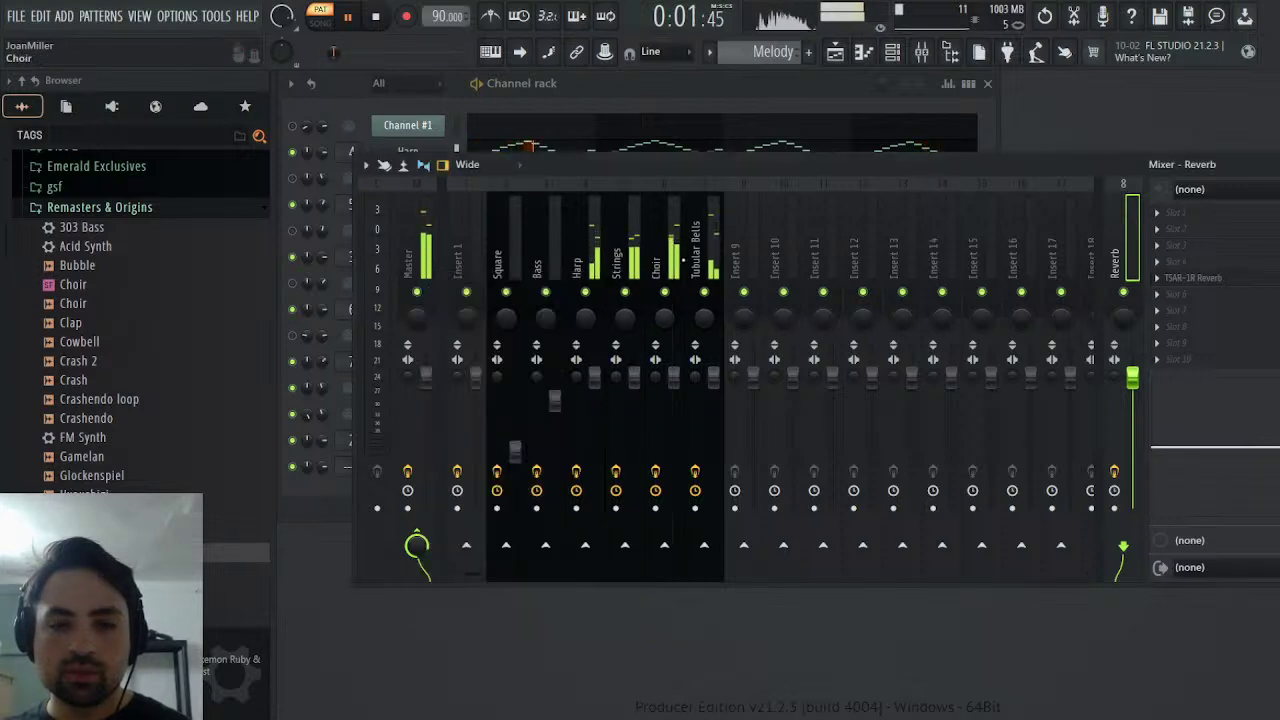
- Route the Tubular Bells and Choir mixer tracks to the Reverb track instead of the master
{"action": "left_click", "coordinate": [709, 251]}
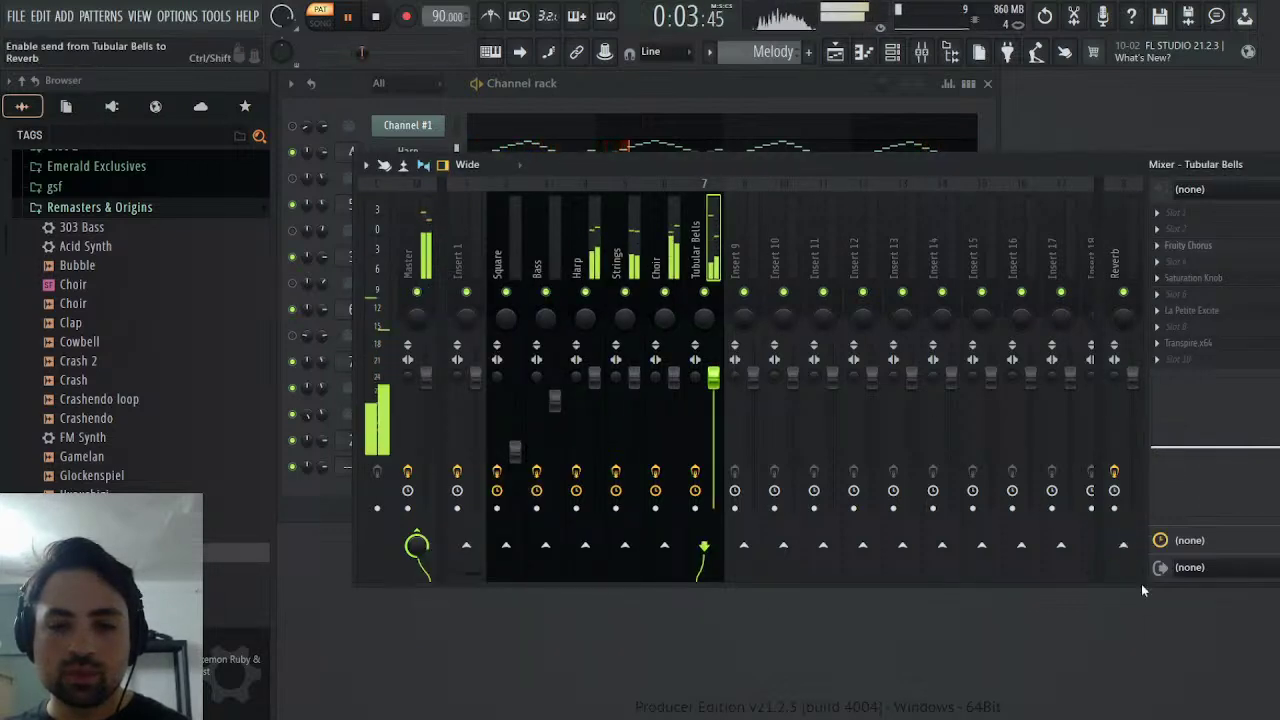
{"action": "left_click", "coordinate": [1123, 546]}
{"action": "left_click", "coordinate": [670, 251]}
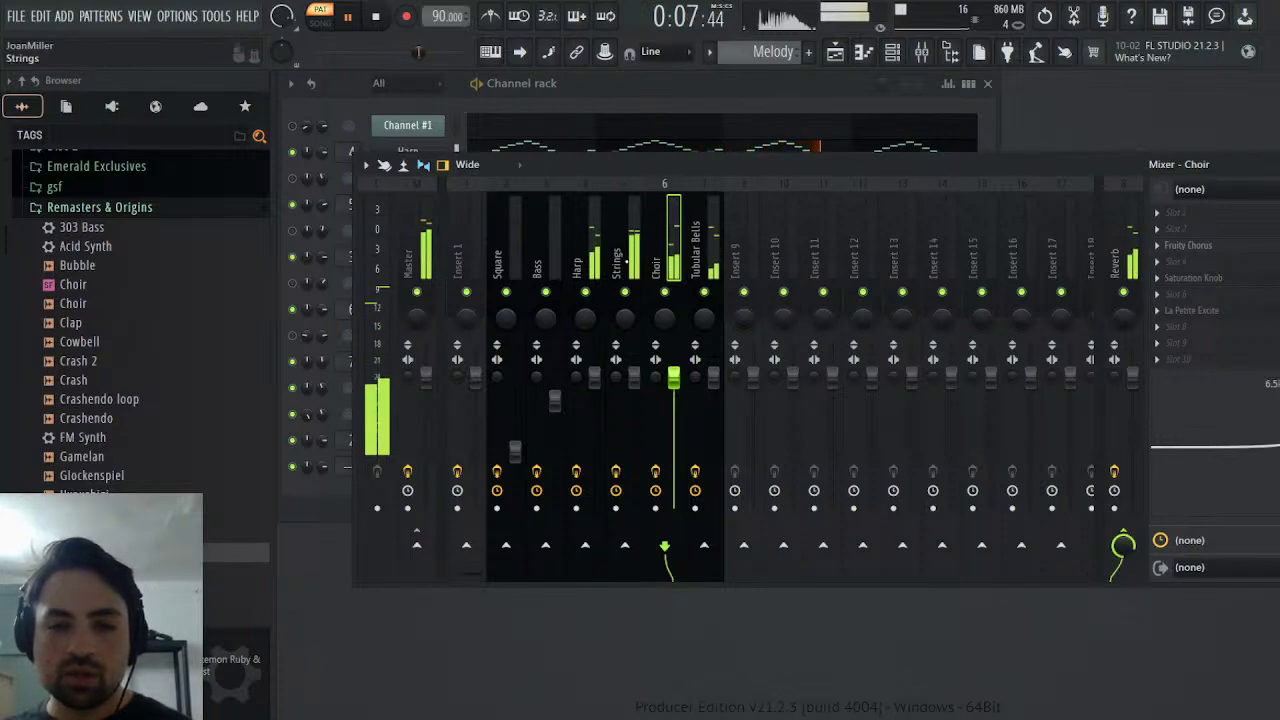
- Route the Strings and Harp mixer tracks to the Reverb track instead of the master
{"action": "key", "text": "Left"}
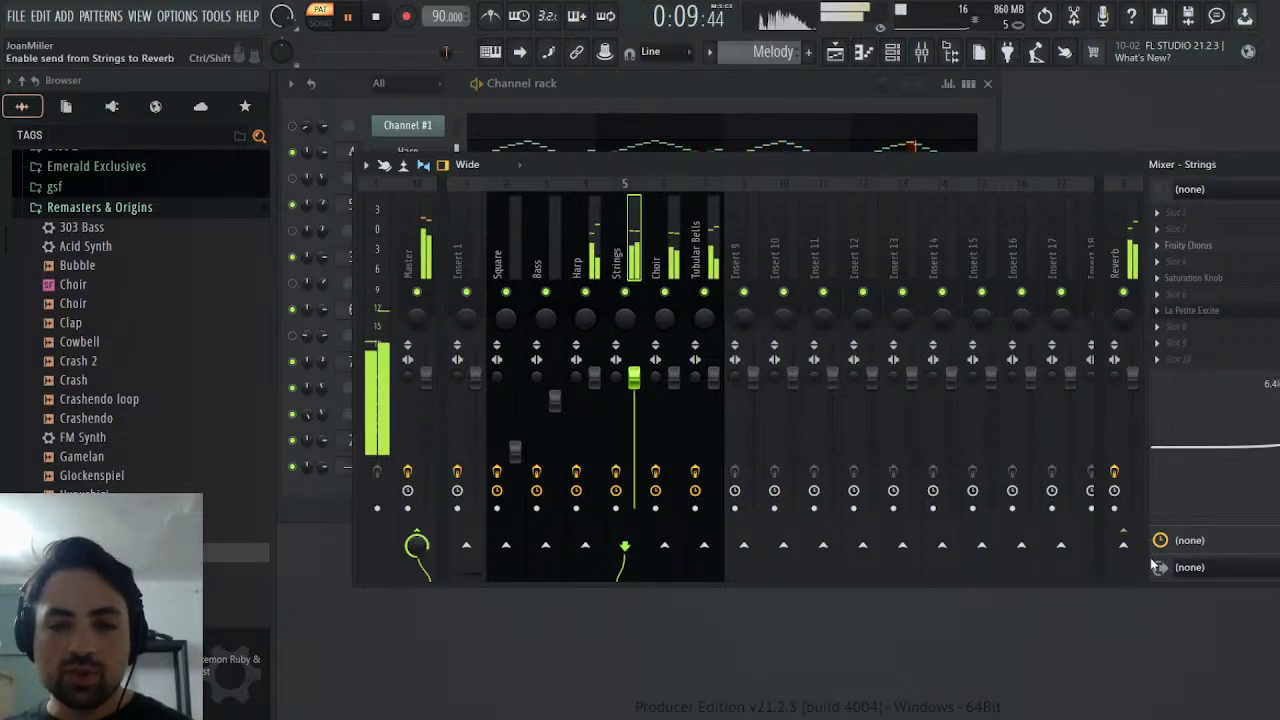
{"action": "key", "text": "Left"}
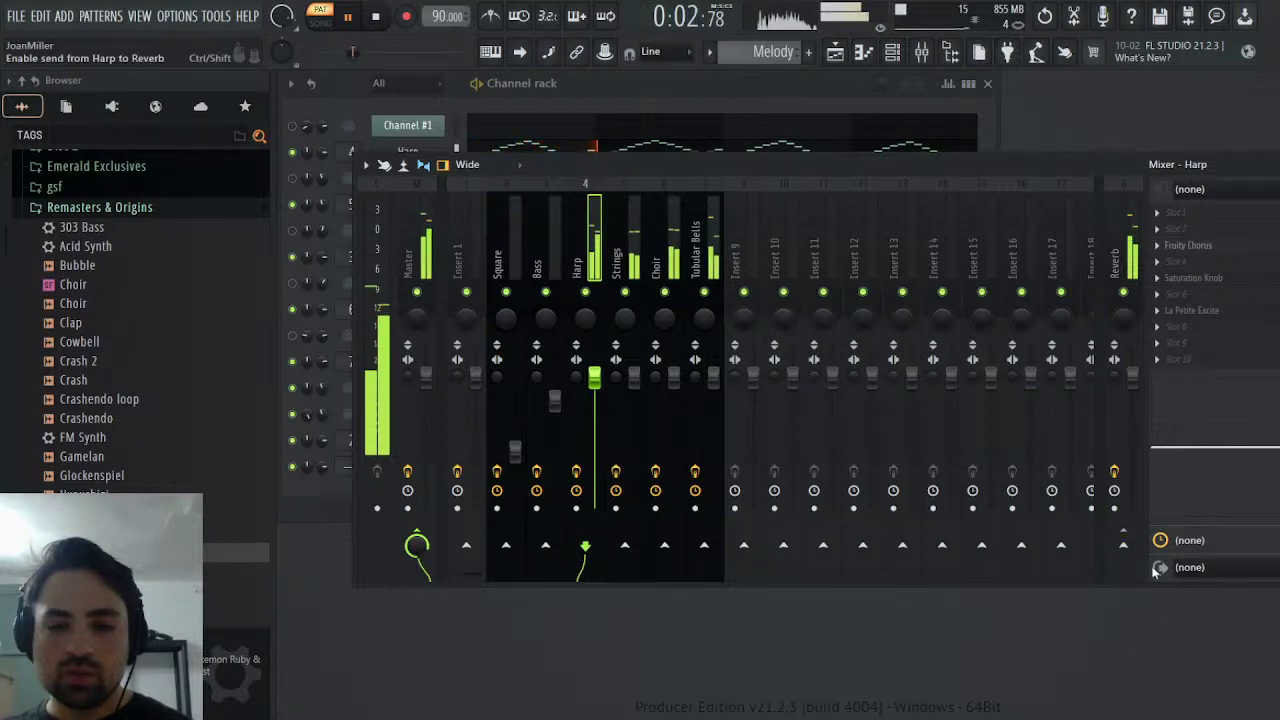
{"action": "left_click", "coordinate": [1123, 545], "text": "ctrl"}
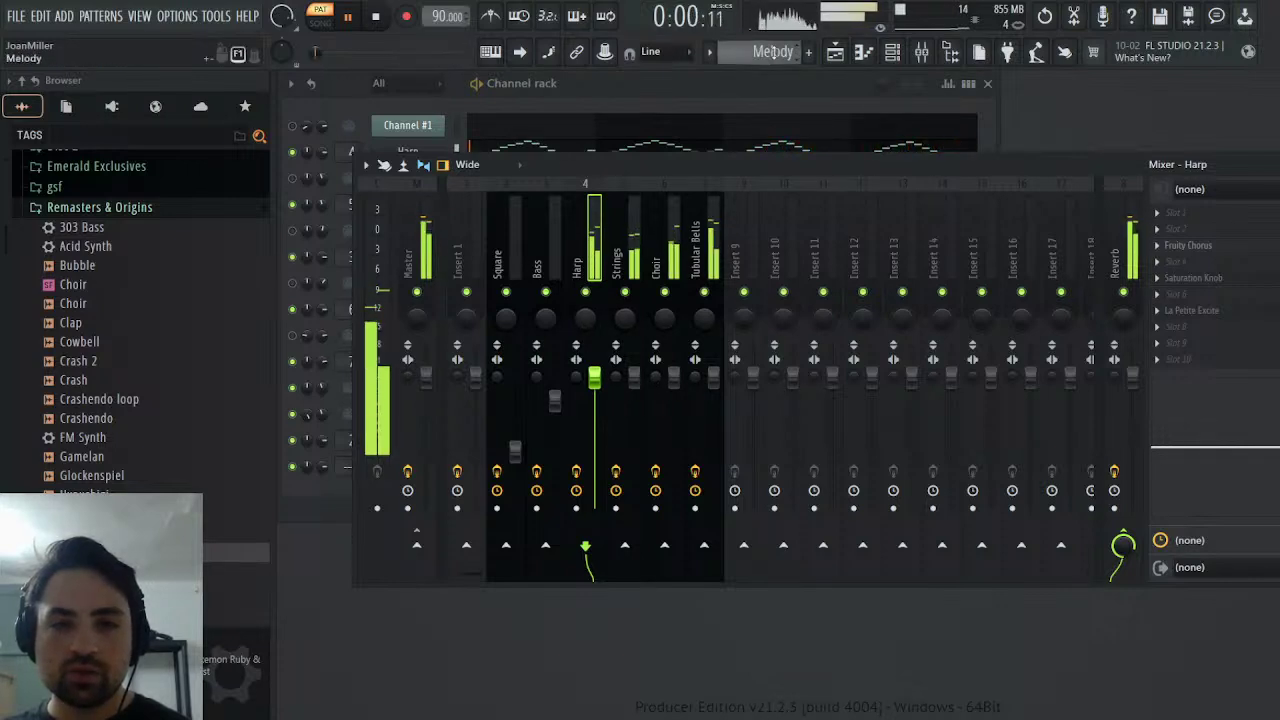
- Stop playback, delete the Battle Pyramid Summit audio clip from playlist Track 1 and place the Melody pattern there at bar 1
{"action": "left_click", "coordinate": [835, 52]}
{"action": "left_click", "coordinate": [375, 16]}
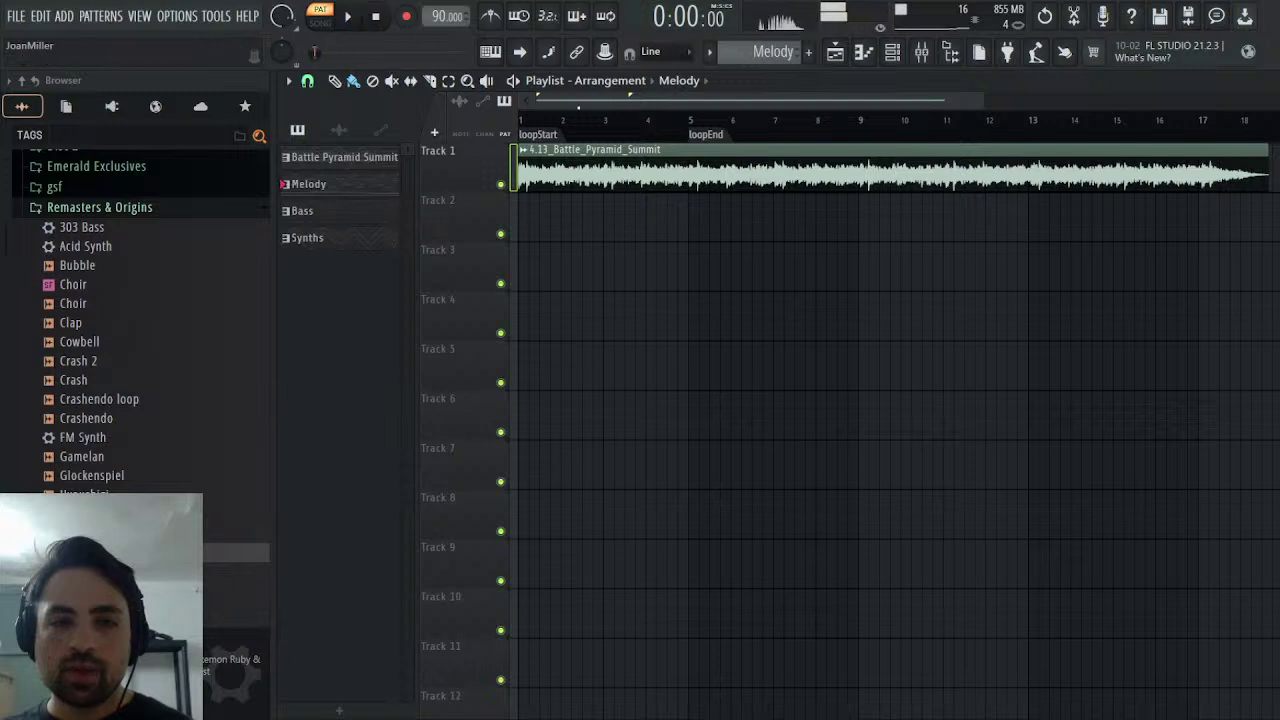
{"action": "right_click", "coordinate": [634, 184]}
{"action": "left_click", "coordinate": [554, 160]}
{"action": "left_click_drag", "start_coordinate": [651, 171], "coordinate": [614, 177]}
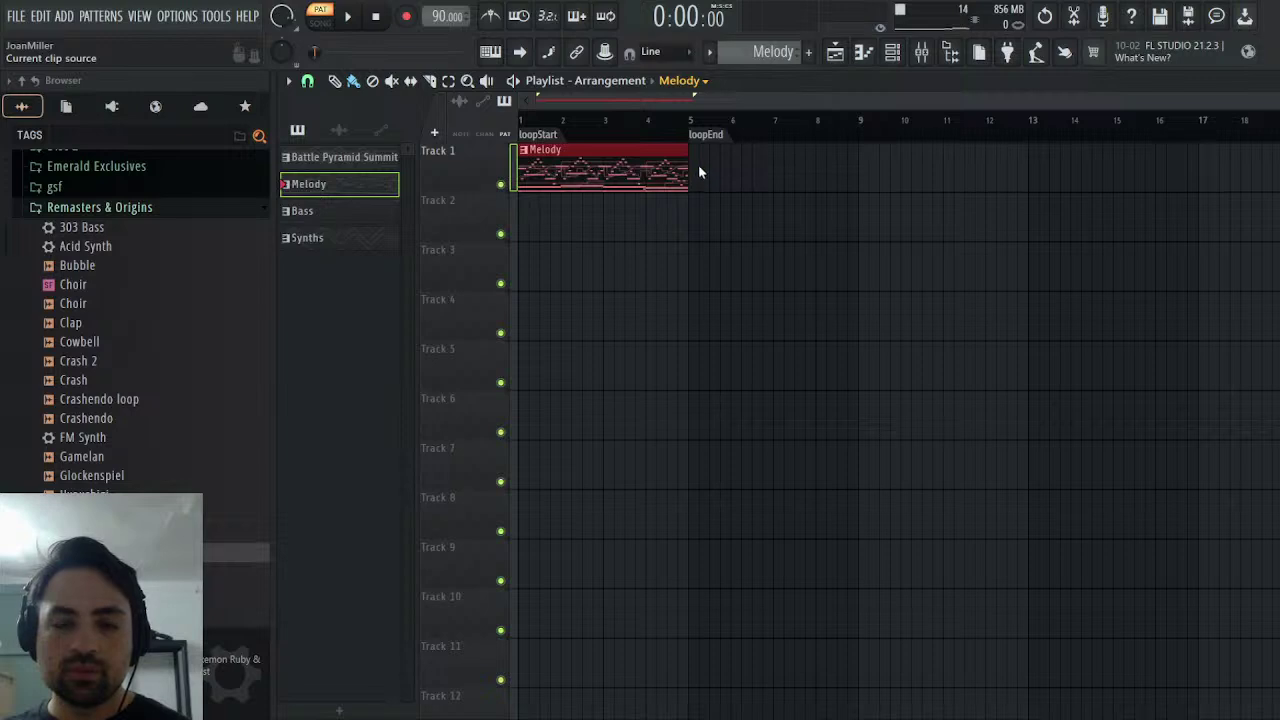
- Place the Bass pattern on Track 3 and the Synths pattern on Track 2, both starting at bar 1
{"action": "key", "text": "KP_Add"}
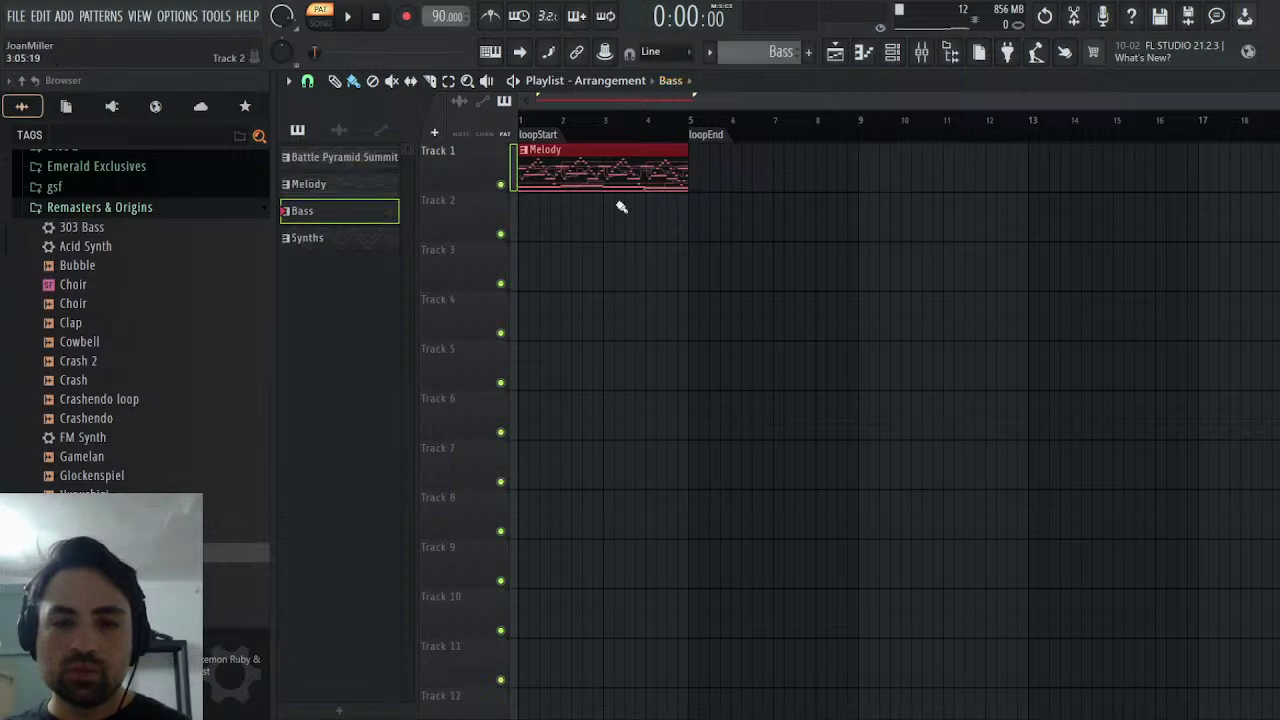
{"action": "left_click", "coordinate": [554, 262]}
{"action": "left_click_drag", "start_coordinate": [554, 266], "coordinate": [511, 281]}
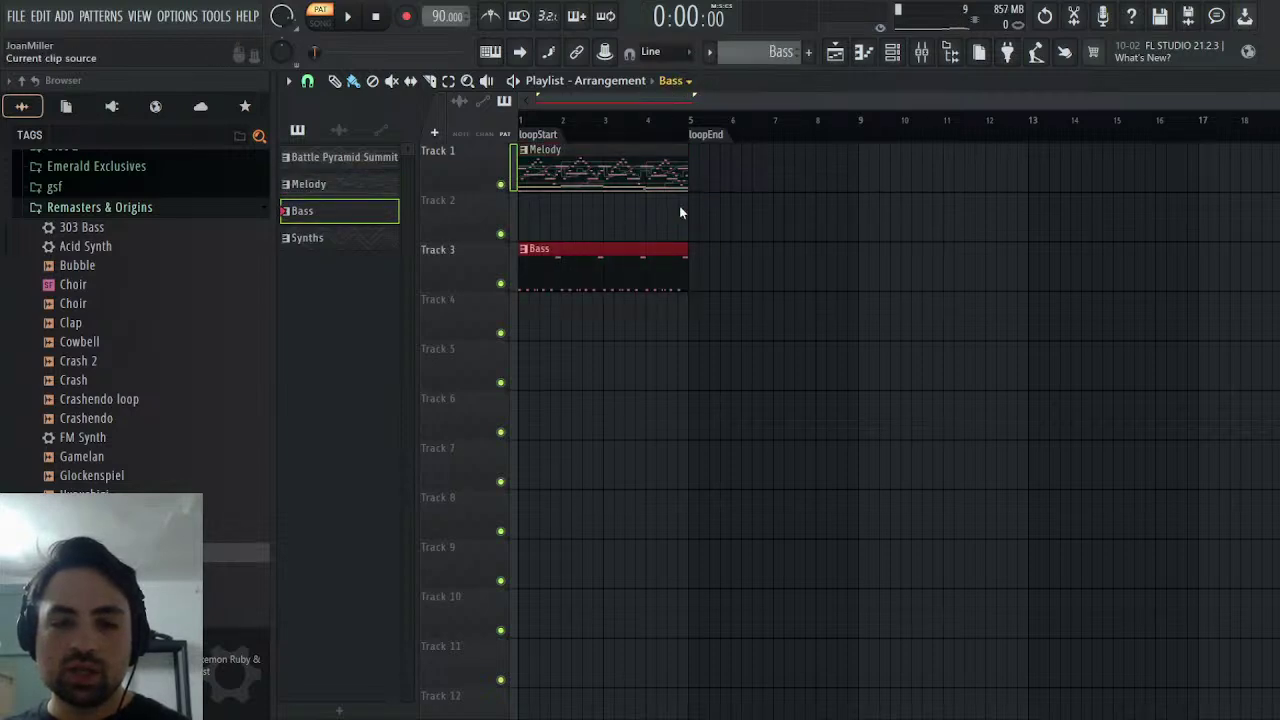
{"action": "key", "text": "KP_Add"}
{"action": "left_click", "coordinate": [628, 210]}
{"action": "left_click_drag", "start_coordinate": [763, 205], "coordinate": [658, 198]}
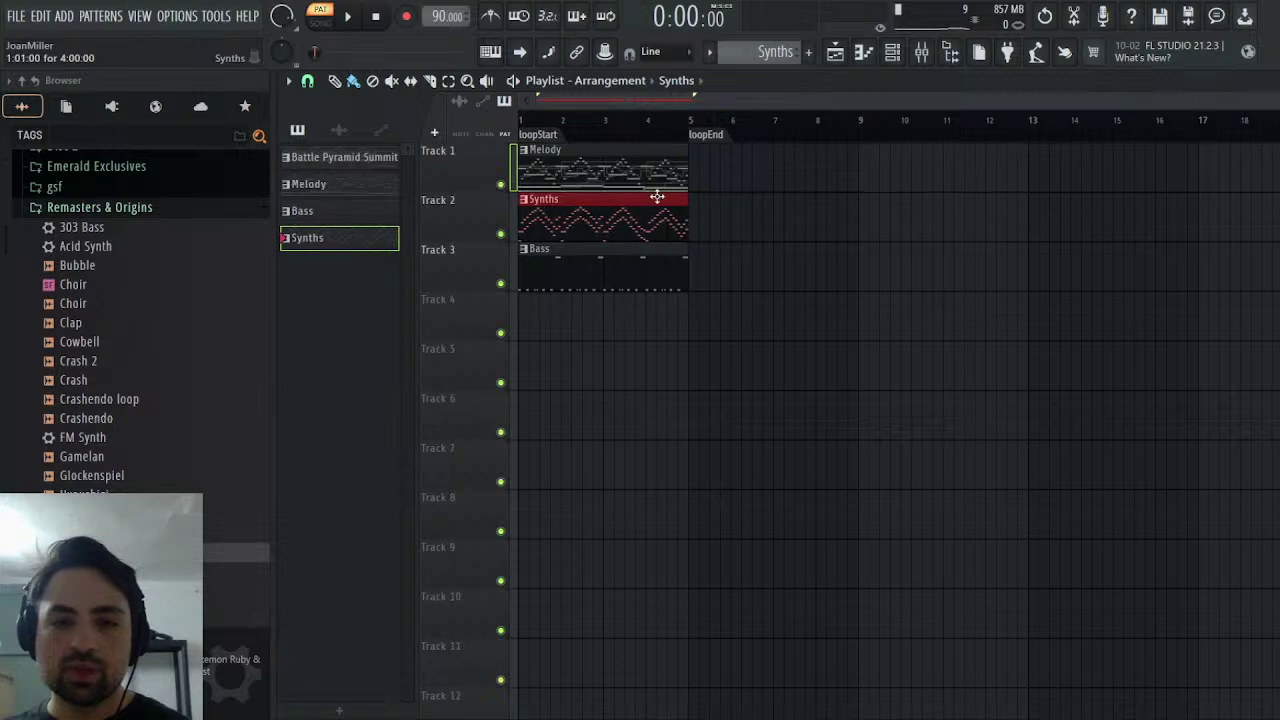
- Select the Melody, Synths and Bass clips and duplicate them twice, filling bars 5 to 13
{"action": "left_click_drag", "start_coordinate": [657, 145], "coordinate": [582, 283]}
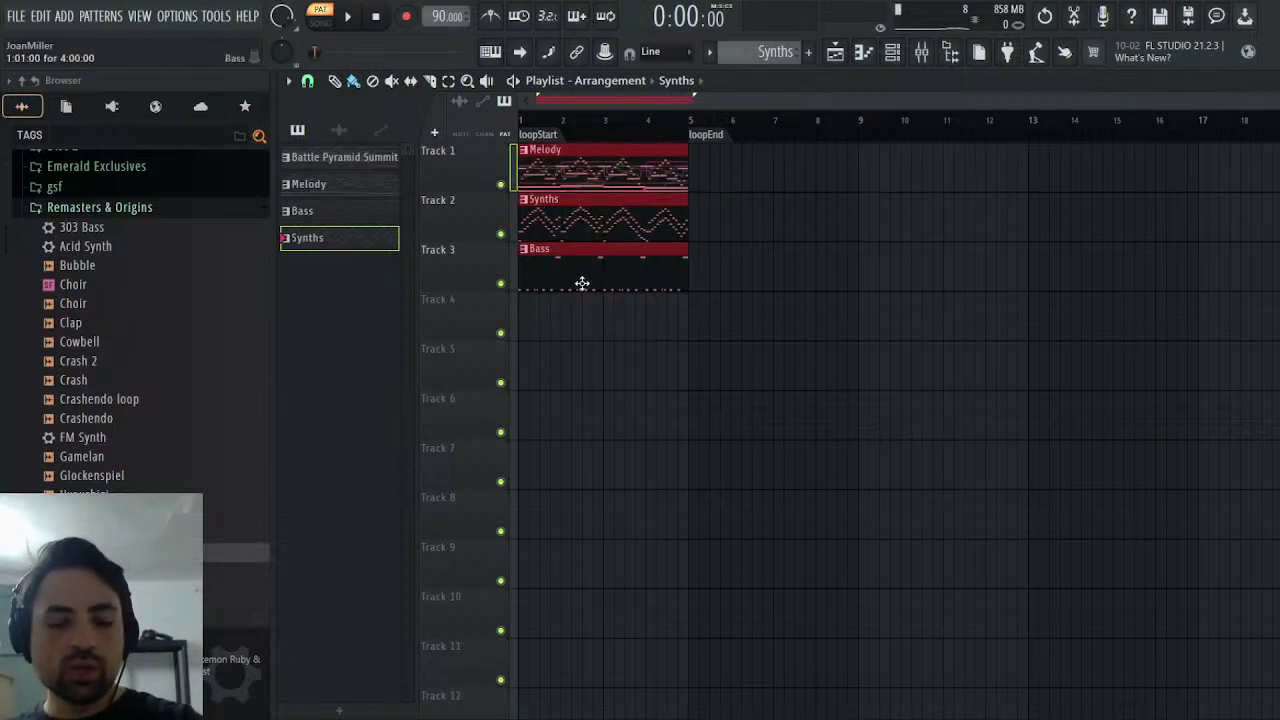
{"action": "key", "text": "ctrl+b"}
{"action": "key", "text": "ctrl+b"}
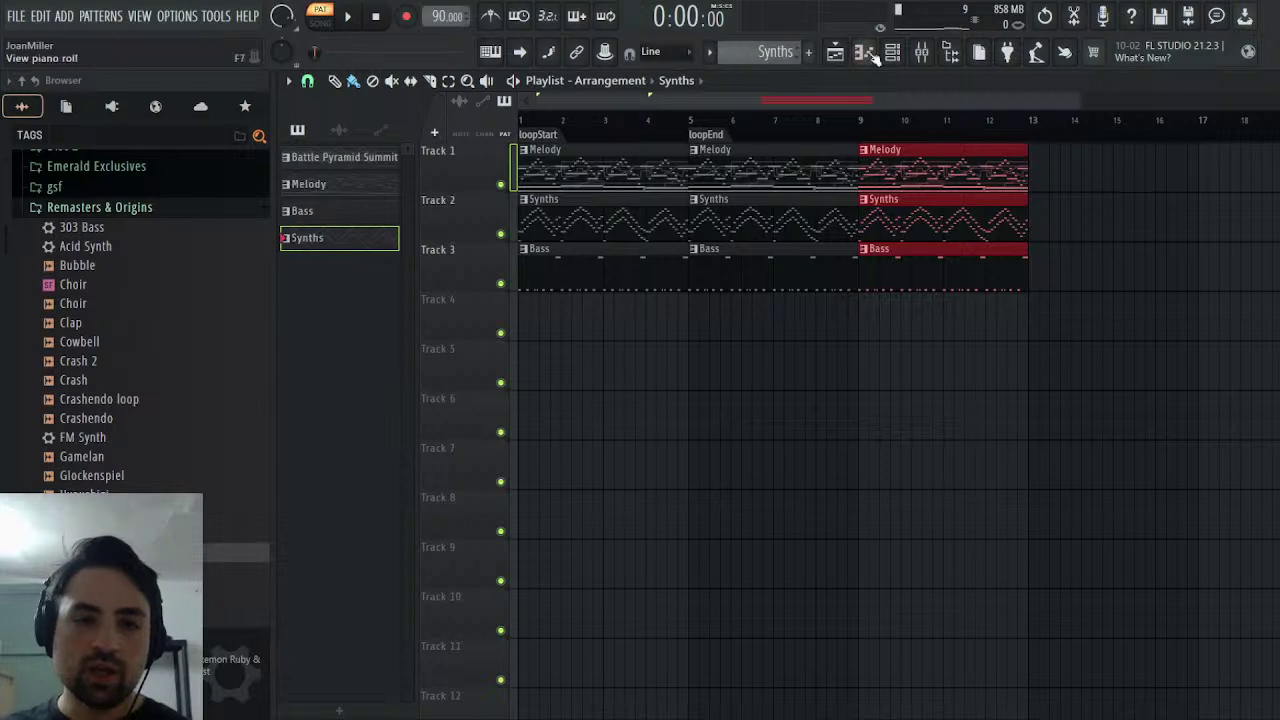
- Create a Master volume automation clip on Track 4 from bar 9 to bar 13 that fades down to 0%
{"action": "left_click", "coordinate": [921, 52]}
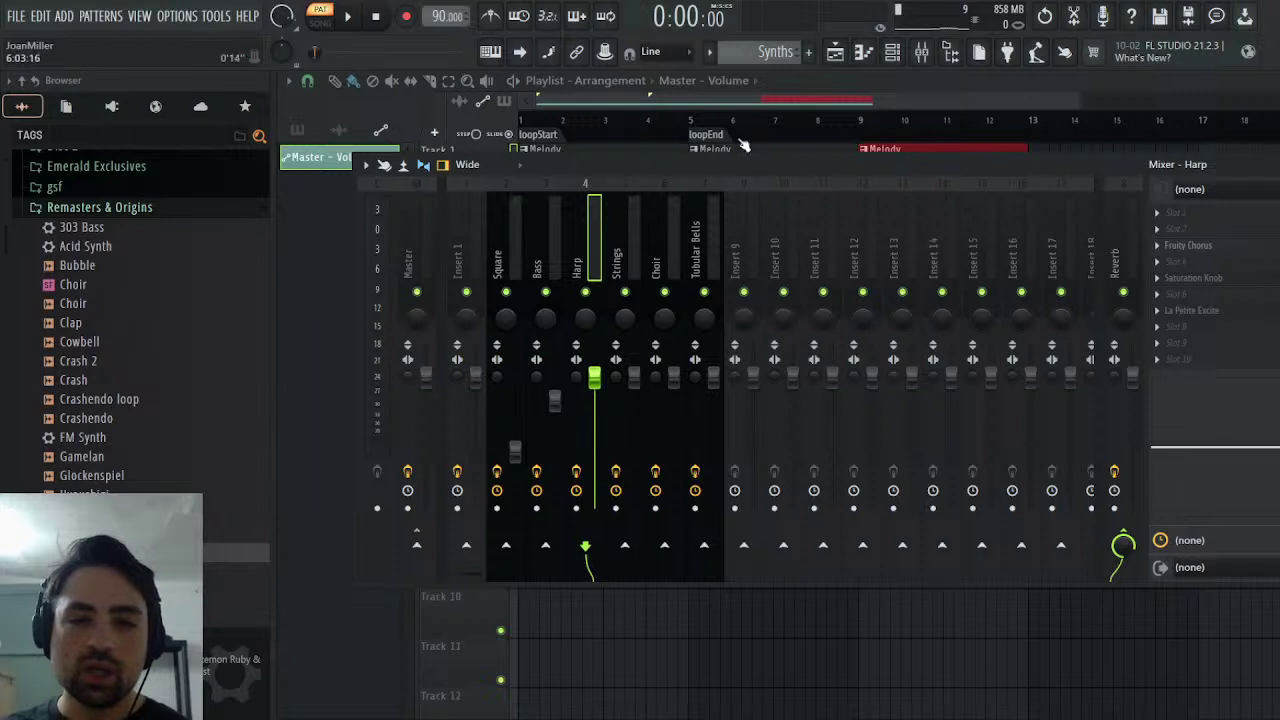
{"action": "left_click_drag", "start_coordinate": [630, 298], "coordinate": [967, 298]}
{"action": "left_click_drag", "start_coordinate": [872, 97], "coordinate": [1046, 97]}
{"action": "left_click_drag", "start_coordinate": [1064, 314], "coordinate": [728, 434]}
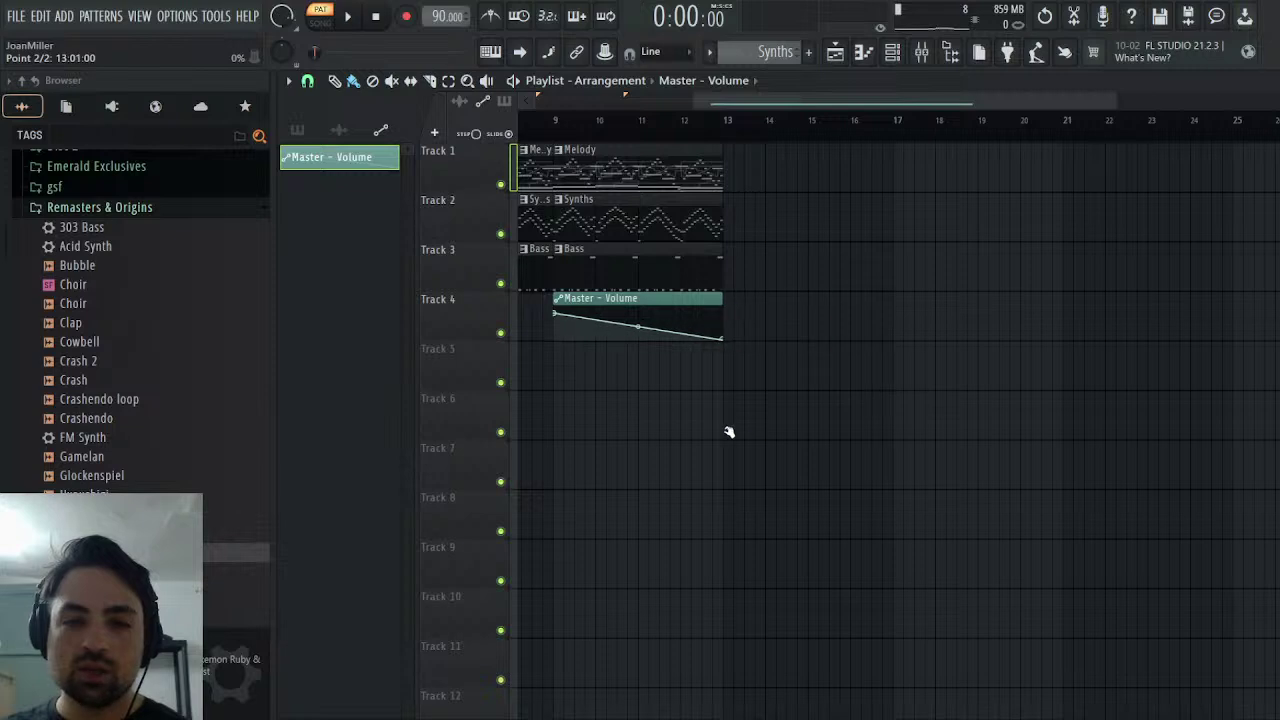
{"action": "left_click_drag", "start_coordinate": [853, 101], "coordinate": [520, 101]}
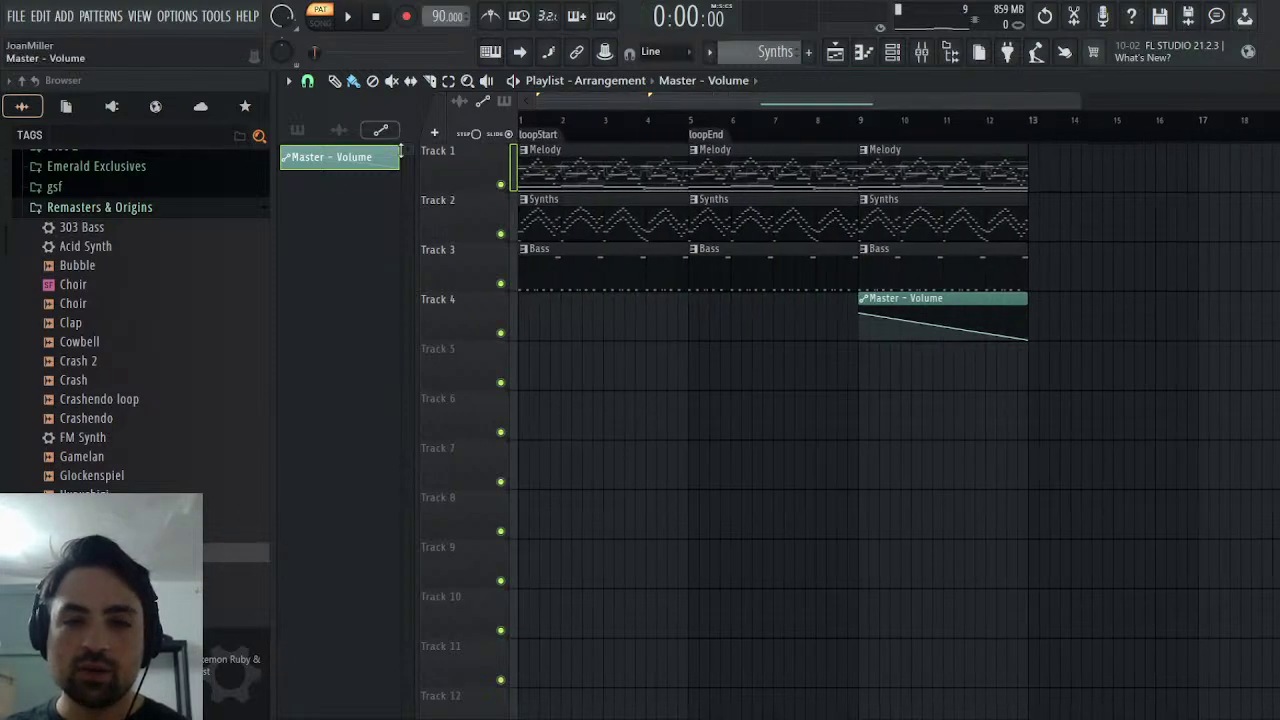
- Play the arrangement in song mode and replace Edison with Maximus in slot 5 of the Master mixer track
{"action": "left_click", "coordinate": [349, 18]}
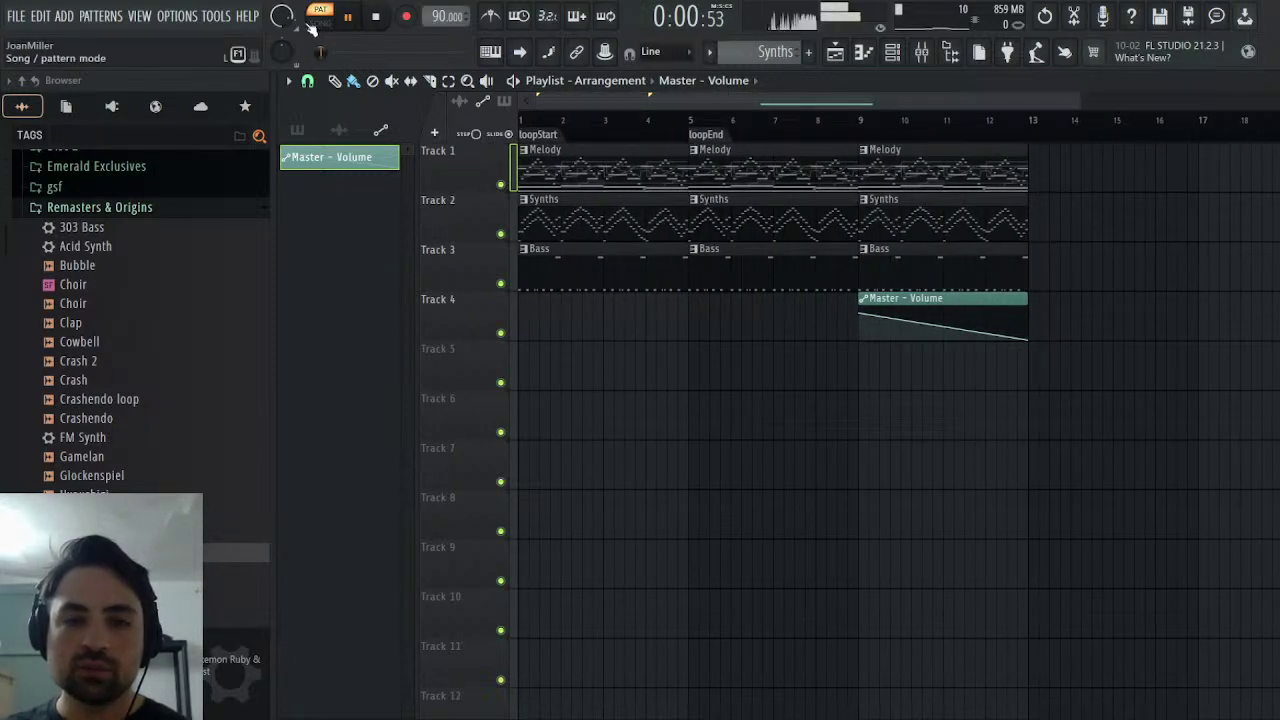
{"action": "left_click", "coordinate": [317, 24]}
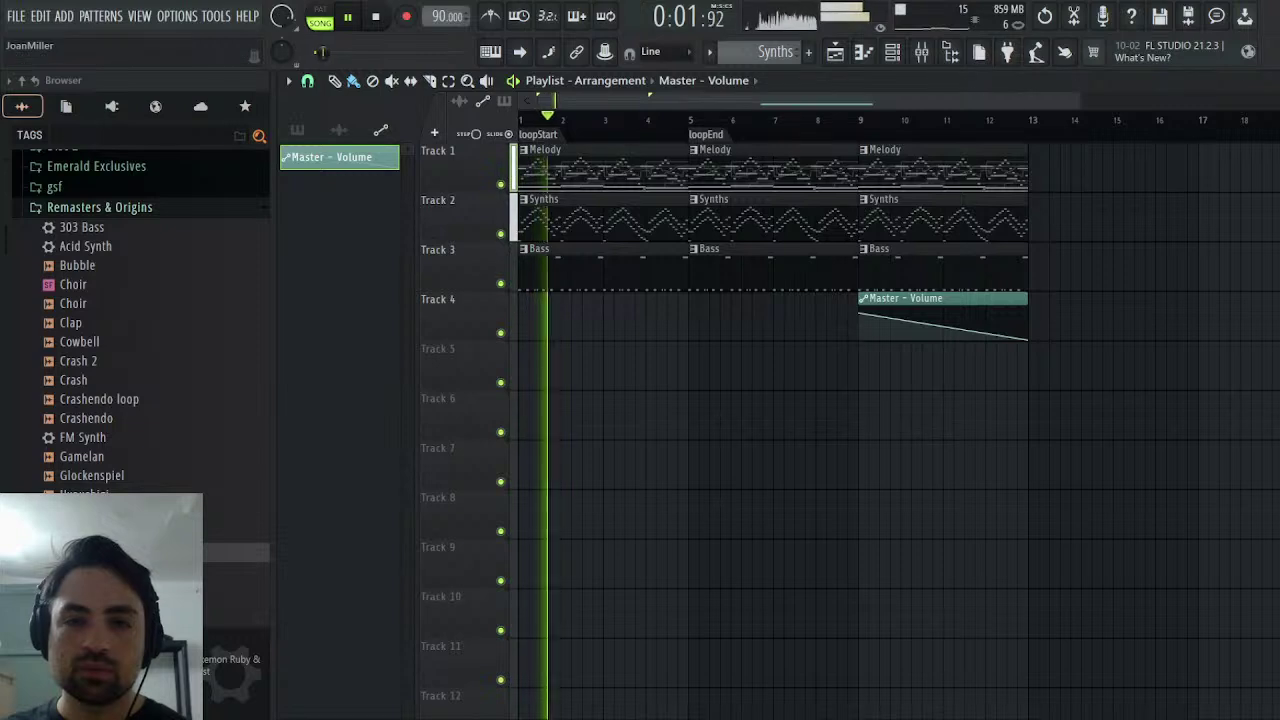
{"action": "key", "text": "F9"}
{"action": "left_click", "coordinate": [921, 52]}
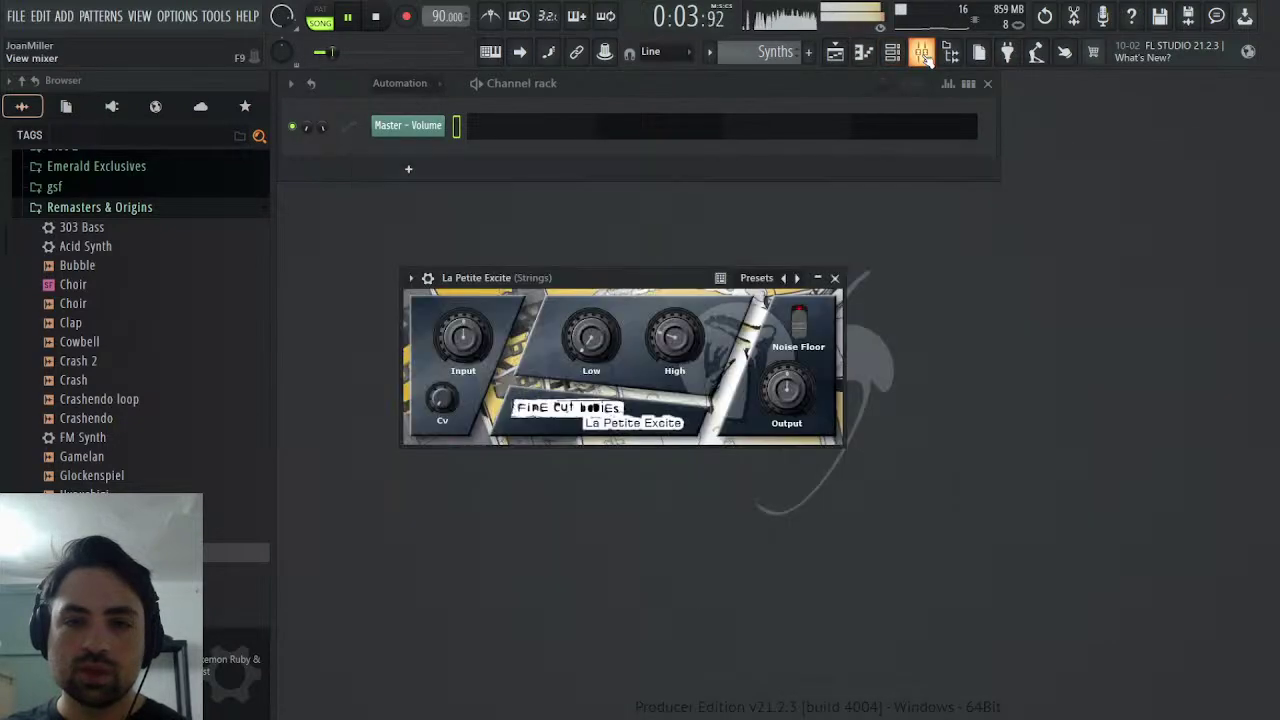
{"action": "left_click", "coordinate": [921, 52]}
{"action": "left_click", "coordinate": [425, 243]}
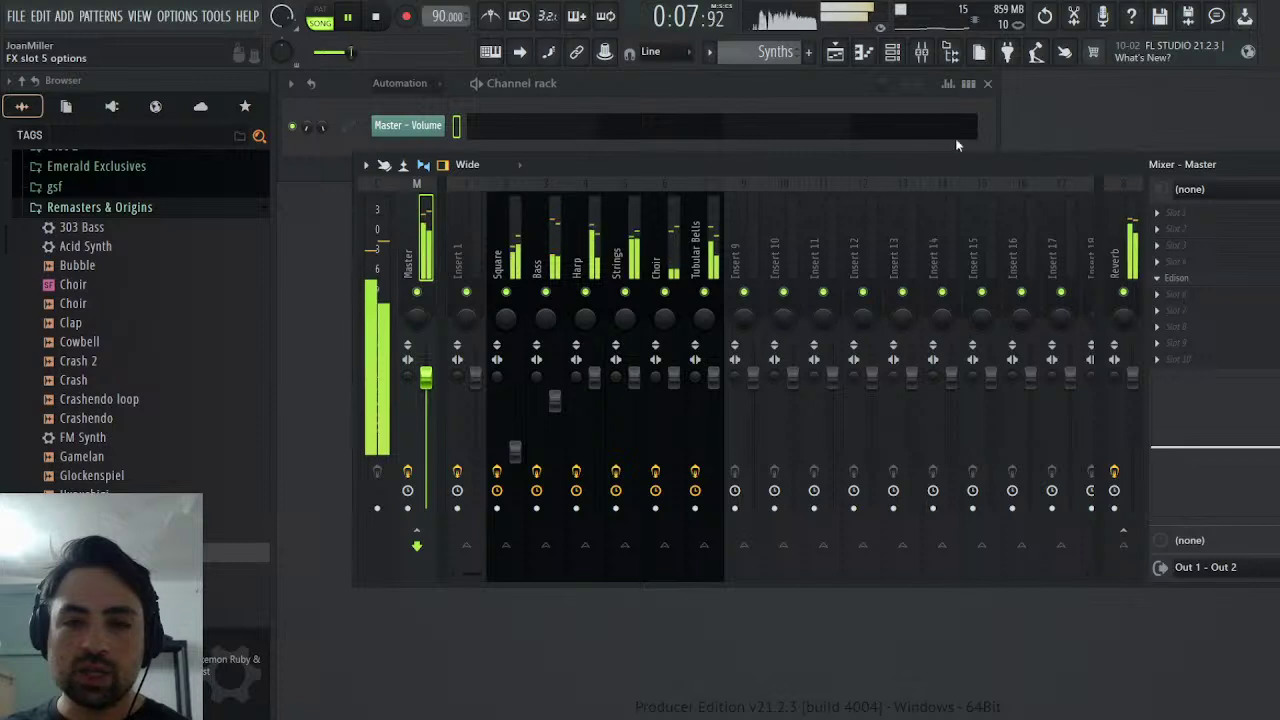
{"action": "left_click", "coordinate": [962, 59]}
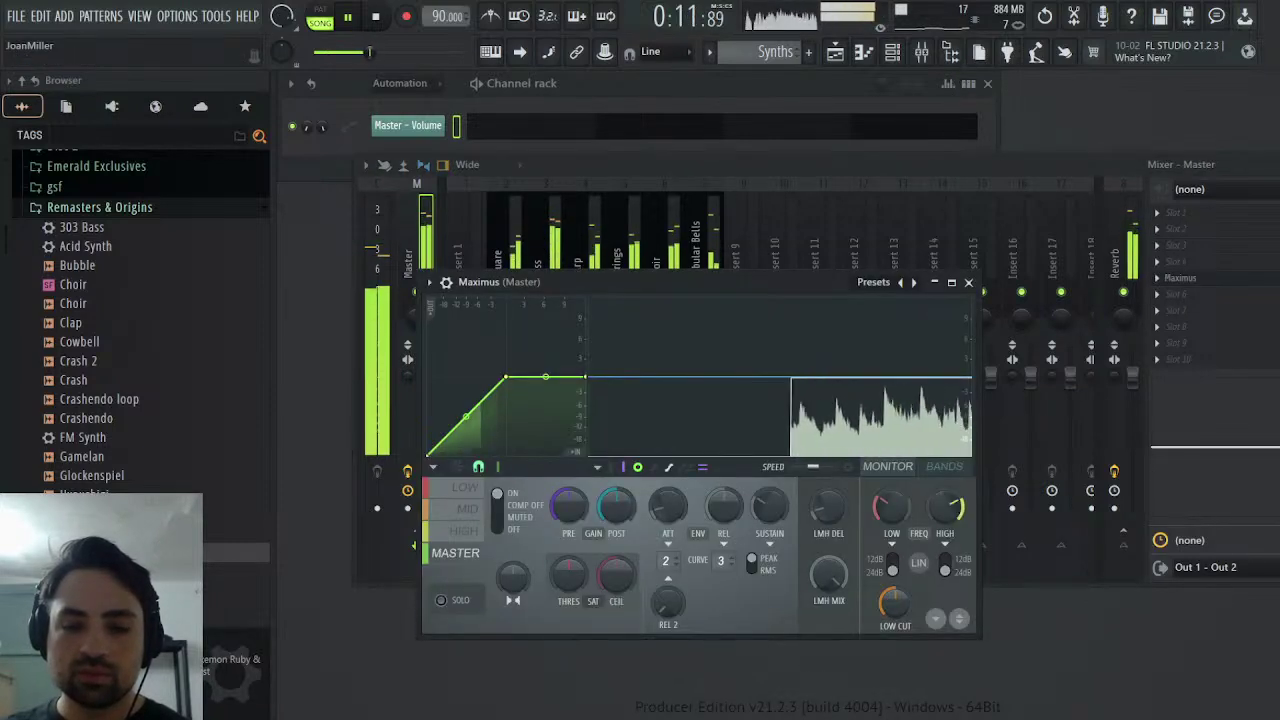
- Shape the Maximus low band's compression curve into a flat ceiling below 0 dB with an added knee point that softens the bend
{"action": "left_click", "coordinate": [471, 490]}
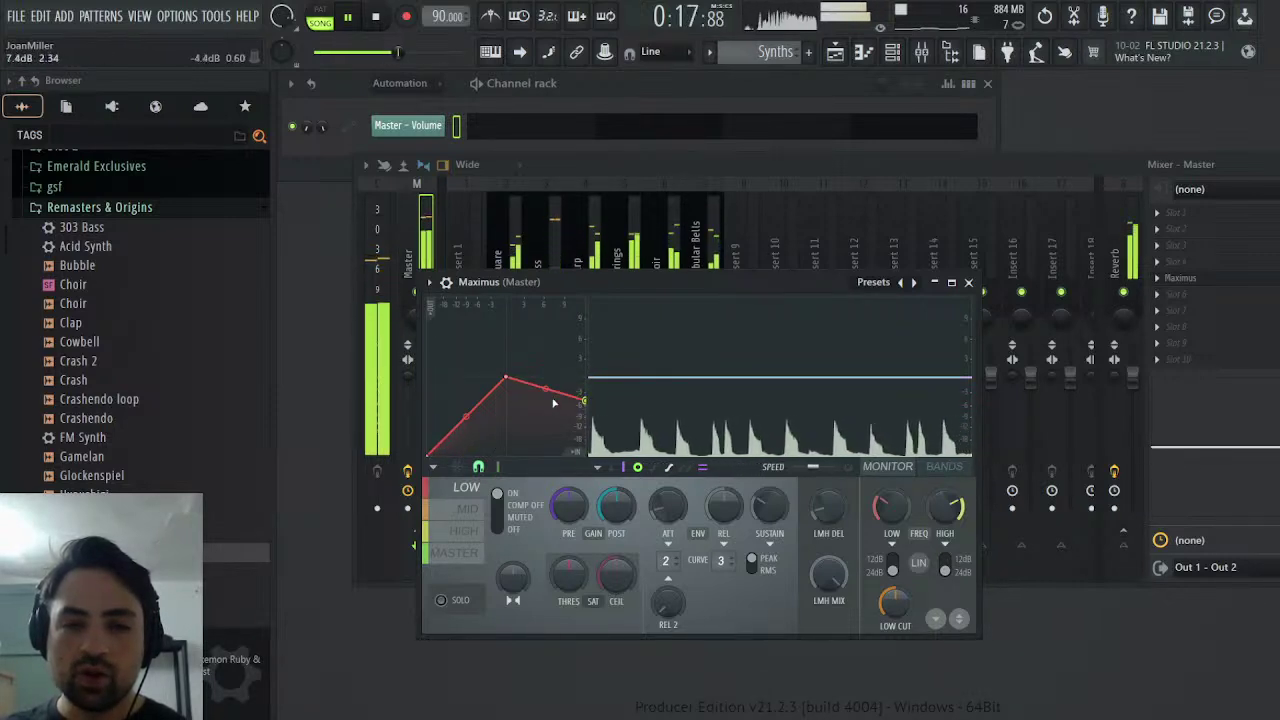
{"action": "left_click_drag", "start_coordinate": [506, 379], "coordinate": [500, 407]}
{"action": "right_click", "coordinate": [482, 400]}
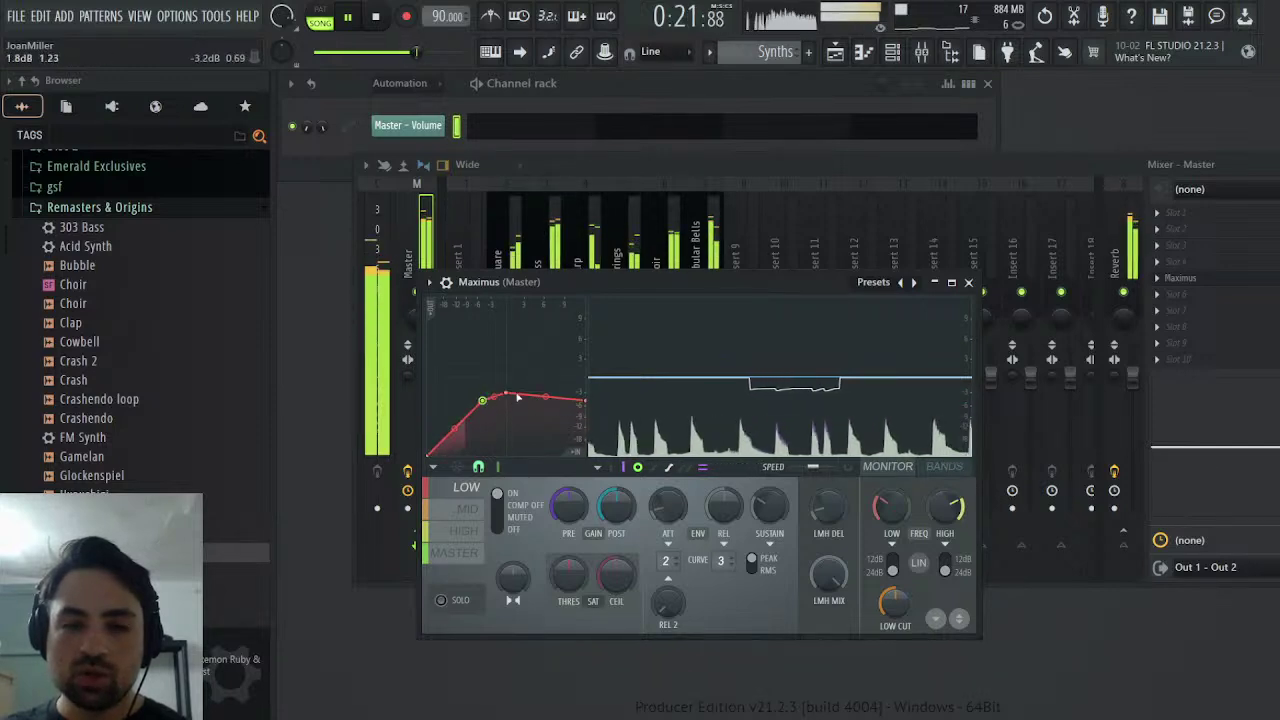
{"action": "left_click_drag", "start_coordinate": [482, 400], "coordinate": [476, 408]}
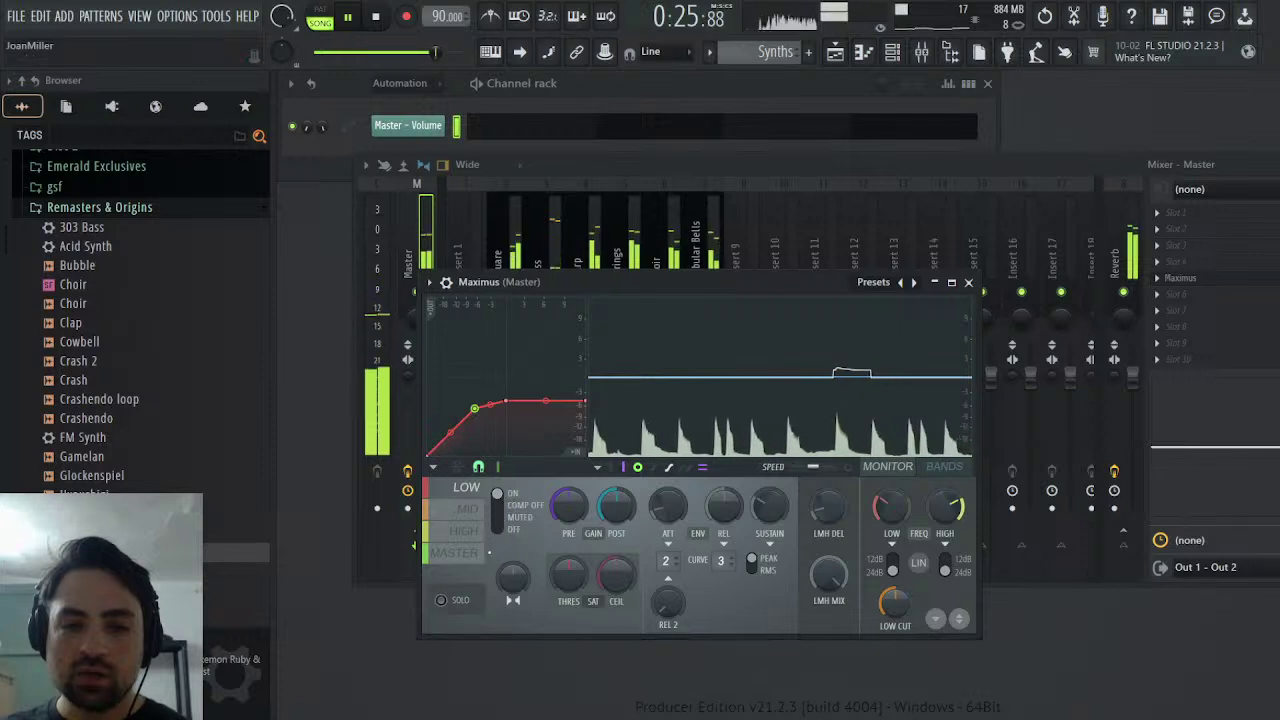
- Solo the low band in Maximus and set its pre gain to 3.7 dB
{"action": "left_click", "coordinate": [441, 600]}
{"action": "mouse_move", "coordinate": [570, 505]}
{"action": "left_mouse_down"}
{"action": "mouse_move", "coordinate": [570, 475]}
{"action": "mouse_move", "coordinate": [570, 490]}
{"action": "left_mouse_up"}
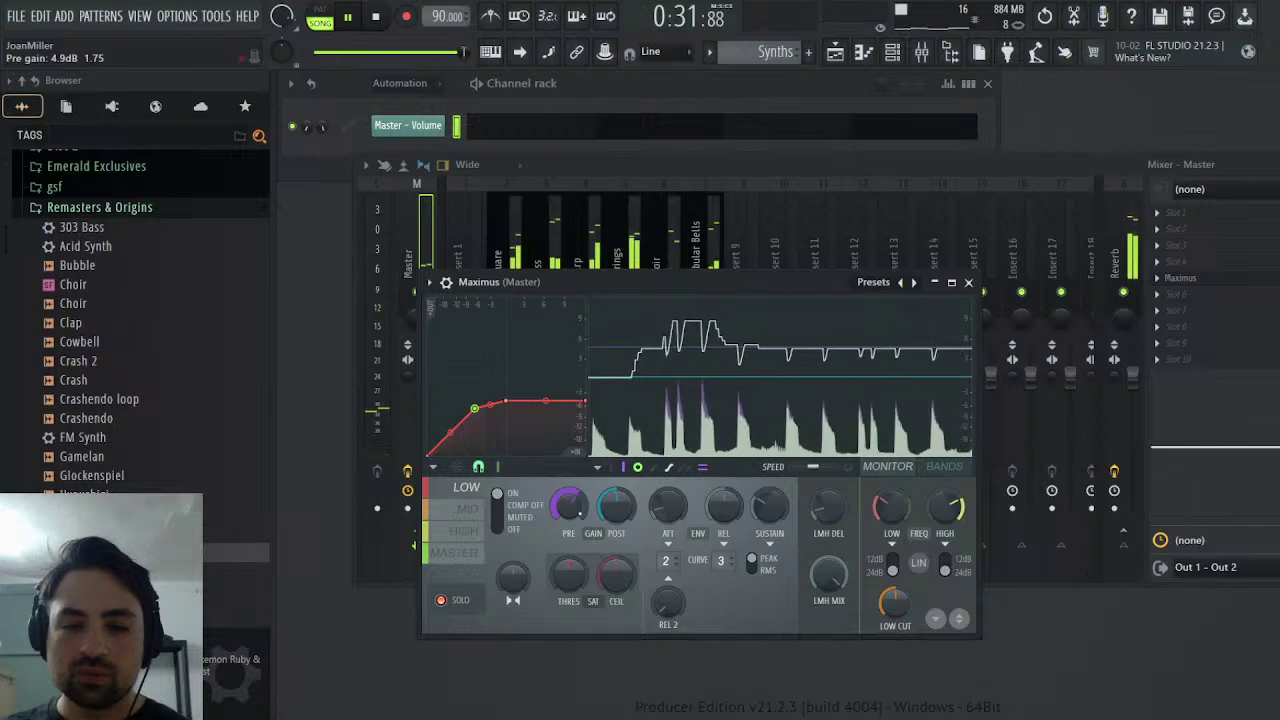
{"action": "left_click_drag", "start_coordinate": [570, 490], "coordinate": [570, 492]}
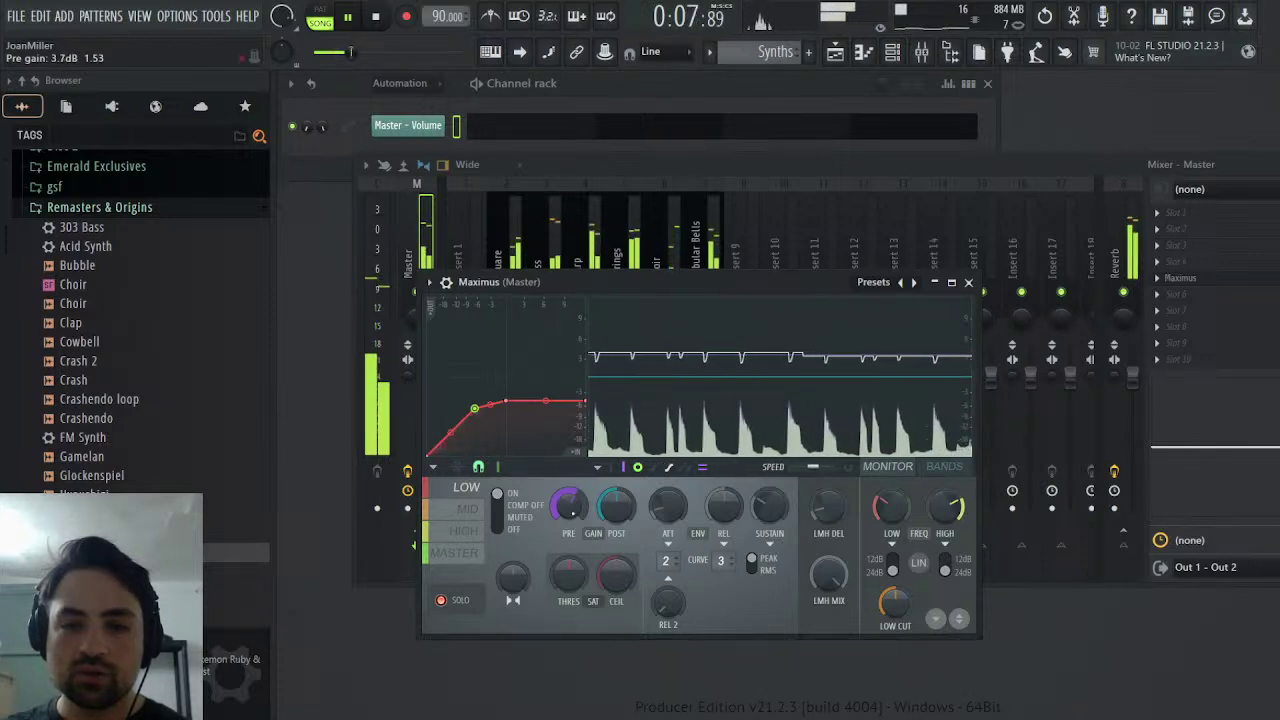
- Flatten the Maximus mid band's compression curve at -3.0 dB and add a knee point before the ceiling
{"action": "left_click", "coordinate": [479, 512]}
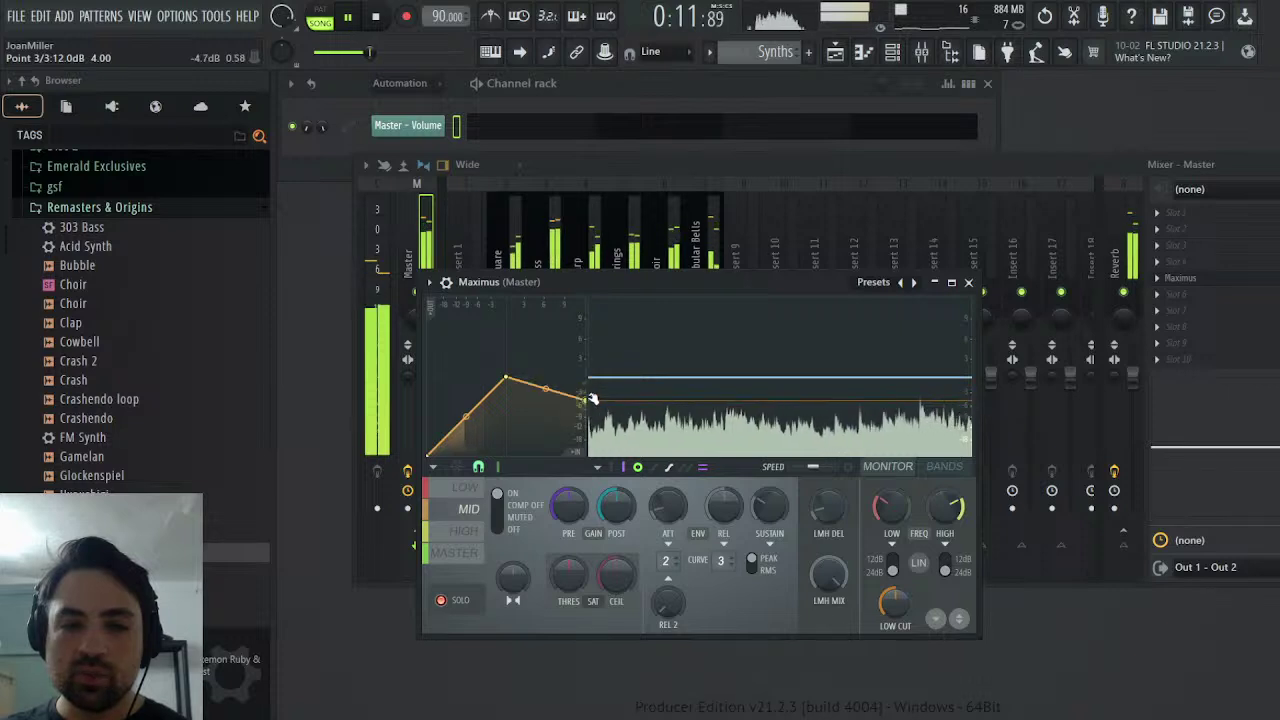
{"action": "left_click", "coordinate": [590, 399]}
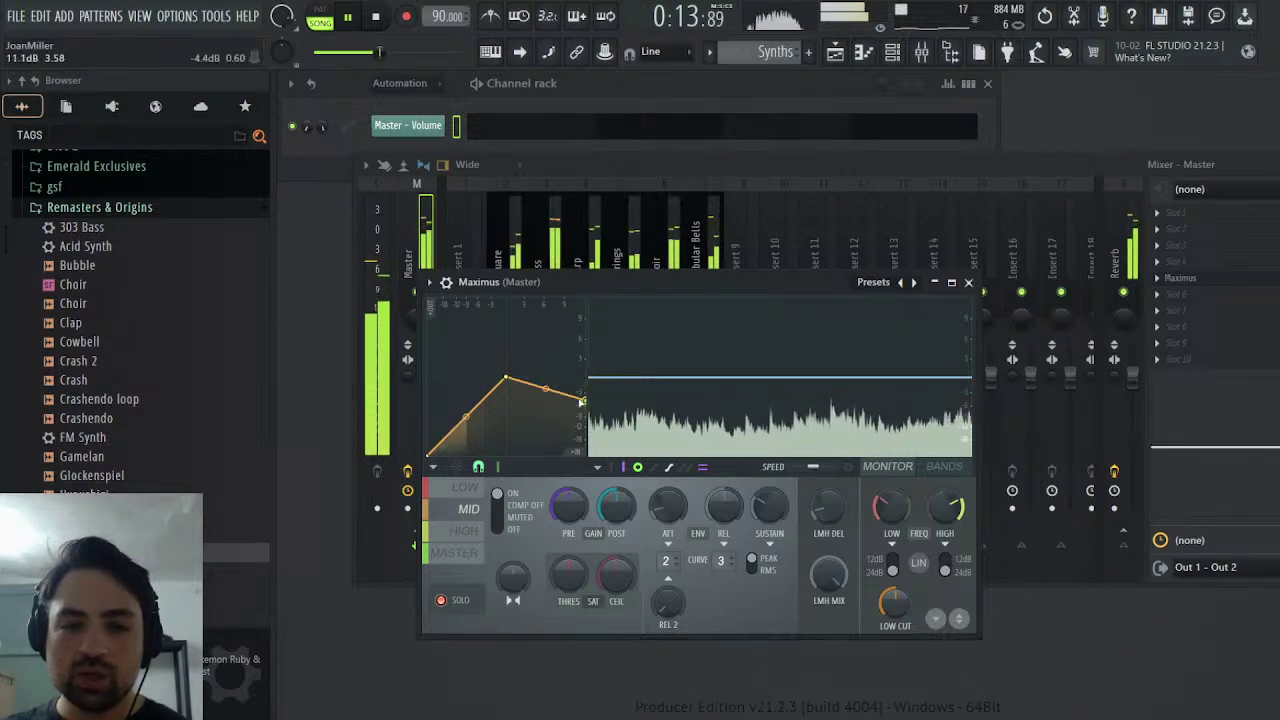
{"action": "left_click", "coordinate": [585, 400]}
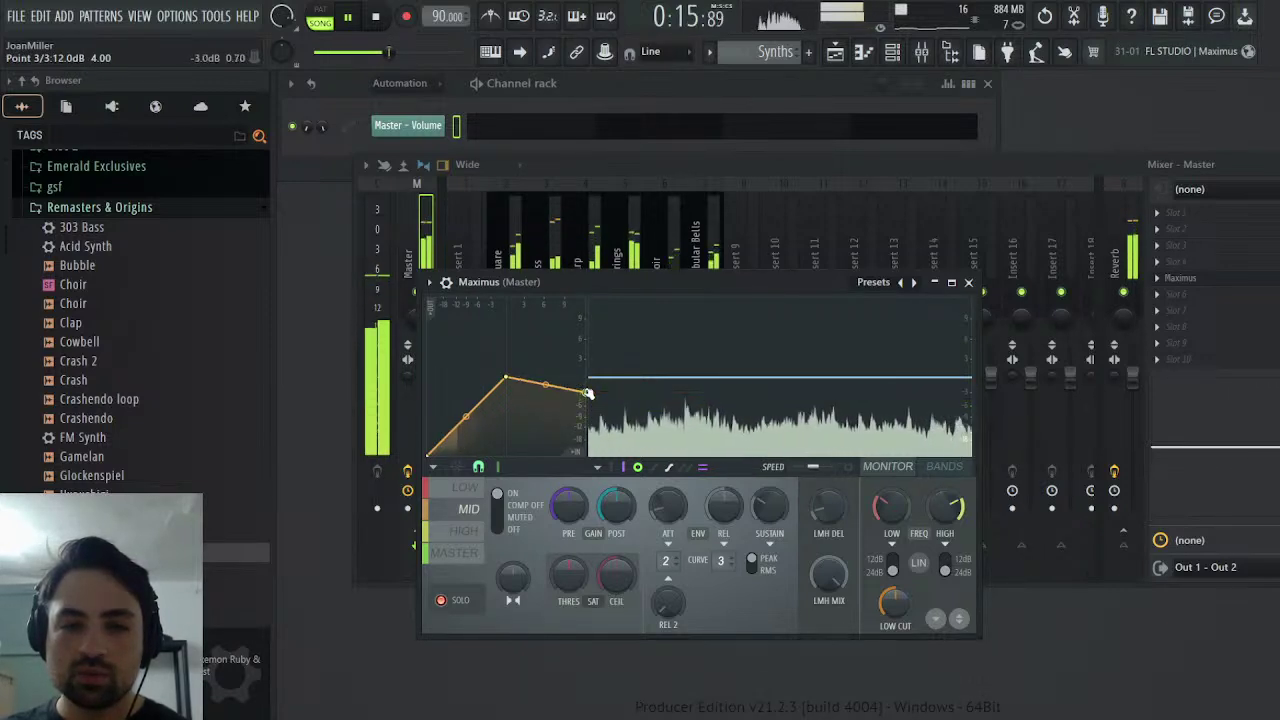
{"action": "left_click_drag", "start_coordinate": [505, 378], "coordinate": [507, 392]}
{"action": "right_click", "coordinate": [485, 401]}
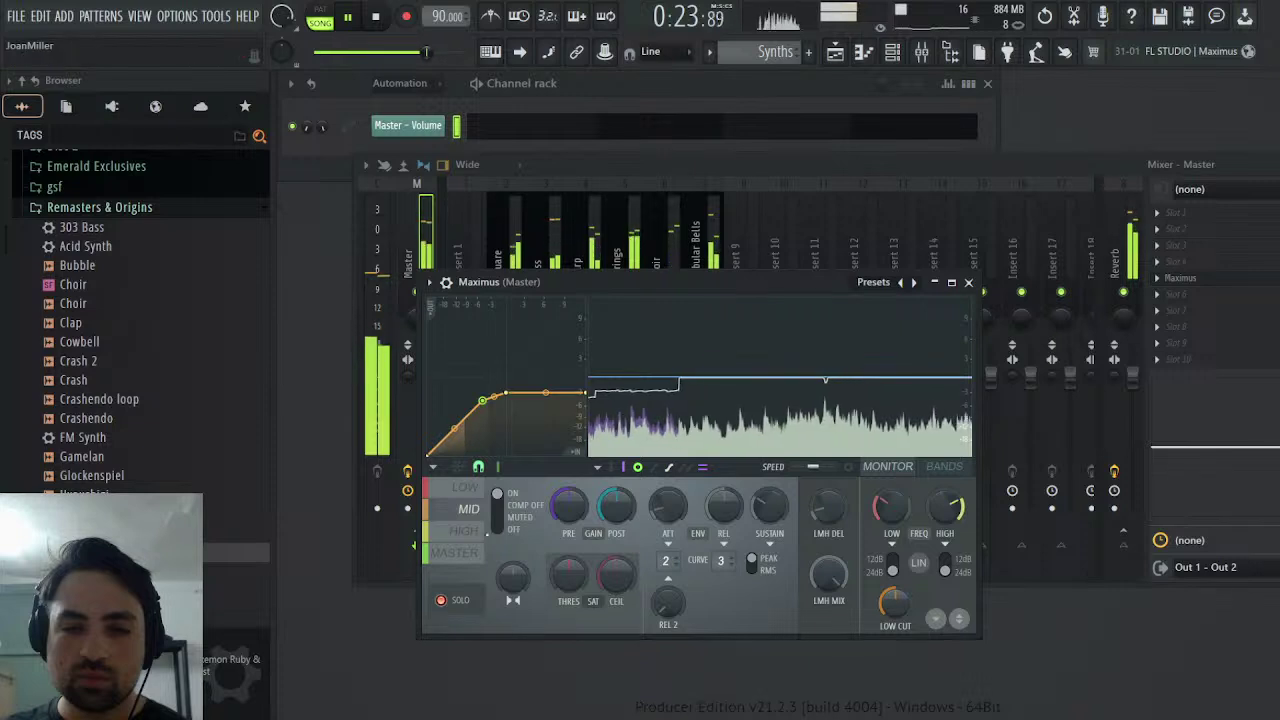
- Raise the mid band's pre gain slightly, replaying the song from the start to fine-tune it below 1.2 dB
{"action": "left_click_drag", "start_coordinate": [571, 514], "coordinate": [573, 509]}
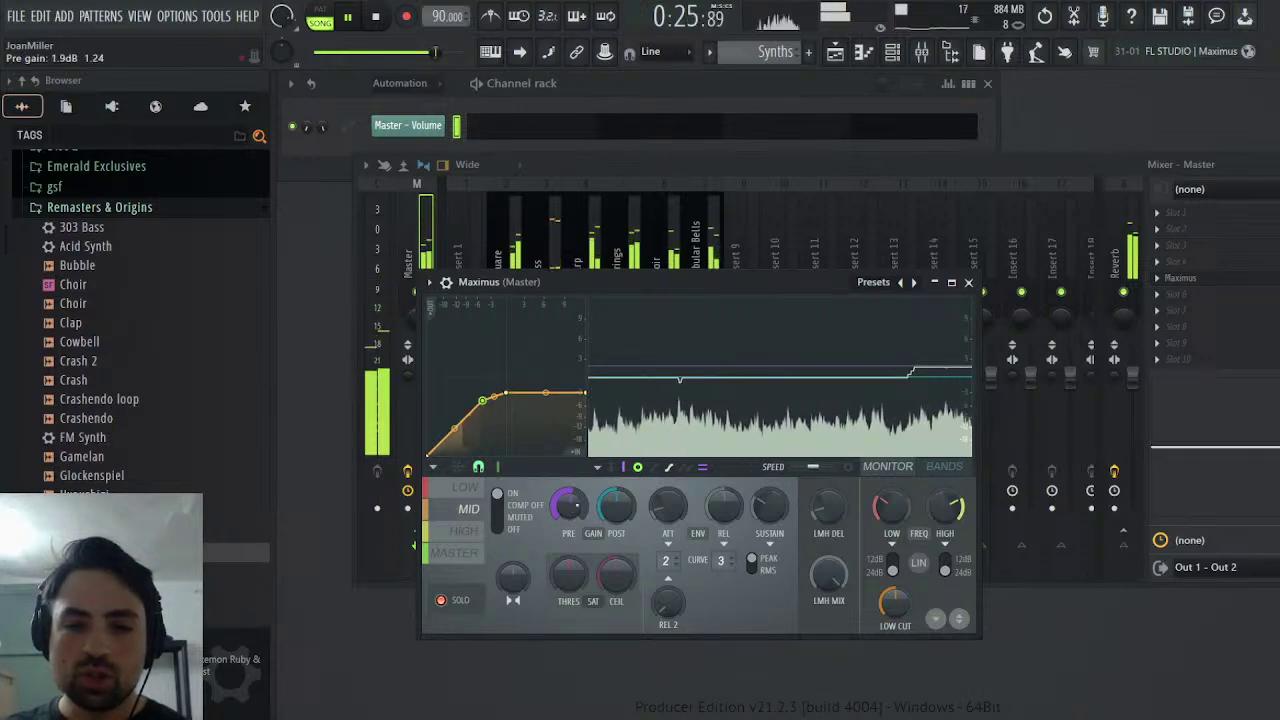
{"action": "left_click", "coordinate": [374, 17]}
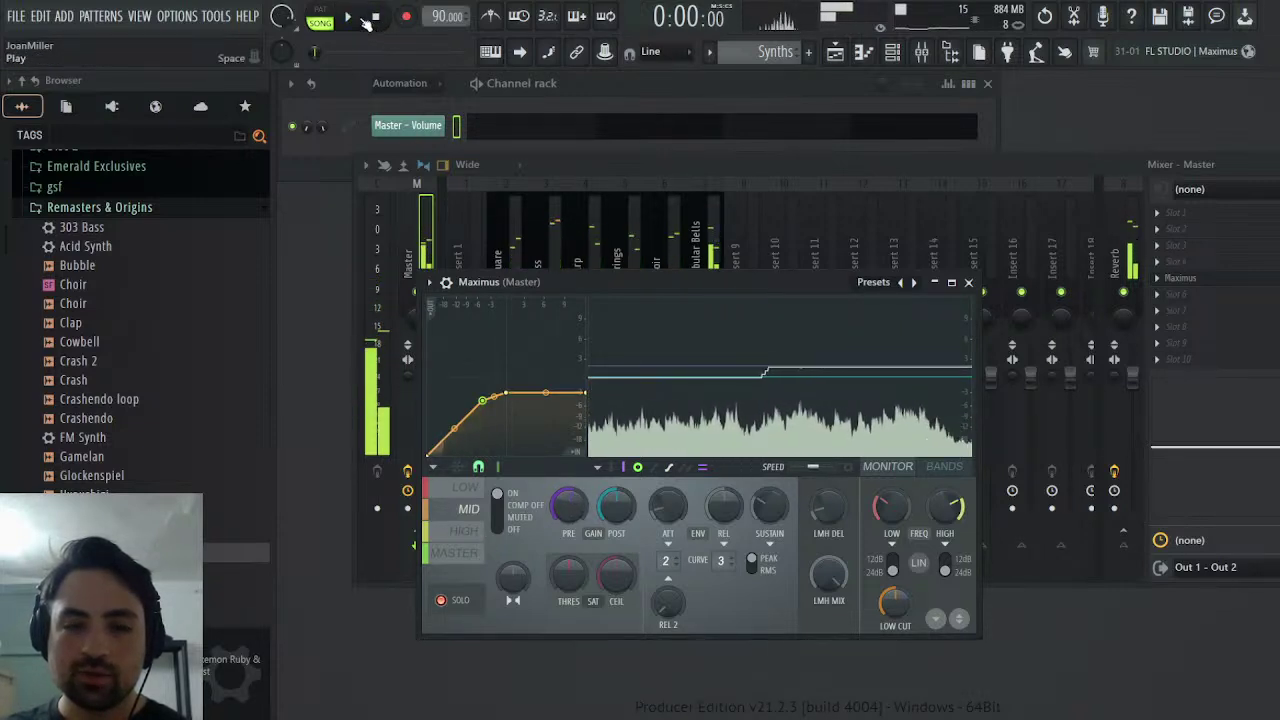
{"action": "left_click", "coordinate": [348, 17]}
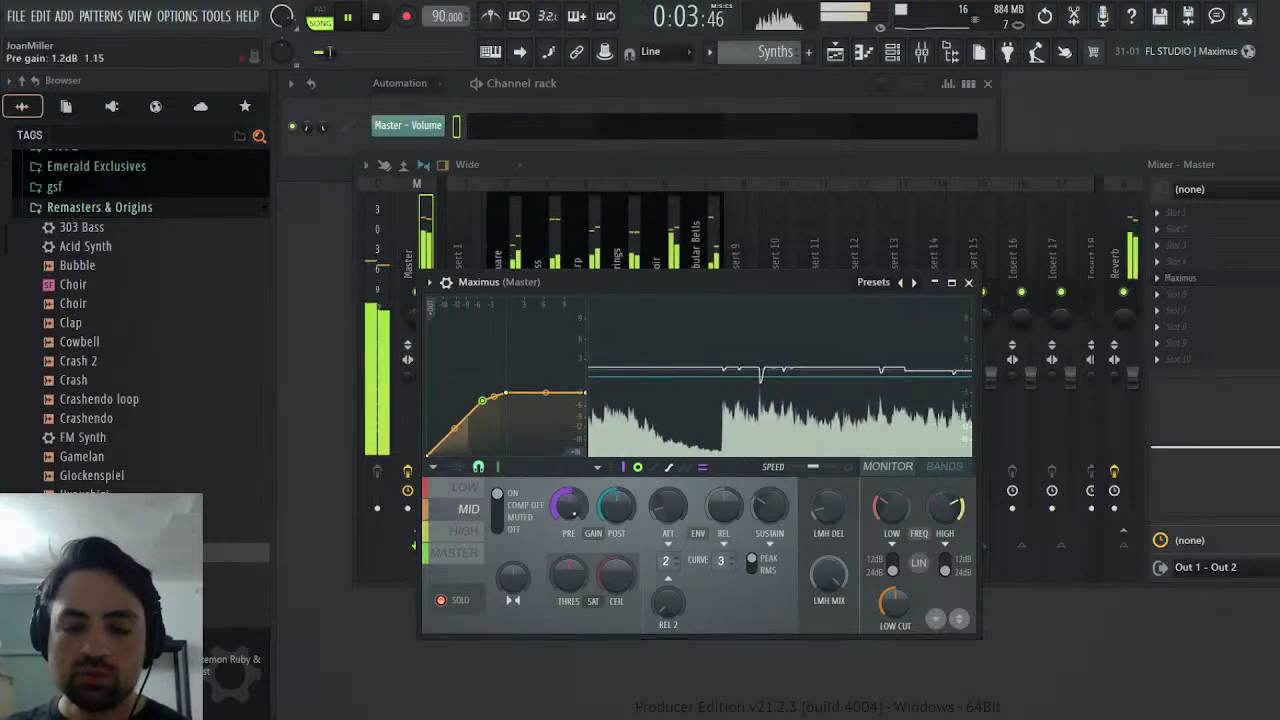
{"action": "left_click_drag", "start_coordinate": [570, 511], "coordinate": [570, 516]}
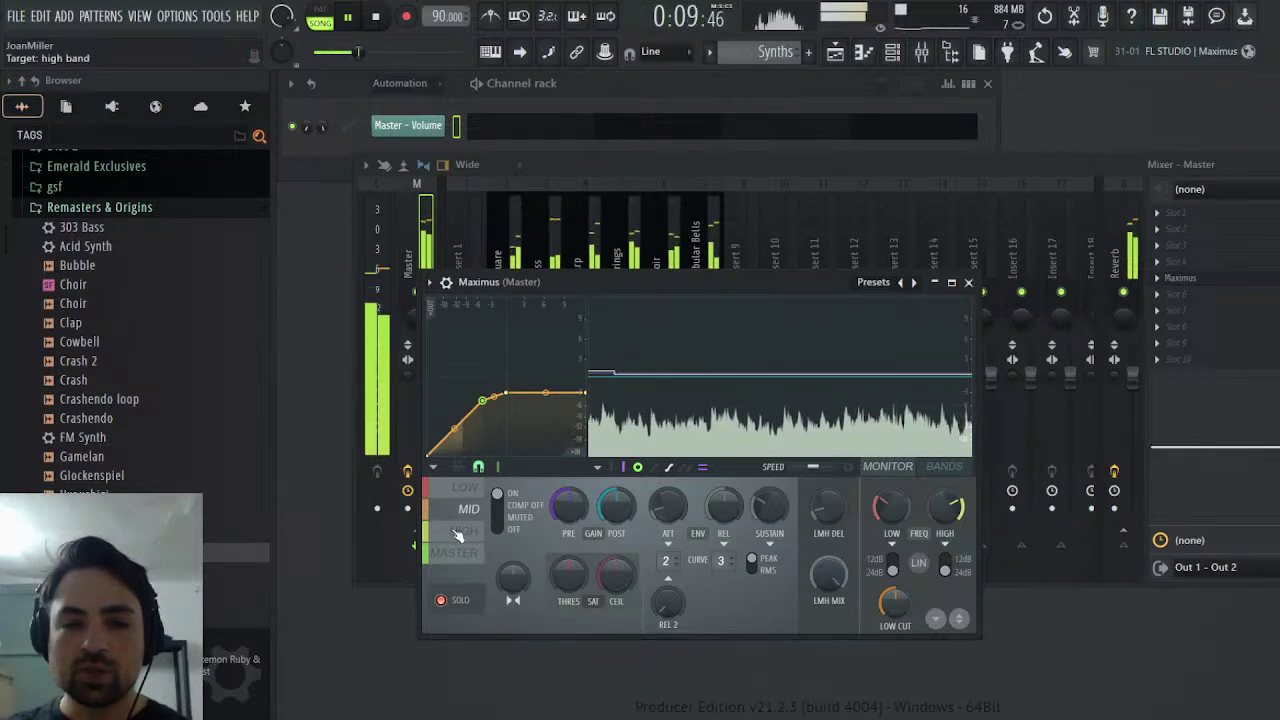
- Flatten the Maximus high band's compression curve at about -8.7 dB, add a lower knee point and raise the band's pre gain
{"action": "left_click", "coordinate": [458, 535]}
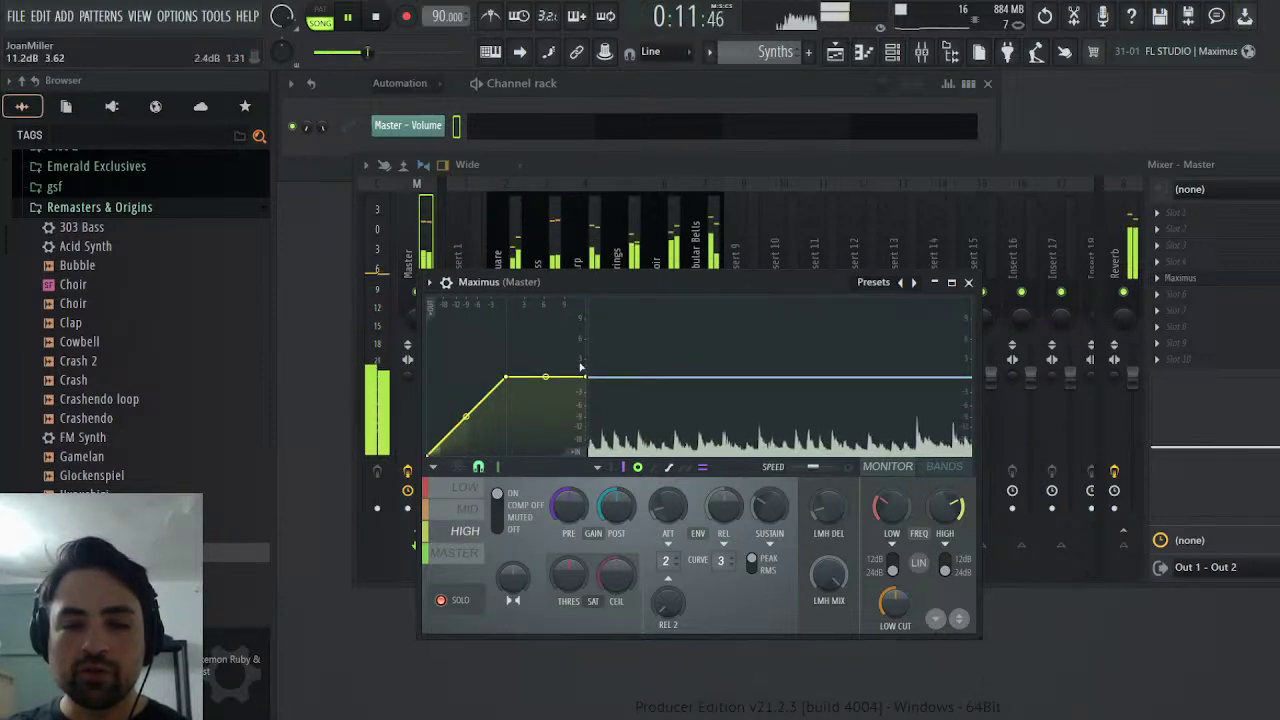
{"action": "left_click_drag", "start_coordinate": [586, 377], "coordinate": [590, 413]}
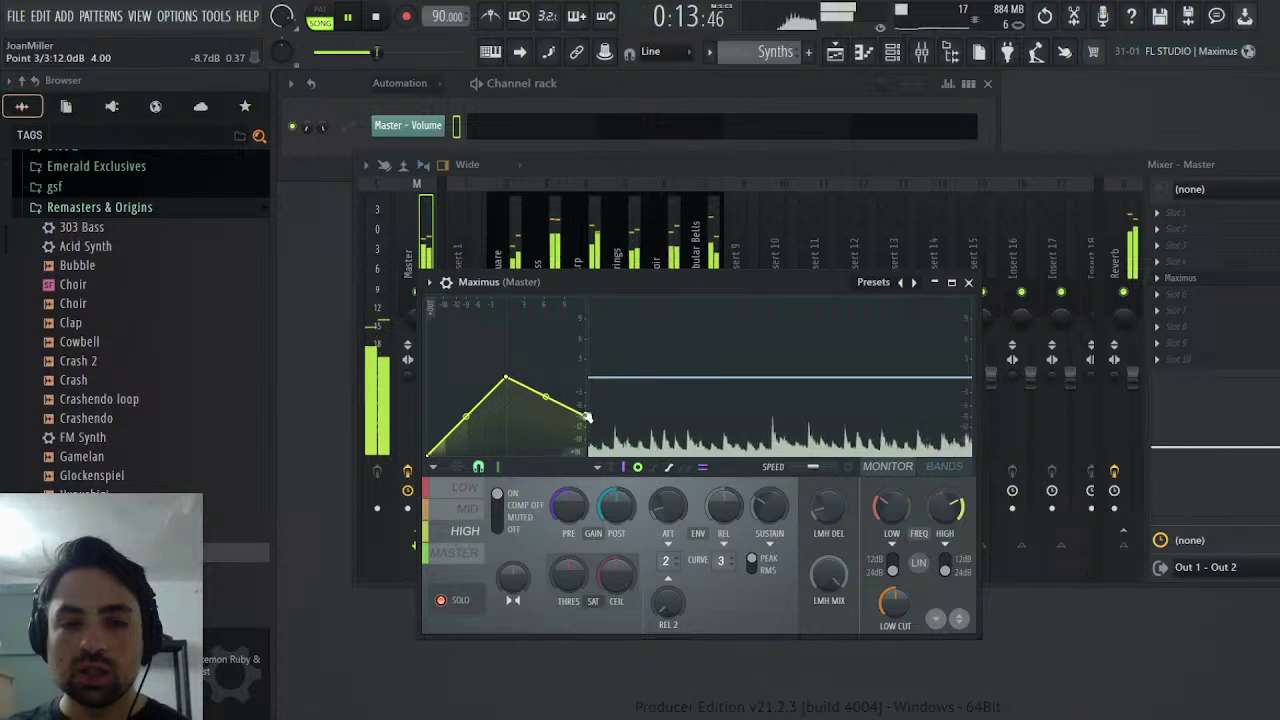
{"action": "left_click_drag", "start_coordinate": [505, 379], "coordinate": [458, 424]}
{"action": "right_click", "coordinate": [465, 425]}
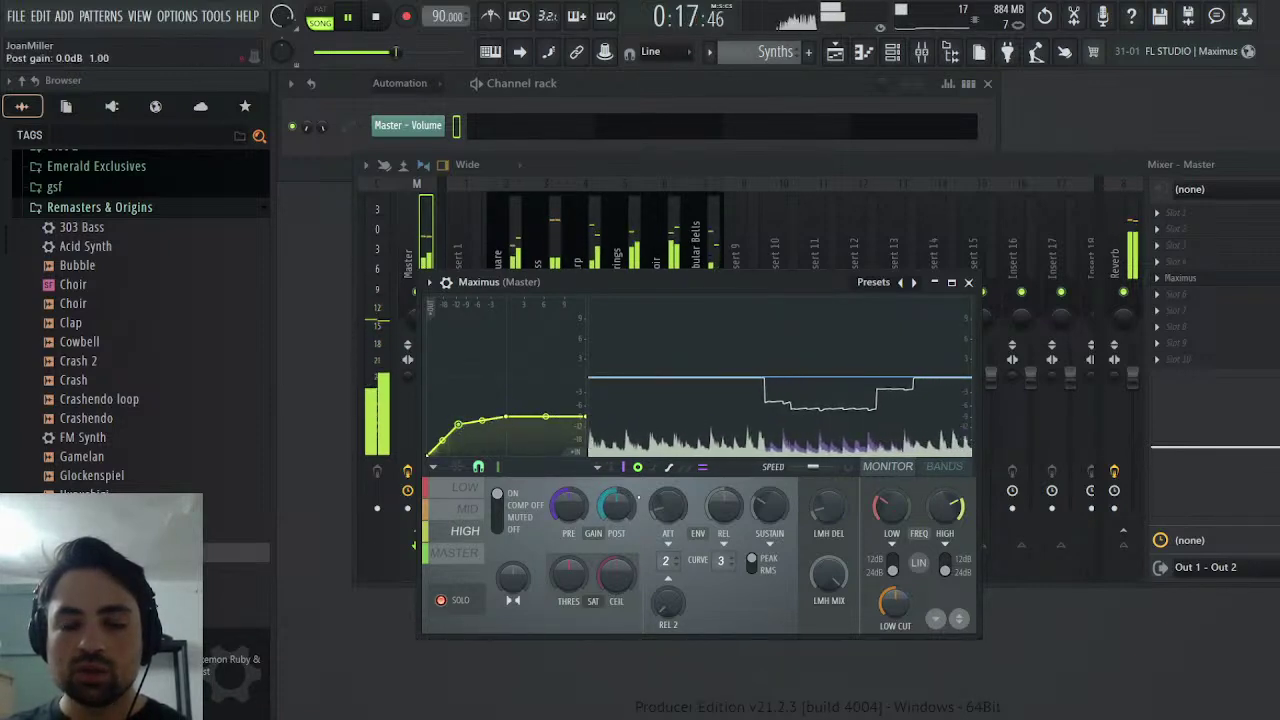
{"action": "left_click_drag", "start_coordinate": [568, 505], "coordinate": [568, 485]}
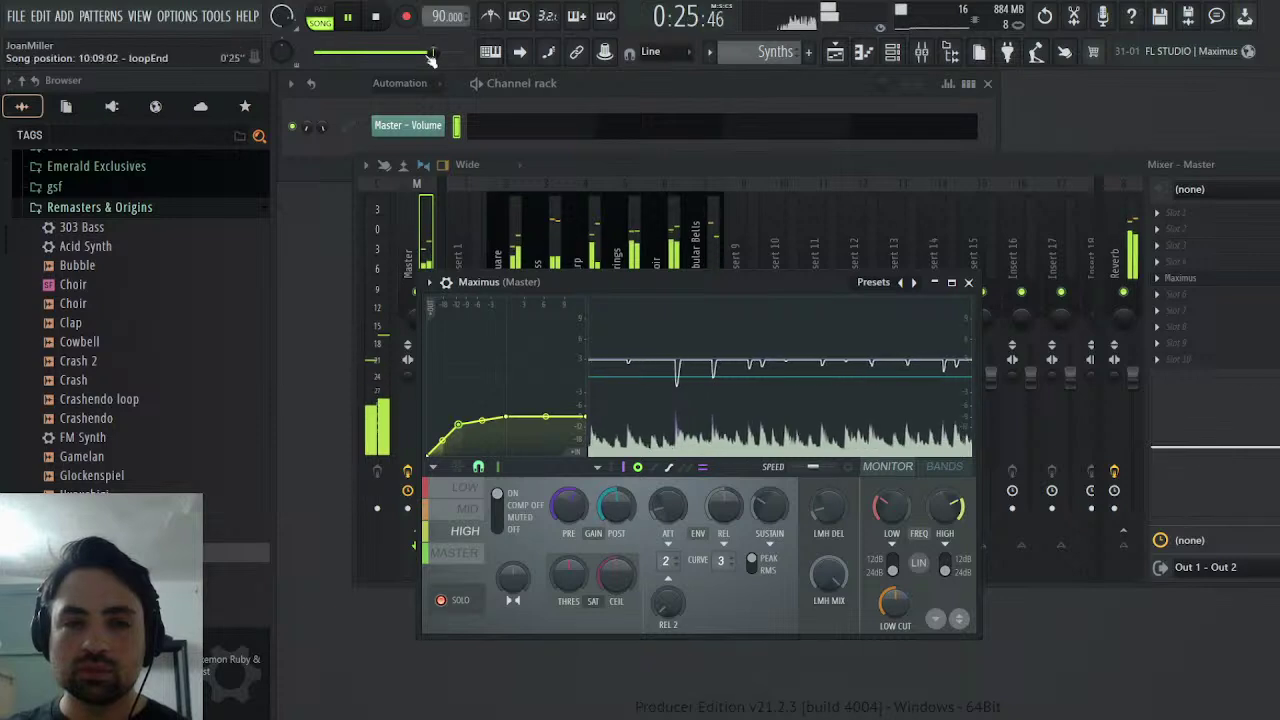
- Compare the low and high band curves in Maximus, replay the song from the start and lower the high band's pre gain
{"action": "left_click", "coordinate": [383, 20]}
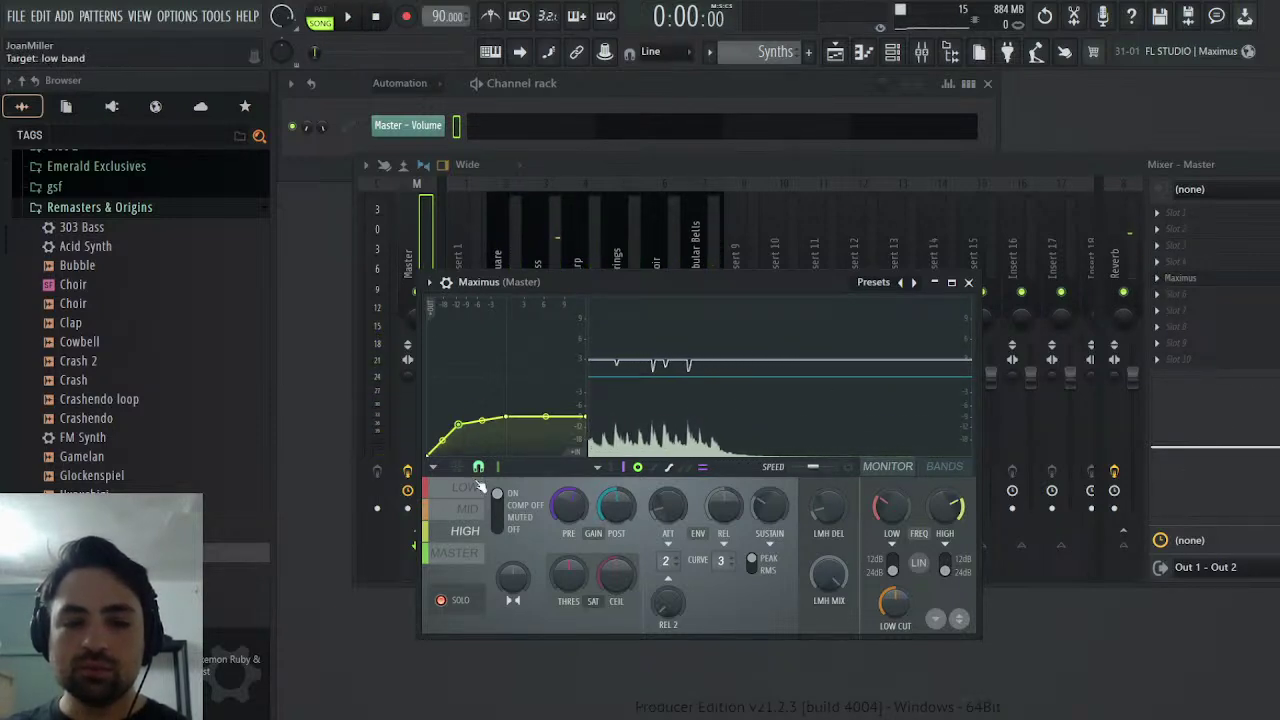
{"action": "left_click", "coordinate": [480, 487]}
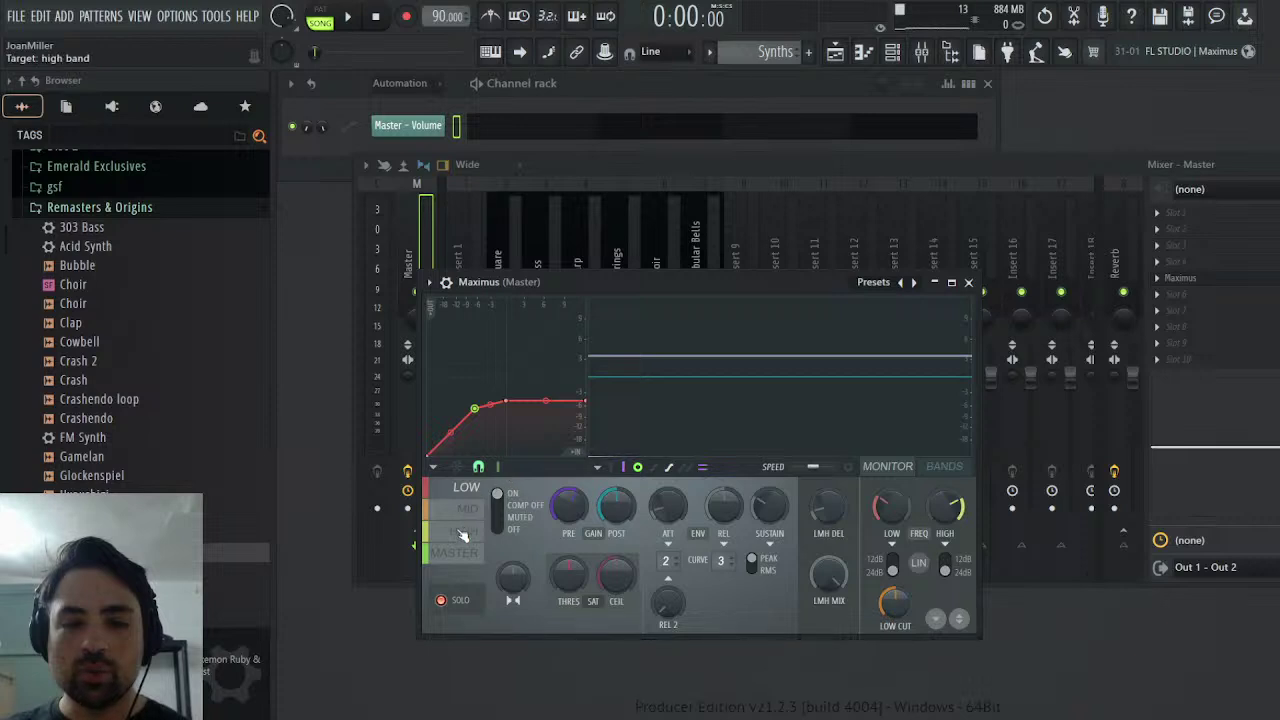
{"action": "left_click", "coordinate": [466, 531]}
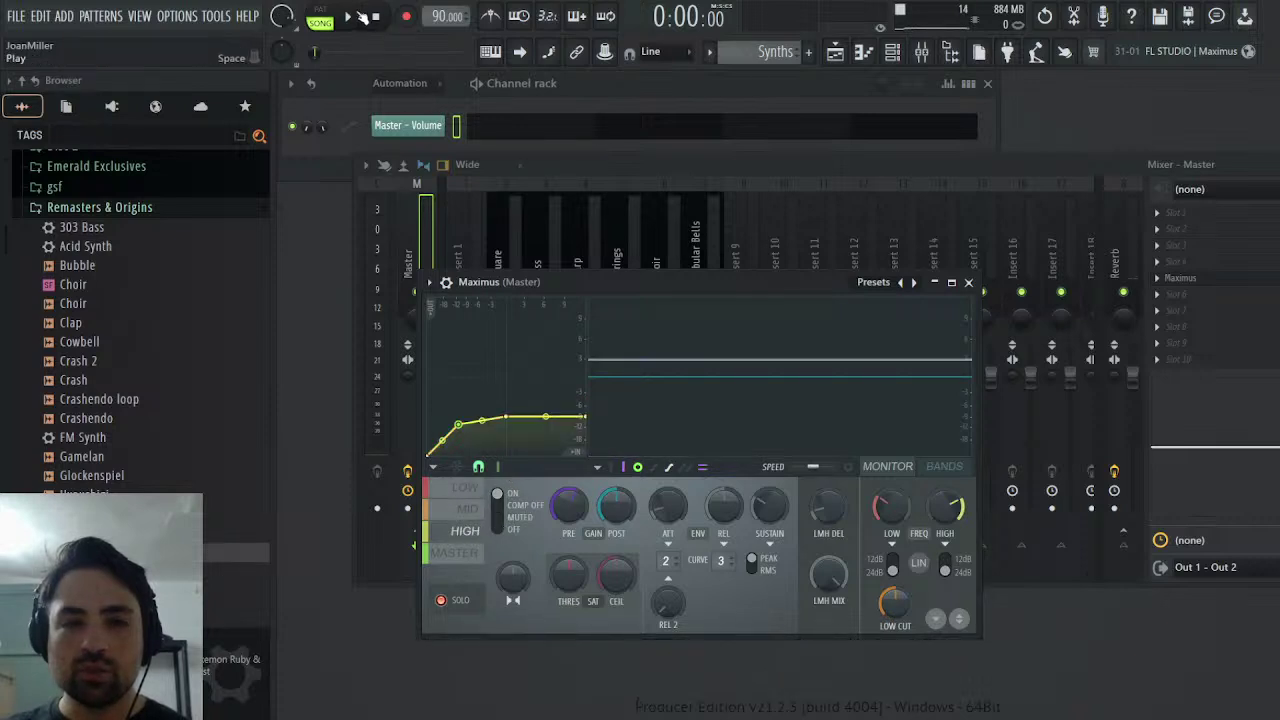
{"action": "key", "text": "space"}
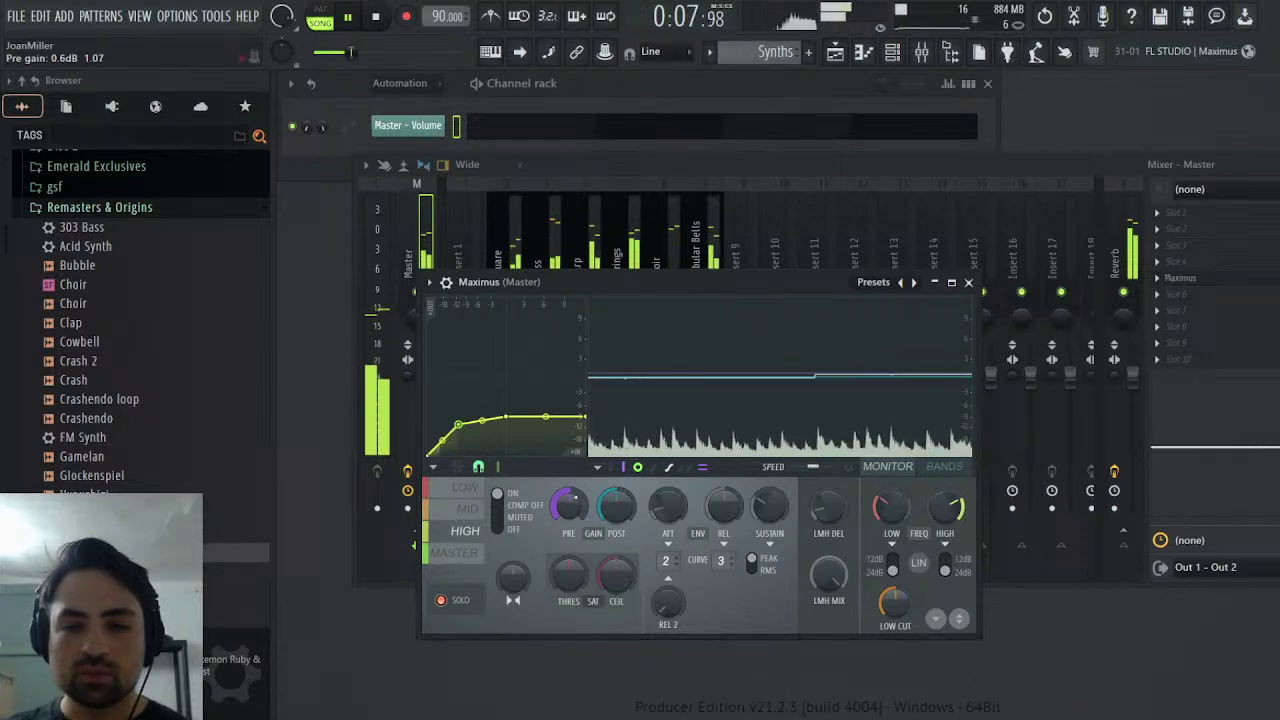
{"action": "left_click_drag", "start_coordinate": [568, 507], "coordinate": [568, 489]}
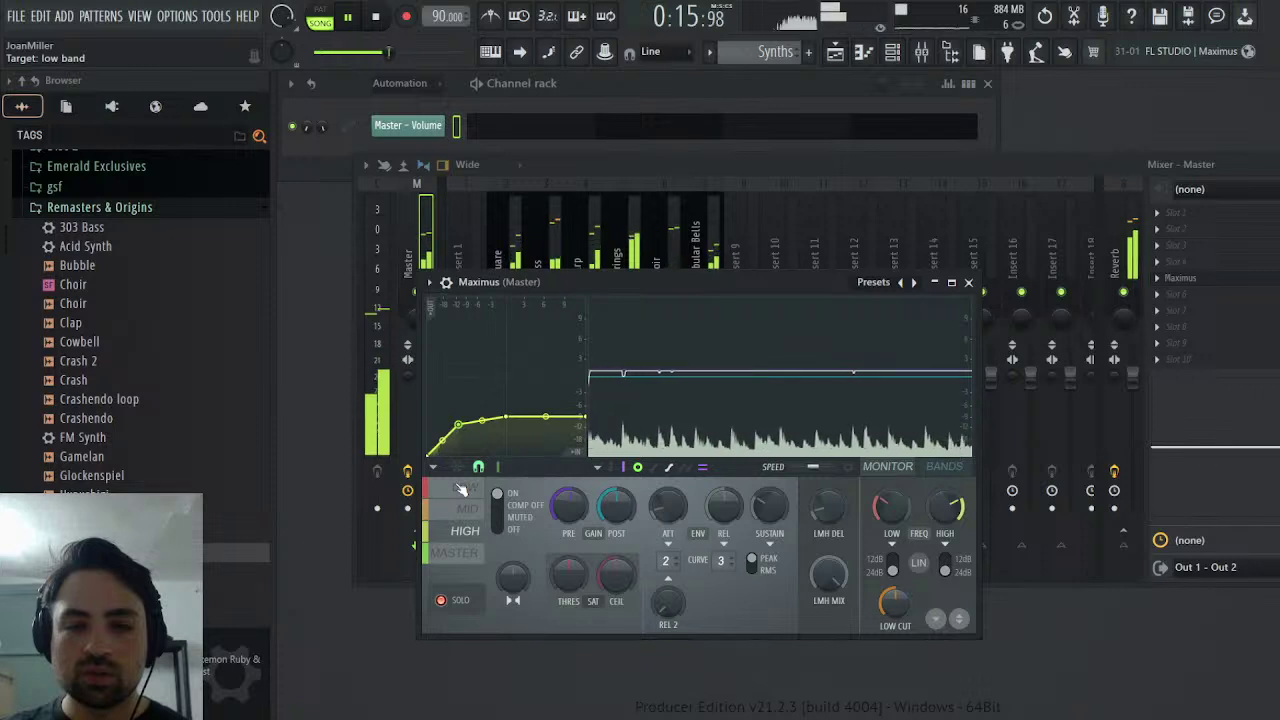
- Turn off solo on the Maximus master band and replay the full mix, moving the plugin window clear of the mixer tracks
{"action": "left_click", "coordinate": [455, 555]}
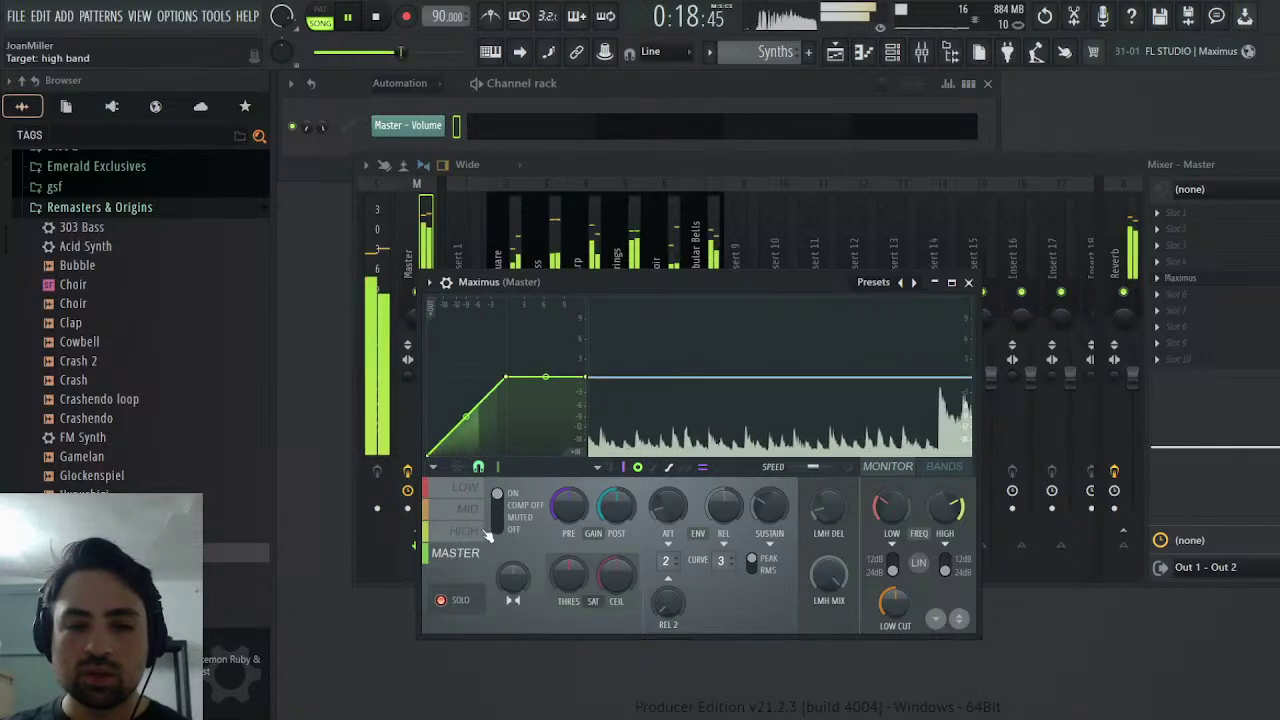
{"action": "left_click", "coordinate": [462, 600]}
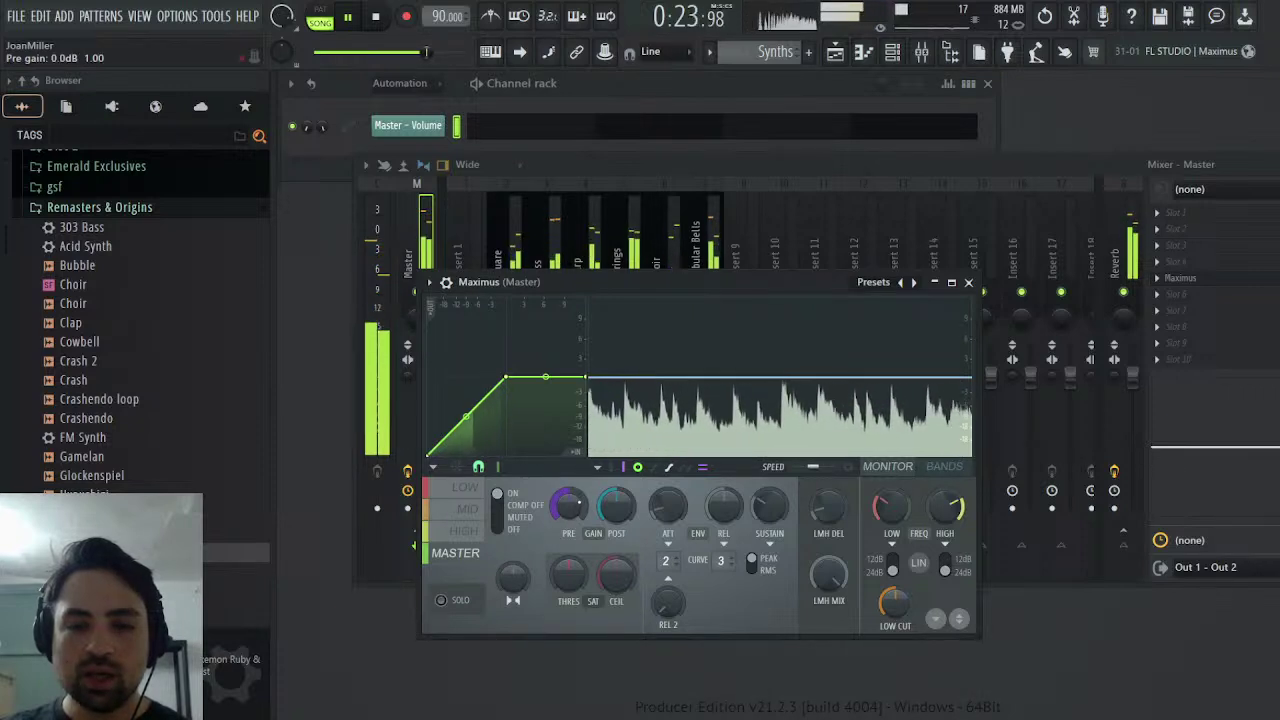
{"action": "left_click", "coordinate": [380, 17]}
{"action": "left_click", "coordinate": [350, 17]}
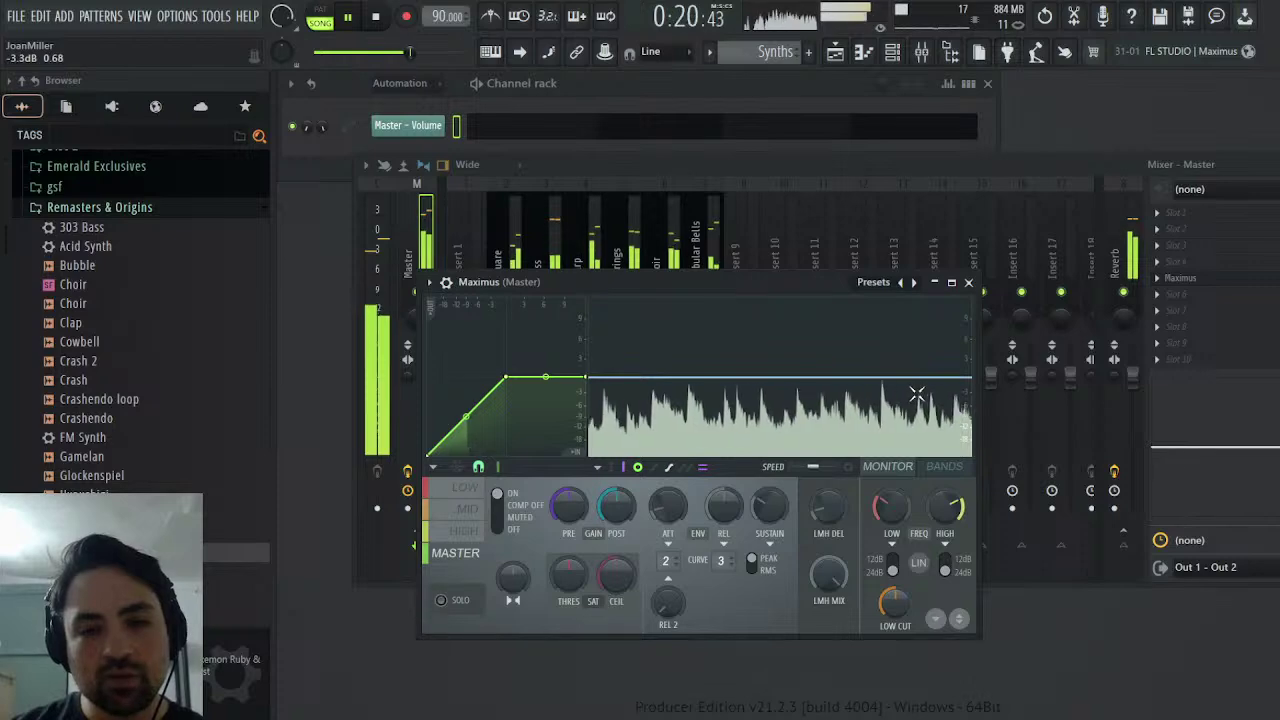
{"action": "left_click_drag", "start_coordinate": [784, 284], "coordinate": [984, 307]}
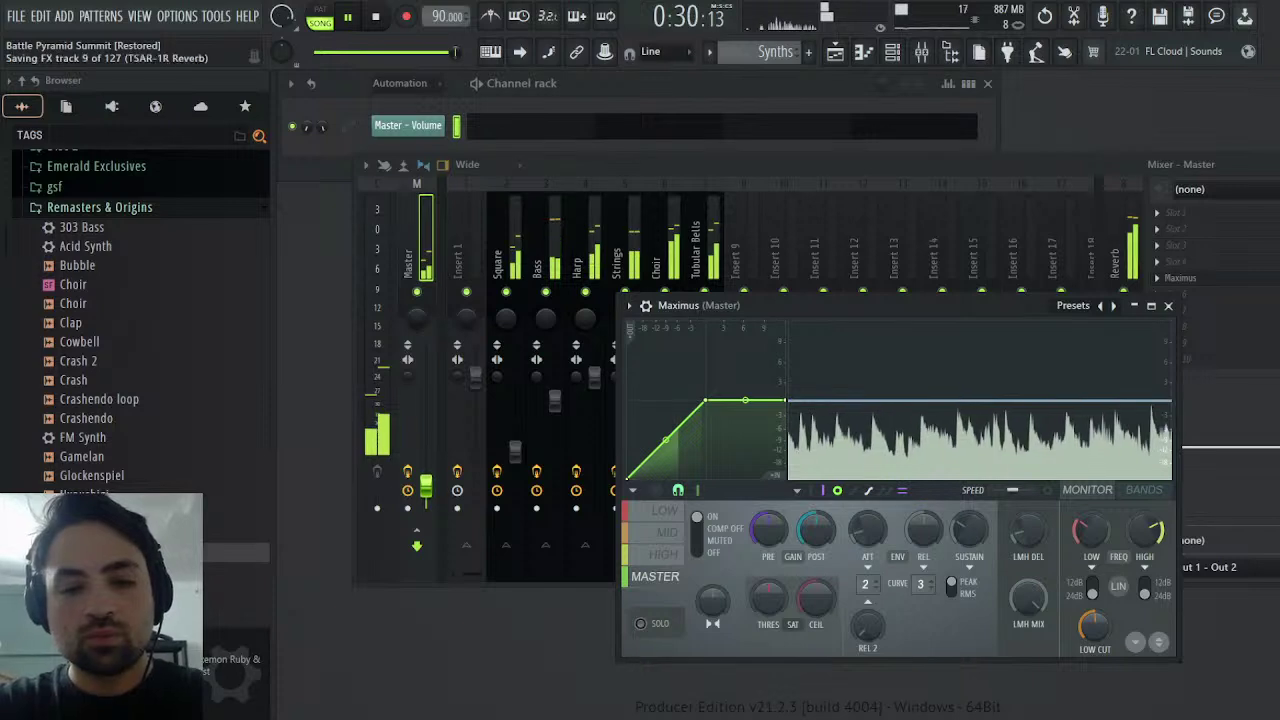
{"action": "left_click", "coordinate": [375, 16]}
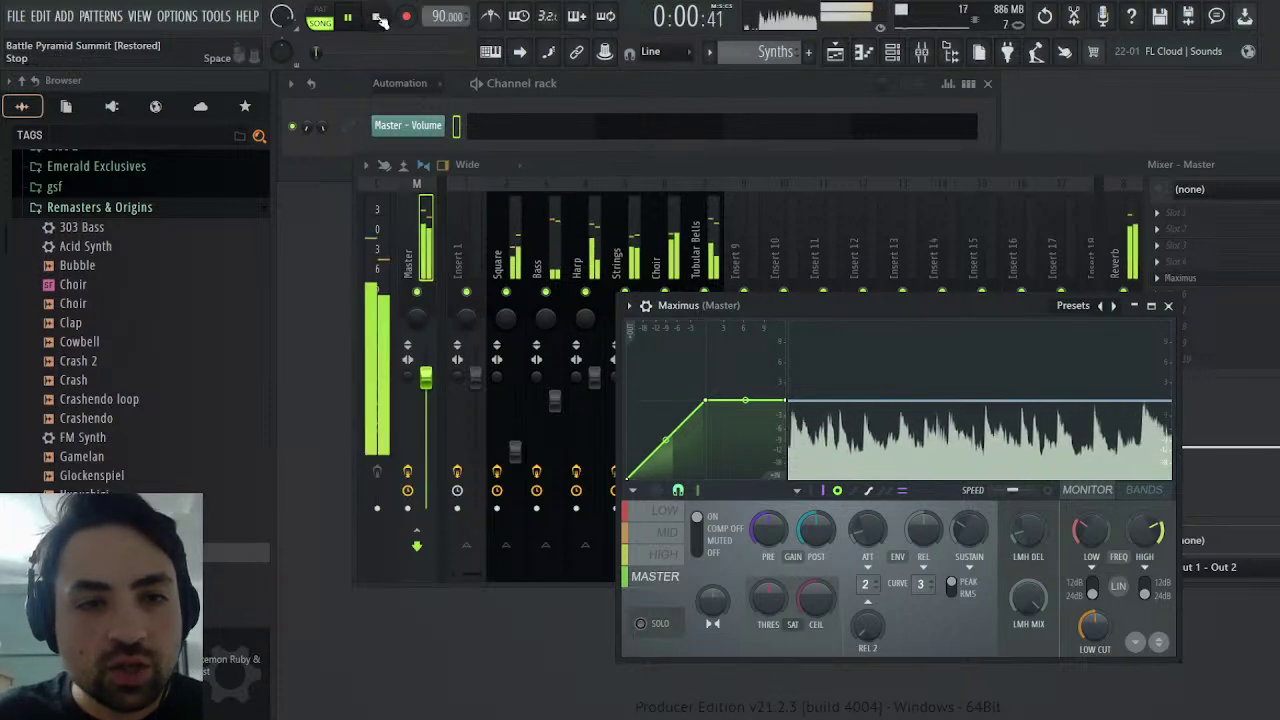